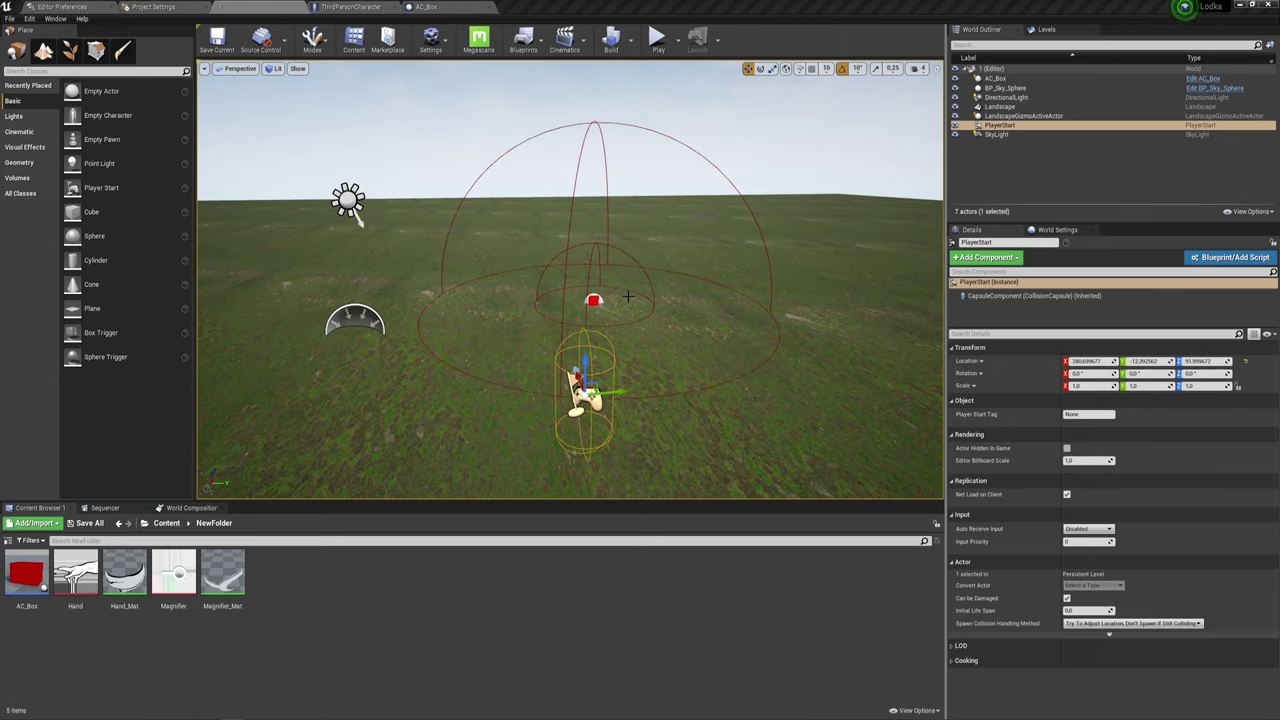
Create a new Widget Blueprint in NewFolder from the User Interface asset menu.
{"action": "right_click_drag", "start_coordinate": [644, 299], "coordinate": [644, 299]}
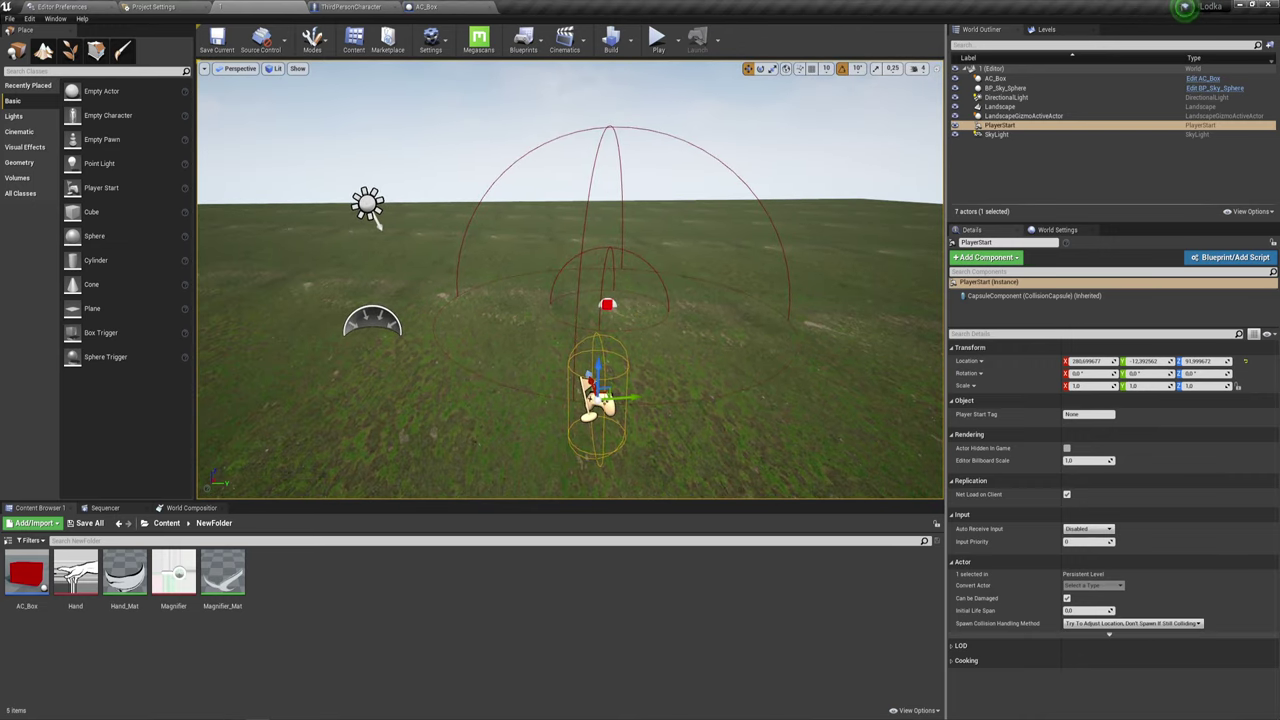
{"action": "right_click_drag", "start_coordinate": [573, 261], "coordinate": [573, 261]}
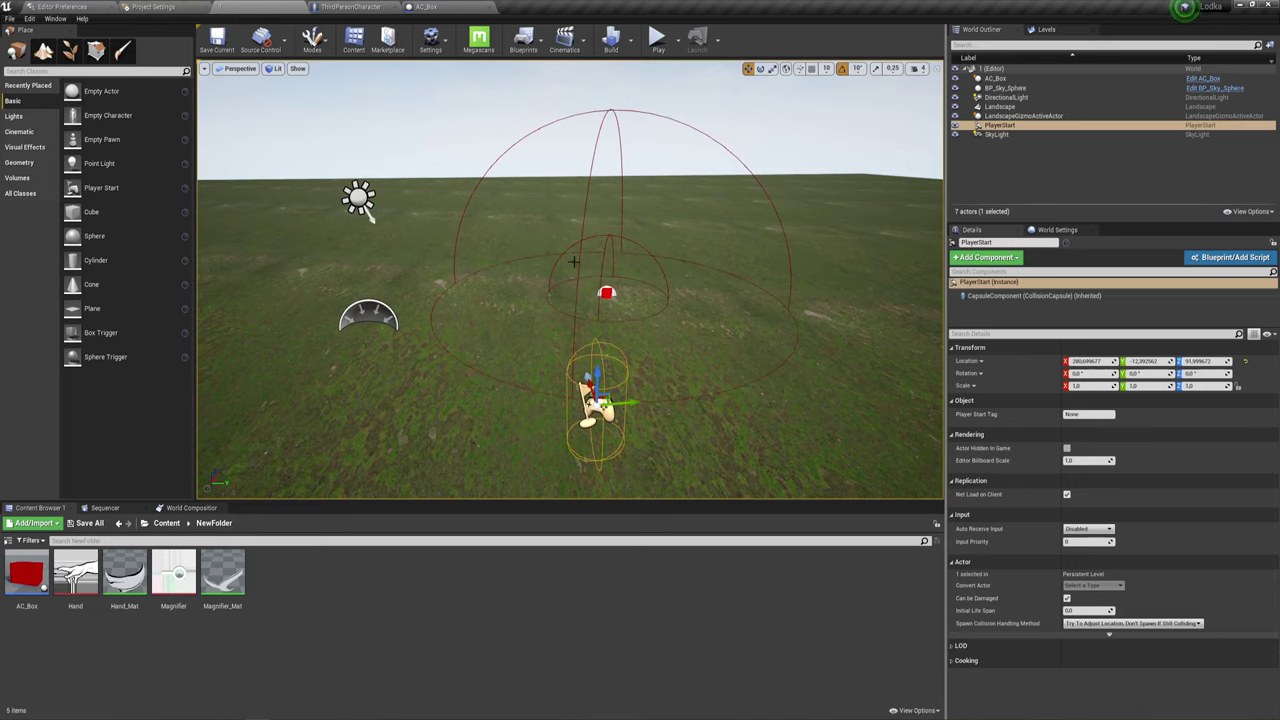
{"action": "right_click_drag", "start_coordinate": [581, 315], "coordinate": [581, 315]}
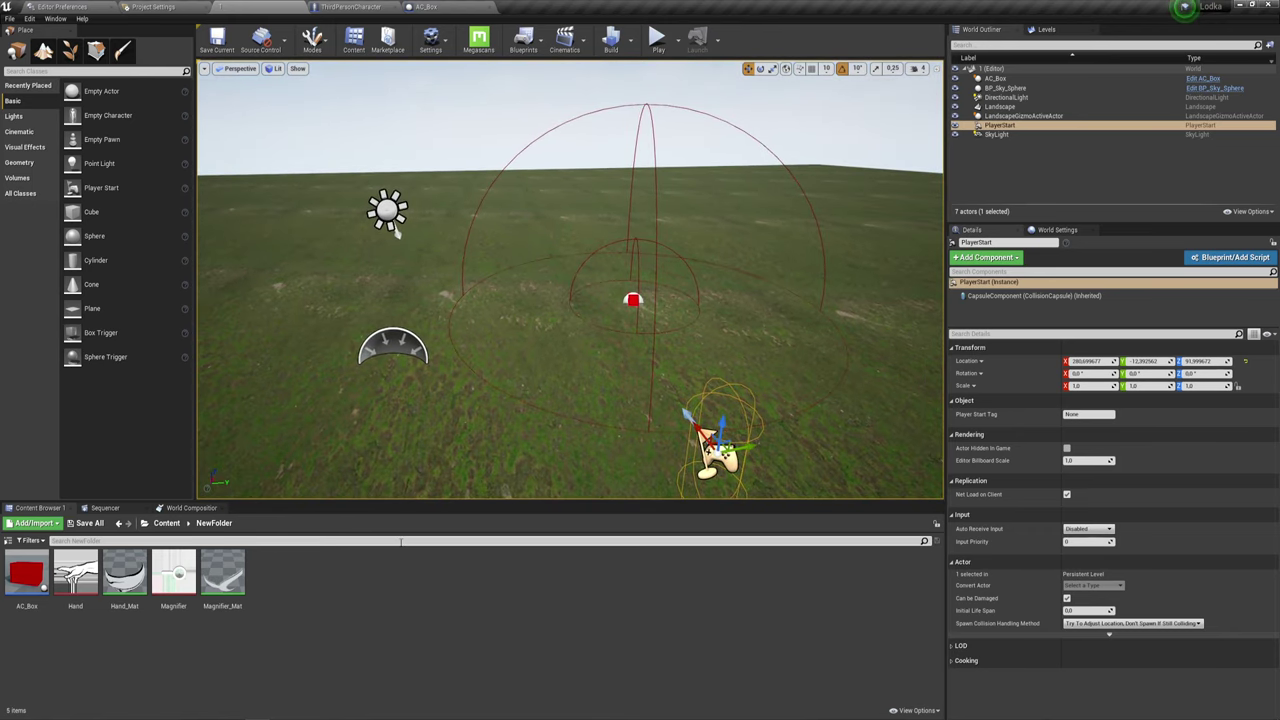
{"action": "right_click", "coordinate": [334, 594]}
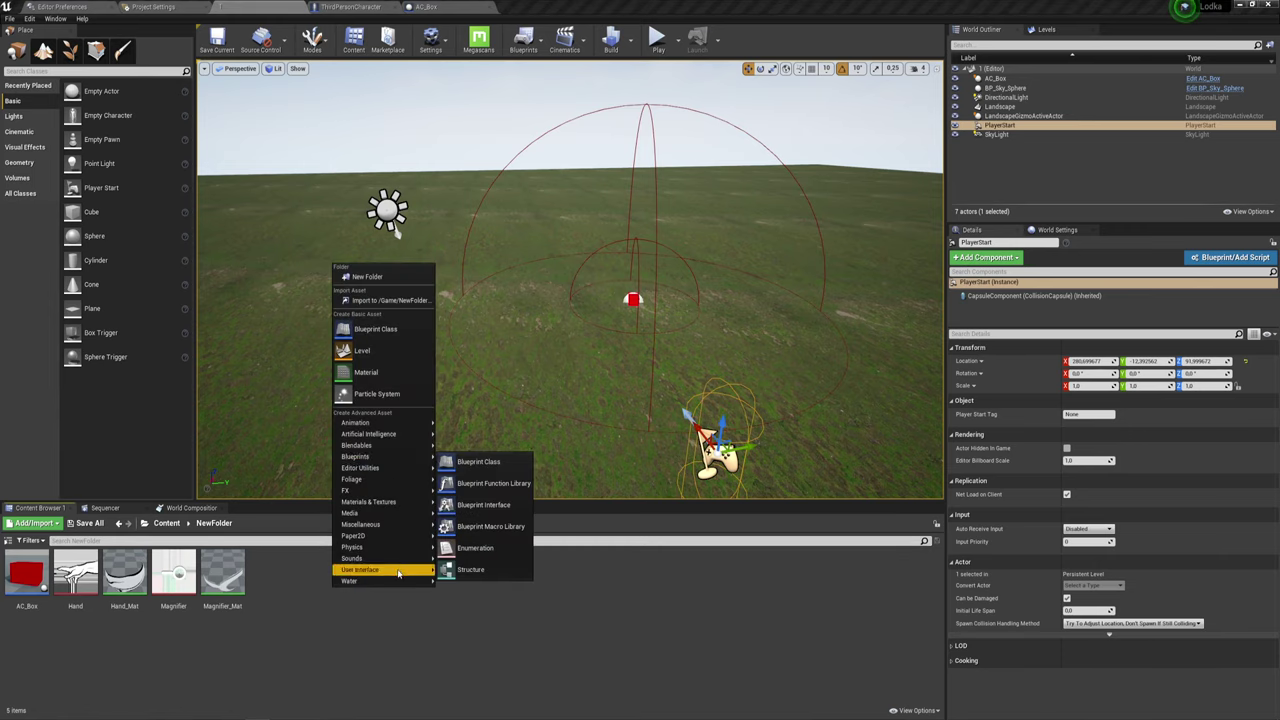
{"action": "mouse_move", "coordinate": [398, 573]}
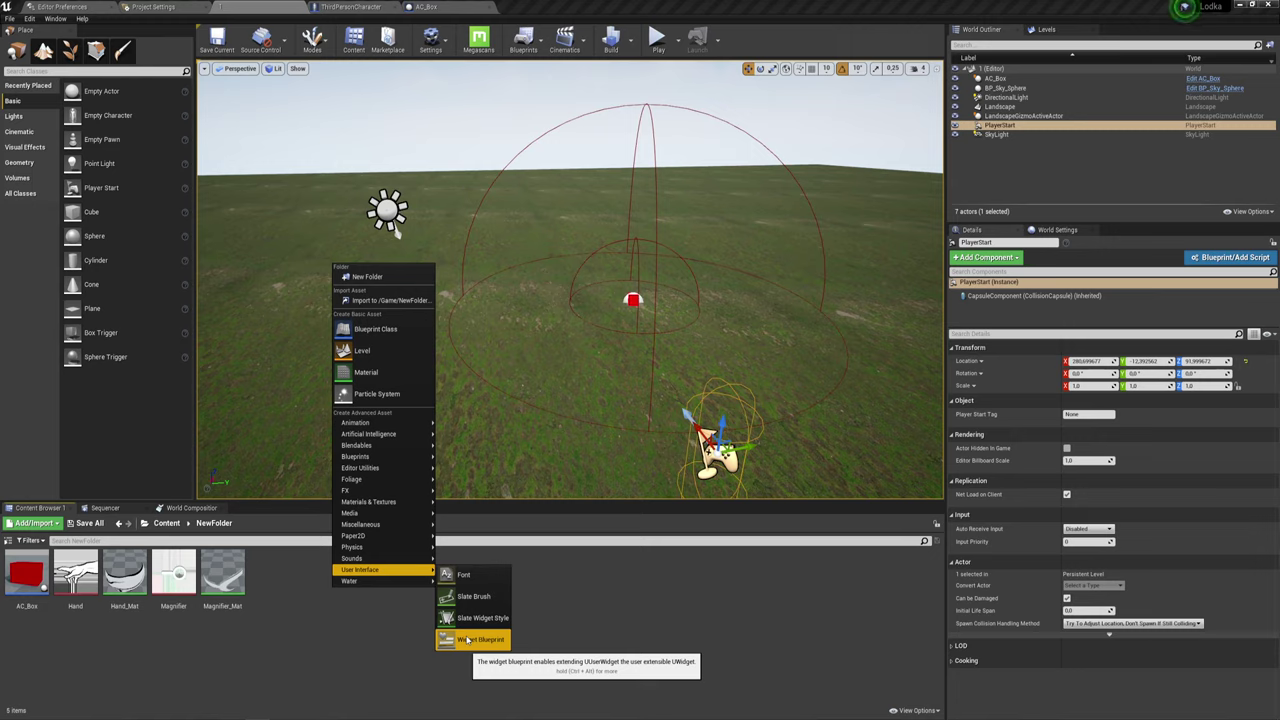
{"action": "left_click", "coordinate": [467, 641]}
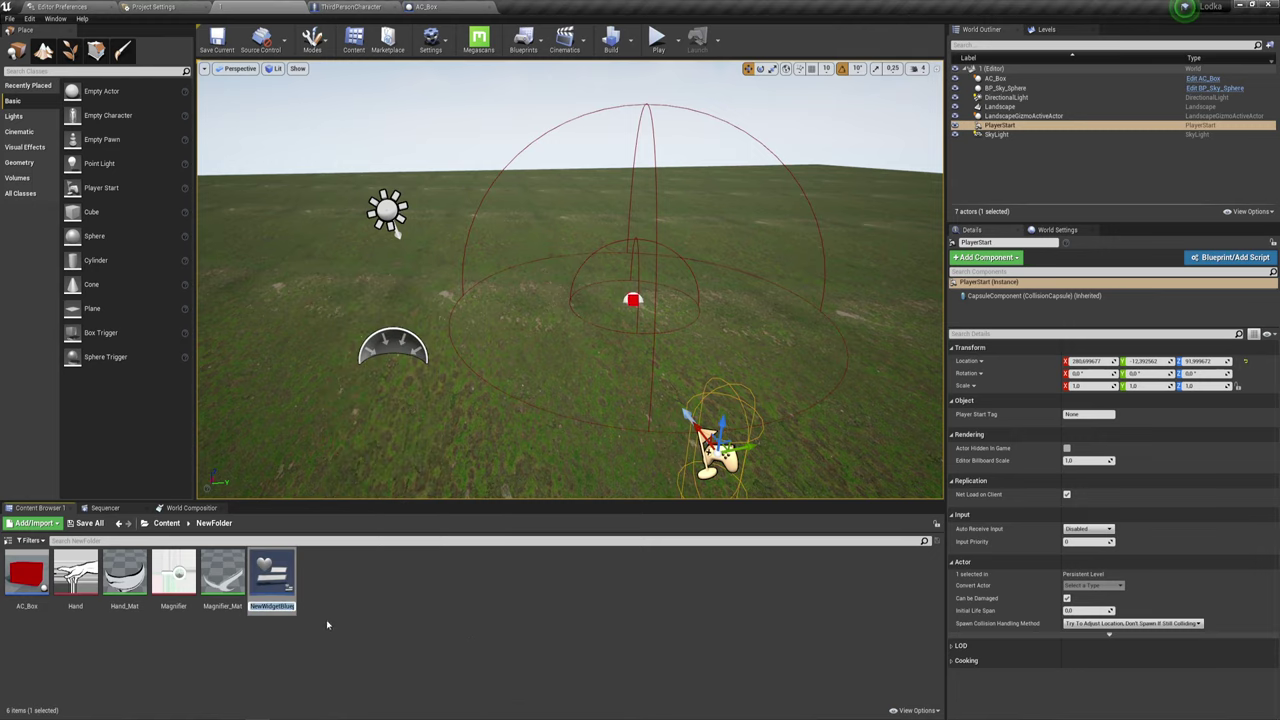
Name the widget blueprint WG_Box and open it in the designer.
{"action": "key", "text": "BackSpace"}
{"action": "type", "text": "WB_"}
{"action": "type", "text": "Box"}
{"action": "key", "text": "Return"}
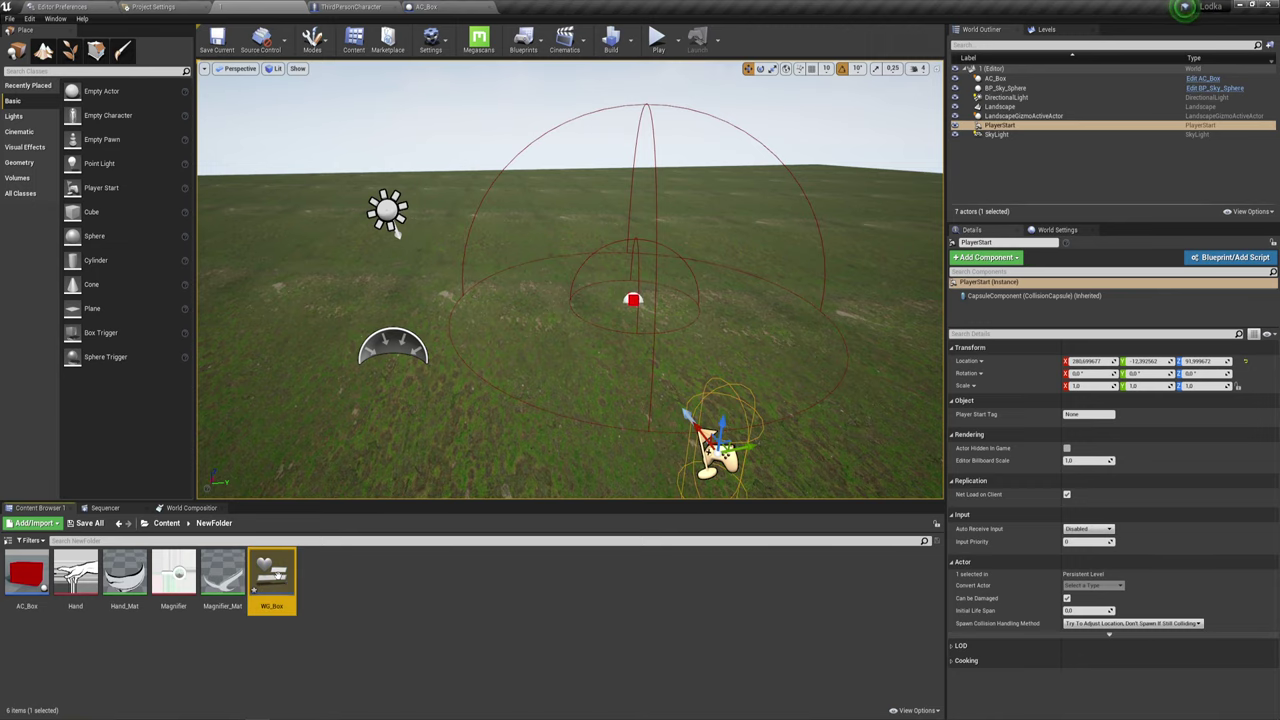
{"action": "double_click", "coordinate": [275, 573]}
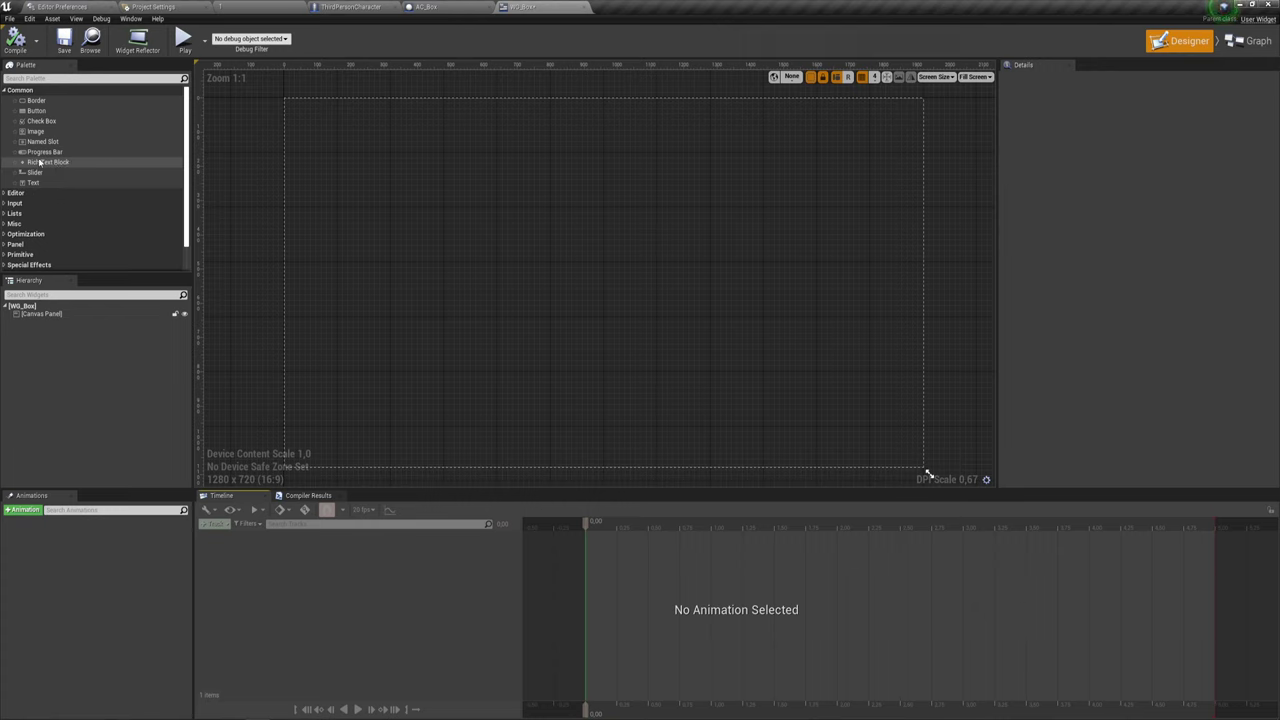
Place a Progress Bar and a Text Block on the canvas, anchoring the bar at bottom centre.
{"action": "mouse_move", "coordinate": [44, 151]}
{"action": "left_mouse_down"}
{"action": "mouse_move", "coordinate": [524, 381]}
{"action": "mouse_move", "coordinate": [713, 391]}
{"action": "left_mouse_up"}
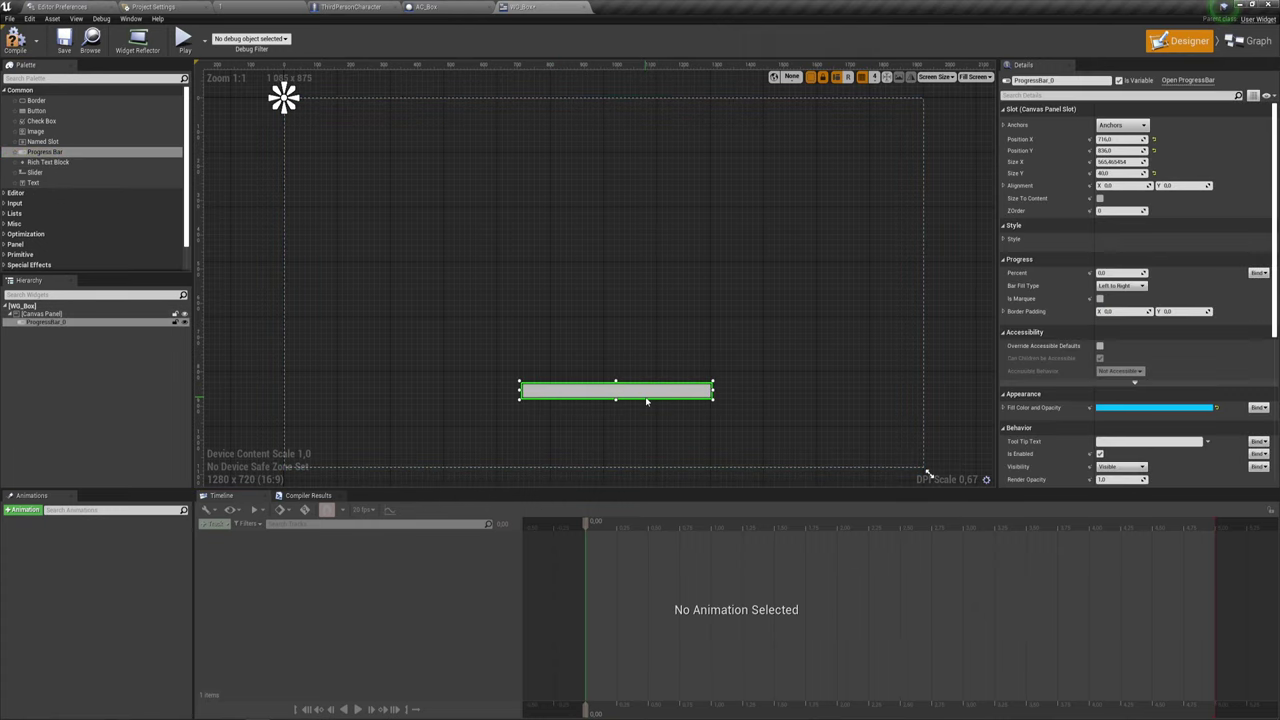
{"action": "left_click_drag", "start_coordinate": [55, 184], "coordinate": [531, 366]}
{"action": "left_click", "coordinate": [585, 403]}
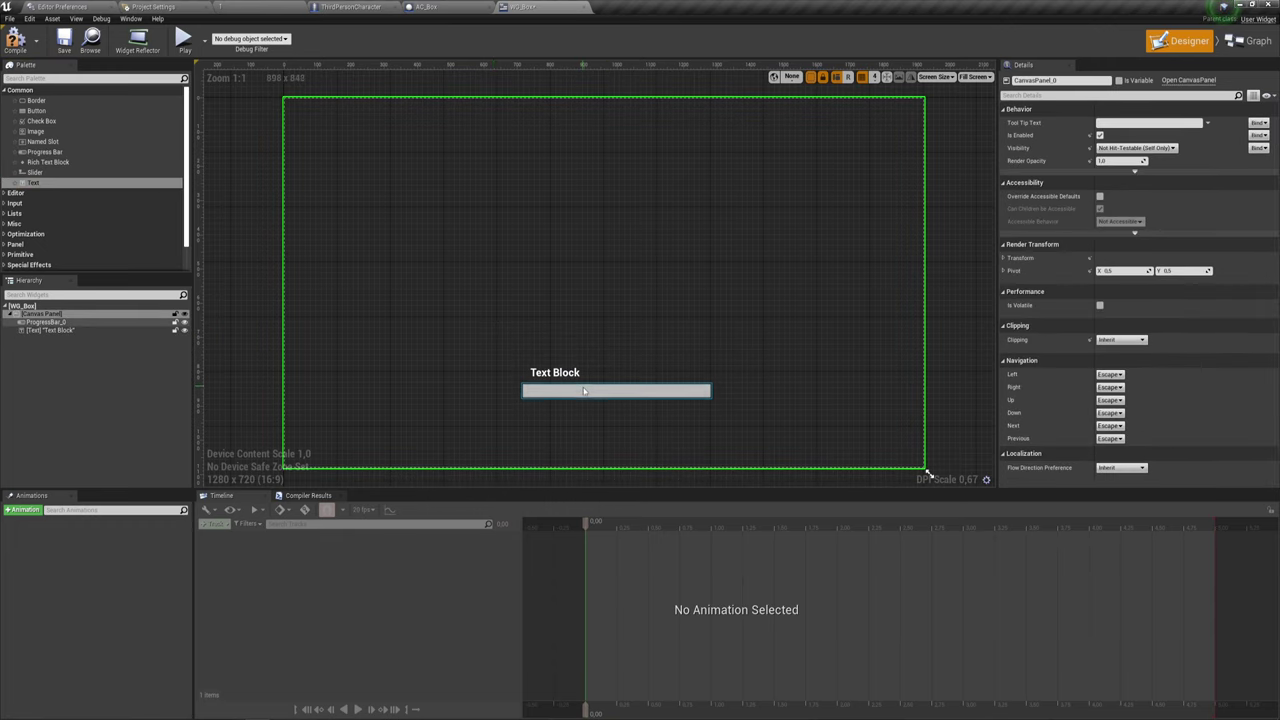
{"action": "left_click", "coordinate": [585, 391]}
{"action": "left_click", "coordinate": [1122, 125]}
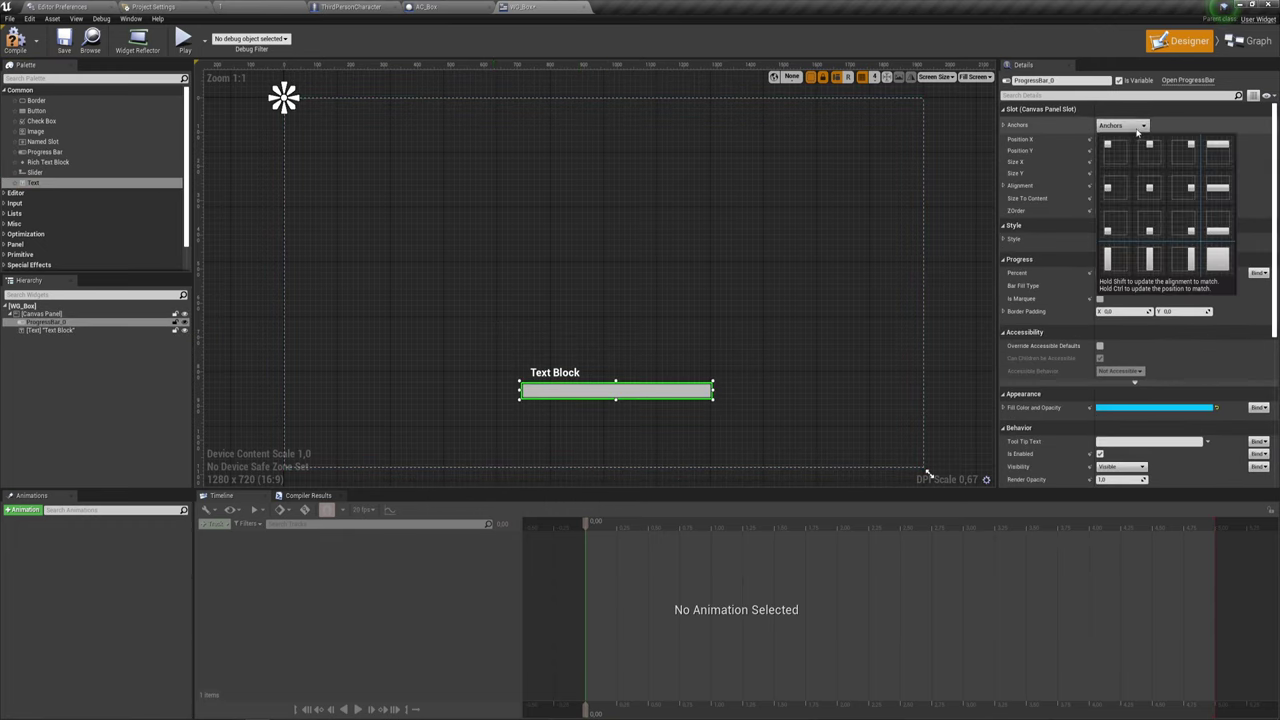
{"action": "left_click", "coordinate": [1150, 231]}
Anchor the Text Block at bottom centre, widen it both ways and centre-justify its text.
{"action": "left_click", "coordinate": [555, 372]}
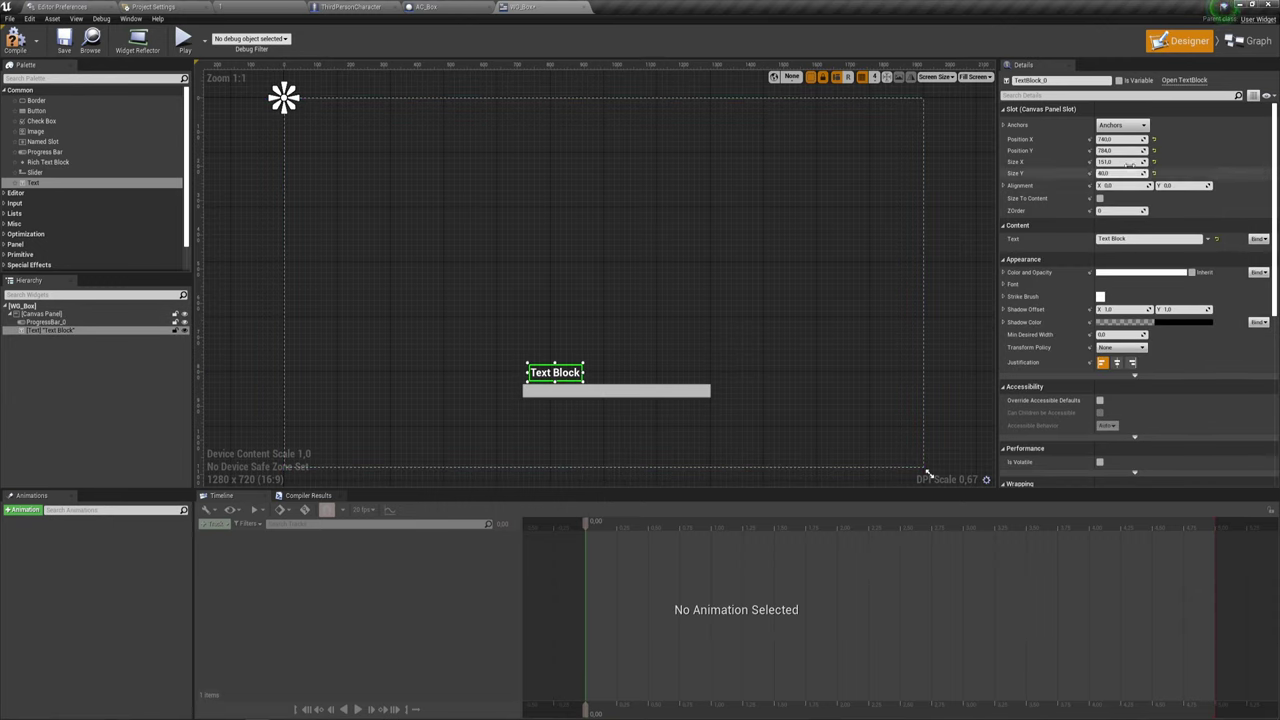
{"action": "left_click", "coordinate": [1122, 125]}
{"action": "left_click", "coordinate": [1150, 231]}
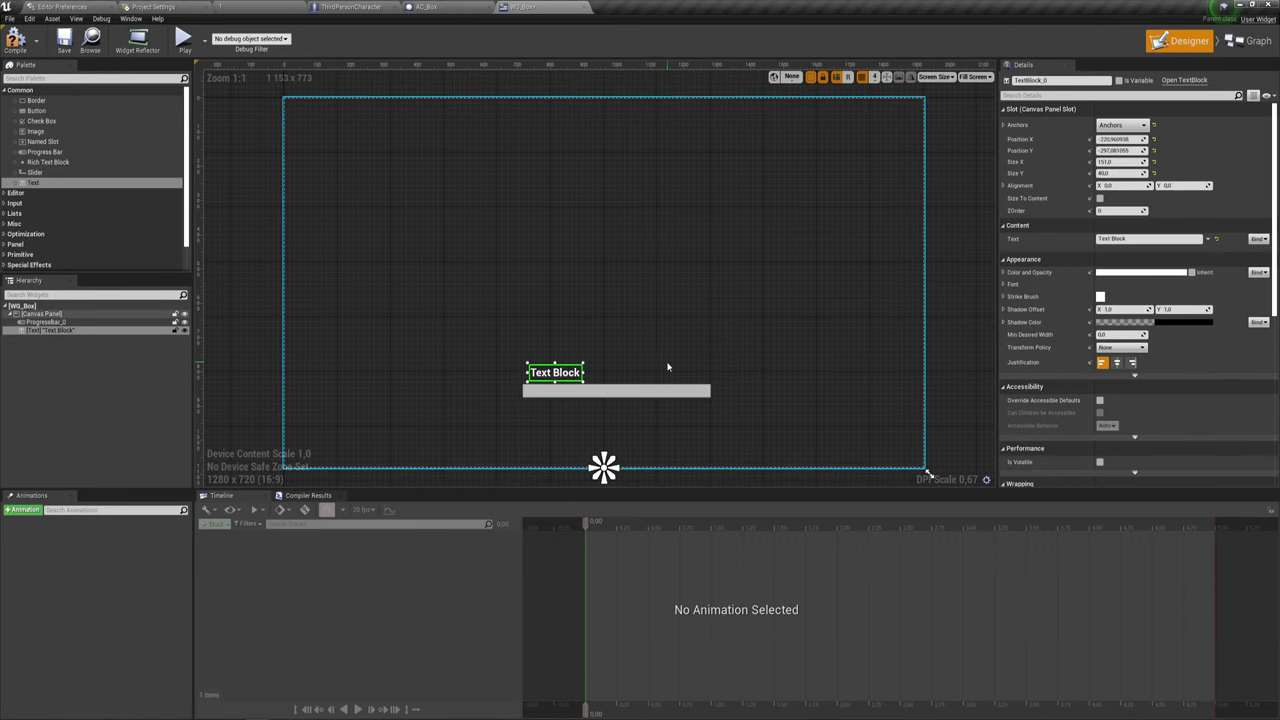
{"action": "left_click_drag", "start_coordinate": [583, 372], "coordinate": [711, 372]}
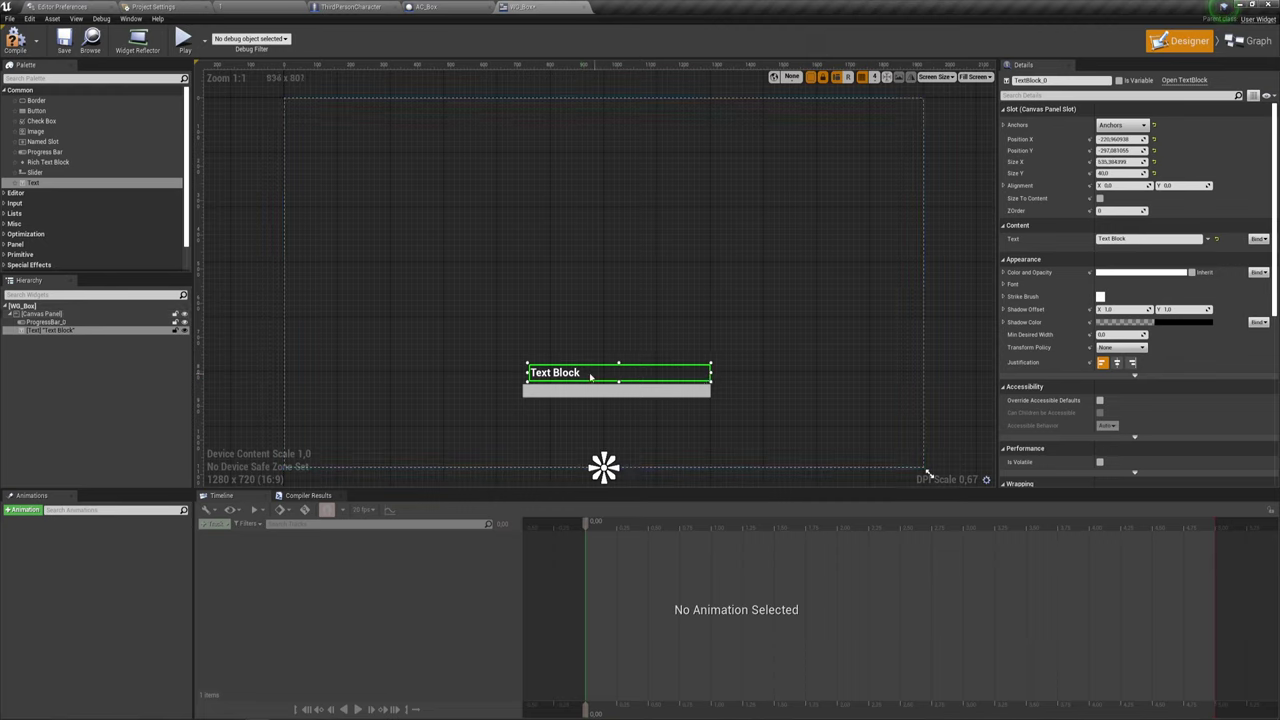
{"action": "left_click", "coordinate": [1136, 239]}
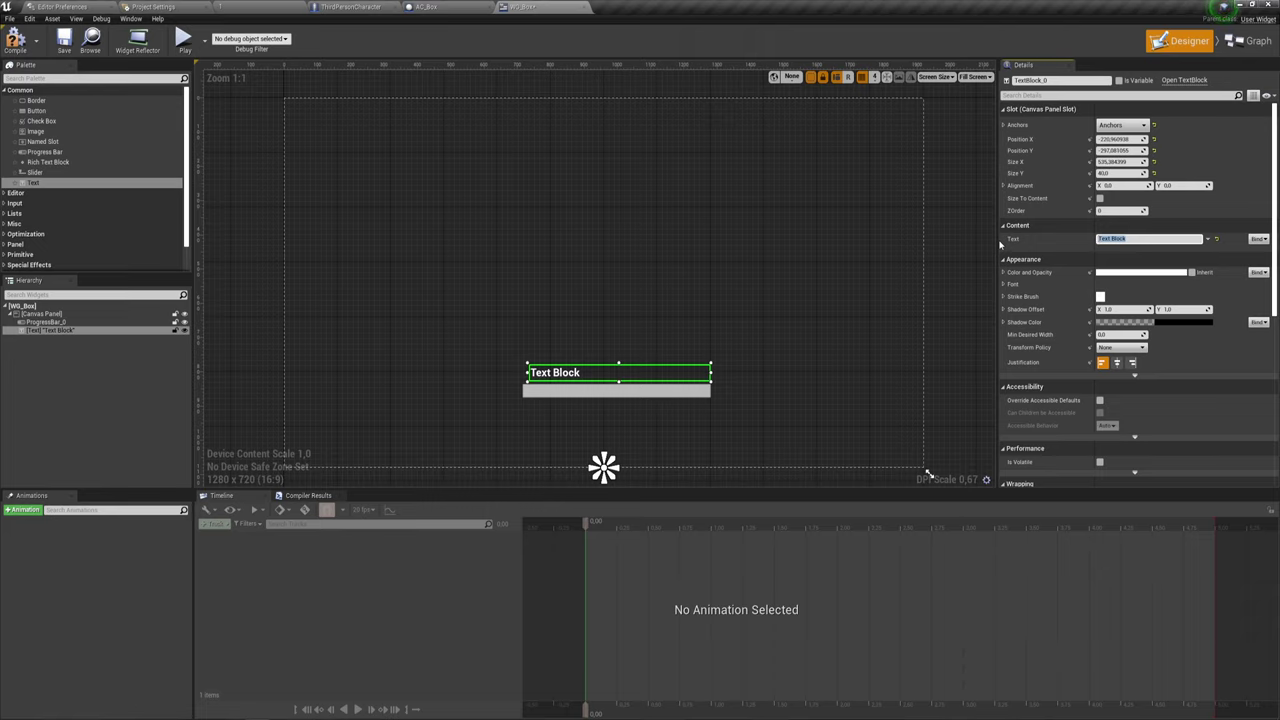
{"action": "left_click", "coordinate": [1117, 362]}
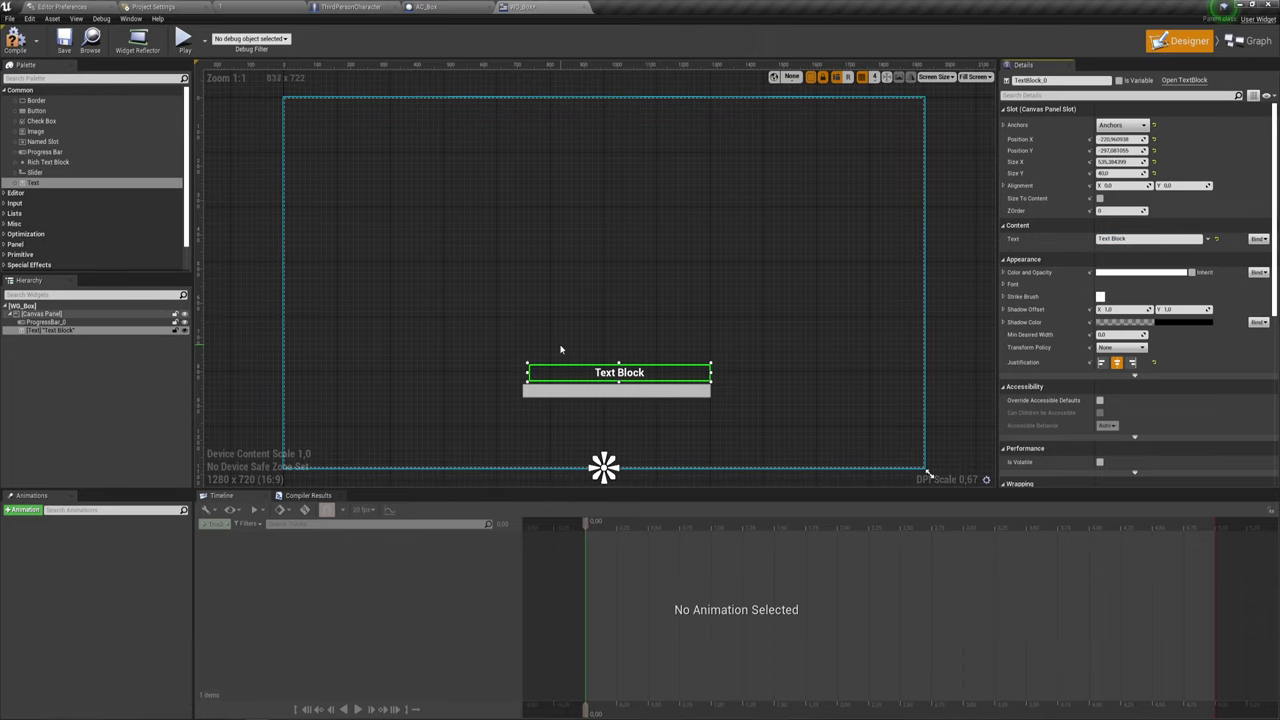
{"action": "left_click", "coordinate": [528, 379]}
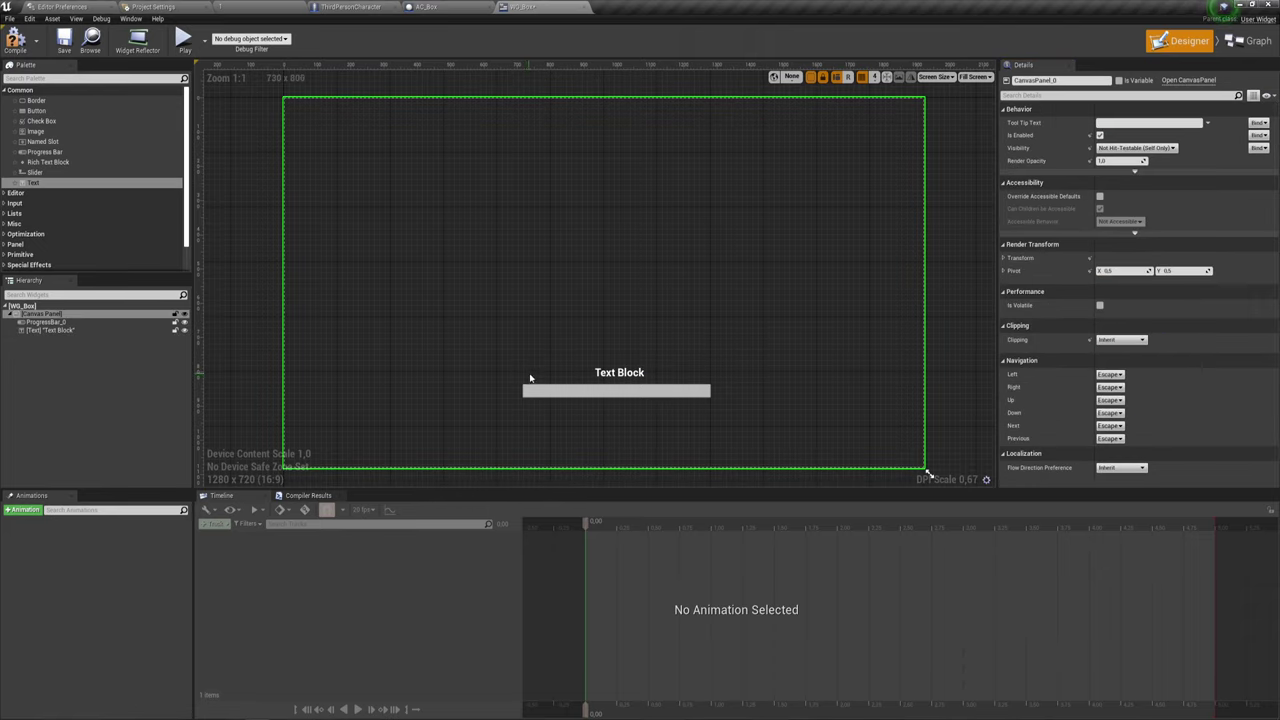
{"action": "left_click", "coordinate": [530, 378]}
{"action": "left_click_drag", "start_coordinate": [525, 372], "coordinate": [520, 372]}
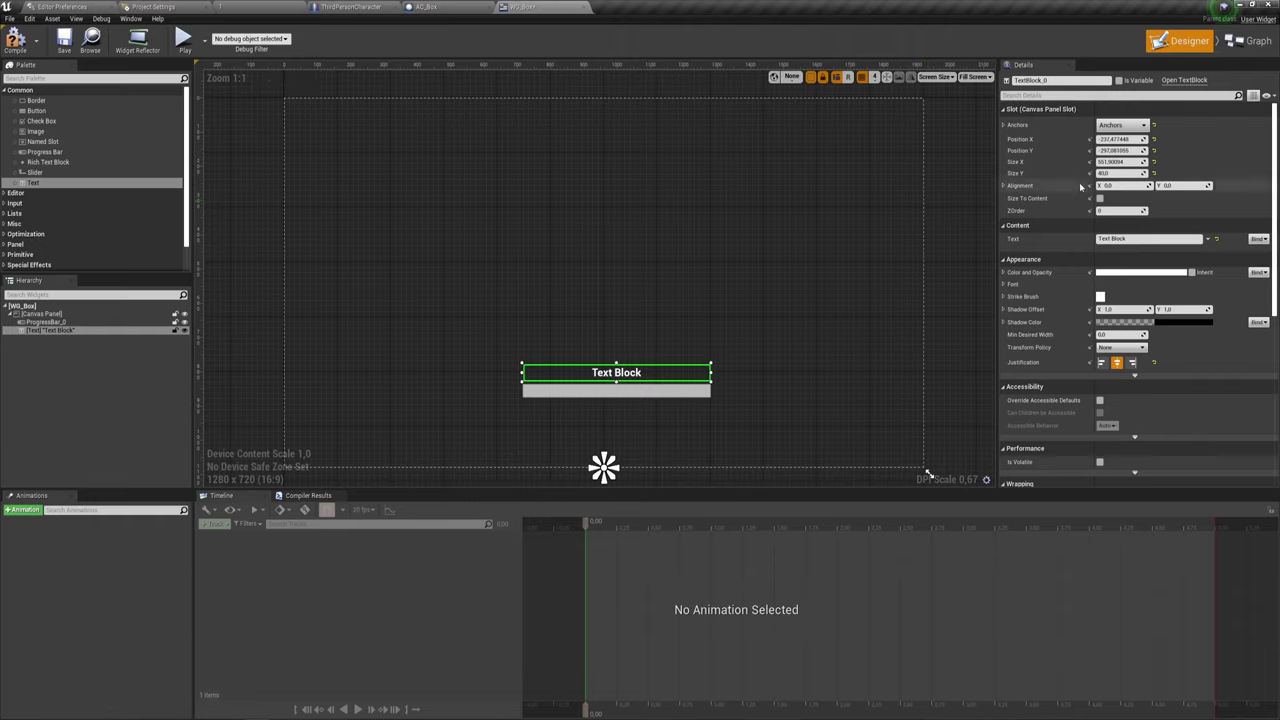
Set the Text Block's Alignment X and Y to 0.5, reset its position, then raise it.
{"action": "left_click", "coordinate": [1108, 185]}
{"action": "key", "text": "Return"}
{"action": "left_click", "coordinate": [1187, 186]}
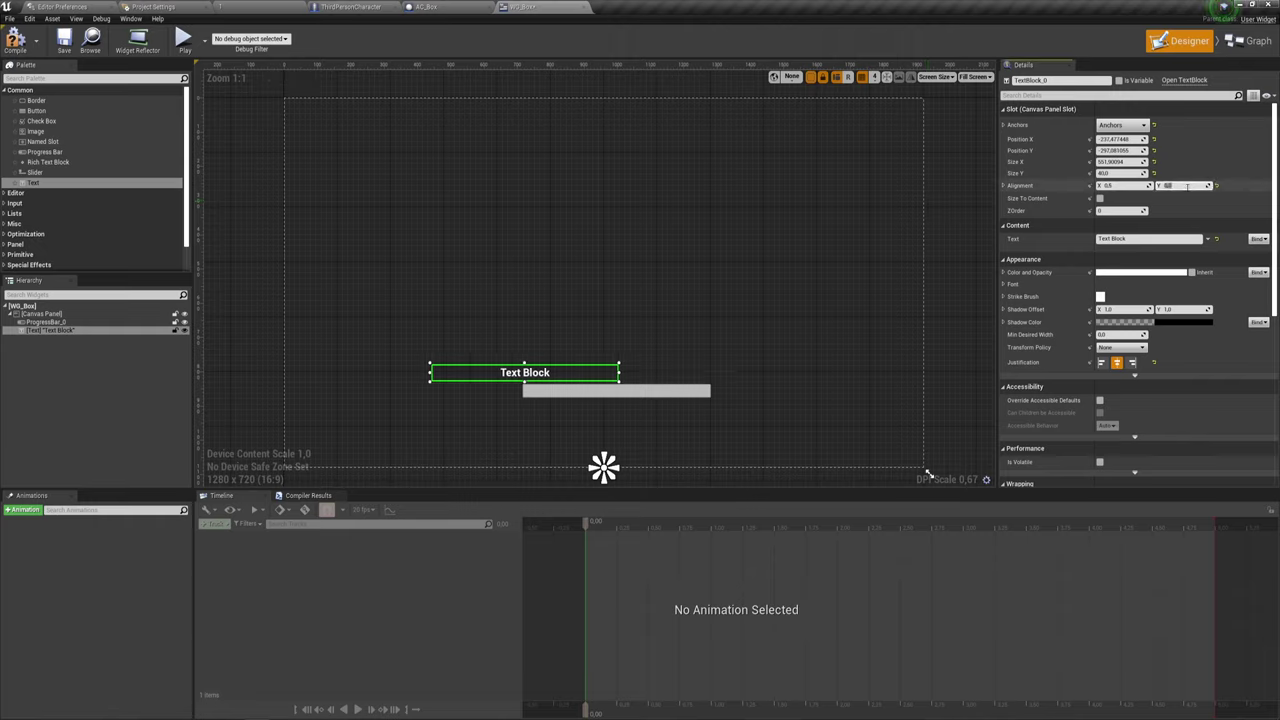
{"action": "type", "text": "0.5"}
{"action": "key", "text": "Return"}
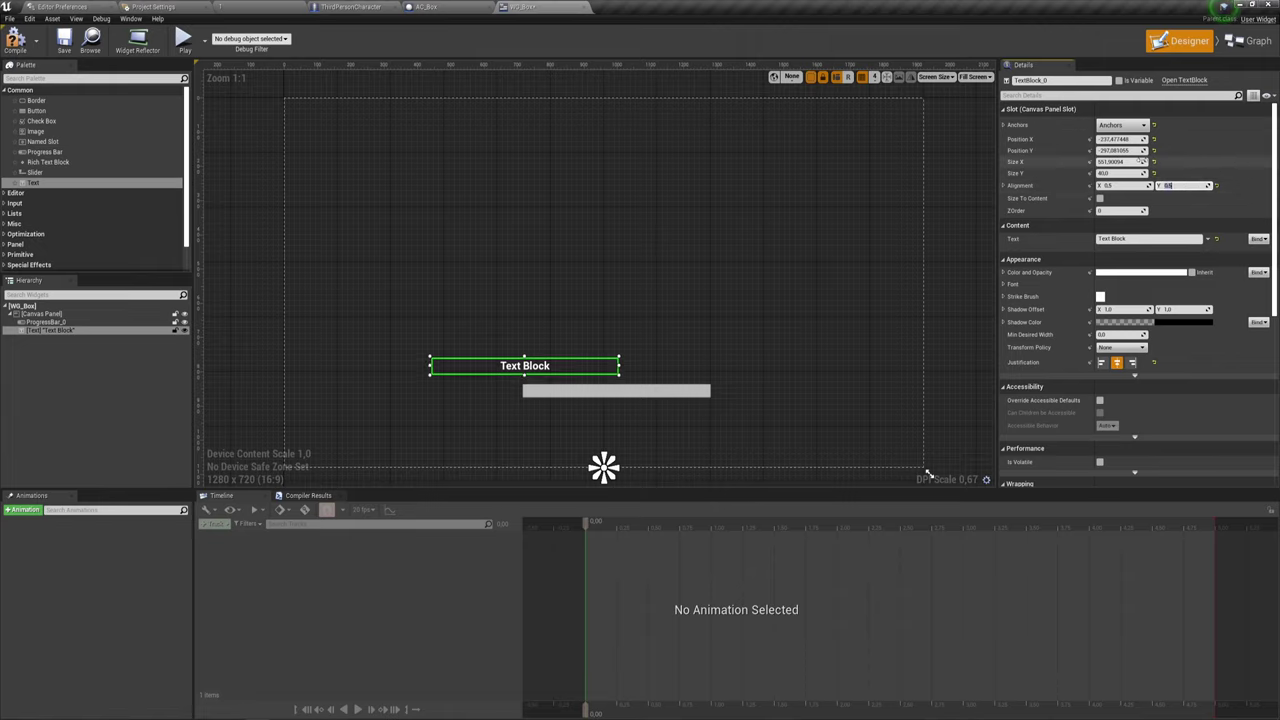
{"action": "left_click", "coordinate": [1154, 139]}
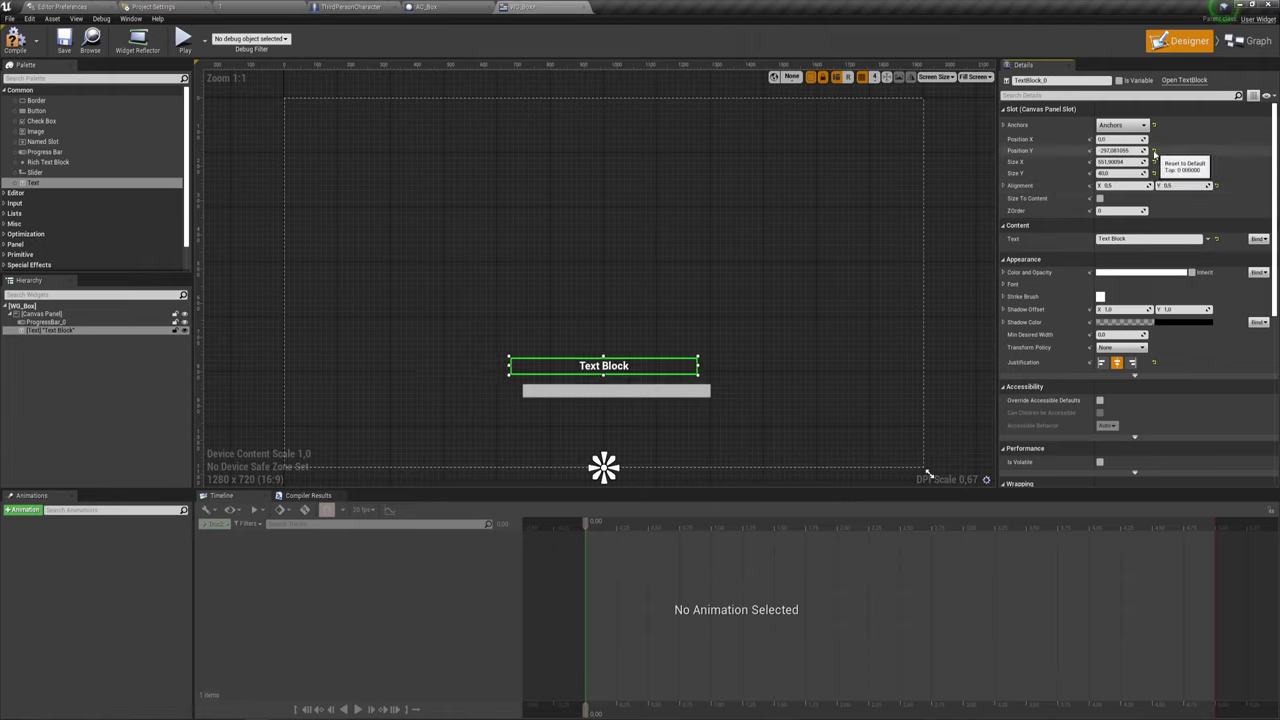
{"action": "left_click", "coordinate": [1154, 150]}
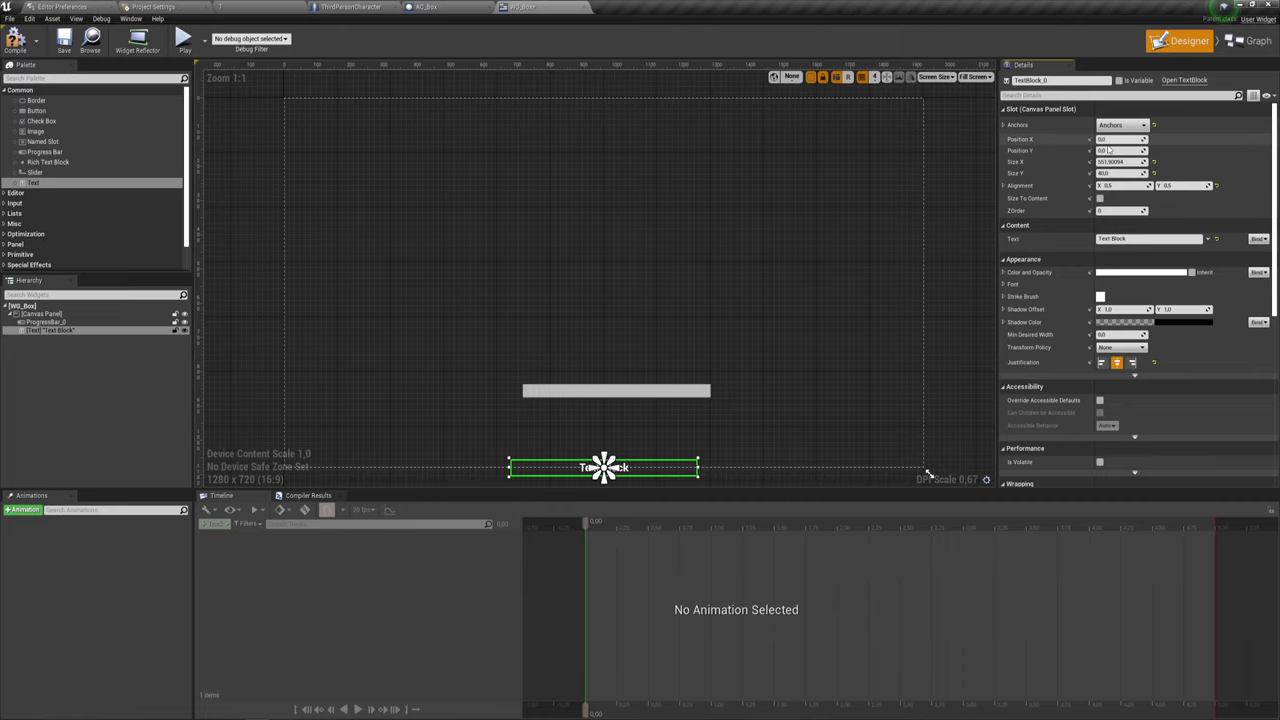
{"action": "left_click_drag", "start_coordinate": [1120, 150], "coordinate": [1100, 150]}
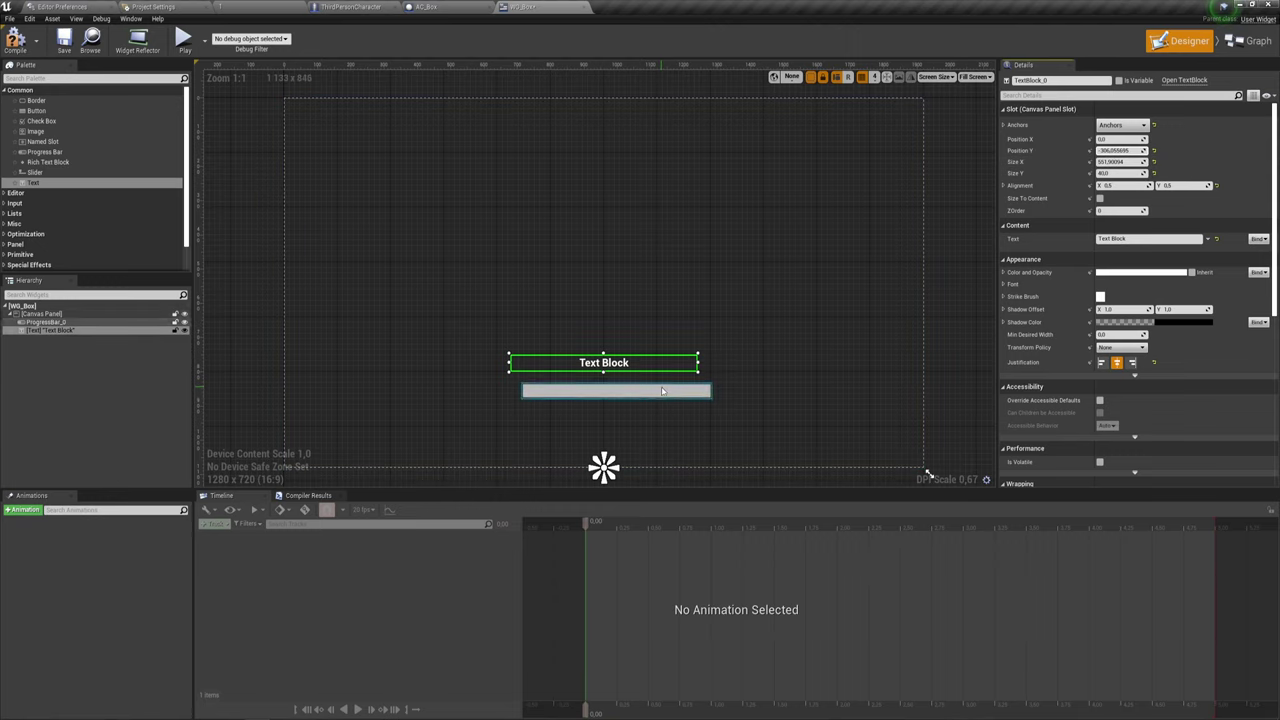
Nudge the progress bar up and left so it sits beneath the Text Block.
{"action": "left_click_drag", "start_coordinate": [662, 391], "coordinate": [664, 388]}
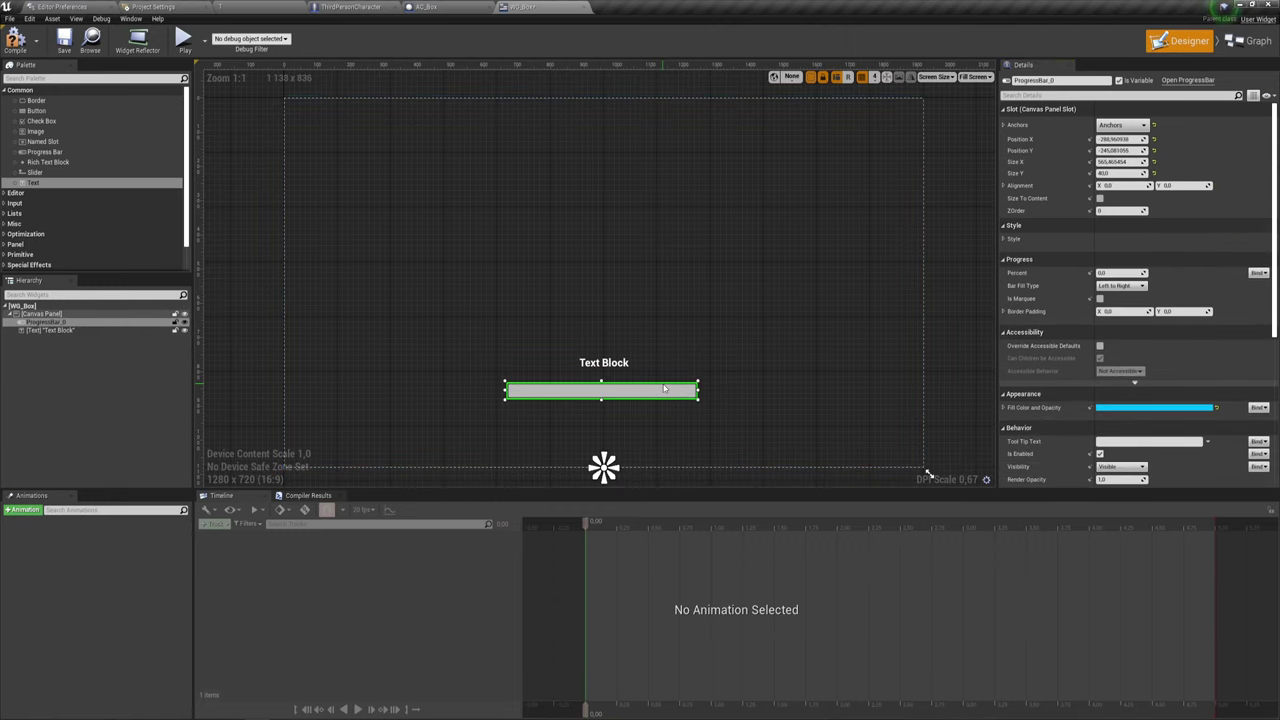
{"action": "left_click_drag", "start_coordinate": [646, 395], "coordinate": [644, 391]}
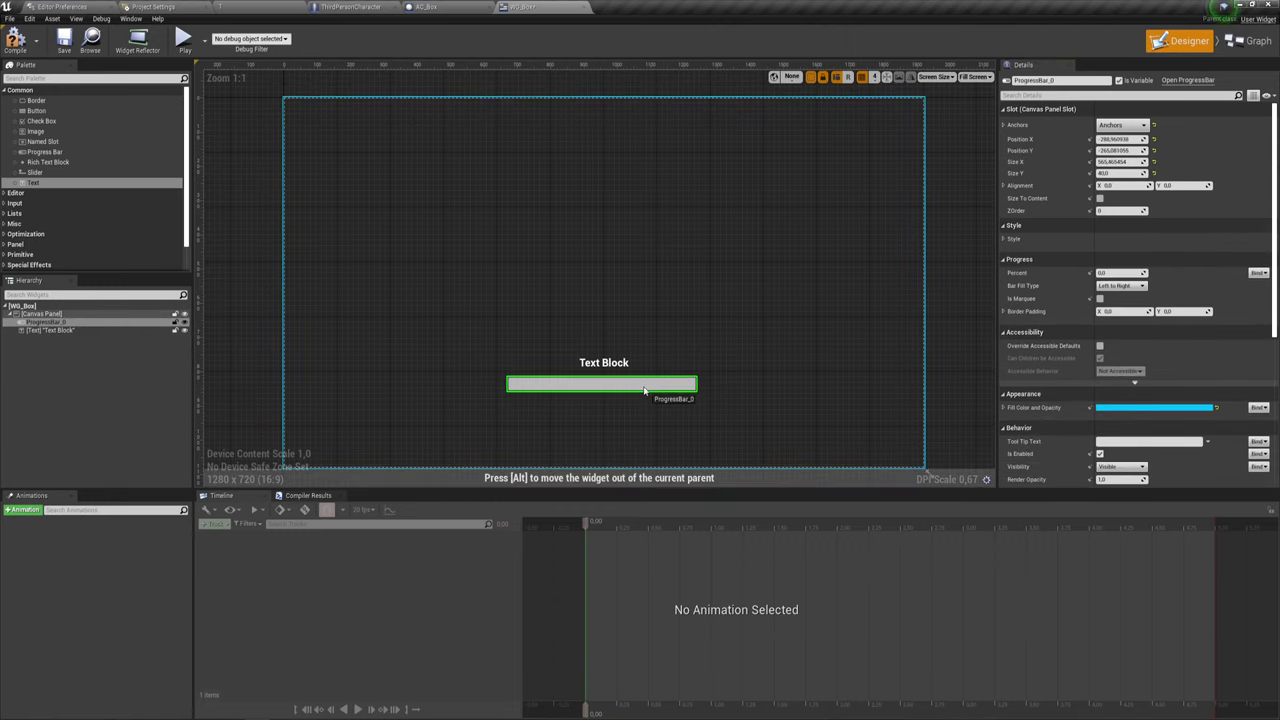
{"action": "left_click", "coordinate": [807, 388]}
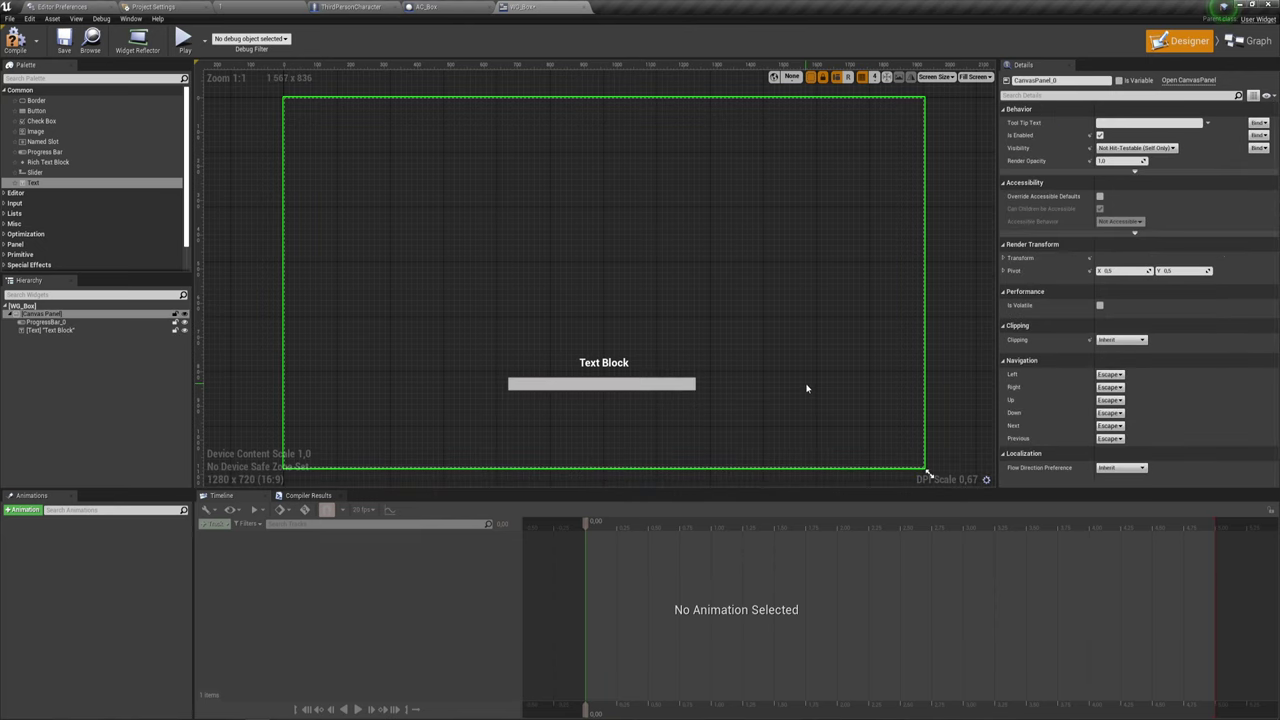
{"action": "left_click", "coordinate": [660, 363]}
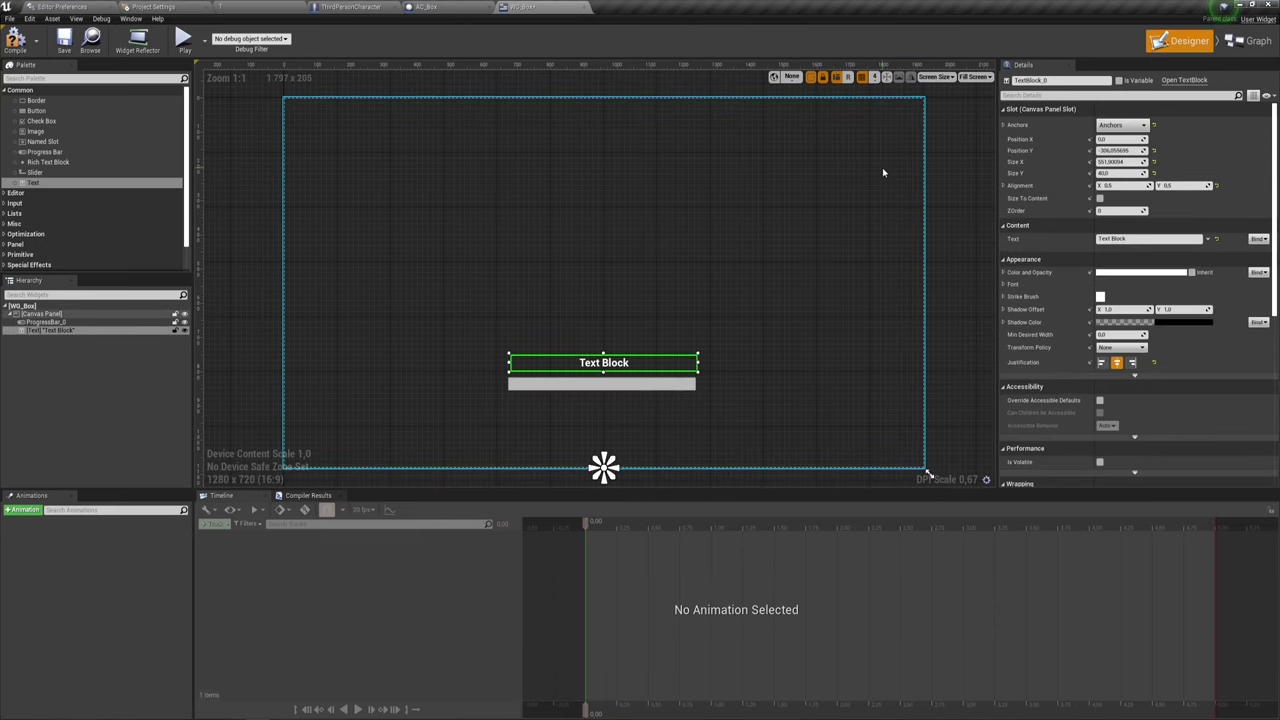
Make the Text Block a variable, give the progress bar a red-orange fill, and open Percent binding.
{"action": "left_click", "coordinate": [1117, 80]}
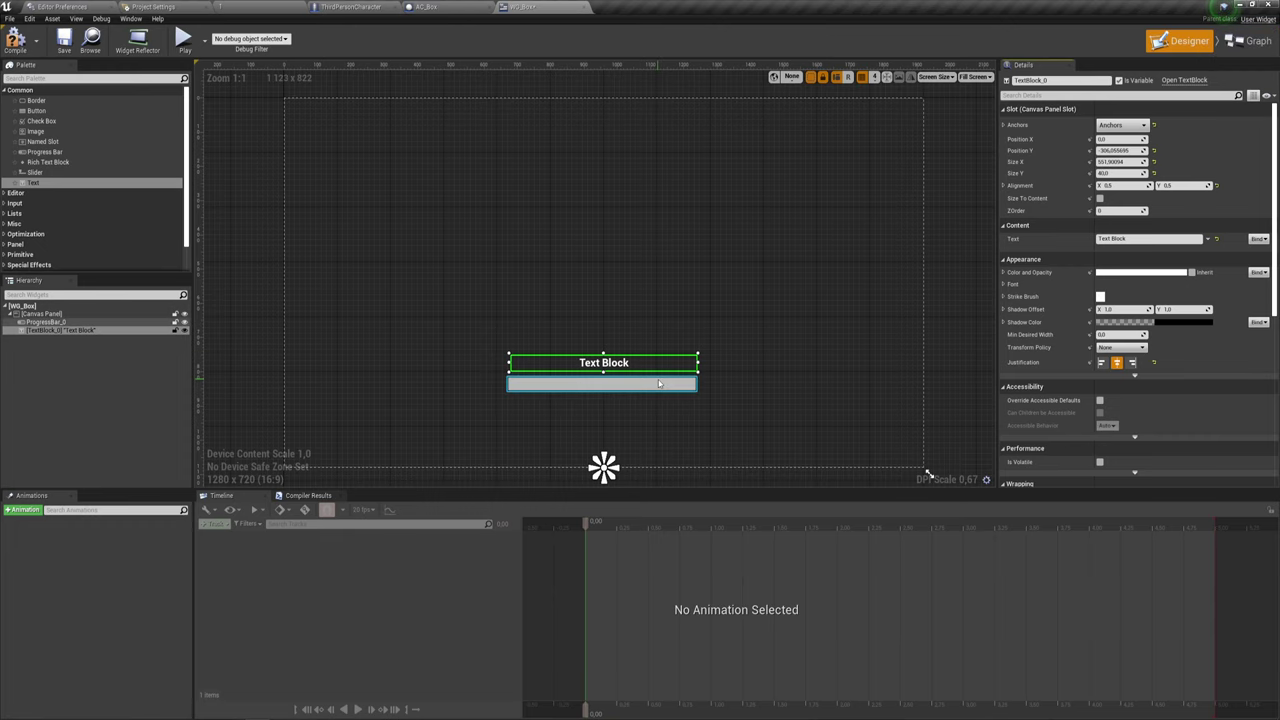
{"action": "left_click", "coordinate": [556, 383]}
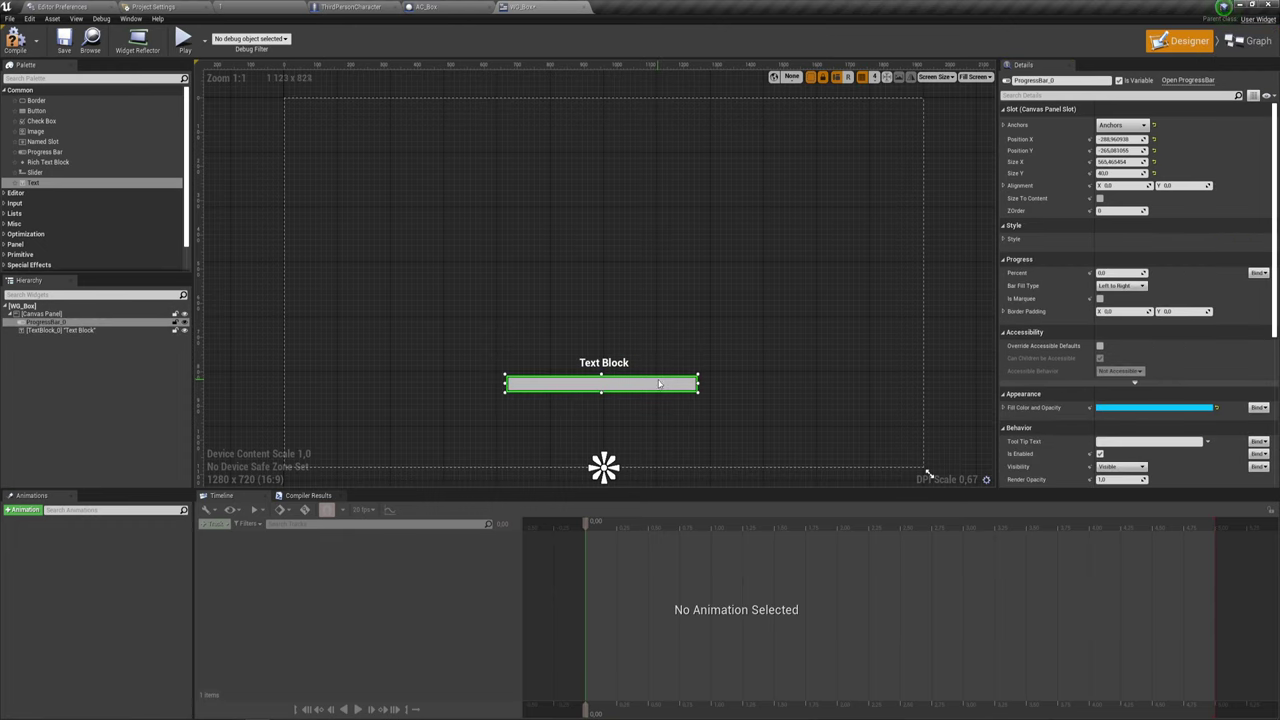
{"action": "left_click", "coordinate": [1150, 407]}
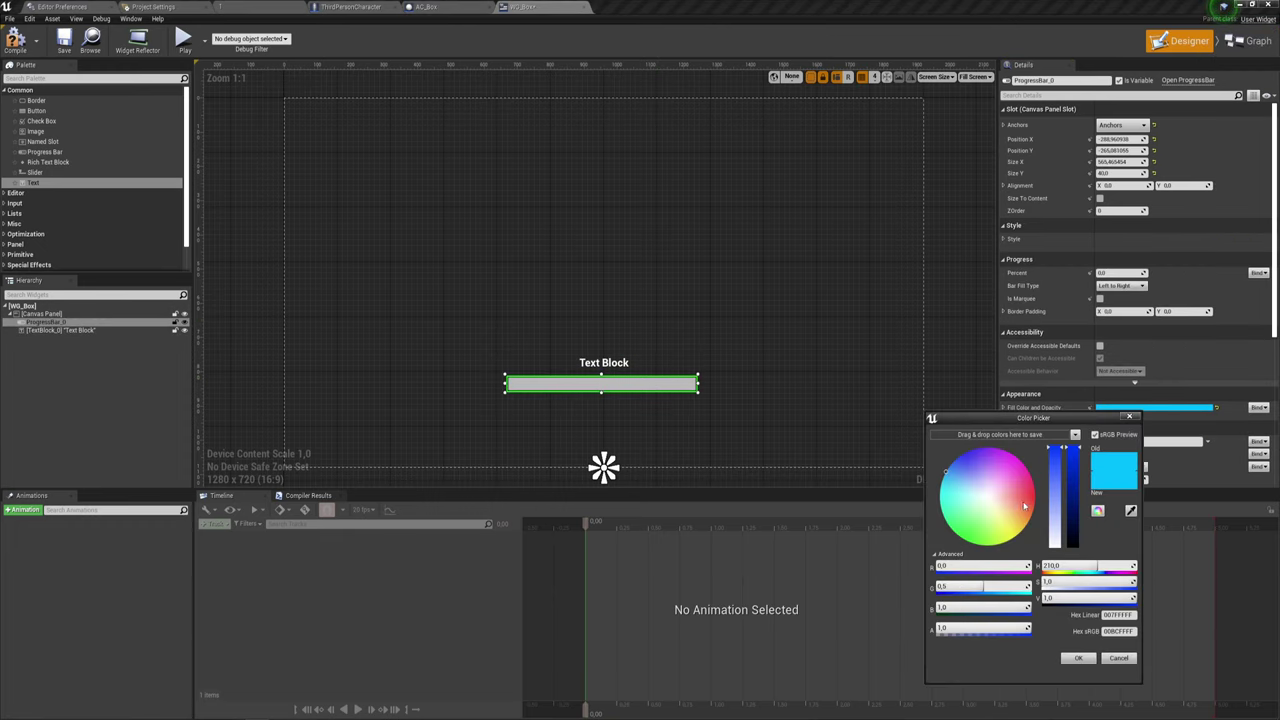
{"action": "left_click_drag", "start_coordinate": [1032, 500], "coordinate": [1036, 503]}
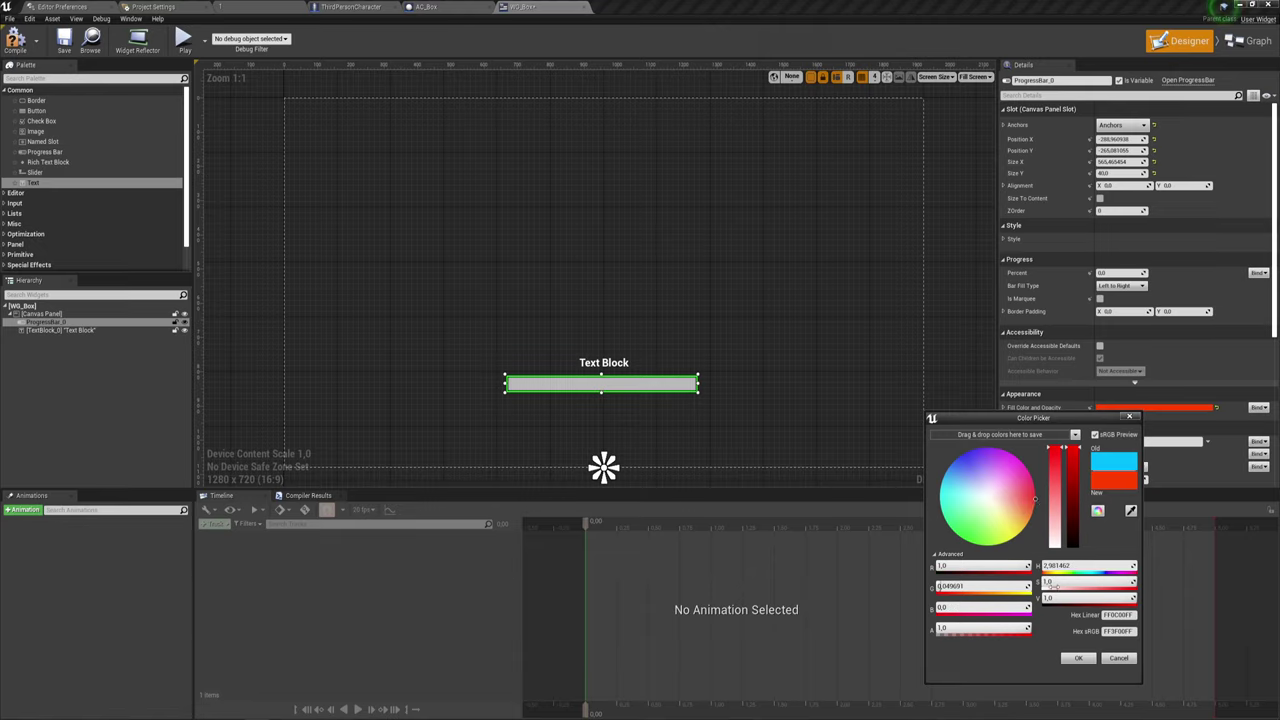
{"action": "left_click", "coordinate": [1078, 657]}
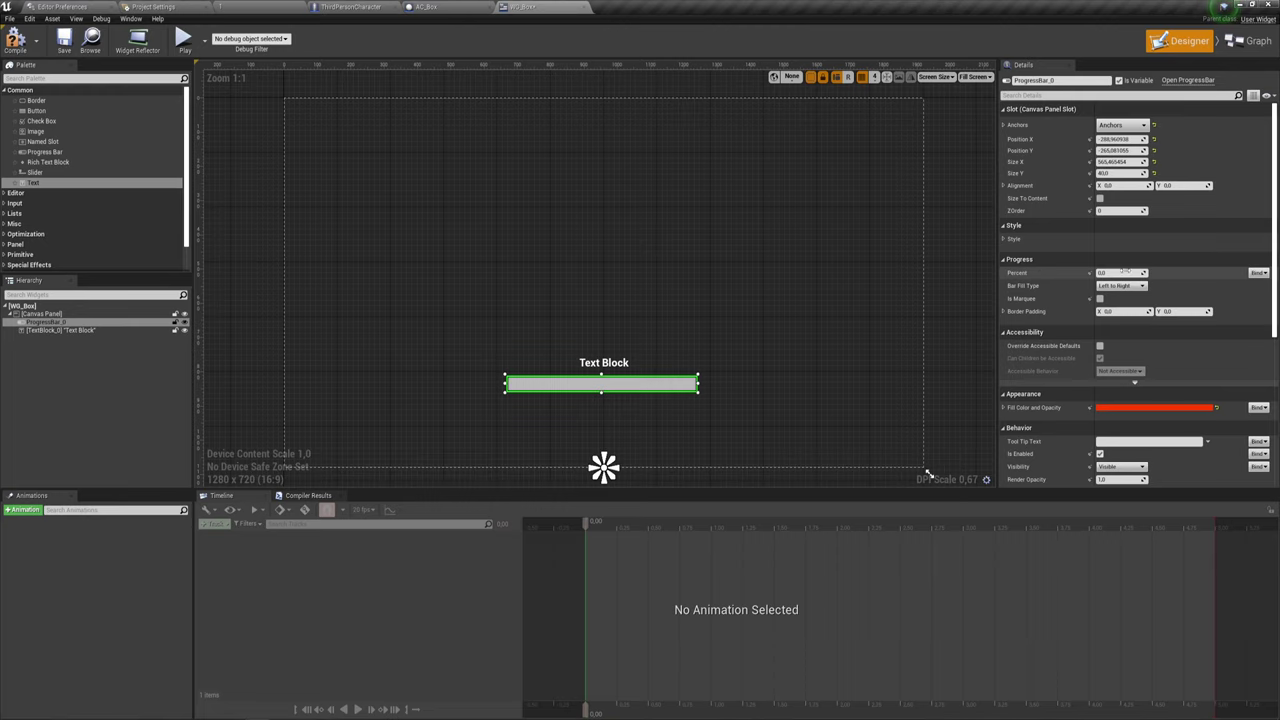
{"action": "left_click", "coordinate": [1254, 273]}
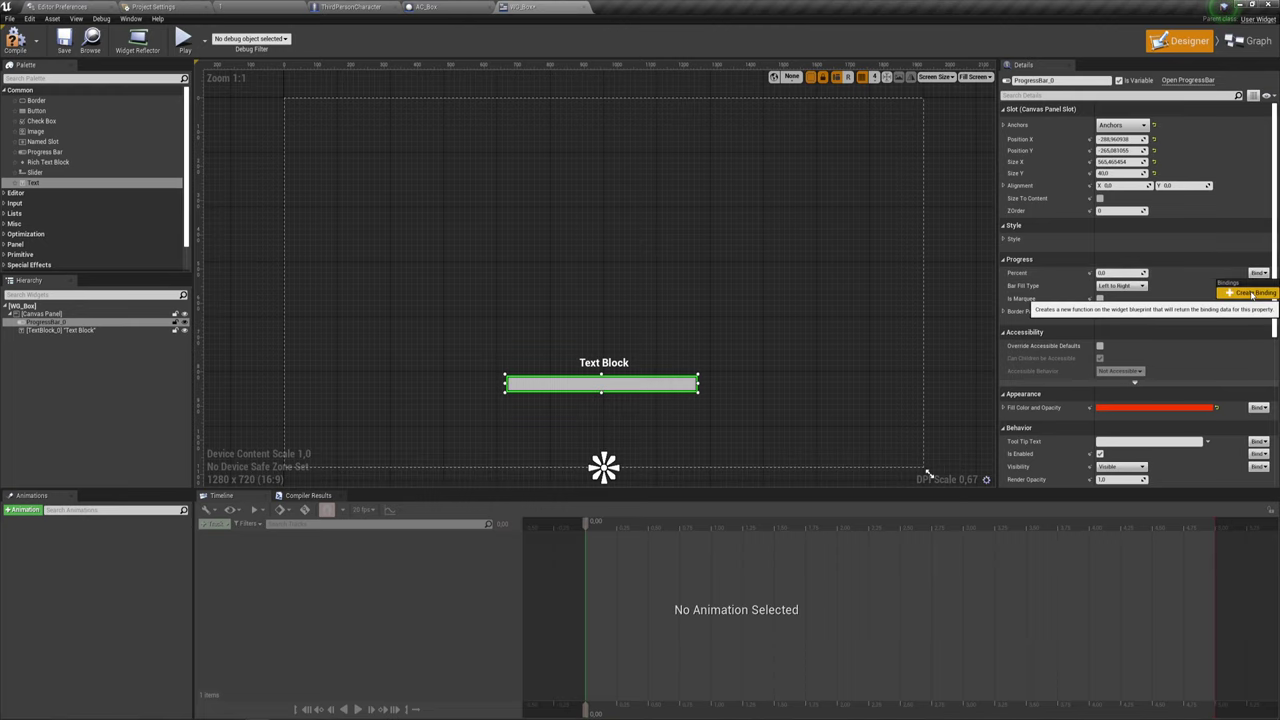
Create a Percent binding and add Float variables CurrentTime and MaxTime.
{"action": "left_click", "coordinate": [1251, 293]}
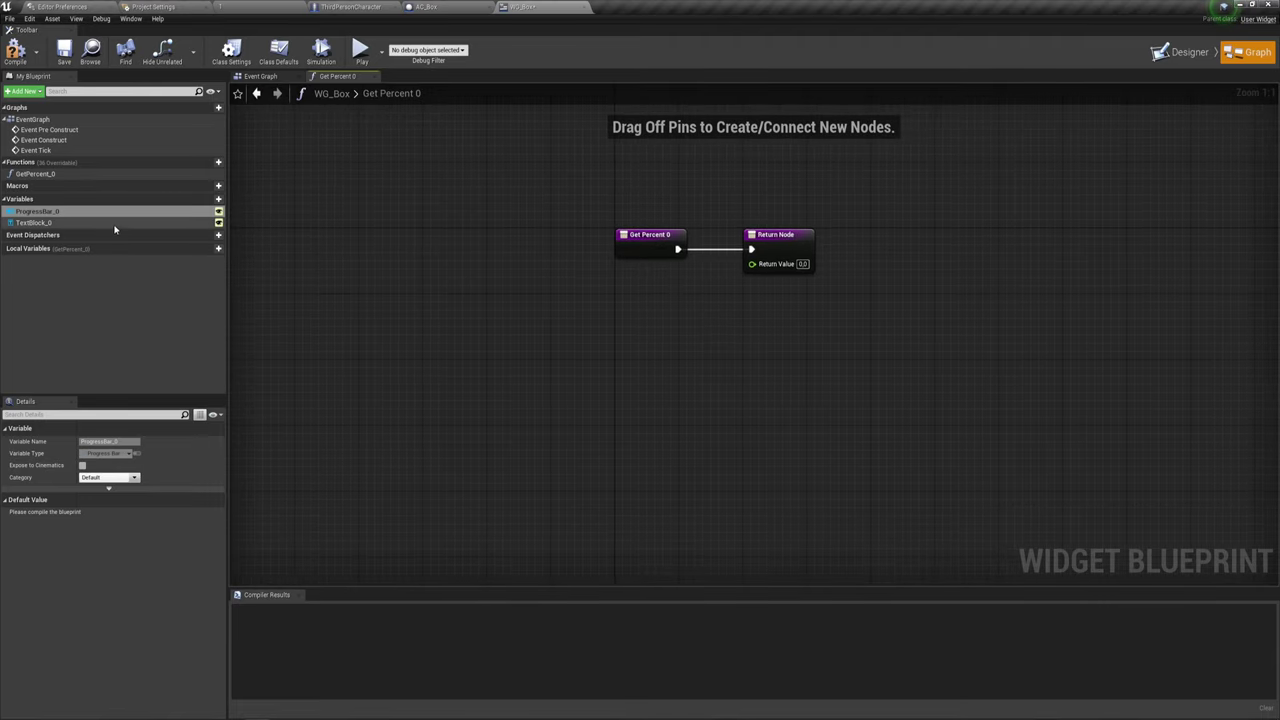
{"action": "left_click", "coordinate": [218, 199]}
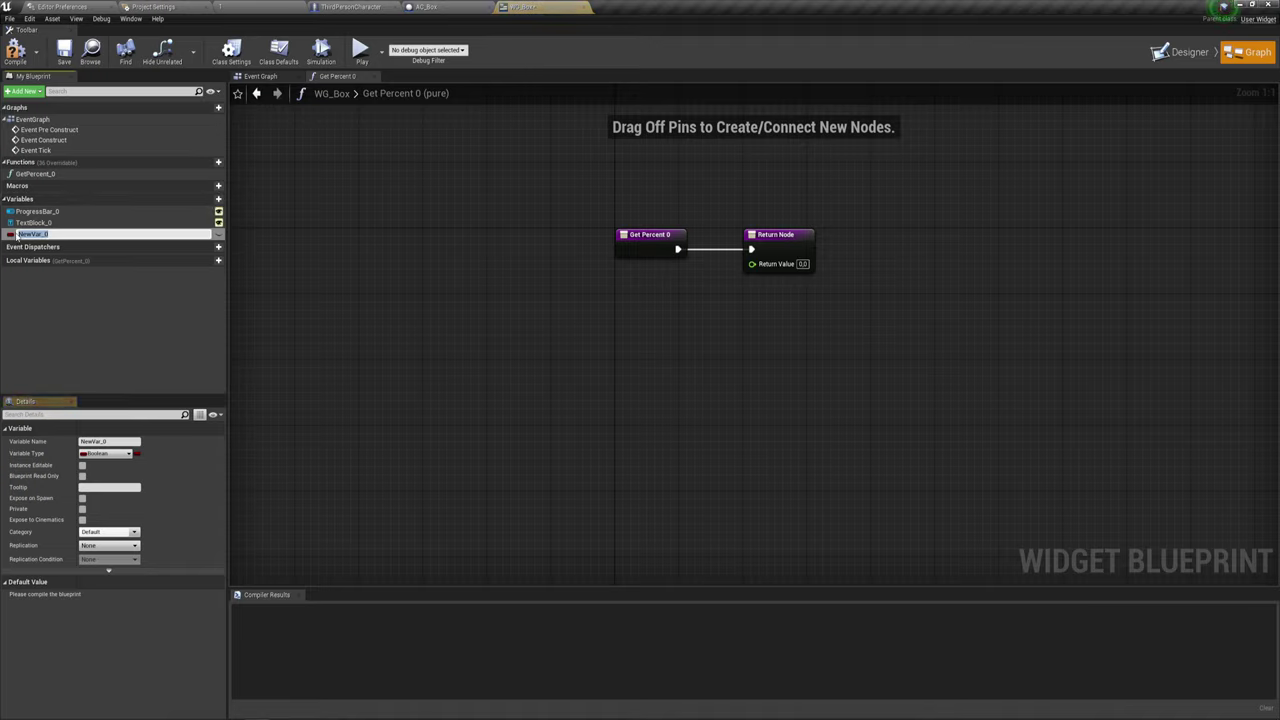
{"action": "key", "text": "Return"}
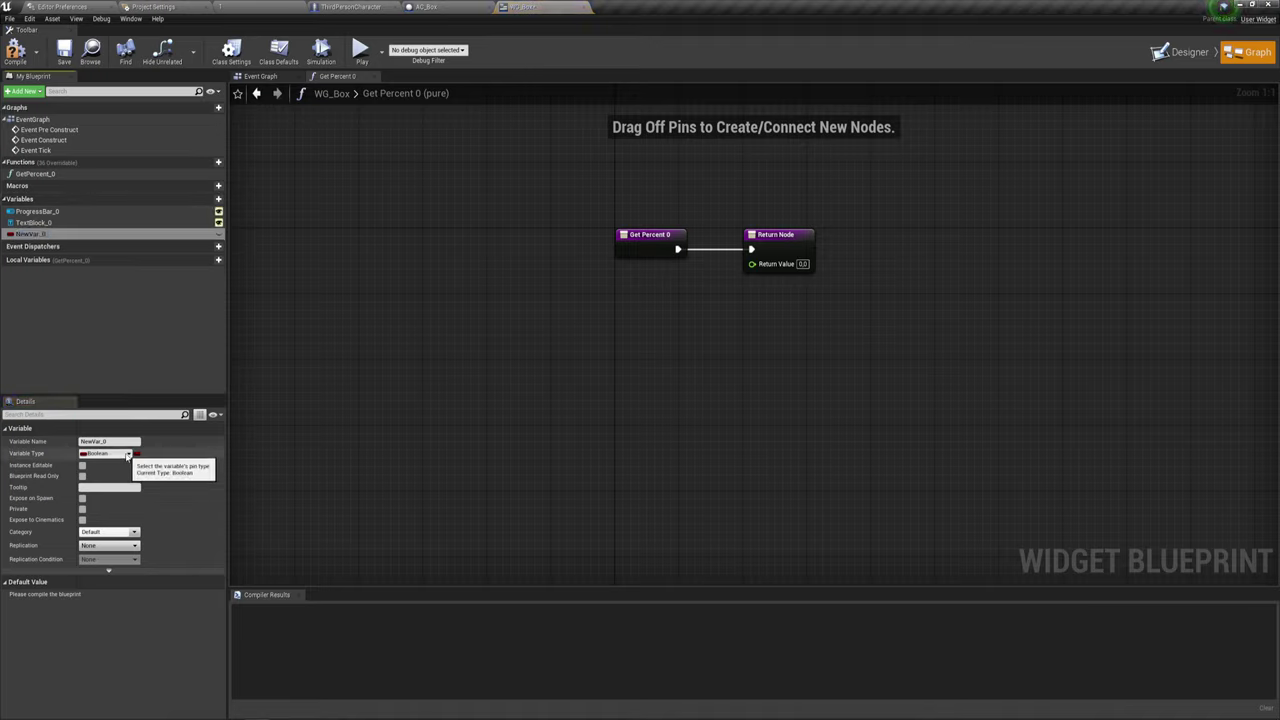
{"action": "left_click", "coordinate": [130, 455]}
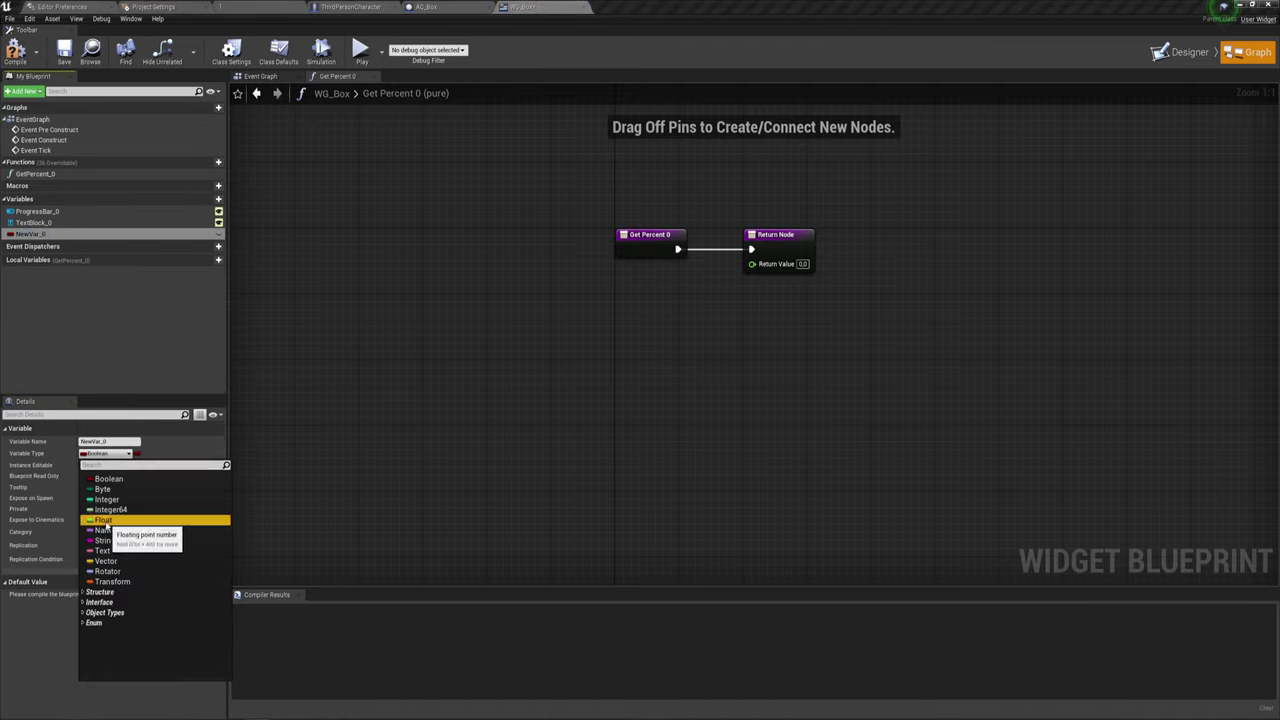
{"action": "left_click", "coordinate": [105, 526]}
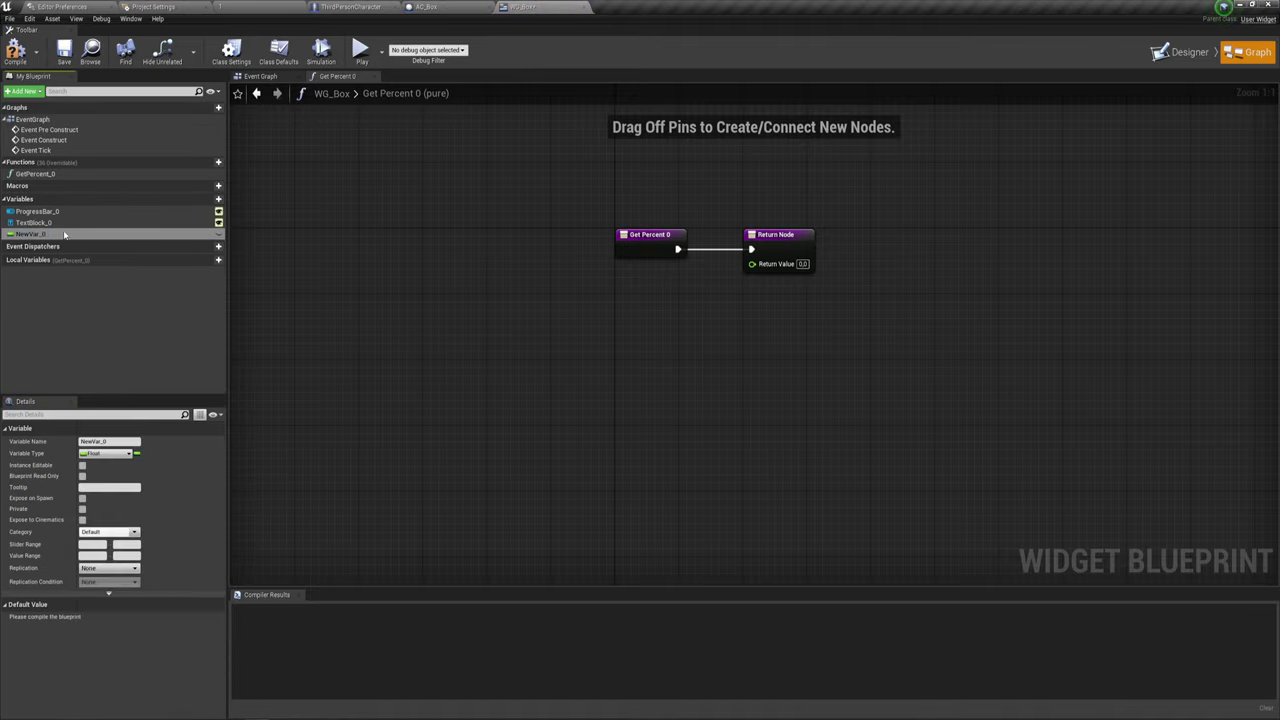
{"action": "left_click", "coordinate": [105, 441]}
{"action": "type", "text": "CurrentTime"}
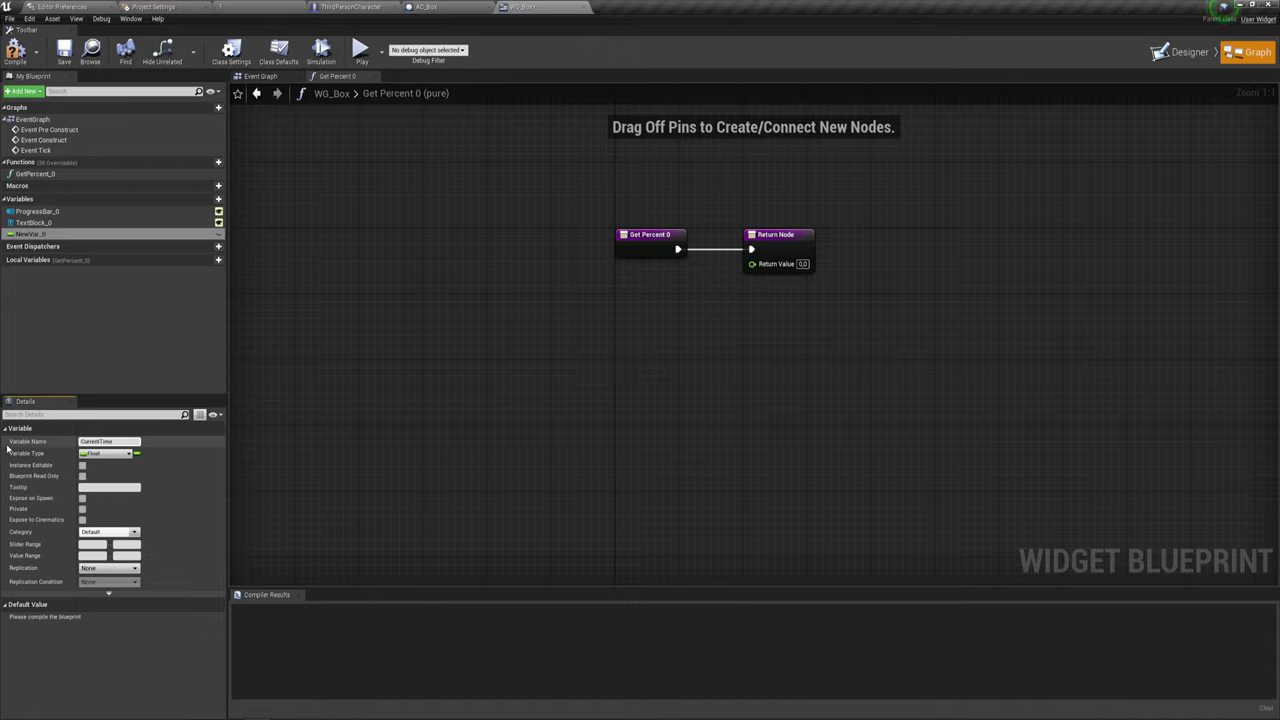
{"action": "key", "text": "Return"}
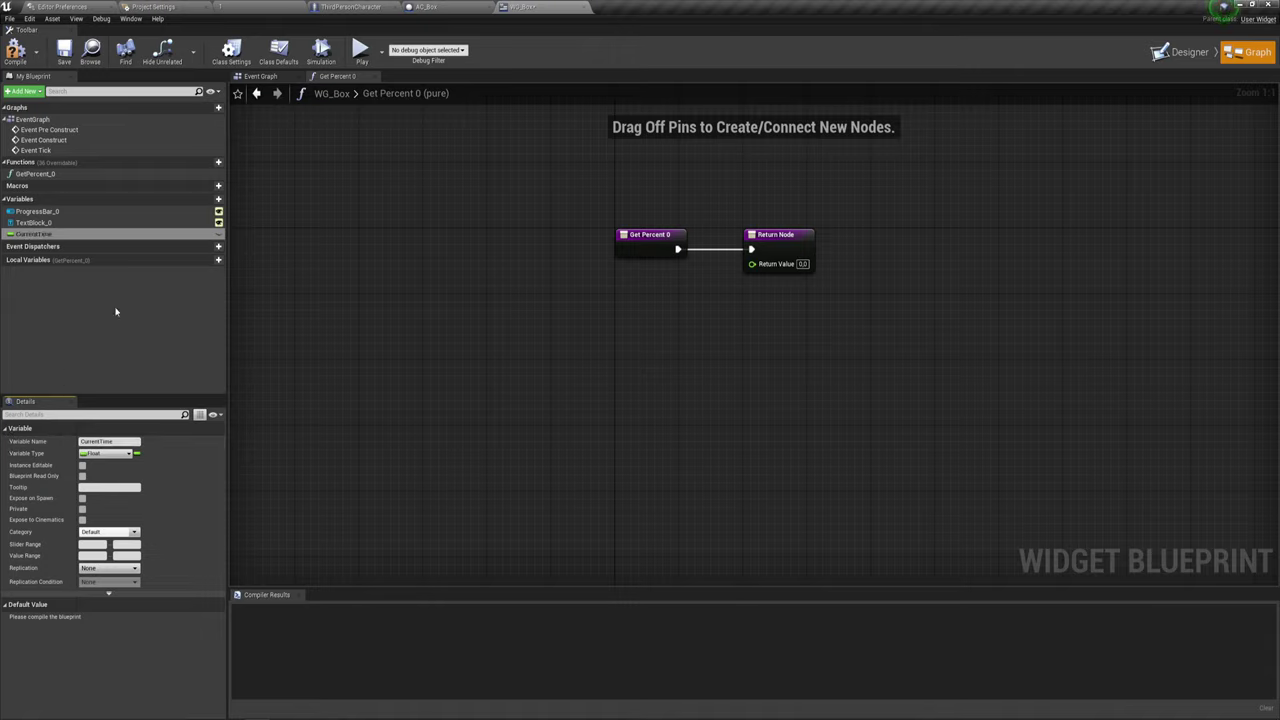
{"action": "left_click", "coordinate": [211, 200]}
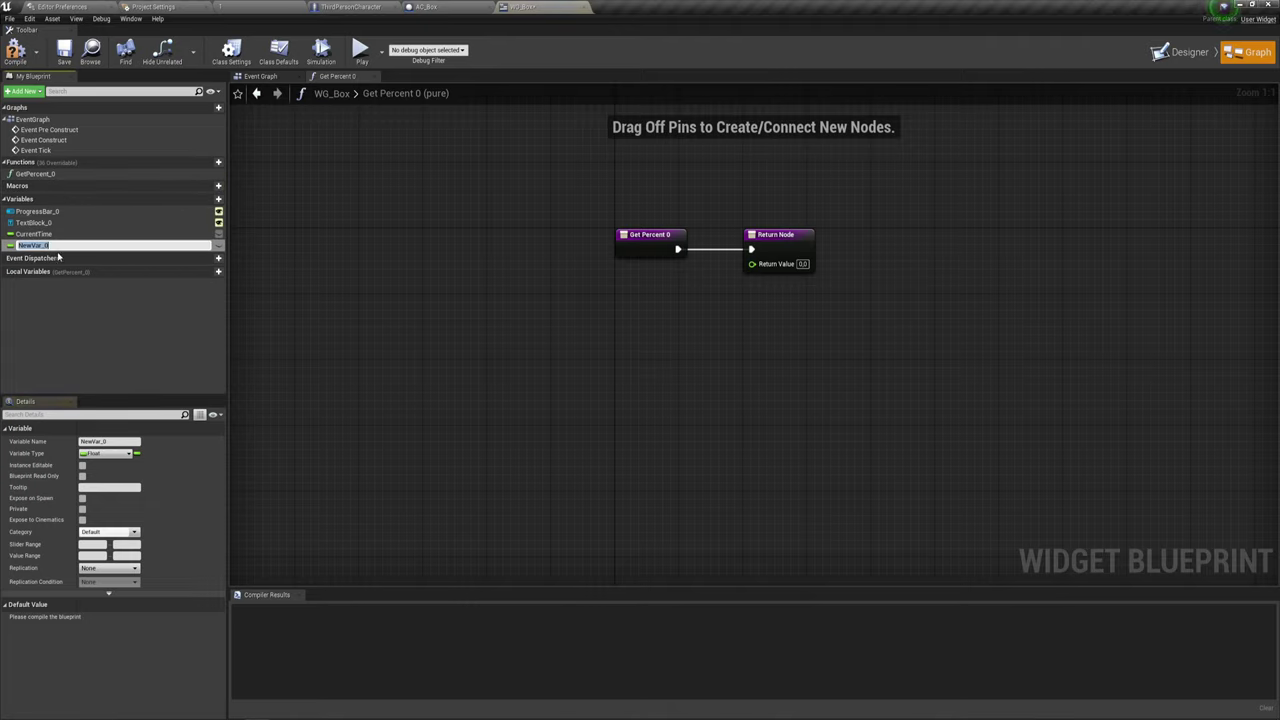
{"action": "type", "text": "MaxTime"}
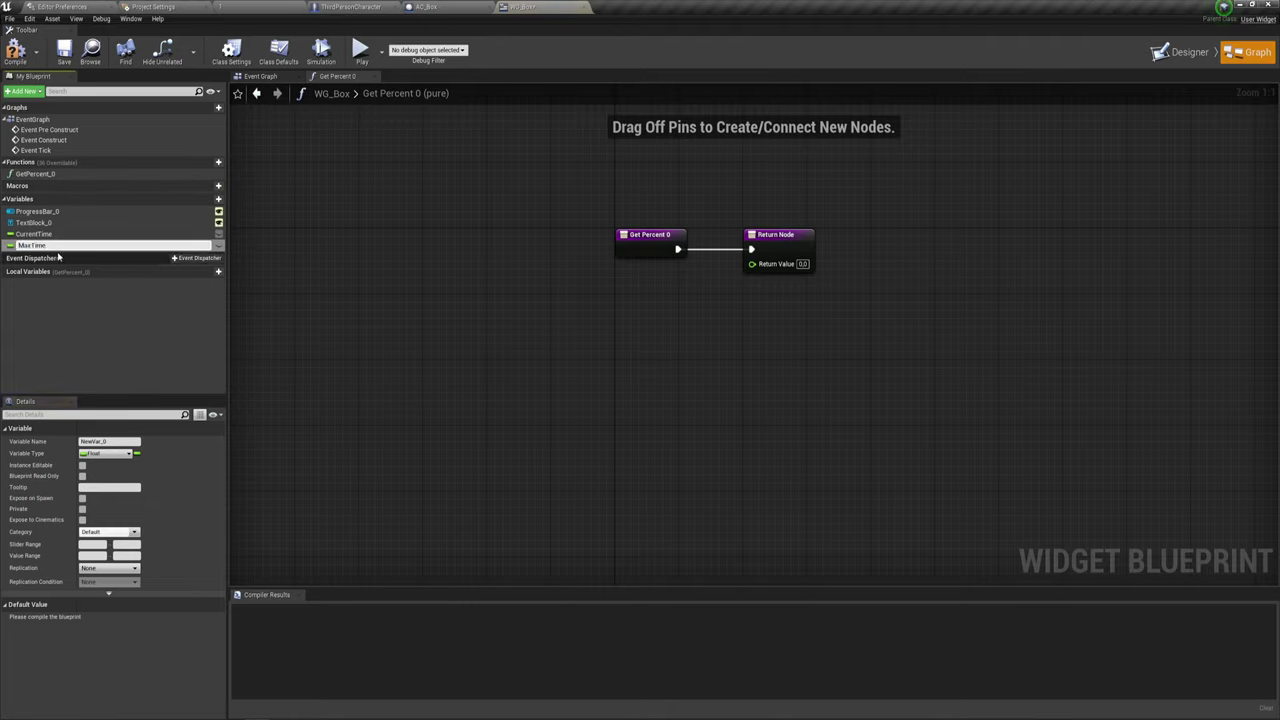
{"action": "key", "text": "Return"}
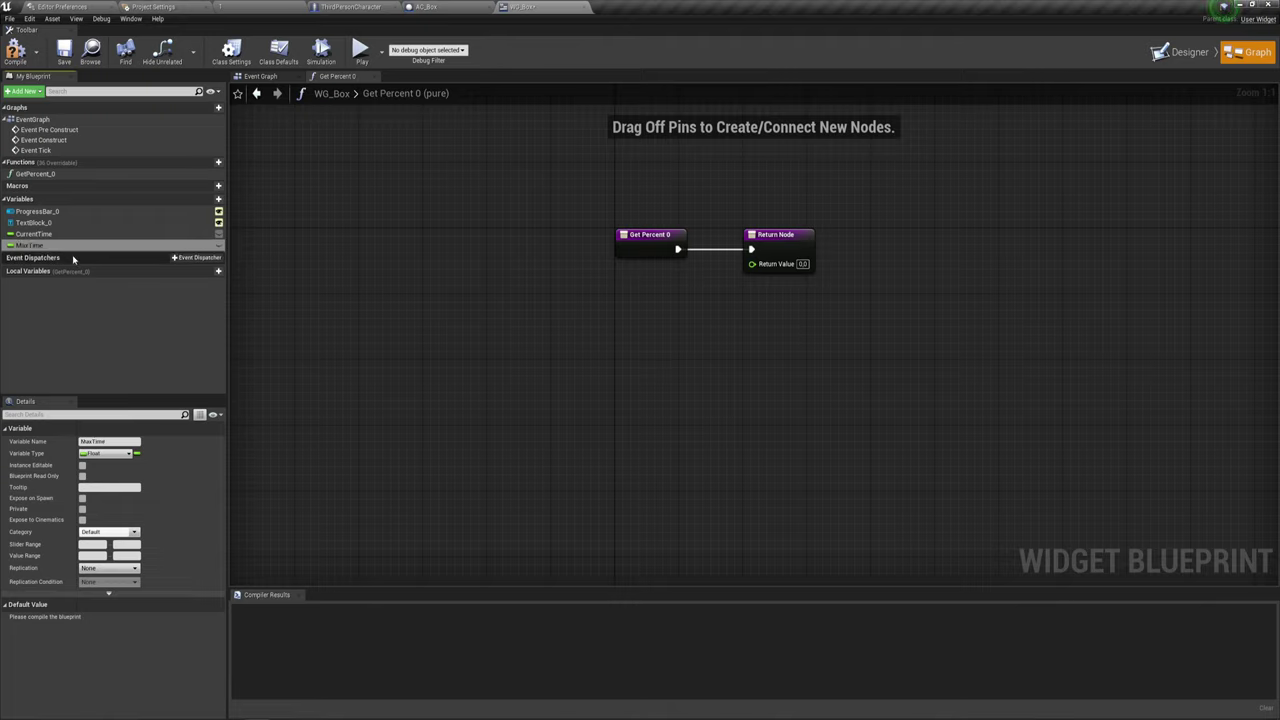
Divide CurrentTime by MaxTime with a float/float node and wire it to Return Value.
{"action": "left_click_drag", "start_coordinate": [33, 233], "coordinate": [596, 314], "text": "ctrl"}
{"action": "left_click", "coordinate": [622, 296]}
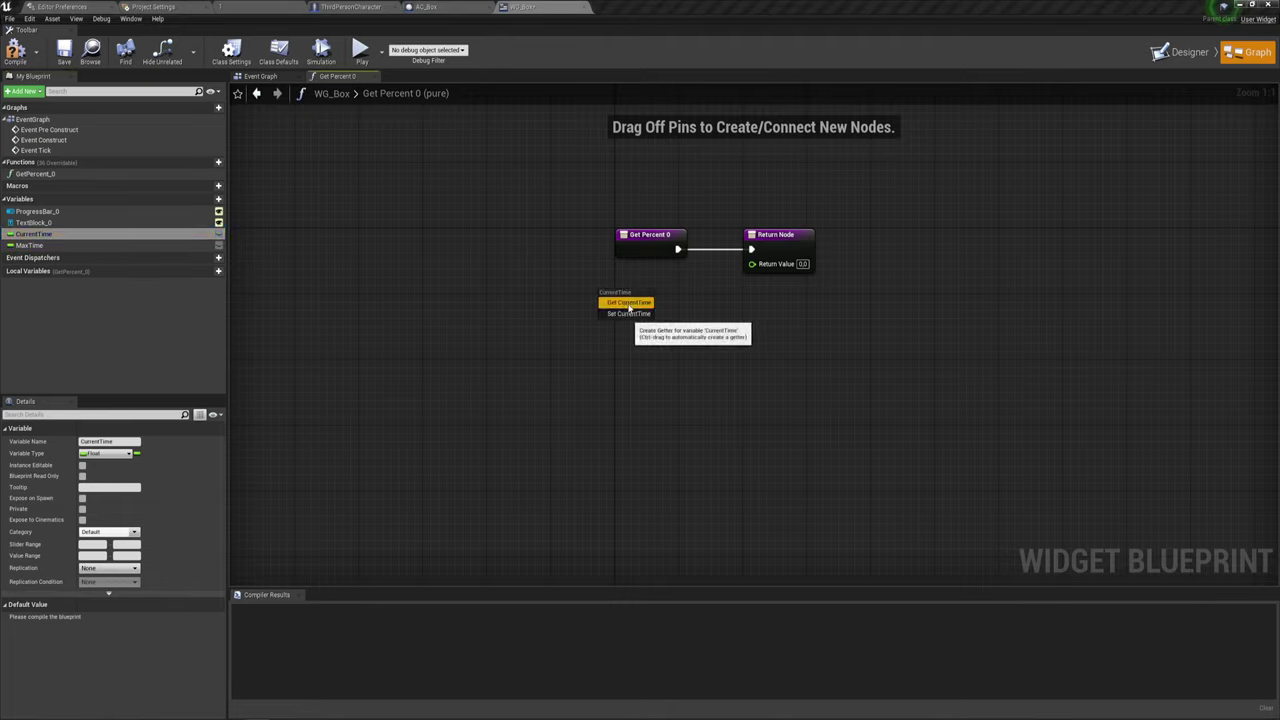
{"action": "mouse_move", "coordinate": [28, 245]}
{"action": "left_mouse_down", "text": "ctrl"}
{"action": "mouse_move", "coordinate": [636, 323]}
{"action": "mouse_move", "coordinate": [702, 306]}
{"action": "left_mouse_up", "text": "ctrl"}
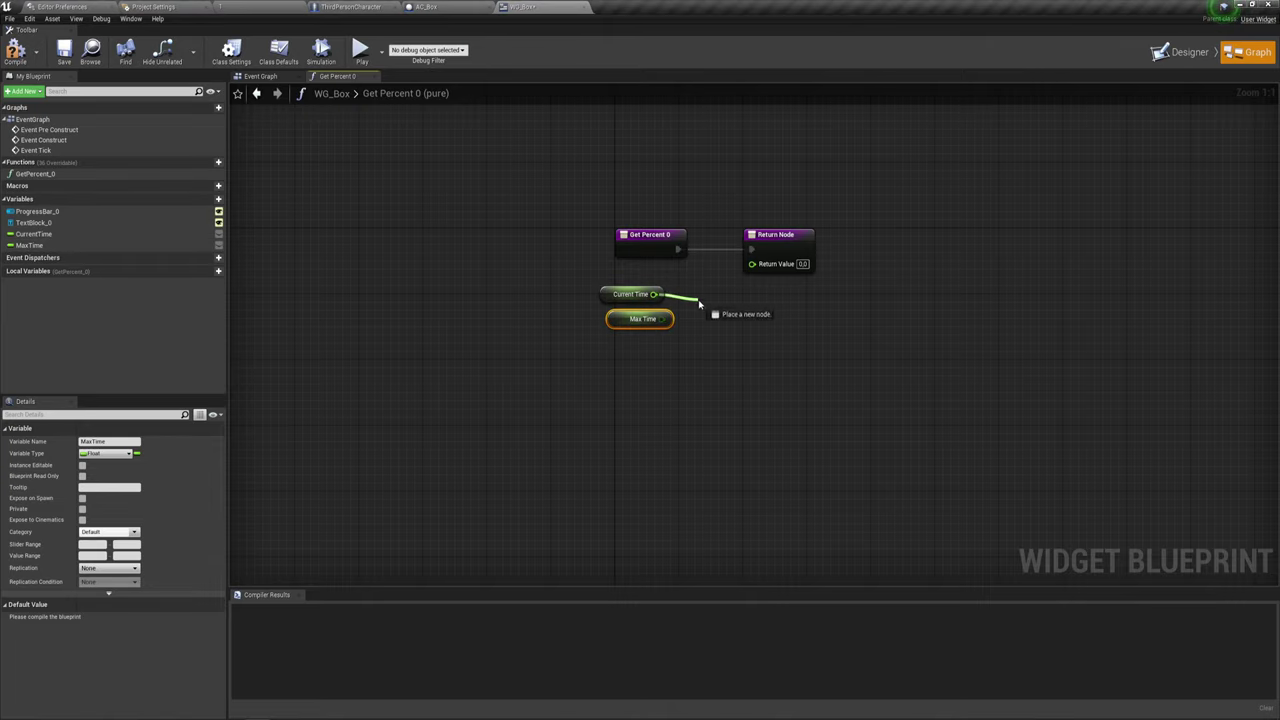
{"action": "type", "text": "/"}
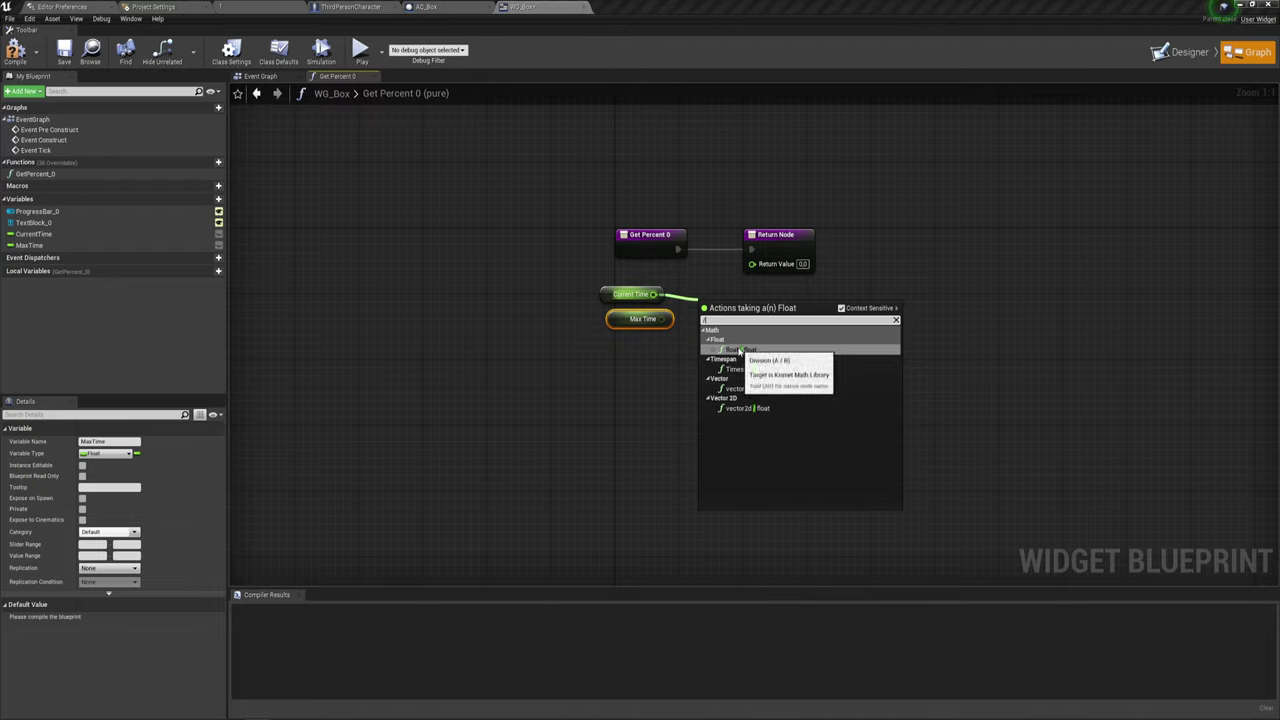
{"action": "left_click", "coordinate": [738, 350]}
{"action": "mouse_move", "coordinate": [661, 319]}
{"action": "left_mouse_down"}
{"action": "mouse_move", "coordinate": [704, 321]}
{"action": "mouse_move", "coordinate": [752, 263]}
{"action": "left_mouse_up"}
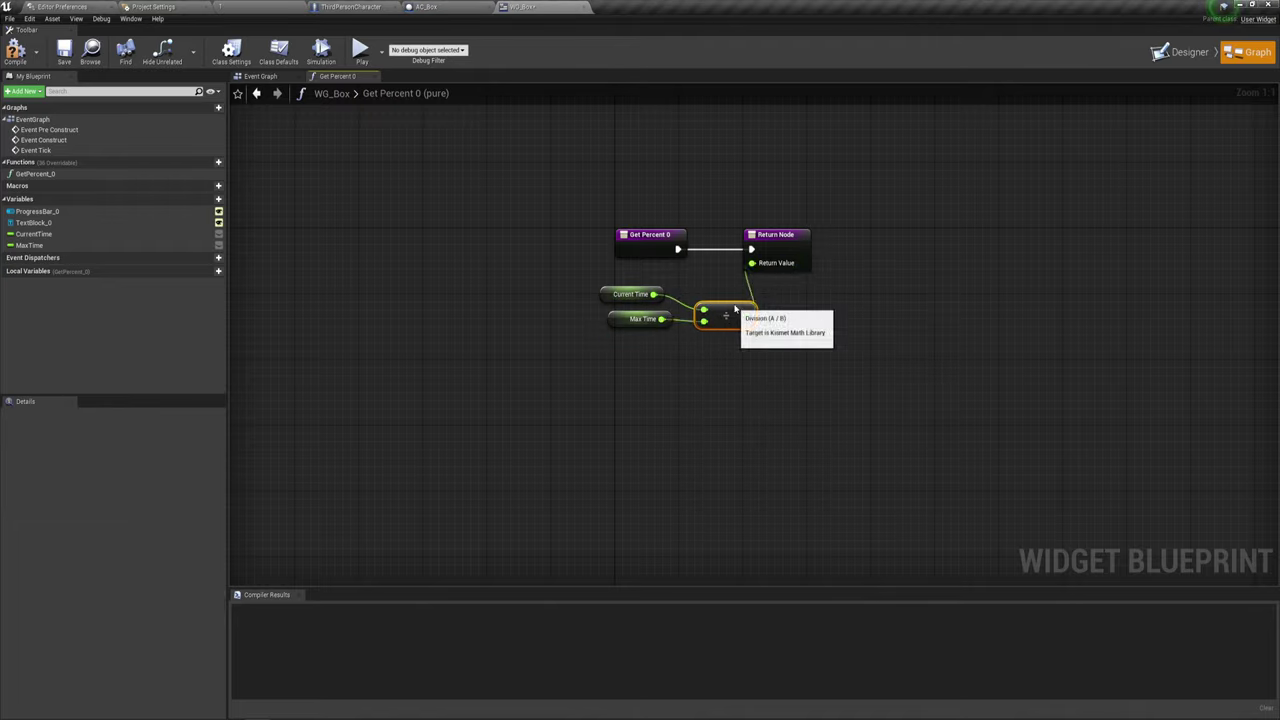
{"action": "left_click_drag", "start_coordinate": [733, 318], "coordinate": [725, 301]}
{"action": "left_click", "coordinate": [763, 401]}
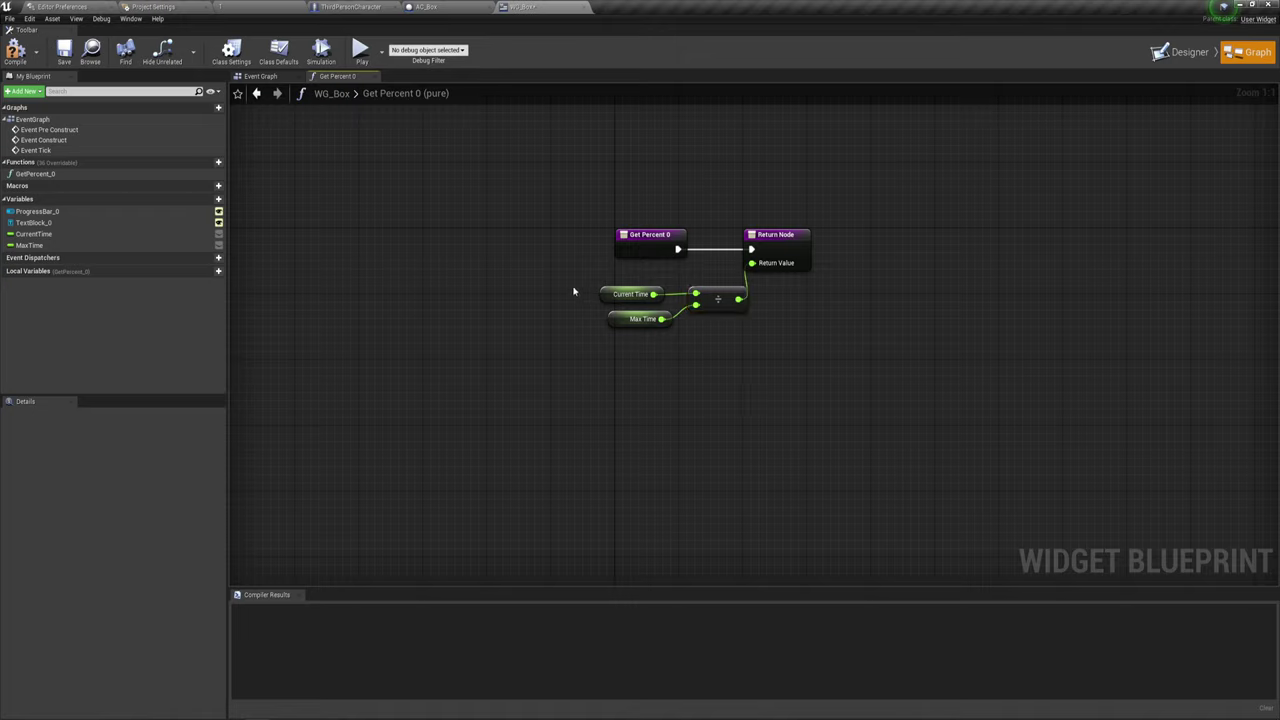
{"action": "left_click_drag", "start_coordinate": [595, 302], "coordinate": [673, 314]}
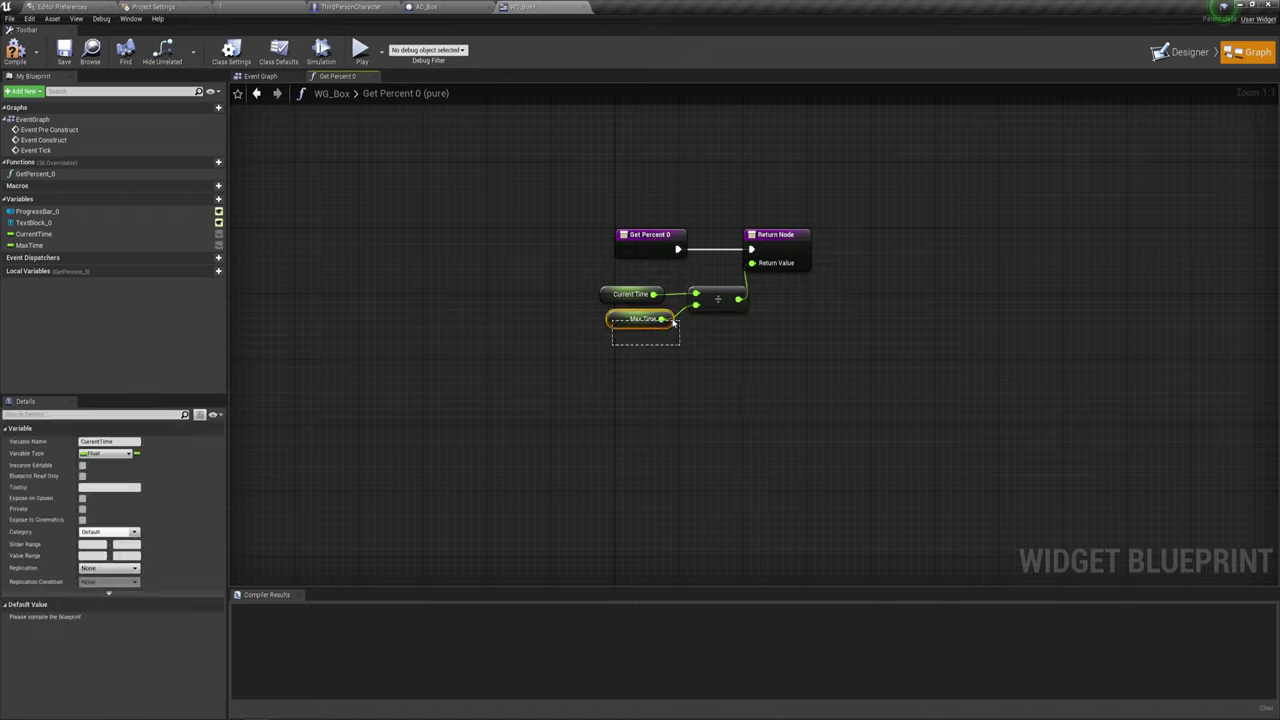
{"action": "left_click", "coordinate": [1106, 366]}
{"action": "left_click_drag", "start_coordinate": [578, 366], "coordinate": [678, 334]}
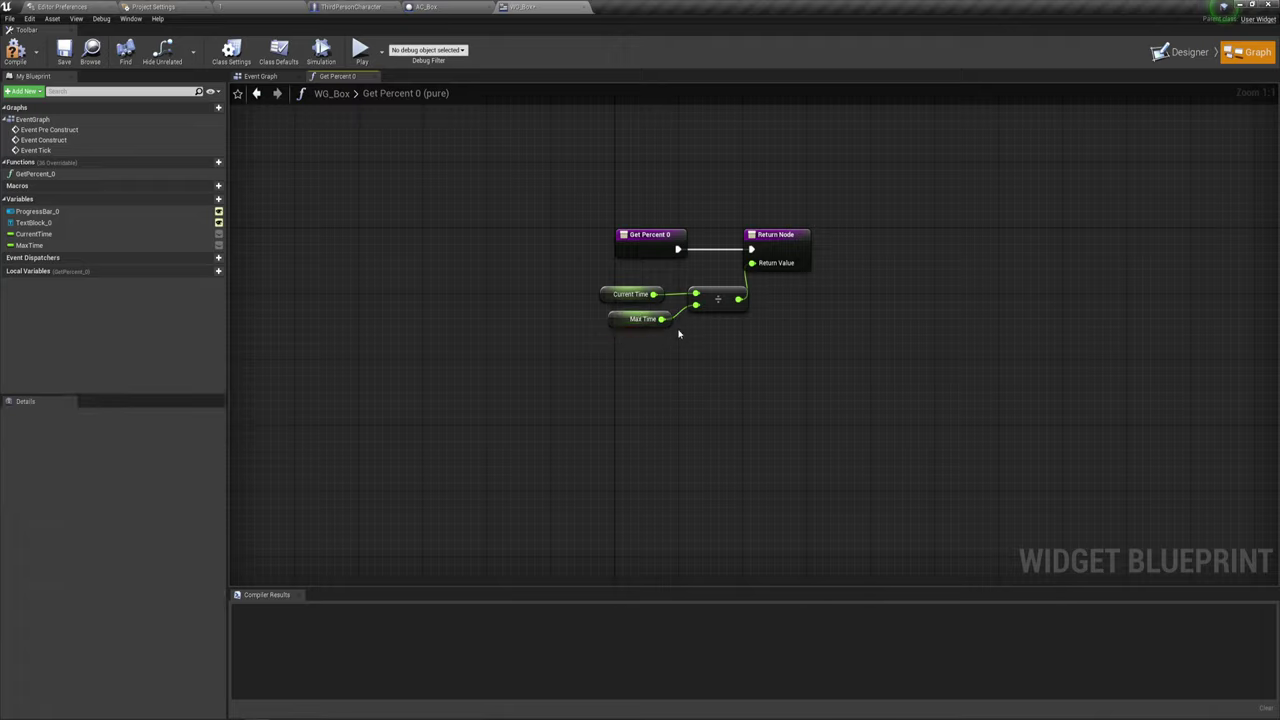
{"action": "right_click_drag", "start_coordinate": [737, 357], "coordinate": [736, 337]}
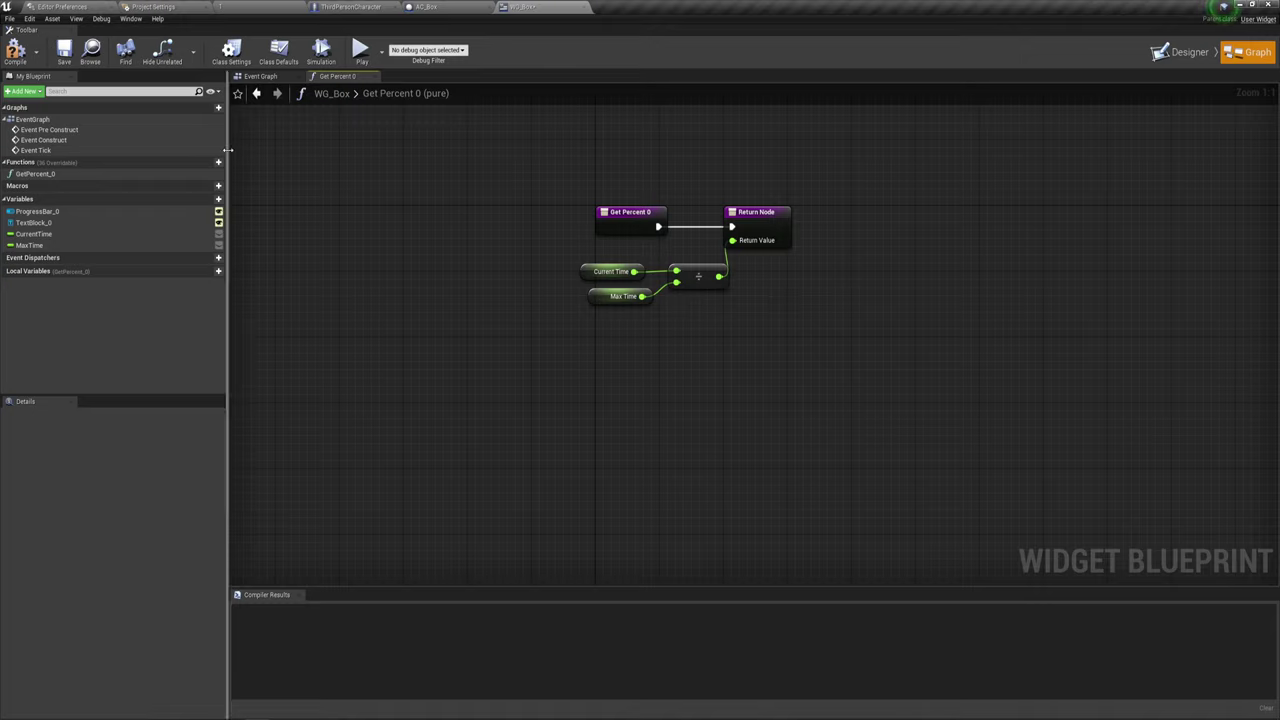
Add a new widget function named GETtext.
{"action": "mouse_move", "coordinate": [45, 162]}
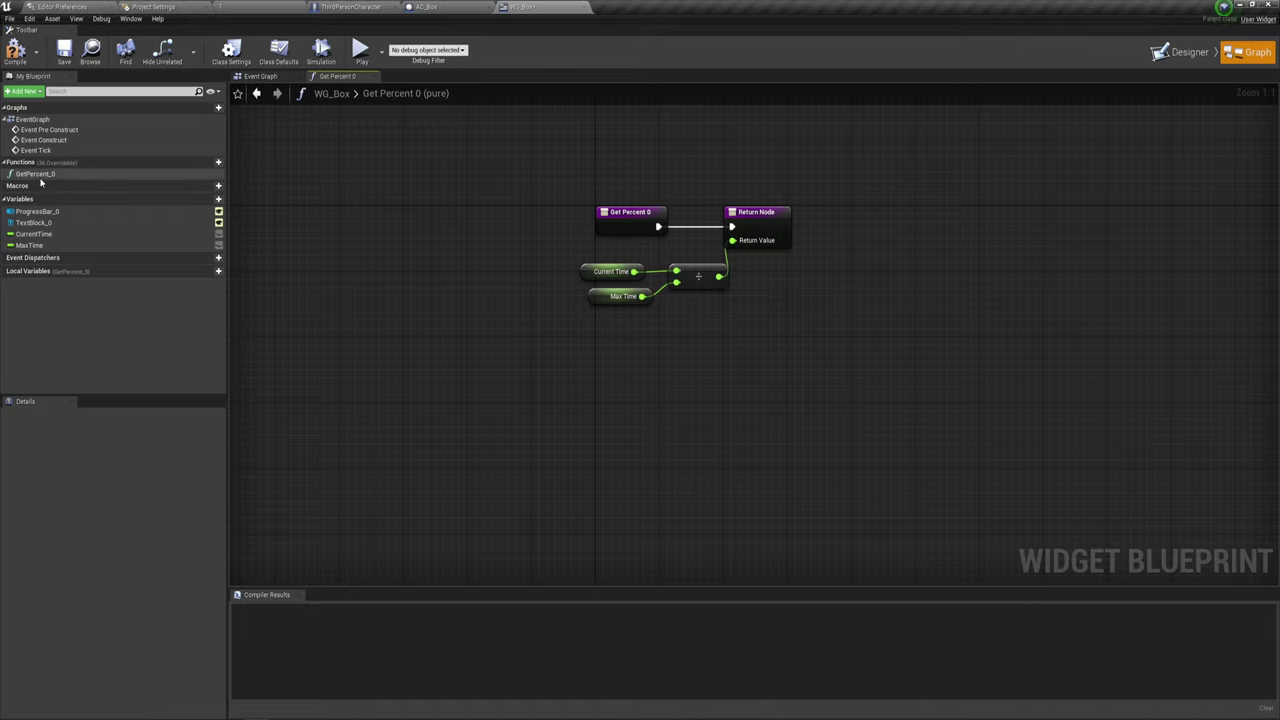
{"action": "left_click", "coordinate": [207, 161]}
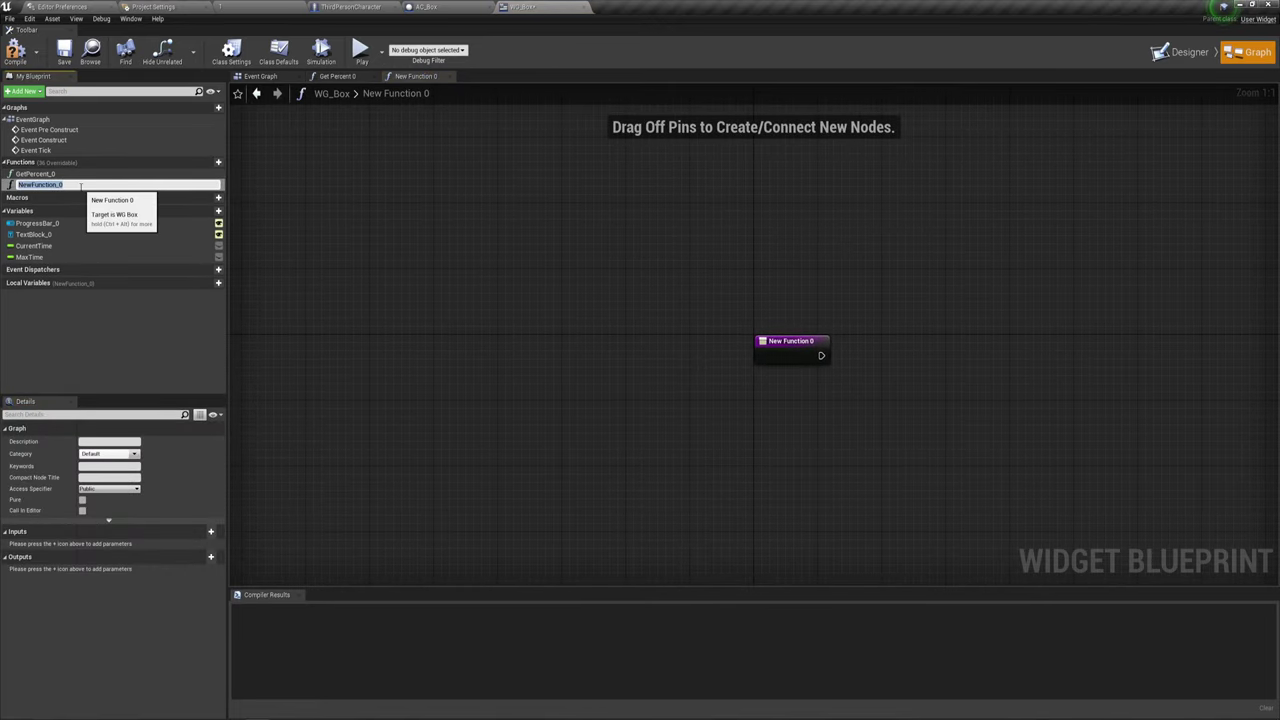
{"action": "key", "text": "BackSpace"}
{"action": "type", "text": "GETtext"}
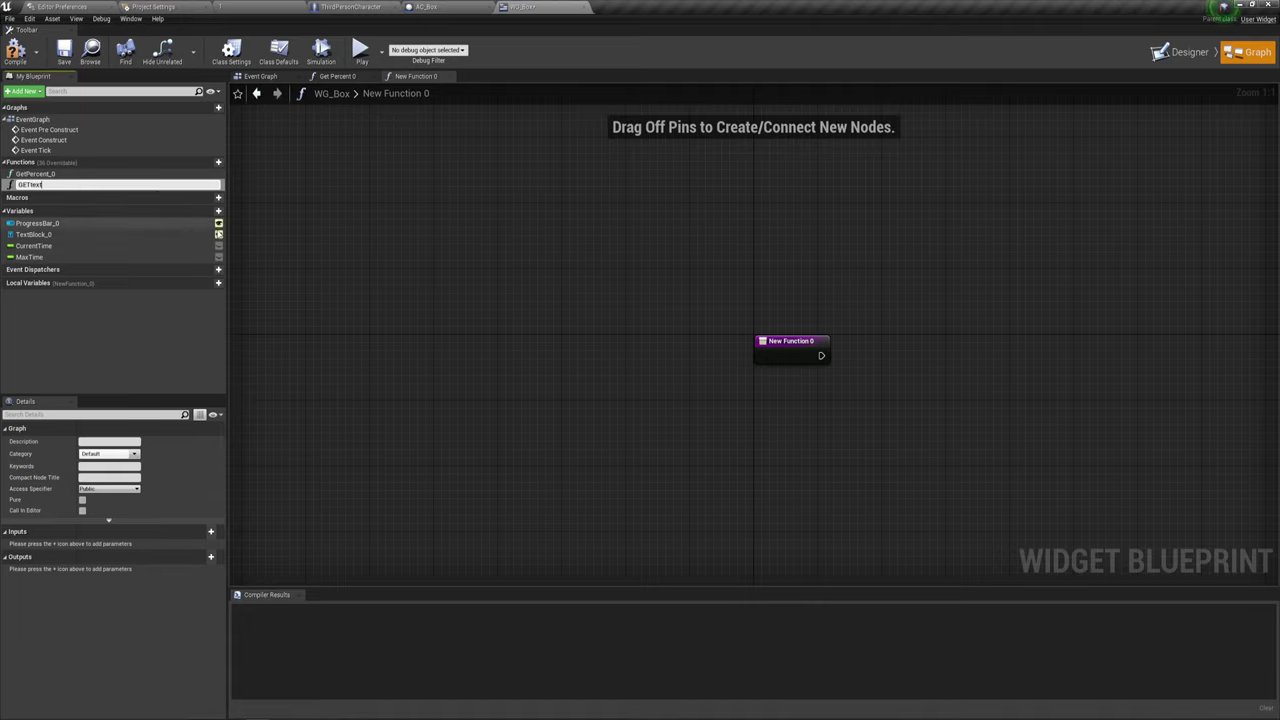
{"action": "left_click", "coordinate": [571, 363]}
{"action": "right_click_drag", "start_coordinate": [811, 380], "coordinate": [602, 349]}
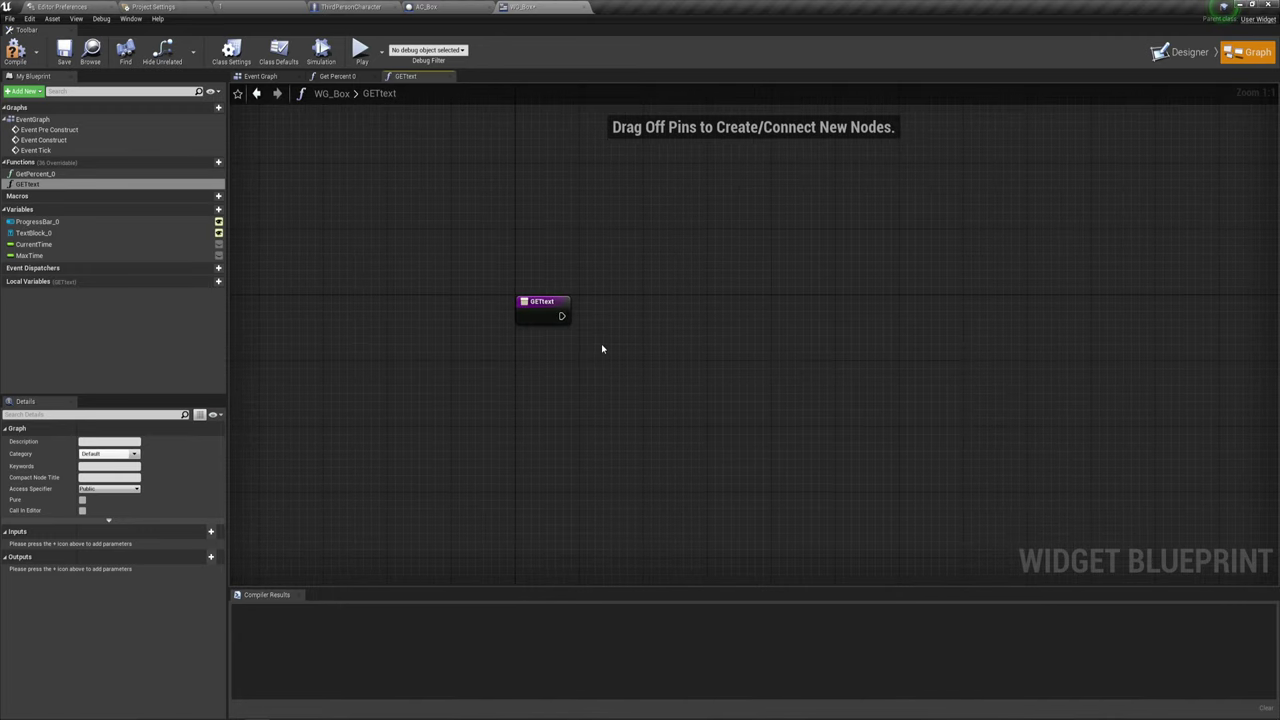
{"action": "right_click_drag", "start_coordinate": [651, 320], "coordinate": [583, 334]}
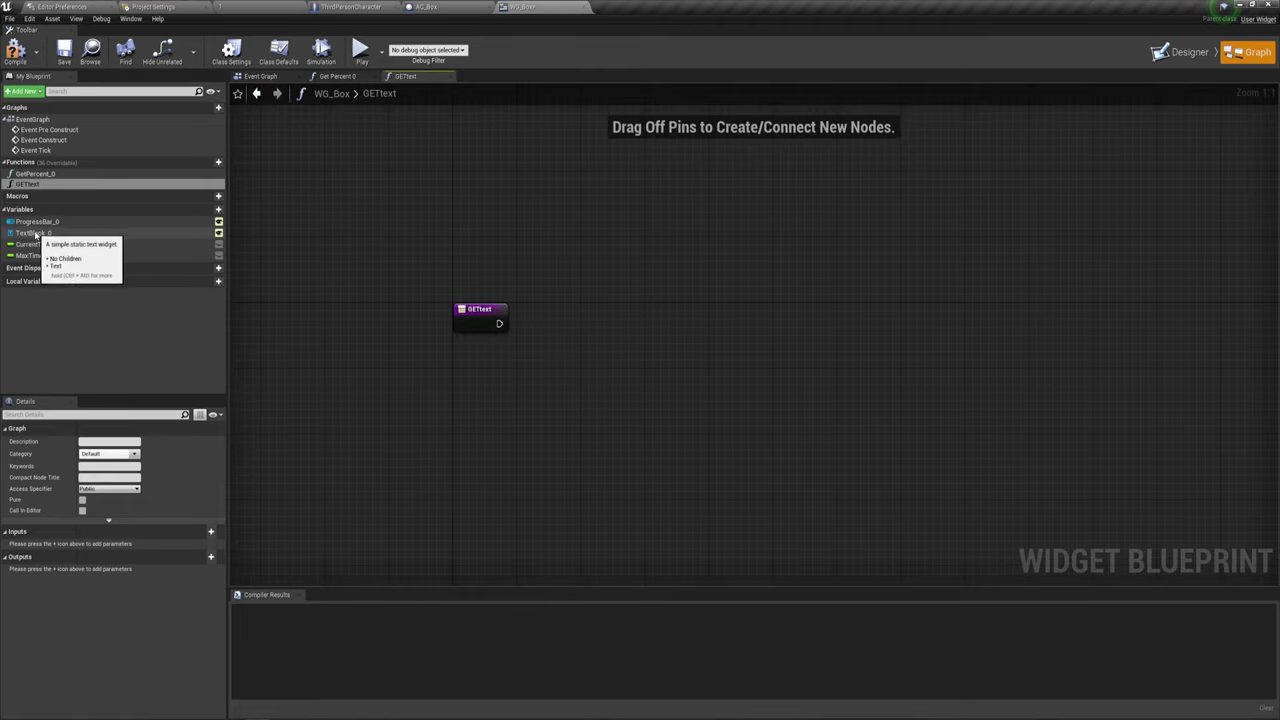
Feed GETtext's In Text into SetText on TextBlock_0 and tidy the three nodes.
{"action": "mouse_move", "coordinate": [34, 232]}
{"action": "left_mouse_down"}
{"action": "mouse_move", "coordinate": [523, 337]}
{"action": "mouse_move", "coordinate": [517, 357]}
{"action": "mouse_move", "coordinate": [633, 277]}
{"action": "left_mouse_up"}
{"action": "left_click", "coordinate": [528, 363]}
{"action": "type", "text": "s"}
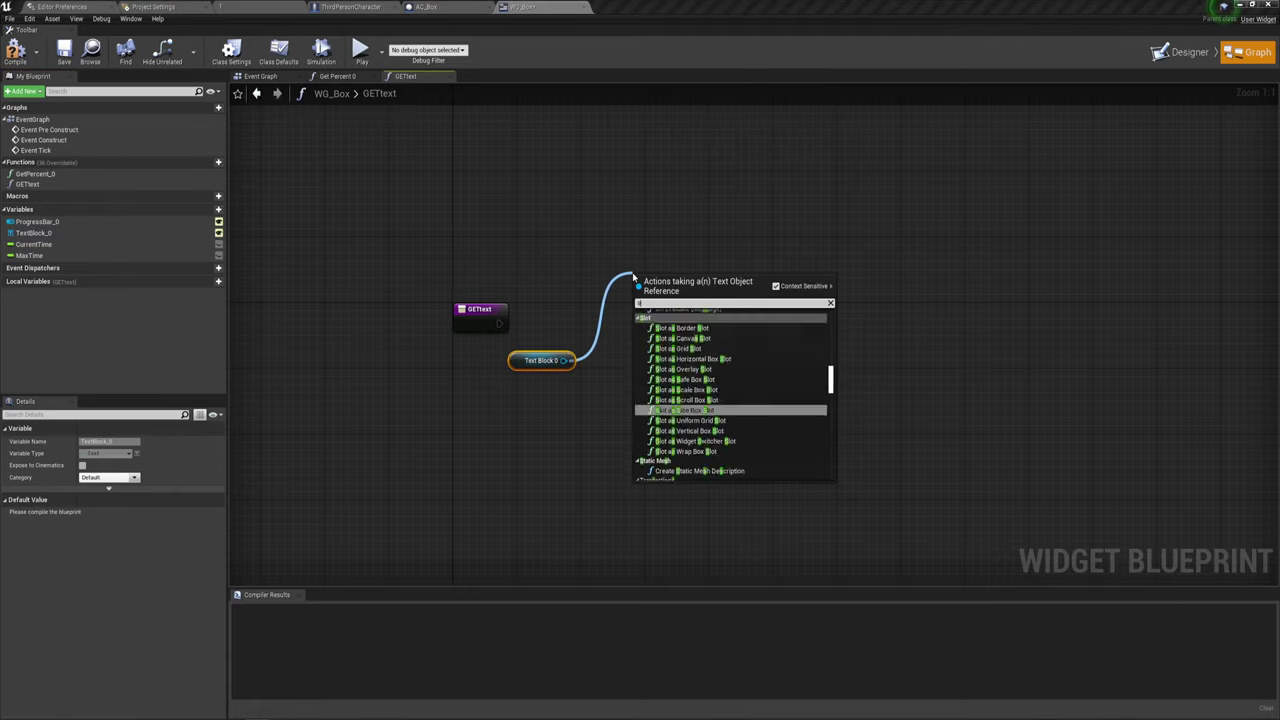
{"action": "type", "text": "et te"}
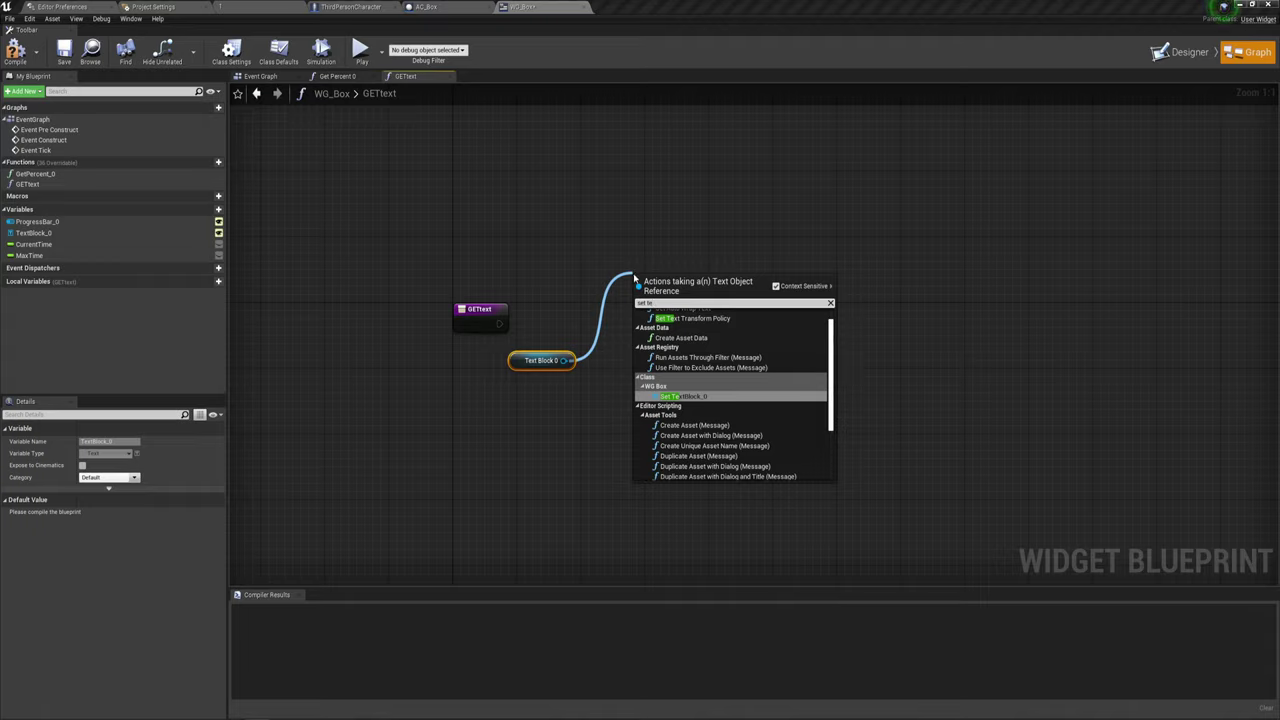
{"action": "type", "text": "xt"}
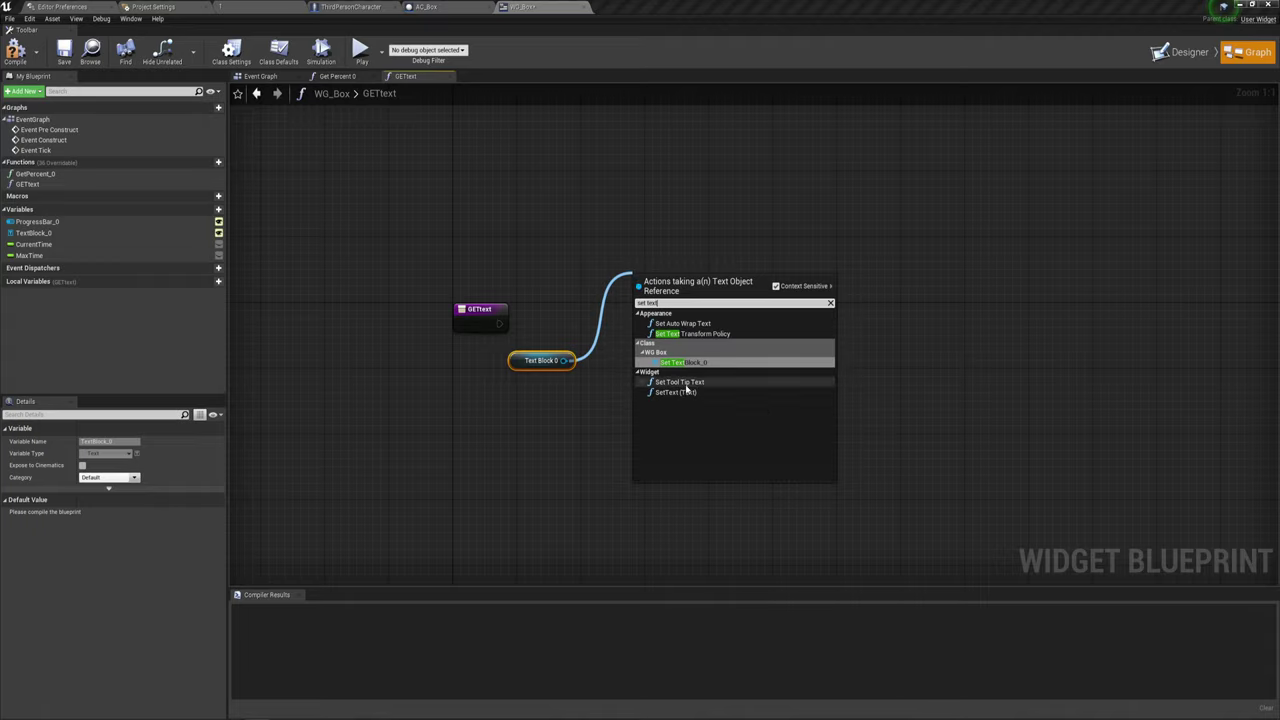
{"action": "left_click", "coordinate": [679, 393]}
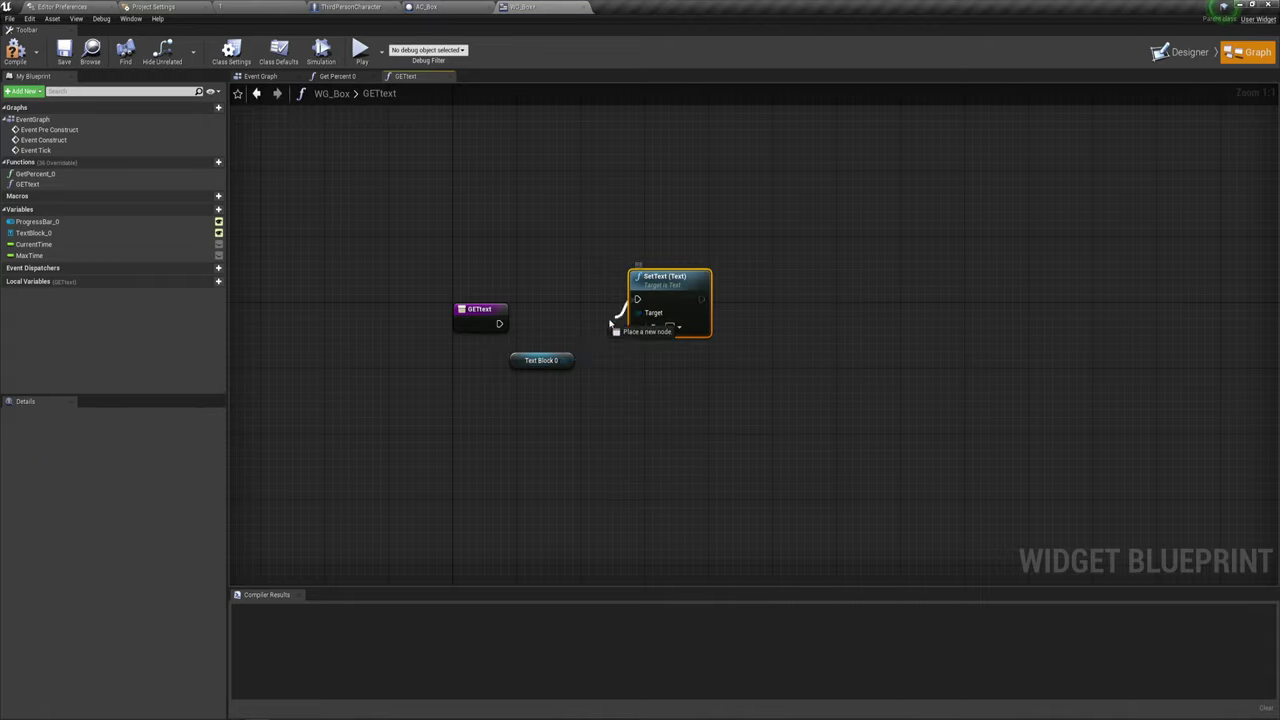
{"action": "left_click_drag", "start_coordinate": [637, 299], "coordinate": [499, 323]}
{"action": "mouse_move", "coordinate": [665, 304]}
{"action": "left_mouse_down"}
{"action": "mouse_move", "coordinate": [665, 328]}
{"action": "mouse_move", "coordinate": [474, 332]}
{"action": "left_mouse_up"}
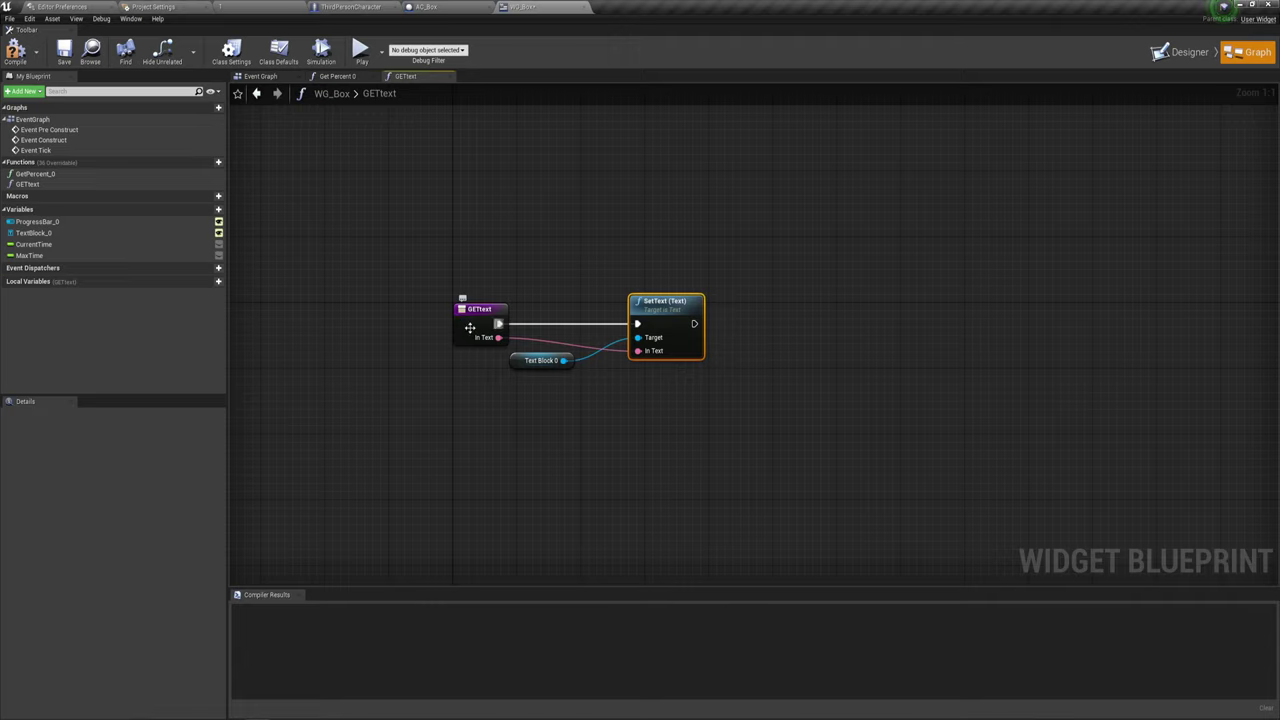
{"action": "right_click", "coordinate": [476, 342]}
{"action": "key", "text": "Escape"}
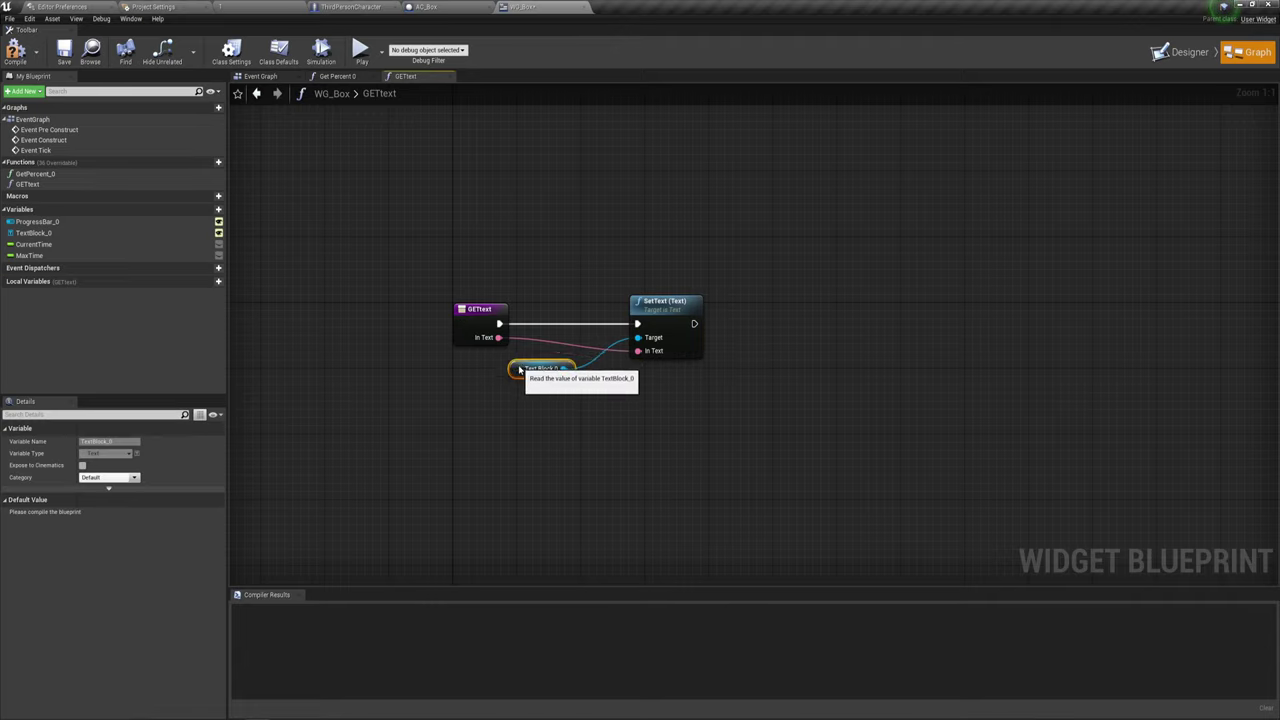
{"action": "left_click_drag", "start_coordinate": [512, 360], "coordinate": [528, 302]}
{"action": "left_click_drag", "start_coordinate": [490, 386], "coordinate": [663, 289]}
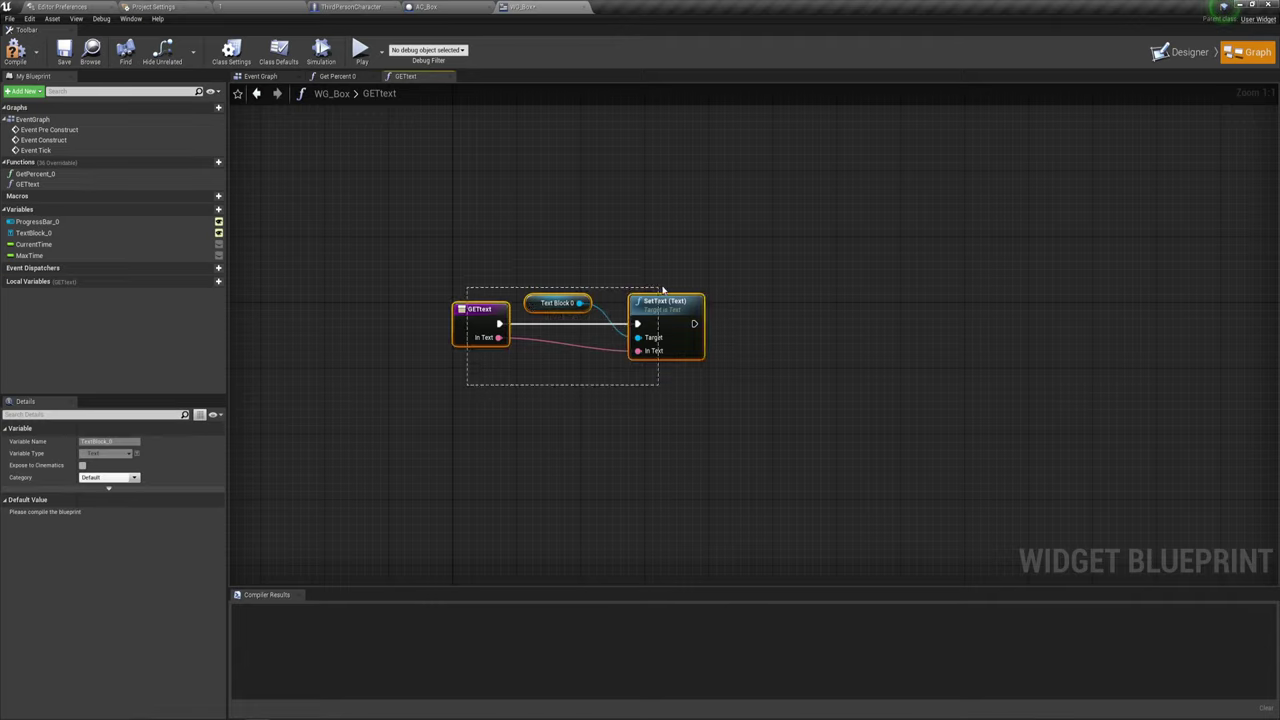
{"action": "left_click", "coordinate": [767, 350]}
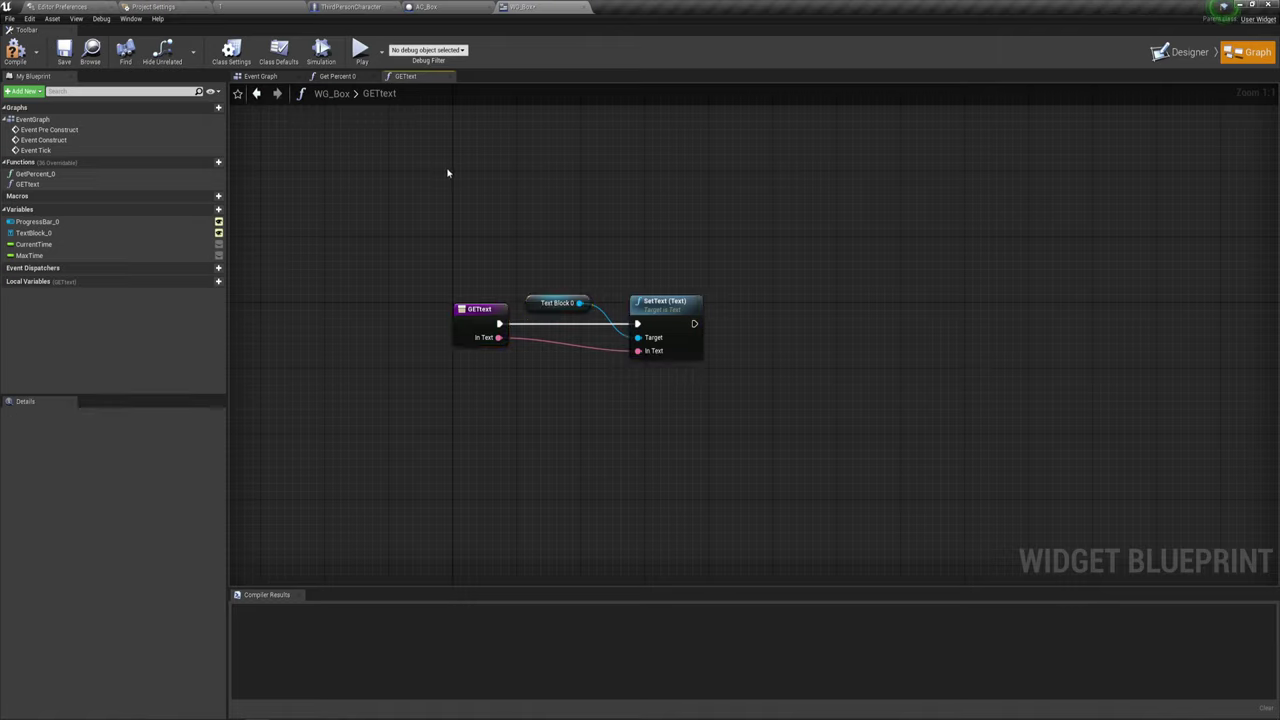
Import gear00, gear01 and gear02.TGA from Explorer into NewFolder, then select gear00.
{"action": "left_click", "coordinate": [1178, 58]}
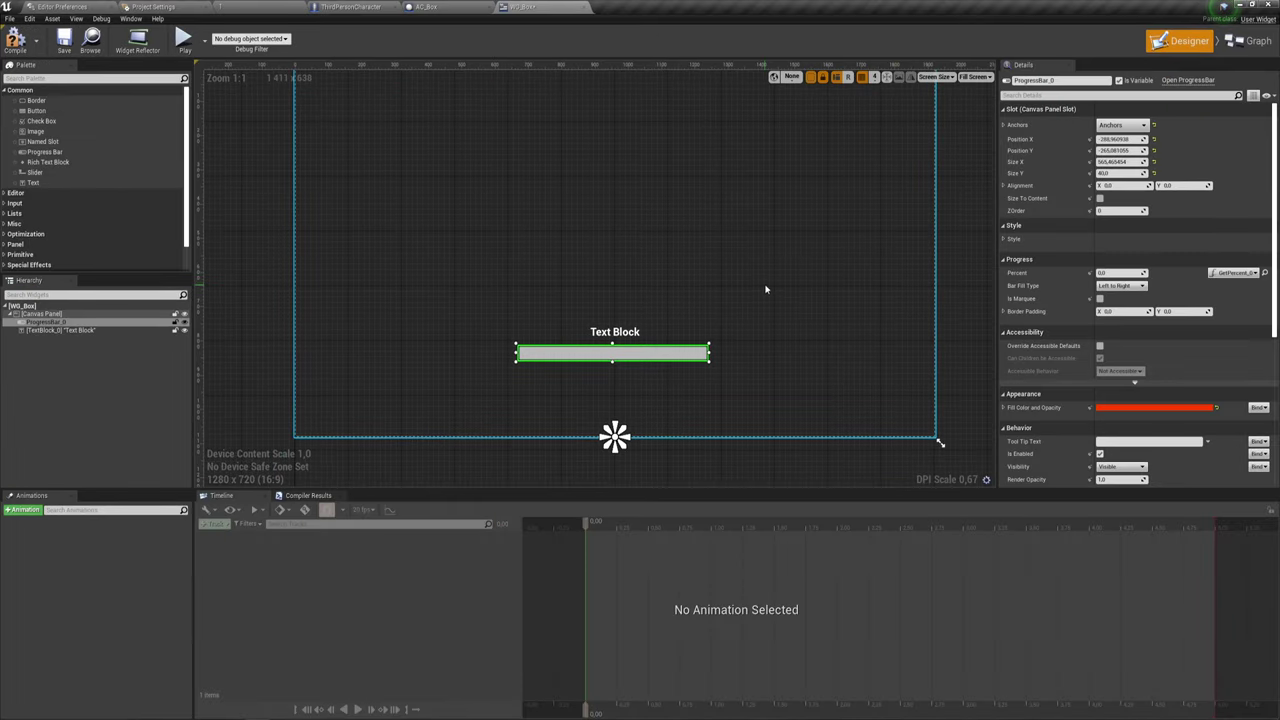
{"action": "left_click", "coordinate": [223, 6]}
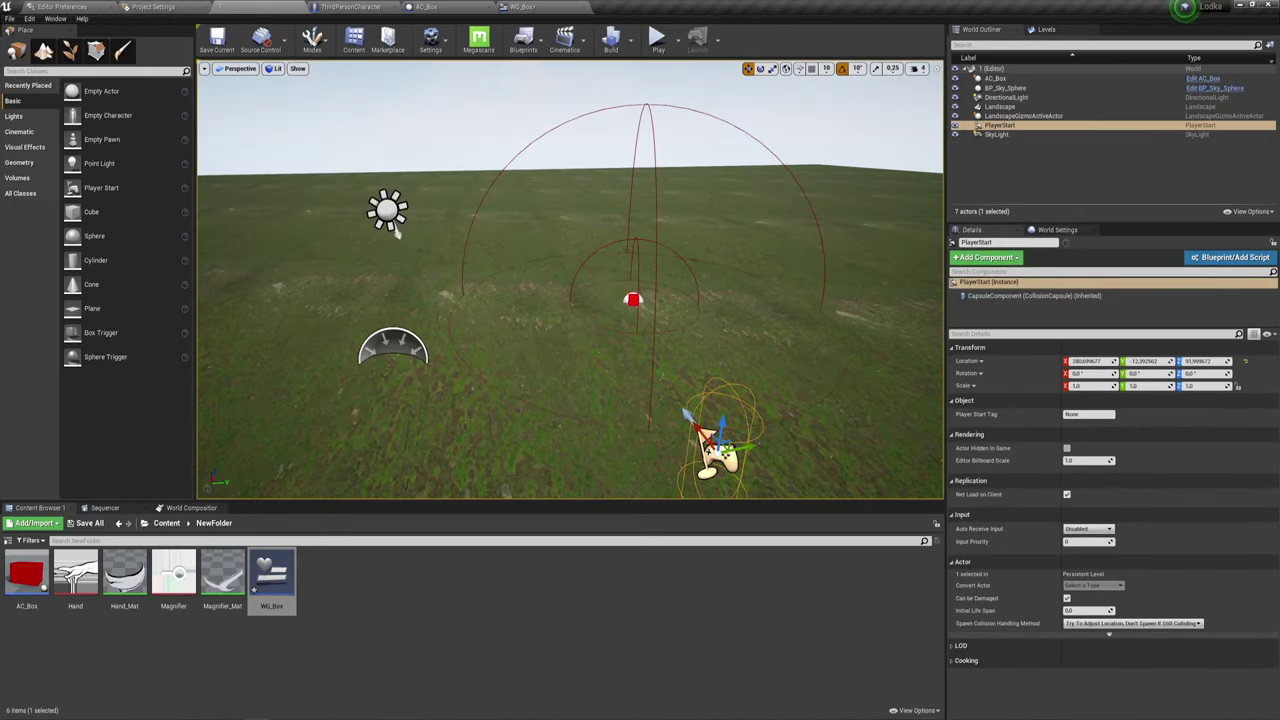
{"action": "left_click", "coordinate": [118, 684]}
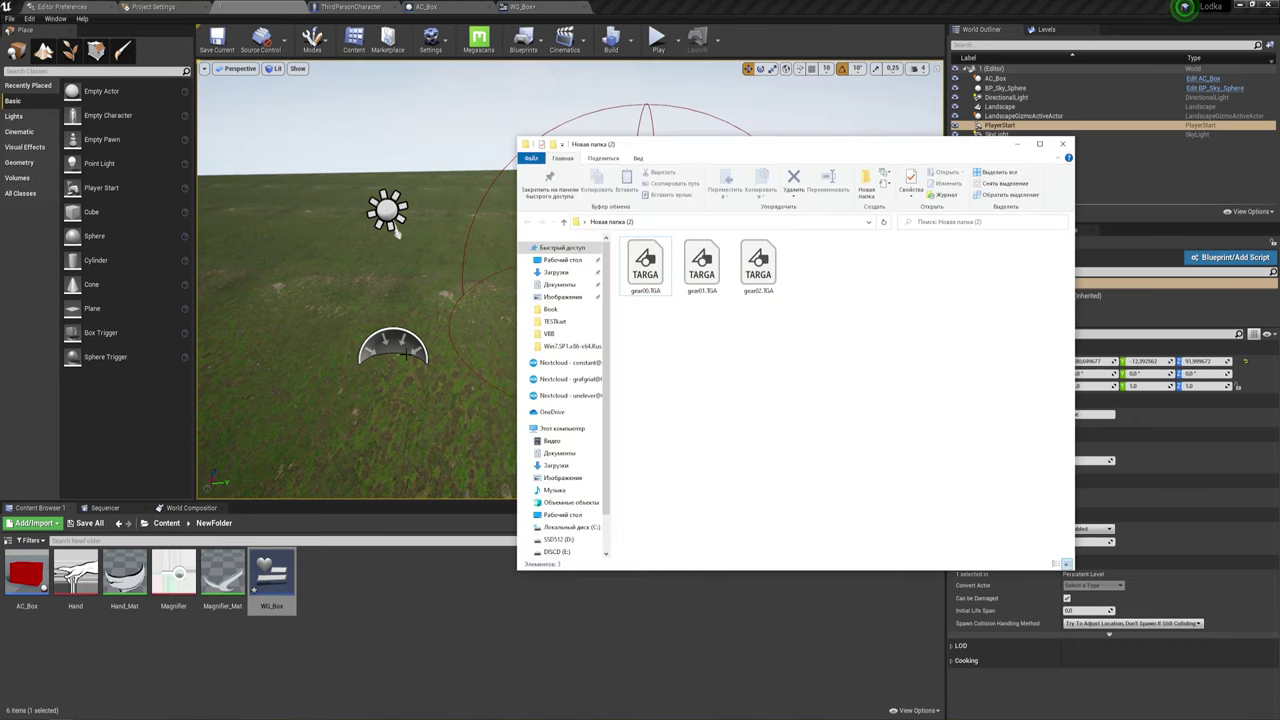
{"action": "left_click_drag", "start_coordinate": [620, 351], "coordinate": [800, 240]}
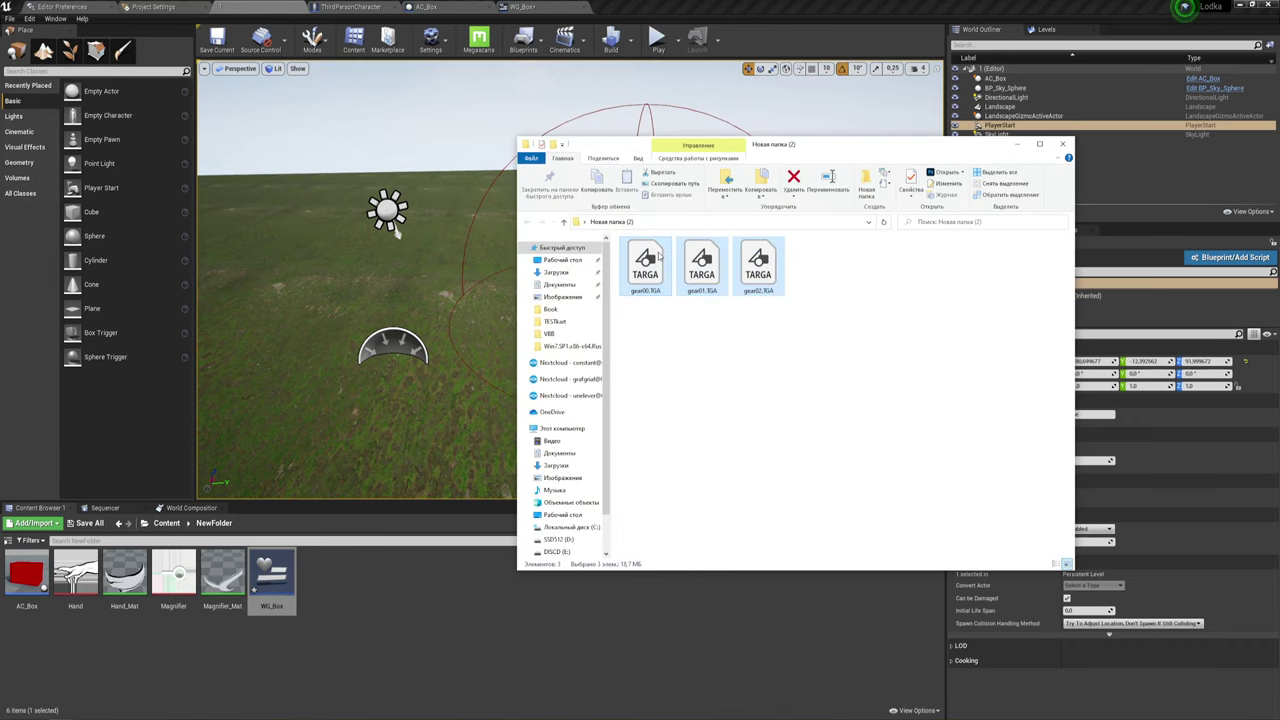
{"action": "left_click_drag", "start_coordinate": [701, 265], "coordinate": [365, 608]}
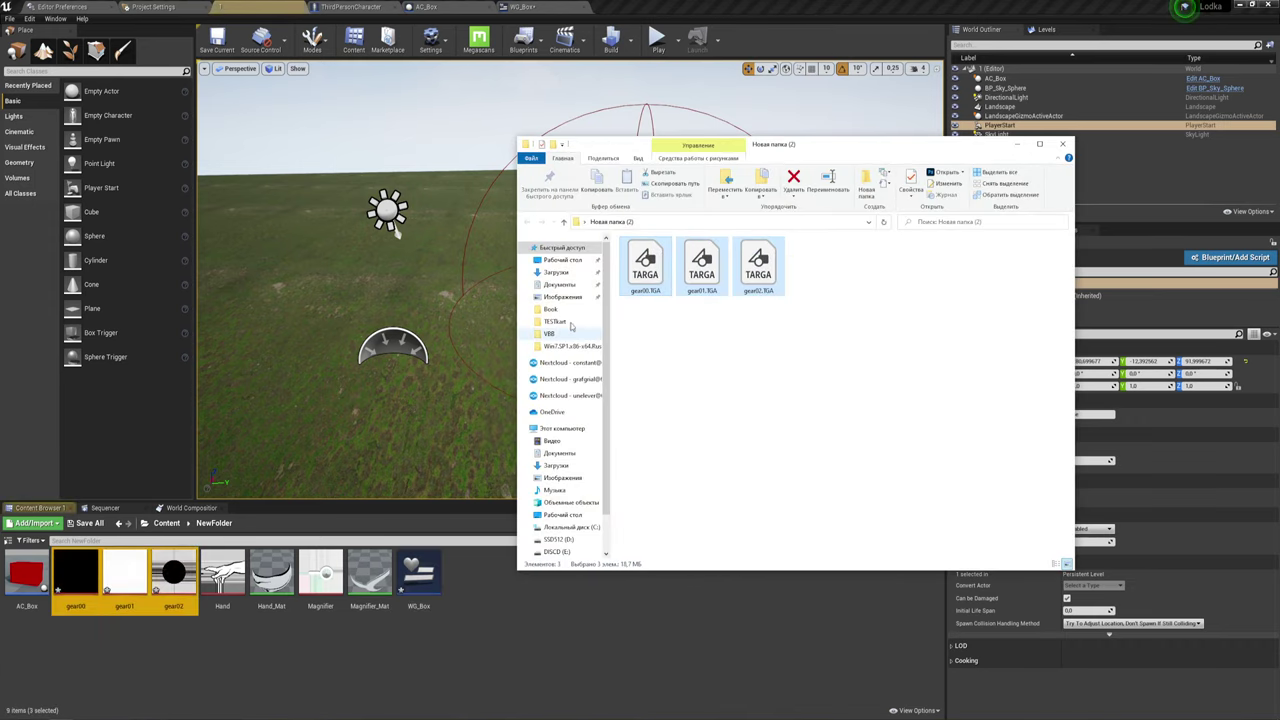
{"action": "left_click", "coordinate": [1017, 144]}
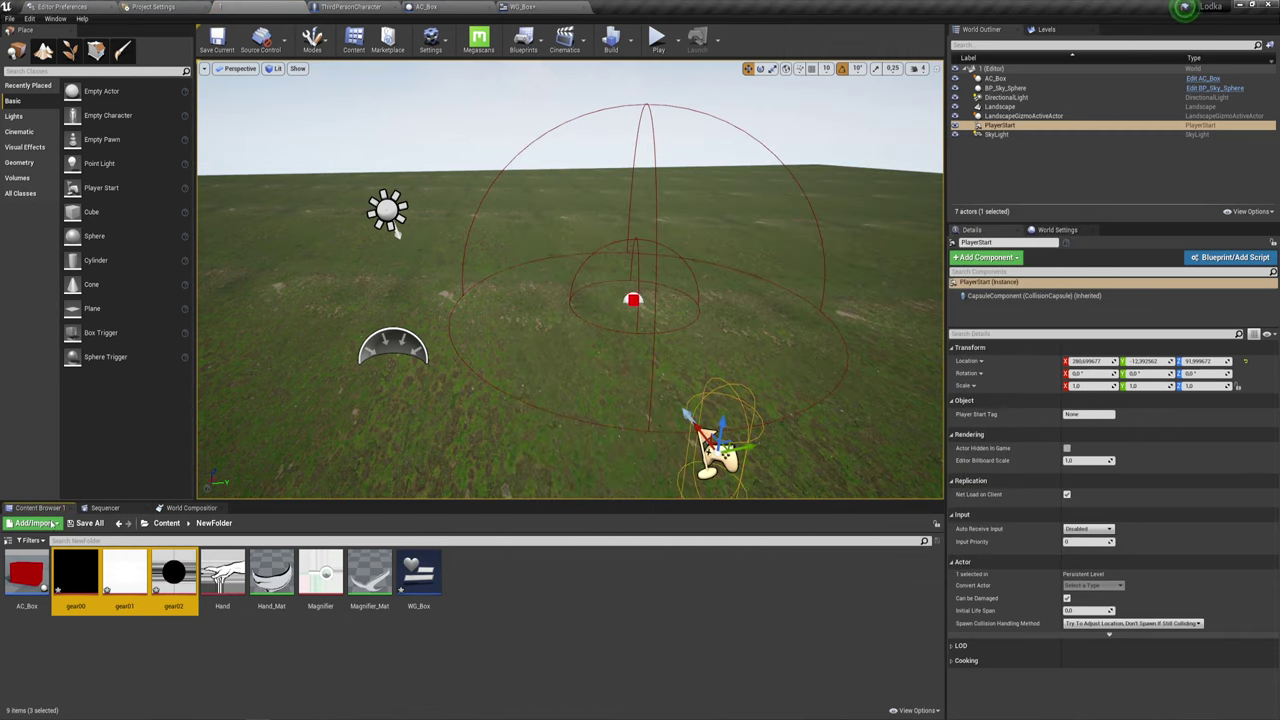
{"action": "left_click", "coordinate": [82, 570]}
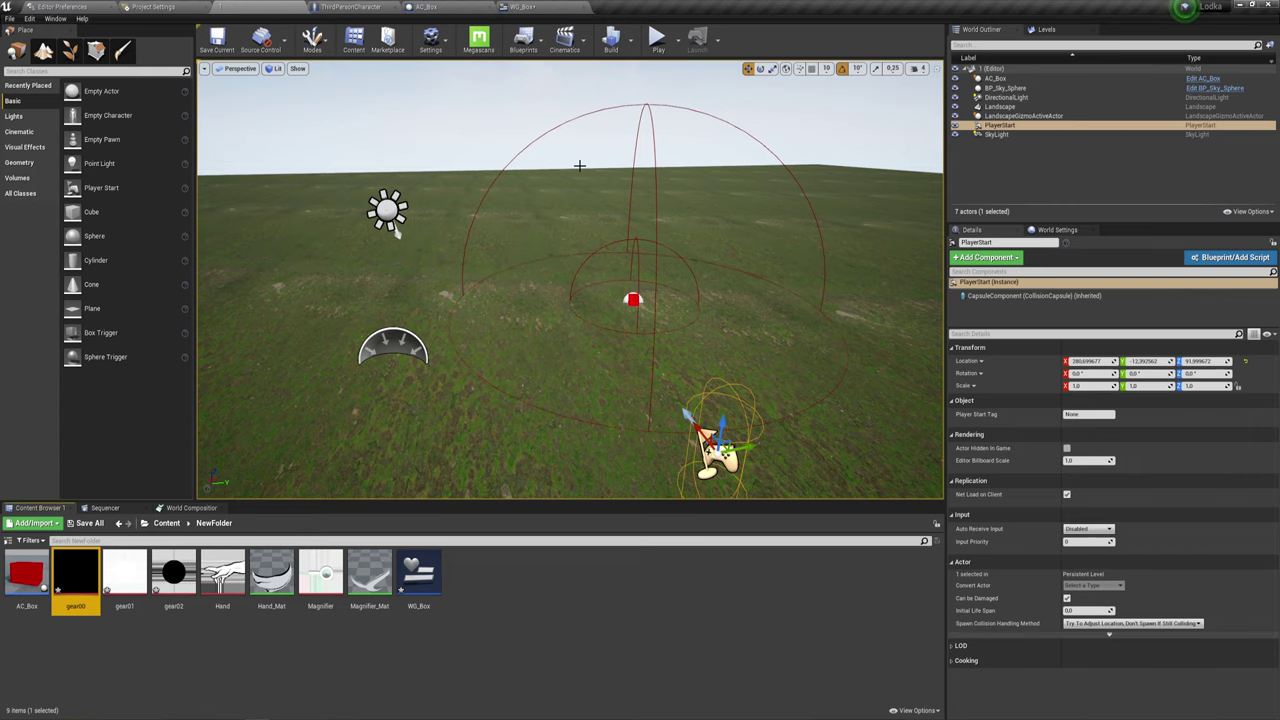
Add an Image_0 with the gear00 brush left of the progress bar, then add an animation.
{"action": "left_click", "coordinate": [560, 7]}
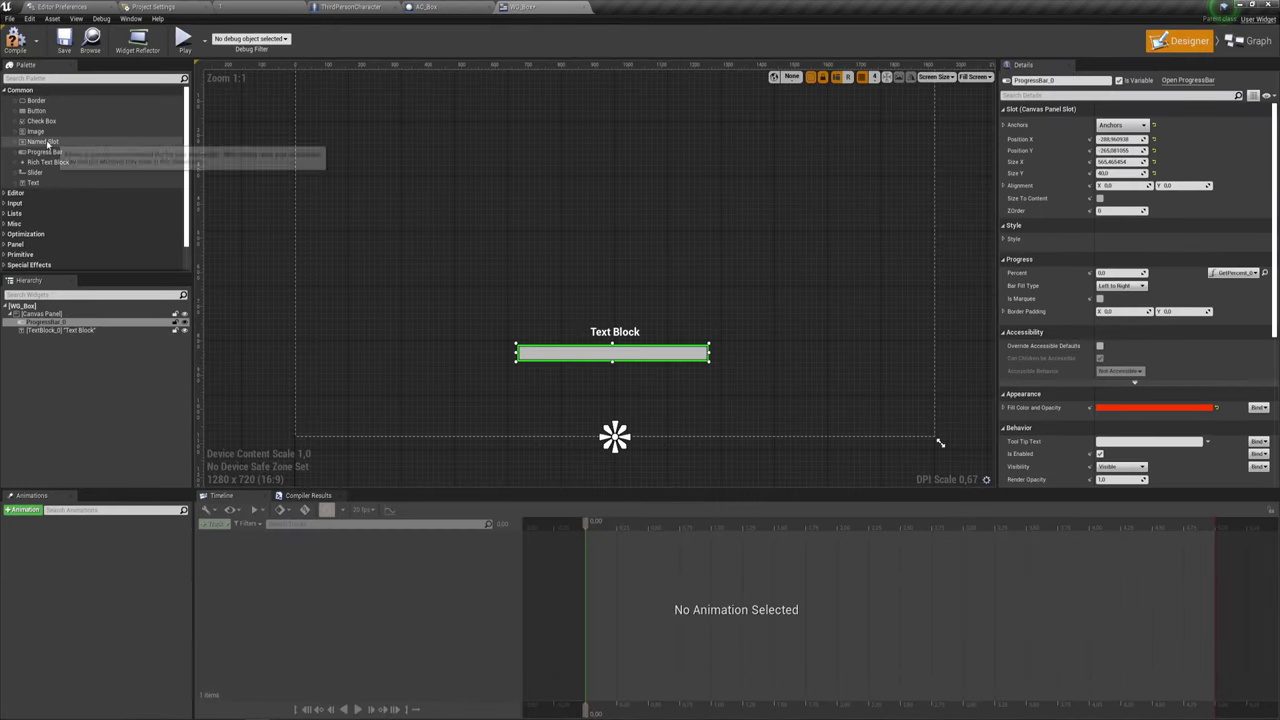
{"action": "left_click_drag", "start_coordinate": [35, 131], "coordinate": [485, 369]}
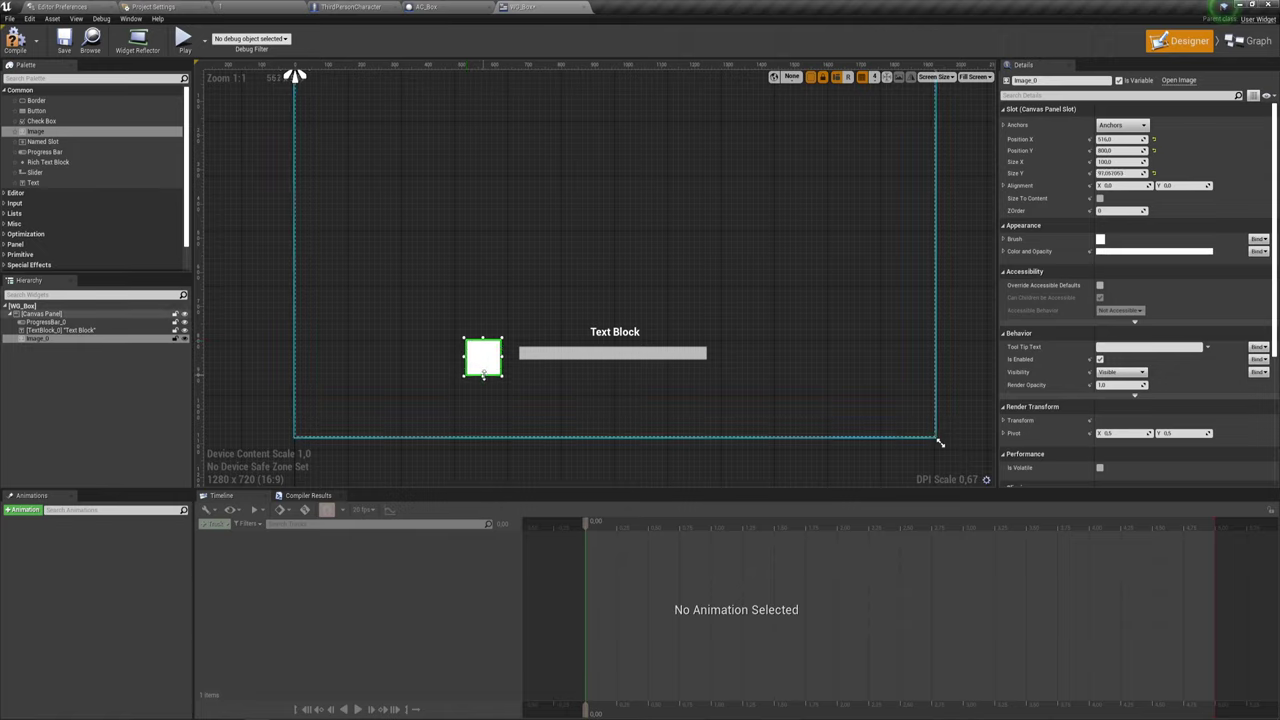
{"action": "left_click", "coordinate": [1004, 239]}
{"action": "left_click", "coordinate": [1140, 271]}
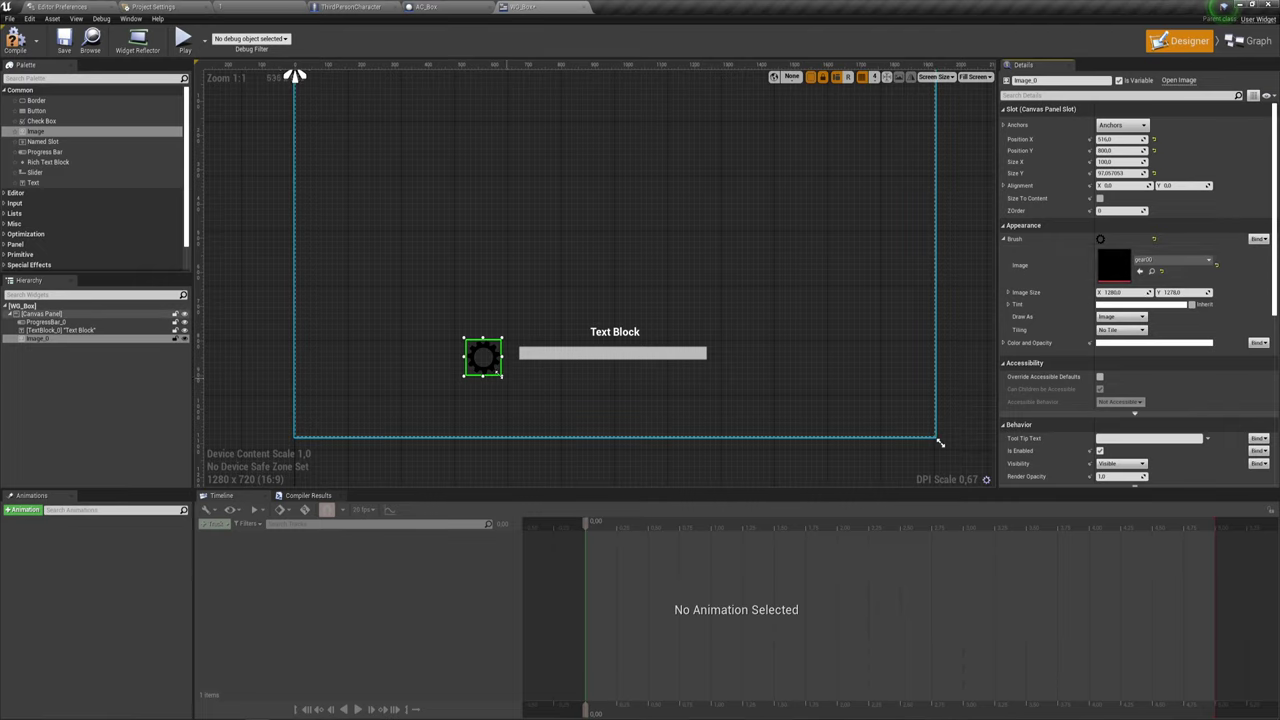
{"action": "left_click_drag", "start_coordinate": [484, 364], "coordinate": [498, 358]}
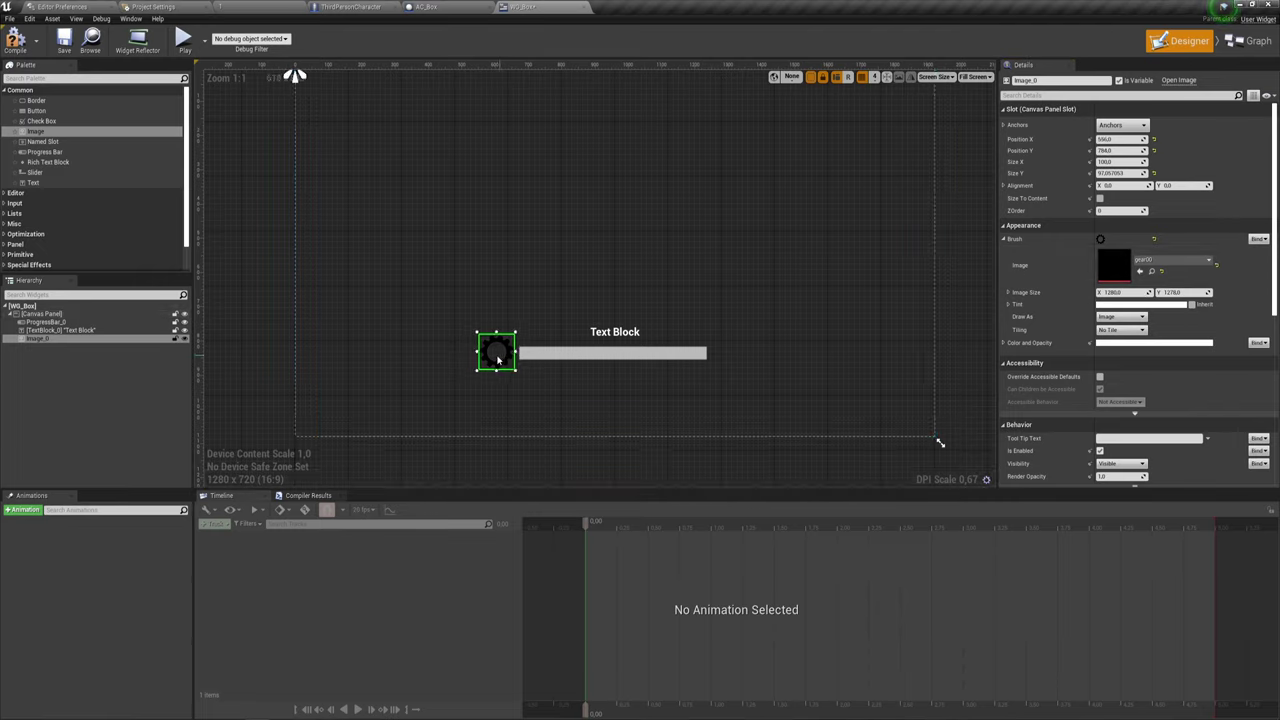
{"action": "left_click", "coordinate": [22, 510]}
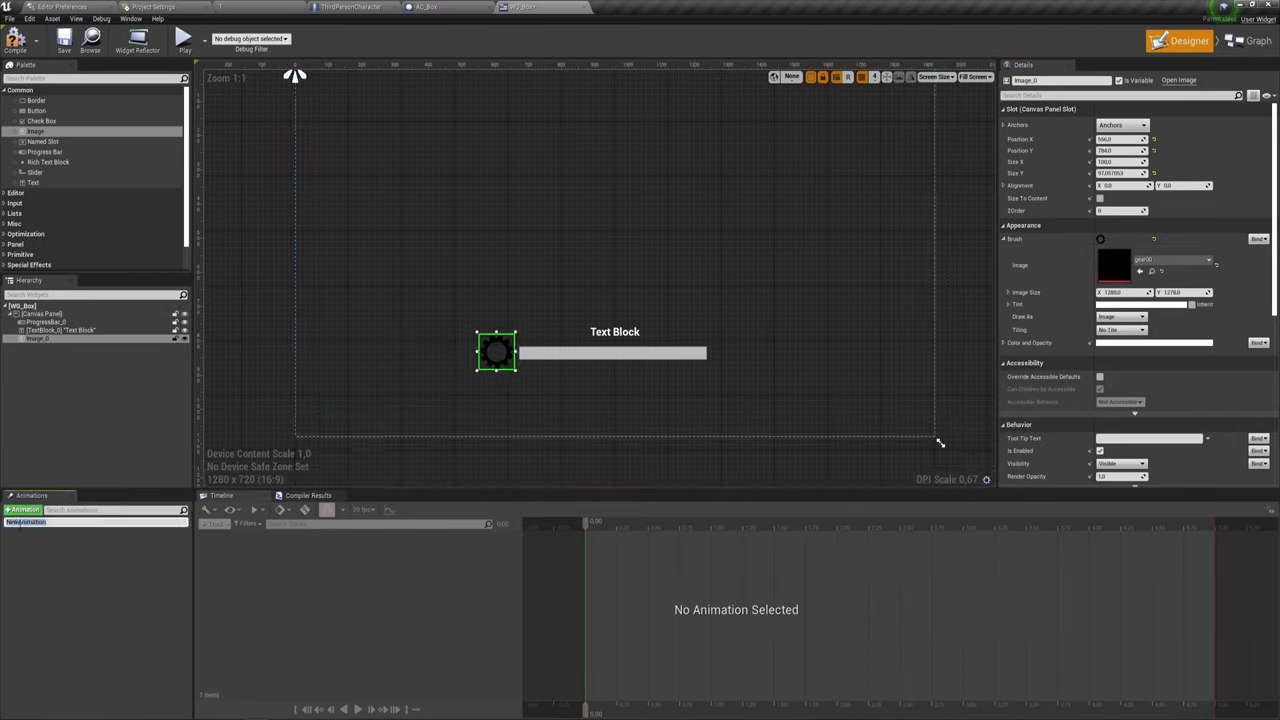
Keep the name NewAnimation and add an Image_0 track with a Transform property.
{"action": "key", "text": "Return"}
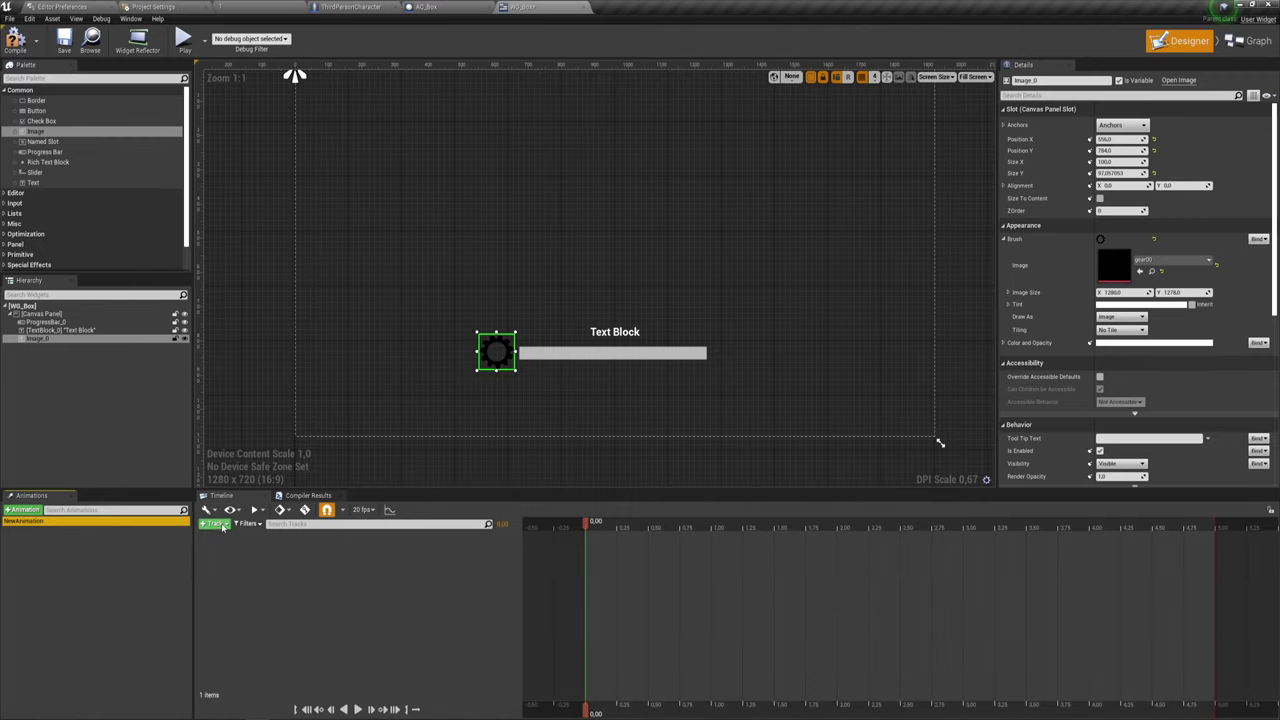
{"action": "left_click", "coordinate": [213, 523]}
{"action": "left_click", "coordinate": [235, 543]}
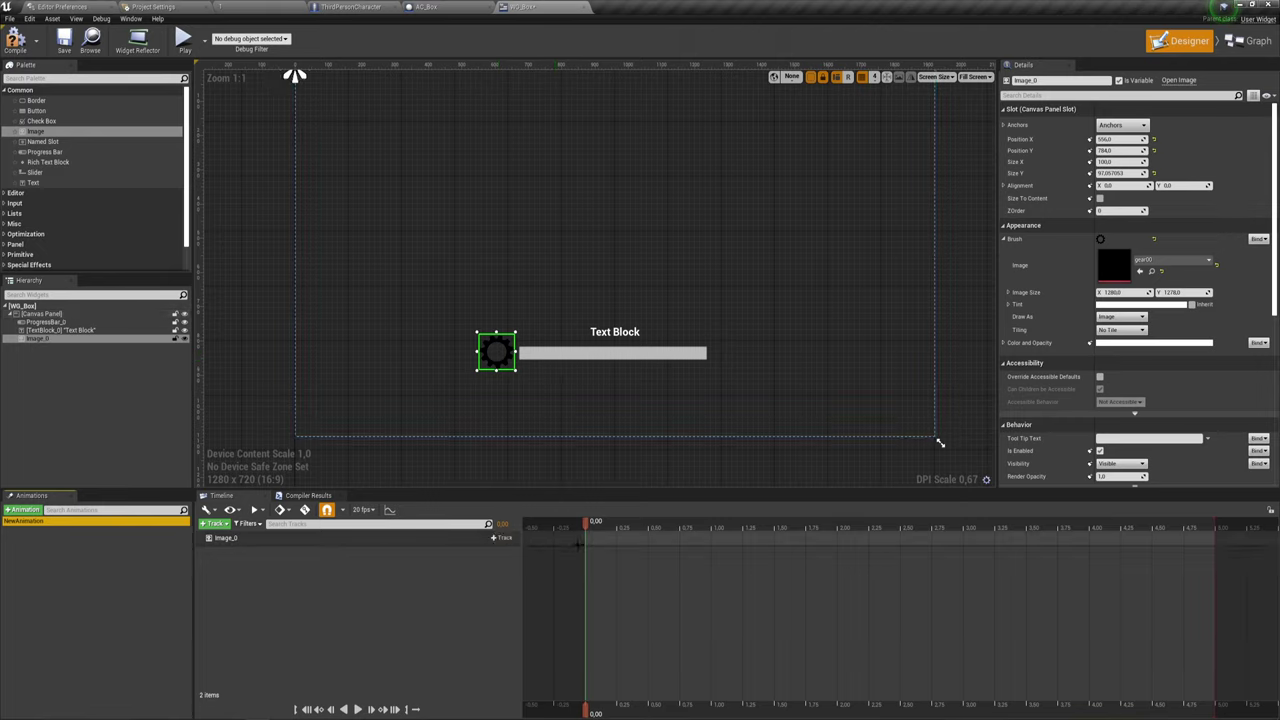
{"action": "left_click", "coordinate": [216, 538]}
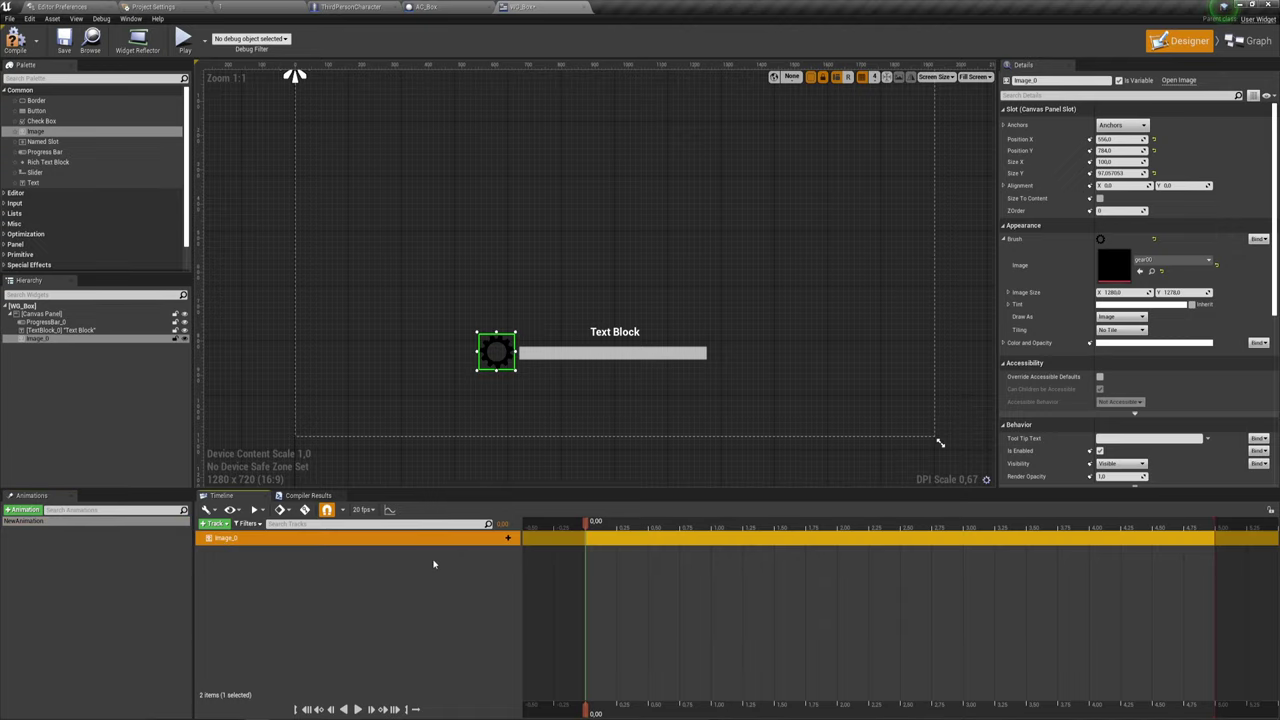
{"action": "left_click", "coordinate": [500, 538]}
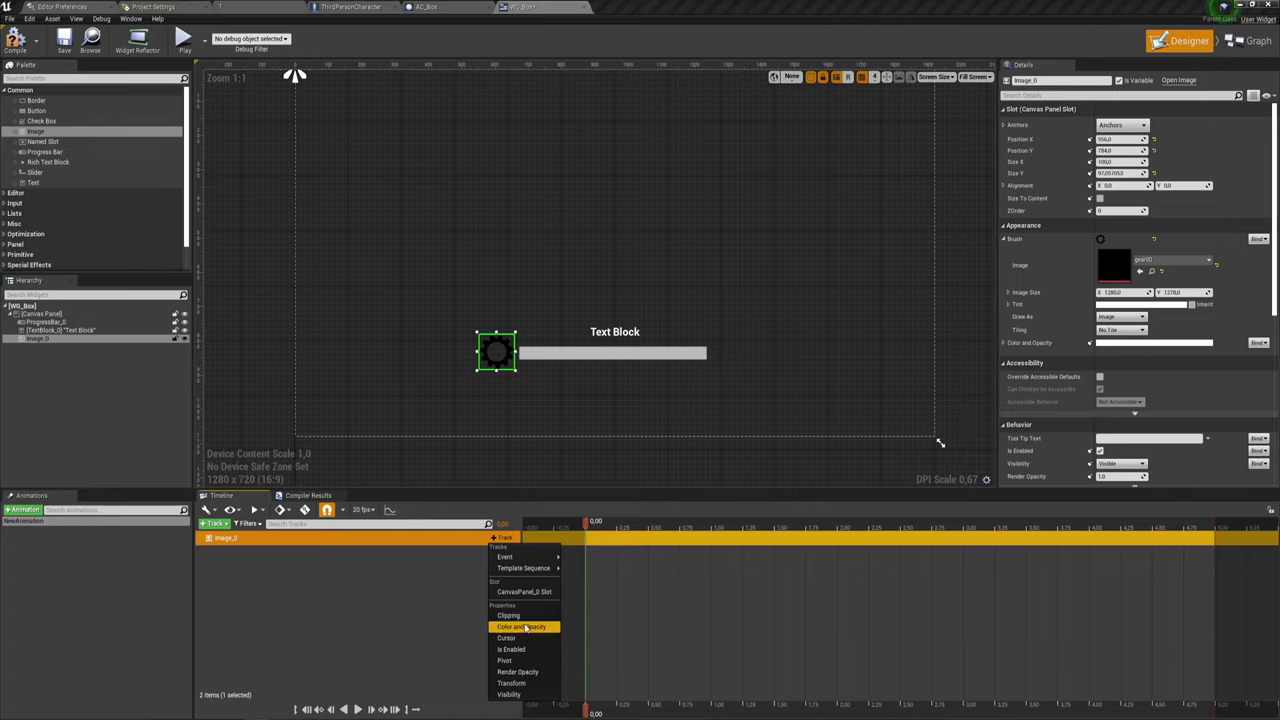
{"action": "left_click", "coordinate": [512, 683]}
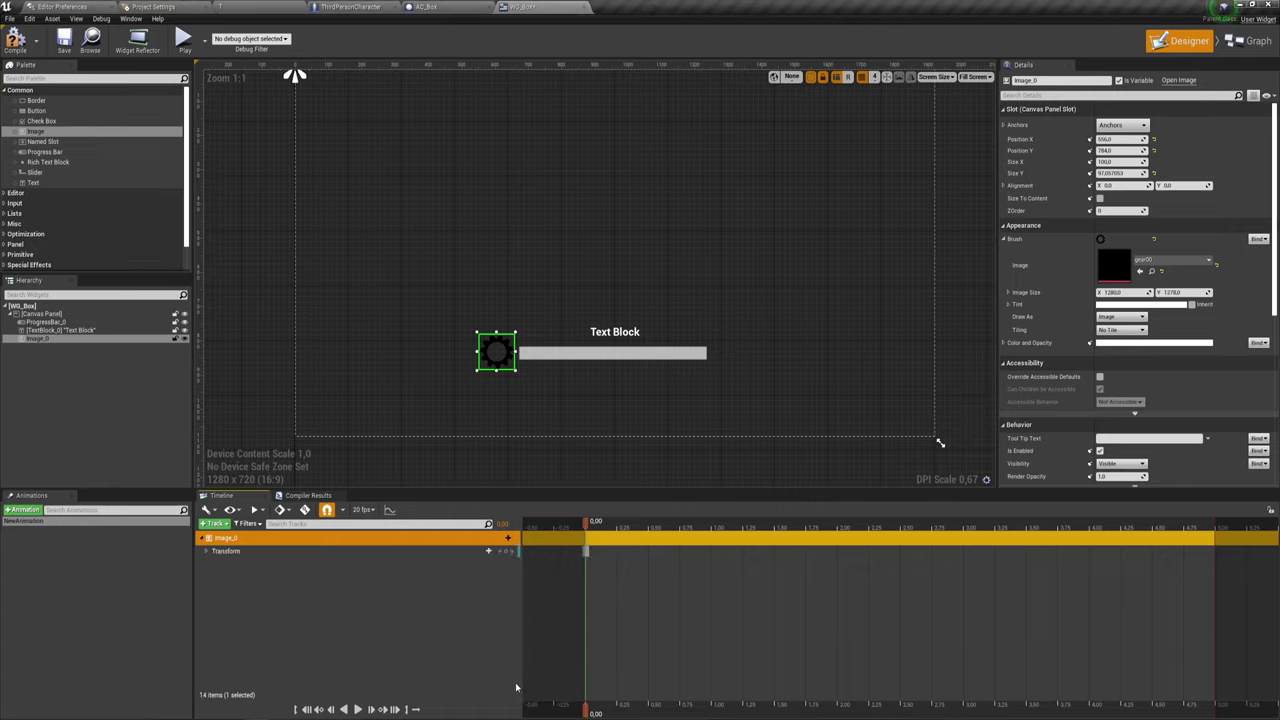
Key the Image_0 rotation Angle at 0.50 s, then return to the Graph view.
{"action": "left_click", "coordinate": [206, 552]}
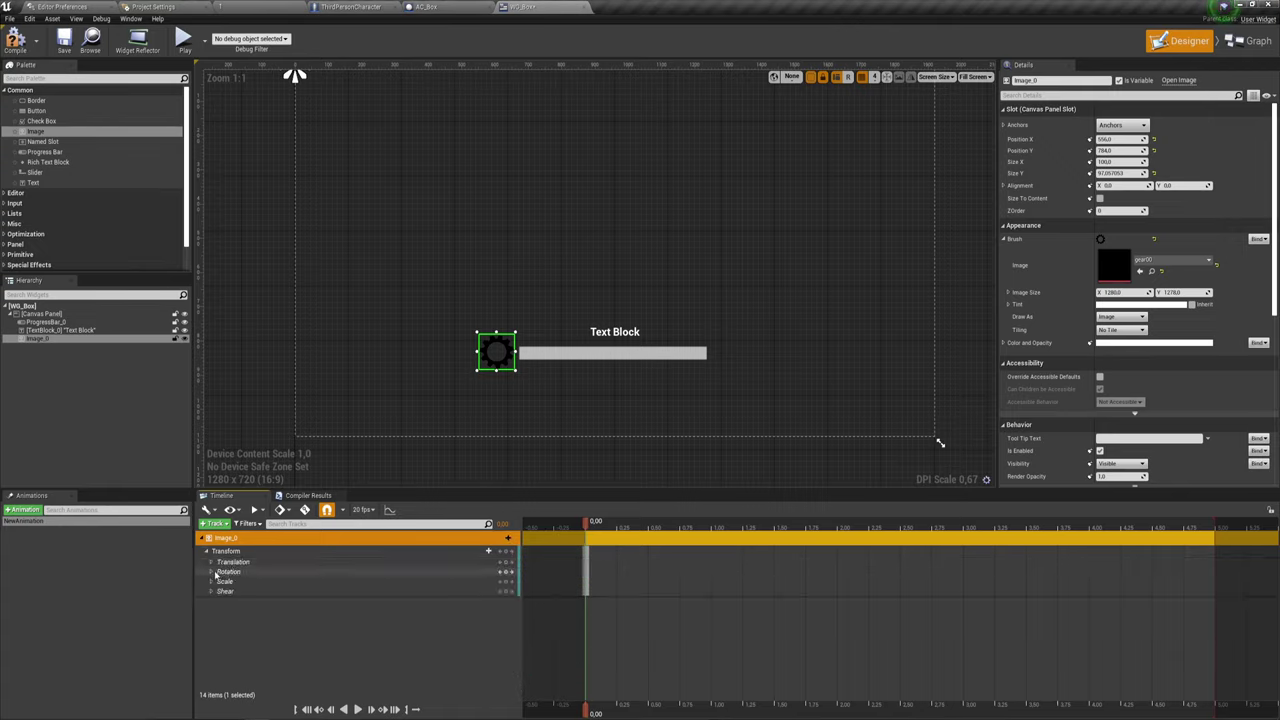
{"action": "left_click", "coordinate": [211, 571]}
{"action": "left_click", "coordinate": [230, 581]}
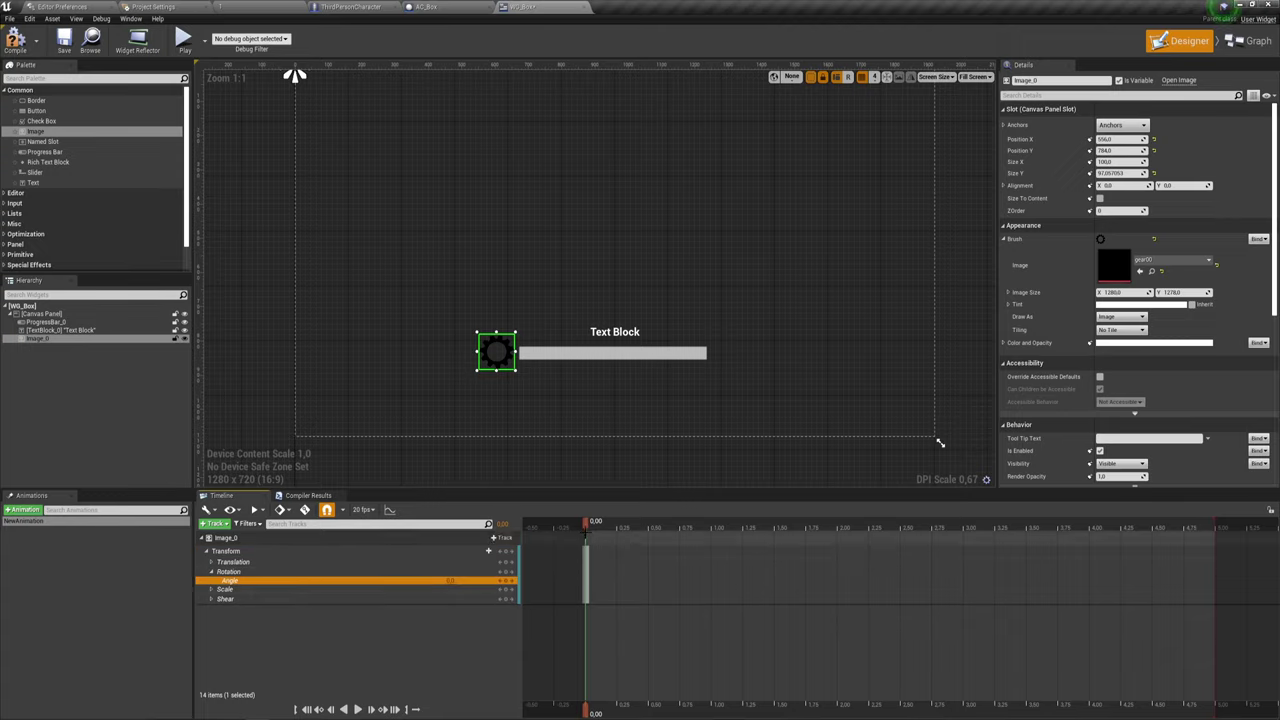
{"action": "mouse_move", "coordinate": [587, 527]}
{"action": "left_mouse_down"}
{"action": "mouse_move", "coordinate": [683, 533]}
{"action": "mouse_move", "coordinate": [650, 533]}
{"action": "left_mouse_up"}
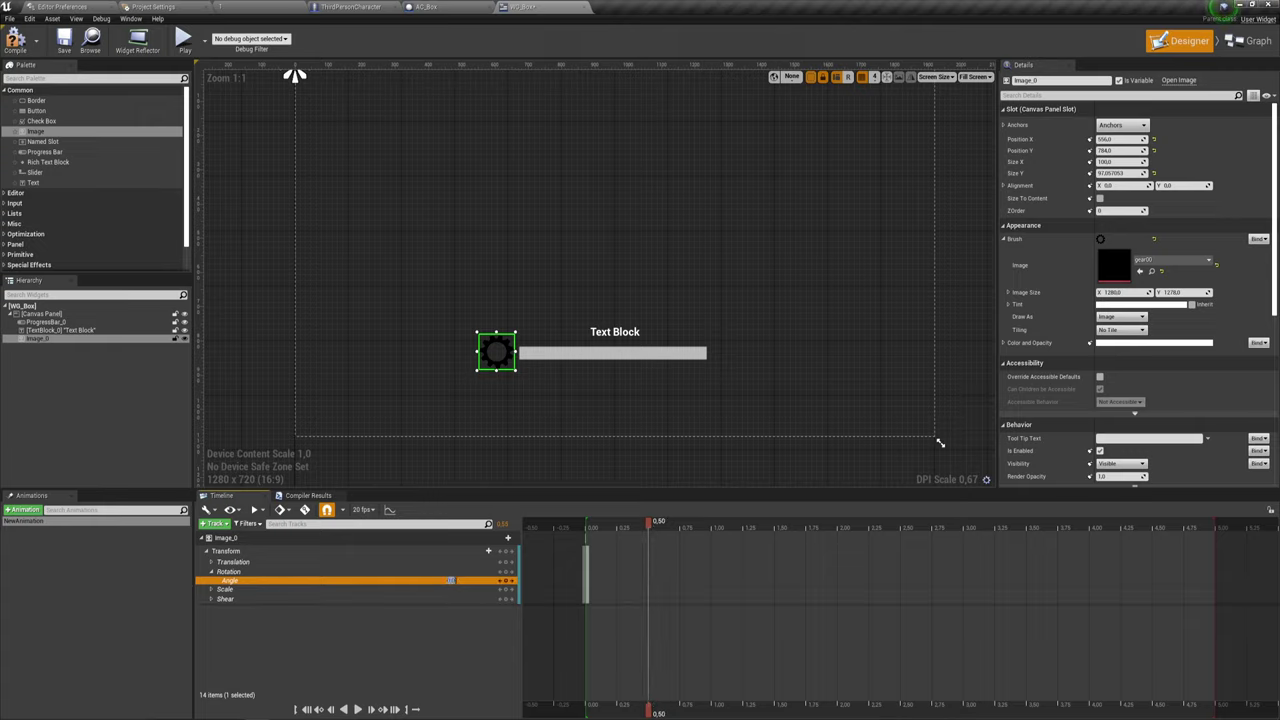
{"action": "left_click_drag", "start_coordinate": [452, 580], "coordinate": [455, 580]}
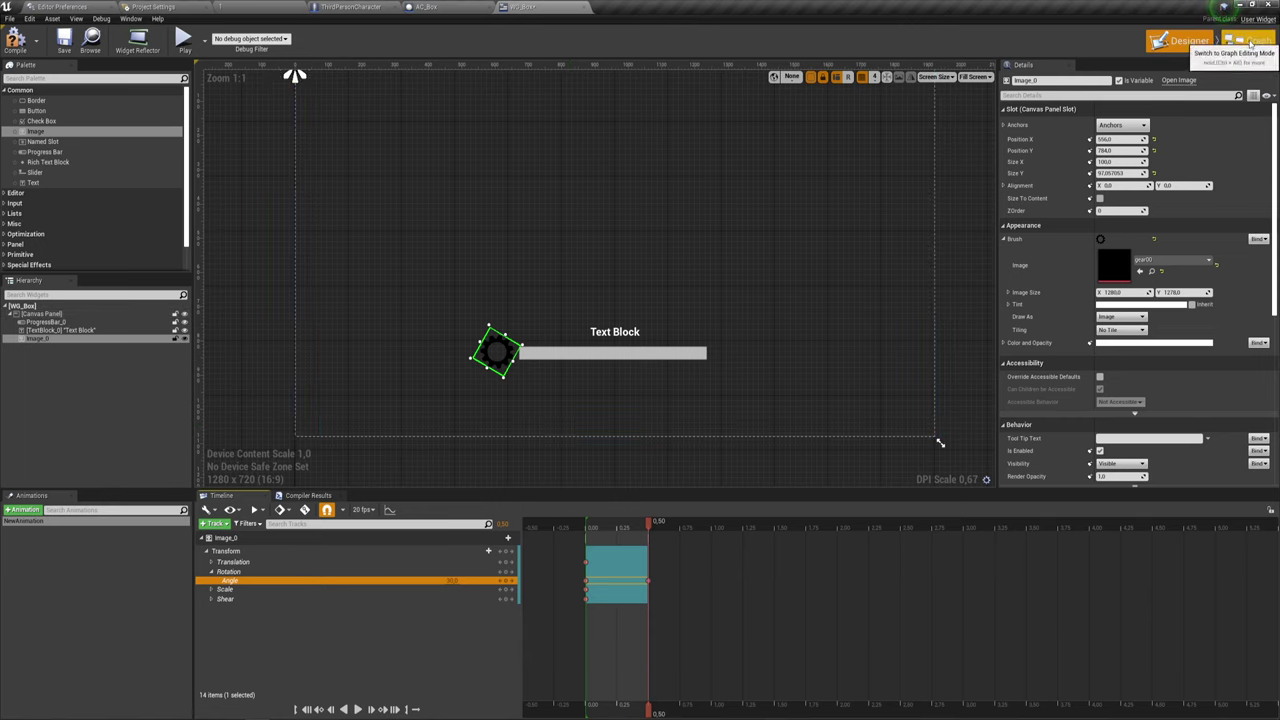
{"action": "left_click", "coordinate": [1249, 42]}
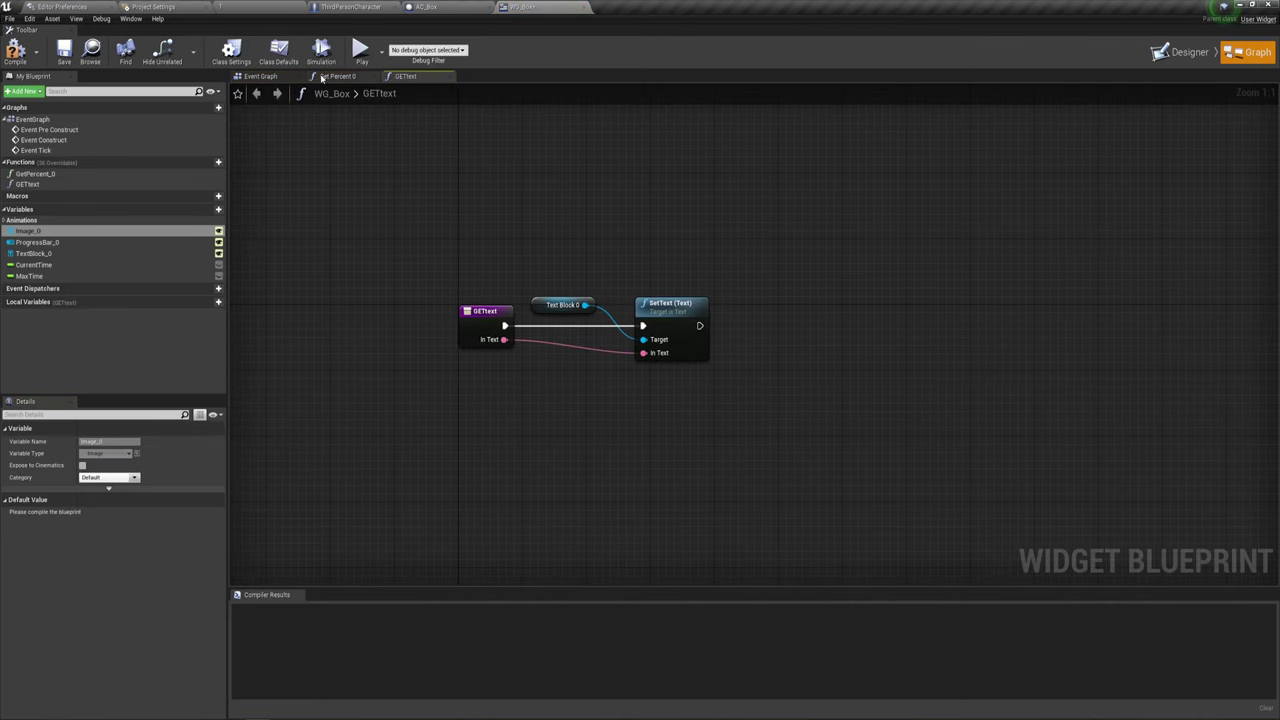
Add a Custom Event node to WG_Box's Event Graph and name it OpenboxAnim.
{"action": "left_click", "coordinate": [261, 77]}
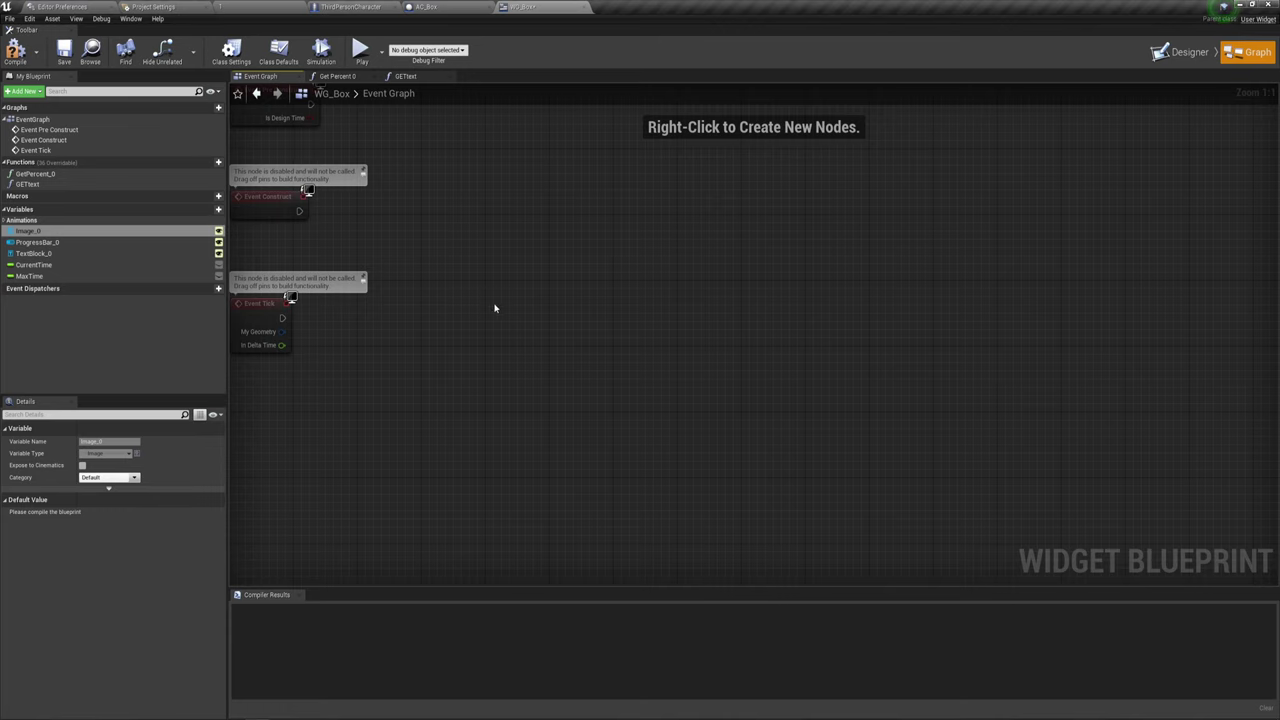
{"action": "right_click", "coordinate": [637, 312]}
{"action": "type", "text": "event"}
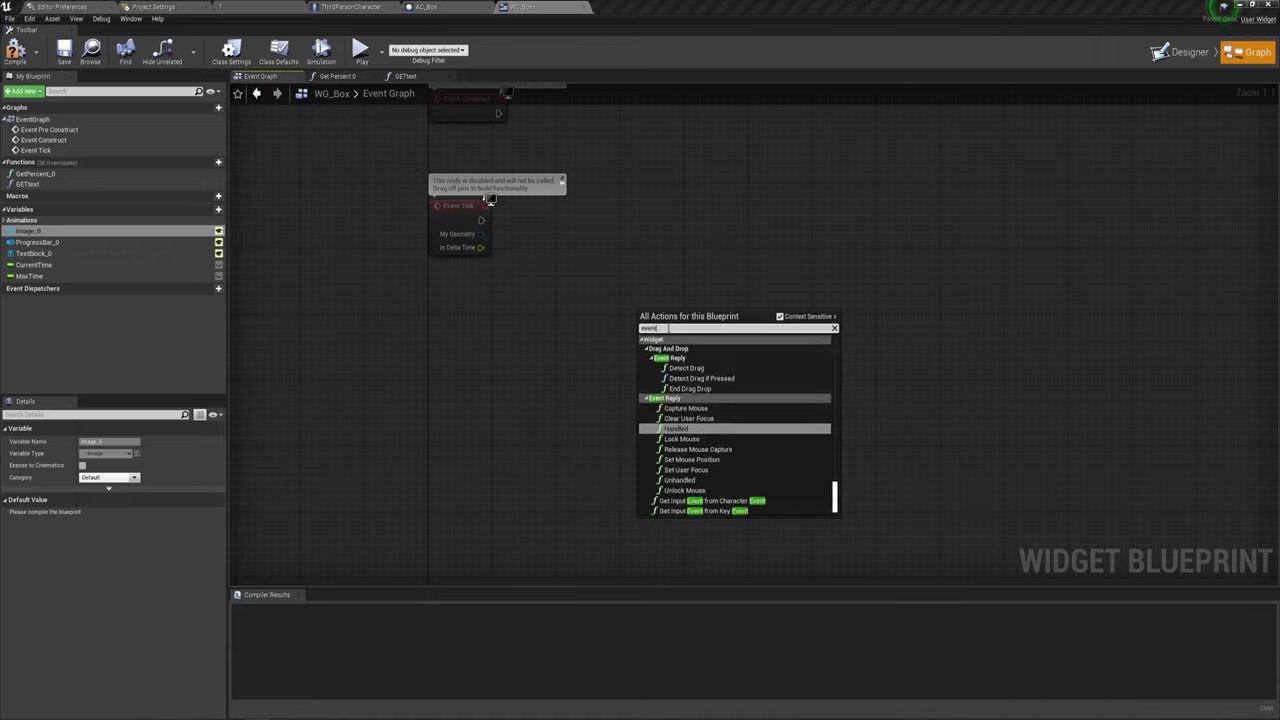
{"action": "key", "text": "BackSpace"}
{"action": "key", "text": "BackSpace"}
{"action": "key", "text": "BackSpace"}
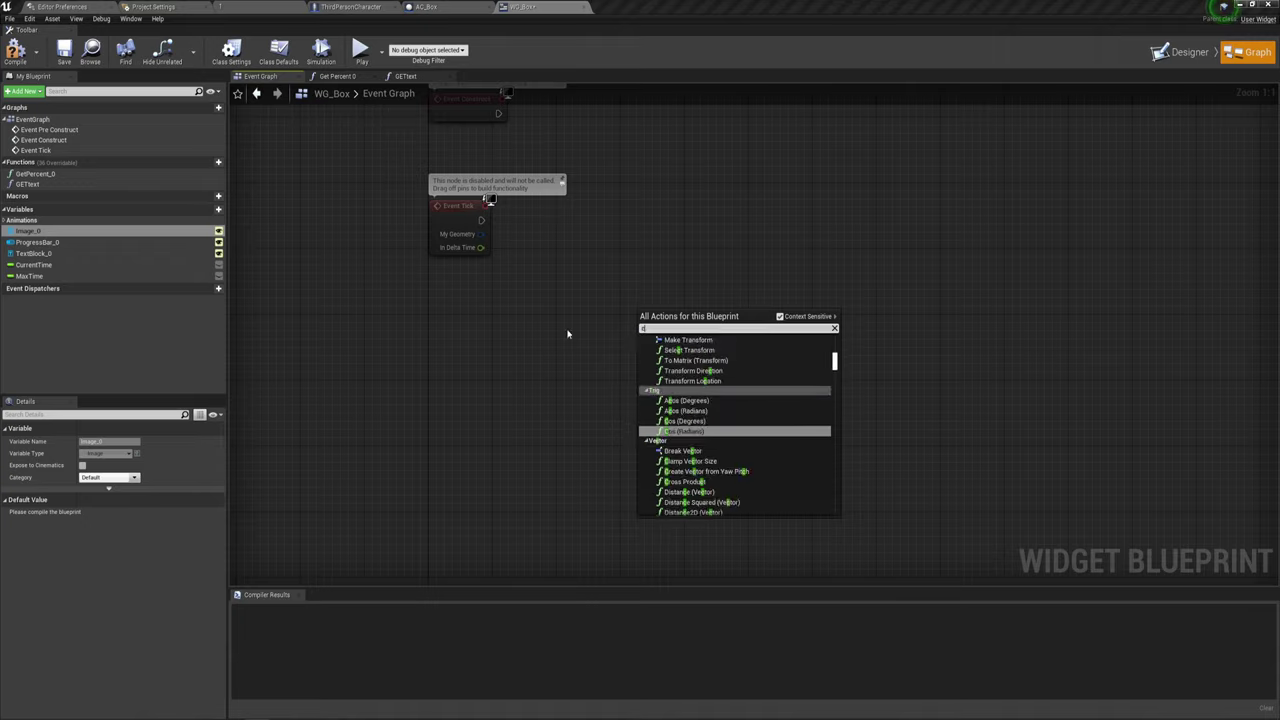
{"action": "type", "text": "cust"}
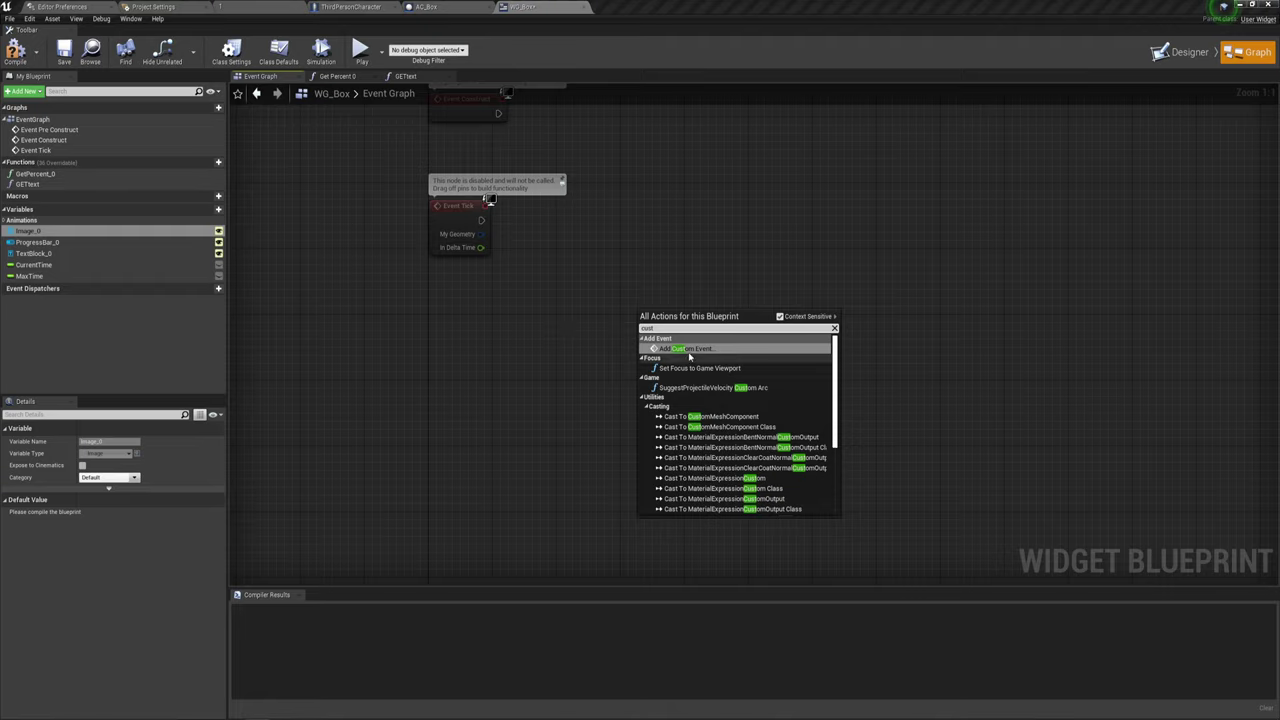
{"action": "left_click", "coordinate": [690, 349]}
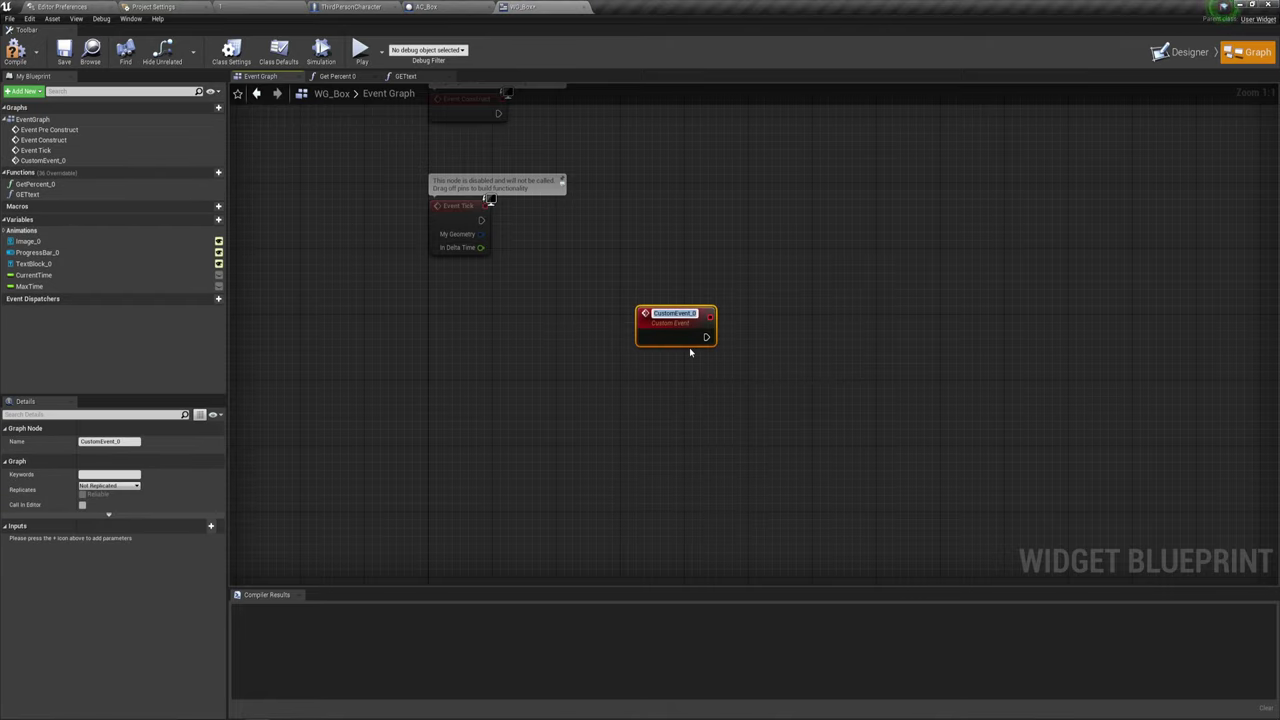
{"action": "key", "text": "BackSpace"}
{"action": "type", "text": "OpenboxA"}
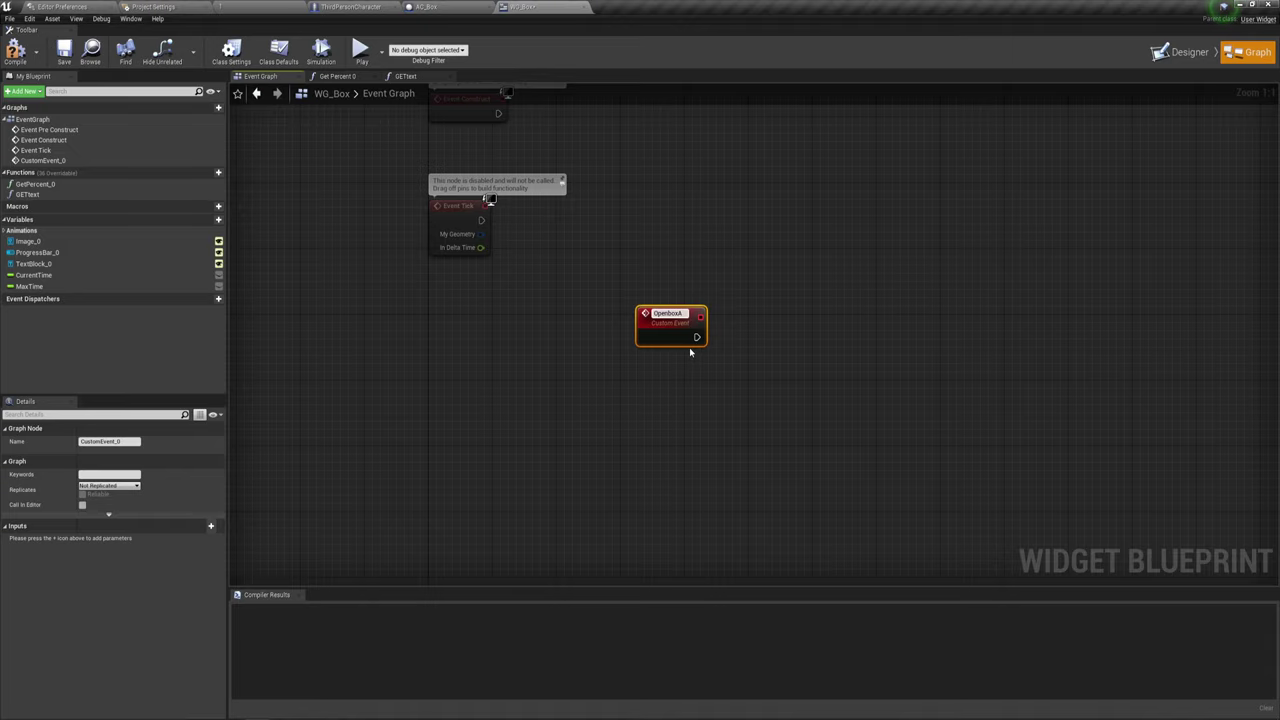
{"action": "type", "text": "nim"}
{"action": "key", "text": "Return"}
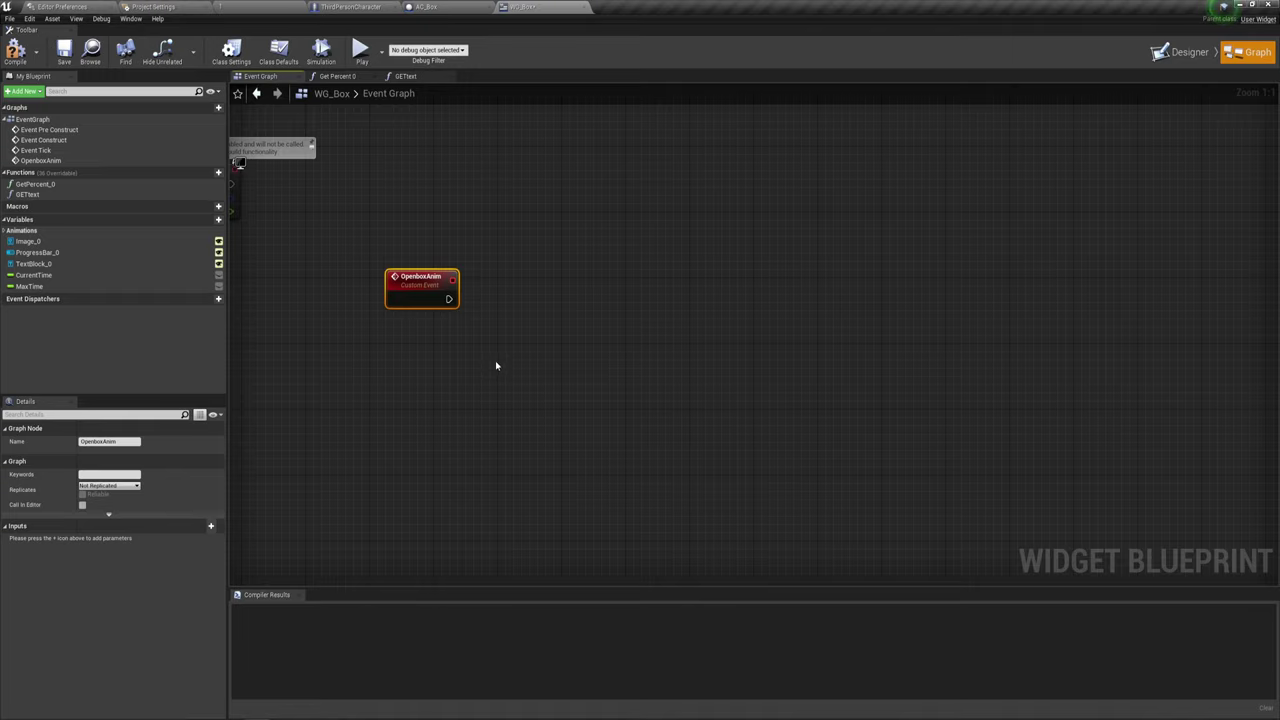
Add a Branch after OpenboxAnim and give the event a Boolean Condition input feeding it.
{"action": "left_click", "coordinate": [488, 283]}
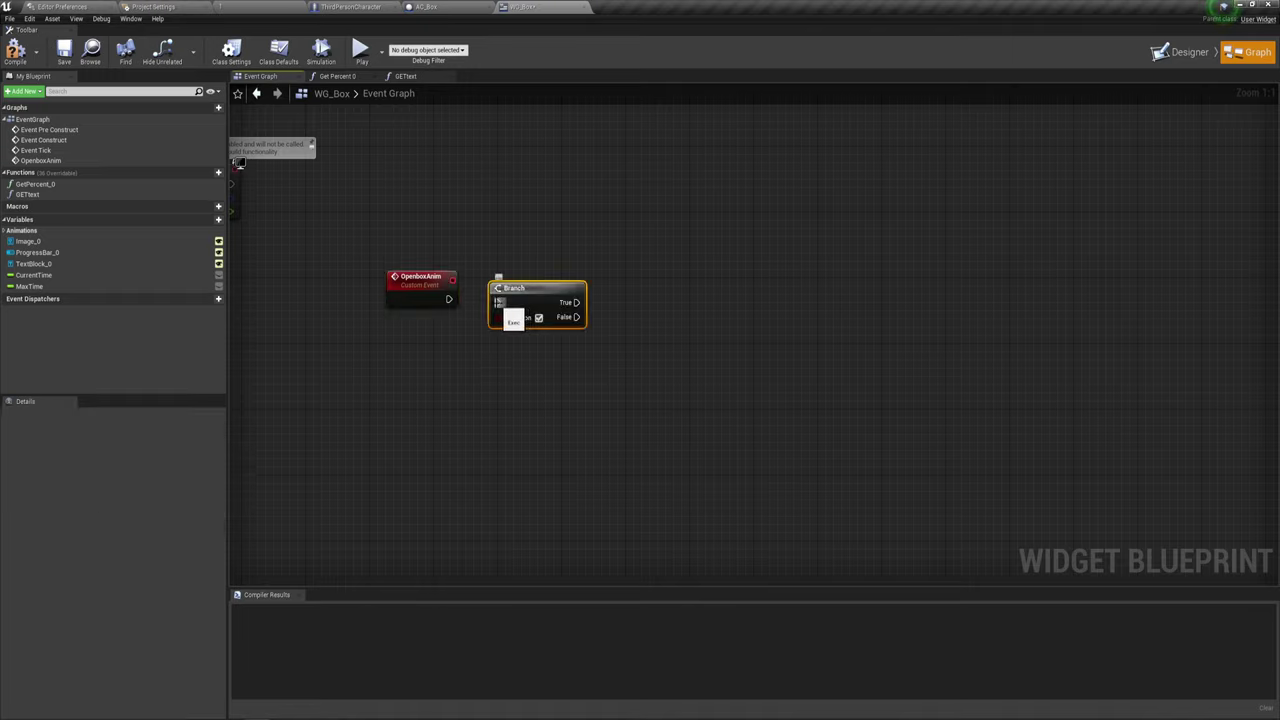
{"action": "left_click_drag", "start_coordinate": [497, 302], "coordinate": [449, 299]}
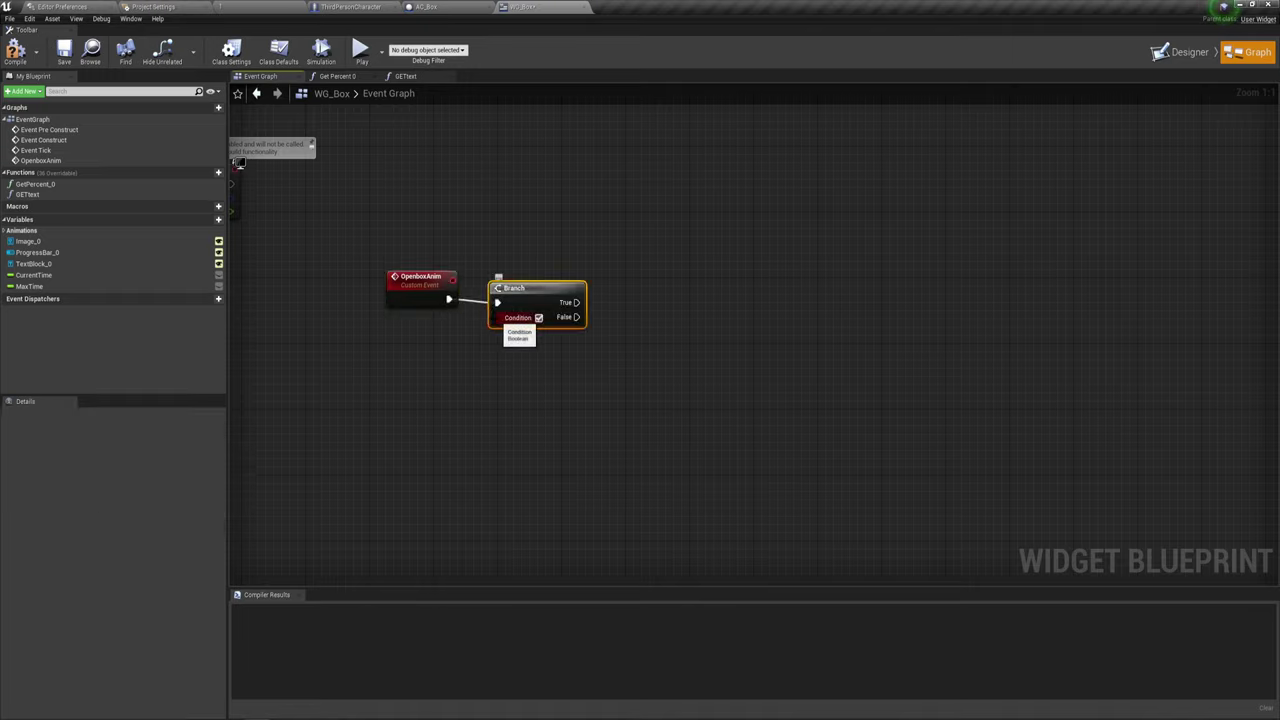
{"action": "mouse_move", "coordinate": [503, 318]}
{"action": "left_mouse_down"}
{"action": "mouse_move", "coordinate": [399, 318]}
{"action": "mouse_move", "coordinate": [437, 240]}
{"action": "left_mouse_up"}
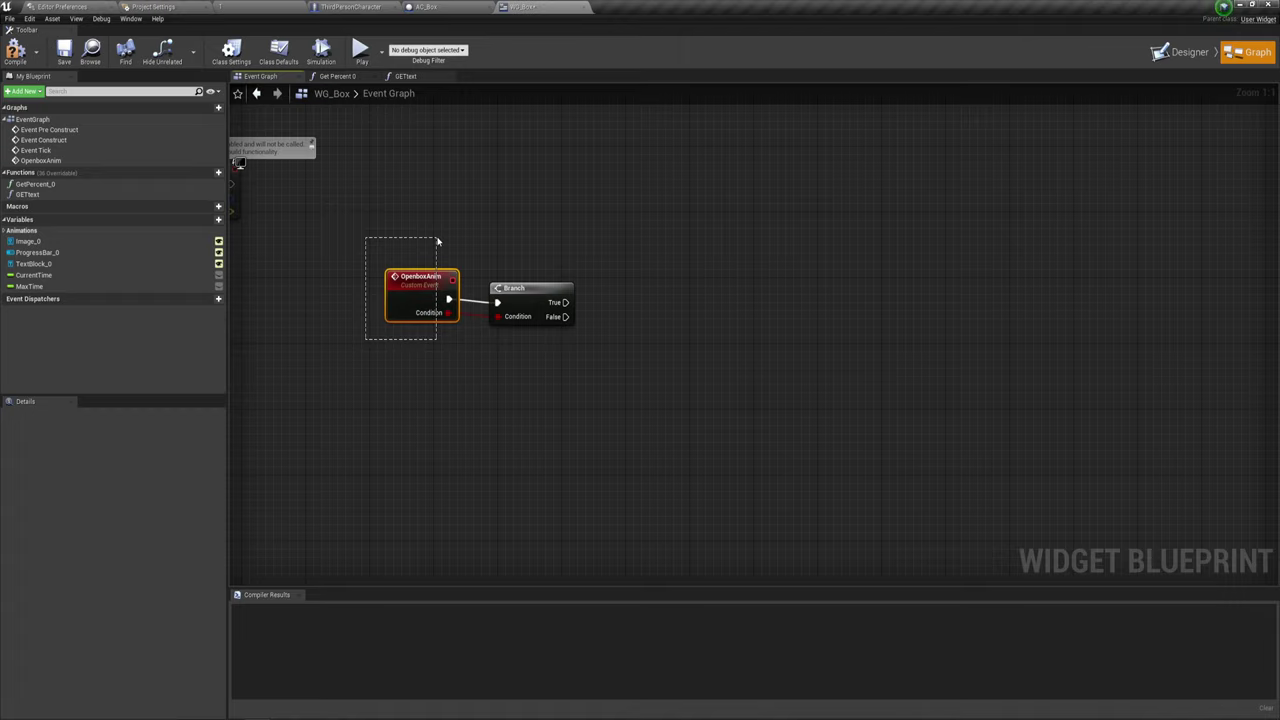
{"action": "left_click", "coordinate": [585, 385]}
{"action": "left_click_drag", "start_coordinate": [562, 302], "coordinate": [765, 303]}
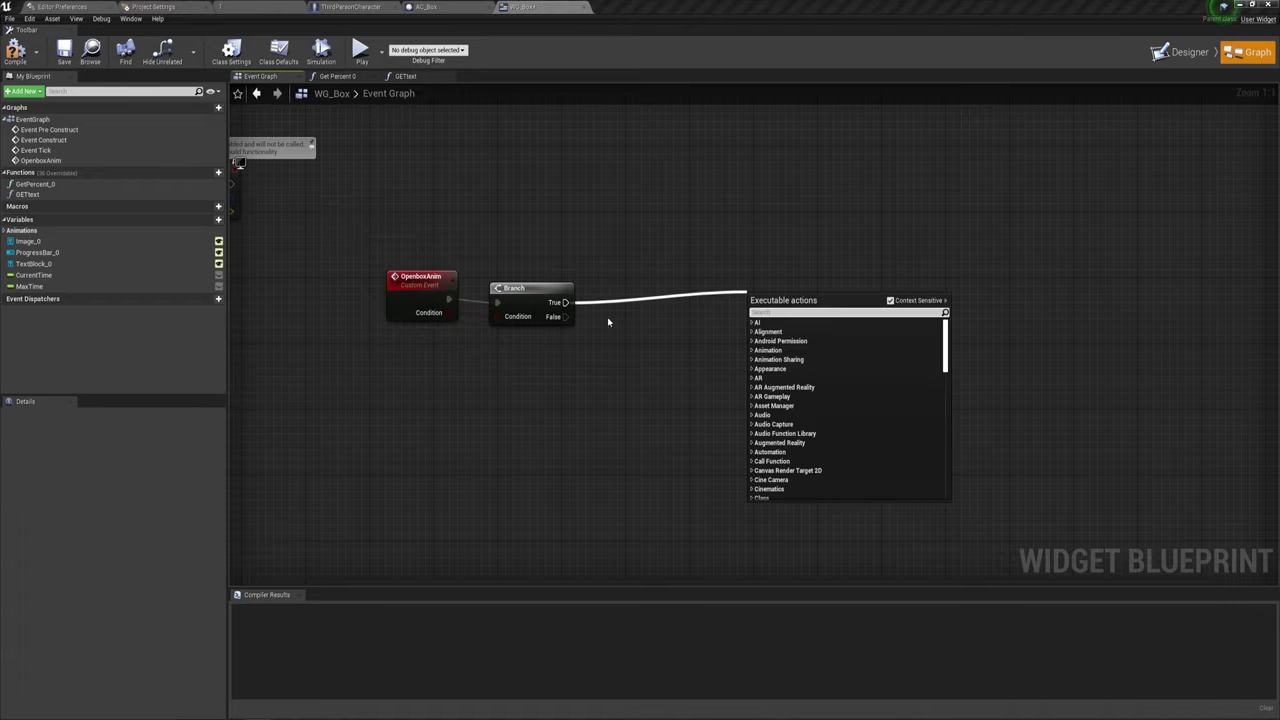
{"action": "left_click_drag", "start_coordinate": [566, 316], "coordinate": [675, 360]}
{"action": "left_click", "coordinate": [640, 293]}
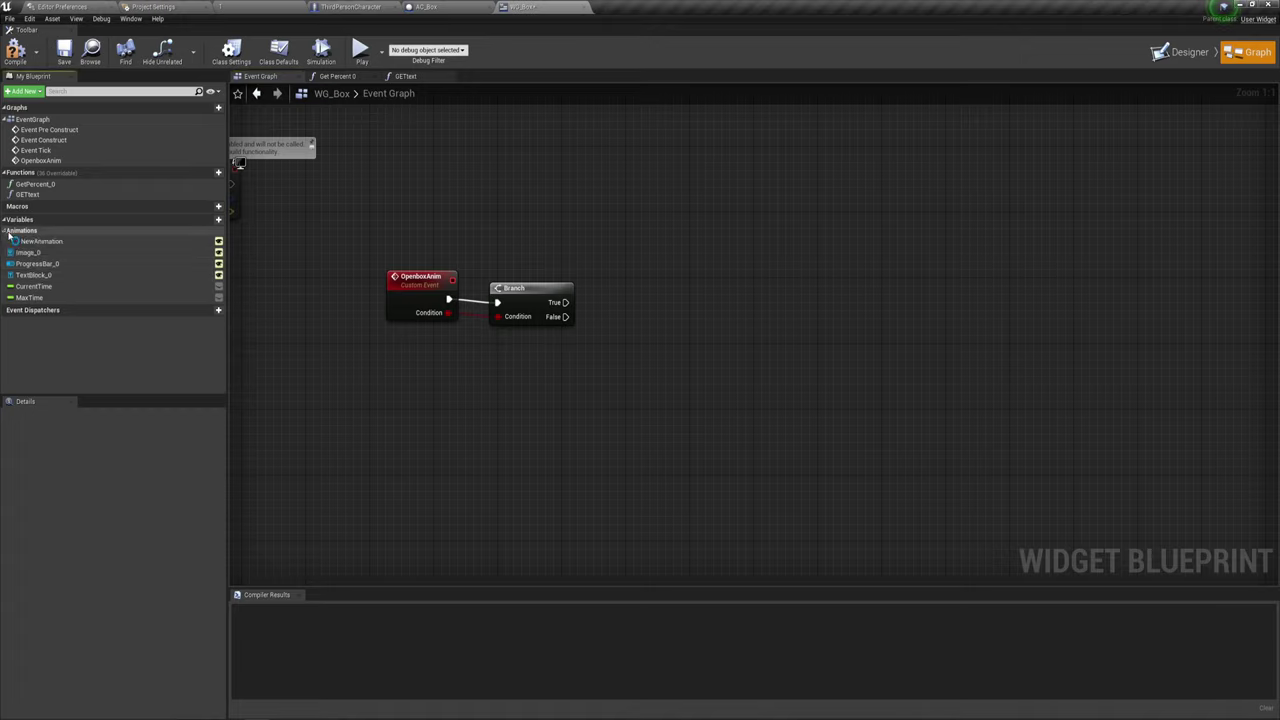
Place a New Animation getter beside the Branch and search its actions for 'play an'.
{"action": "mouse_move", "coordinate": [40, 241]}
{"action": "left_mouse_down"}
{"action": "mouse_move", "coordinate": [601, 309]}
{"action": "mouse_move", "coordinate": [709, 256]}
{"action": "left_mouse_up"}
{"action": "left_click", "coordinate": [620, 321]}
{"action": "type", "text": "pl"}
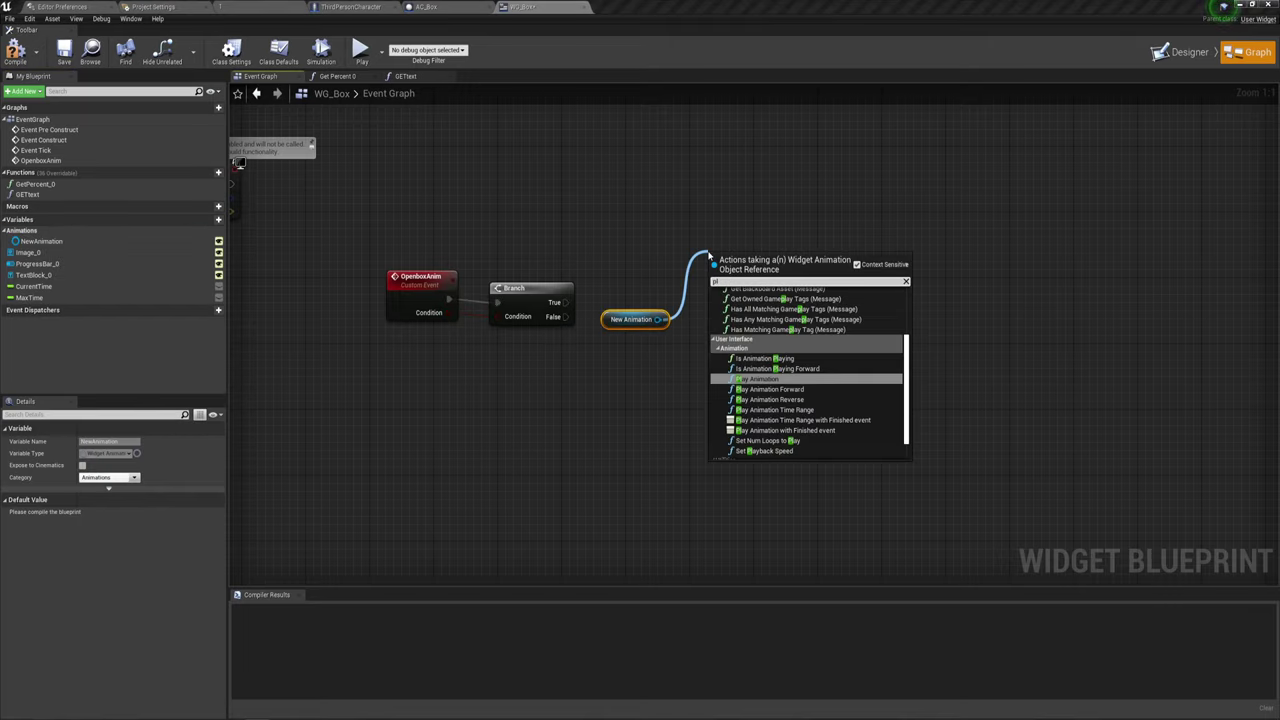
{"action": "type", "text": "a"}
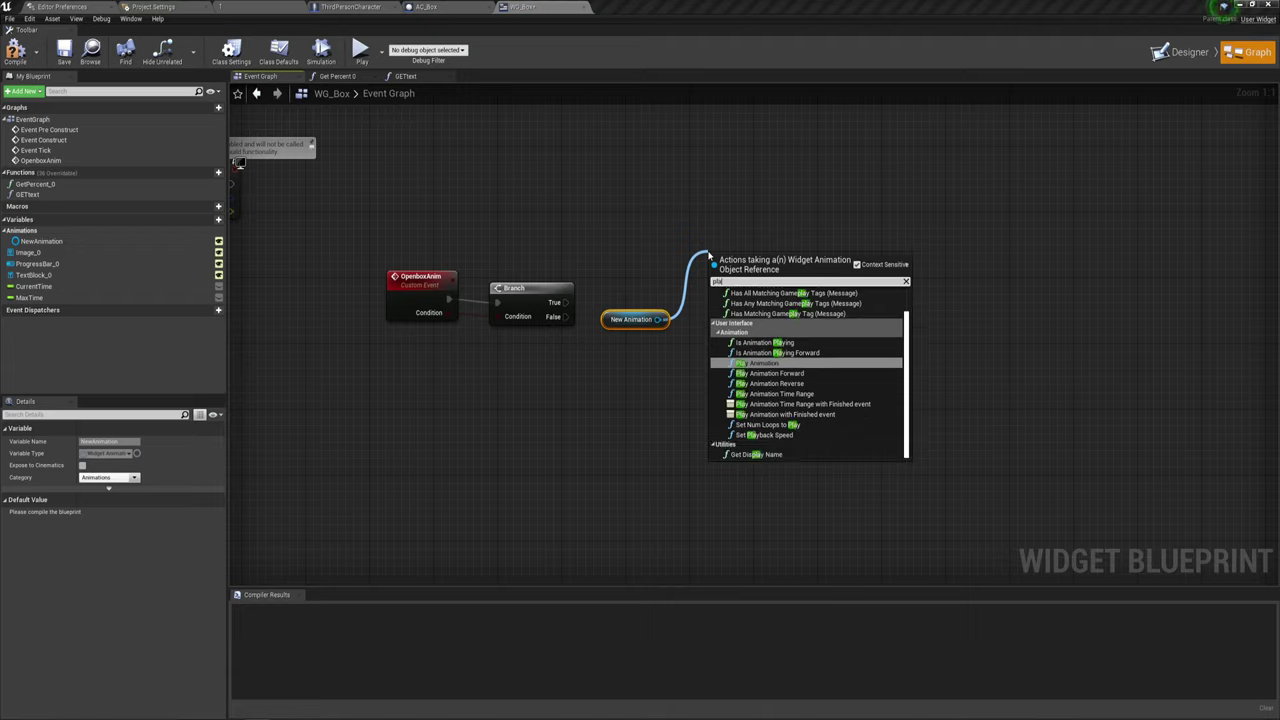
{"action": "type", "text": "y "}
{"action": "type", "text": "ani"}
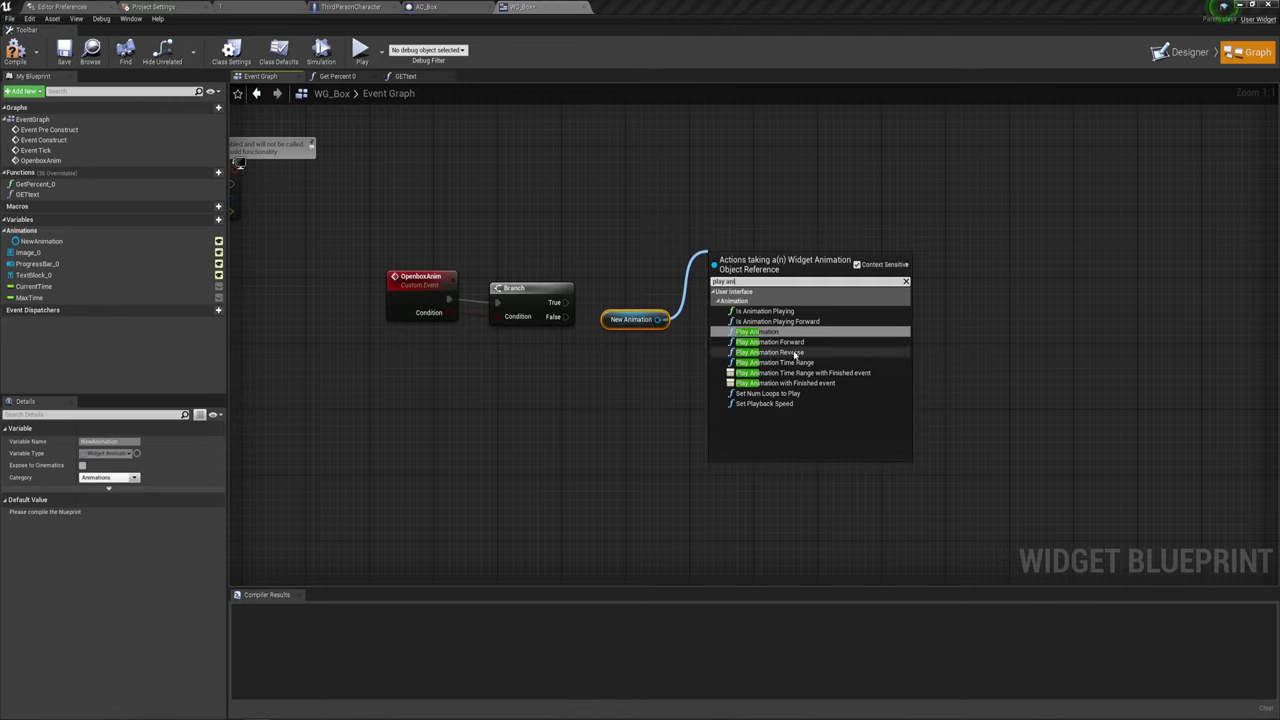
Add Play Animation and Stop Animation nodes targeting New Animation.
{"action": "left_click", "coordinate": [757, 331]}
{"action": "left_click_drag", "start_coordinate": [764, 276], "coordinate": [764, 226]}
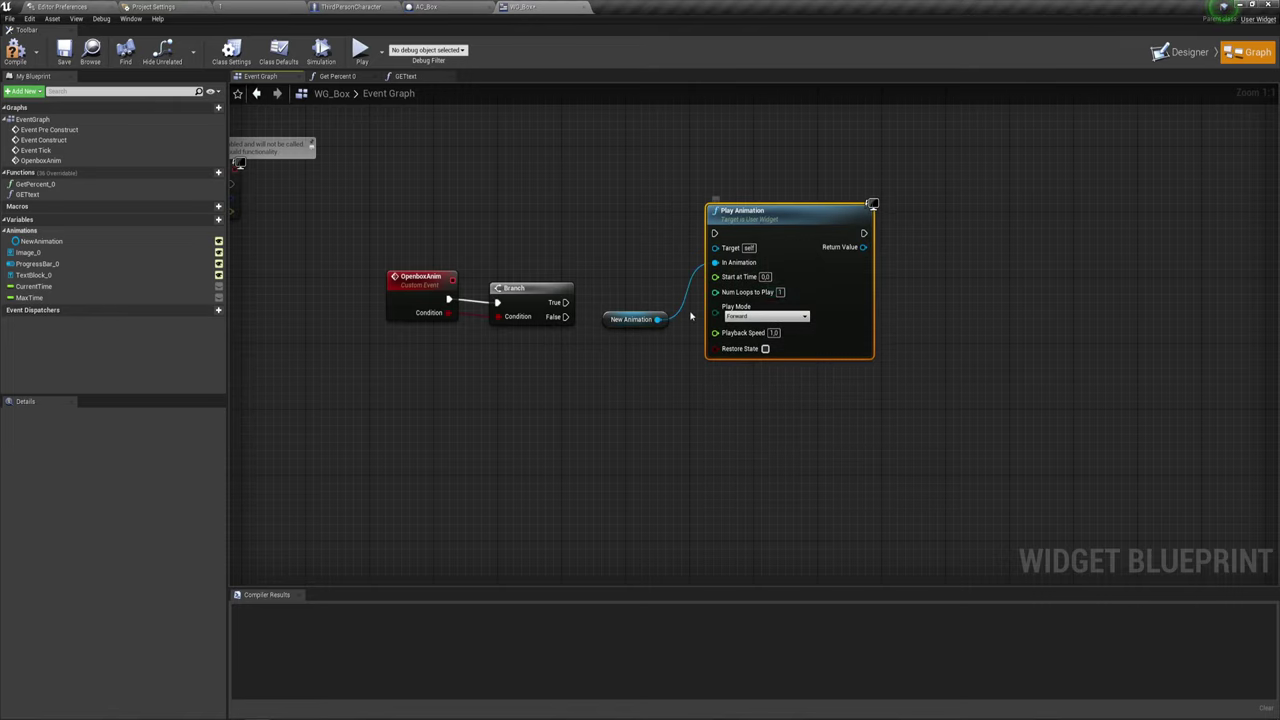
{"action": "left_click_drag", "start_coordinate": [657, 319], "coordinate": [691, 425]}
{"action": "type", "text": "s"}
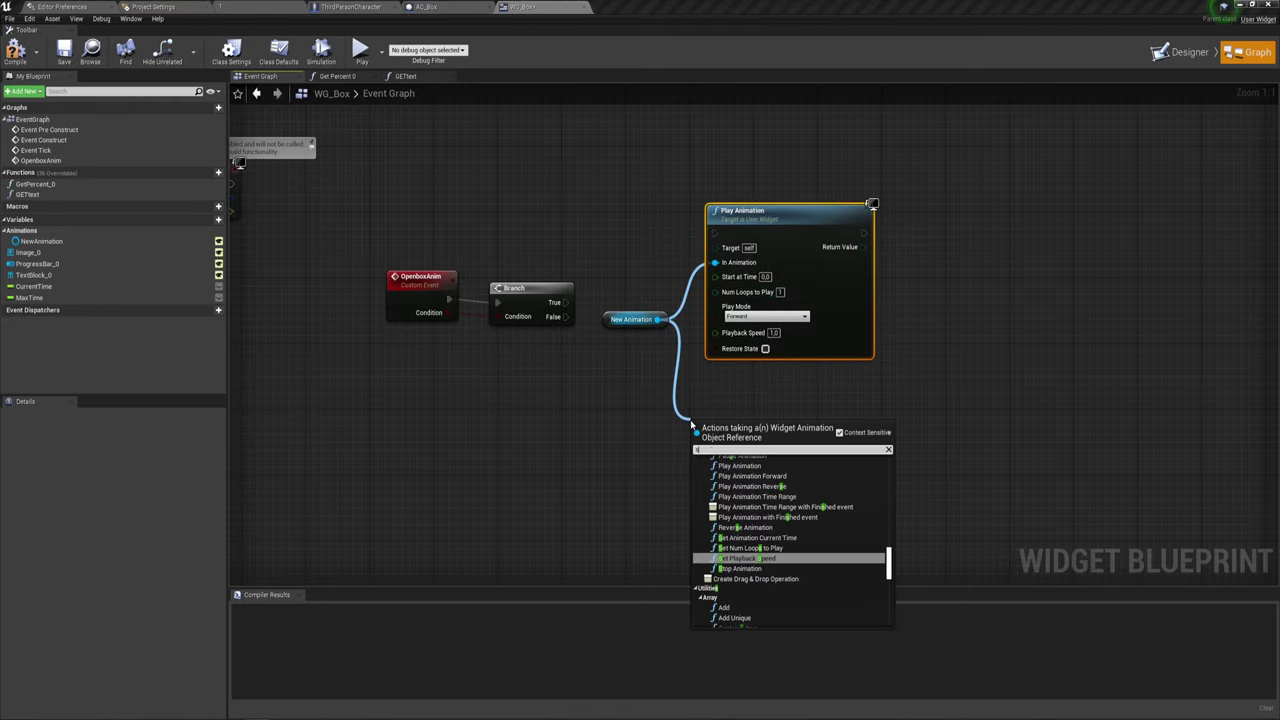
{"action": "type", "text": "top"}
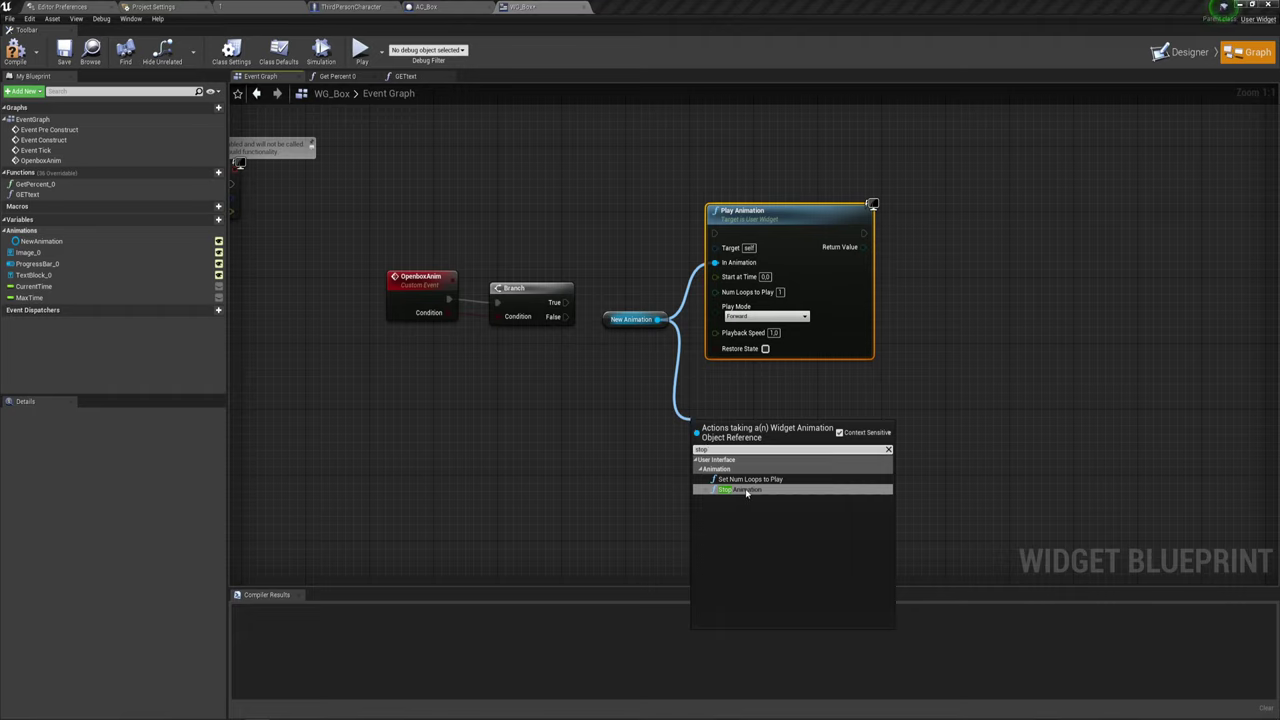
{"action": "left_click", "coordinate": [745, 491]}
{"action": "mouse_move", "coordinate": [696, 449]}
{"action": "left_mouse_down"}
{"action": "mouse_move", "coordinate": [728, 433]}
{"action": "mouse_move", "coordinate": [633, 376]}
{"action": "left_mouse_up"}
Wire Branch True to Play Animation with 100 loops and False to Stop Animation.
{"action": "left_click_drag", "start_coordinate": [565, 325], "coordinate": [715, 234]}
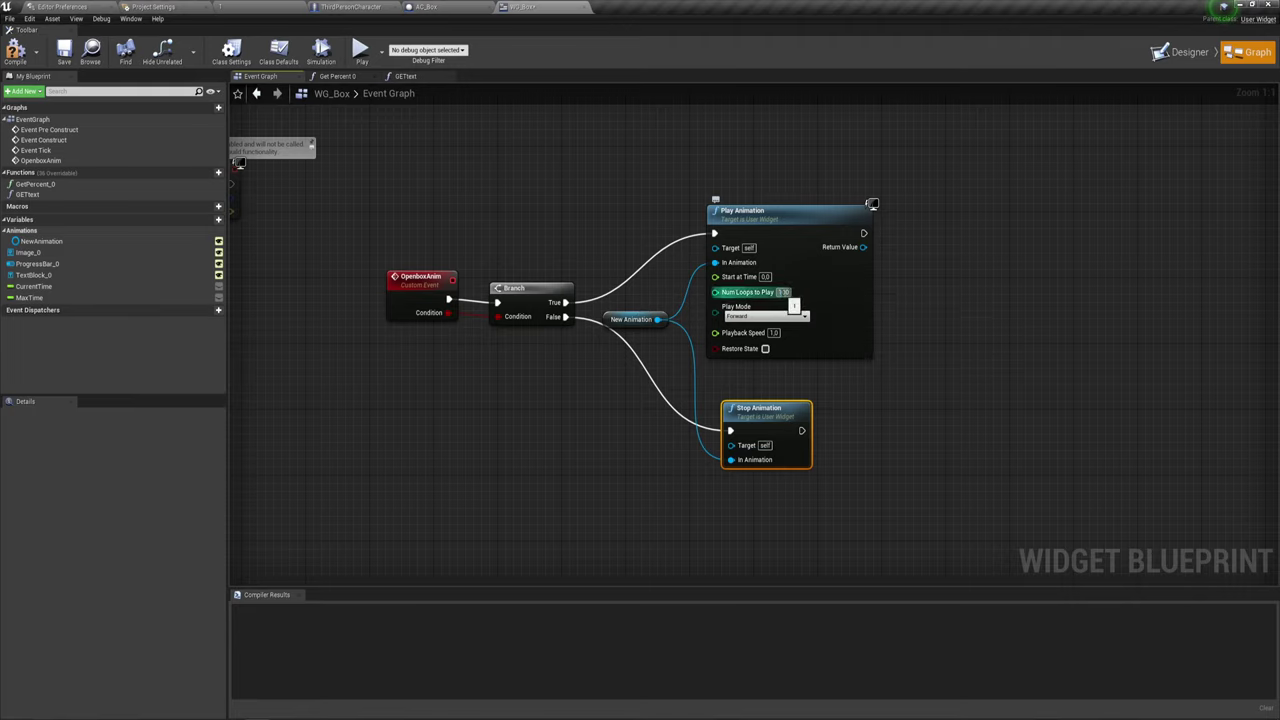
{"action": "left_click", "coordinate": [926, 295]}
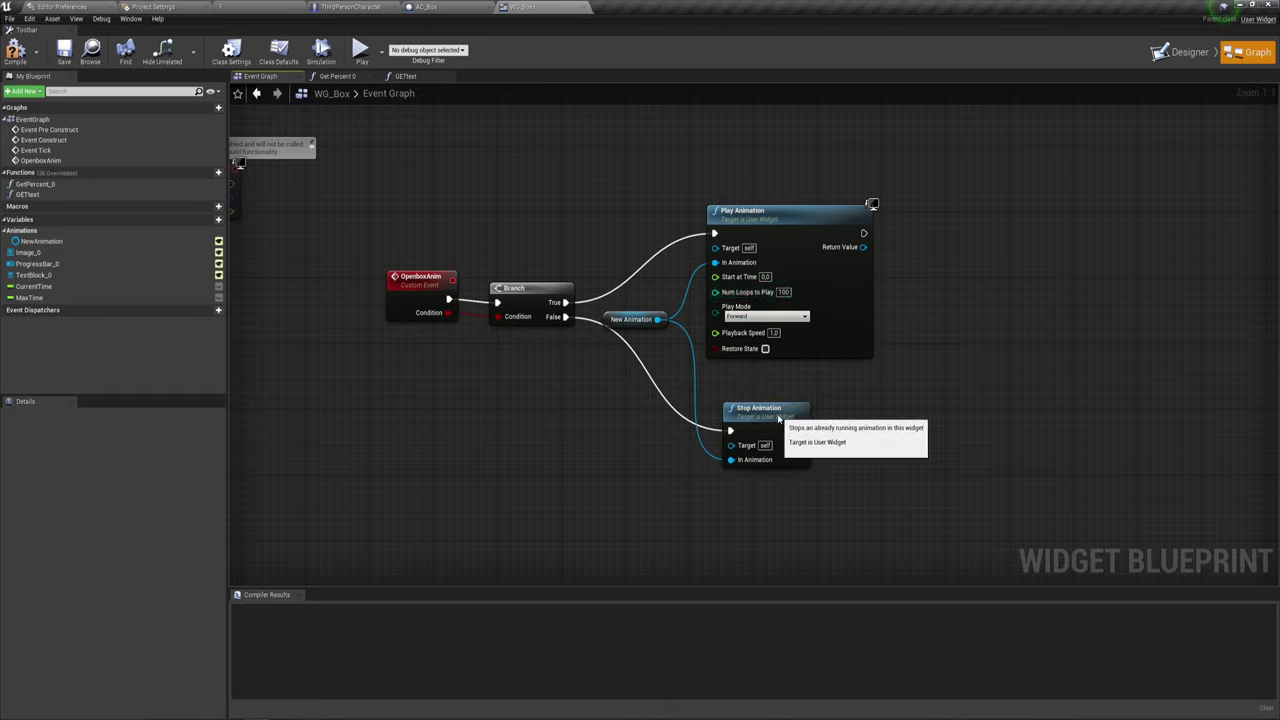
{"action": "left_click_drag", "start_coordinate": [780, 416], "coordinate": [763, 417]}
{"action": "left_click", "coordinate": [476, 286]}
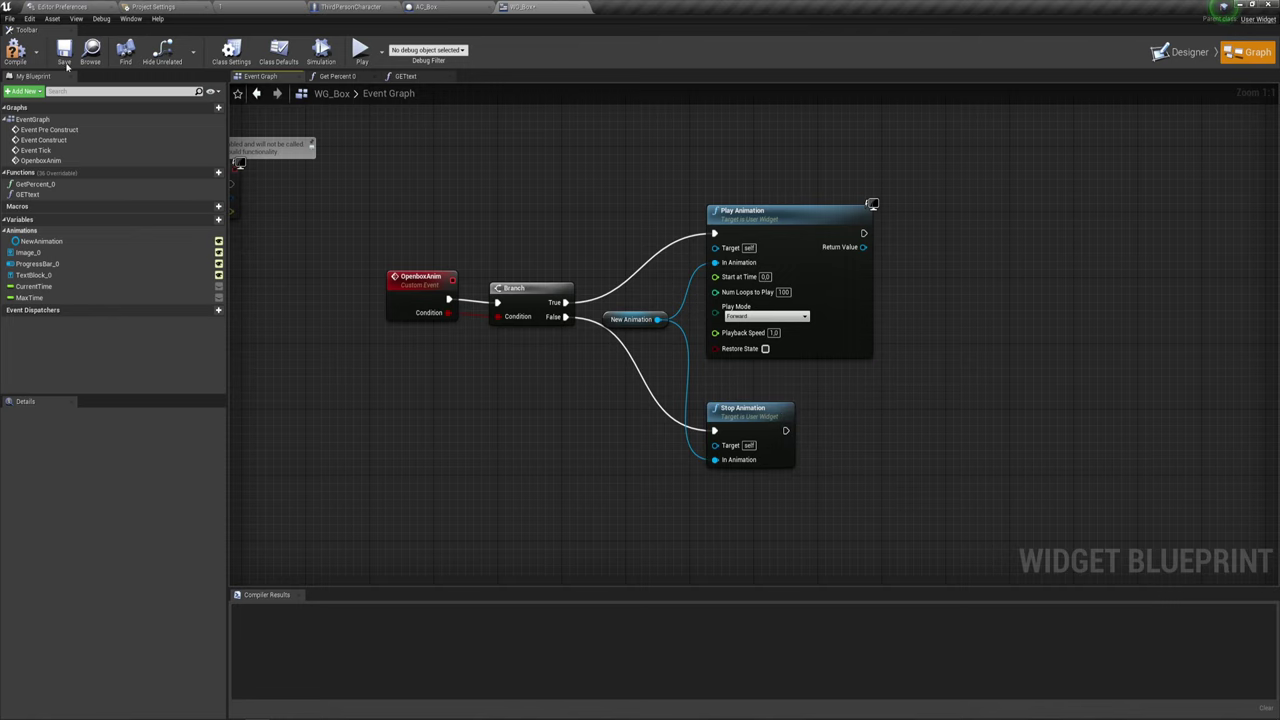
Compile the WG_Box widget and switch to the AC_Box blueprint's overlap events.
{"action": "left_click", "coordinate": [15, 50]}
{"action": "left_click", "coordinate": [450, 9]}
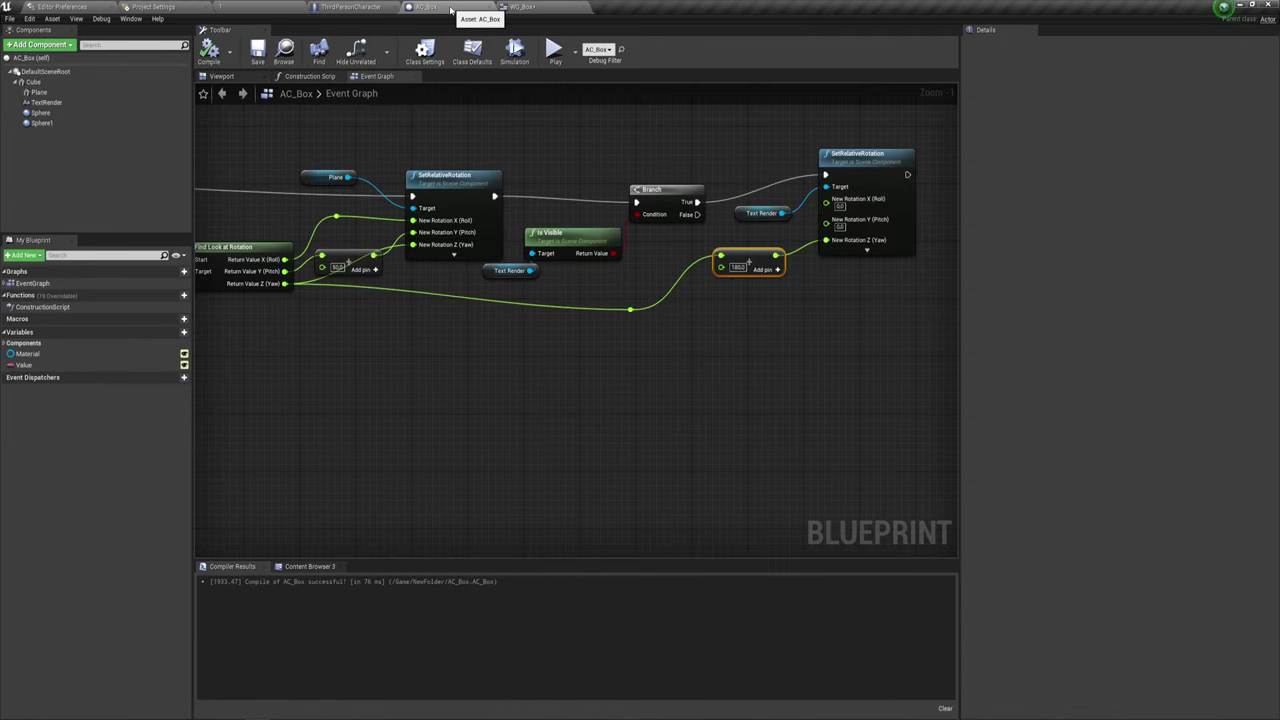
{"action": "scroll", "coordinate": [635, 320], "scroll_direction": "down", "scroll_amount": 3}
{"action": "scroll", "coordinate": [635, 320], "scroll_direction": "down", "scroll_amount": 3}
{"action": "scroll", "coordinate": [635, 320], "scroll_direction": "down", "scroll_amount": 2}
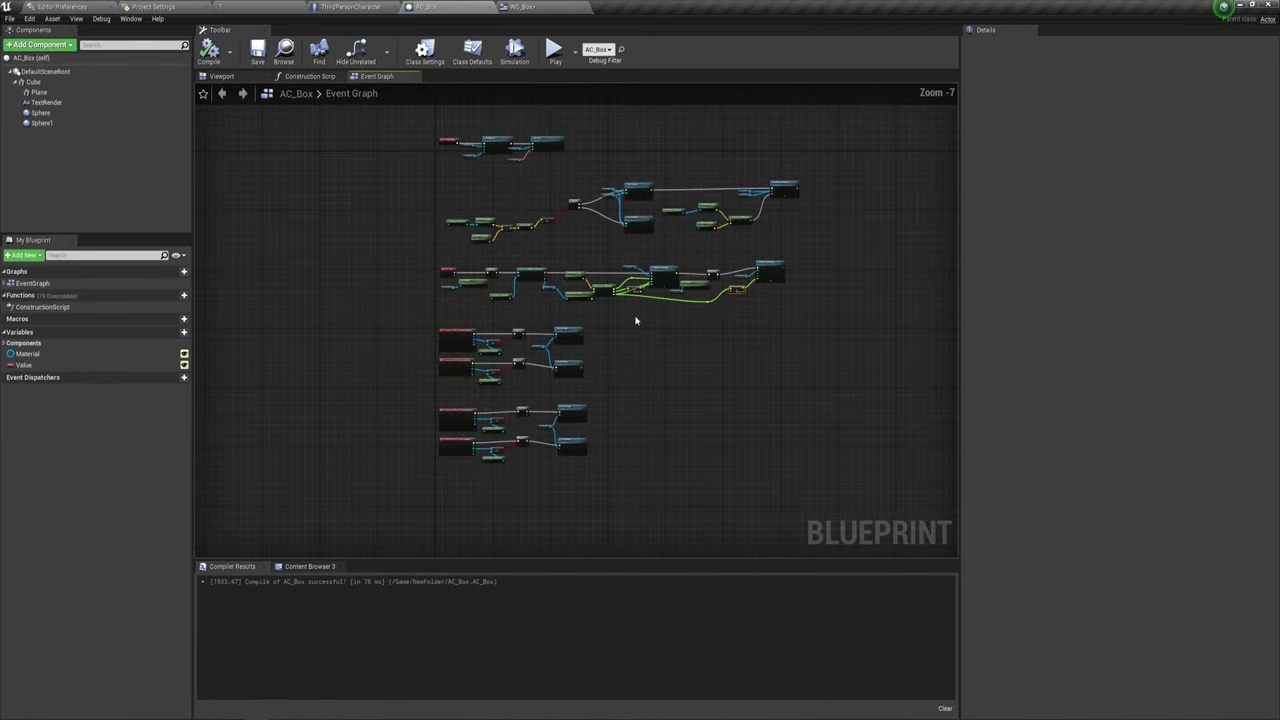
{"action": "mouse_move", "coordinate": [635, 320]}
{"action": "right_mouse_down"}
{"action": "mouse_move", "coordinate": [618, 344]}
{"action": "mouse_move", "coordinate": [614, 302]}
{"action": "right_mouse_up"}
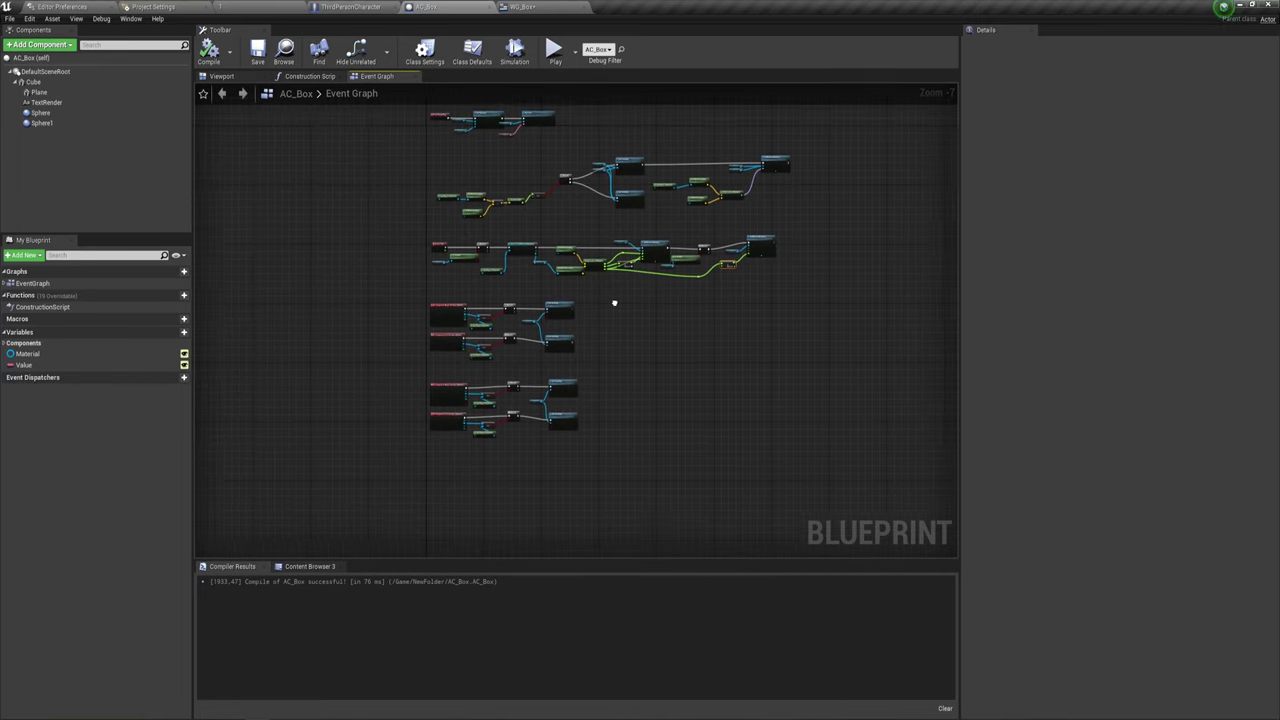
{"action": "scroll", "coordinate": [588, 302], "scroll_direction": "up", "scroll_amount": 2}
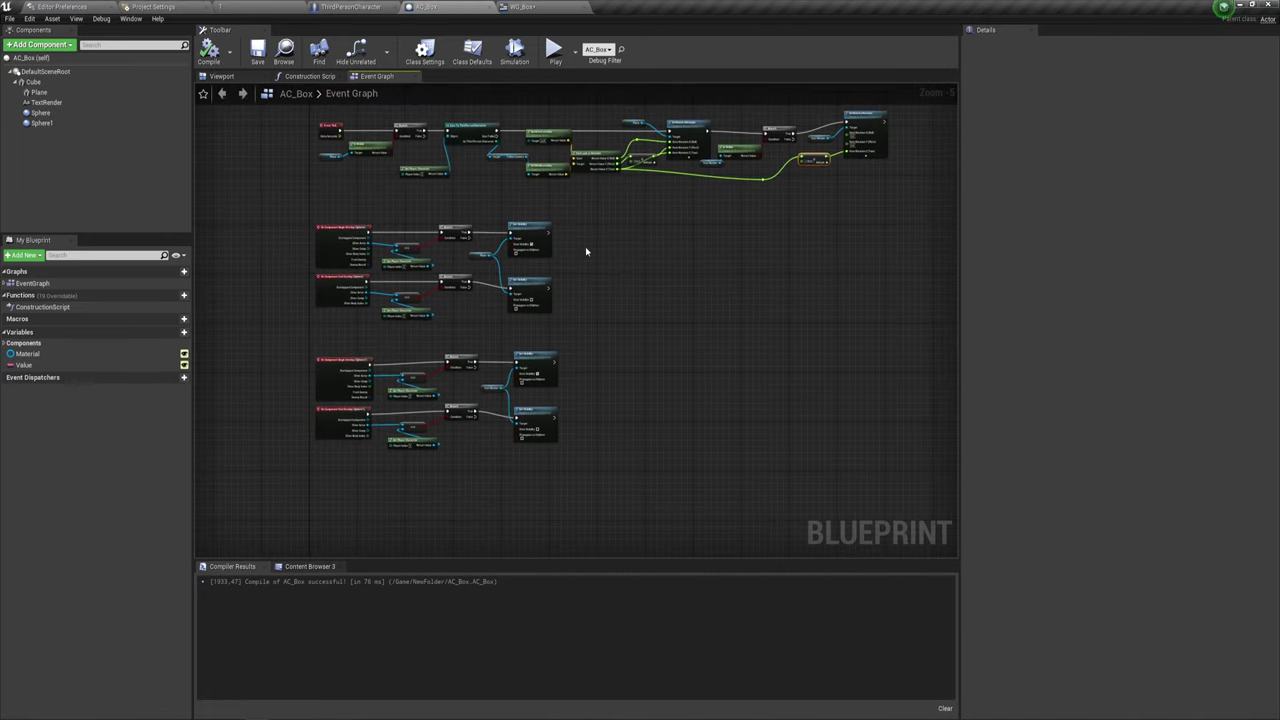
{"action": "scroll", "coordinate": [586, 251], "scroll_direction": "up", "scroll_amount": 4}
{"action": "right_click_drag", "start_coordinate": [515, 280], "coordinate": [703, 270]}
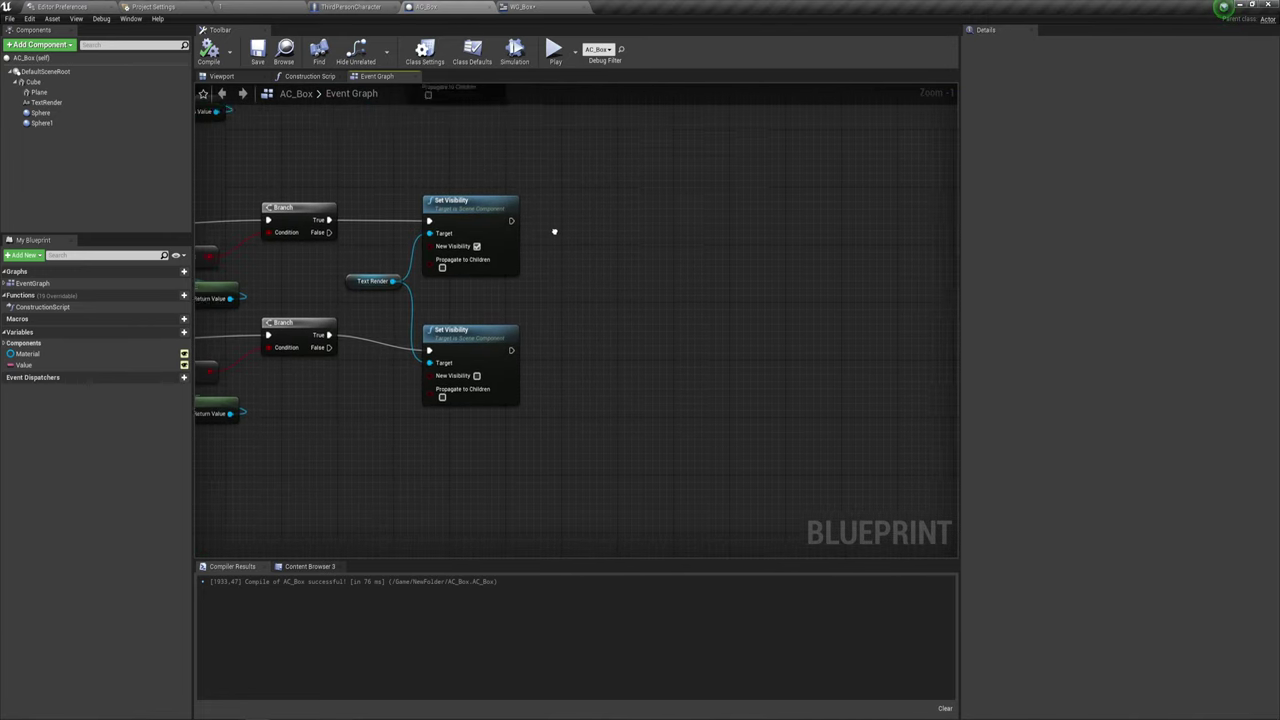
{"action": "right_click_drag", "start_coordinate": [623, 290], "coordinate": [679, 294]}
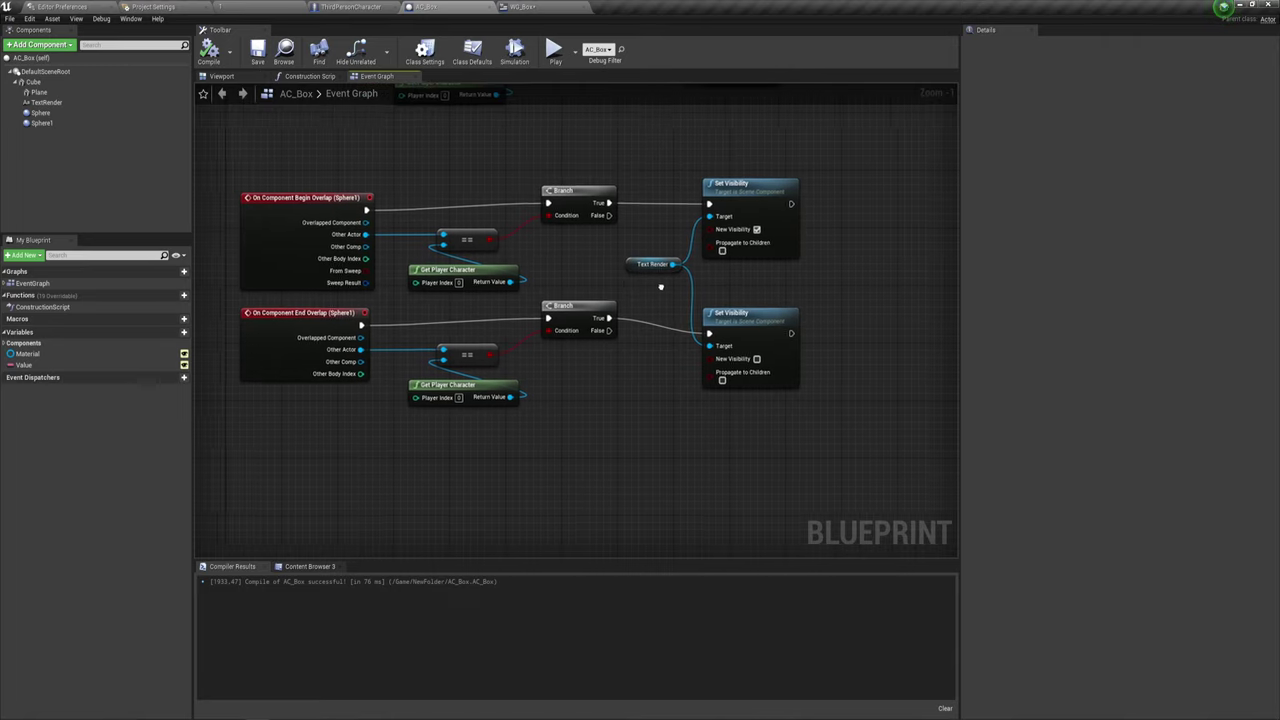
Check Sphere1 in the AC_Box Viewport, then return to the Event Graph's visibility nodes.
{"action": "left_click", "coordinate": [221, 76]}
{"action": "scroll", "coordinate": [627, 289], "scroll_direction": "down", "scroll_amount": 3}
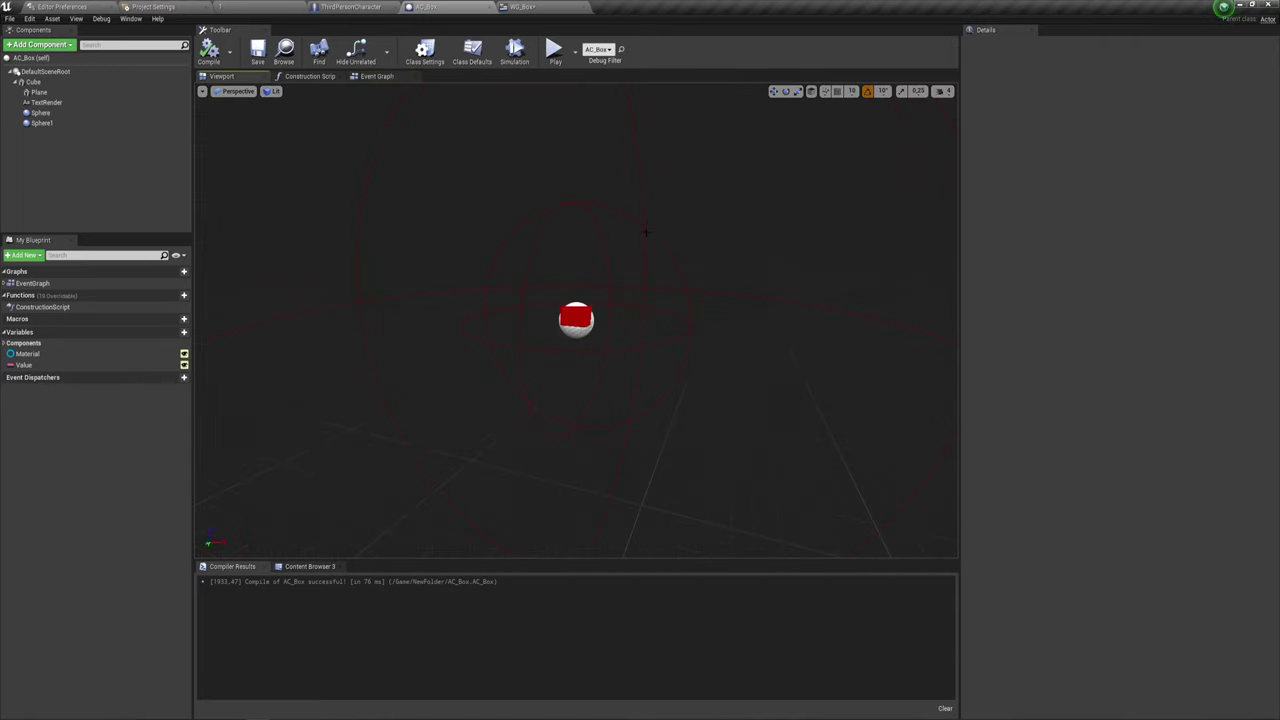
{"action": "left_click", "coordinate": [145, 125]}
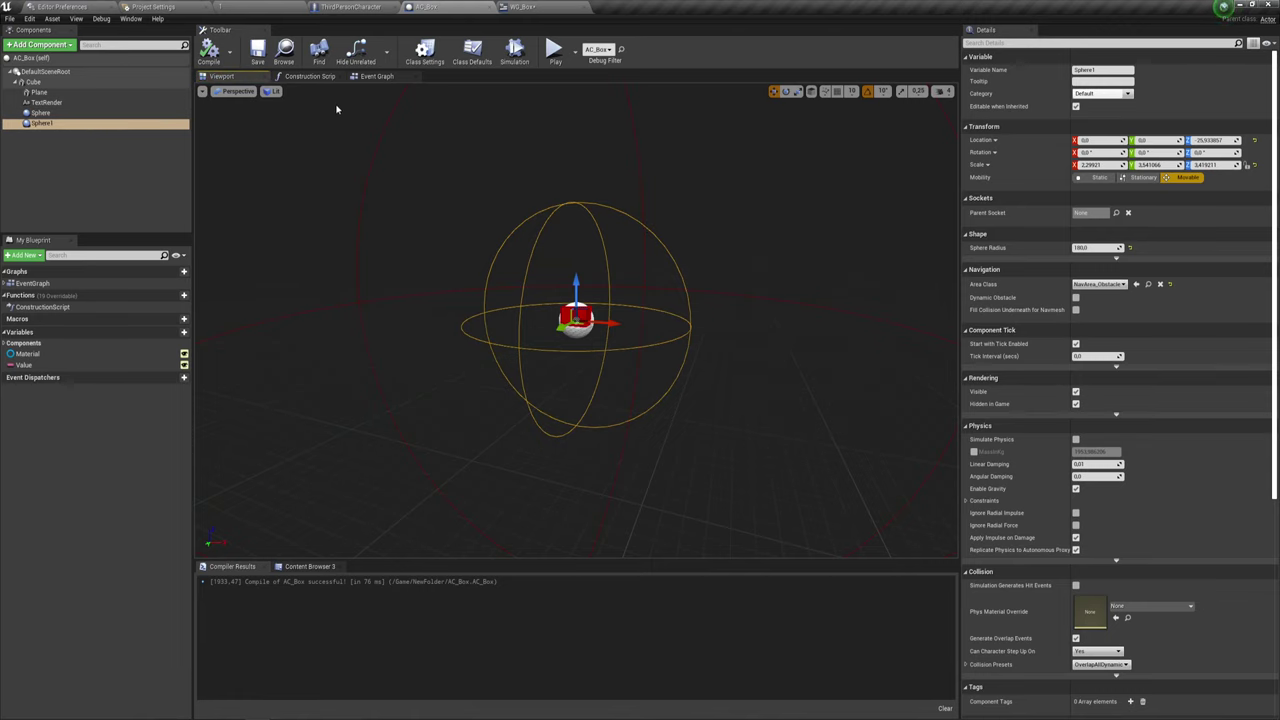
{"action": "left_click", "coordinate": [377, 76]}
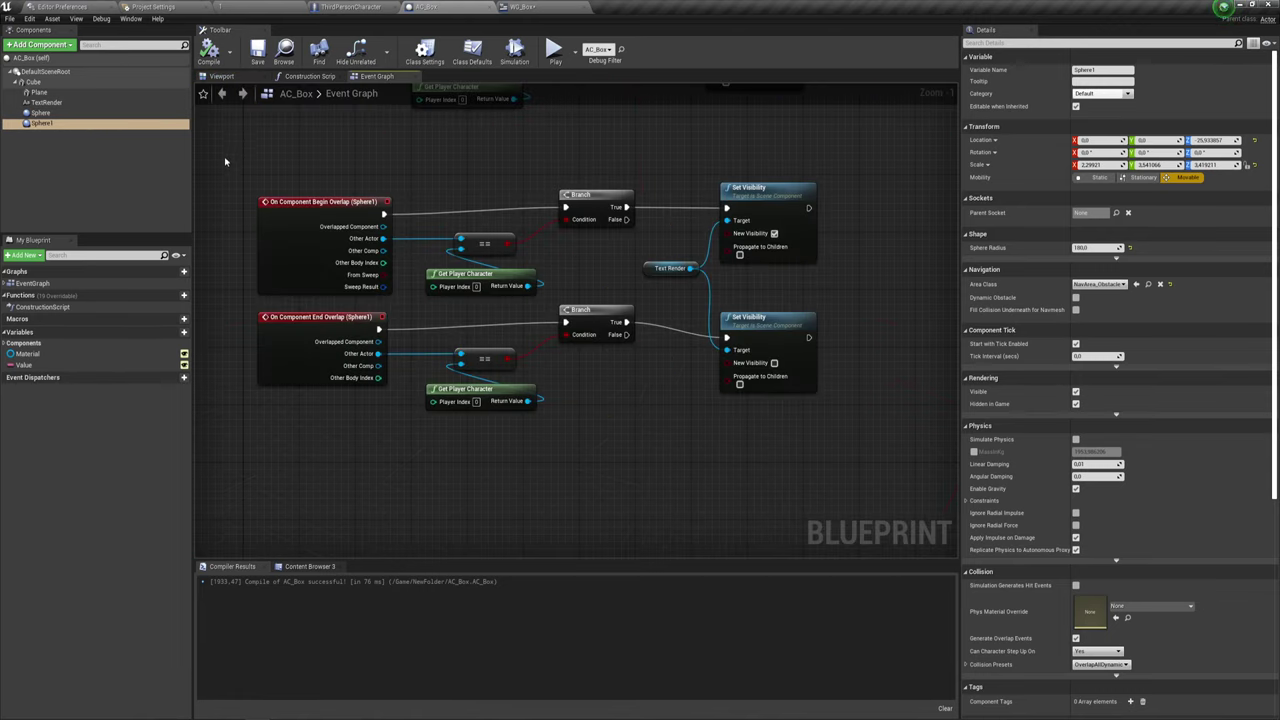
{"action": "left_click_drag", "start_coordinate": [225, 161], "coordinate": [814, 288]}
{"action": "mouse_move", "coordinate": [857, 309]}
{"action": "right_mouse_down"}
{"action": "mouse_move", "coordinate": [694, 374]}
{"action": "mouse_move", "coordinate": [608, 348]}
{"action": "mouse_move", "coordinate": [570, 359]}
{"action": "right_mouse_up"}
{"action": "left_click", "coordinate": [590, 347]}
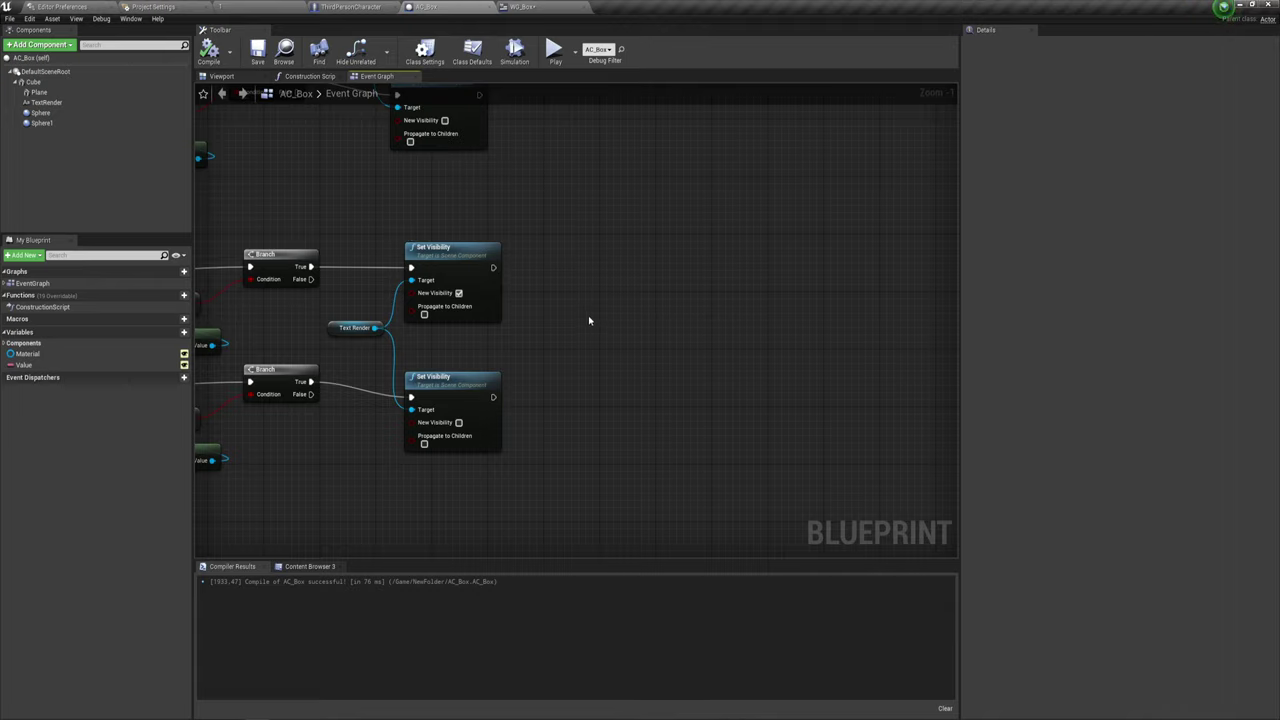
After the visibility-on Set Visibility, add a Create Widget node of class WG Box and drag from its Return Value.
{"action": "left_click_drag", "start_coordinate": [493, 267], "coordinate": [658, 268]}
{"action": "type", "text": "crea"}
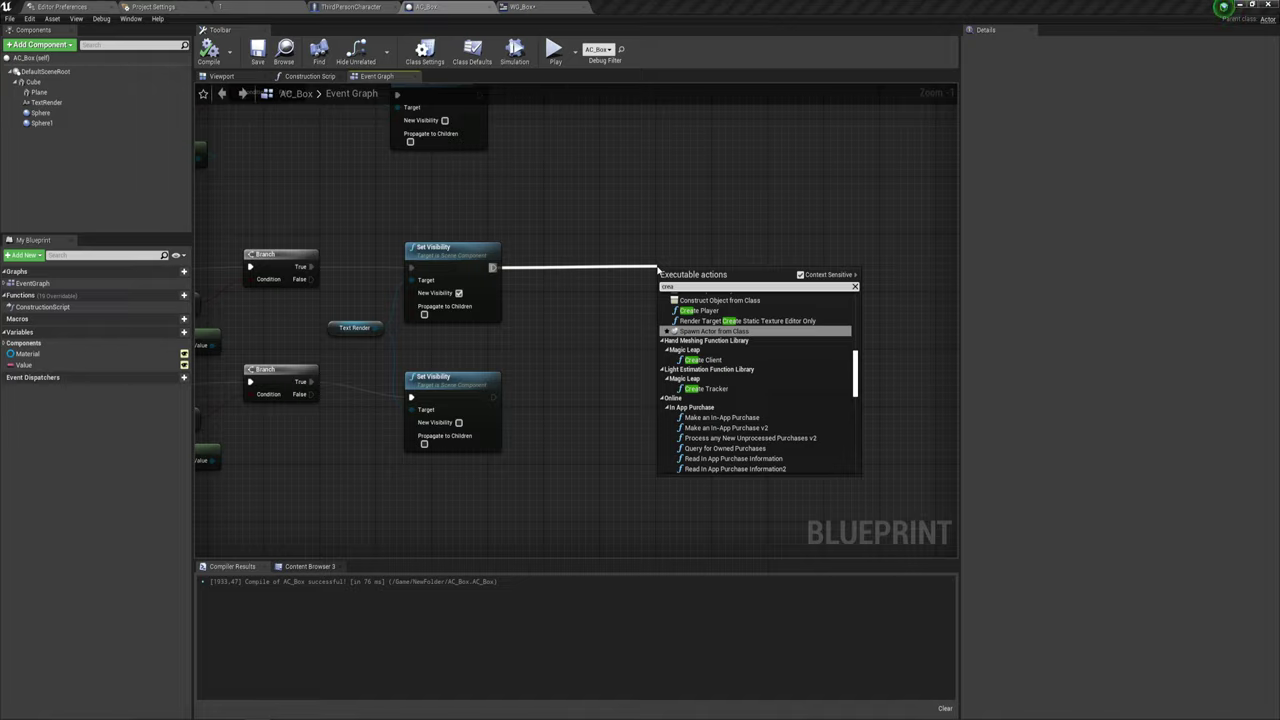
{"action": "type", "text": "te"}
{"action": "type", "text": " win"}
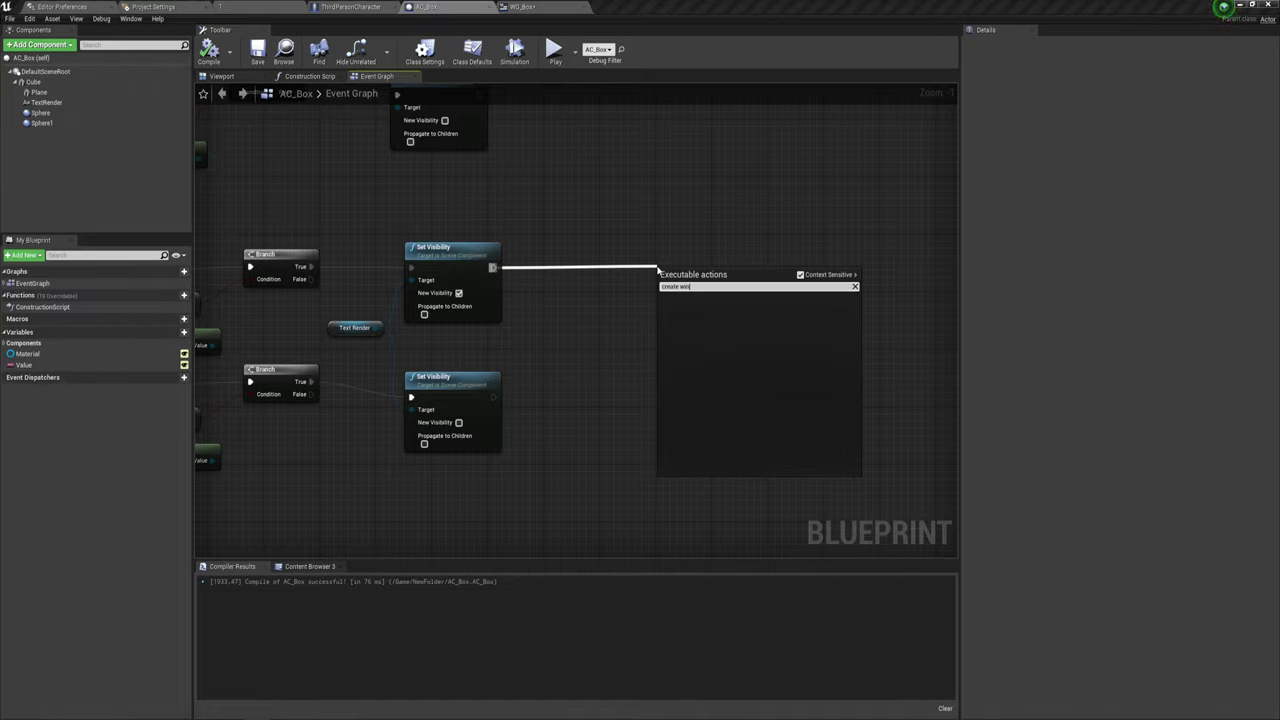
{"action": "key", "text": "BackSpace"}
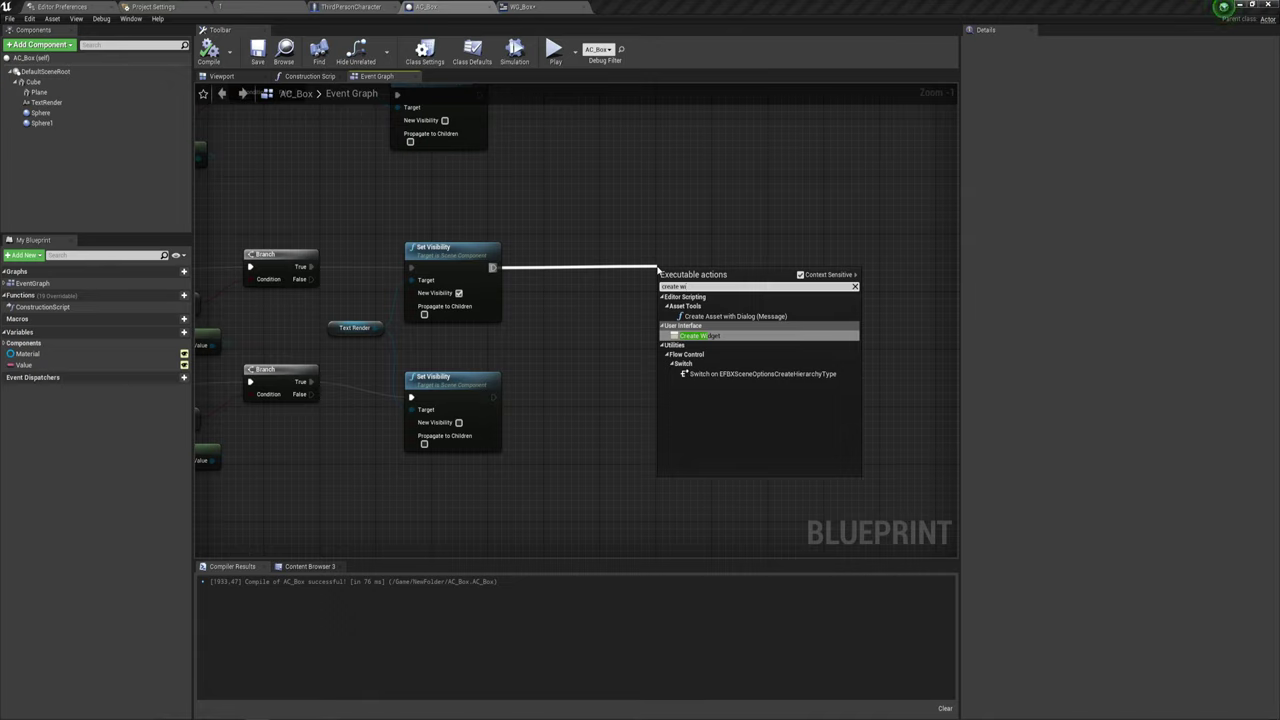
{"action": "key", "text": "Return"}
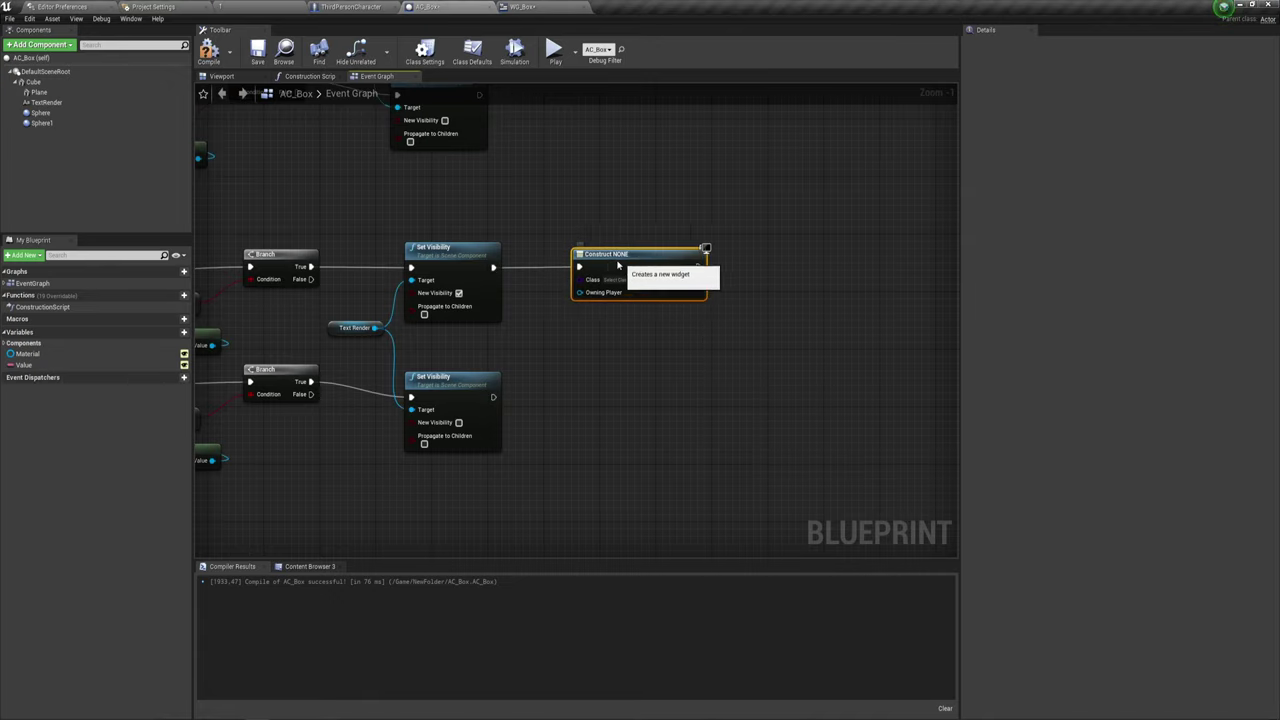
{"action": "left_click", "coordinate": [610, 280]}
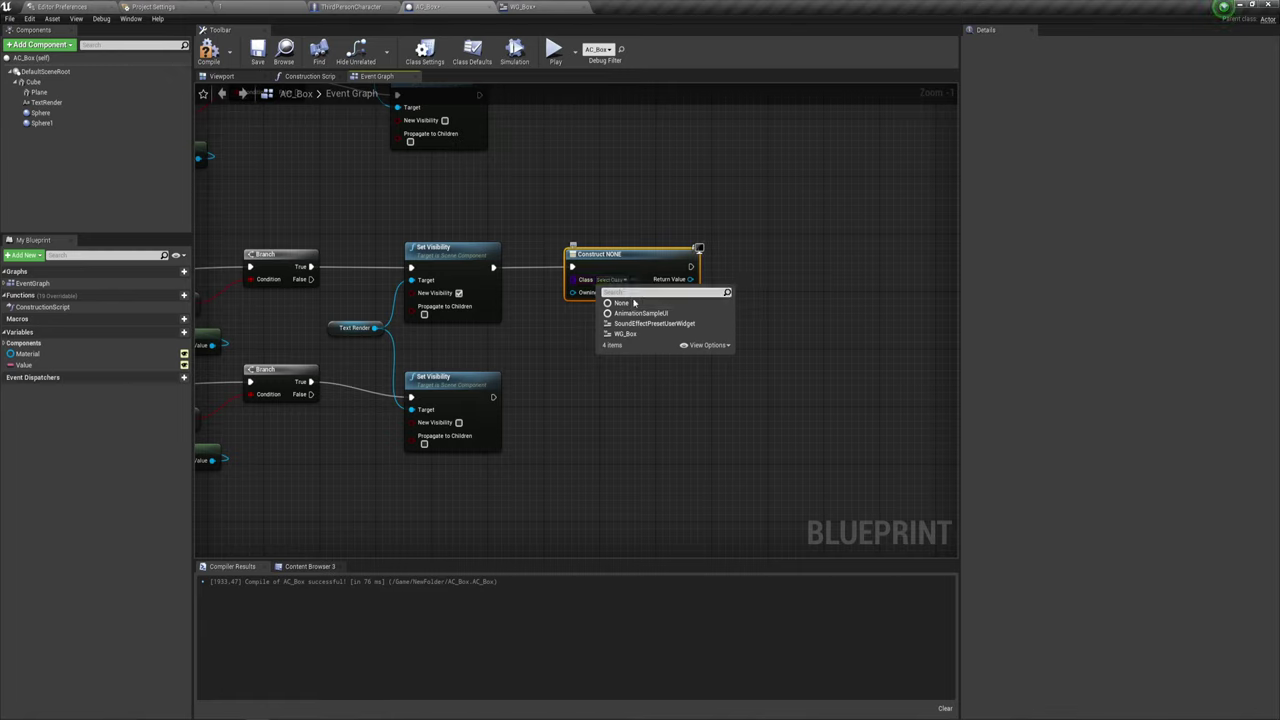
{"action": "left_click", "coordinate": [632, 333]}
{"action": "right_click_drag", "start_coordinate": [667, 348], "coordinate": [572, 328]}
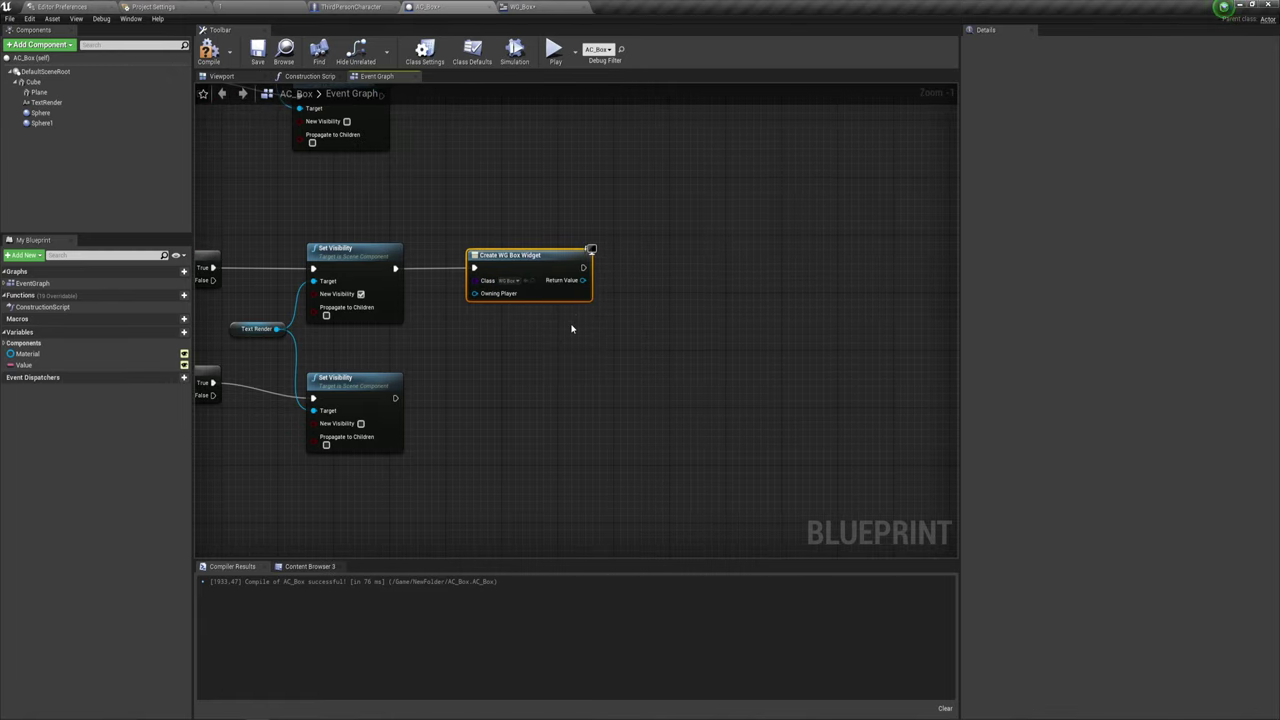
{"action": "left_click_drag", "start_coordinate": [583, 280], "coordinate": [645, 282]}
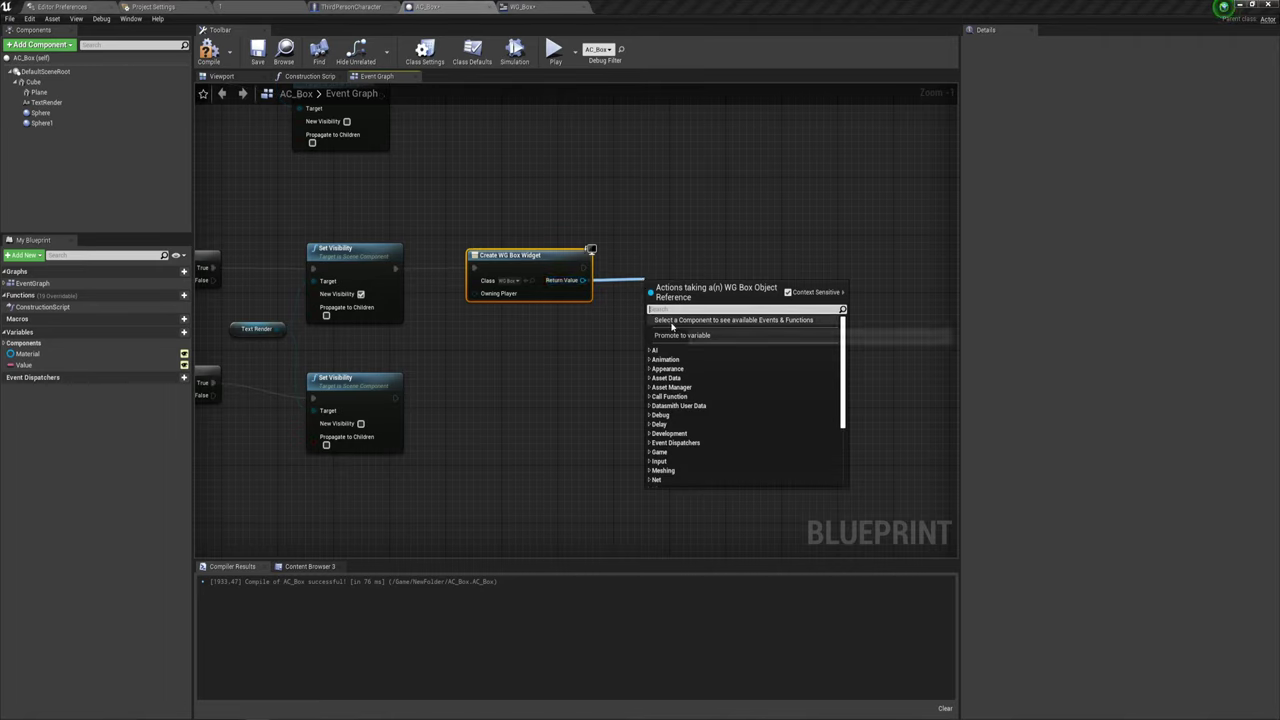
Promote the created widget's Return Value to a new variable named WgBox.
{"action": "left_click", "coordinate": [670, 334]}
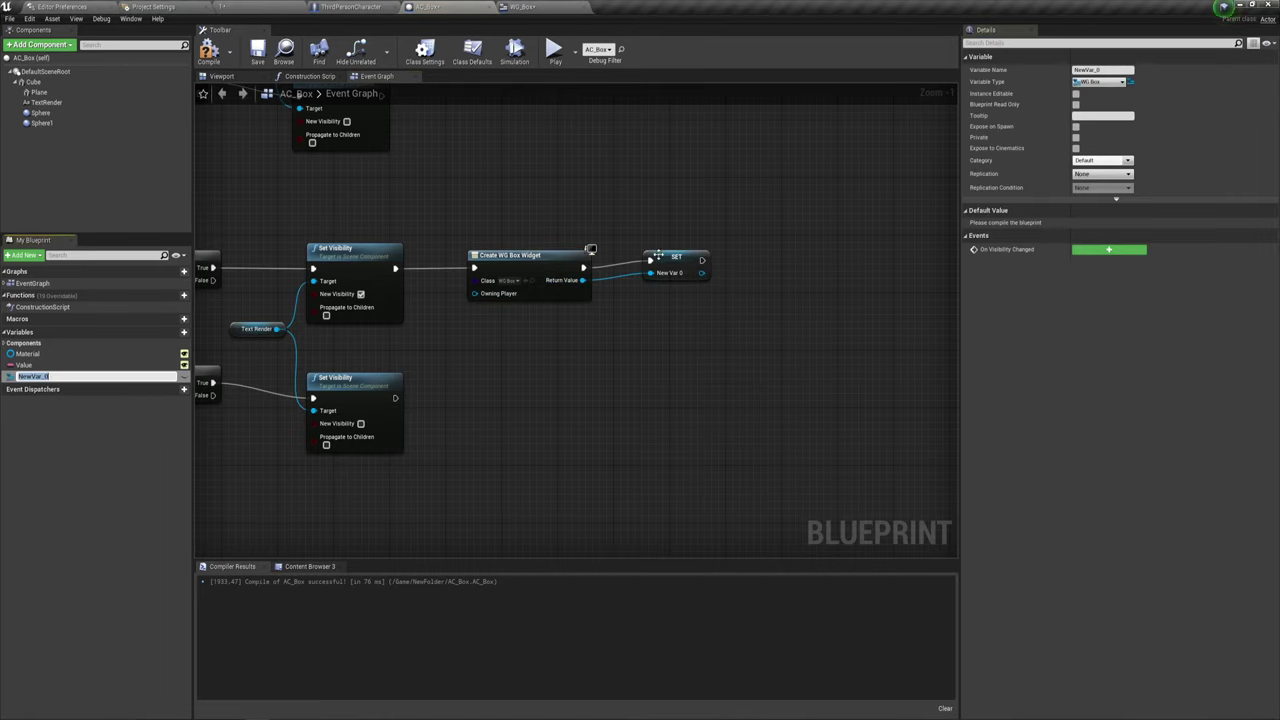
{"action": "type", "text": "WgBox"}
{"action": "key", "text": "Return"}
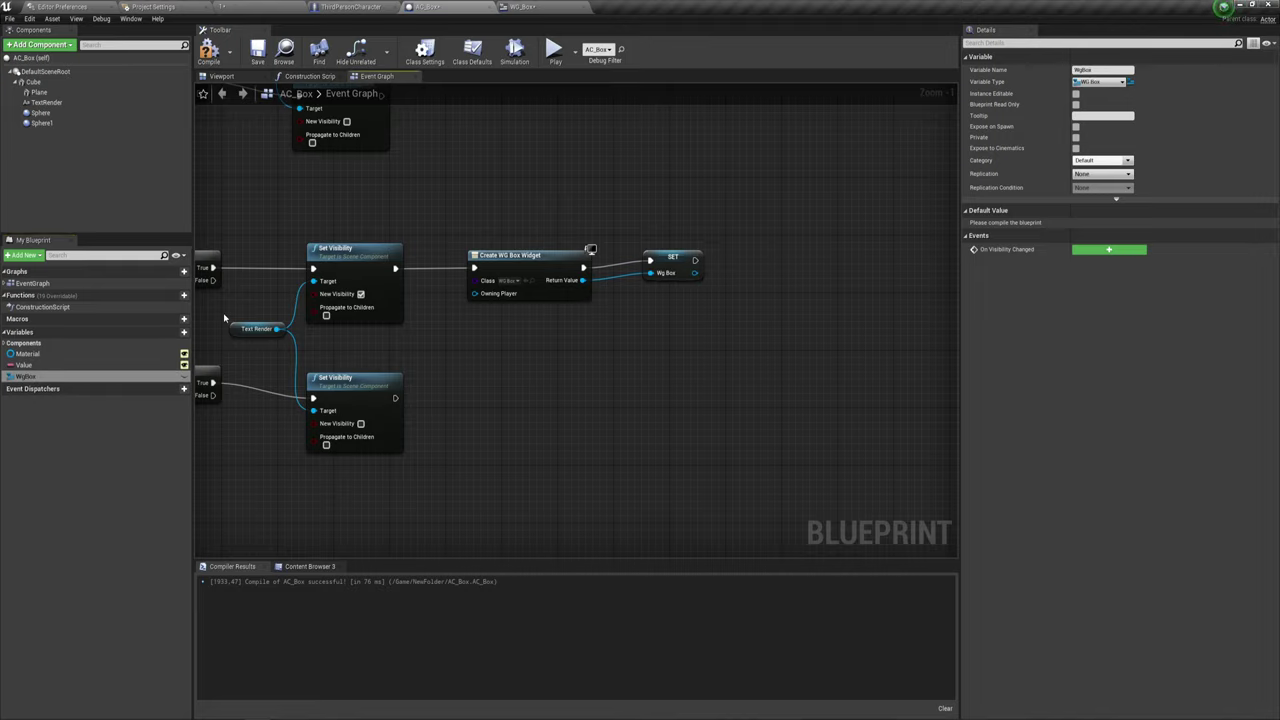
{"action": "left_click", "coordinate": [657, 265]}
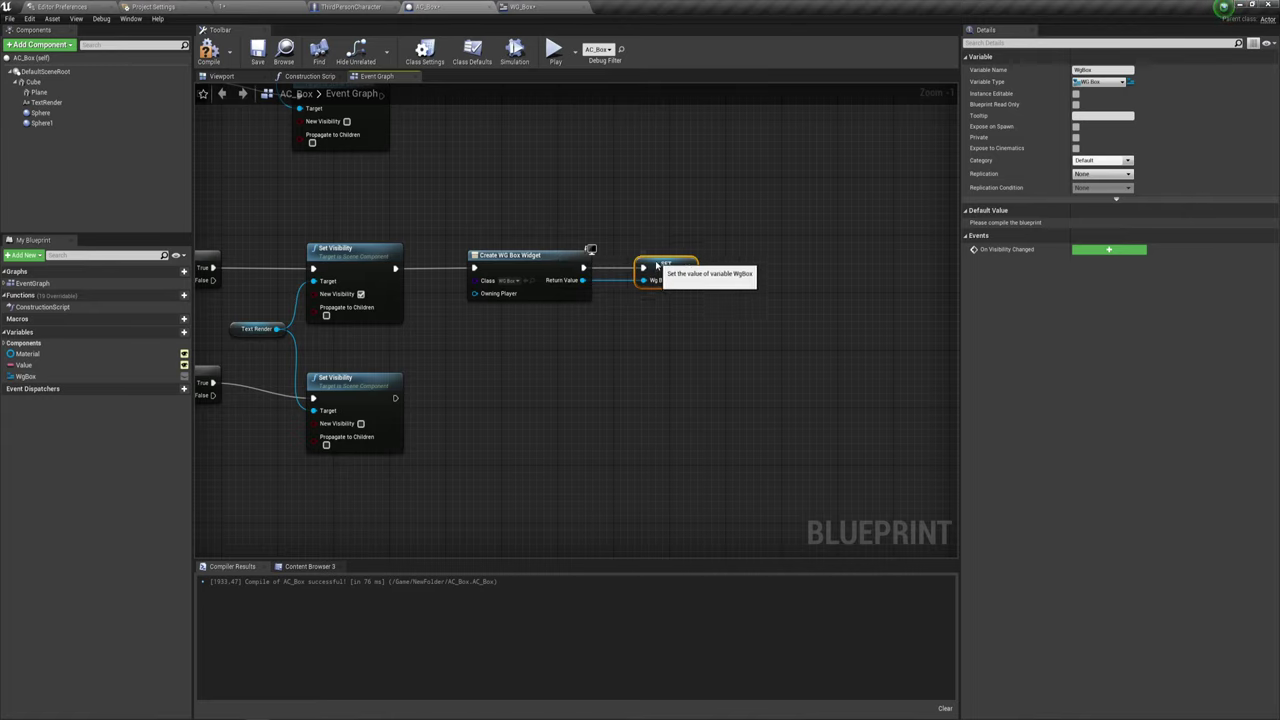
{"action": "right_click_drag", "start_coordinate": [657, 265], "coordinate": [555, 258]}
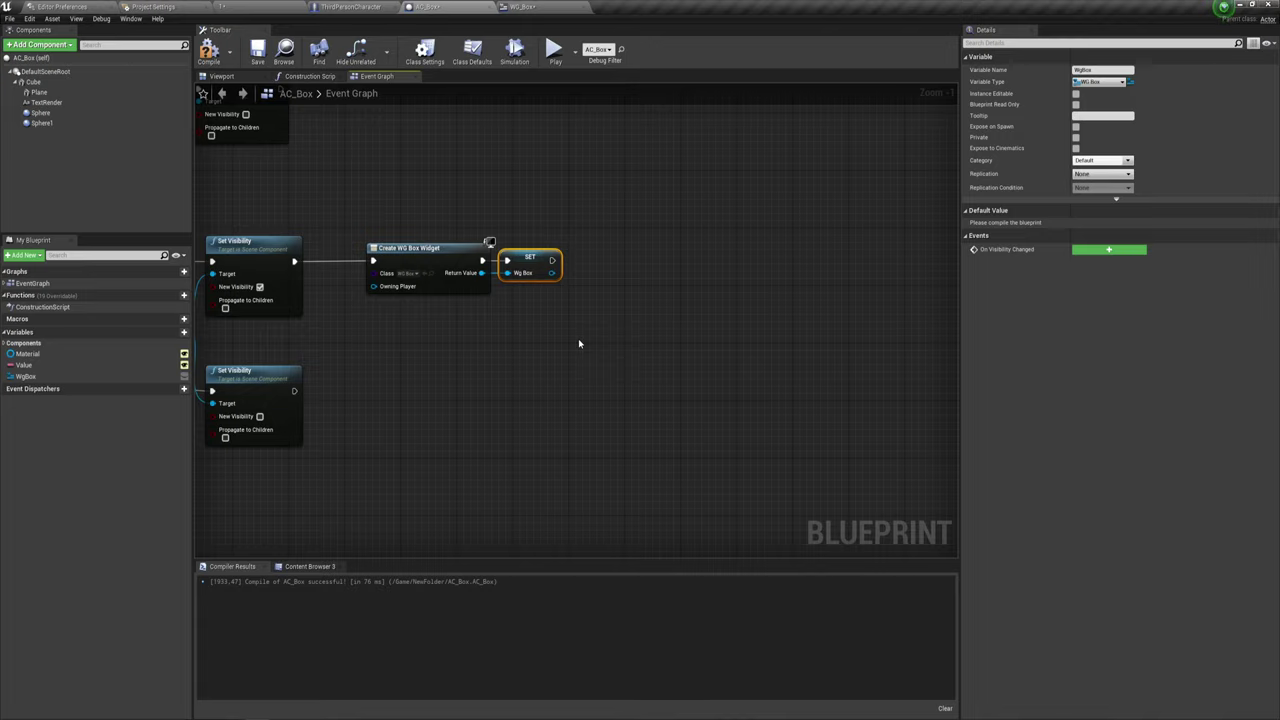
Add an Add to Viewport node for WgBox beside the SET node.
{"action": "left_click_drag", "start_coordinate": [552, 272], "coordinate": [593, 272]}
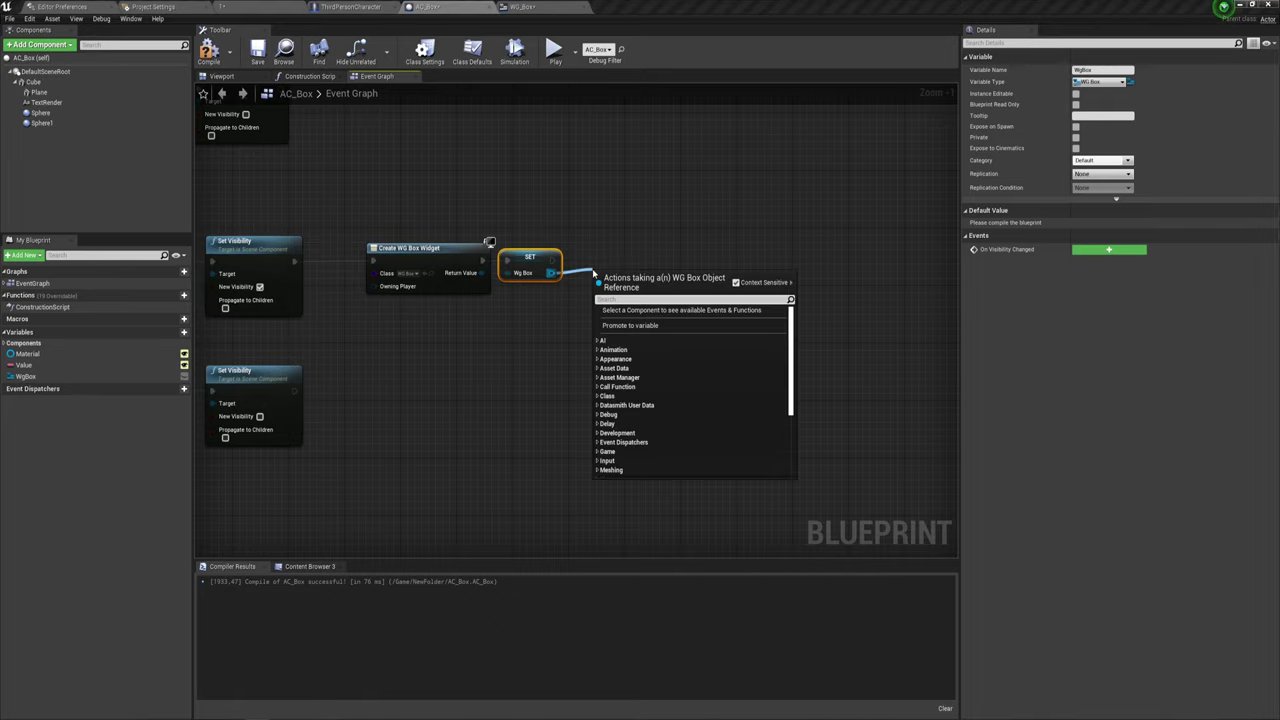
{"action": "type", "text": "viewport"}
{"action": "left_click", "coordinate": [648, 362]}
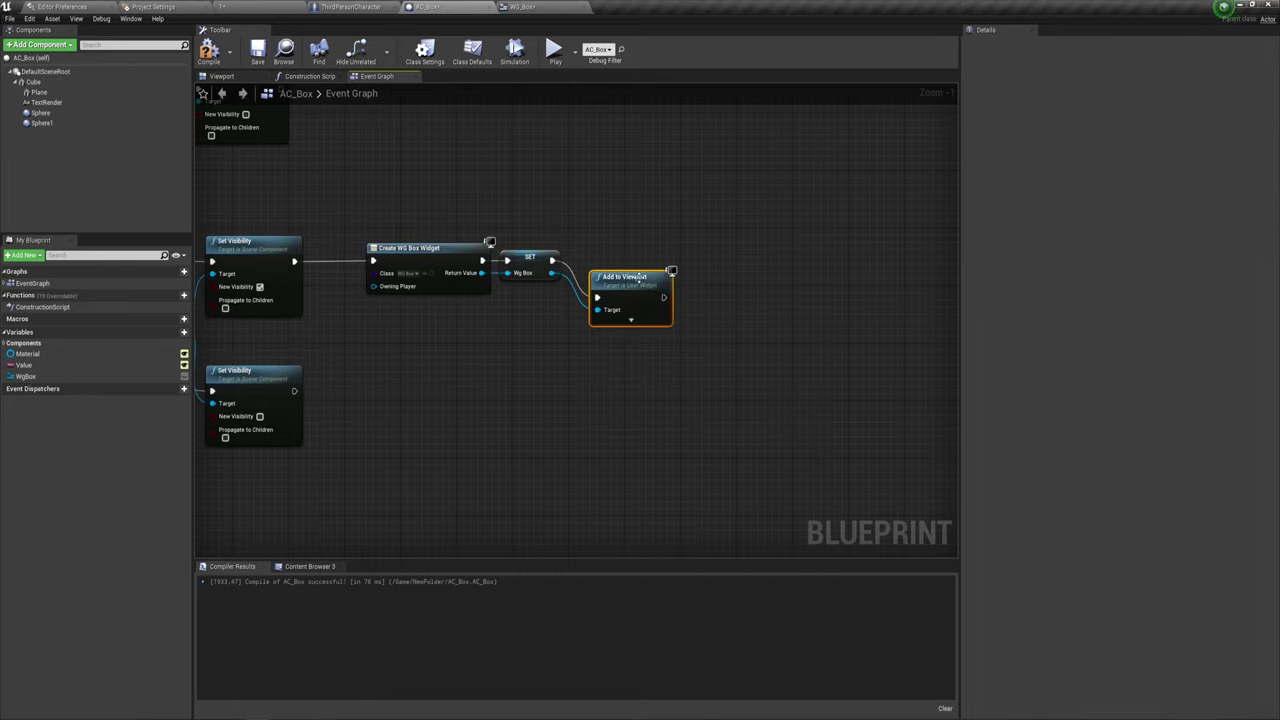
{"action": "left_click_drag", "start_coordinate": [638, 277], "coordinate": [623, 242]}
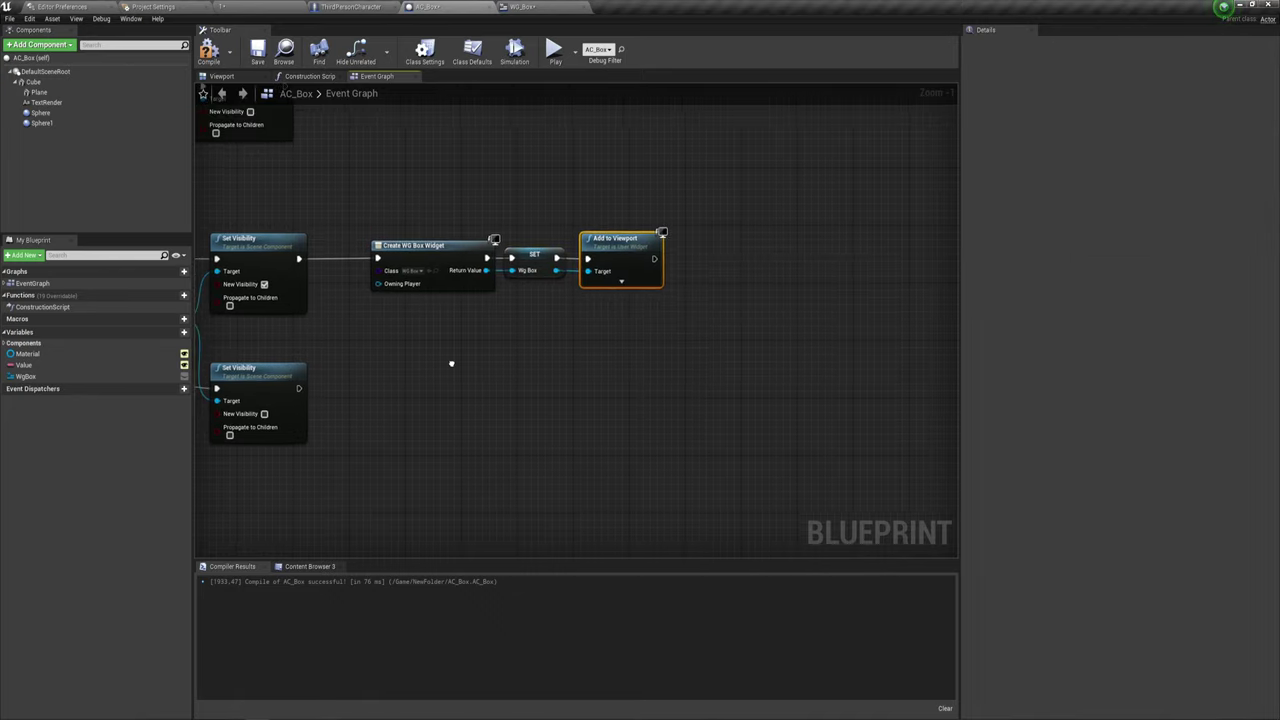
{"action": "right_click_drag", "start_coordinate": [451, 364], "coordinate": [575, 336]}
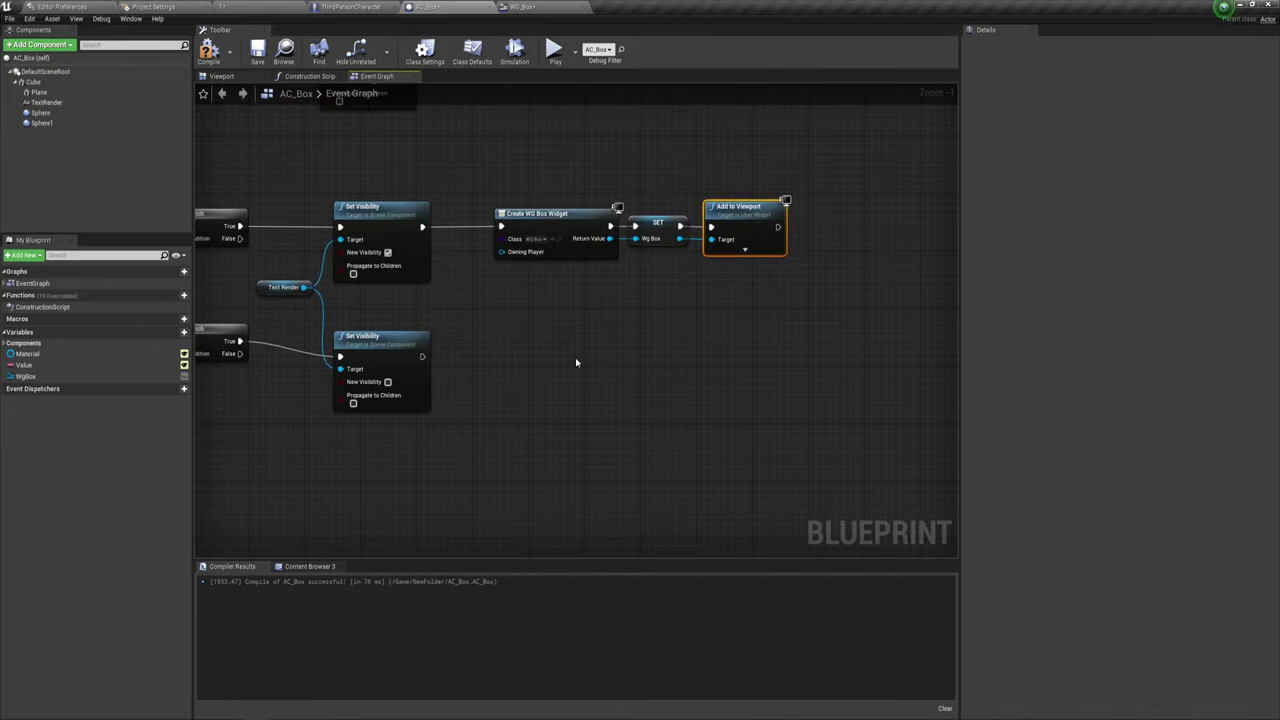
{"action": "right_click_drag", "start_coordinate": [600, 391], "coordinate": [577, 346]}
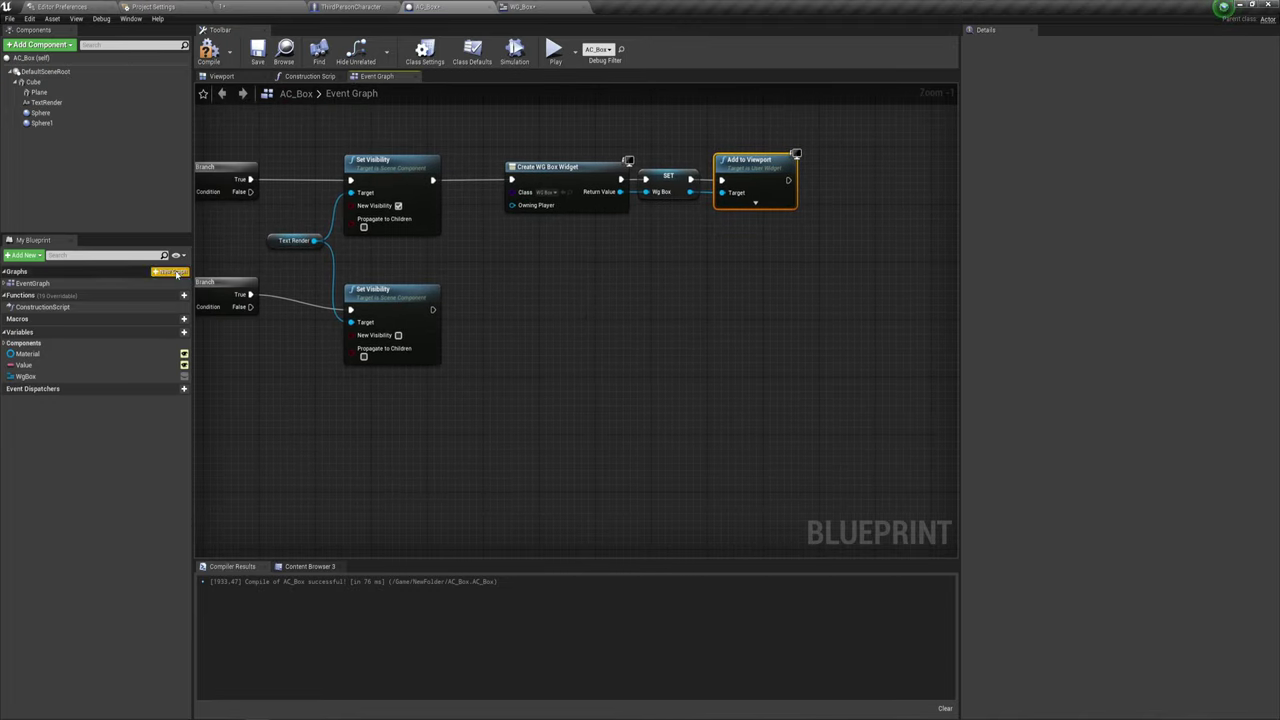
Place a WgBox getter and add a Remove from Parent node targeting it.
{"action": "left_click_drag", "start_coordinate": [25, 376], "coordinate": [467, 346]}
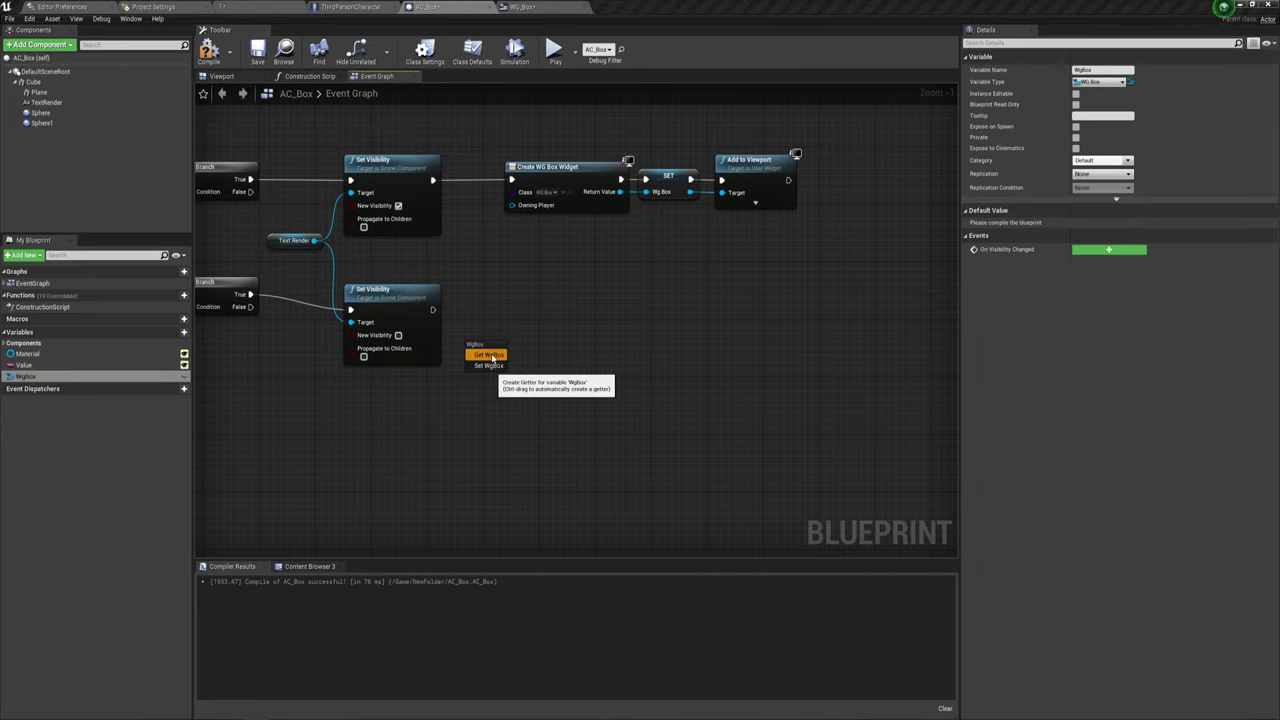
{"action": "left_click", "coordinate": [490, 357]}
{"action": "left_click_drag", "start_coordinate": [560, 299], "coordinate": [606, 287]}
{"action": "type", "text": "remo"}
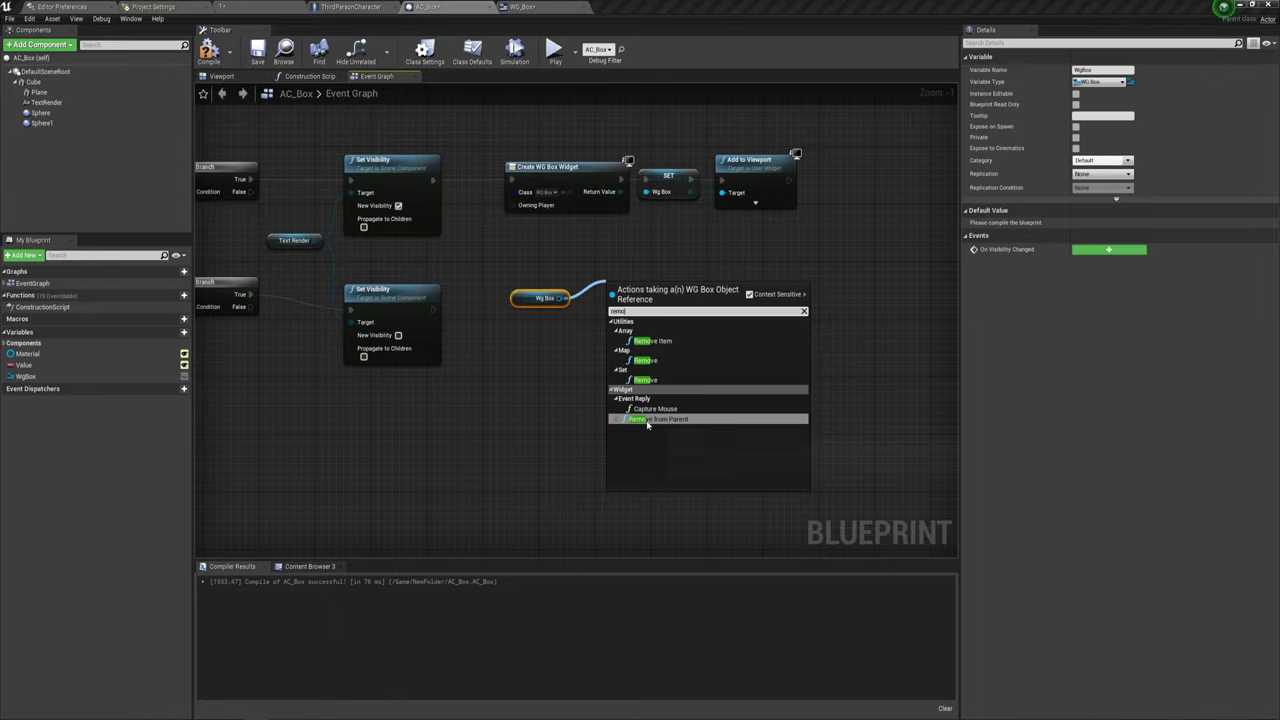
{"action": "left_click", "coordinate": [625, 418]}
{"action": "left_click_drag", "start_coordinate": [532, 299], "coordinate": [517, 320]}
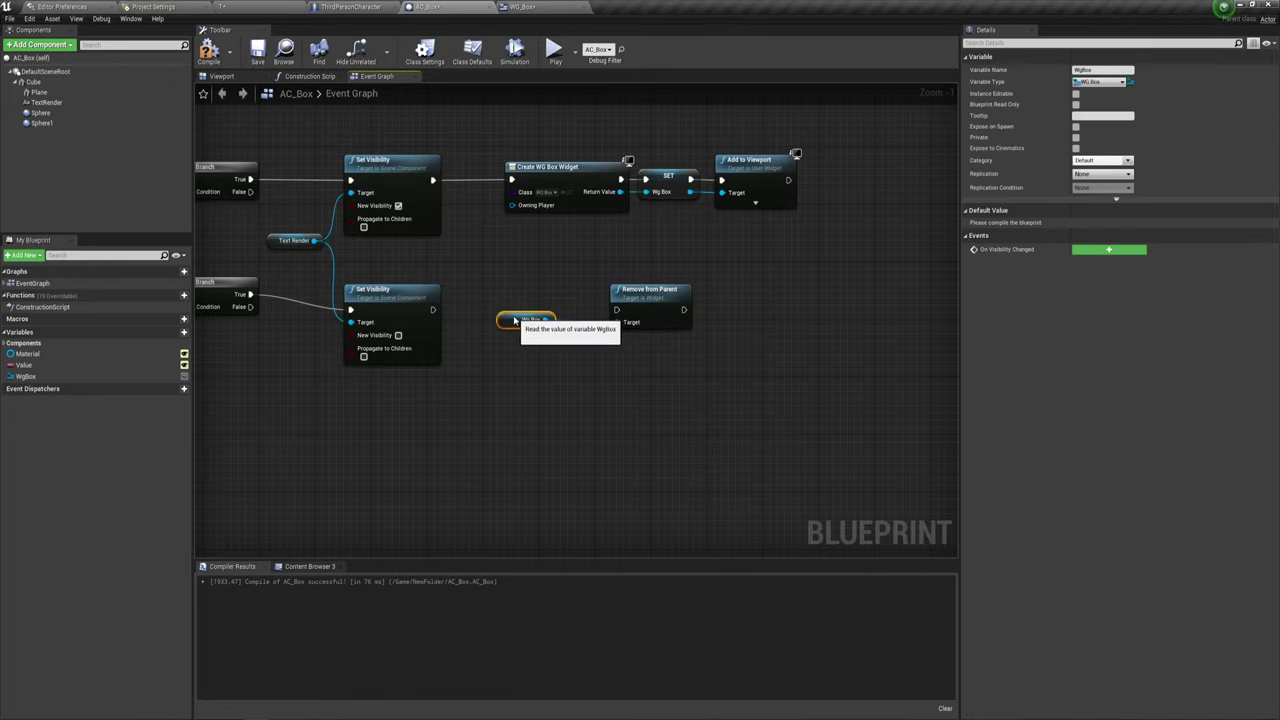
Run Remove from Parent after the visibility-off Set Visibility node.
{"action": "right_click_drag", "start_coordinate": [317, 370], "coordinate": [534, 366]}
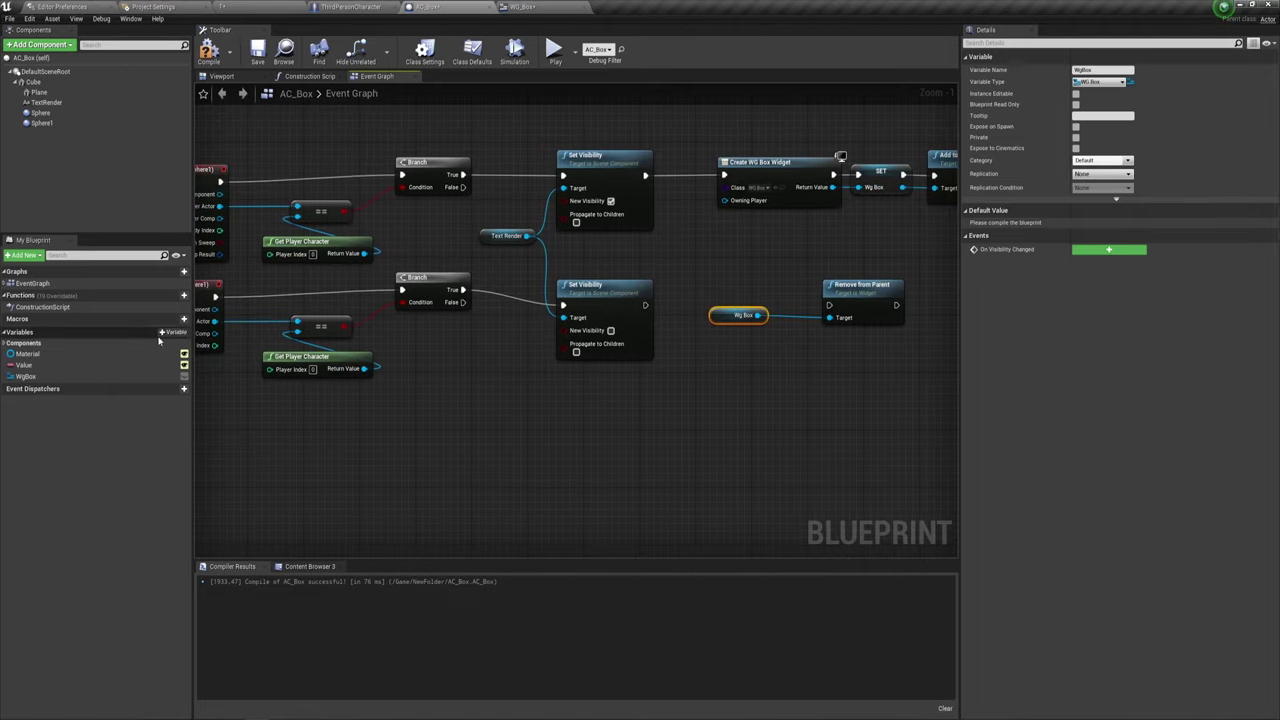
{"action": "right_click_drag", "start_coordinate": [706, 406], "coordinate": [538, 390]}
{"action": "mouse_move", "coordinate": [590, 336]}
{"action": "left_mouse_down"}
{"action": "mouse_move", "coordinate": [744, 270]}
{"action": "mouse_move", "coordinate": [641, 296]}
{"action": "left_mouse_up"}
{"action": "left_click_drag", "start_coordinate": [483, 298], "coordinate": [611, 313]}
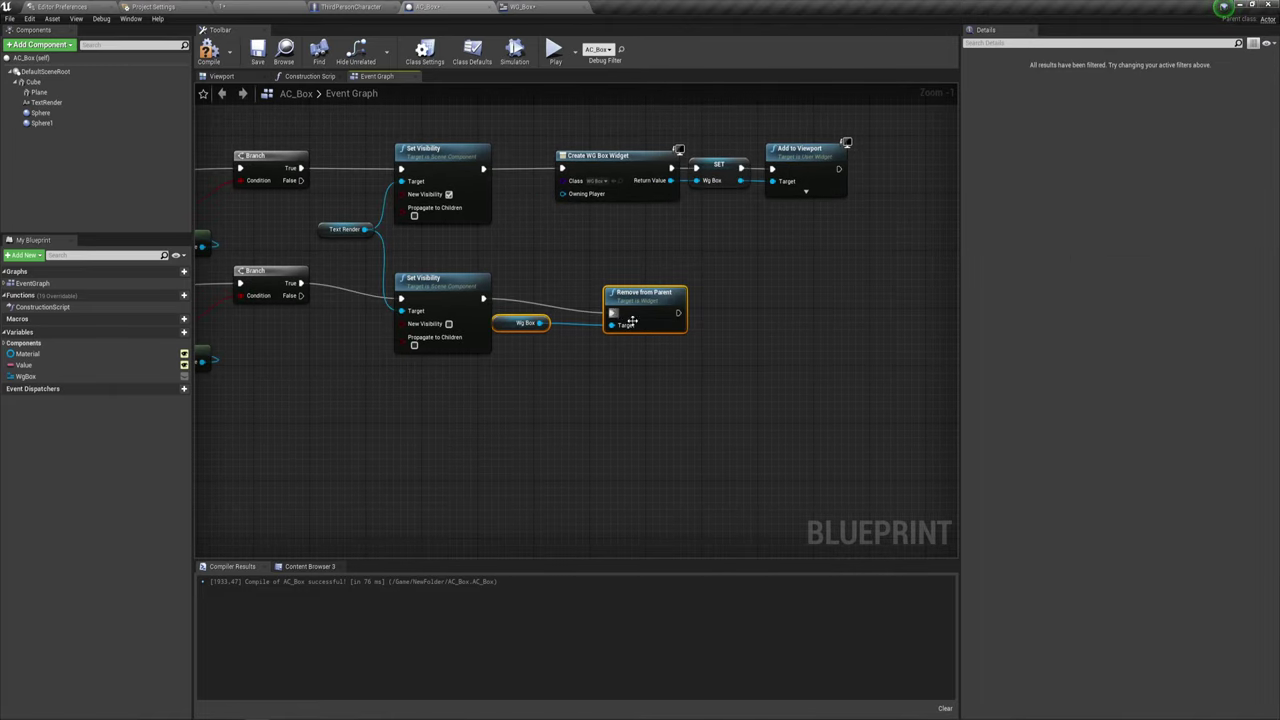
{"action": "right_click_drag", "start_coordinate": [771, 298], "coordinate": [529, 320]}
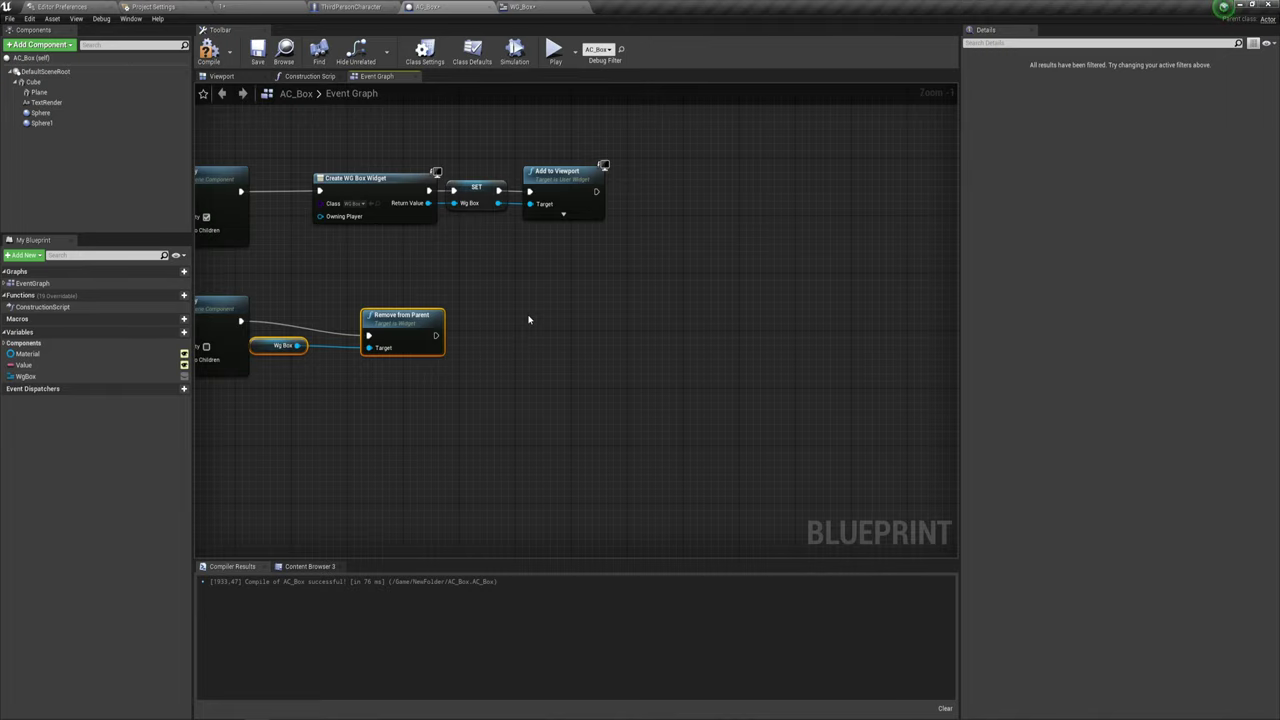
Review the finished graph, centring the lower node group and Add to Viewport.
{"action": "scroll", "coordinate": [505, 225], "scroll_direction": "down", "scroll_amount": 4}
{"action": "mouse_move", "coordinate": [572, 309]}
{"action": "right_mouse_down"}
{"action": "mouse_move", "coordinate": [686, 323]}
{"action": "mouse_move", "coordinate": [543, 321]}
{"action": "mouse_move", "coordinate": [658, 276]}
{"action": "right_mouse_up"}
{"action": "mouse_move", "coordinate": [277, 360]}
{"action": "left_mouse_down"}
{"action": "mouse_move", "coordinate": [731, 211]}
{"action": "mouse_move", "coordinate": [690, 318]}
{"action": "left_mouse_up"}
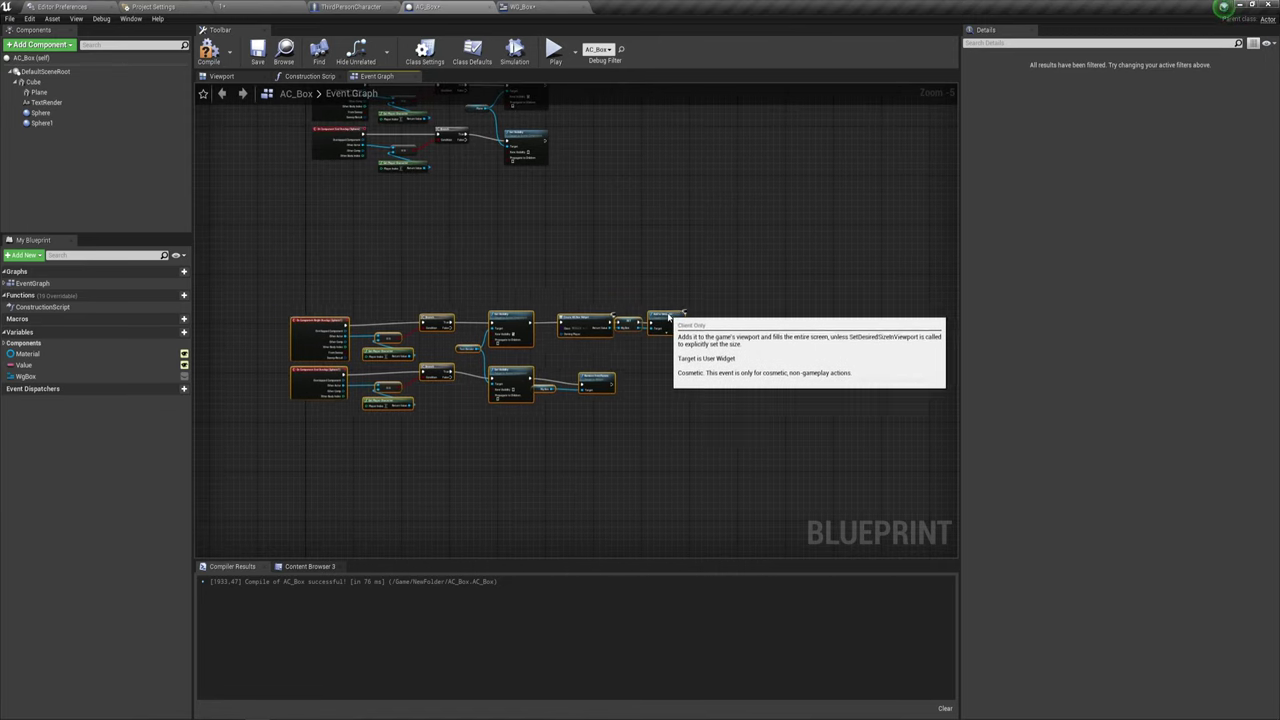
{"action": "scroll", "coordinate": [700, 300], "scroll_direction": "up", "scroll_amount": 3}
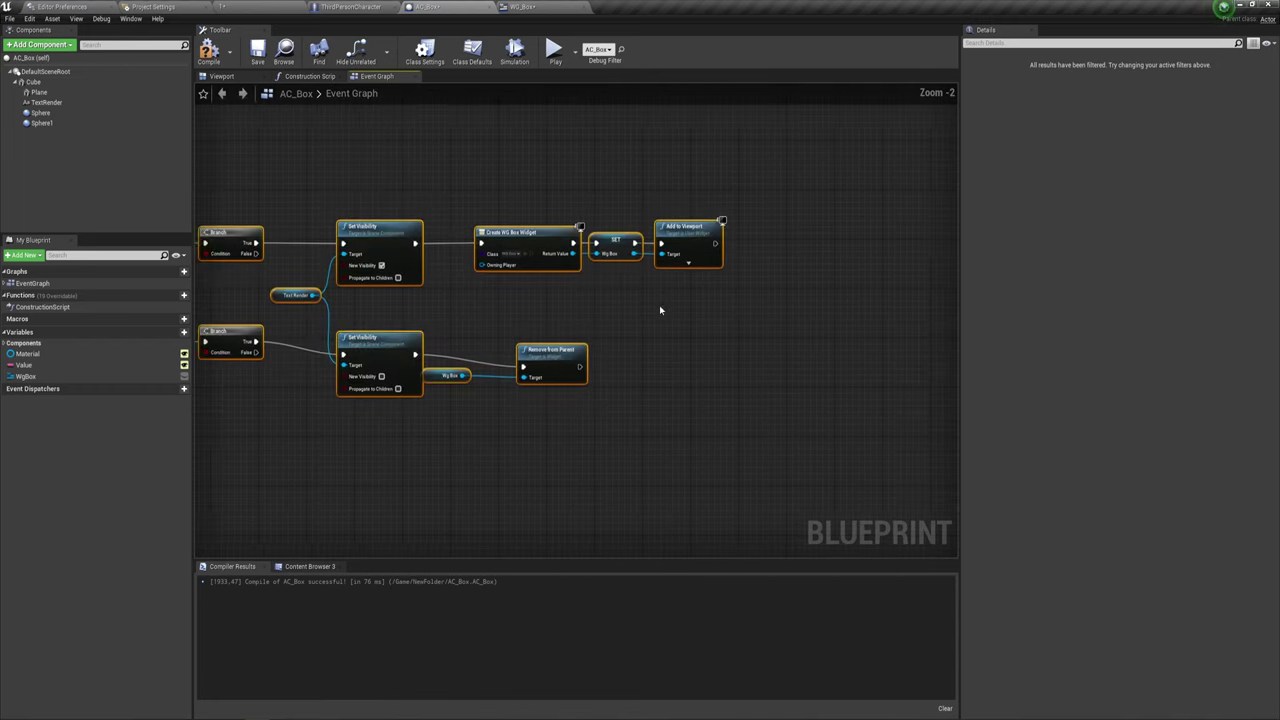
{"action": "right_click_drag", "start_coordinate": [746, 294], "coordinate": [829, 291]}
{"action": "scroll", "coordinate": [829, 291], "scroll_direction": "up", "scroll_amount": 1}
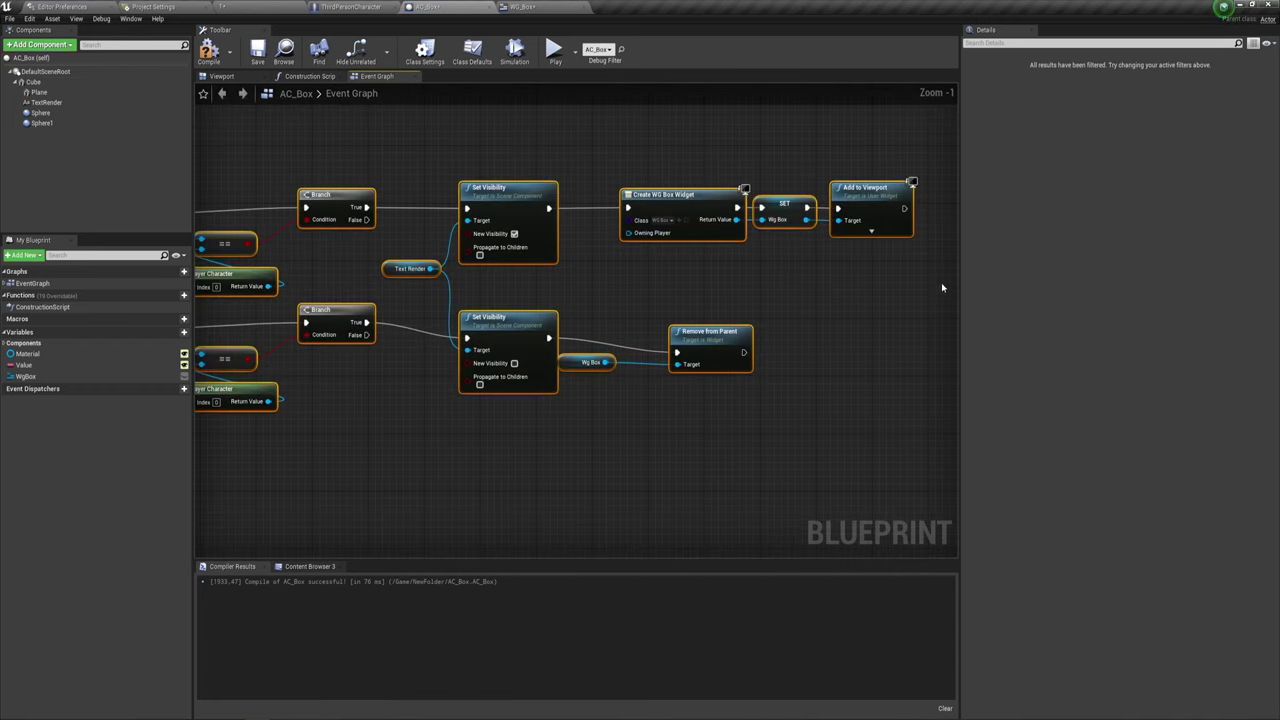
{"action": "left_click_drag", "start_coordinate": [959, 274], "coordinate": [1107, 274]}
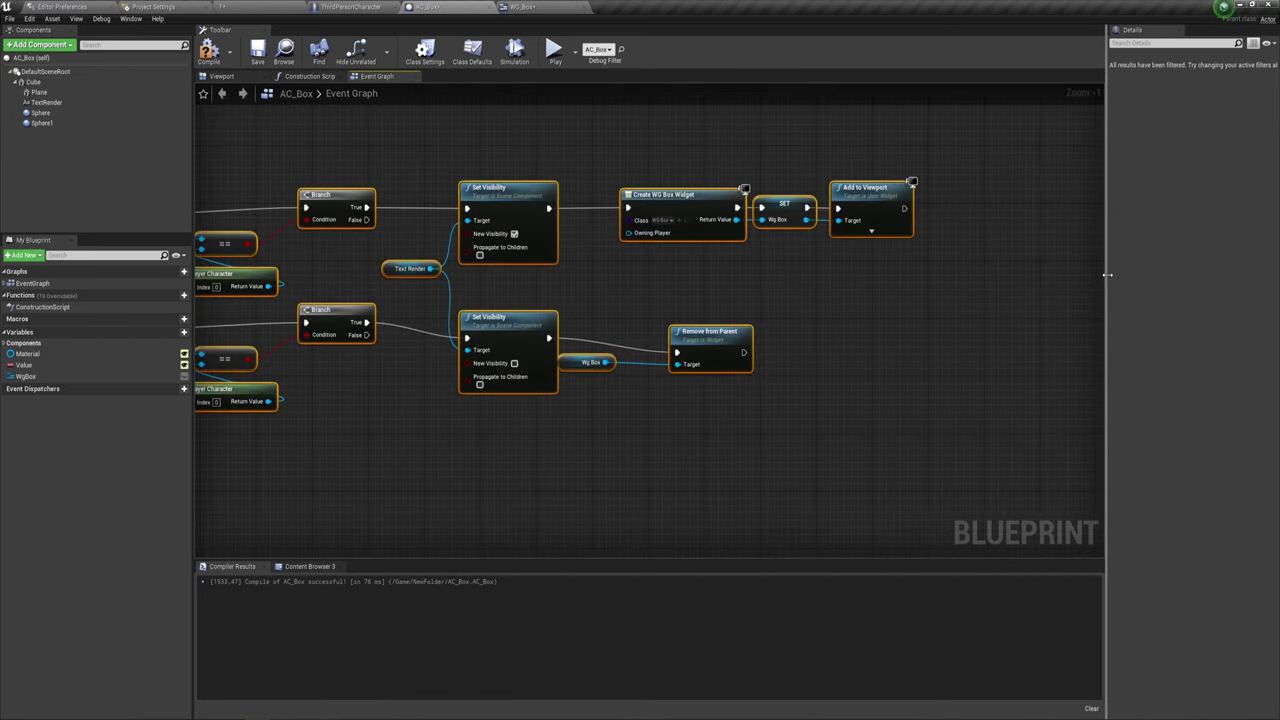
{"action": "right_click_drag", "start_coordinate": [920, 292], "coordinate": [751, 288]}
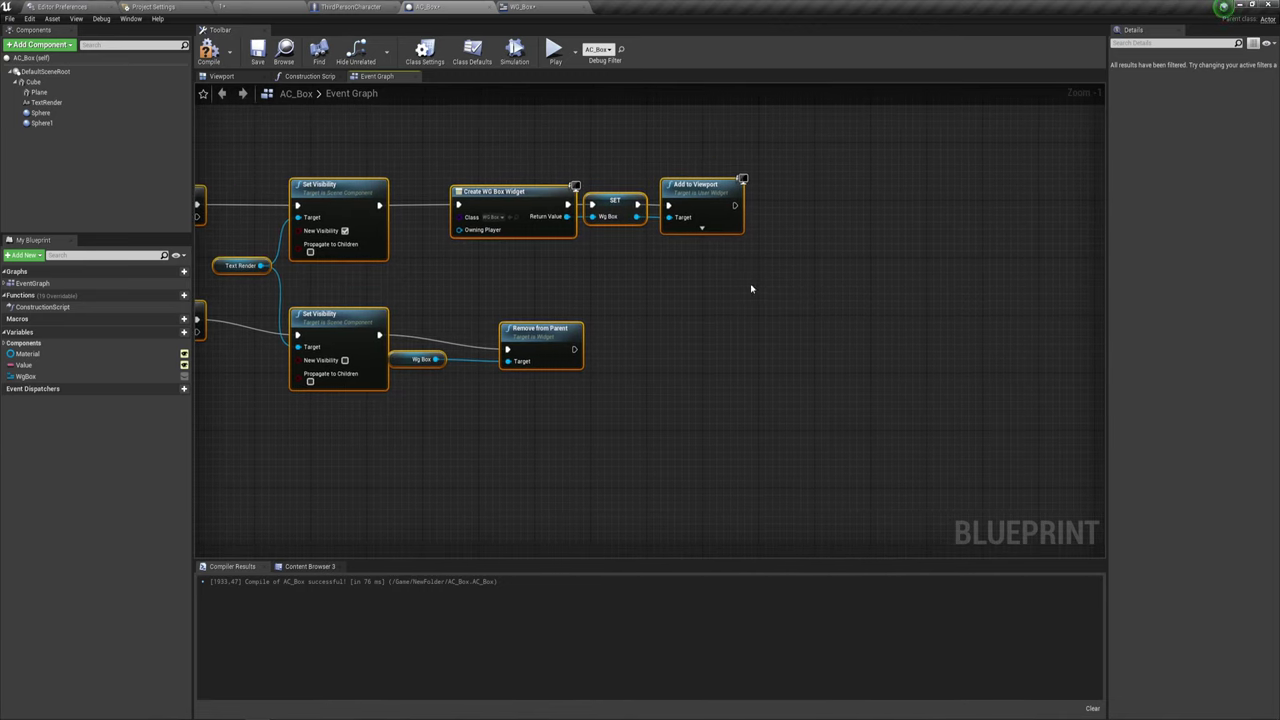
{"action": "right_click", "coordinate": [808, 214]}
{"action": "type", "text": "gate"}
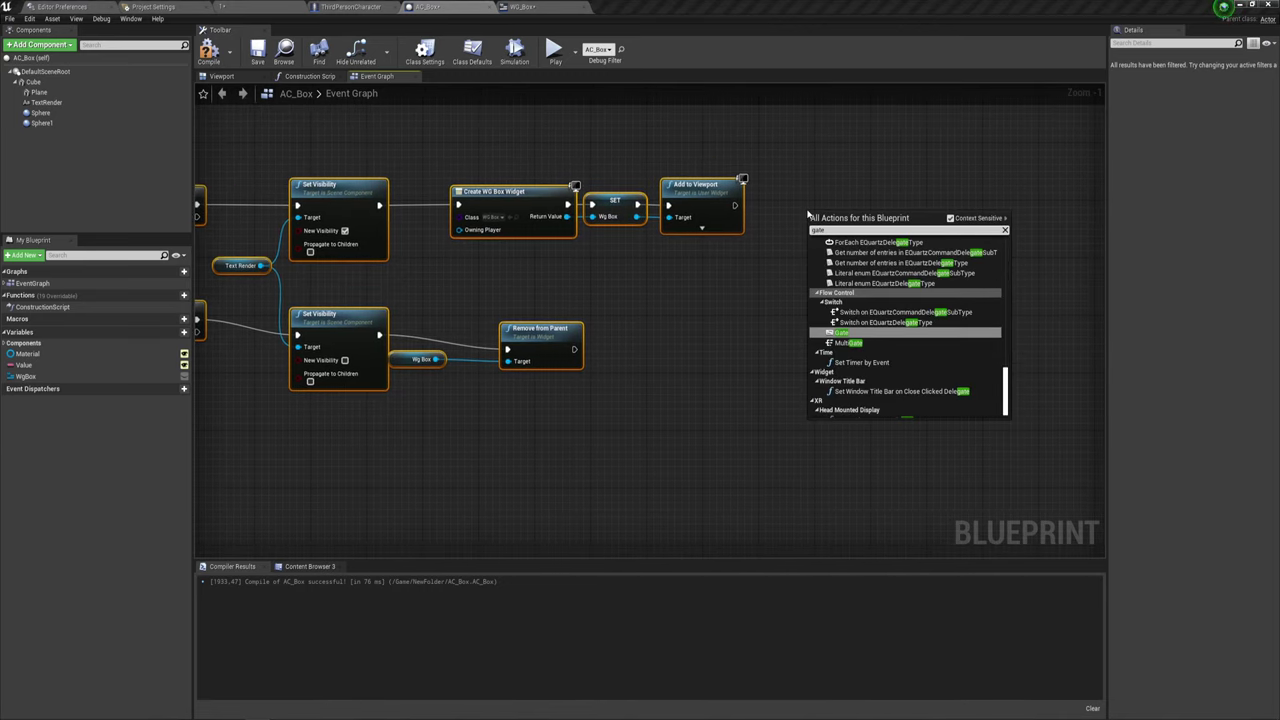
{"action": "left_click", "coordinate": [843, 331]}
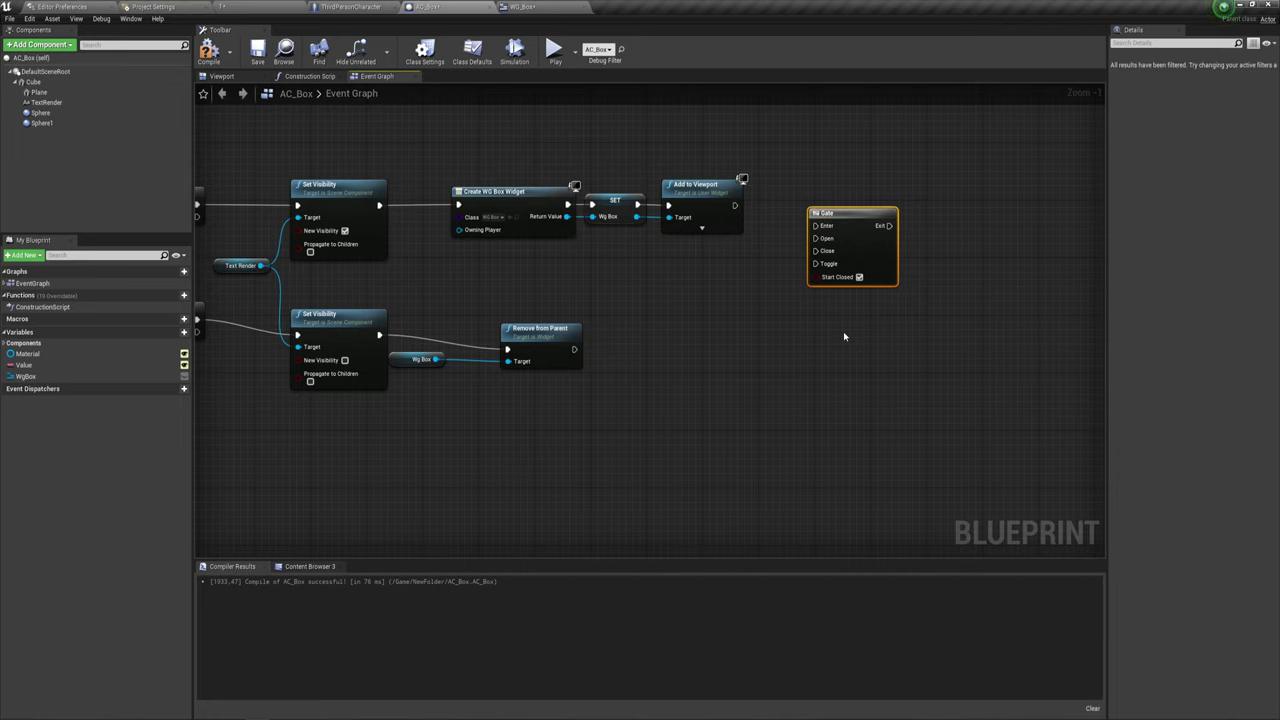
{"action": "right_click_drag", "start_coordinate": [843, 331], "coordinate": [749, 330]}
{"action": "left_click_drag", "start_coordinate": [752, 232], "coordinate": [836, 218]}
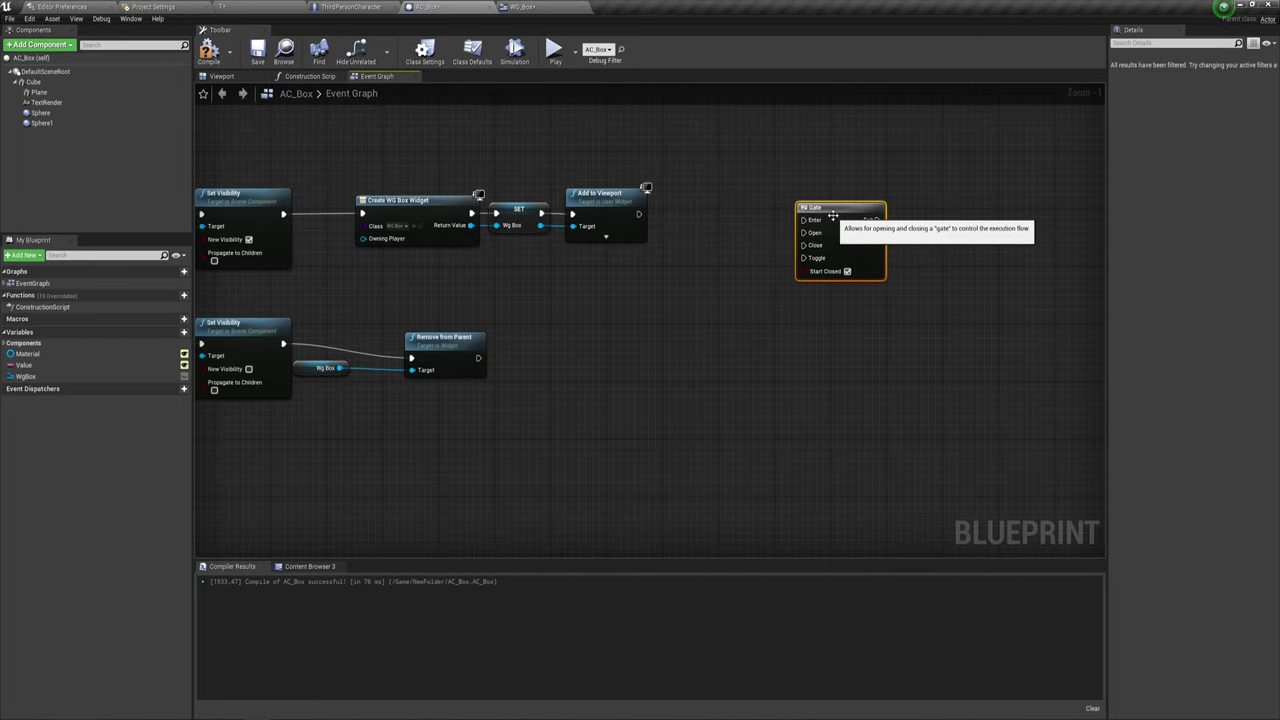
{"action": "left_click_drag", "start_coordinate": [637, 215], "coordinate": [803, 232]}
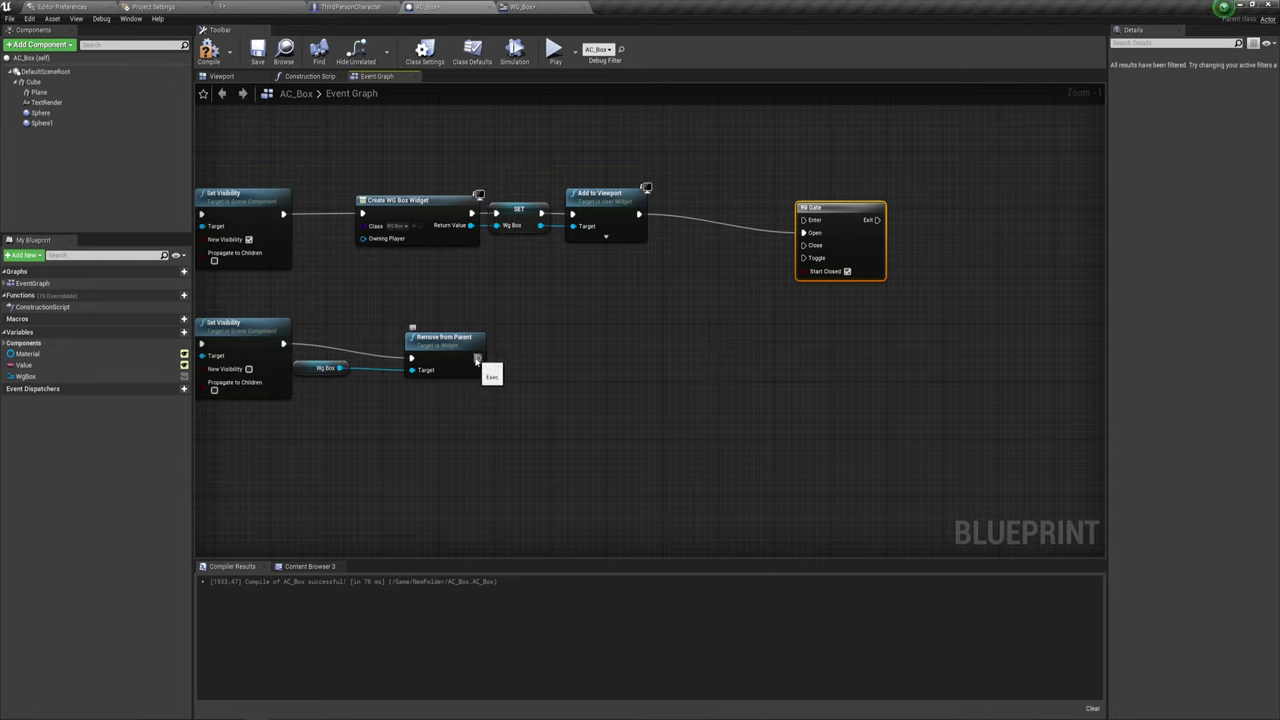
{"action": "mouse_move", "coordinate": [478, 357]}
{"action": "left_mouse_down"}
{"action": "mouse_move", "coordinate": [810, 250]}
{"action": "mouse_move", "coordinate": [835, 198]}
{"action": "left_mouse_up"}
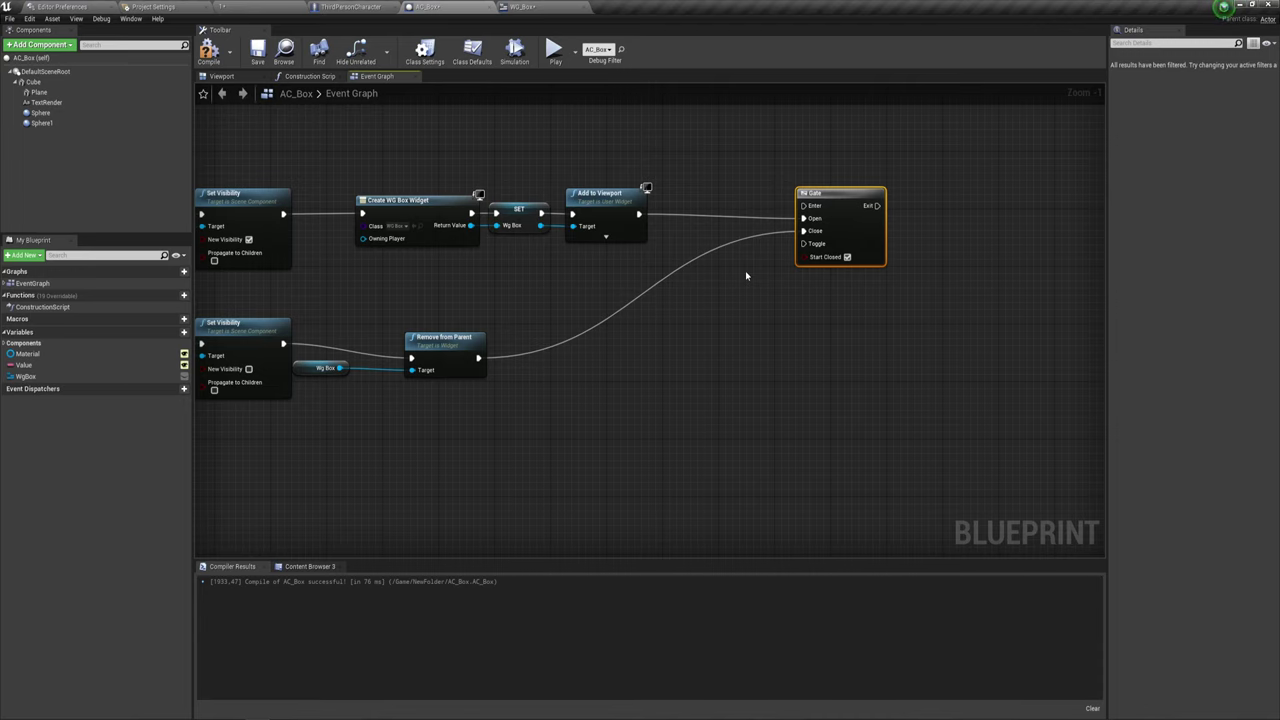
{"action": "right_click_drag", "start_coordinate": [746, 275], "coordinate": [871, 294]}
{"action": "scroll", "coordinate": [714, 317], "scroll_direction": "down", "scroll_amount": 1}
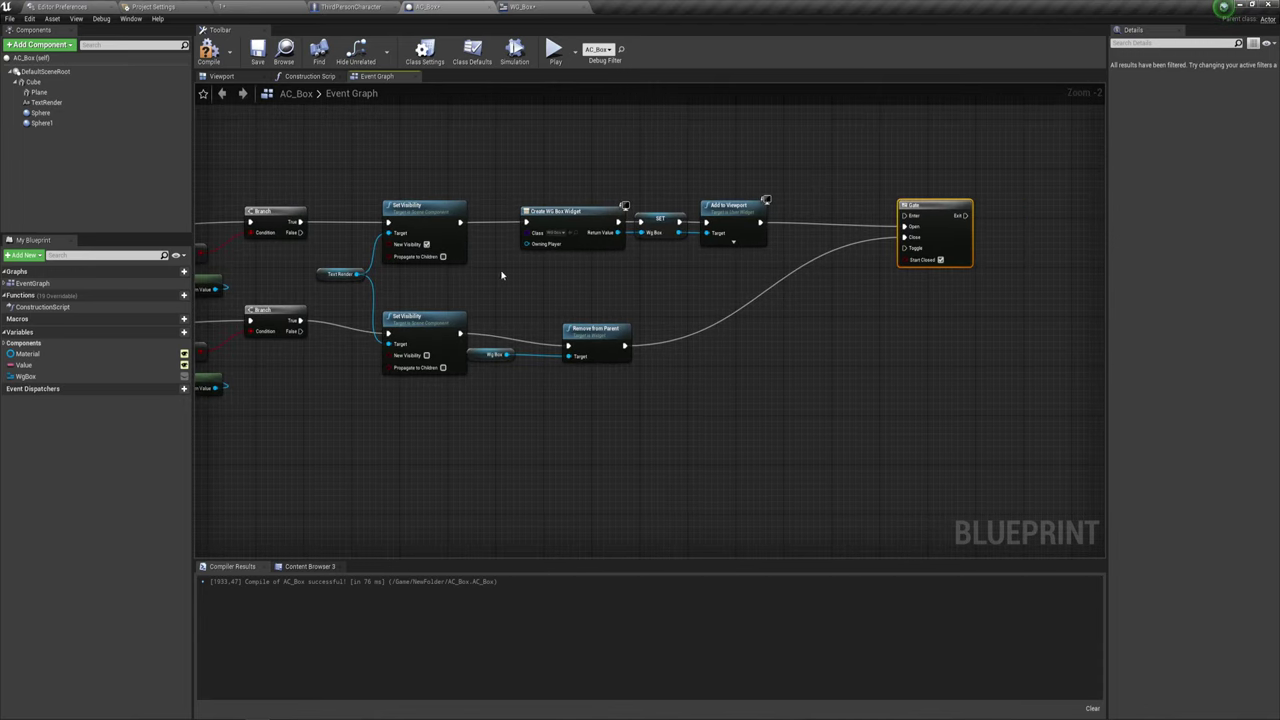
{"action": "left_click_drag", "start_coordinate": [280, 281], "coordinate": [782, 197]}
{"action": "right_click_drag", "start_coordinate": [796, 247], "coordinate": [616, 250]}
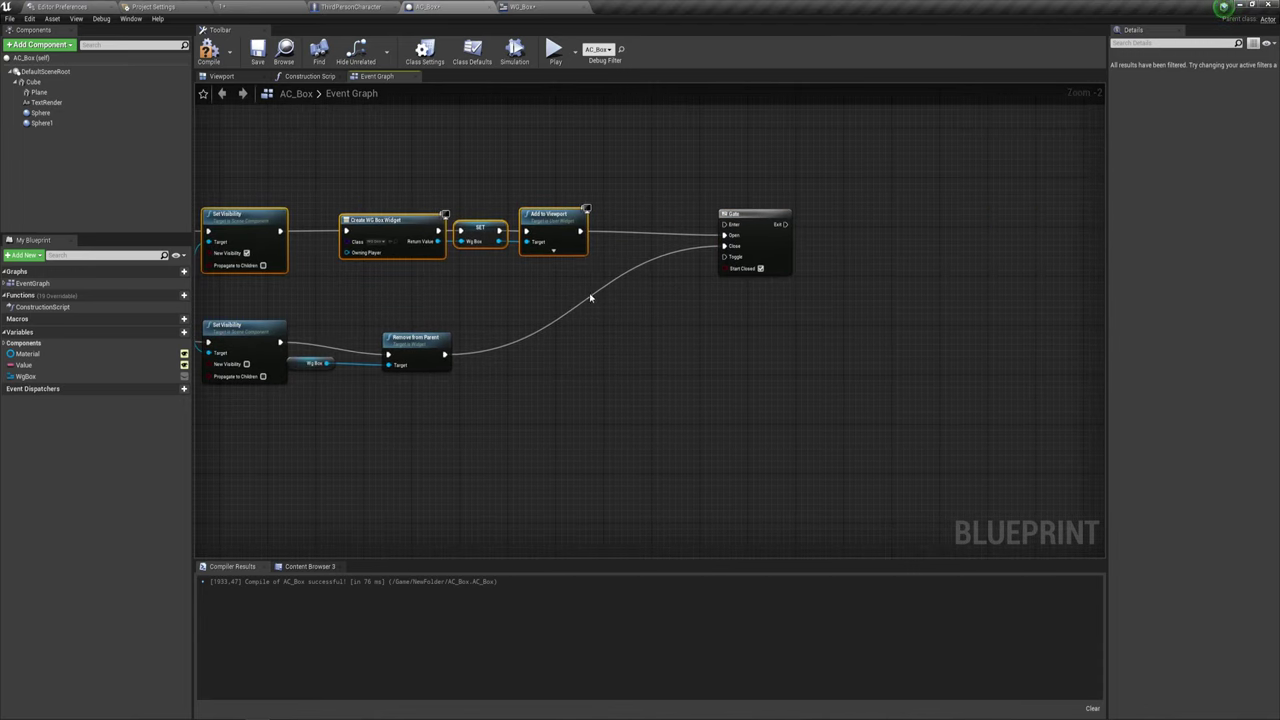
{"action": "scroll", "coordinate": [689, 240], "scroll_direction": "up", "scroll_amount": 2}
{"action": "right_click_drag", "start_coordinate": [714, 280], "coordinate": [801, 247]}
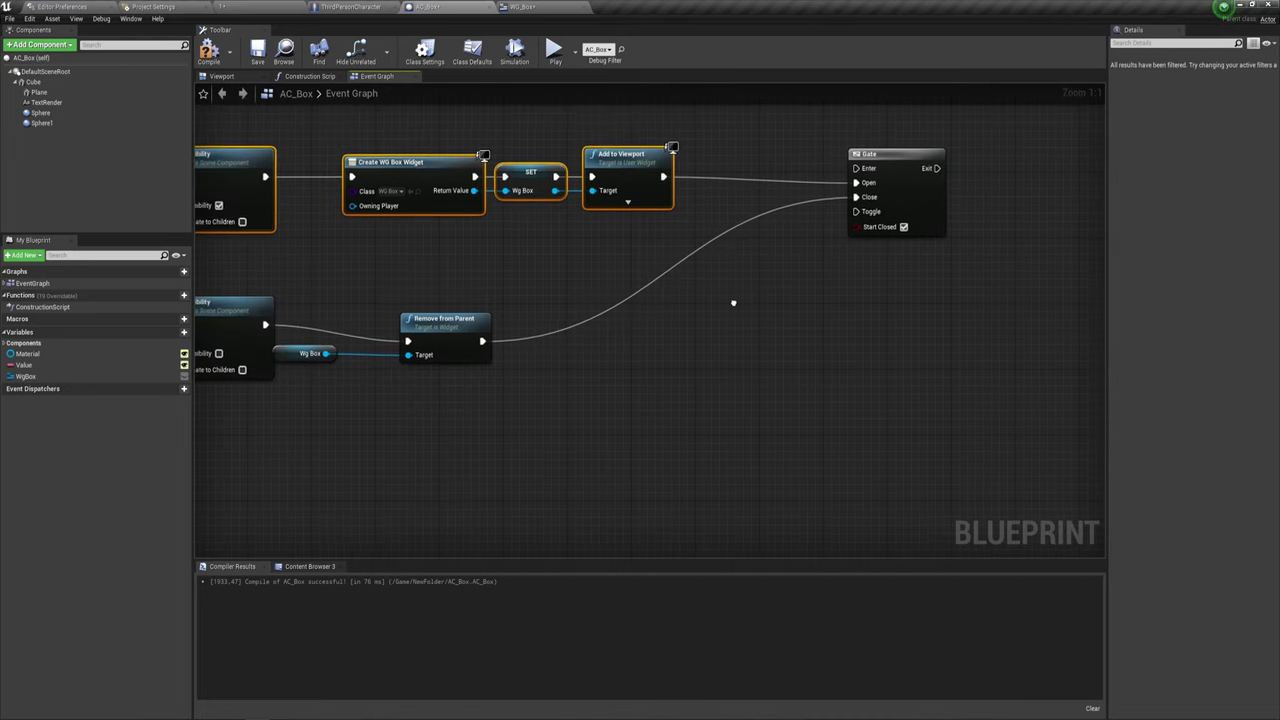
{"action": "left_click_drag", "start_coordinate": [226, 392], "coordinate": [482, 279]}
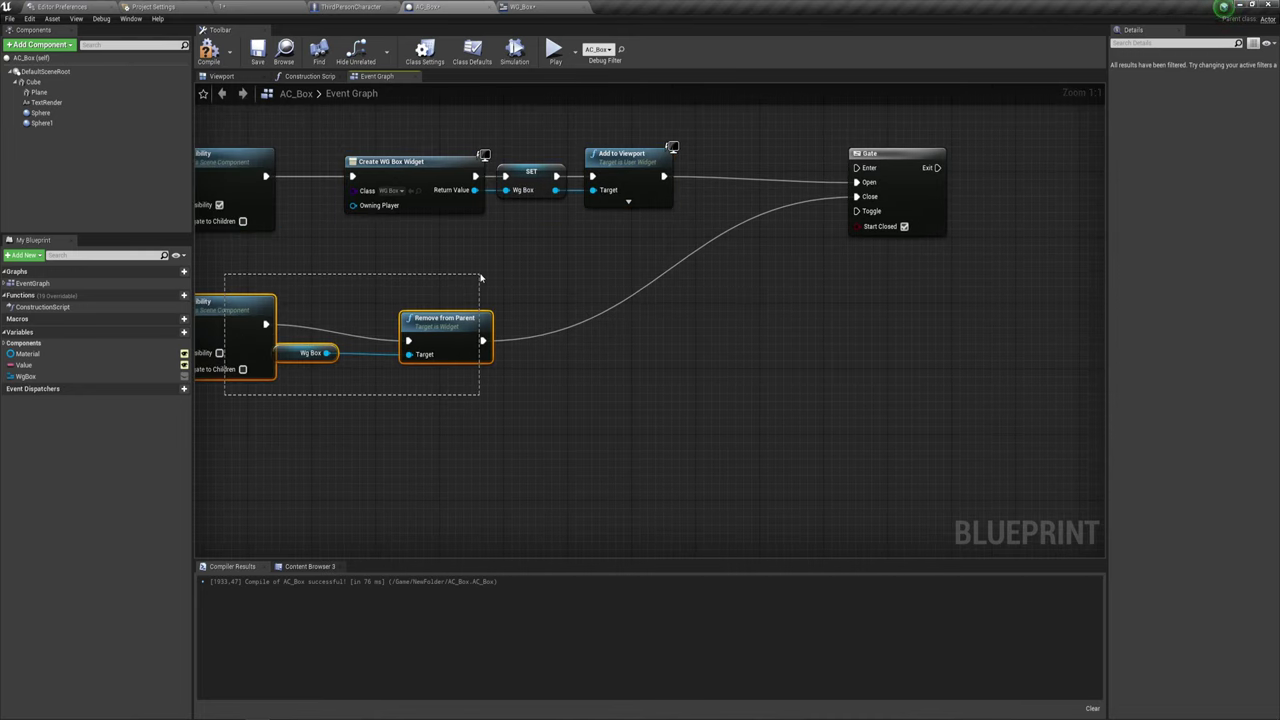
{"action": "right_click_drag", "start_coordinate": [875, 205], "coordinate": [847, 281]}
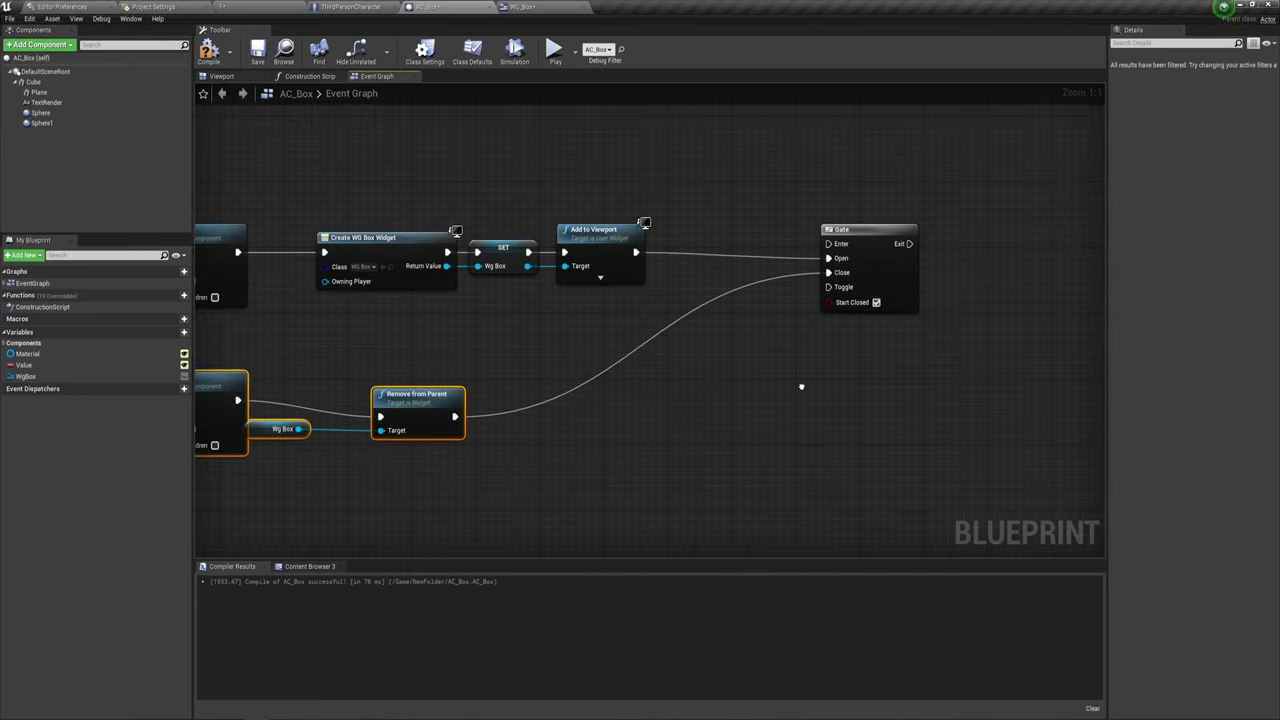
{"action": "left_click", "coordinate": [866, 237]}
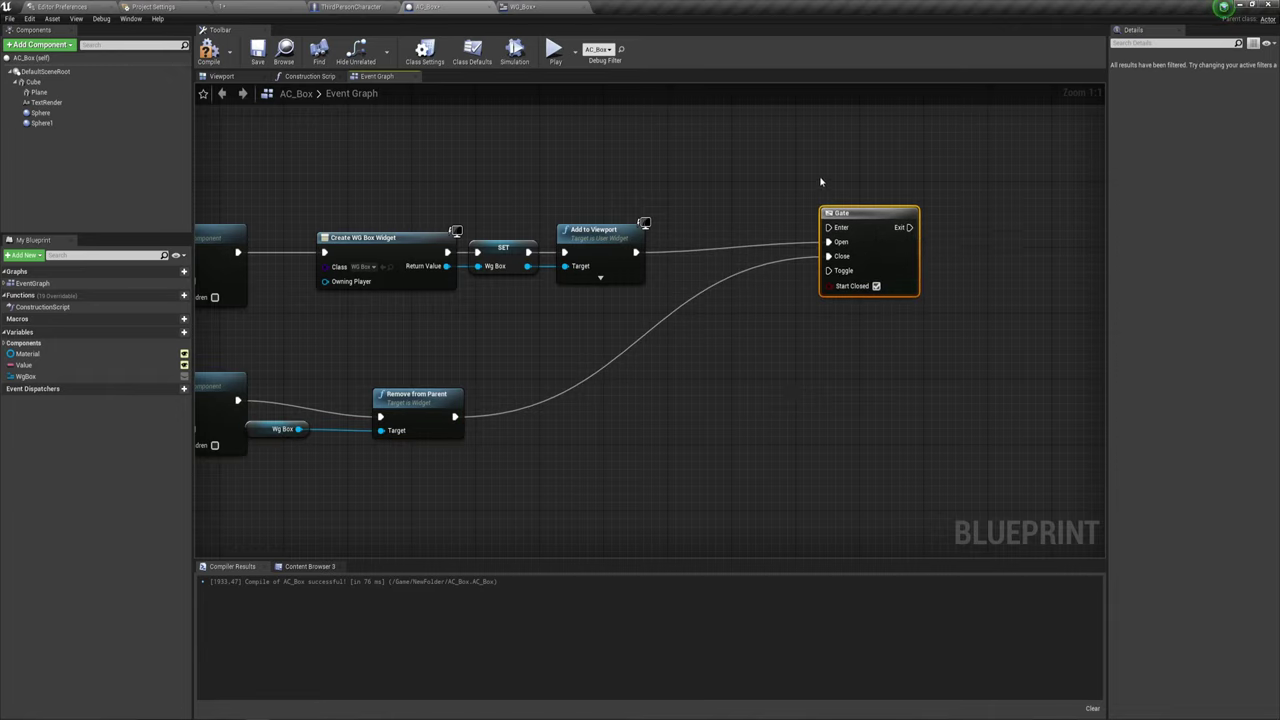
{"action": "left_click_drag", "start_coordinate": [801, 205], "coordinate": [1006, 418]}
{"action": "left_click", "coordinate": [910, 354]}
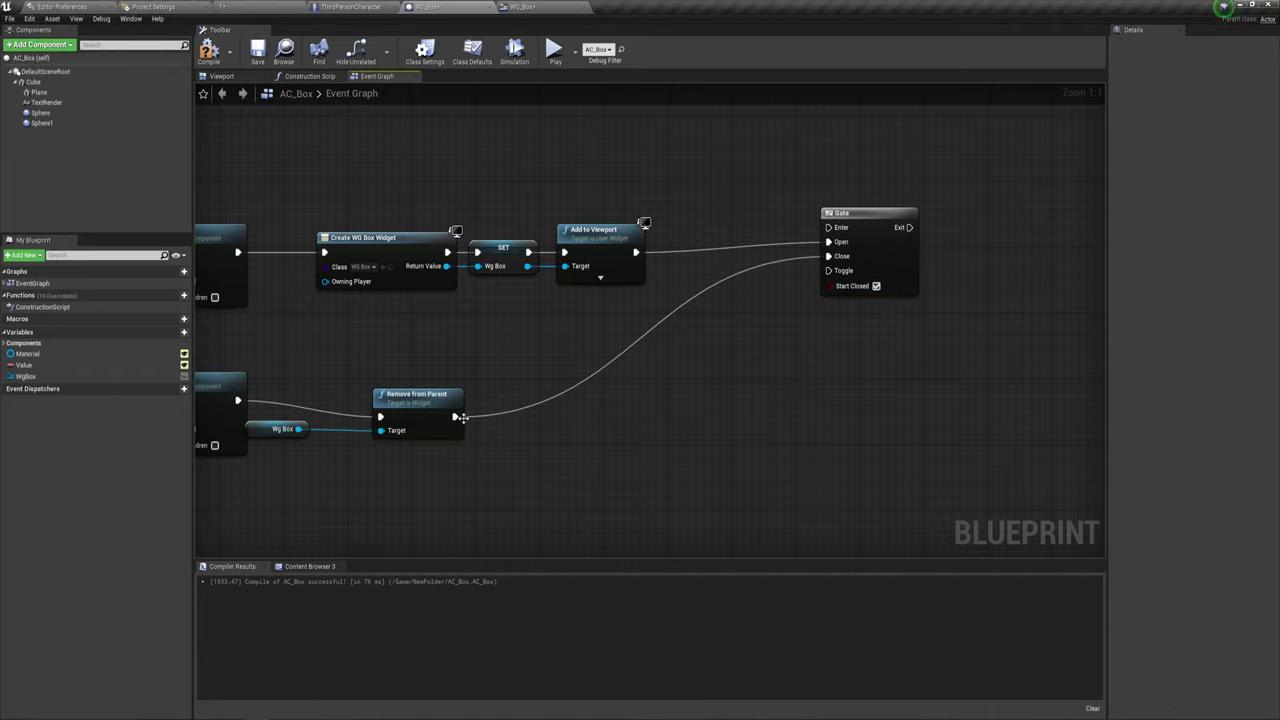
{"action": "right_click_drag", "start_coordinate": [747, 239], "coordinate": [767, 301]}
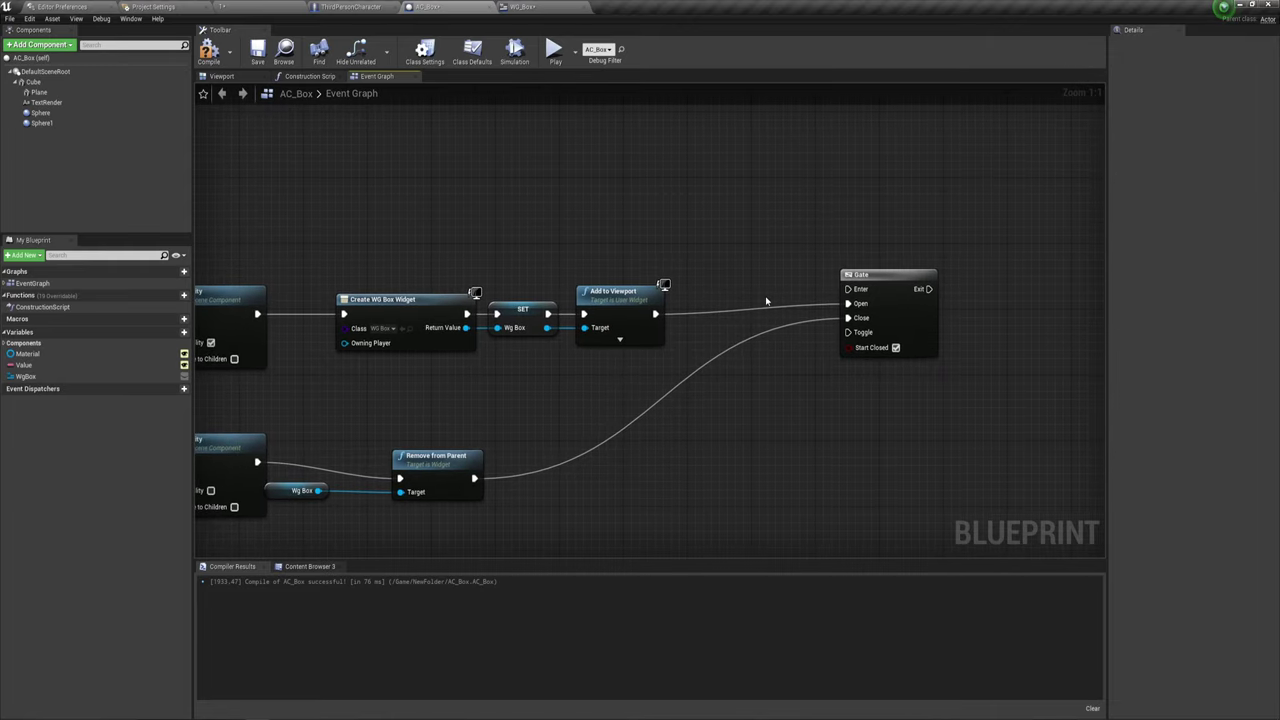
{"action": "mouse_move", "coordinate": [847, 289]}
{"action": "left_mouse_down"}
{"action": "mouse_move", "coordinate": [620, 193]}
{"action": "mouse_move", "coordinate": [511, 176]}
{"action": "left_mouse_up"}
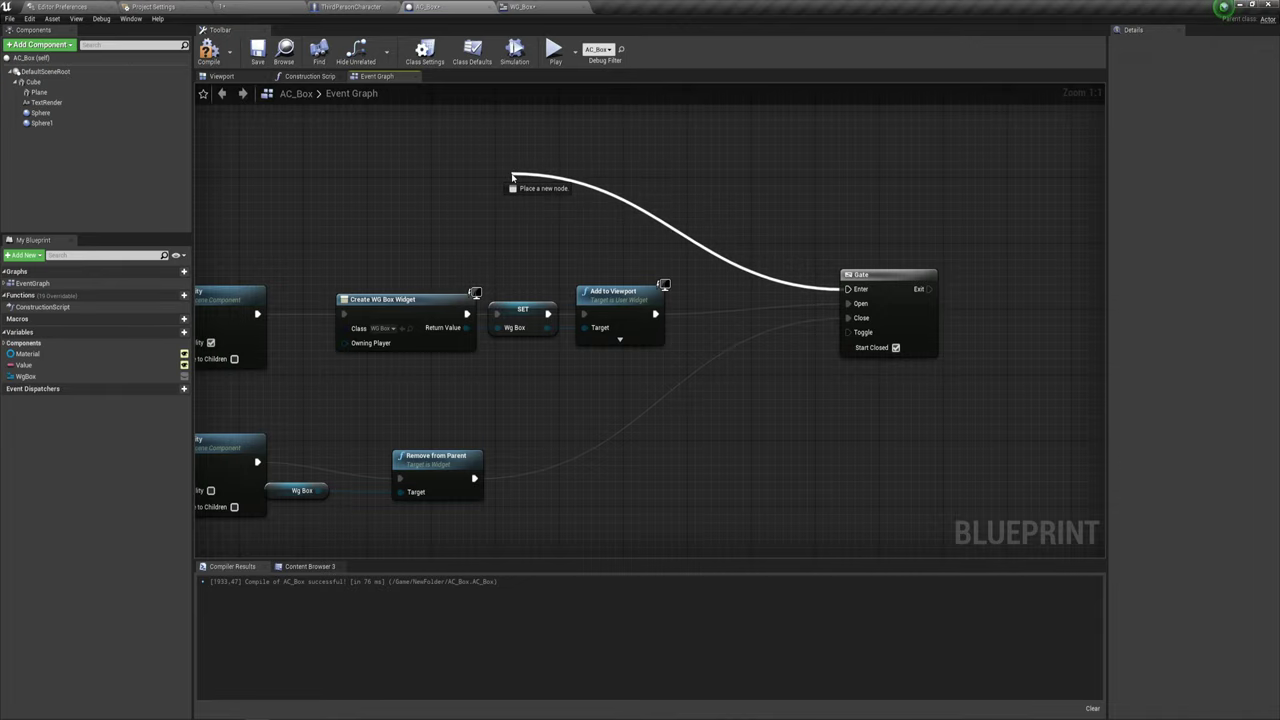
{"action": "left_click_drag", "start_coordinate": [513, 176], "coordinate": [513, 176]}
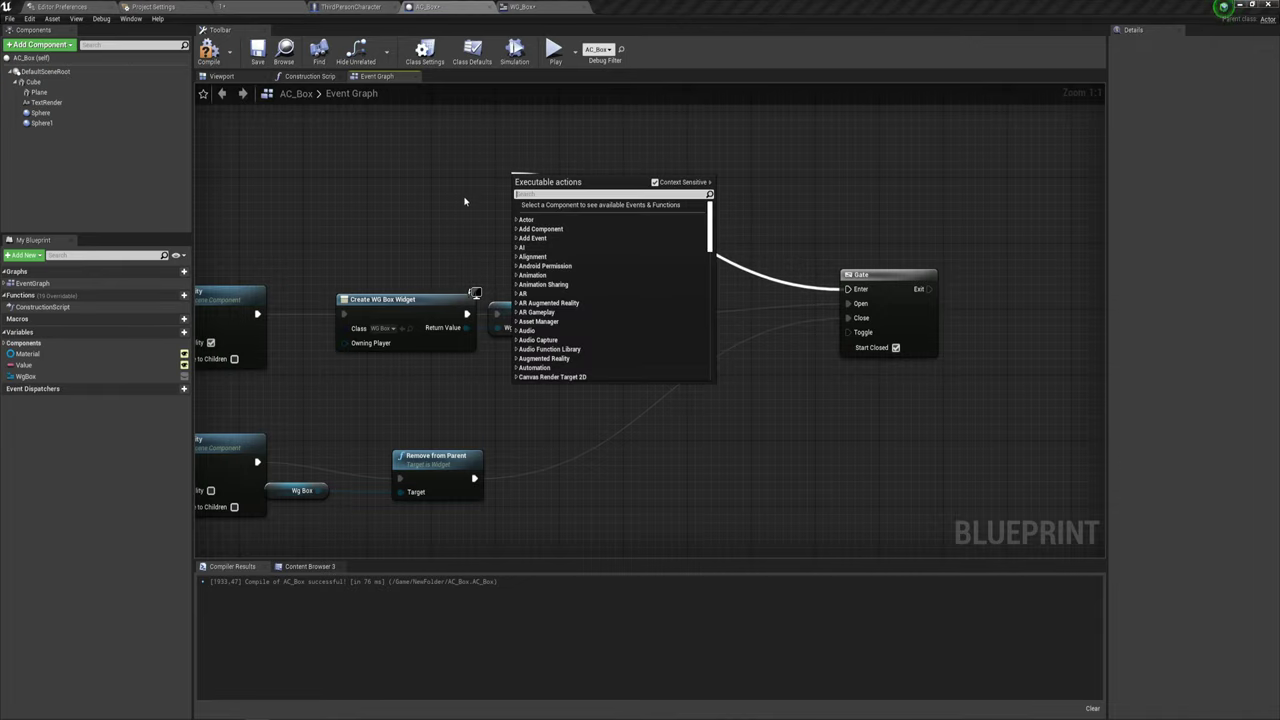
{"action": "right_click_drag", "start_coordinate": [482, 214], "coordinate": [670, 314]}
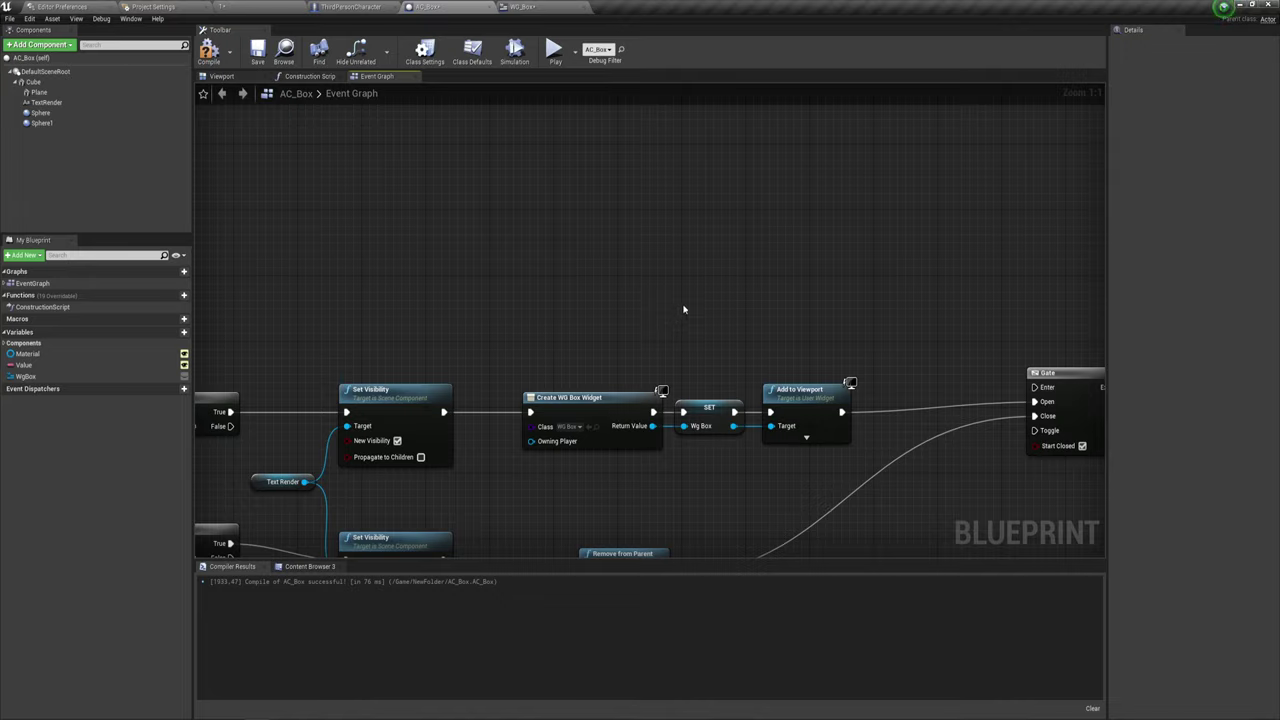
In Project Settings > Engine > Input, add a new action mapping named InterBox.
{"action": "left_click", "coordinate": [170, 7]}
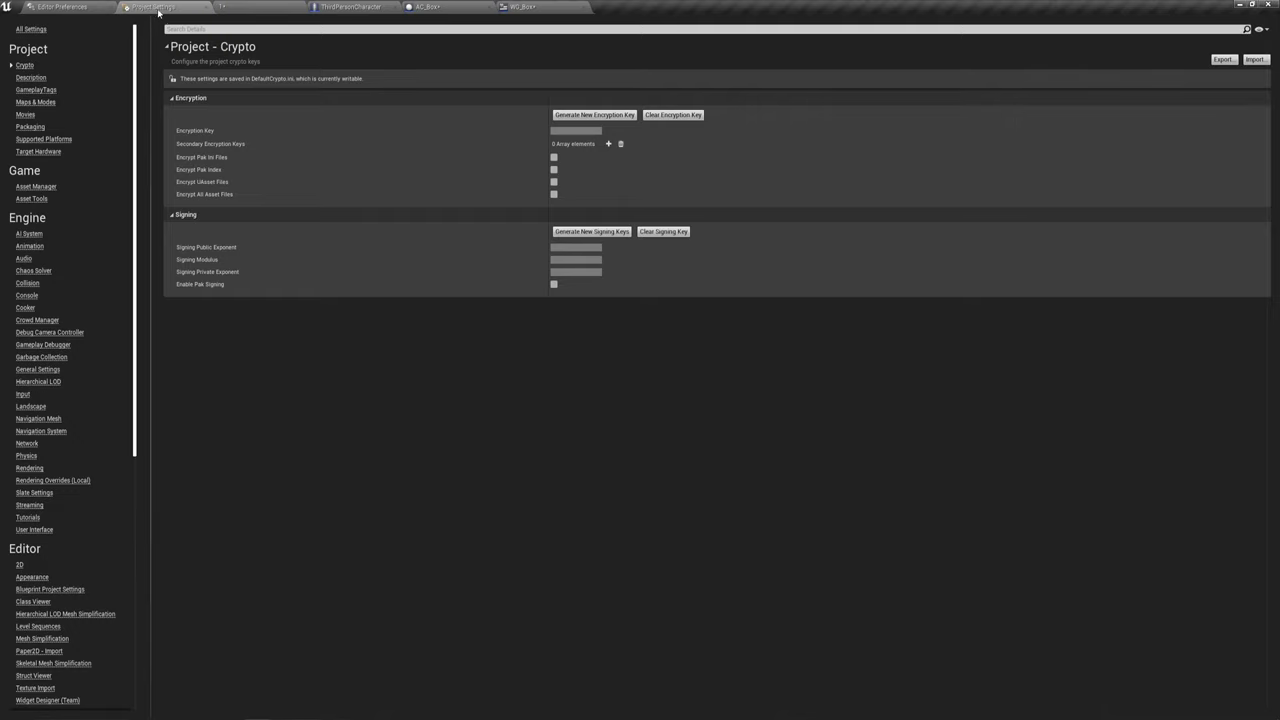
{"action": "left_click", "coordinate": [22, 394]}
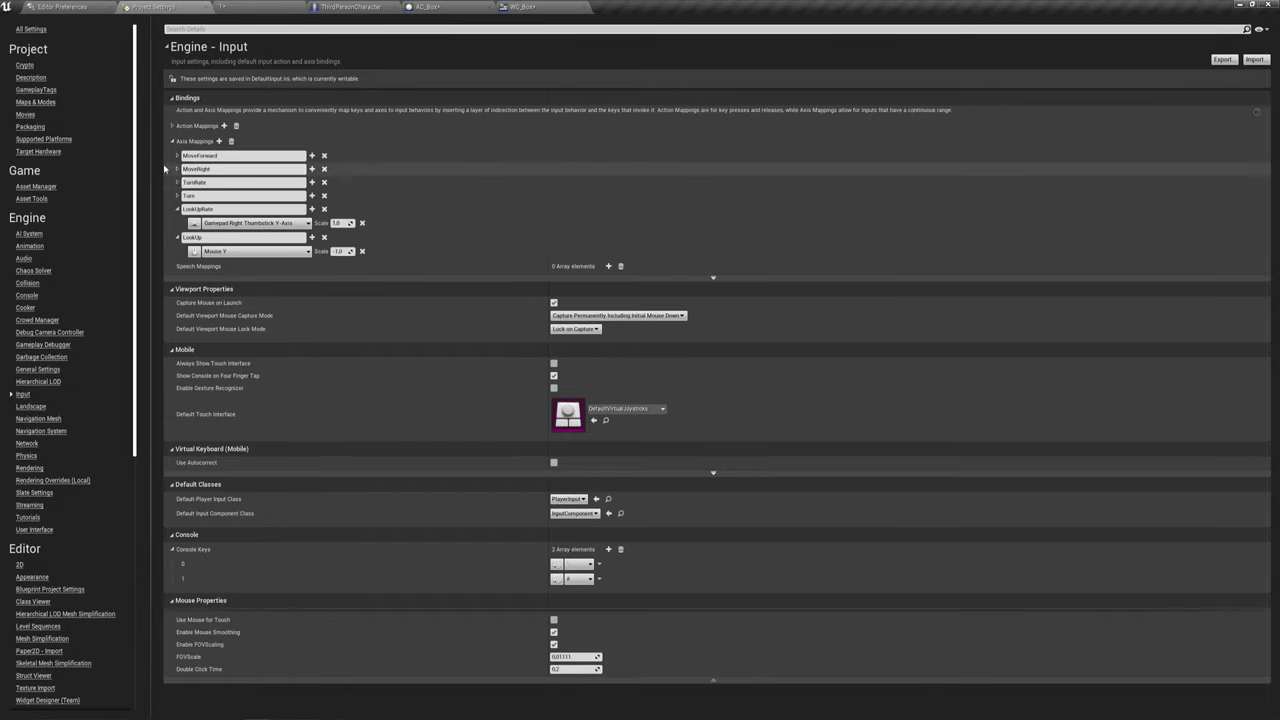
{"action": "left_click", "coordinate": [176, 128]}
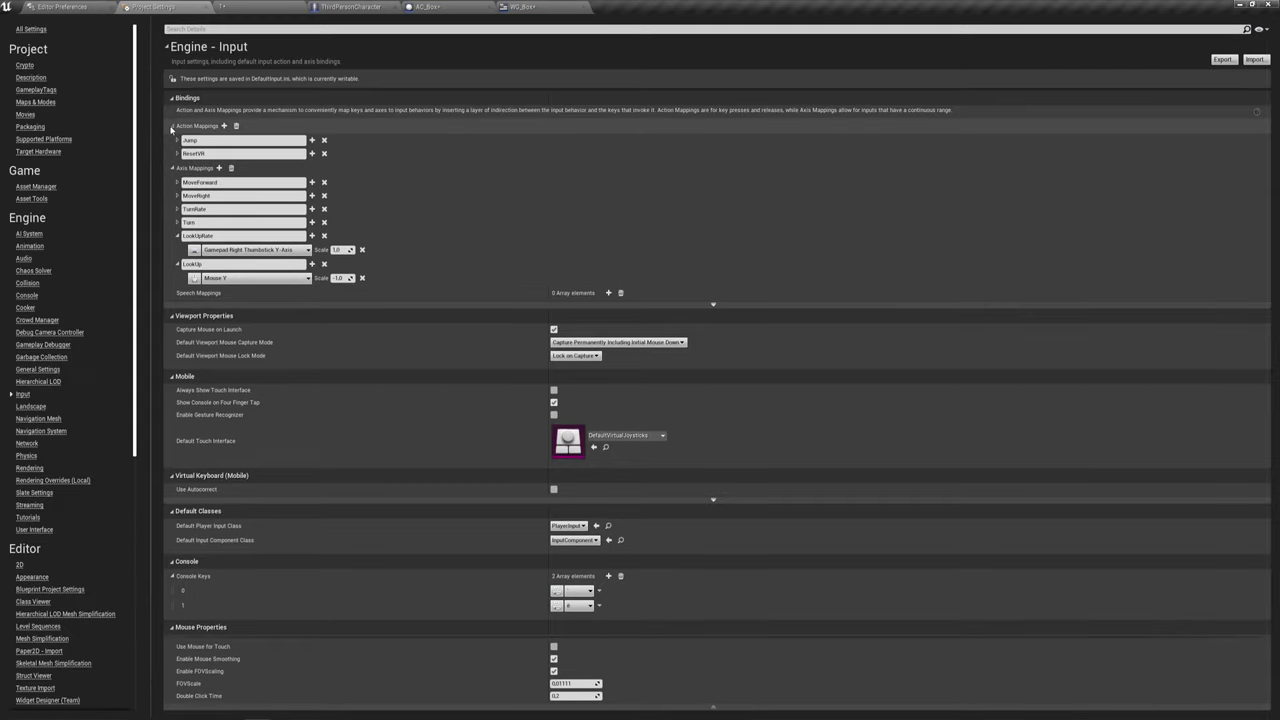
{"action": "left_click", "coordinate": [224, 127]}
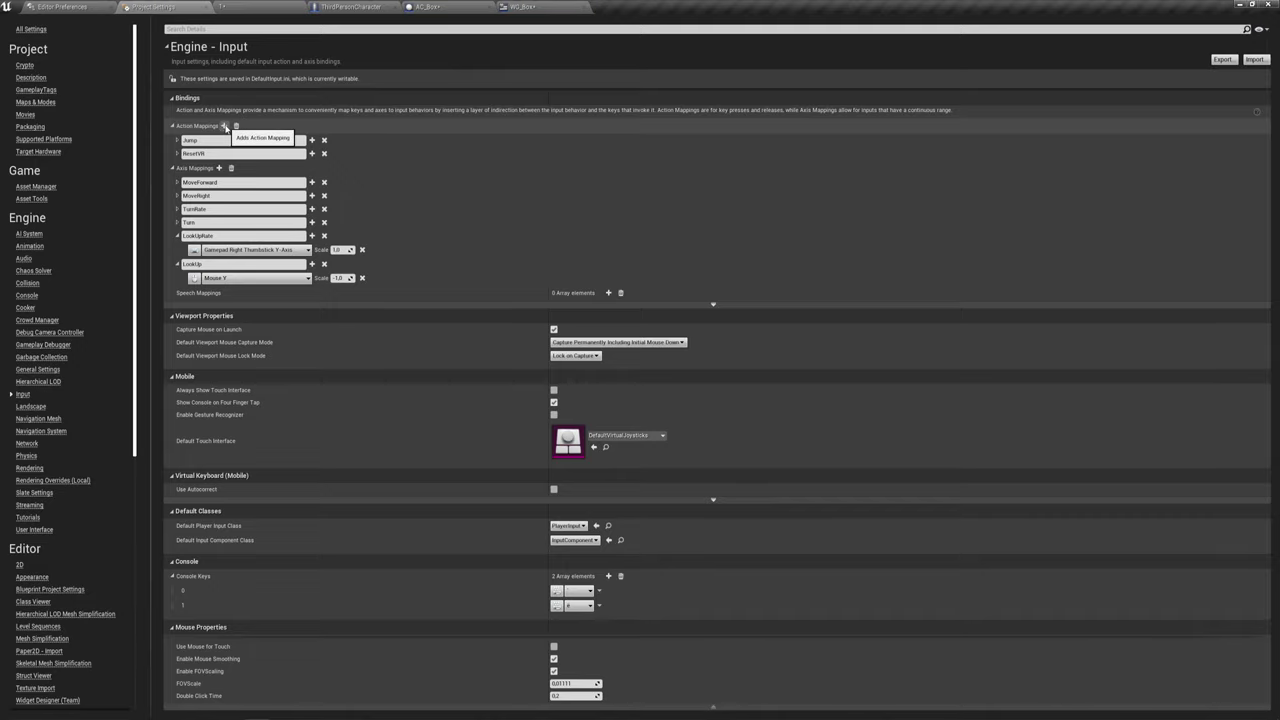
{"action": "left_click", "coordinate": [224, 127]}
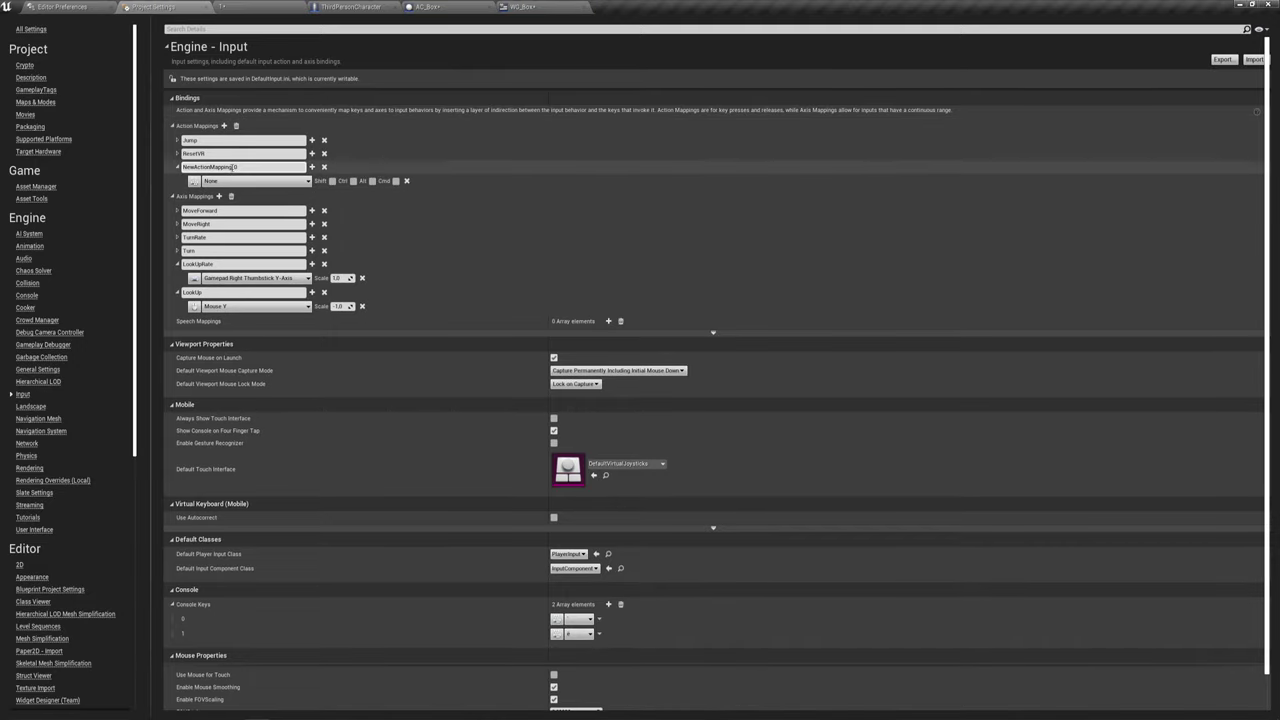
{"action": "left_click", "coordinate": [243, 166]}
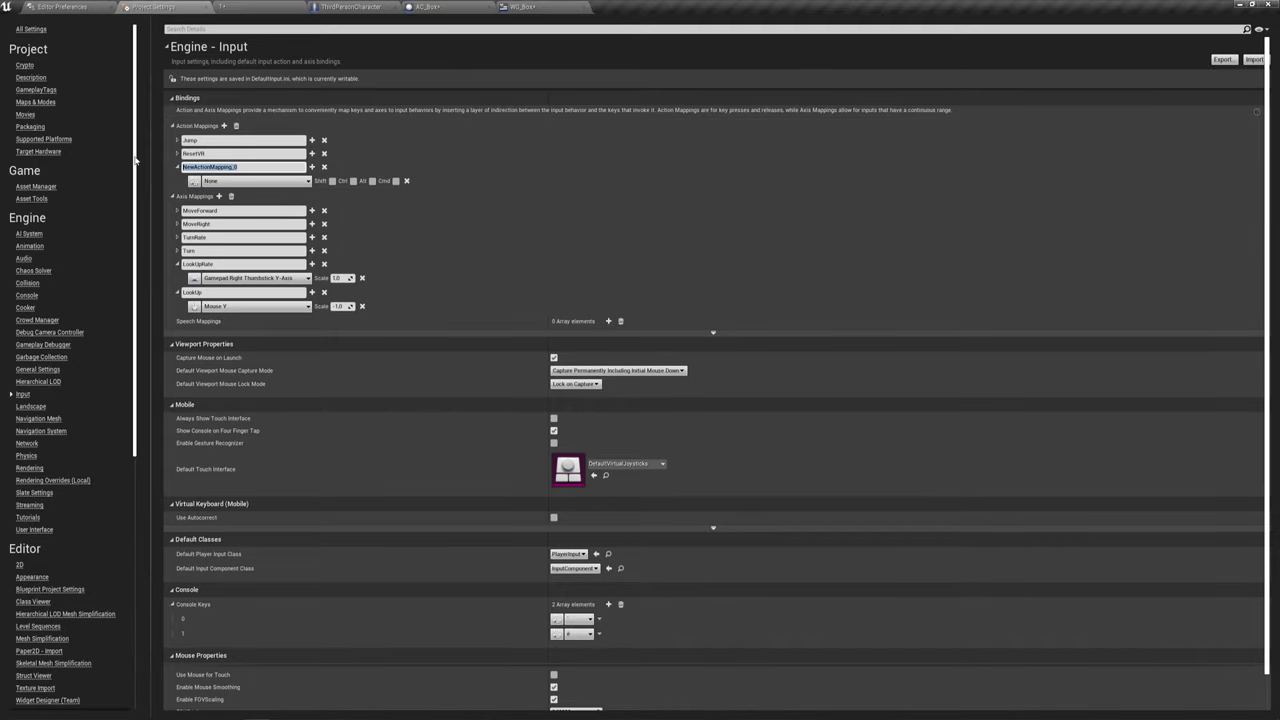
{"action": "key", "text": "BackSpace"}
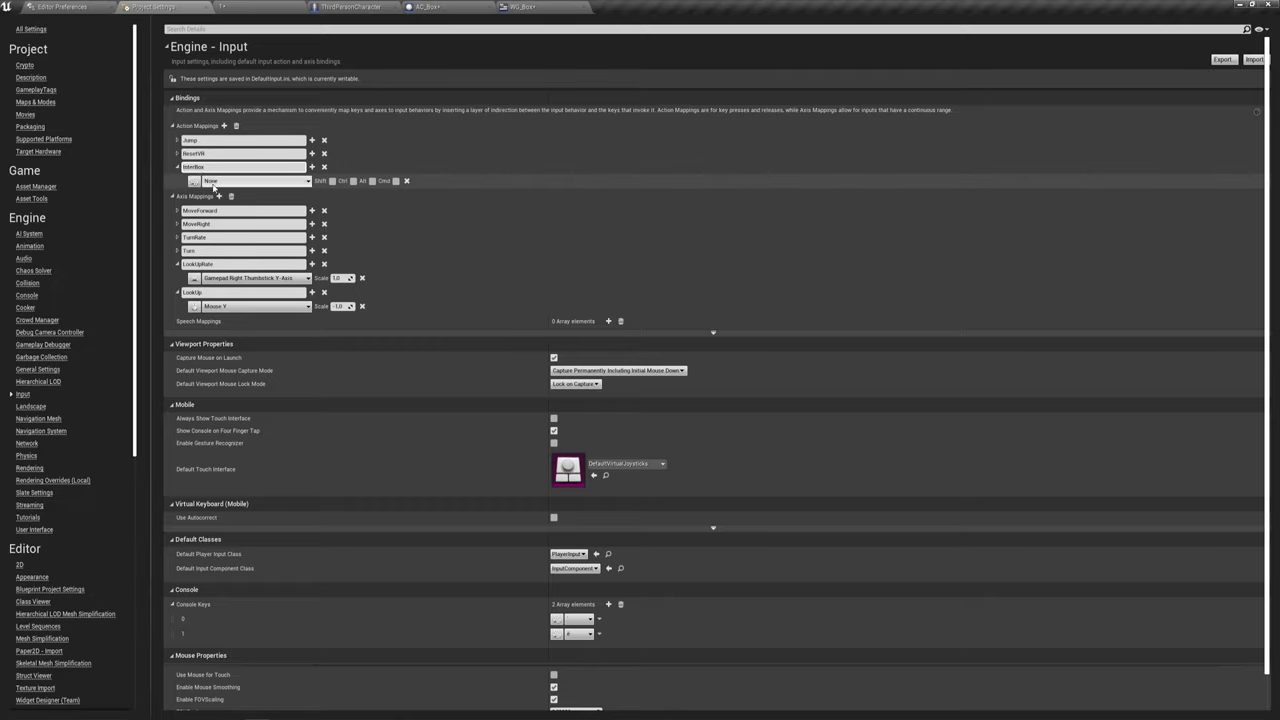
Bind the InterBox mapping to the F key and close the WG_Box tab.
{"action": "left_click", "coordinate": [287, 182]}
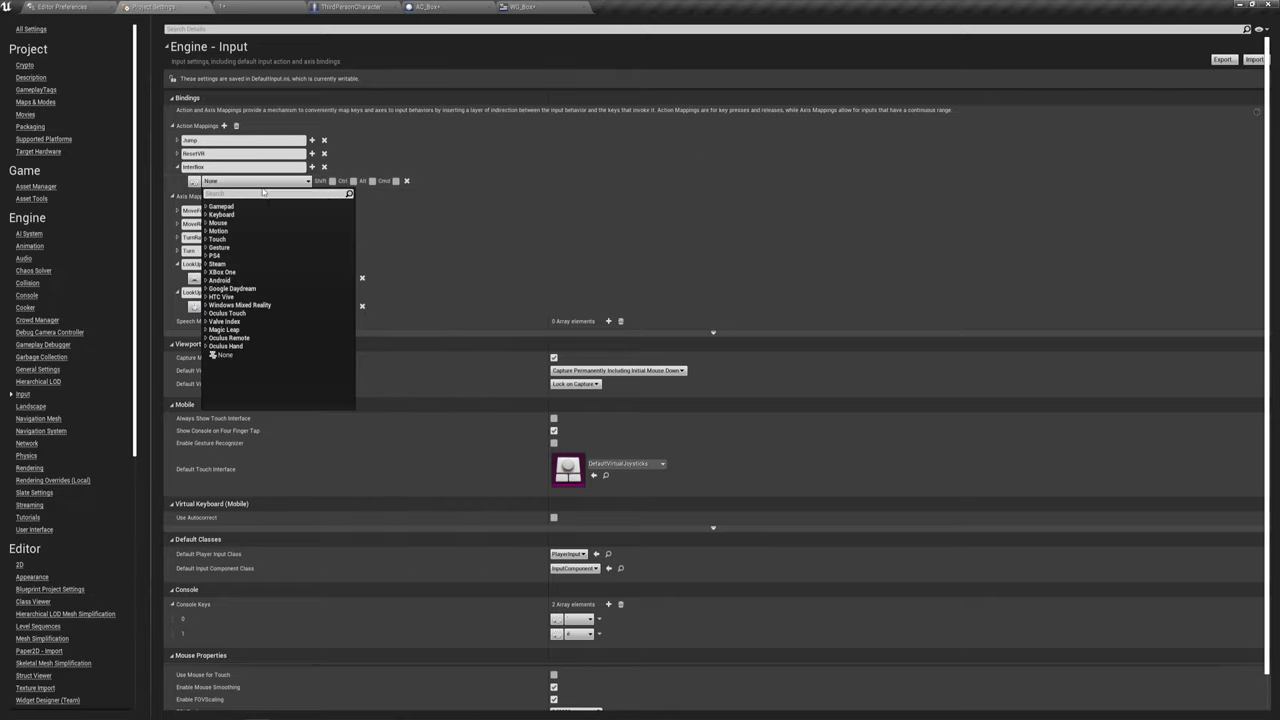
{"action": "type", "text": "F"}
{"action": "scroll", "coordinate": [258, 260], "scroll_direction": "down", "scroll_amount": 5}
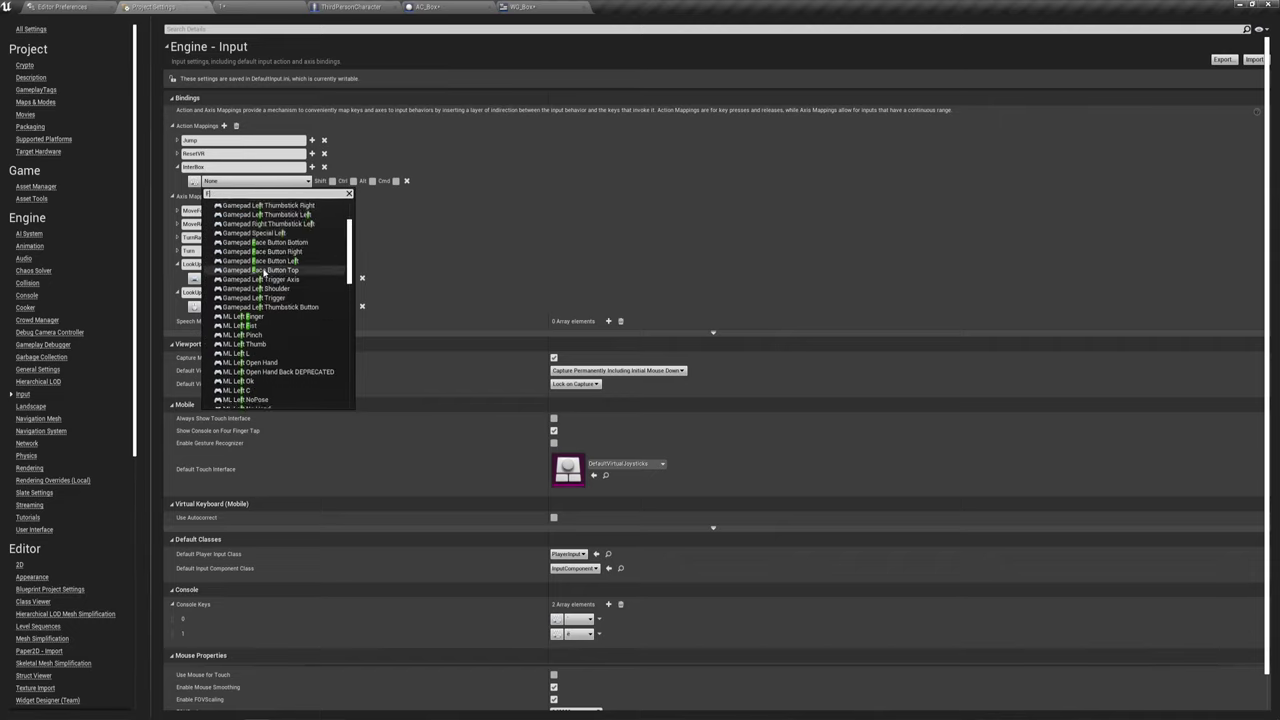
{"action": "scroll", "coordinate": [264, 272], "scroll_direction": "down", "scroll_amount": 5}
{"action": "scroll", "coordinate": [264, 272], "scroll_direction": "down", "scroll_amount": 2}
{"action": "scroll", "coordinate": [264, 272], "scroll_direction": "down", "scroll_amount": 1}
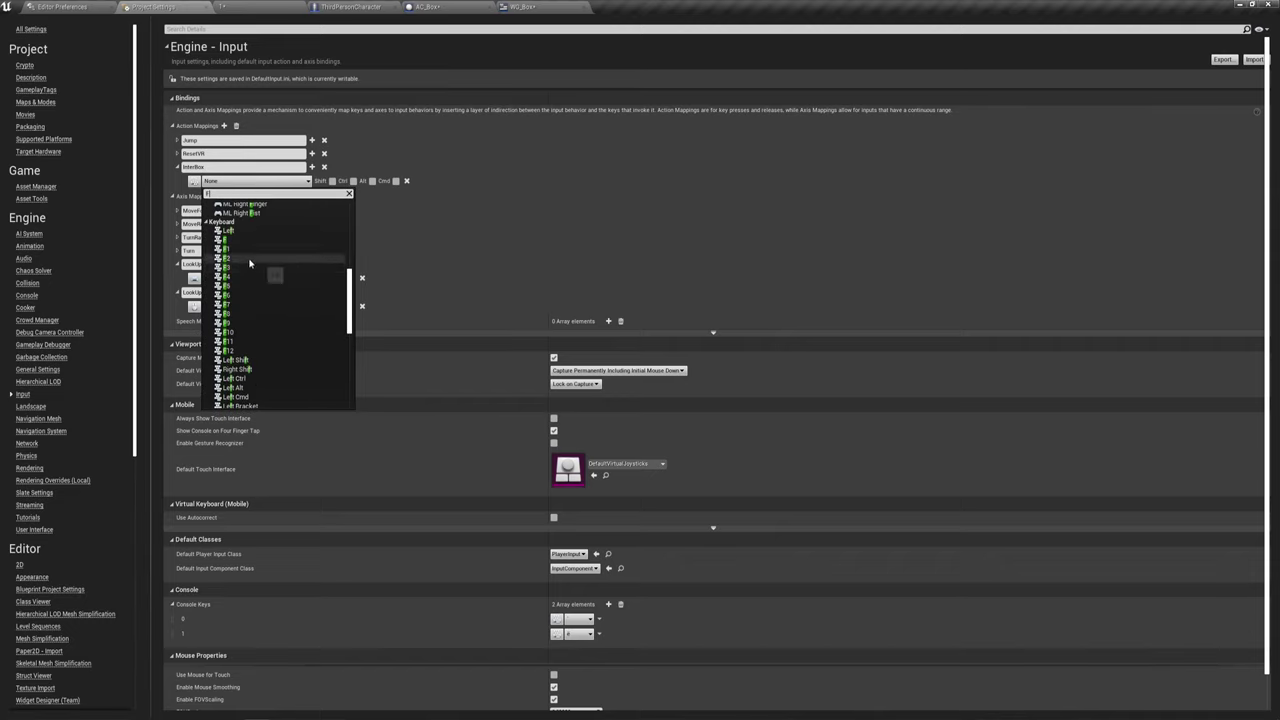
{"action": "left_click", "coordinate": [230, 242]}
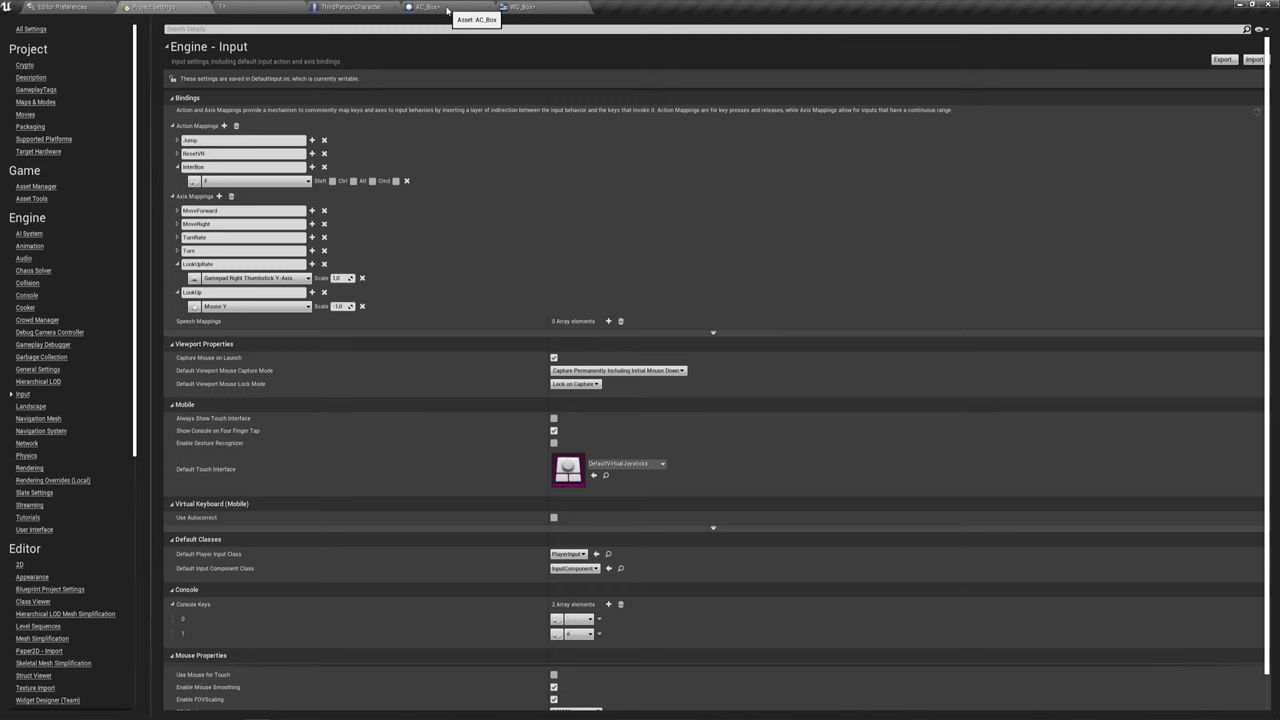
{"action": "left_click", "coordinate": [540, 7]}
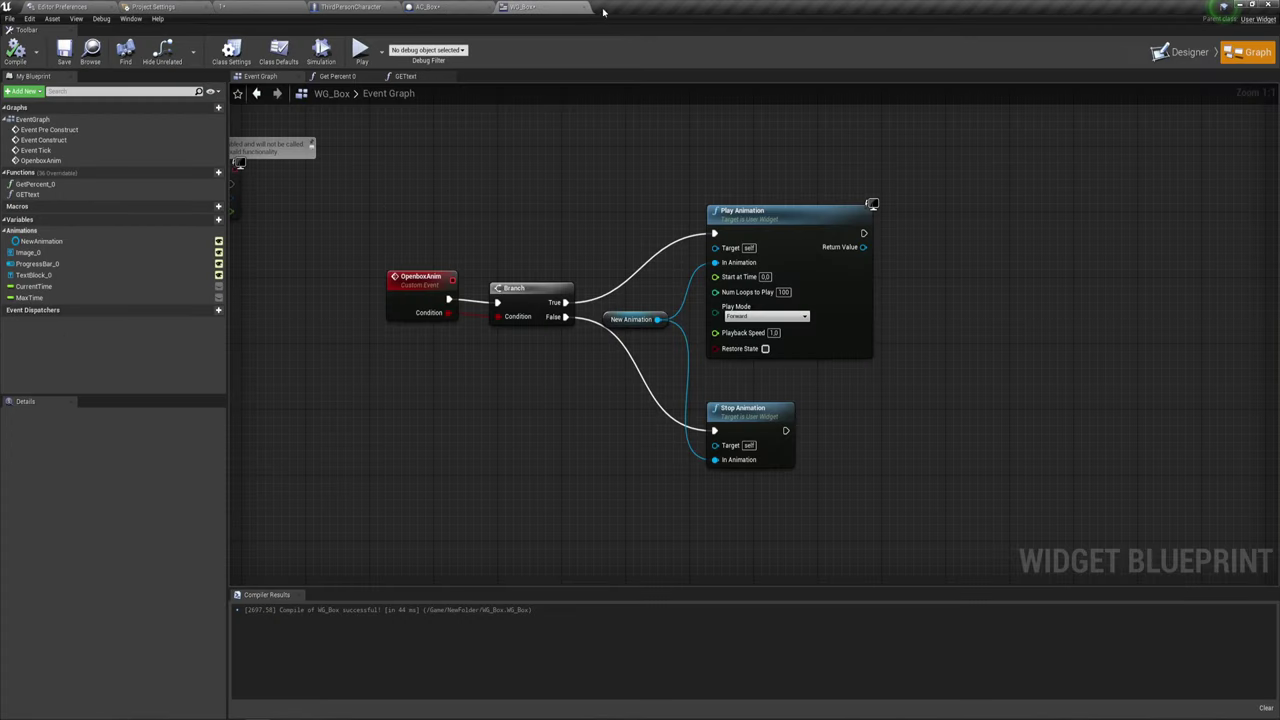
{"action": "left_click", "coordinate": [585, 8]}
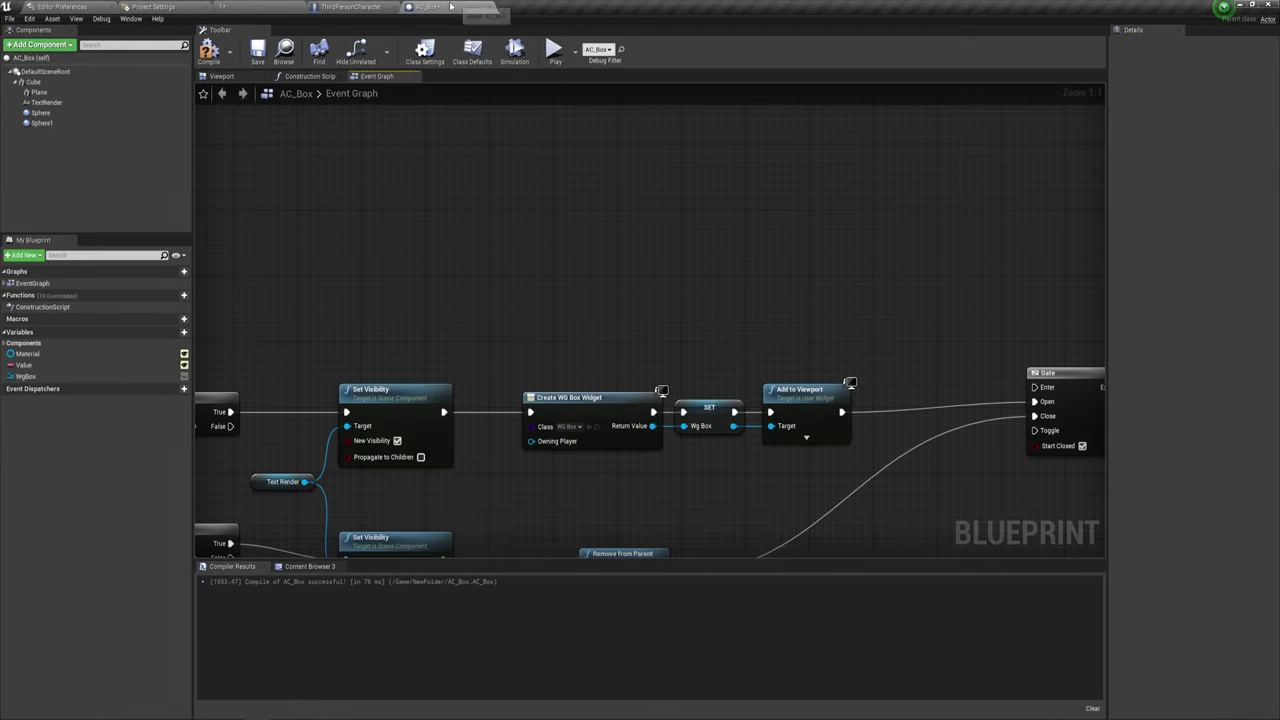
Place an InputAction InterBox event node above the Branch and Set Visibility nodes.
{"action": "right_click_drag", "start_coordinate": [517, 217], "coordinate": [643, 282]}
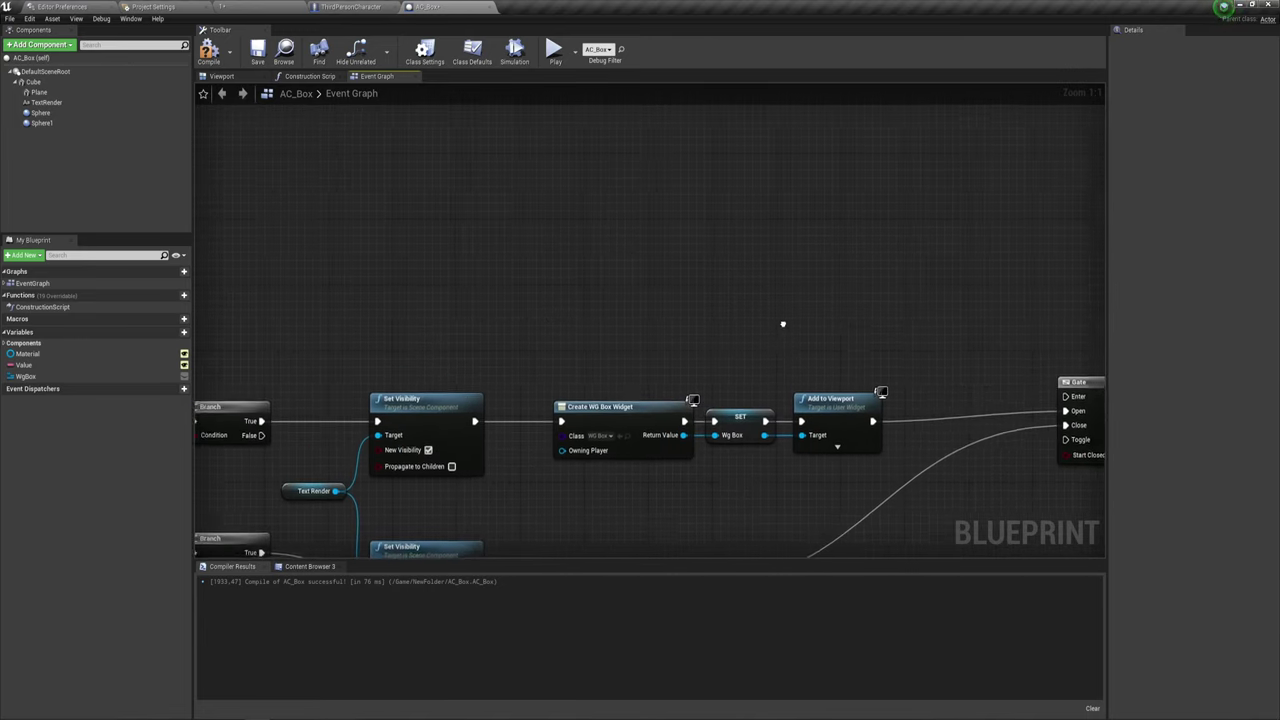
{"action": "right_click", "coordinate": [376, 206]}
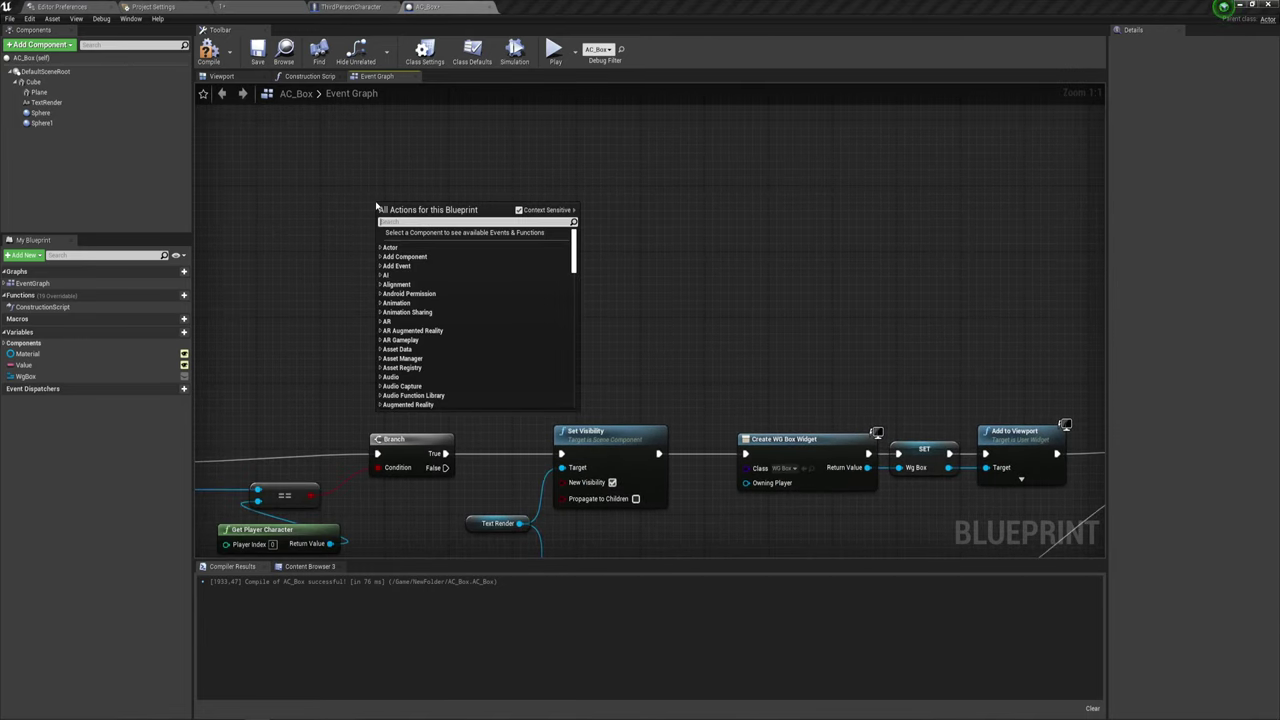
{"action": "type", "text": "int"}
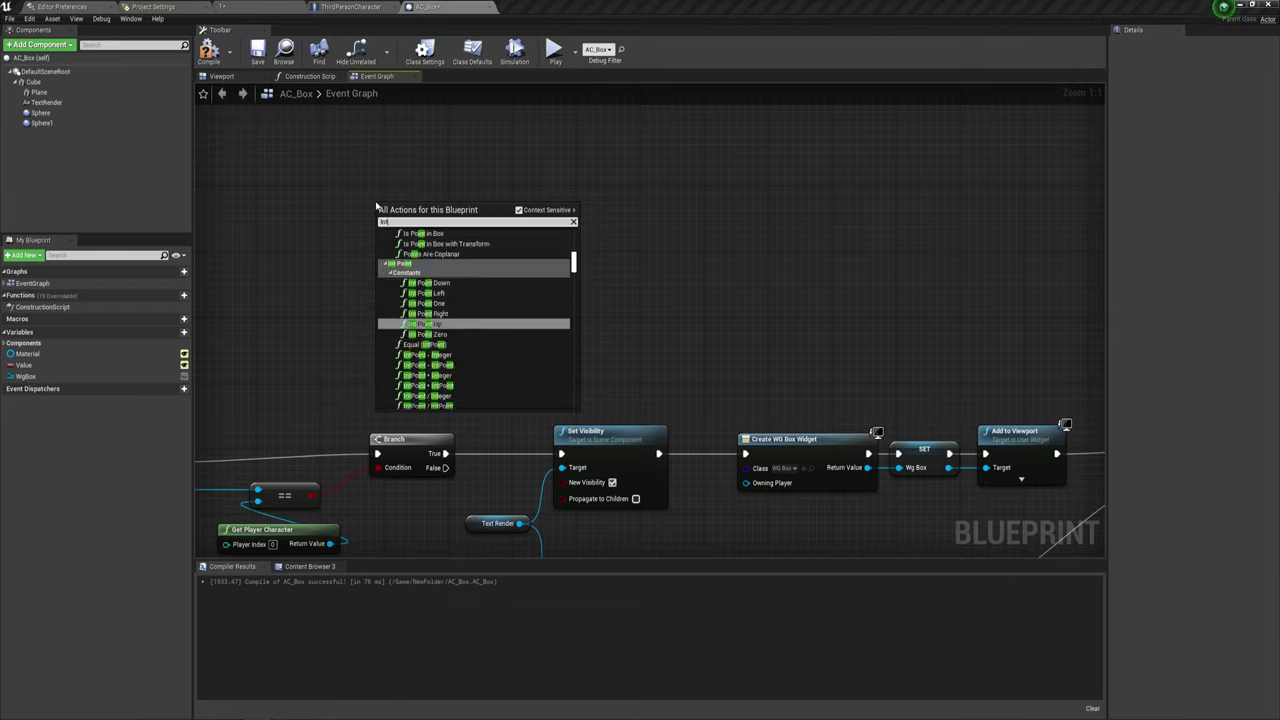
{"action": "type", "text": "e"}
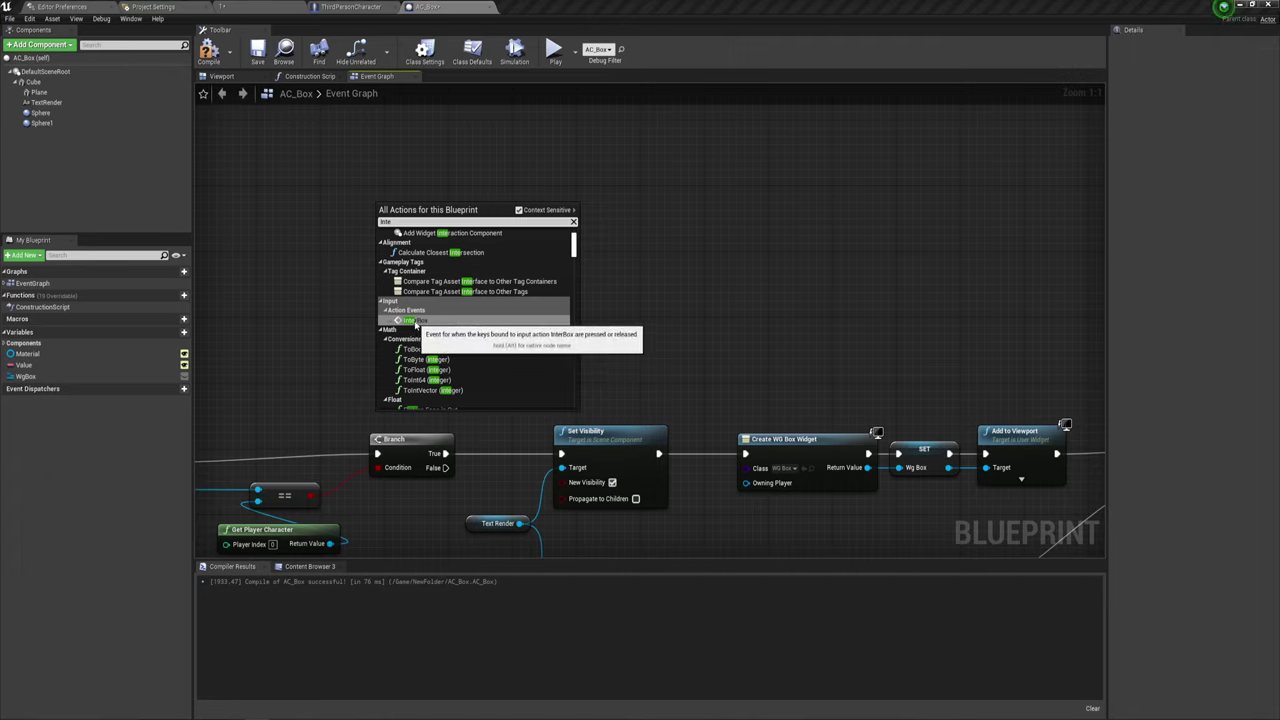
{"action": "left_click", "coordinate": [417, 325]}
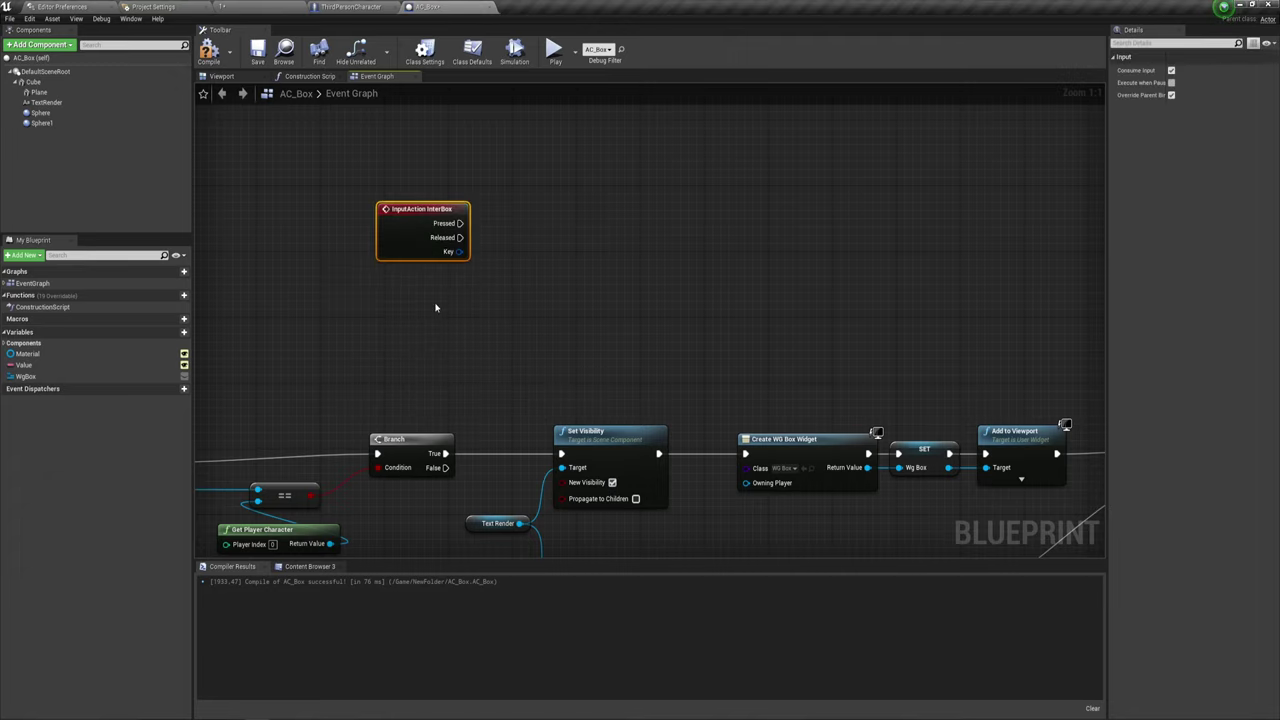
{"action": "right_click_drag", "start_coordinate": [434, 306], "coordinate": [358, 306]}
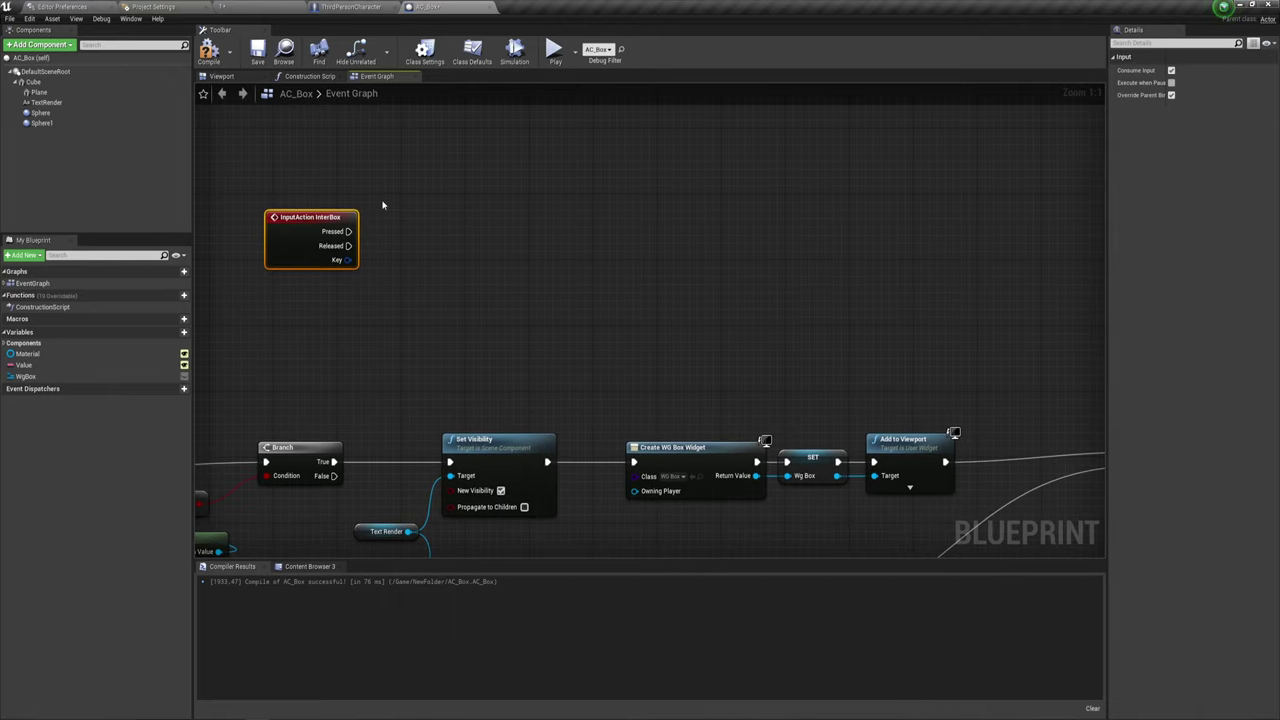
{"action": "left_click_drag", "start_coordinate": [382, 205], "coordinate": [1029, 337]}
{"action": "mouse_move", "coordinate": [526, 302]}
{"action": "right_mouse_down"}
{"action": "mouse_move", "coordinate": [507, 272]}
{"action": "mouse_move", "coordinate": [476, 286]}
{"action": "right_mouse_up"}
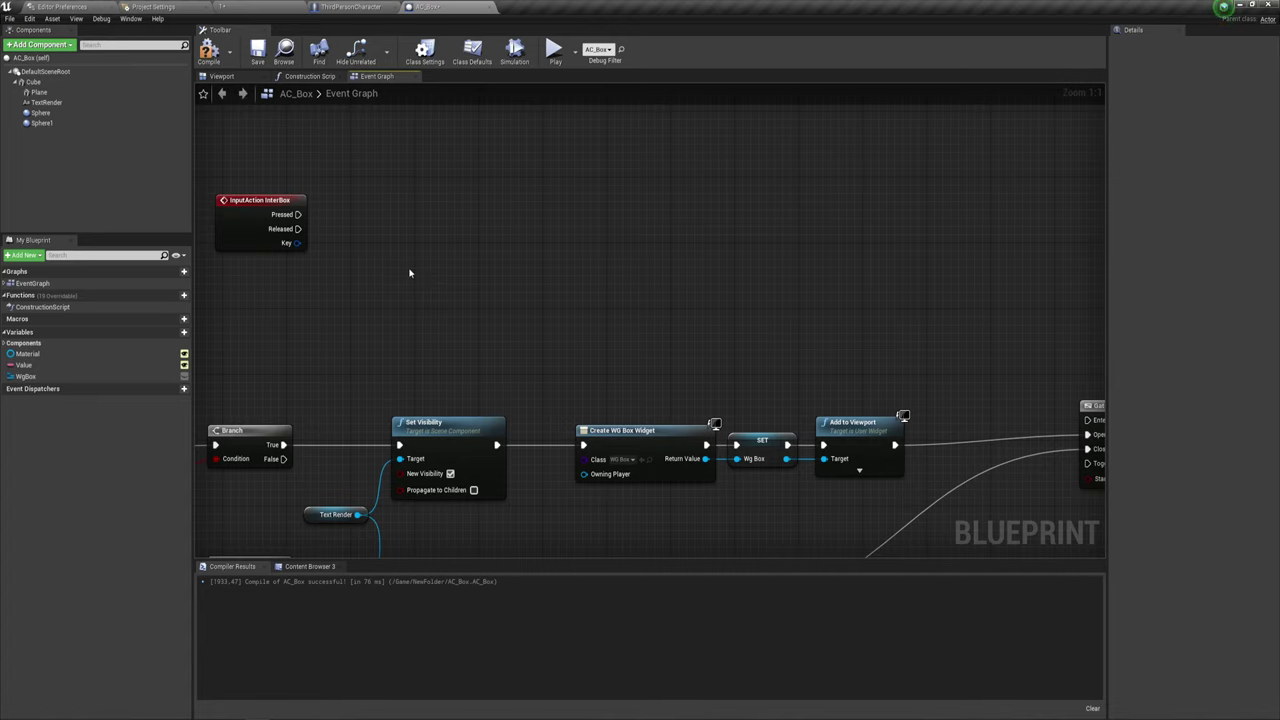
{"action": "right_click_drag", "start_coordinate": [383, 260], "coordinate": [434, 250]}
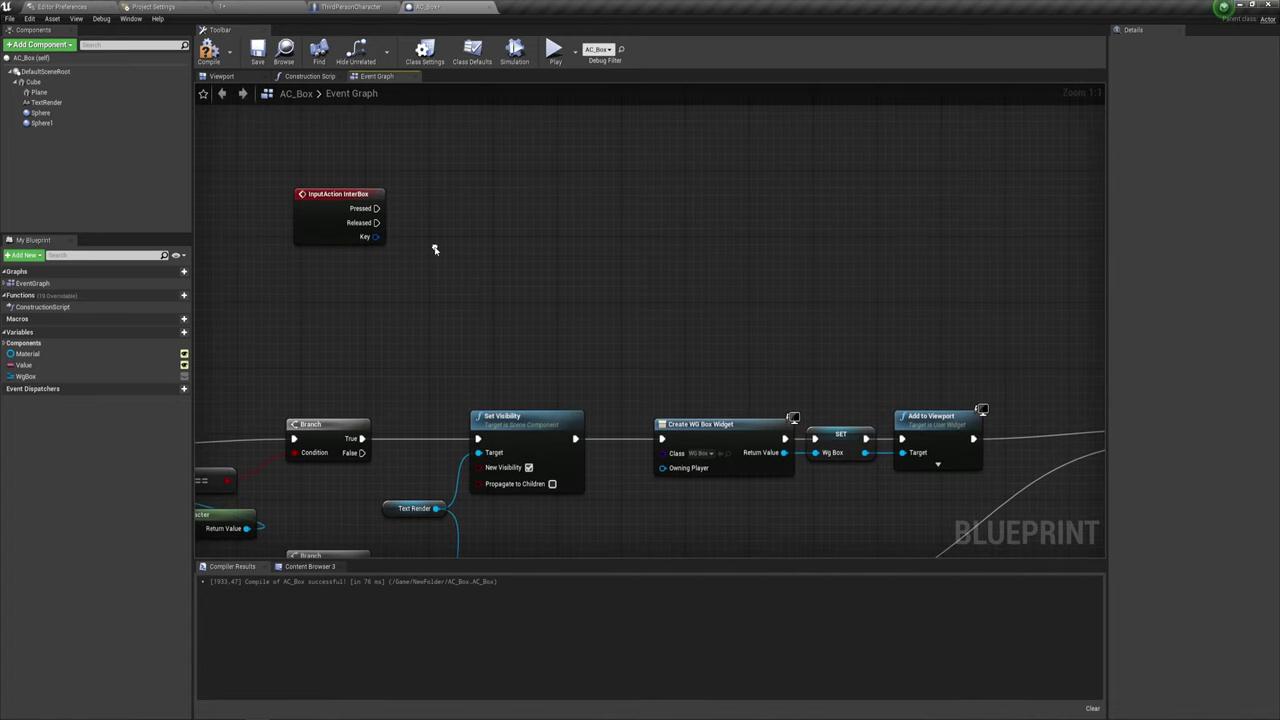
{"action": "left_click_drag", "start_coordinate": [330, 204], "coordinate": [322, 213]}
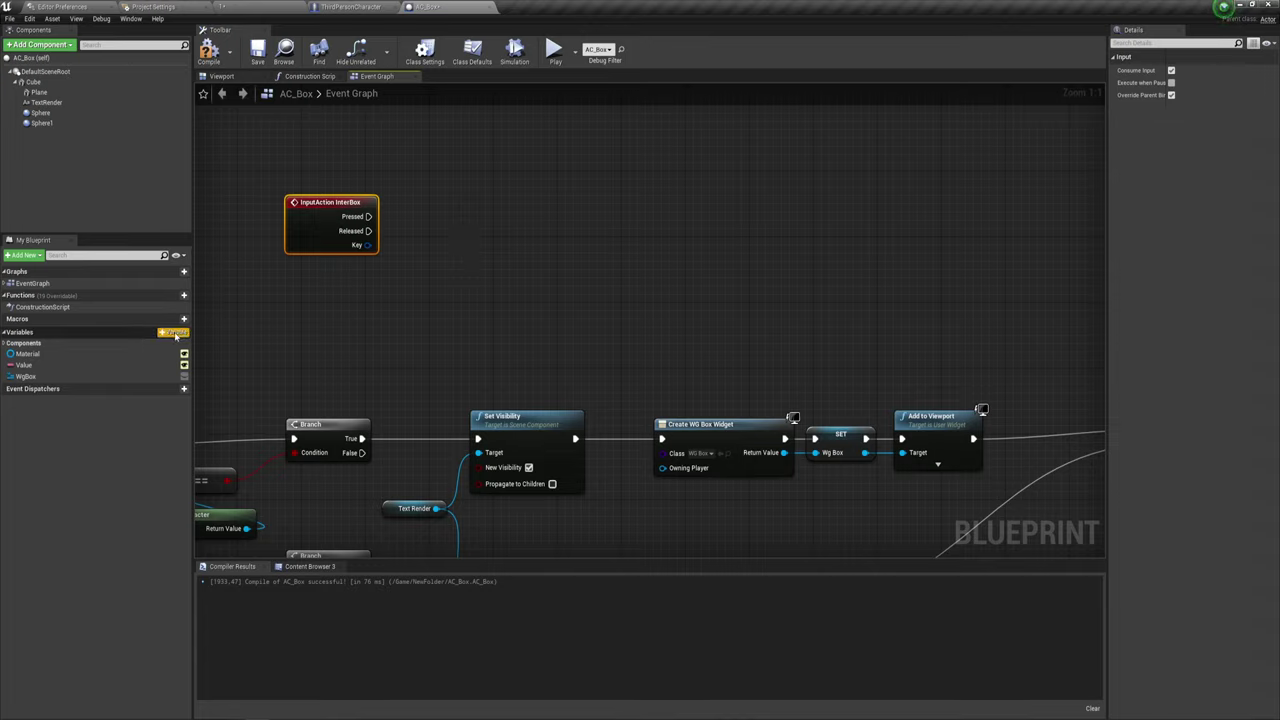
Add a new Boolean variable named IsOpenbox? to AC_Box.
{"action": "left_click", "coordinate": [175, 334]}
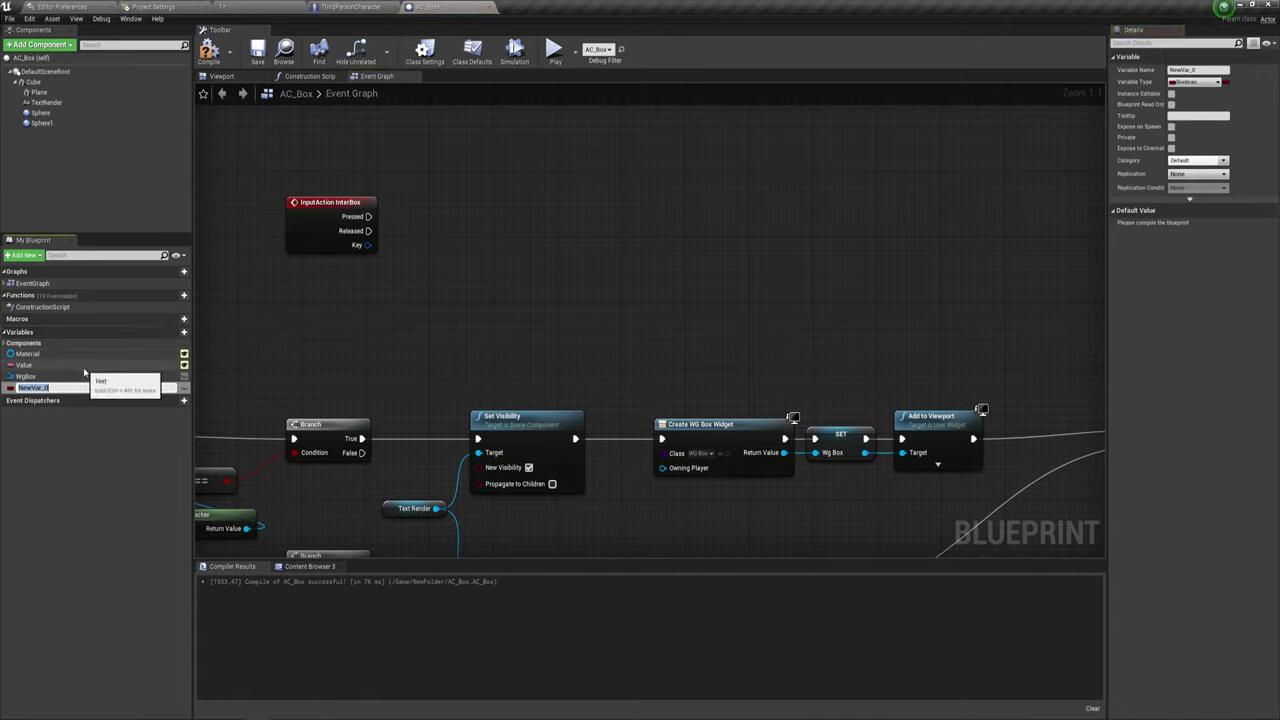
{"action": "key", "text": "BackSpace"}
{"action": "type", "text": "IsO"}
{"action": "type", "text": "pe"}
{"action": "key", "text": "Return"}
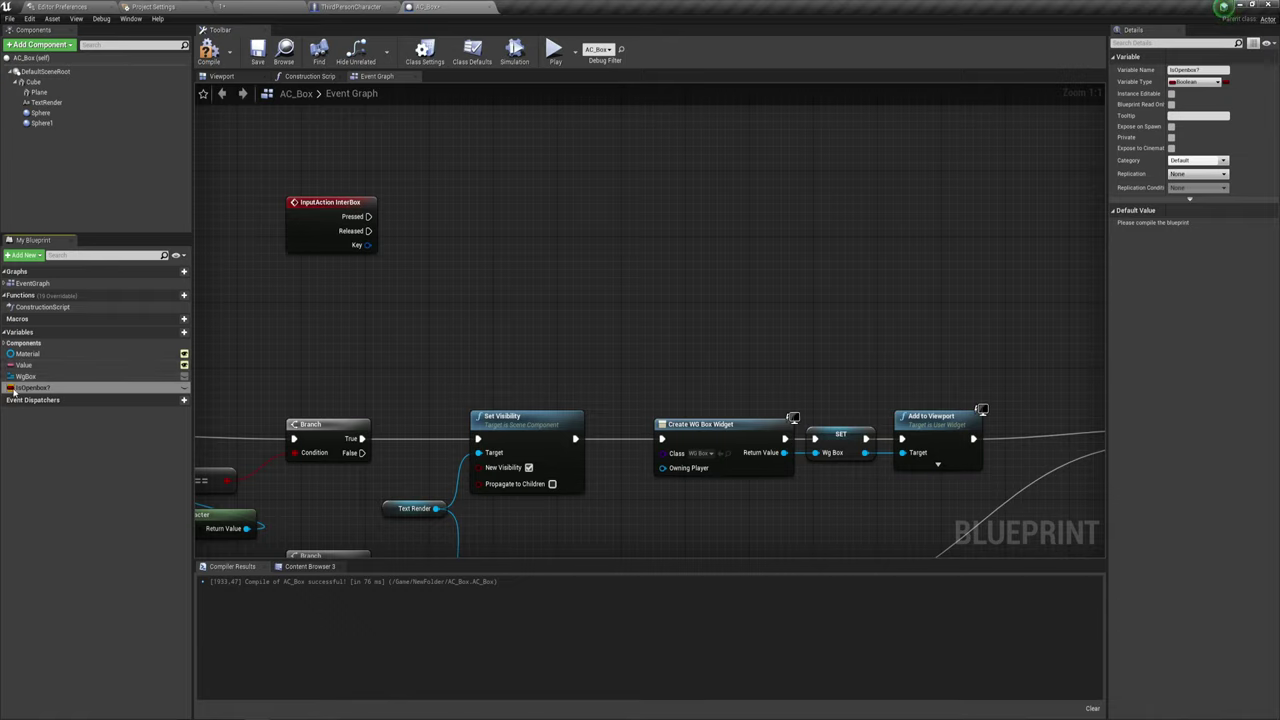
Place a SET IsOpenbox? node wired to InterBox Pressed, plus an Is Openbox? getter.
{"action": "left_click_drag", "start_coordinate": [28, 388], "coordinate": [370, 218]}
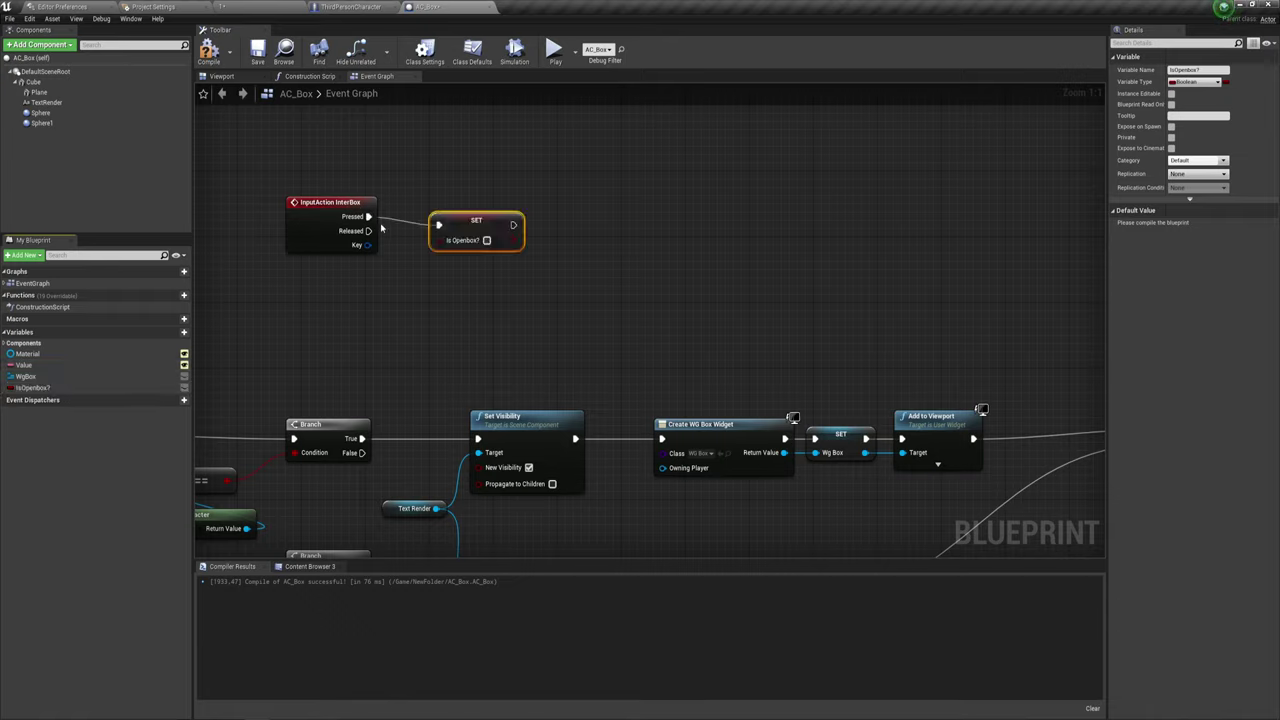
{"action": "left_click_drag", "start_coordinate": [470, 222], "coordinate": [589, 214]}
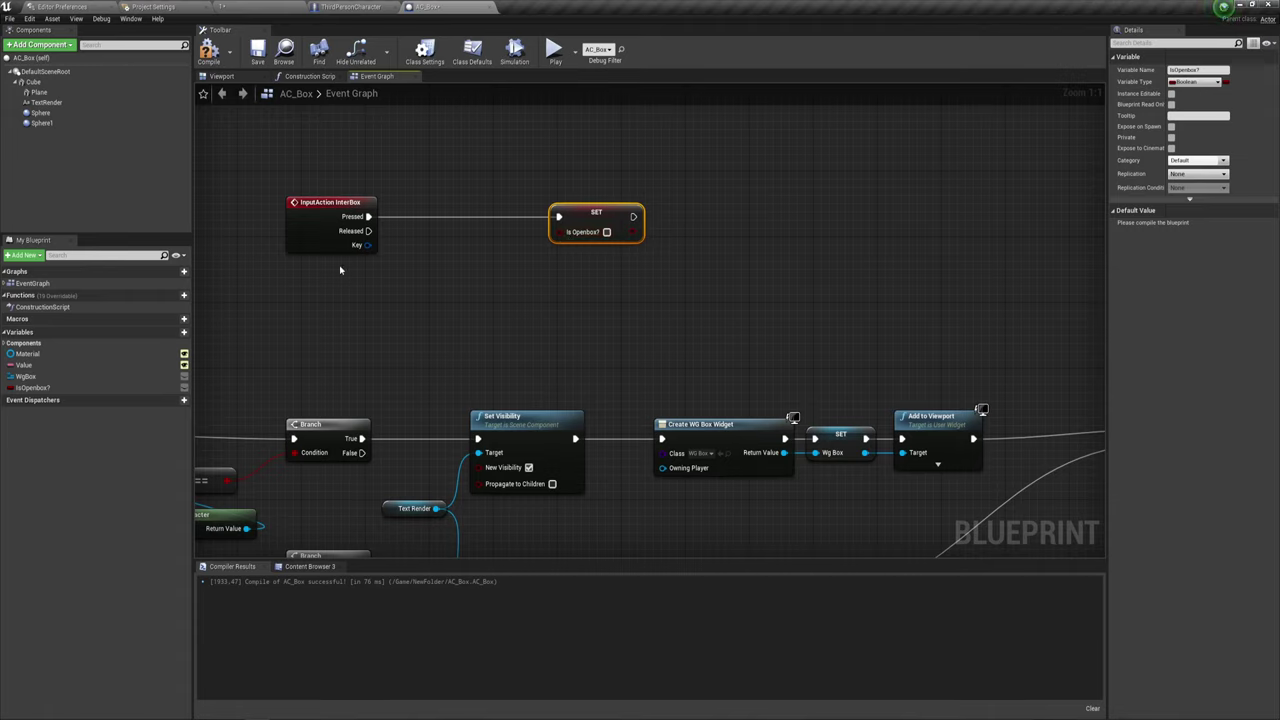
{"action": "left_click_drag", "start_coordinate": [28, 388], "coordinate": [569, 268], "text": "ctrl"}
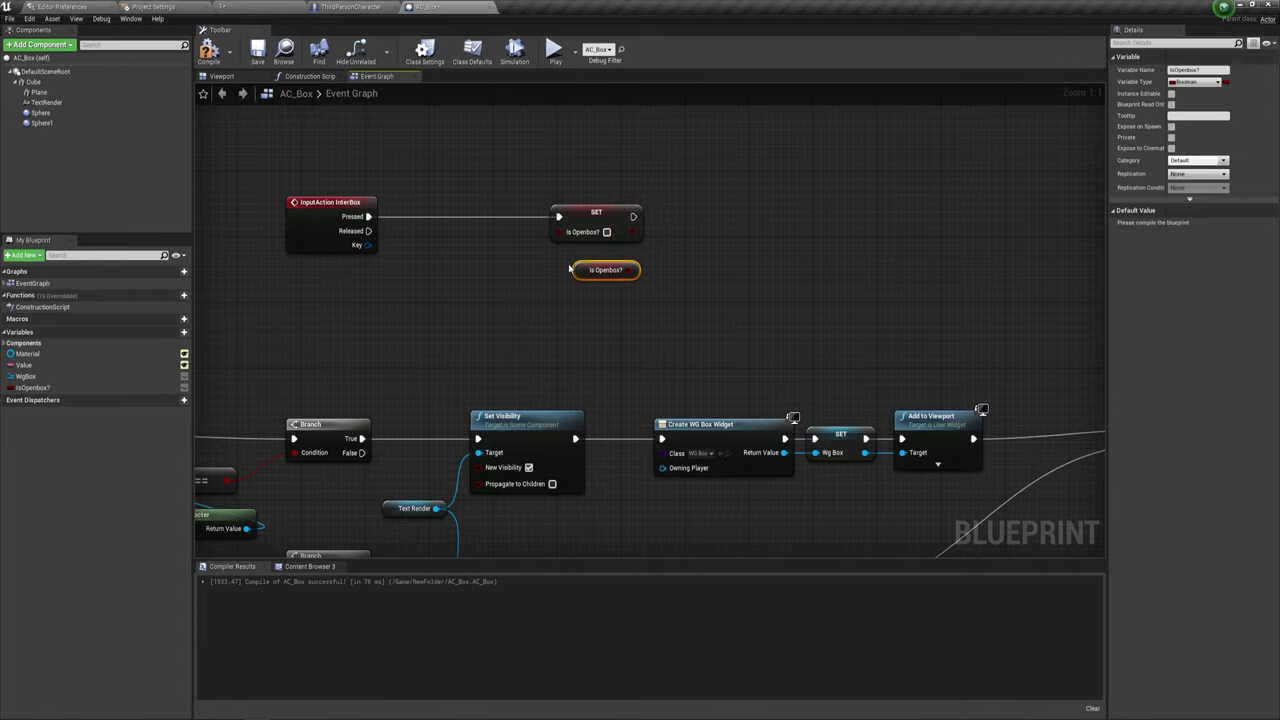
Delete the stray getter and add a second SET Is Openbox? driven by Released.
{"action": "key", "text": "Delete"}
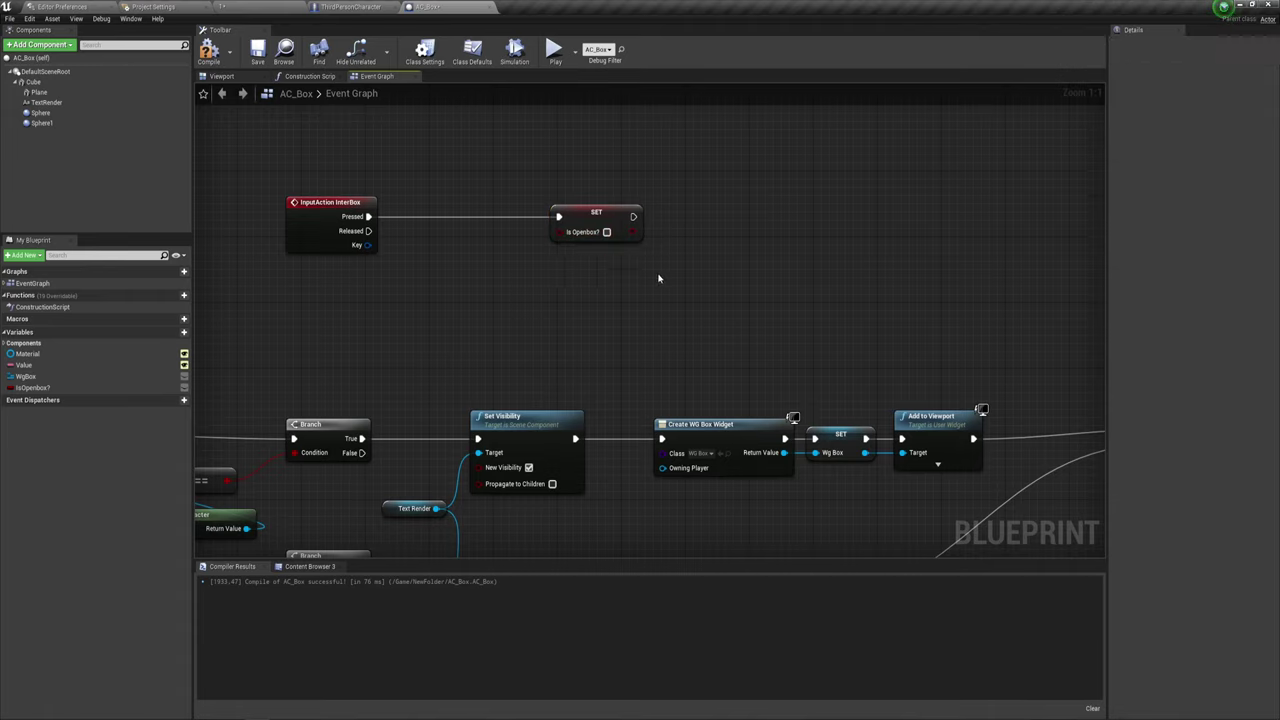
{"action": "mouse_move", "coordinate": [30, 387]}
{"action": "left_mouse_down"}
{"action": "mouse_move", "coordinate": [430, 300]}
{"action": "mouse_move", "coordinate": [547, 250]}
{"action": "mouse_move", "coordinate": [399, 247]}
{"action": "mouse_move", "coordinate": [368, 231]}
{"action": "left_mouse_up"}
{"action": "left_click", "coordinate": [560, 263]}
{"action": "left_click", "coordinate": [606, 232]}
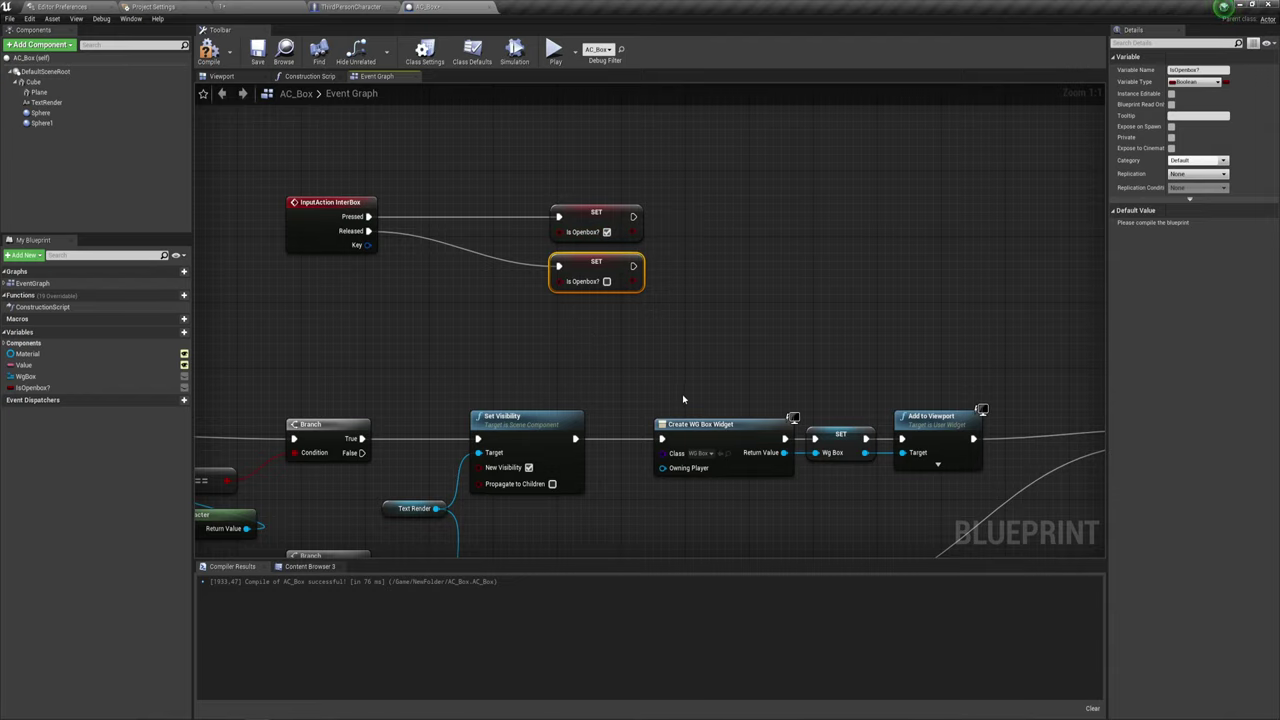
Arrange the SET nodes with Pressed setting Is Openbox? true, then bring WgBox in.
{"action": "right_click_drag", "start_coordinate": [683, 399], "coordinate": [638, 389]}
{"action": "left_click_drag", "start_coordinate": [567, 213], "coordinate": [567, 164]}
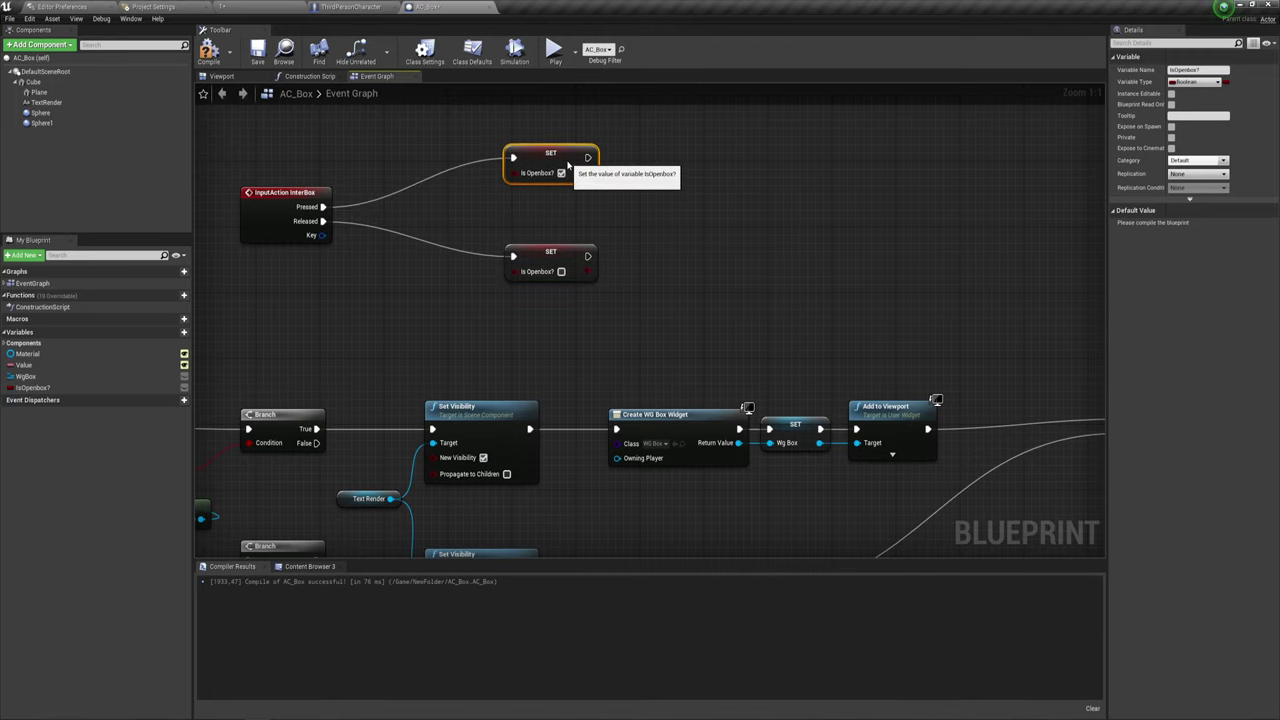
{"action": "right_click_drag", "start_coordinate": [660, 267], "coordinate": [645, 299]}
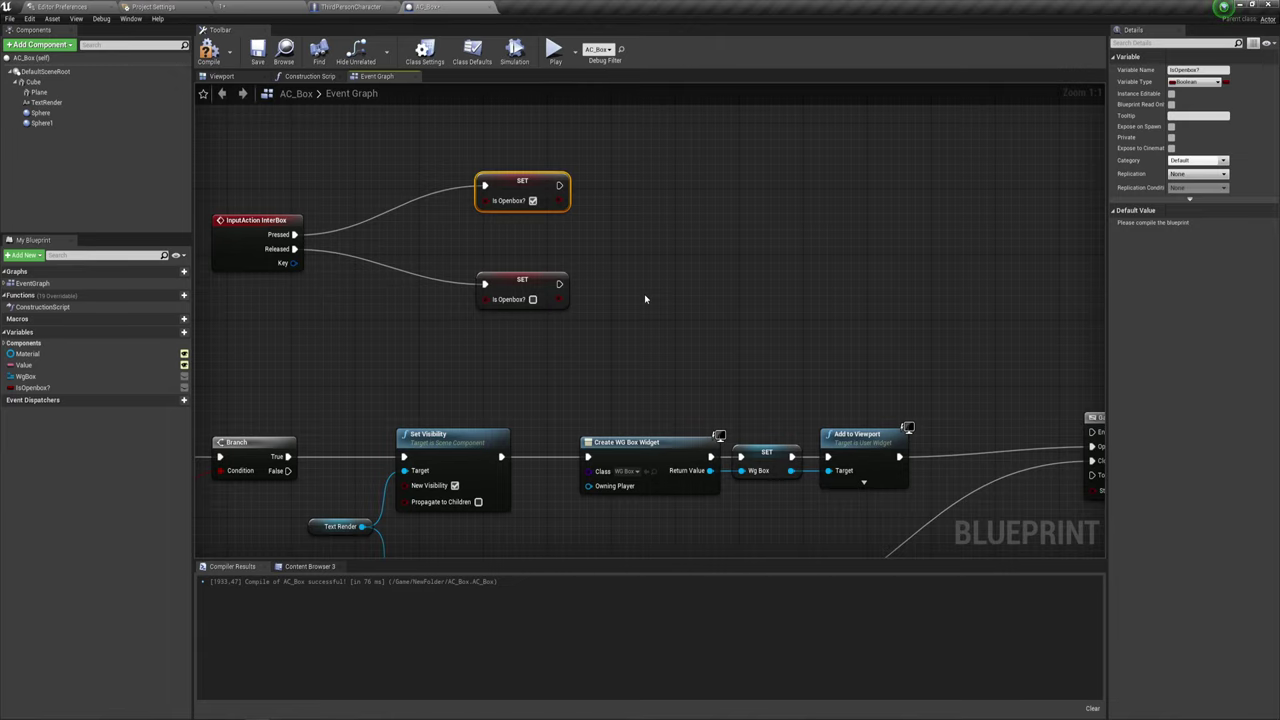
{"action": "right_click_drag", "start_coordinate": [605, 277], "coordinate": [662, 322]}
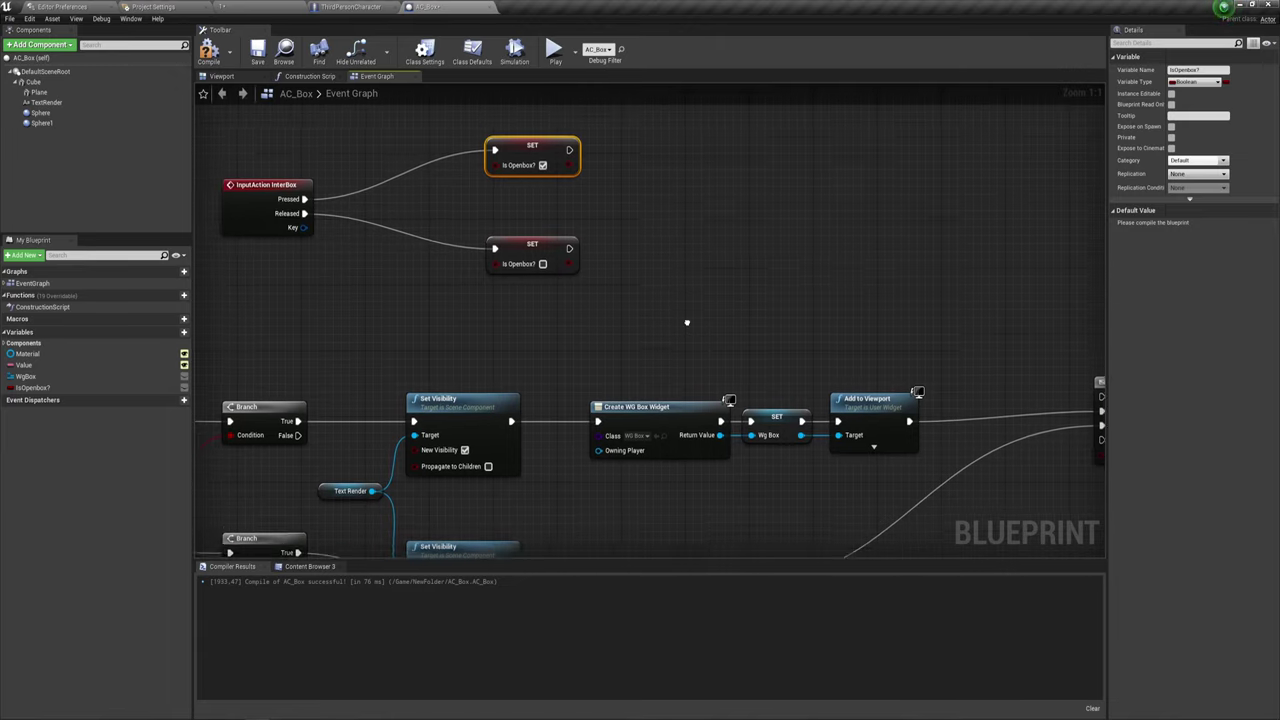
{"action": "left_click_drag", "start_coordinate": [25, 376], "coordinate": [537, 199]}
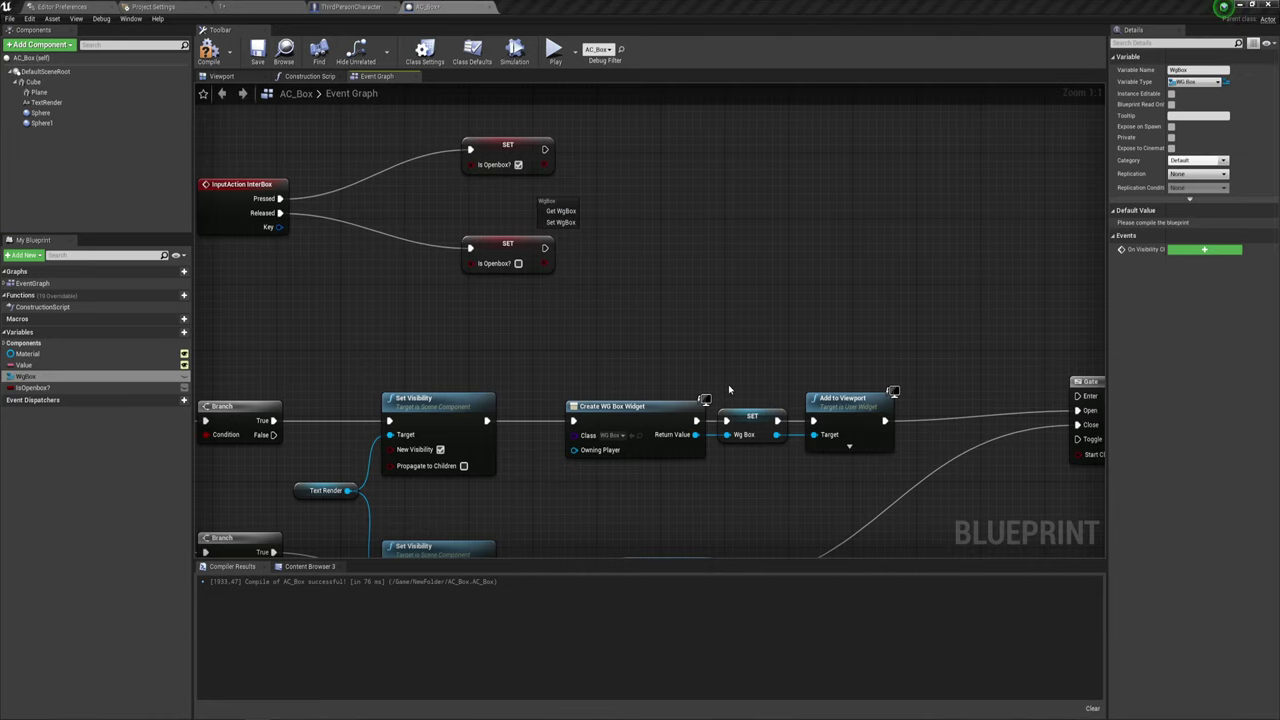
Add a Wg Box getter and, from its pin, create a GETText call targeting it via the 'te' search.
{"action": "left_click", "coordinate": [561, 211]}
{"action": "right_click_drag", "start_coordinate": [595, 202], "coordinate": [563, 237]}
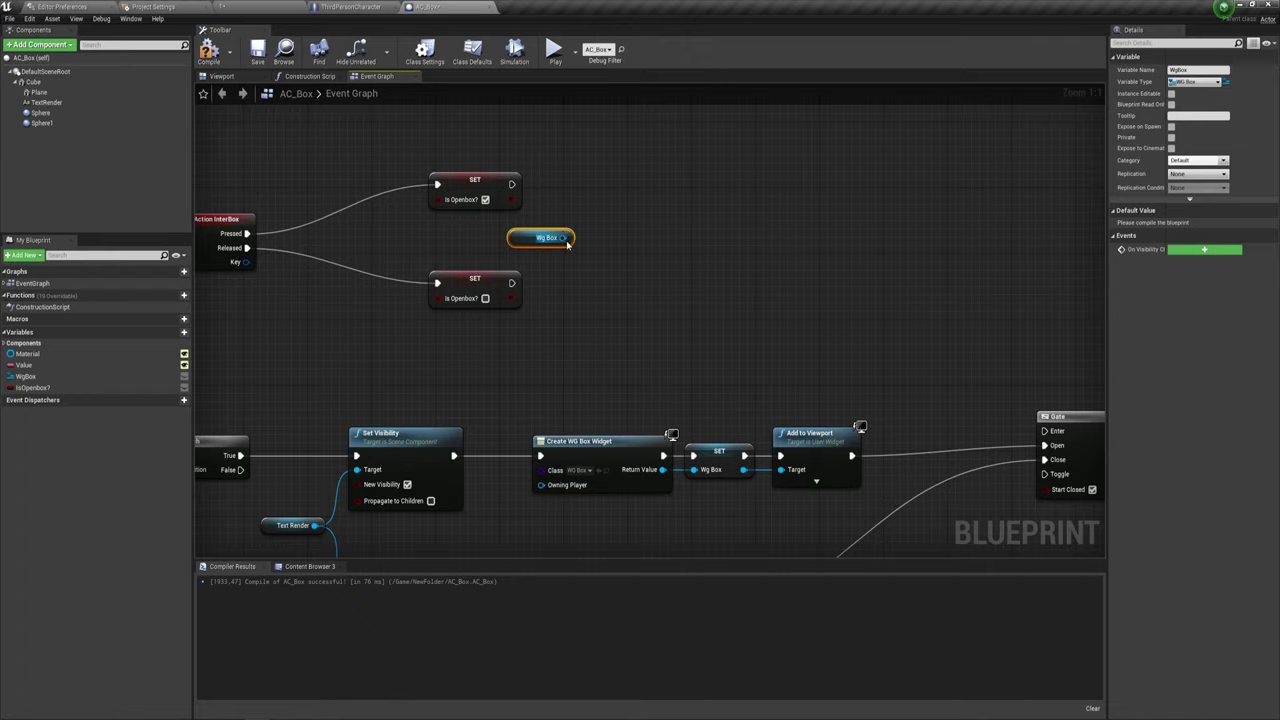
{"action": "left_click_drag", "start_coordinate": [563, 238], "coordinate": [603, 178]}
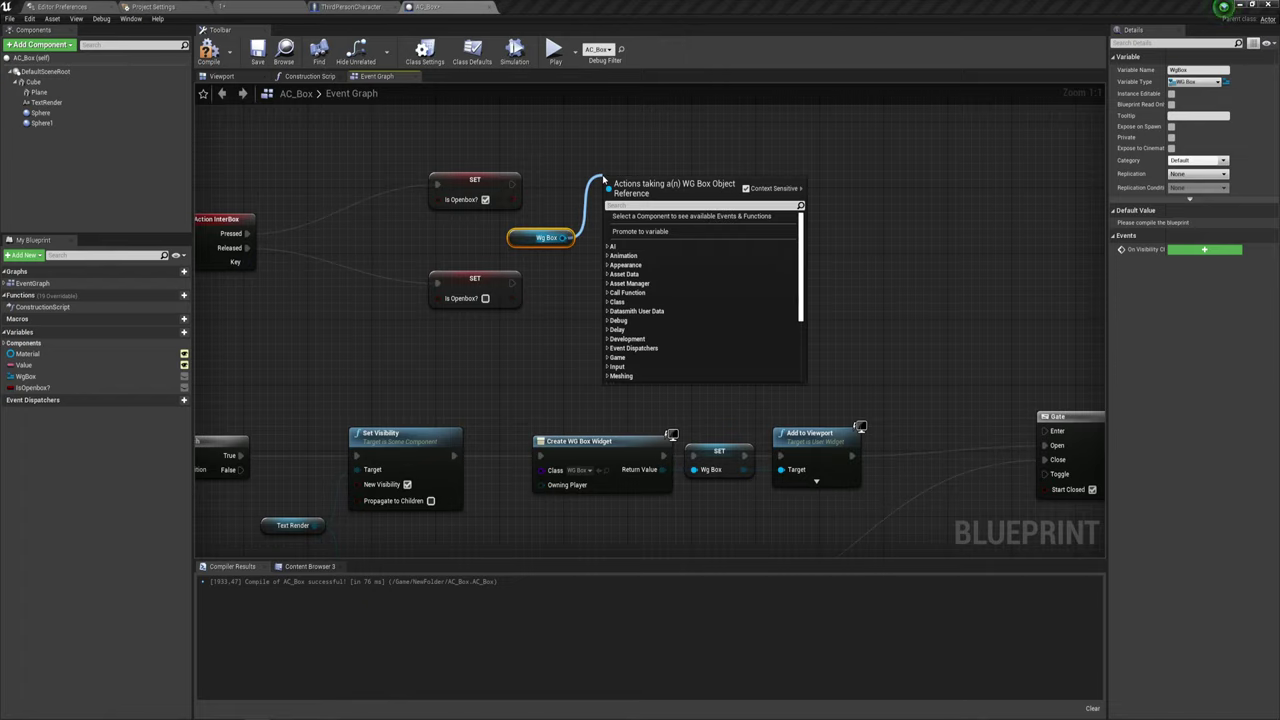
{"action": "type", "text": "te"}
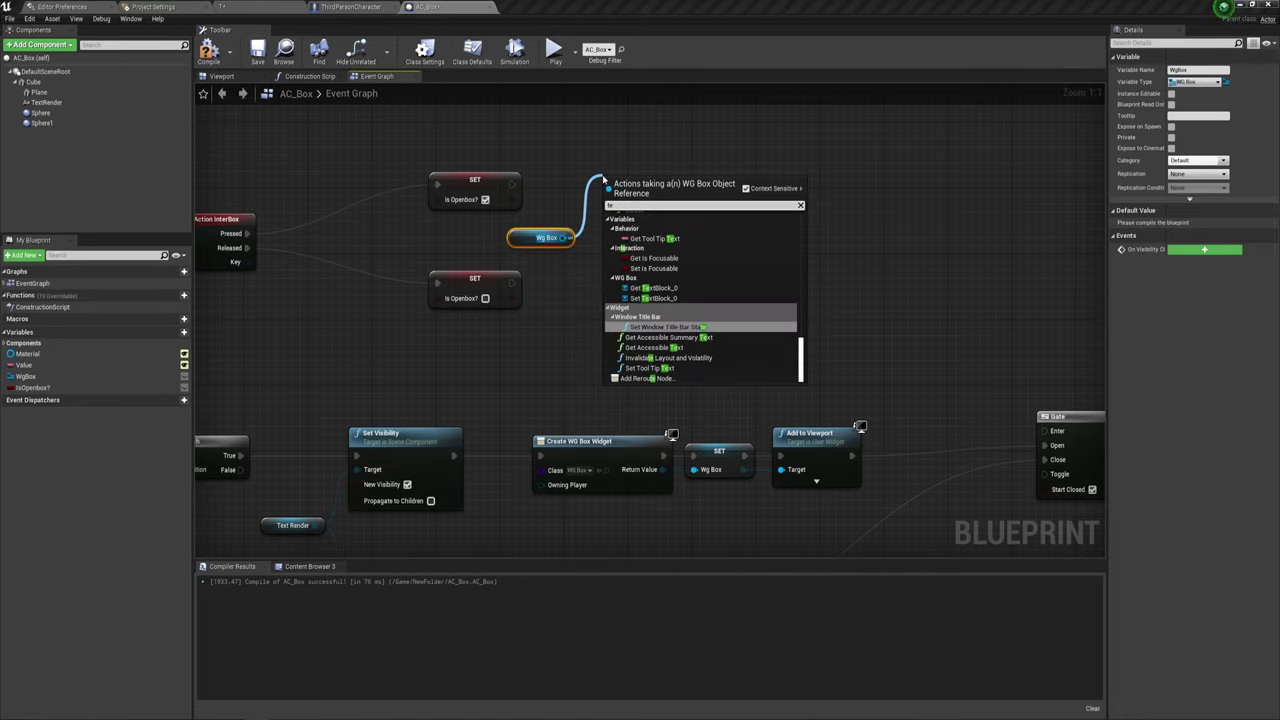
{"action": "scroll", "coordinate": [695, 290], "scroll_direction": "up", "scroll_amount": 3}
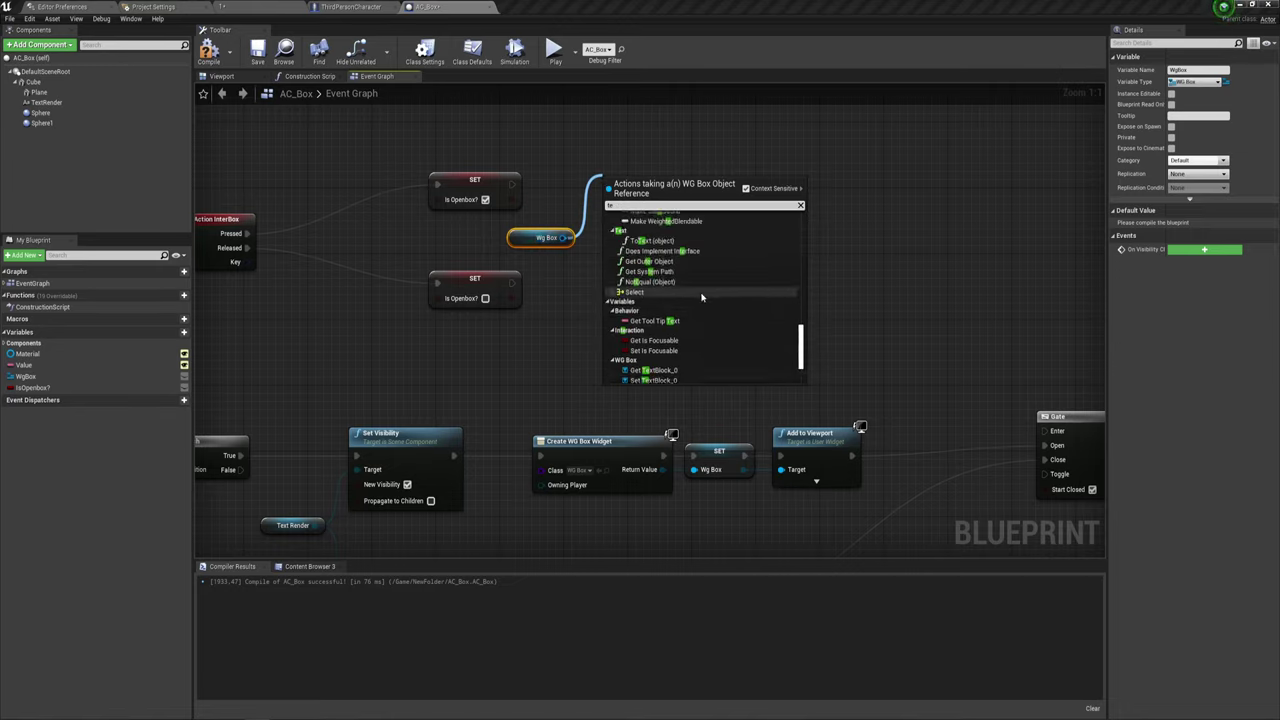
{"action": "scroll", "coordinate": [702, 297], "scroll_direction": "up", "scroll_amount": 2}
{"action": "scroll", "coordinate": [702, 297], "scroll_direction": "up", "scroll_amount": 2}
{"action": "scroll", "coordinate": [702, 297], "scroll_direction": "up", "scroll_amount": 2}
{"action": "scroll", "coordinate": [702, 297], "scroll_direction": "up", "scroll_amount": 2}
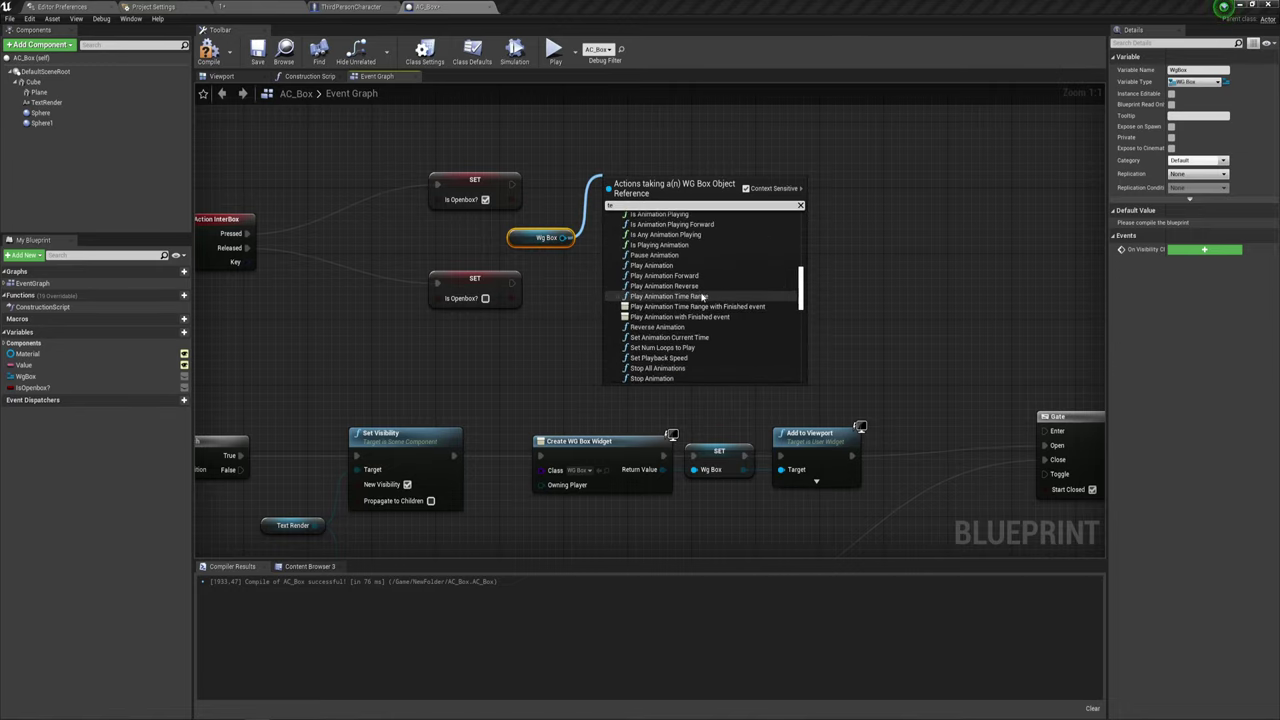
{"action": "scroll", "coordinate": [702, 297], "scroll_direction": "up", "scroll_amount": 2}
{"action": "scroll", "coordinate": [702, 297], "scroll_direction": "up", "scroll_amount": 2}
{"action": "scroll", "coordinate": [702, 297], "scroll_direction": "up", "scroll_amount": 2}
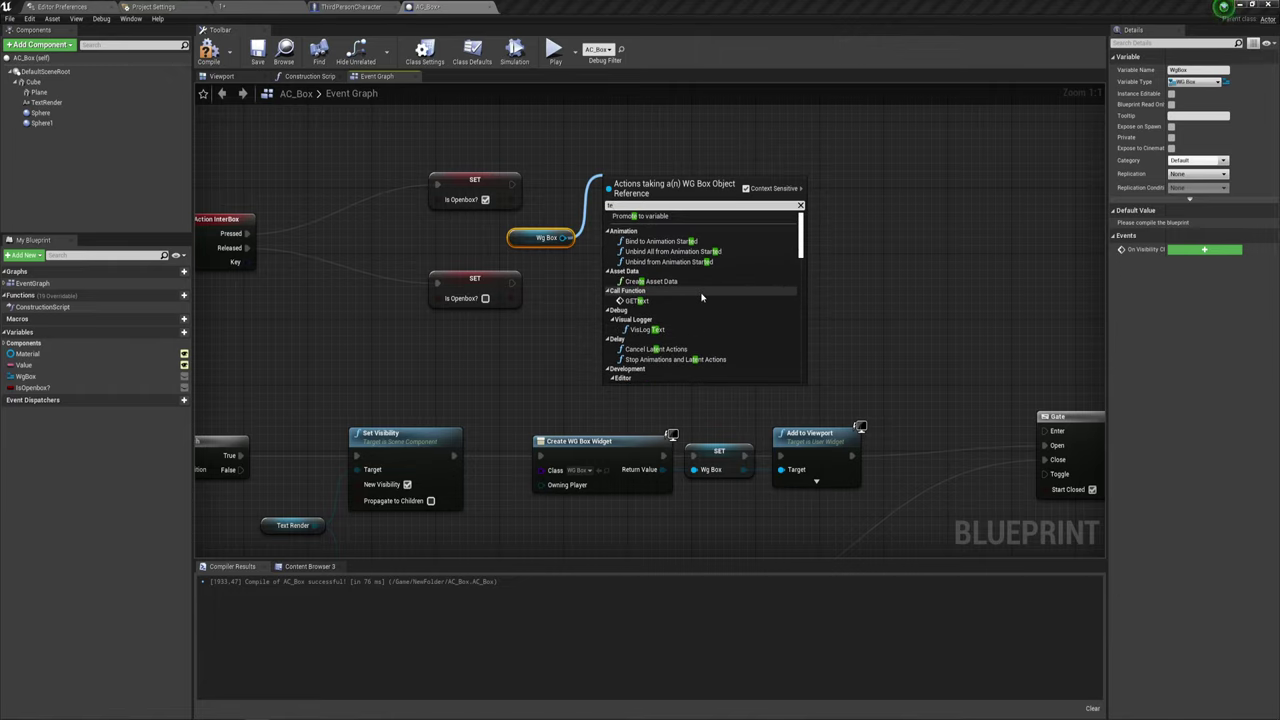
{"action": "left_click", "coordinate": [645, 300]}
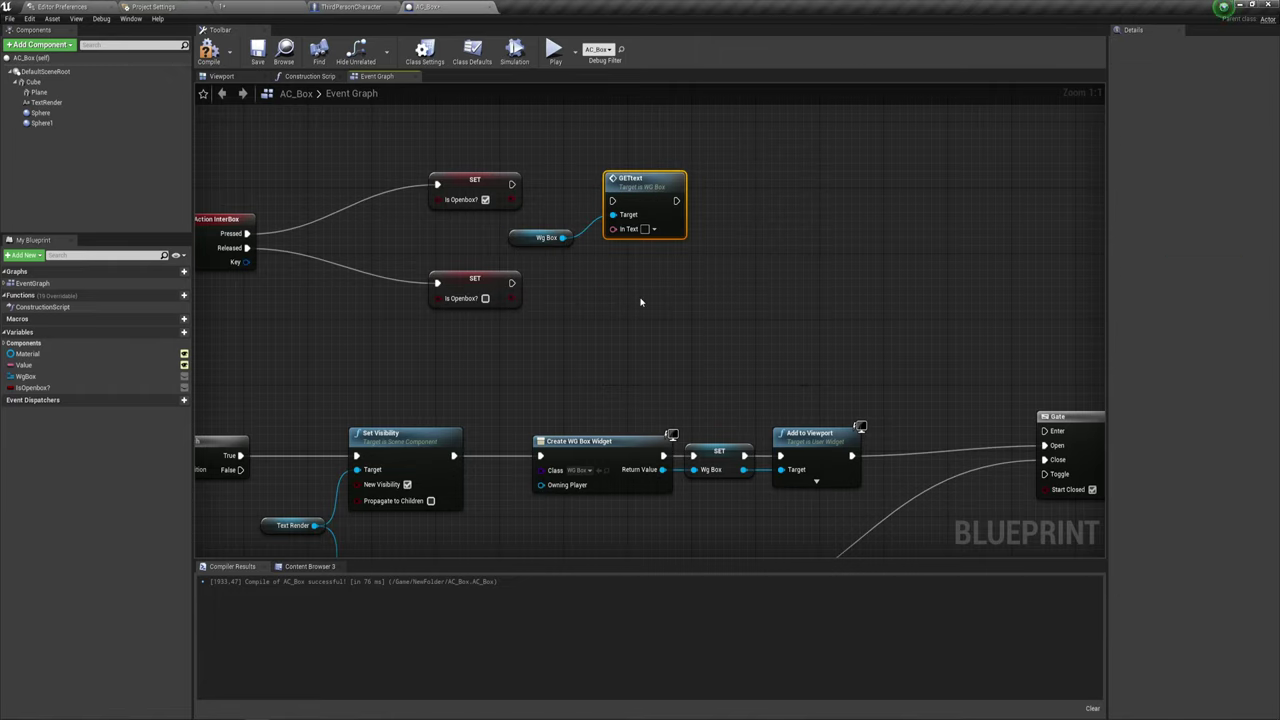
Wire the Pressed SET Is Openbox? exec output into the GETText node's exec input.
{"action": "left_click_drag", "start_coordinate": [612, 200], "coordinate": [512, 184]}
{"action": "left_click_drag", "start_coordinate": [563, 237], "coordinate": [658, 178]}
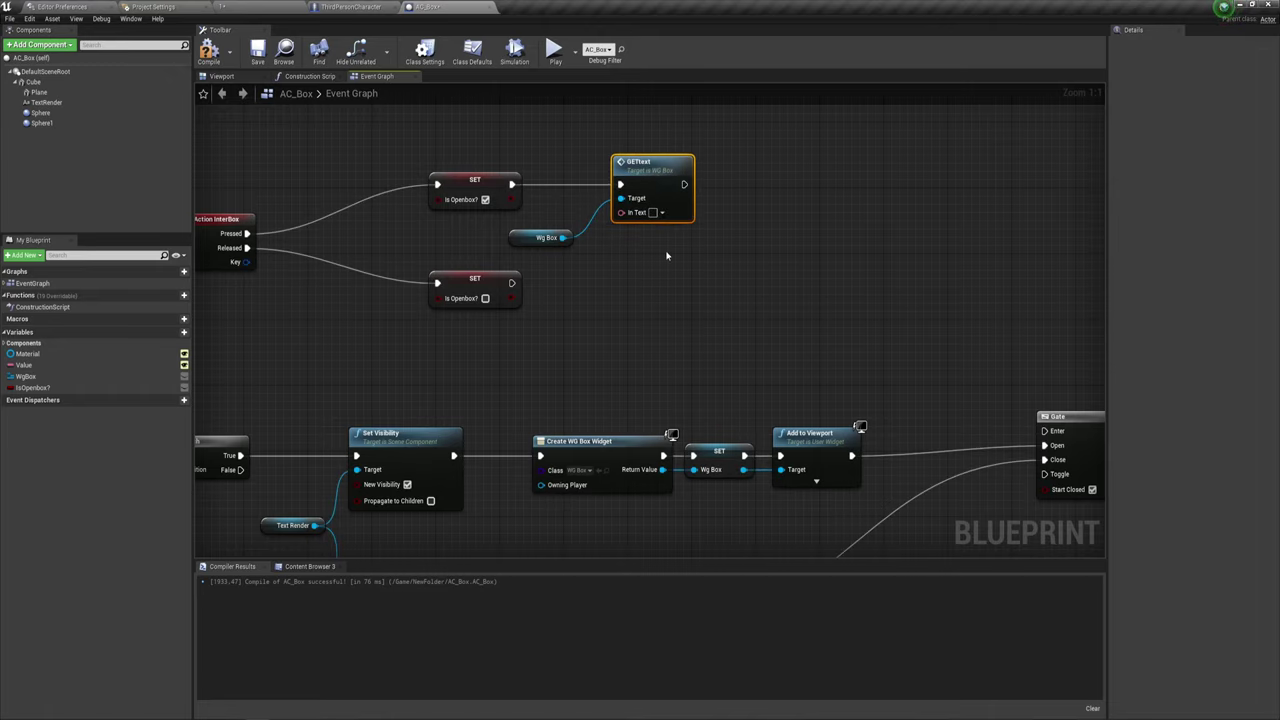
{"action": "mouse_move", "coordinate": [665, 252]}
{"action": "right_mouse_down"}
{"action": "mouse_move", "coordinate": [652, 257]}
{"action": "mouse_move", "coordinate": [656, 245]}
{"action": "right_mouse_up"}
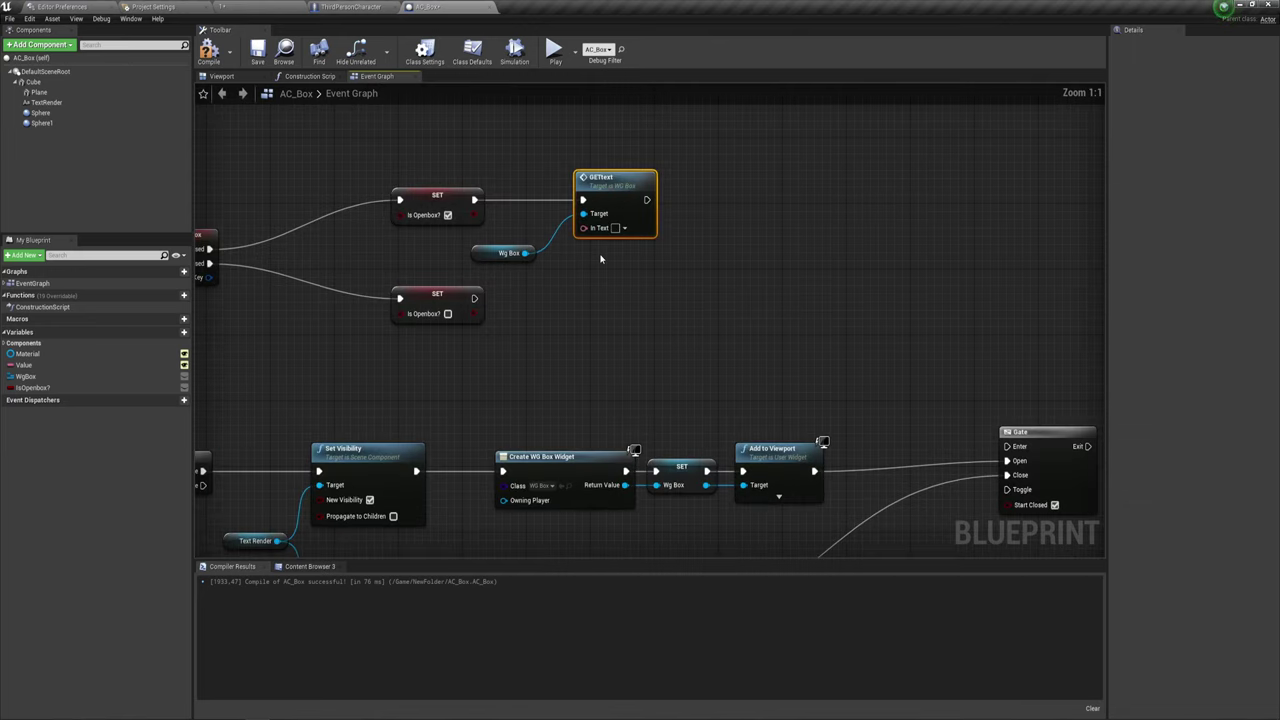
Paste a duplicate of the GETText node, then delete it, keeping the original.
{"action": "left_click", "coordinate": [521, 286]}
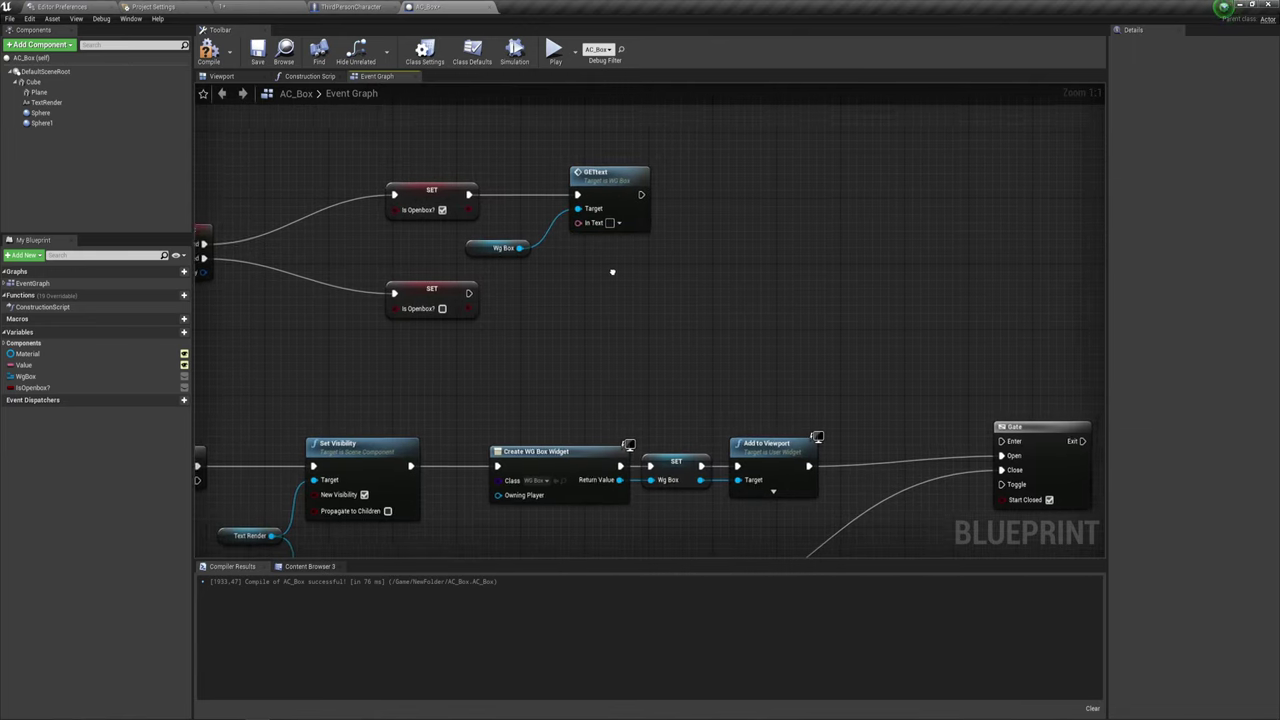
{"action": "right_click_drag", "start_coordinate": [620, 285], "coordinate": [598, 276]}
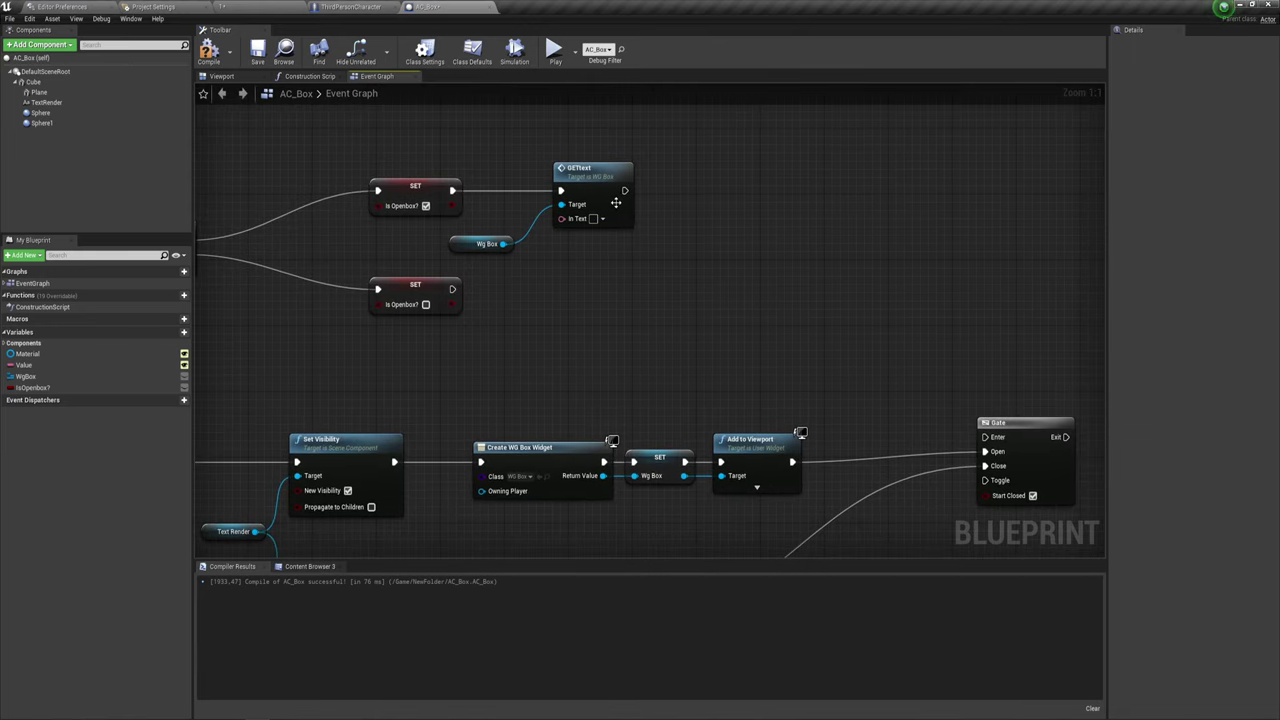
{"action": "left_click", "coordinate": [601, 191]}
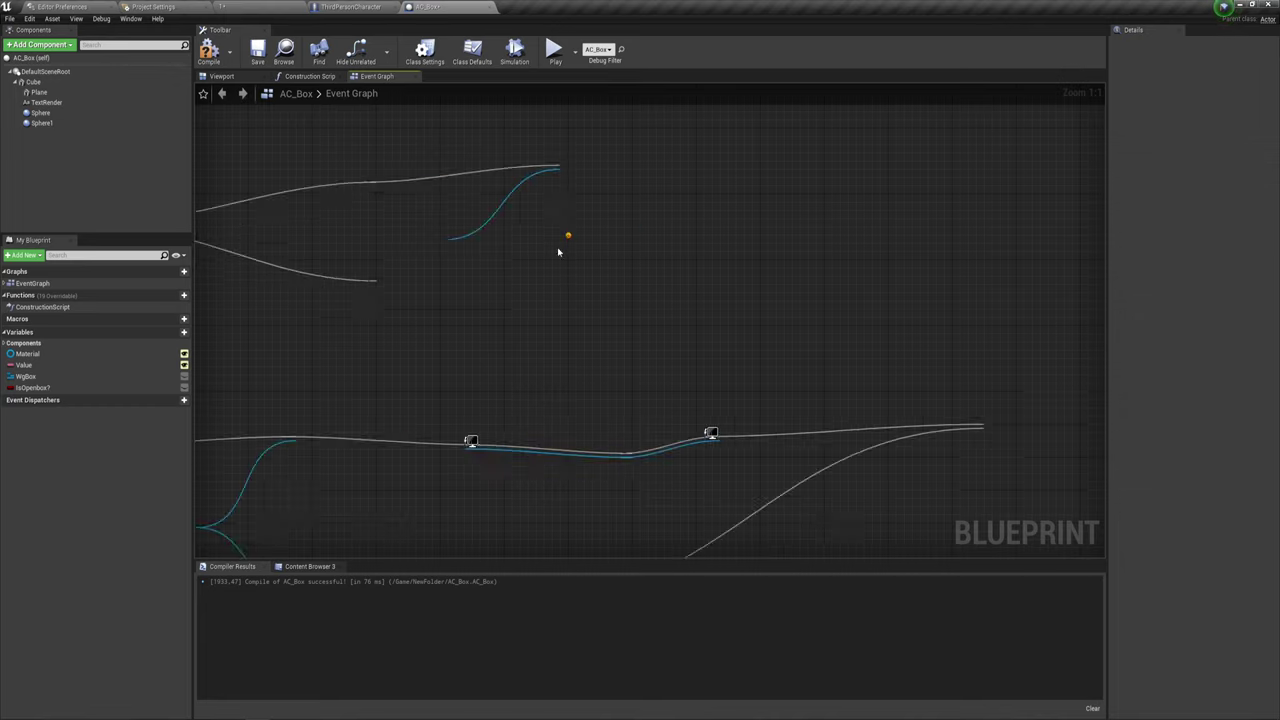
{"action": "key", "text": "ctrl+c"}
{"action": "key", "text": "ctrl+v"}
{"action": "left_click_drag", "start_coordinate": [601, 258], "coordinate": [601, 286]}
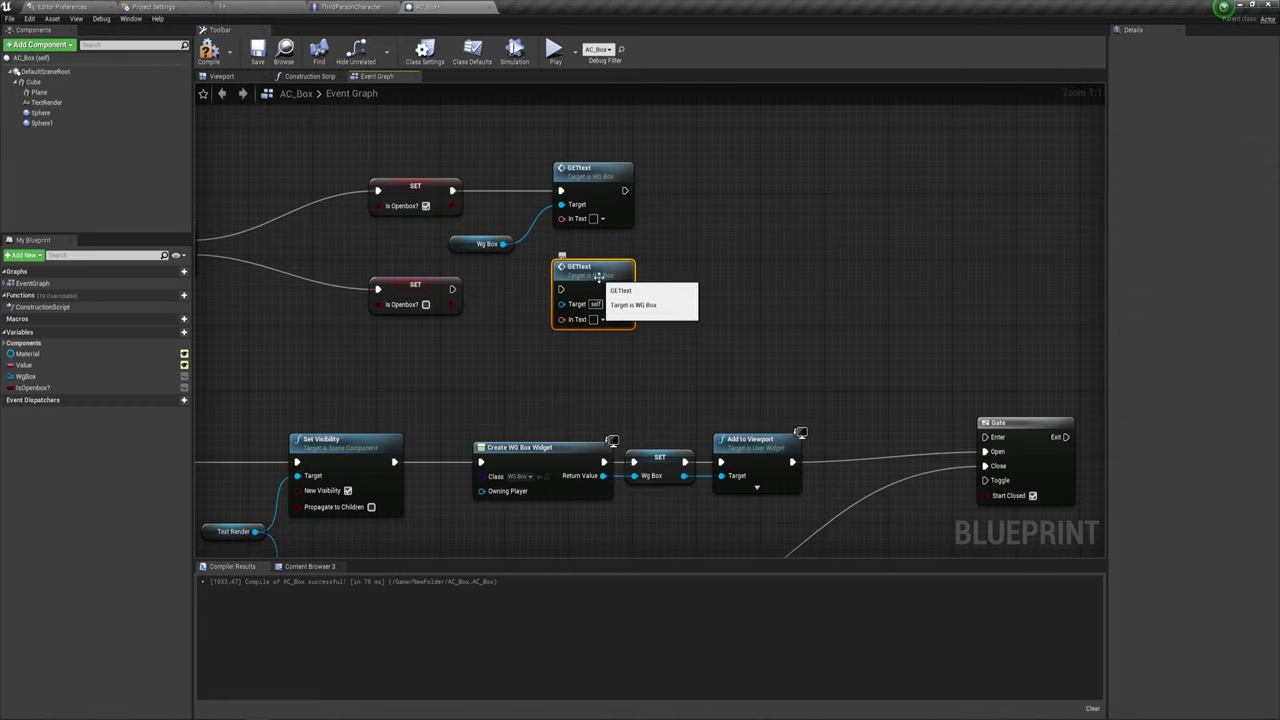
{"action": "key", "text": "Delete"}
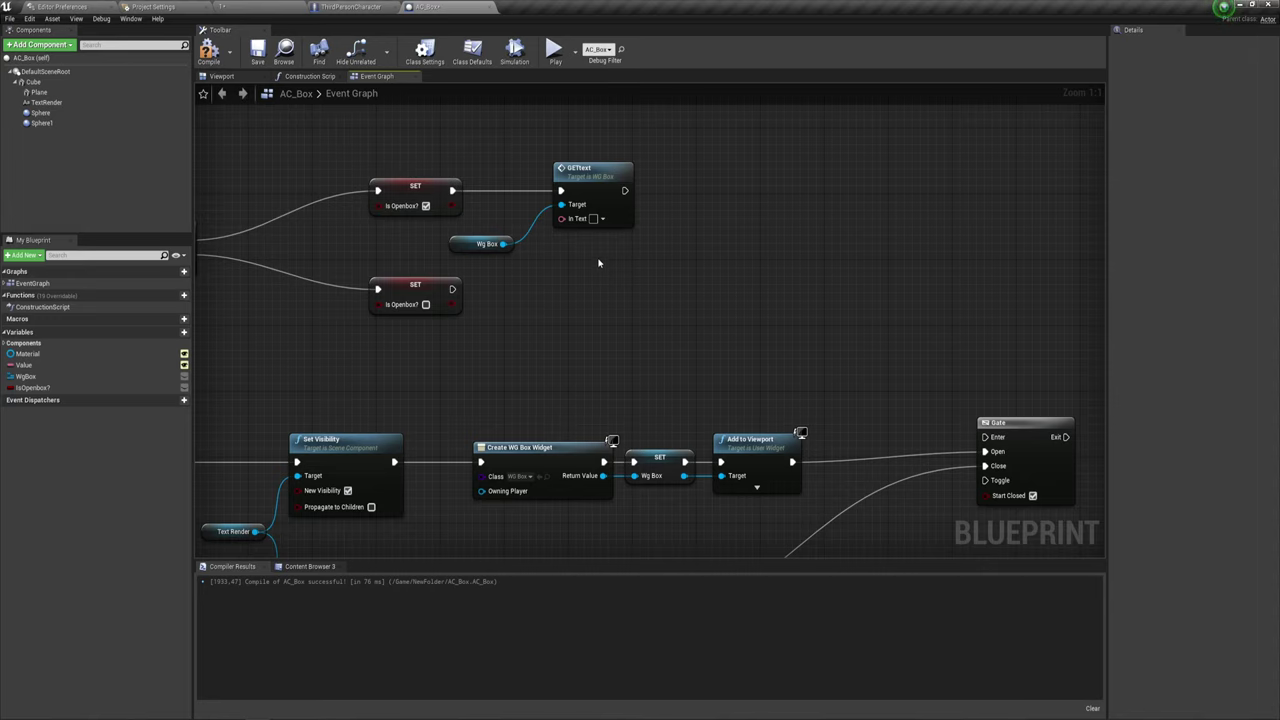
{"action": "mouse_move", "coordinate": [598, 294]}
{"action": "right_mouse_down"}
{"action": "mouse_move", "coordinate": [657, 284]}
{"action": "mouse_move", "coordinate": [634, 284]}
{"action": "right_mouse_up"}
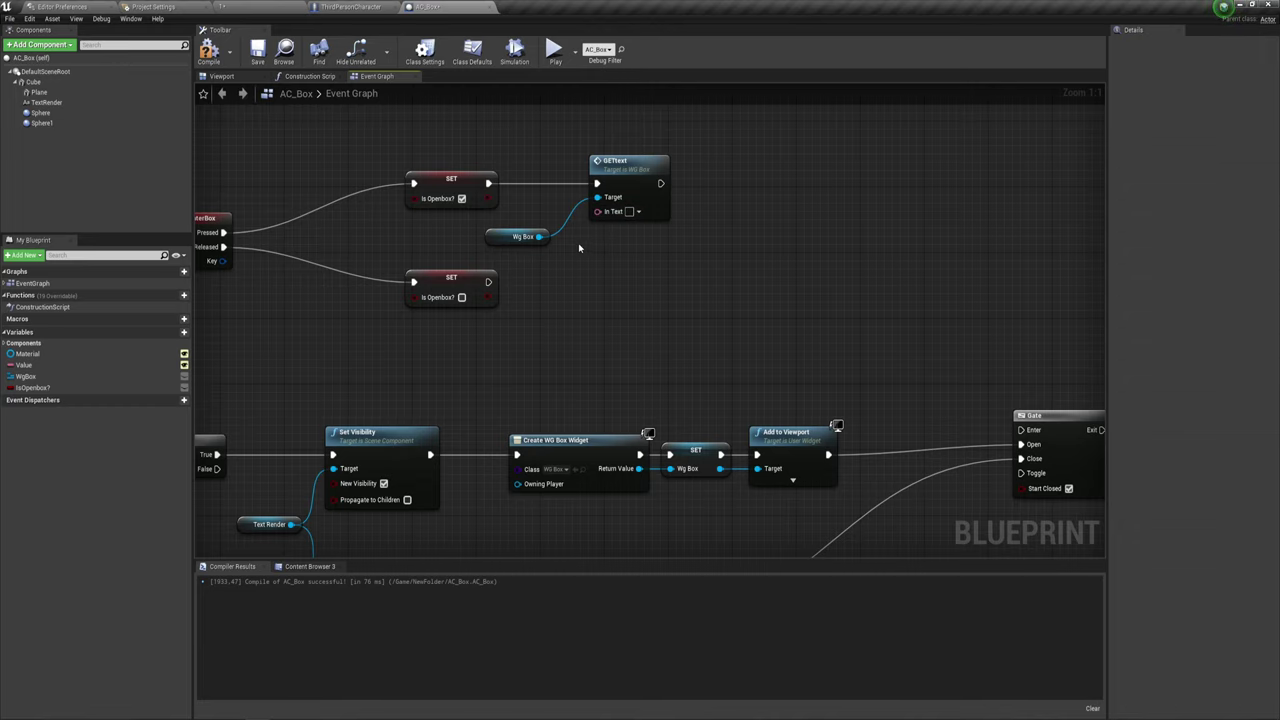
{"action": "right_click_drag", "start_coordinate": [603, 231], "coordinate": [605, 253]}
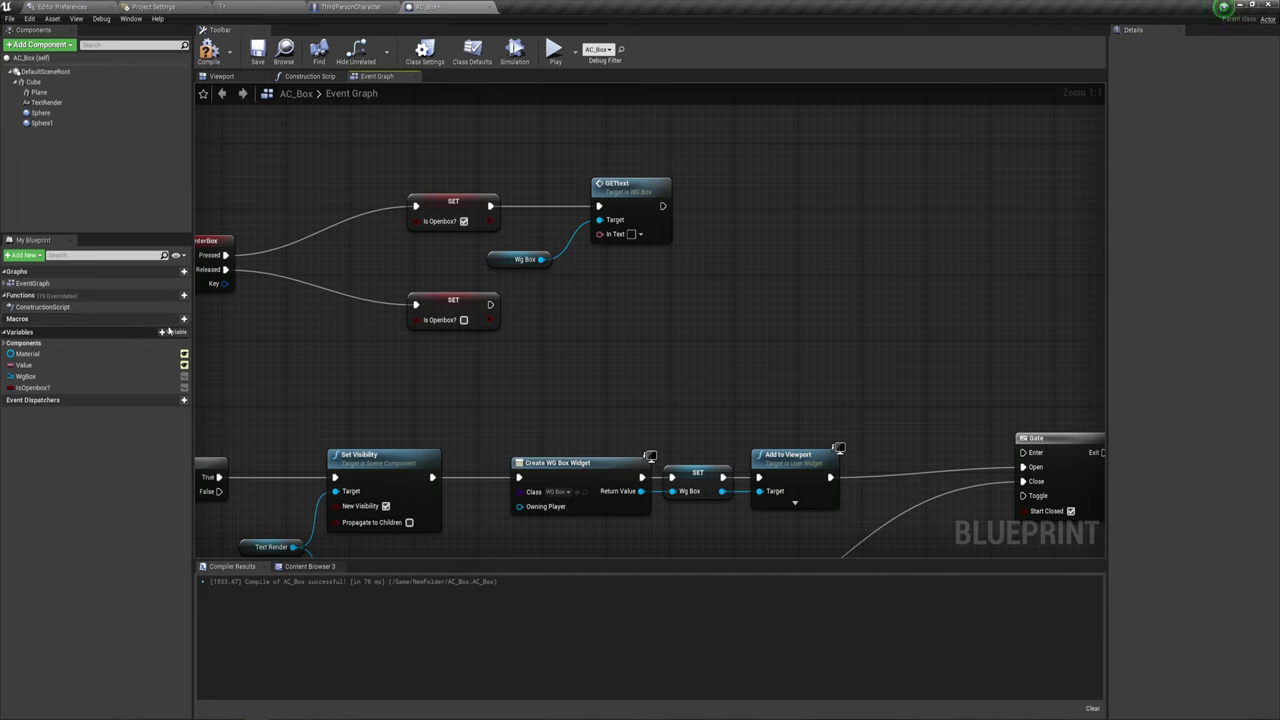
Add a Text variable named TEXTisOpen, compile with F7, and begin editing its default value.
{"action": "left_click", "coordinate": [169, 331]}
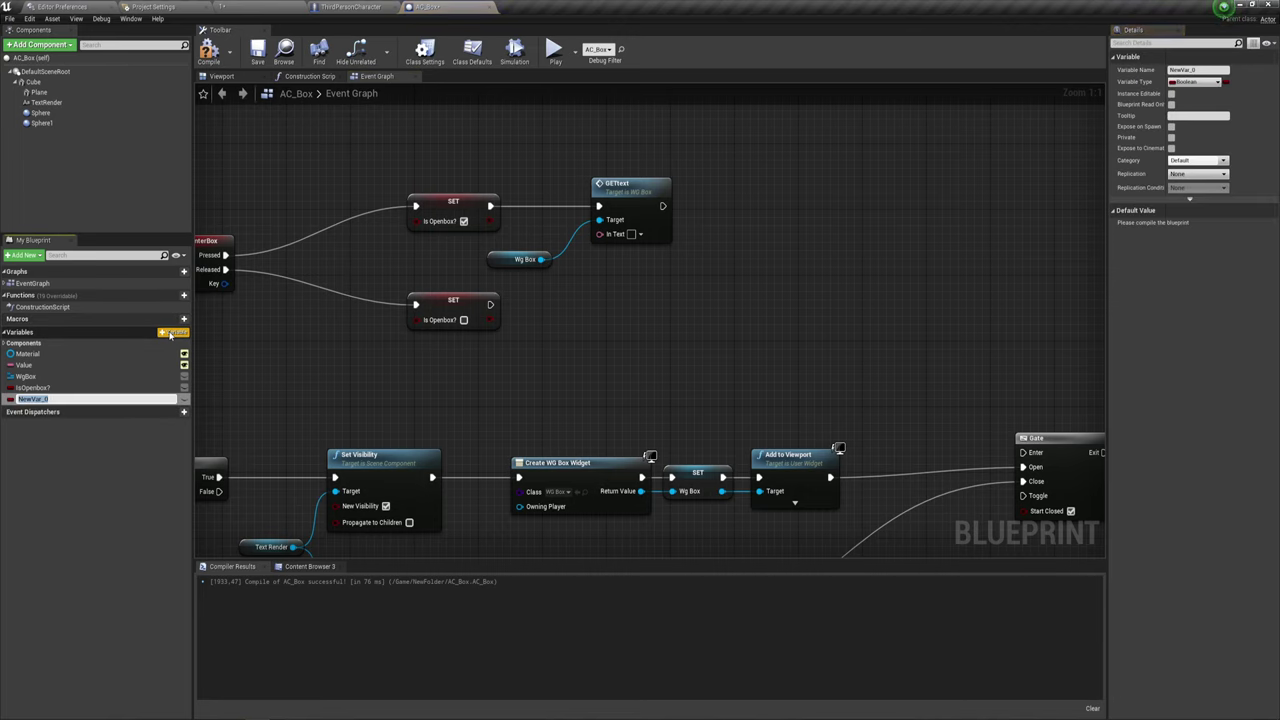
{"action": "type", "text": "Tt"}
{"action": "key", "text": "Return"}
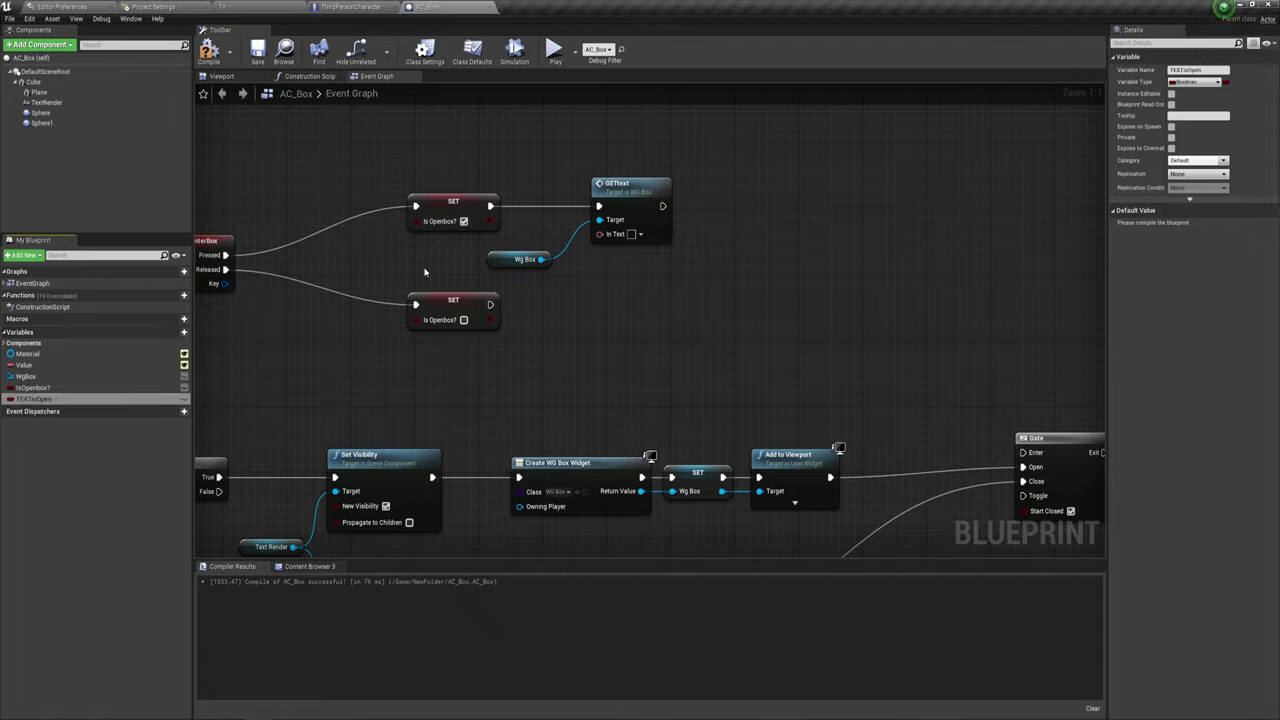
{"action": "left_click", "coordinate": [1199, 82]}
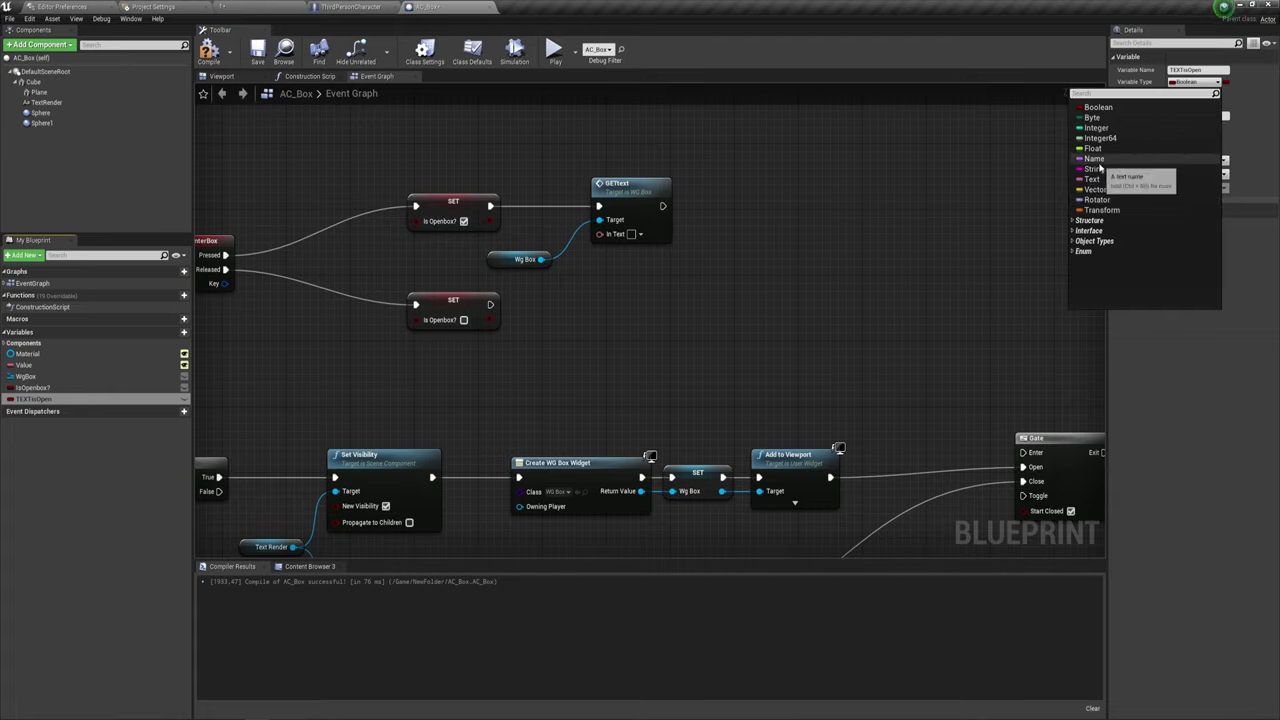
{"action": "left_click", "coordinate": [1092, 179]}
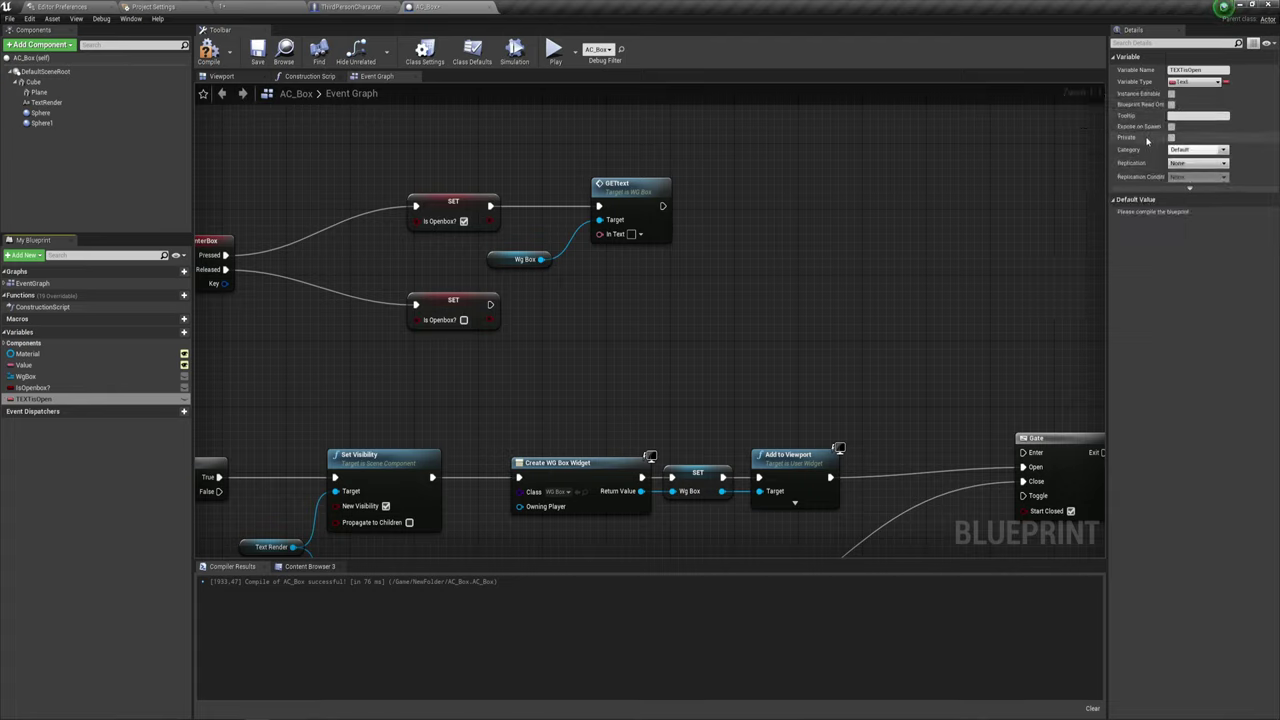
{"action": "key", "text": "F7"}
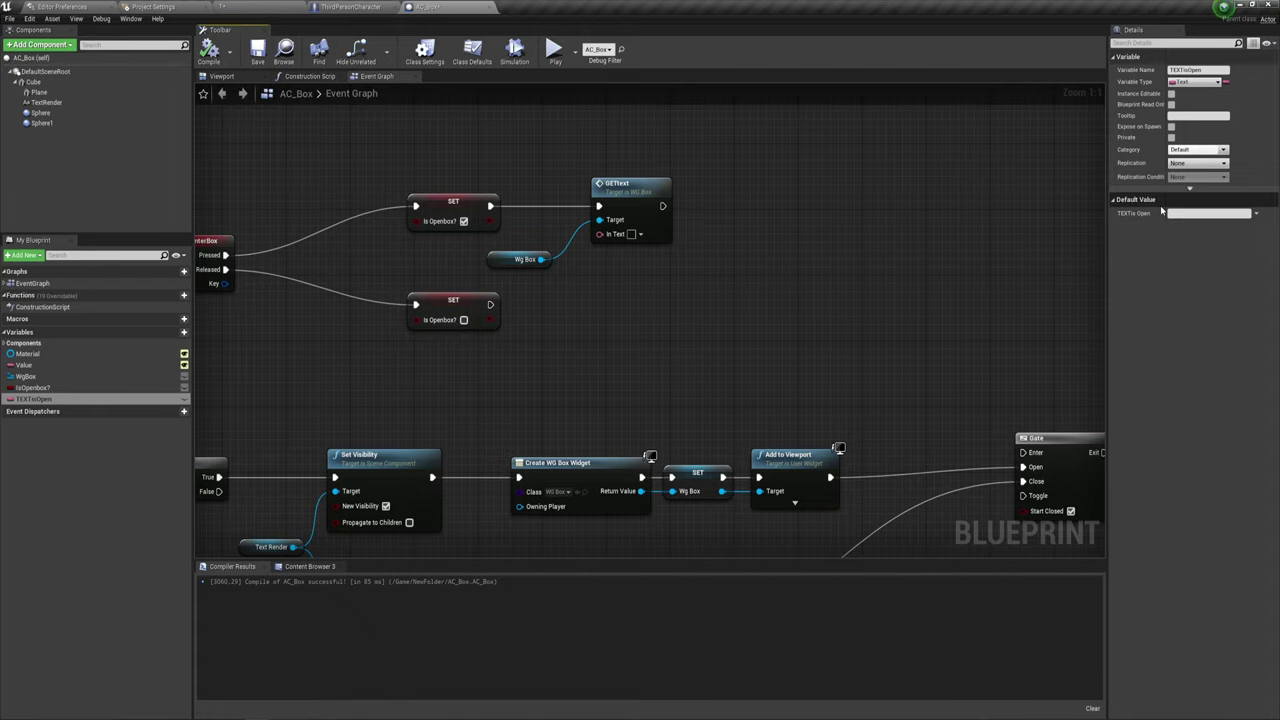
{"action": "left_click", "coordinate": [1172, 213]}
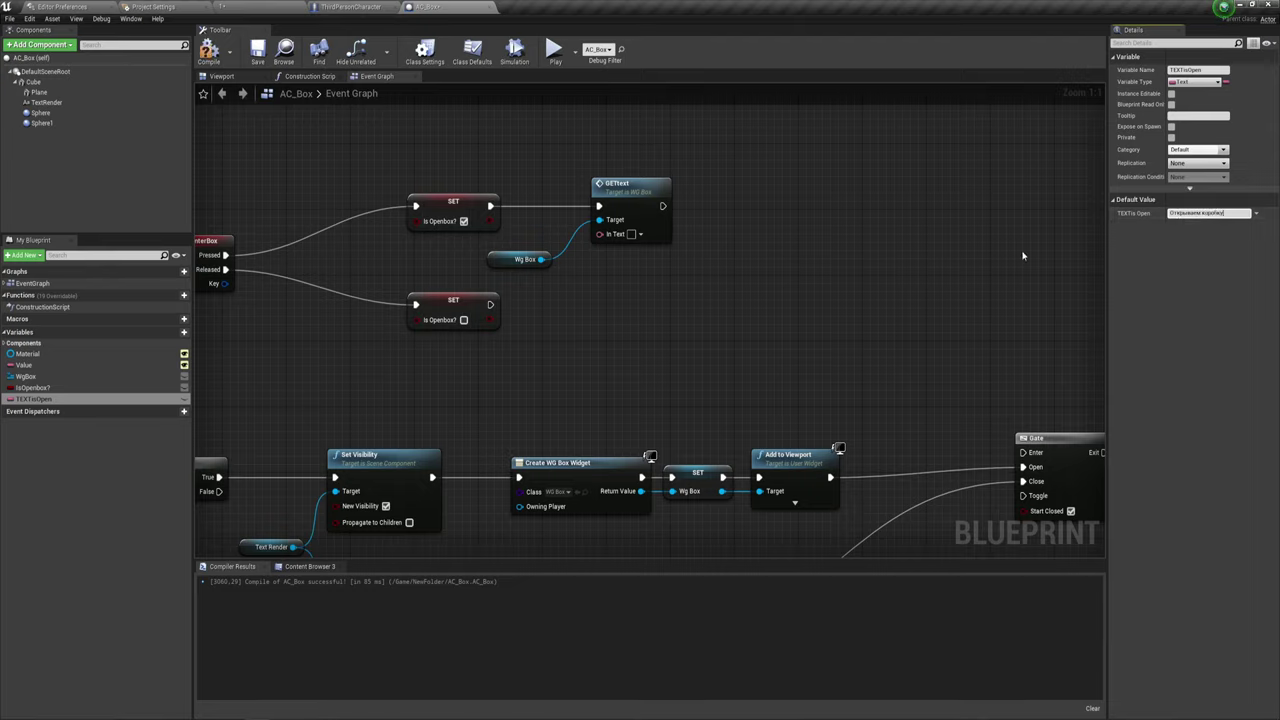
Add a TEXTis Open getter and feed it into the upper GETtext node's In Text.
{"action": "mouse_move", "coordinate": [33, 399]}
{"action": "left_mouse_down"}
{"action": "mouse_move", "coordinate": [555, 253]}
{"action": "mouse_move", "coordinate": [540, 225]}
{"action": "mouse_move", "coordinate": [598, 233]}
{"action": "left_mouse_up"}
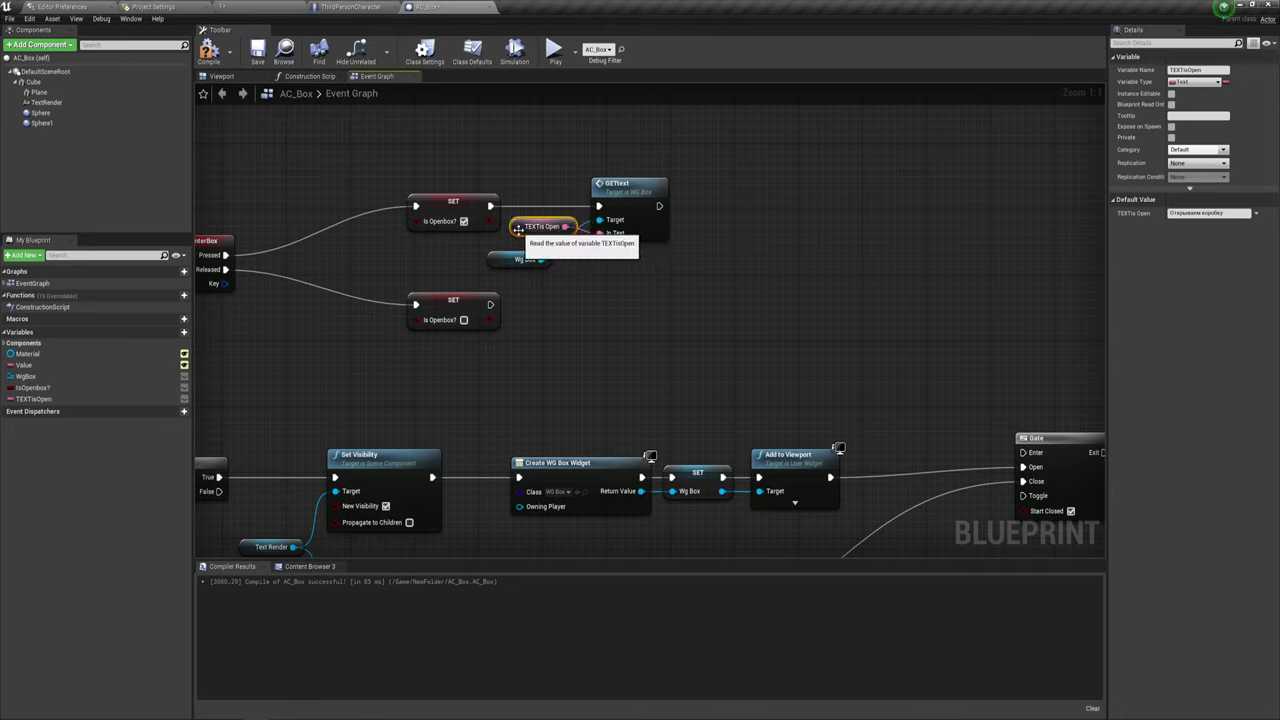
{"action": "left_click_drag", "start_coordinate": [297, 160], "coordinate": [444, 236]}
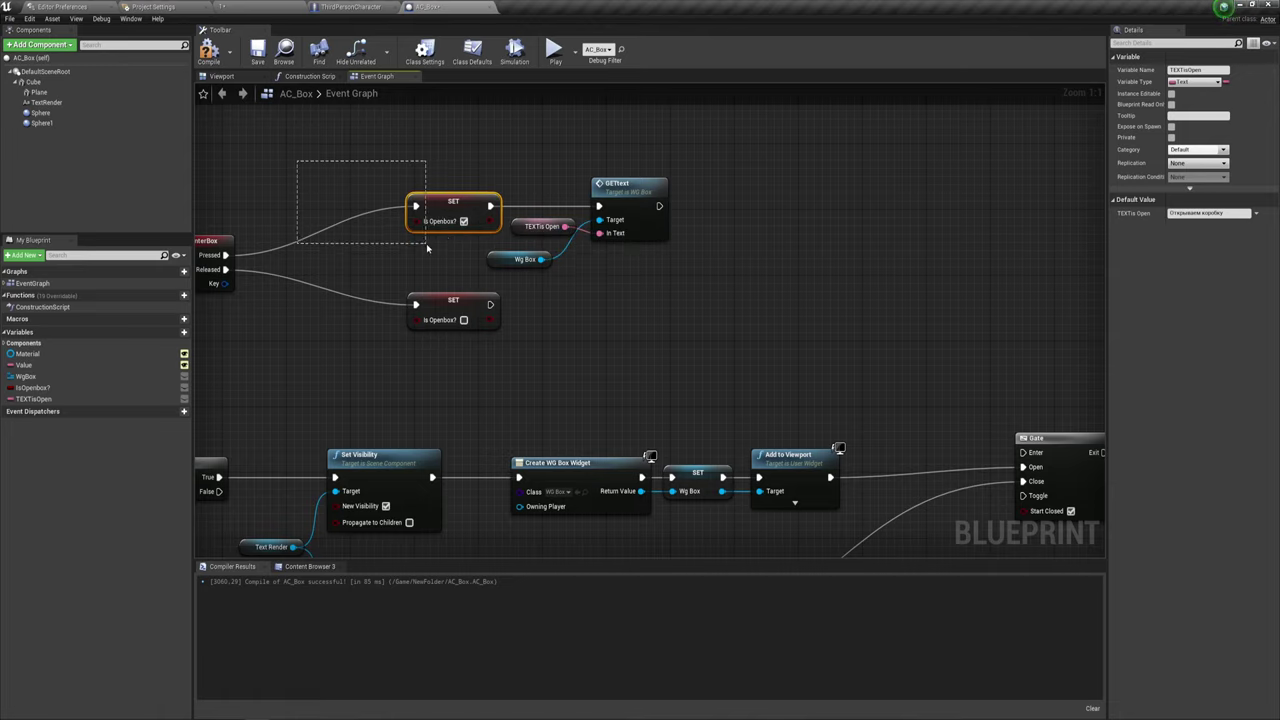
{"action": "mouse_move", "coordinate": [427, 248]}
{"action": "left_mouse_down"}
{"action": "mouse_move", "coordinate": [685, 261]}
{"action": "mouse_move", "coordinate": [701, 245]}
{"action": "left_mouse_up"}
{"action": "left_click", "coordinate": [692, 286]}
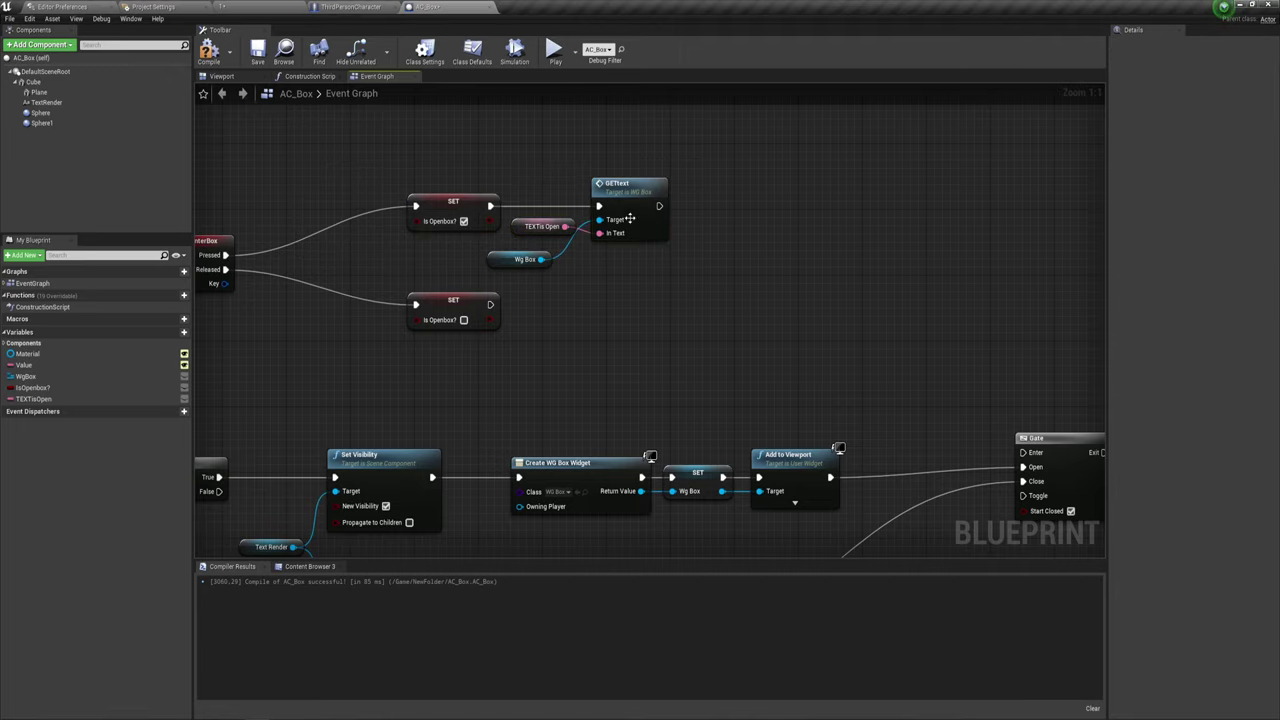
Duplicate the GETtext node below the original and wire Wg Box to the copy's Target.
{"action": "left_click_drag", "start_coordinate": [592, 131], "coordinate": [763, 214]}
{"action": "right_click_drag", "start_coordinate": [708, 271], "coordinate": [650, 276]}
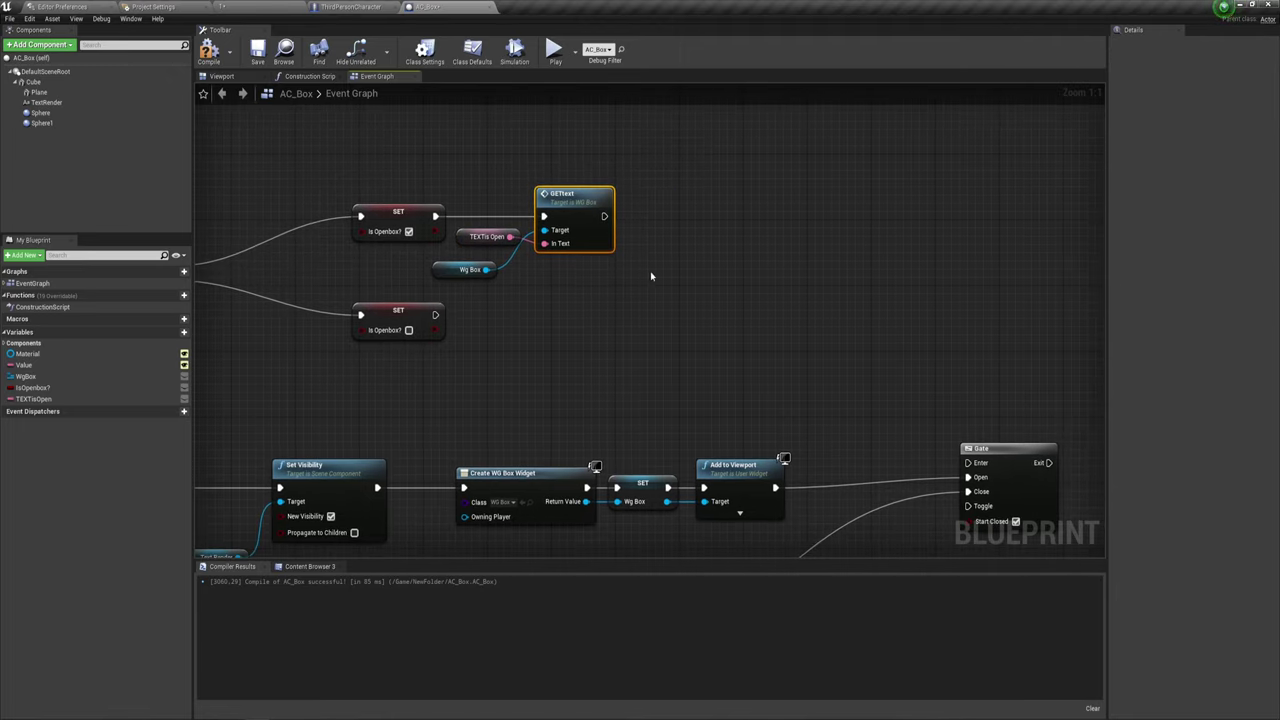
{"action": "key", "text": "ctrl+c"}
{"action": "key", "text": "ctrl+v"}
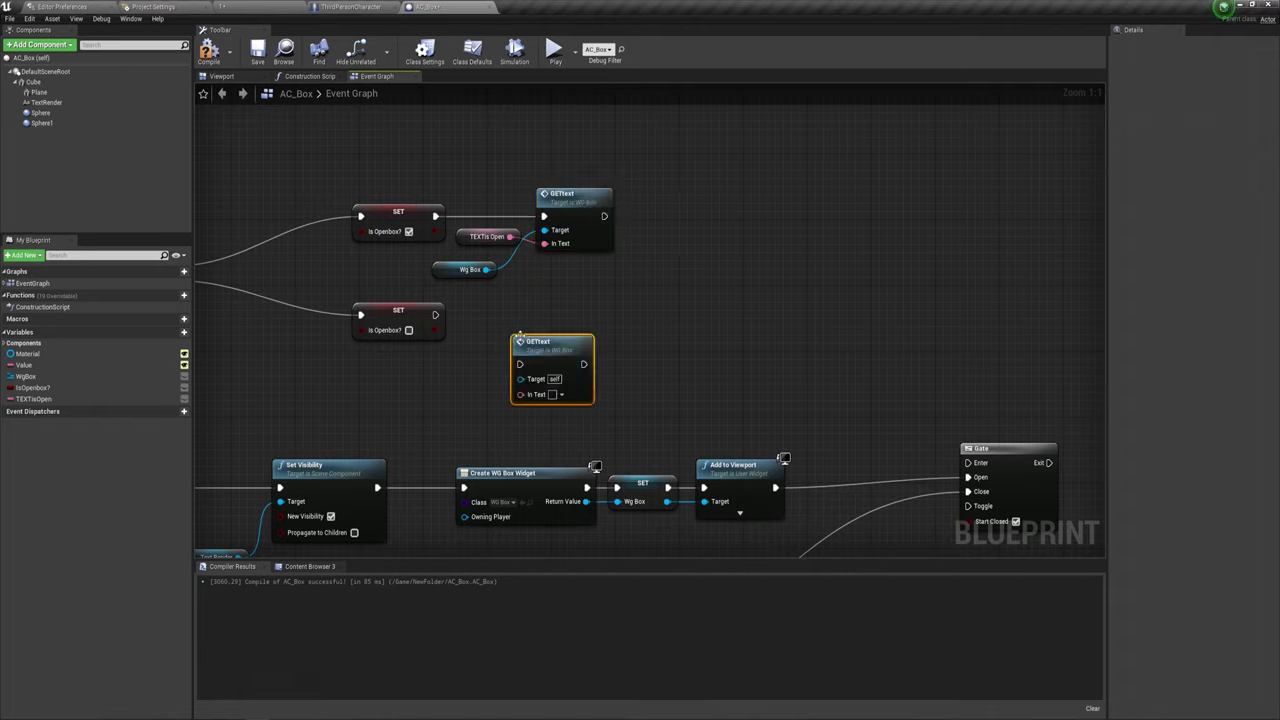
{"action": "mouse_move", "coordinate": [520, 350]}
{"action": "left_mouse_down"}
{"action": "mouse_move", "coordinate": [542, 305]}
{"action": "mouse_move", "coordinate": [435, 315]}
{"action": "left_mouse_up"}
{"action": "left_click_drag", "start_coordinate": [486, 269], "coordinate": [544, 329]}
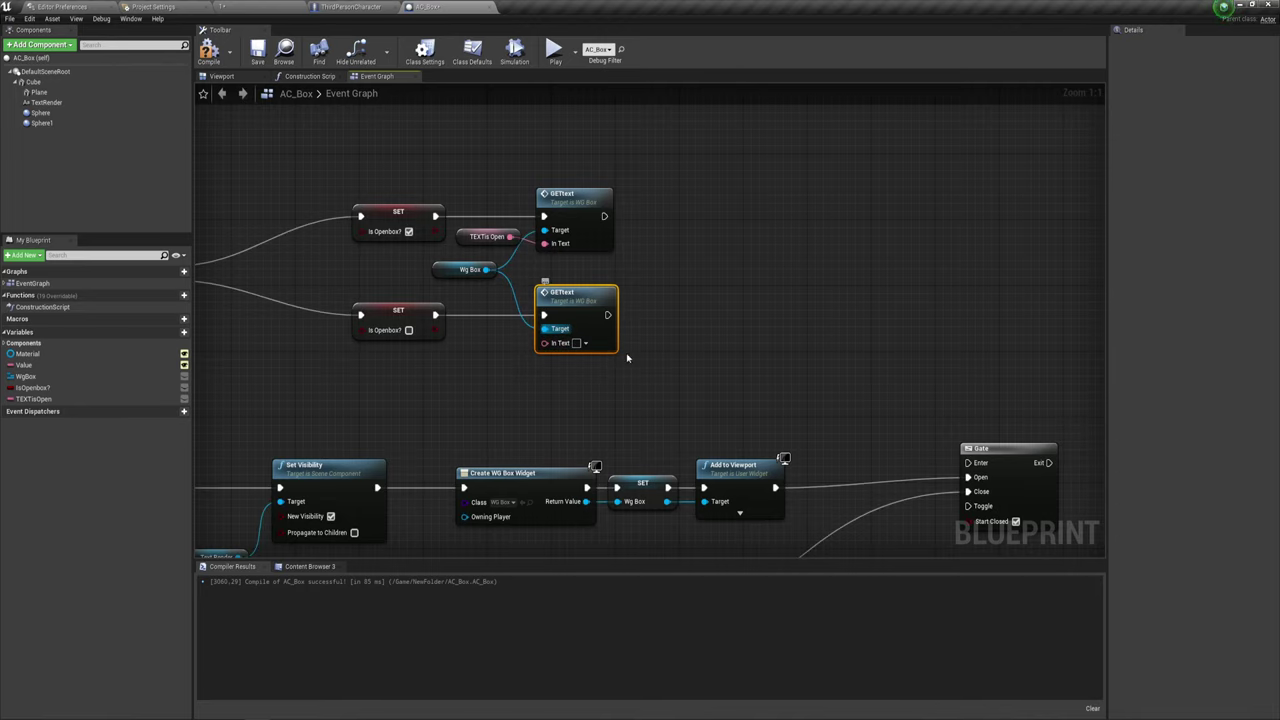
{"action": "left_click", "coordinate": [686, 292]}
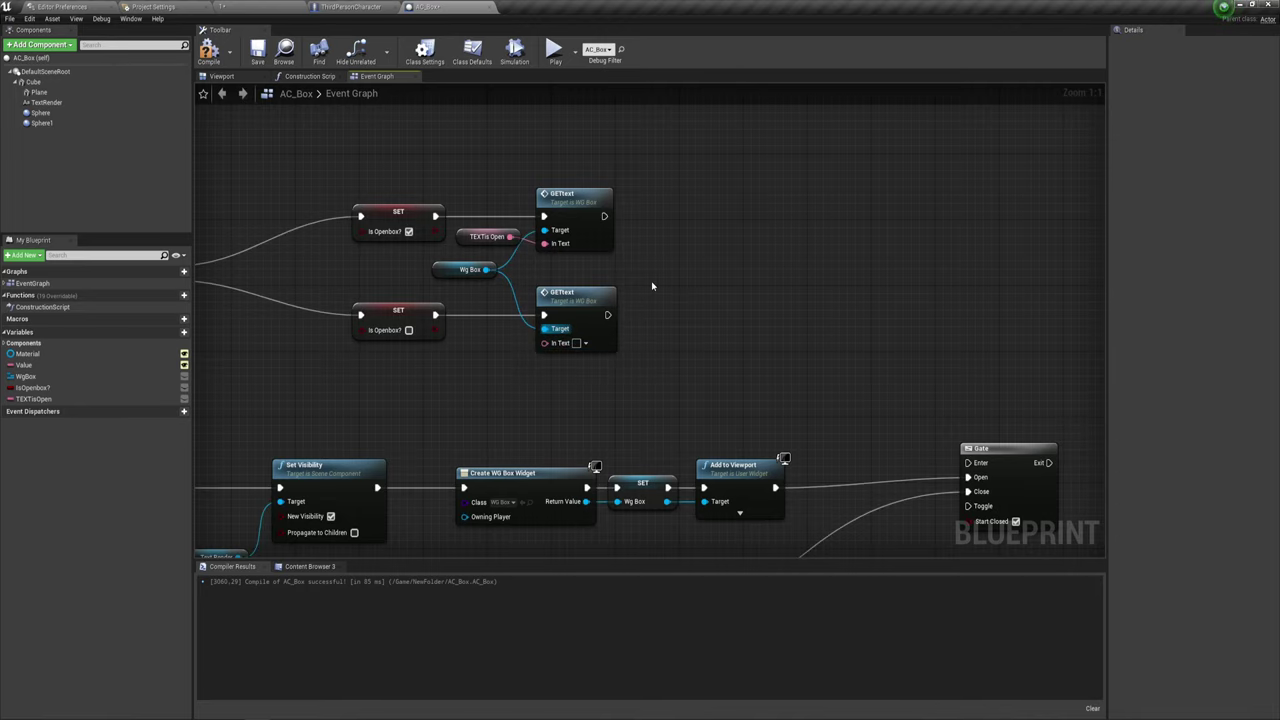
{"action": "right_click_drag", "start_coordinate": [652, 287], "coordinate": [587, 284]}
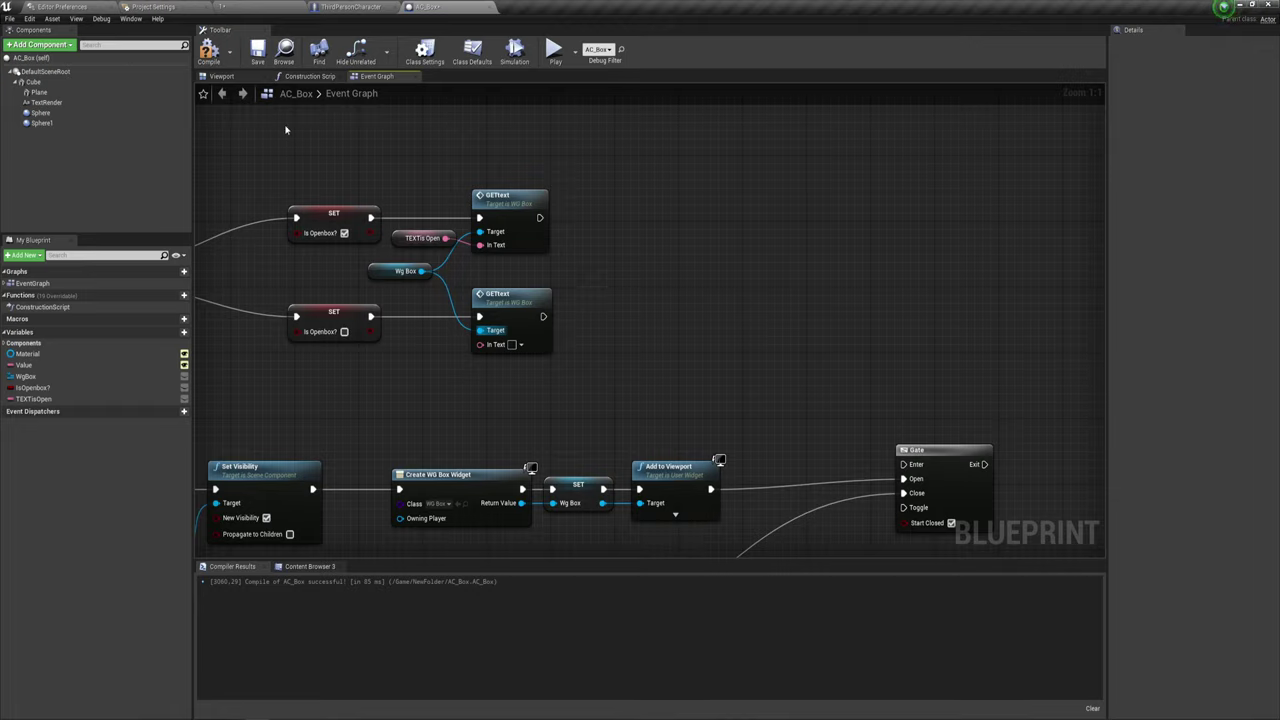
Open WG_Box's graph to review its OpenboxAnim event, then return to the AC_Box graph.
{"action": "left_click", "coordinate": [250, 5]}
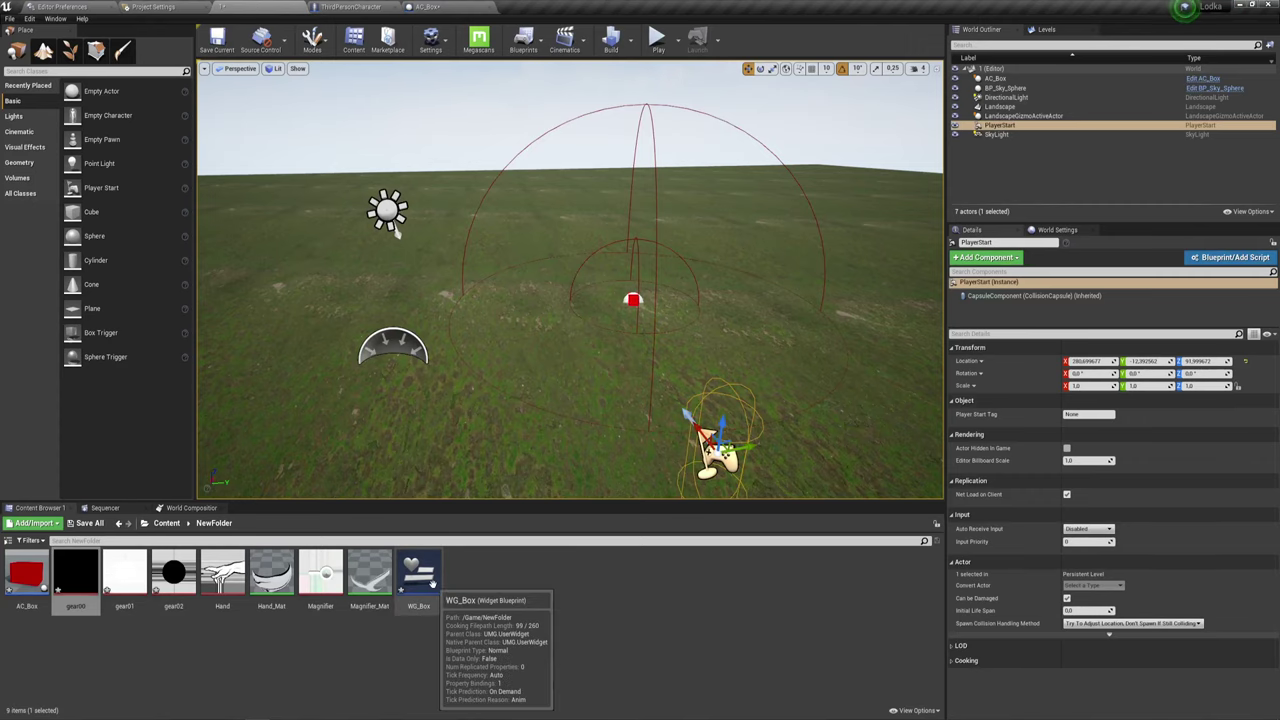
{"action": "double_click", "coordinate": [432, 584]}
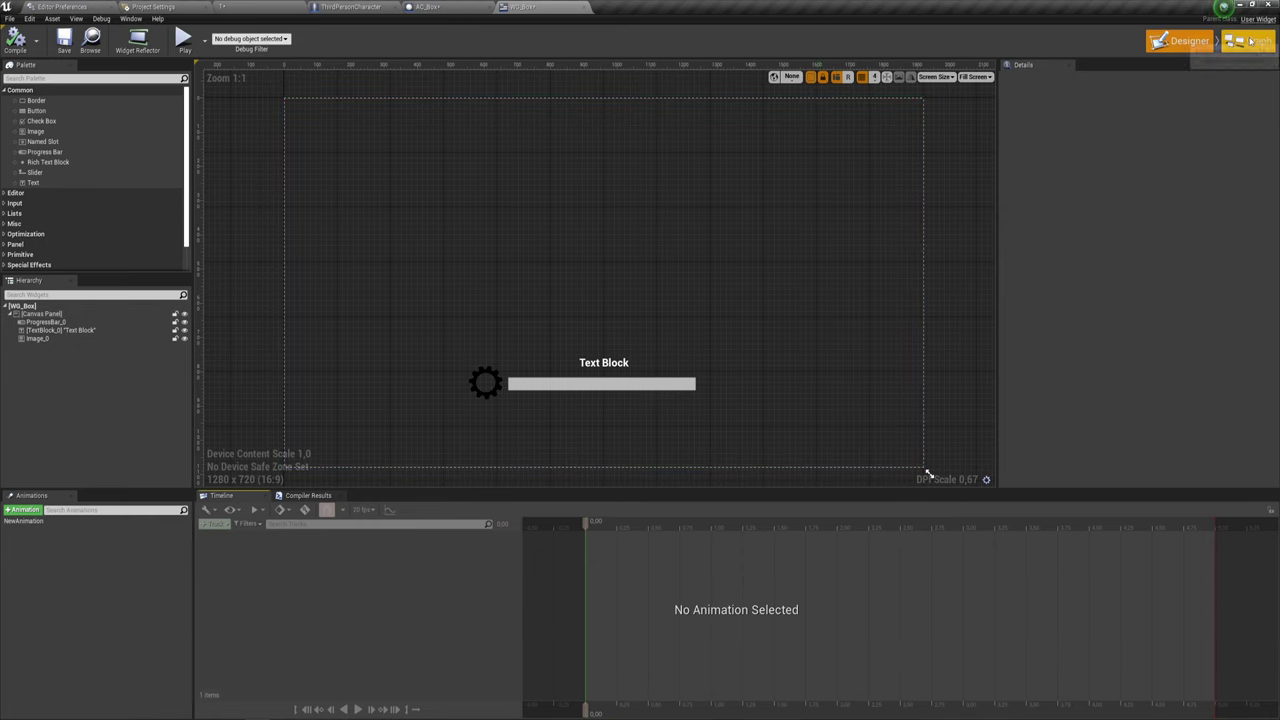
{"action": "left_click", "coordinate": [1250, 41]}
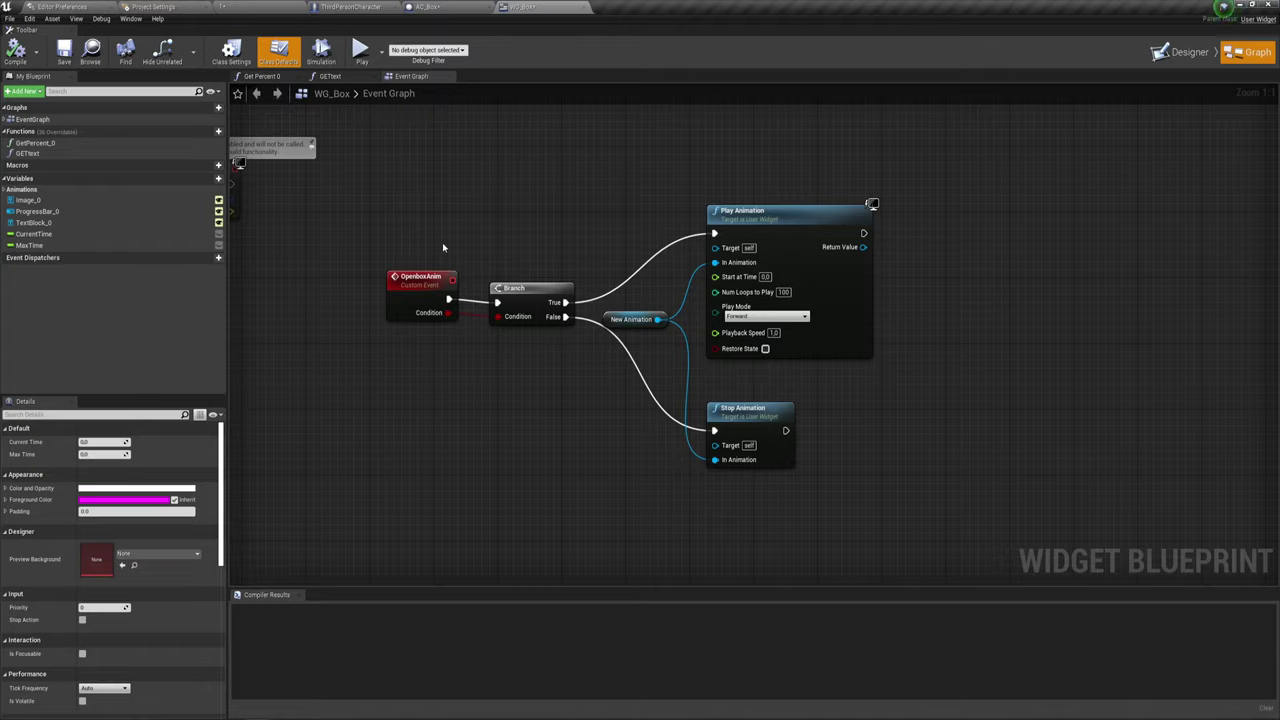
{"action": "left_click_drag", "start_coordinate": [366, 228], "coordinate": [457, 358]}
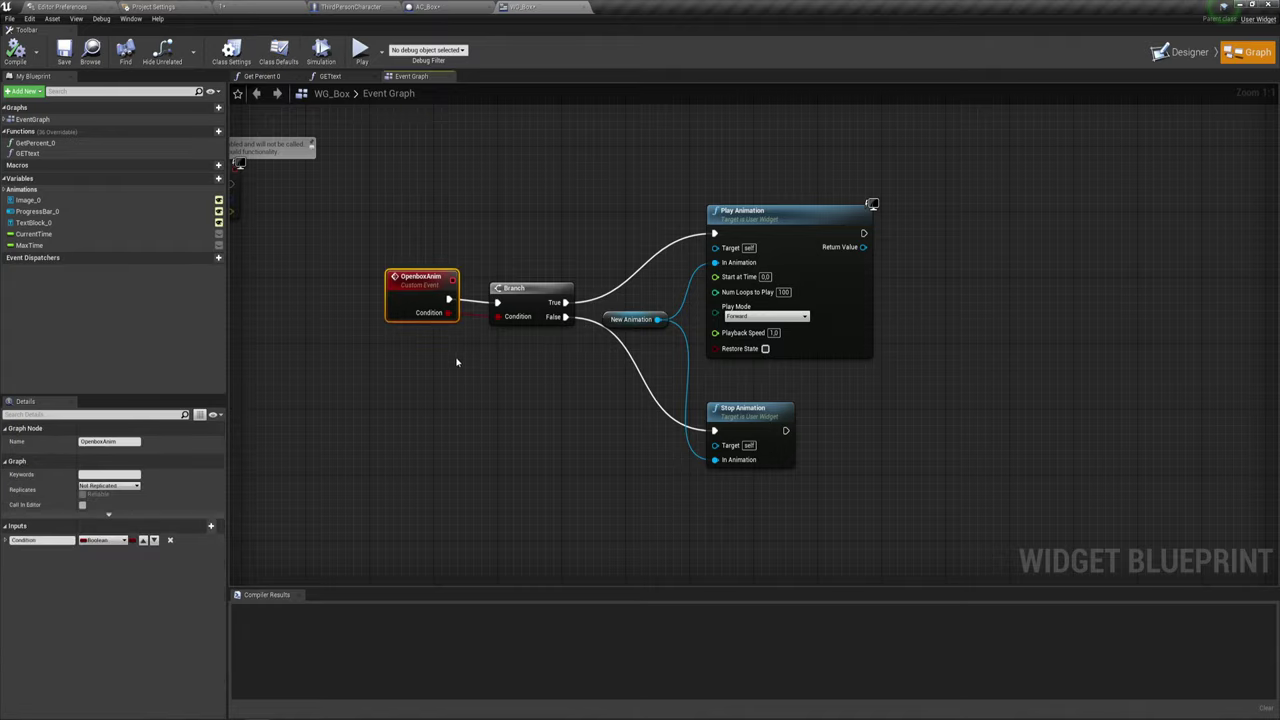
{"action": "left_click", "coordinate": [430, 7]}
Add an Openbox Anim call on Wg Box between the upper SET and GETtext nodes.
{"action": "left_click_drag", "start_coordinate": [422, 271], "coordinate": [646, 204]}
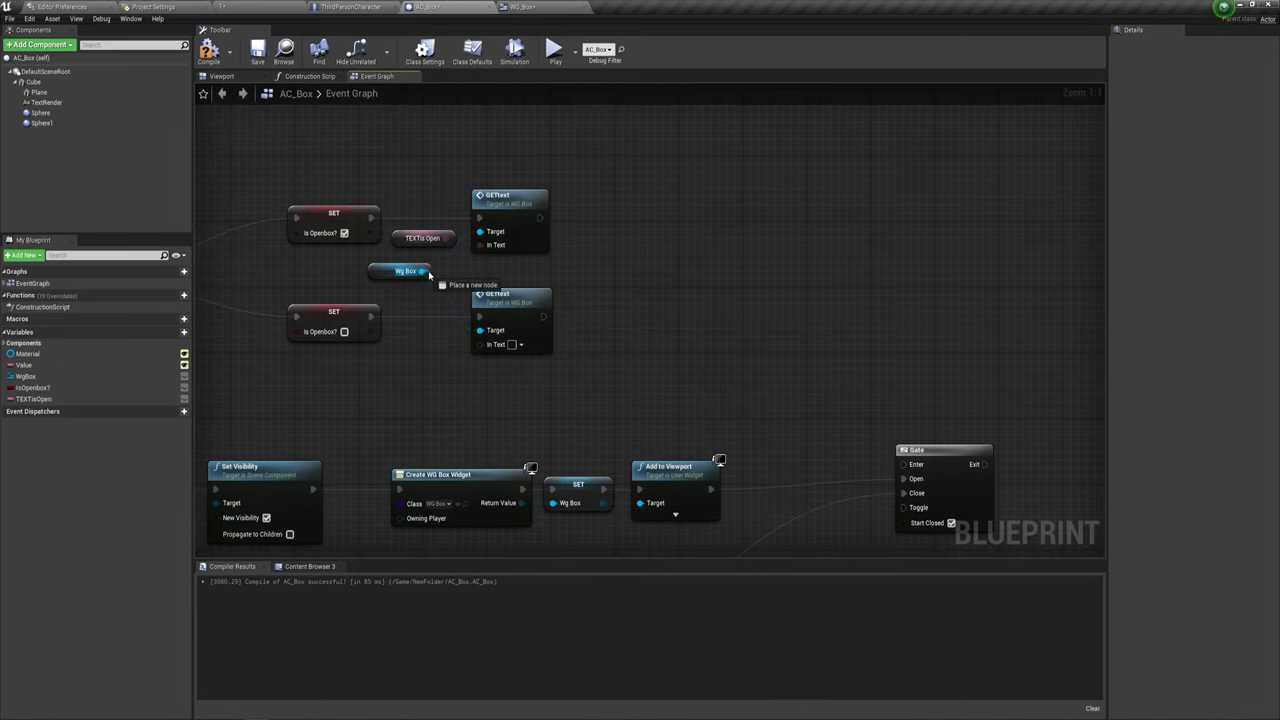
{"action": "type", "text": "setv"}
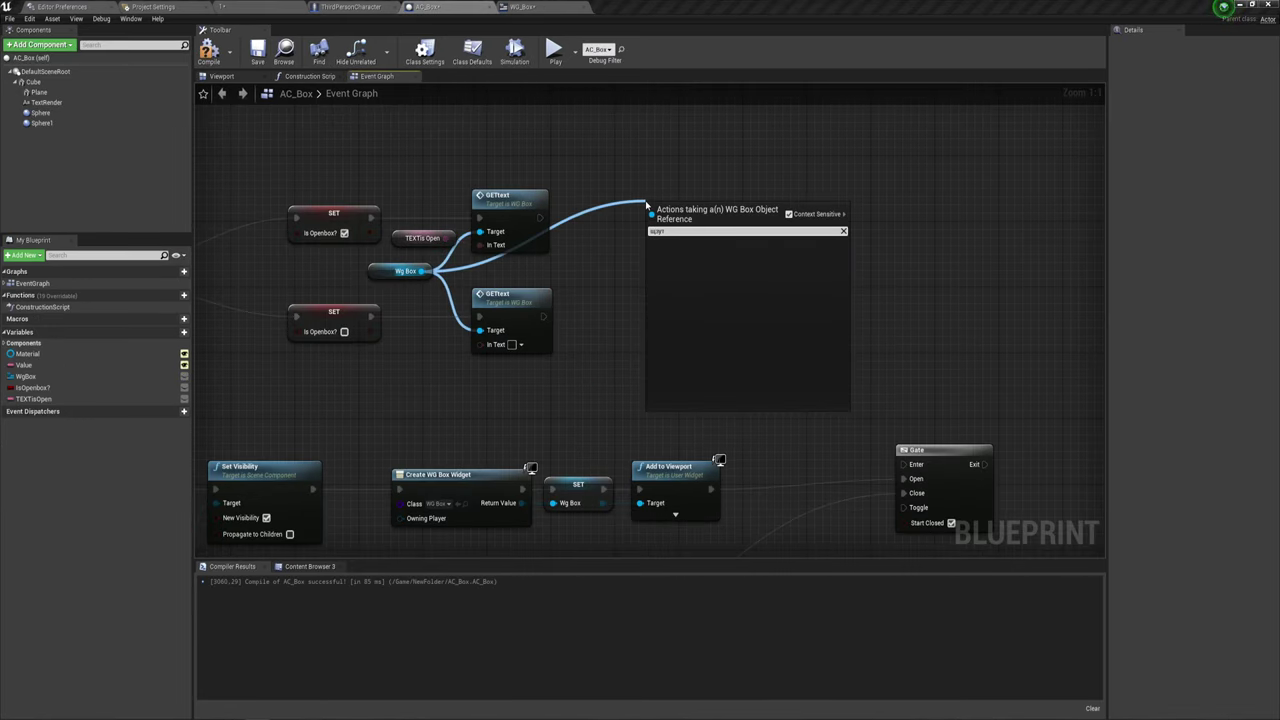
{"action": "key", "text": "BackSpace"}
{"action": "key", "text": "BackSpace"}
{"action": "key", "text": "BackSpace"}
{"action": "type", "text": "open"}
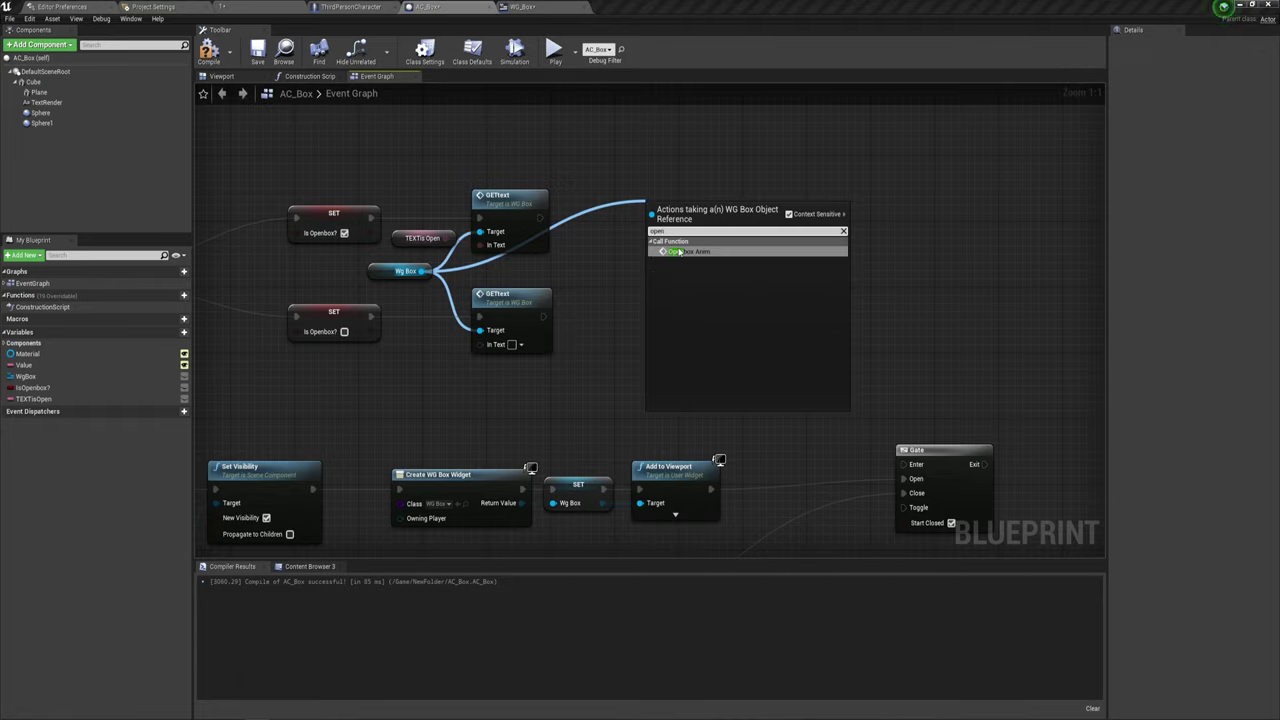
{"action": "left_click", "coordinate": [690, 251]}
{"action": "left_click_drag", "start_coordinate": [655, 226], "coordinate": [540, 218]}
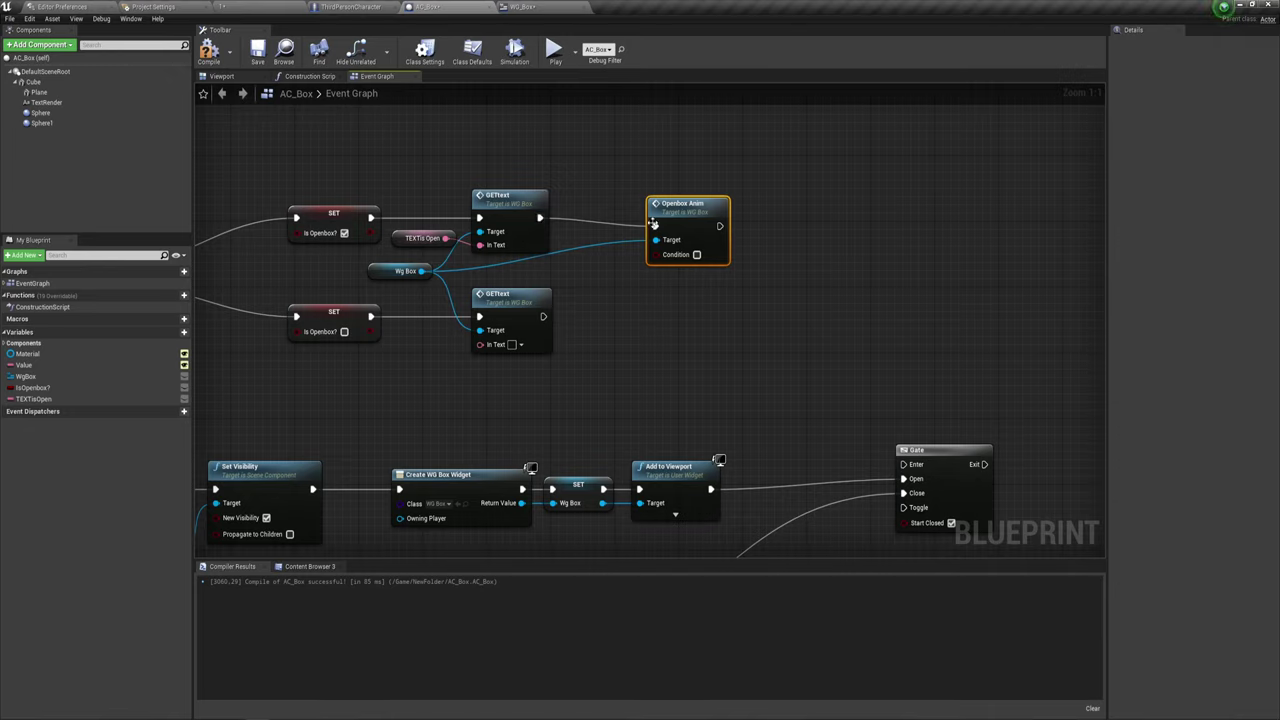
{"action": "left_click_drag", "start_coordinate": [672, 216], "coordinate": [616, 208]}
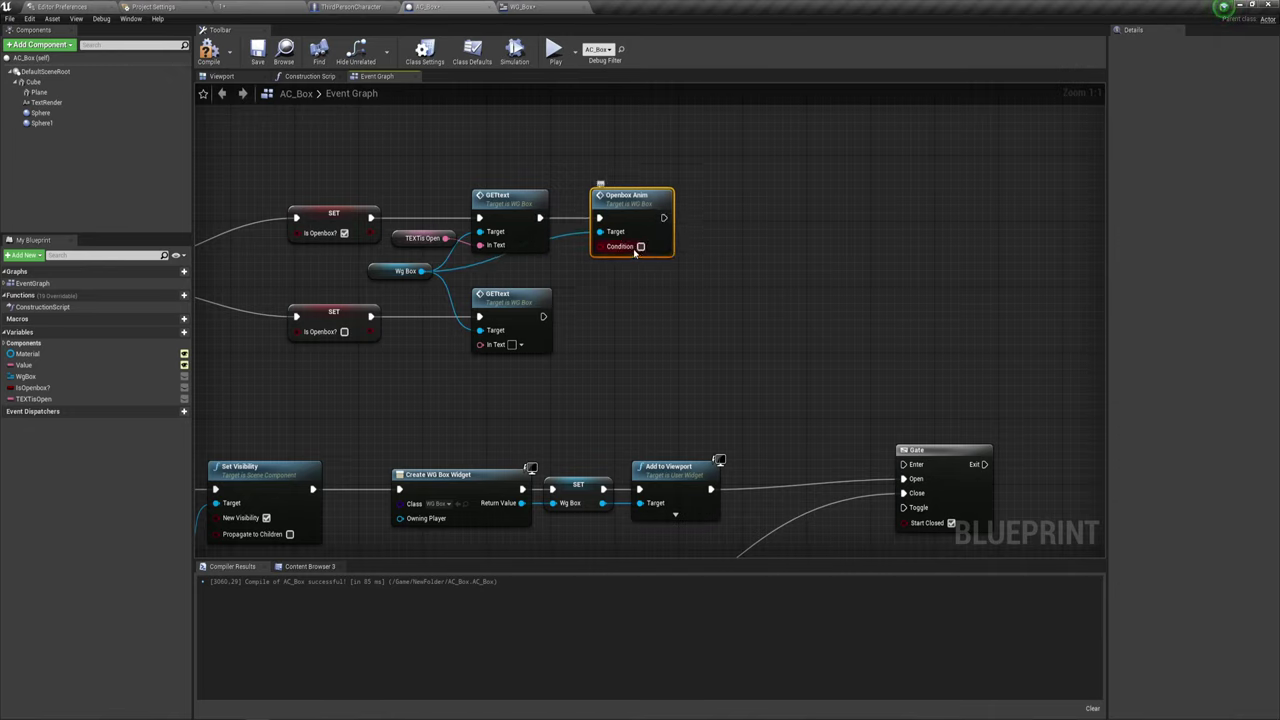
{"action": "mouse_move", "coordinate": [641, 221]}
{"action": "left_mouse_down"}
{"action": "mouse_move", "coordinate": [409, 188]}
{"action": "mouse_move", "coordinate": [441, 156]}
{"action": "left_mouse_up"}
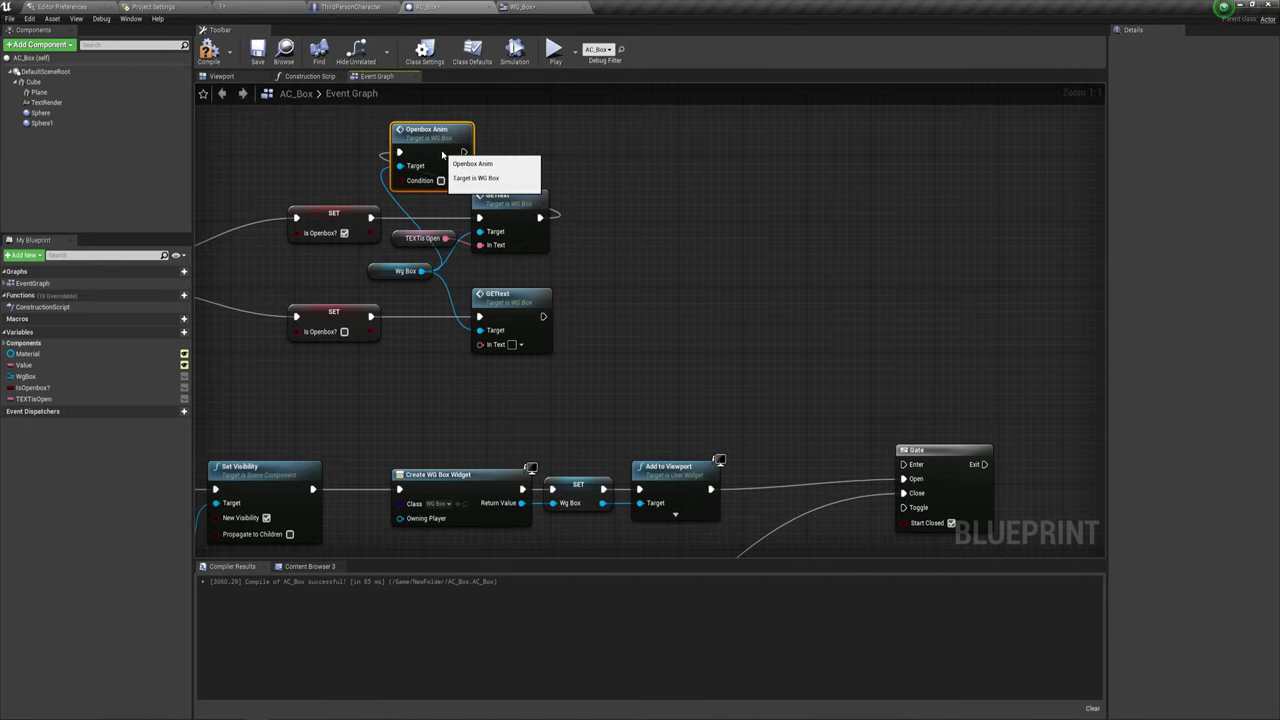
{"action": "left_click", "coordinate": [478, 190]}
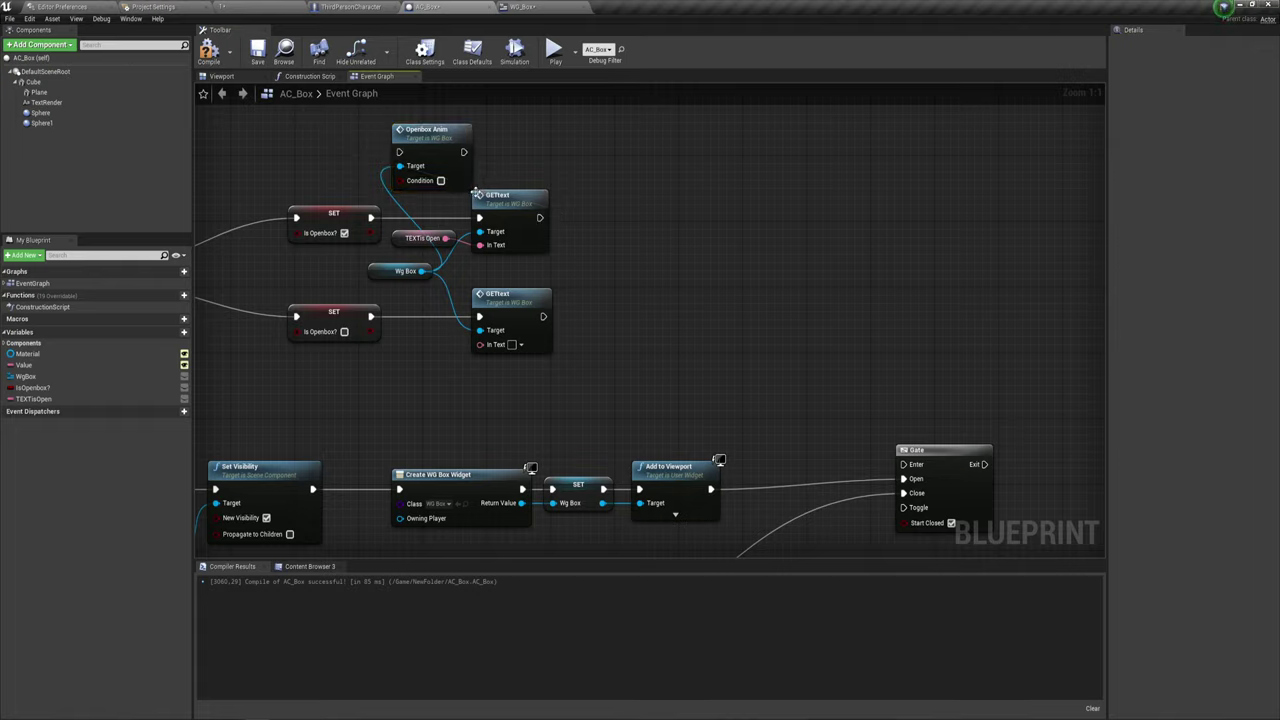
{"action": "left_click_drag", "start_coordinate": [502, 212], "coordinate": [566, 212]}
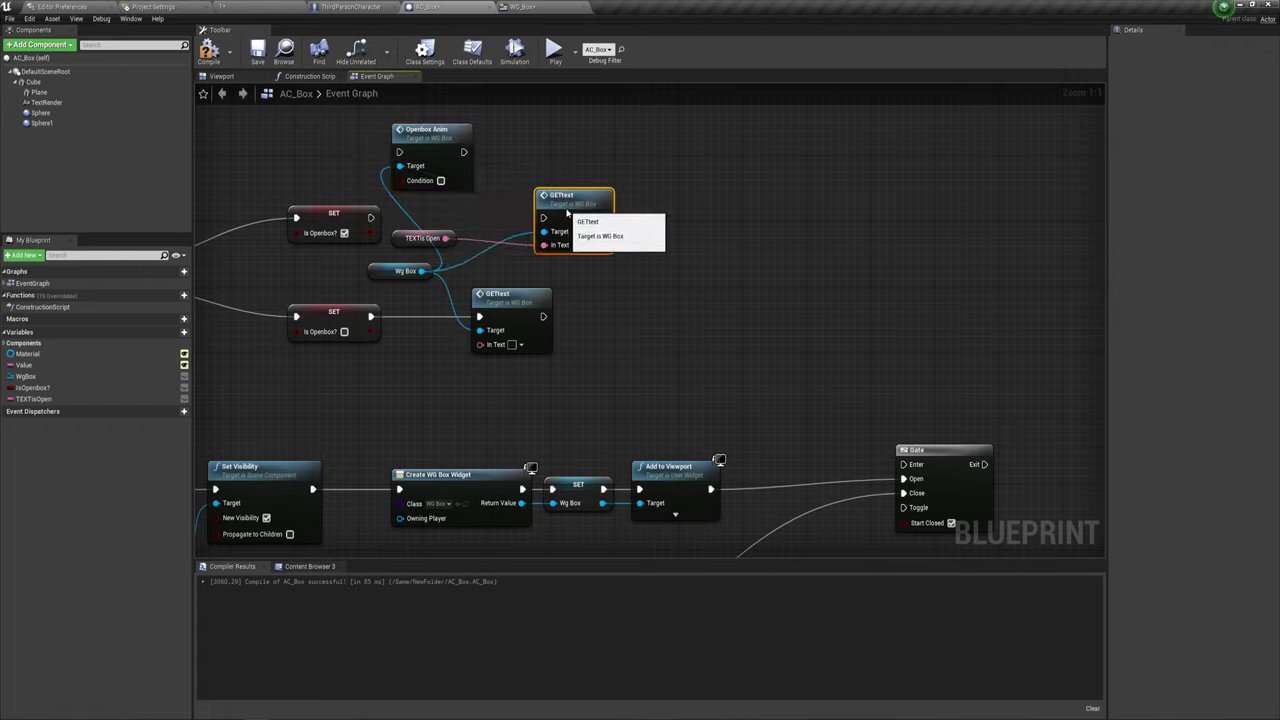
{"action": "left_click_drag", "start_coordinate": [420, 238], "coordinate": [569, 288]}
Duplicate Openbox Anim after the lower SET, feeding its Is Openbox? into Condition.
{"action": "left_click", "coordinate": [427, 133]}
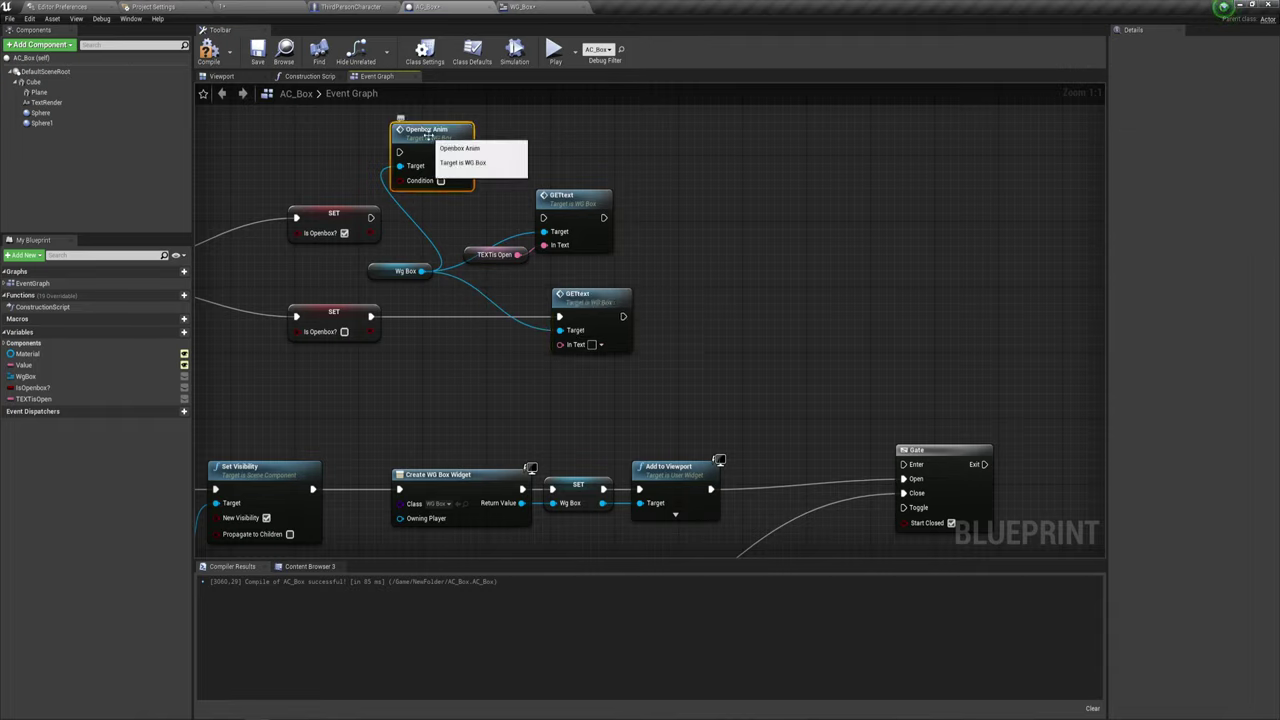
{"action": "key", "text": "ctrl+c"}
{"action": "key", "text": "ctrl+v"}
{"action": "left_click_drag", "start_coordinate": [458, 250], "coordinate": [450, 294]}
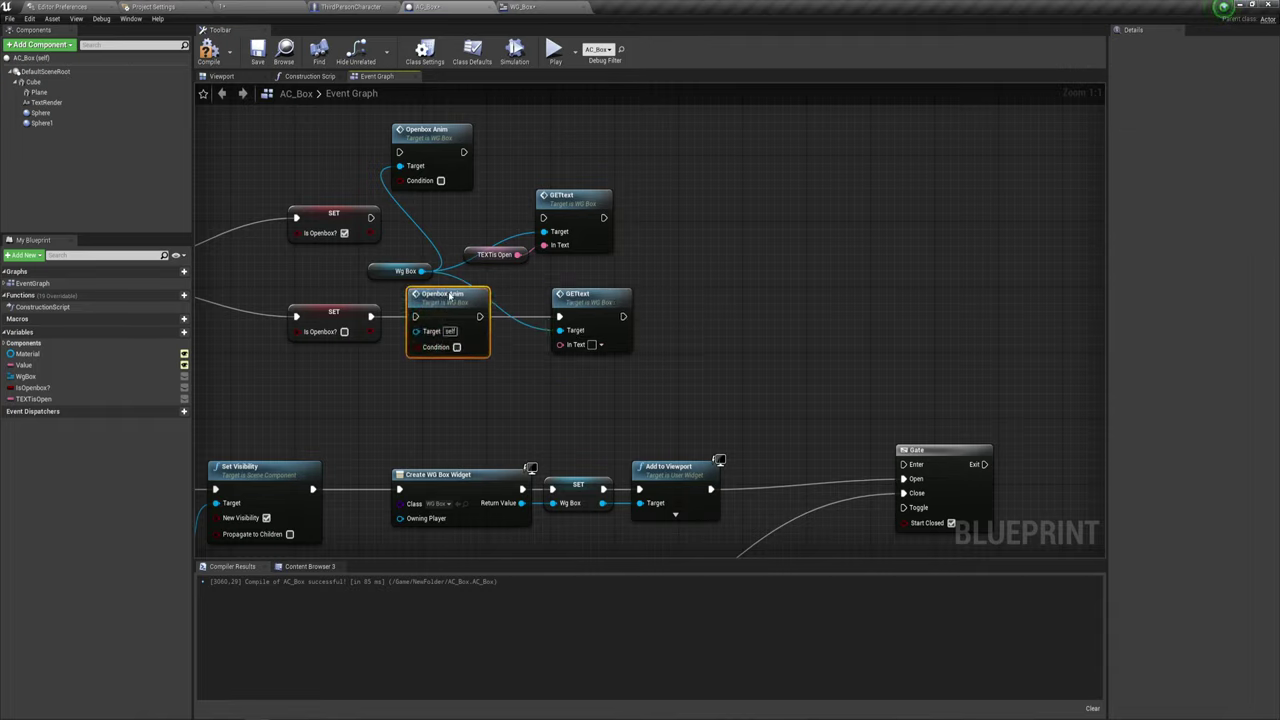
{"action": "left_click_drag", "start_coordinate": [371, 316], "coordinate": [415, 316]}
{"action": "mouse_move", "coordinate": [386, 274]}
{"action": "left_mouse_down"}
{"action": "mouse_move", "coordinate": [346, 278]}
{"action": "mouse_move", "coordinate": [415, 330]}
{"action": "left_mouse_up"}
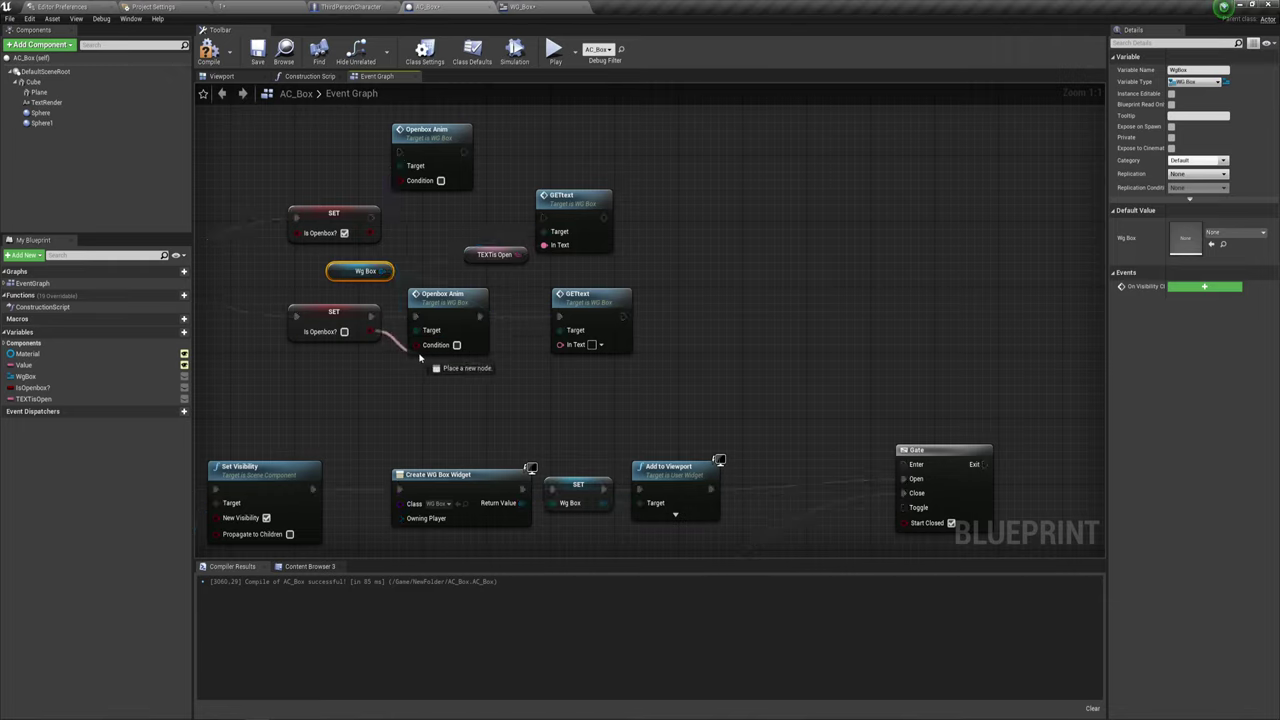
{"action": "left_click_drag", "start_coordinate": [368, 331], "coordinate": [415, 344]}
Wire the upper Is Openbox? output into the upper Openbox Anim's Condition and tidy the layout.
{"action": "left_click_drag", "start_coordinate": [369, 233], "coordinate": [401, 179]}
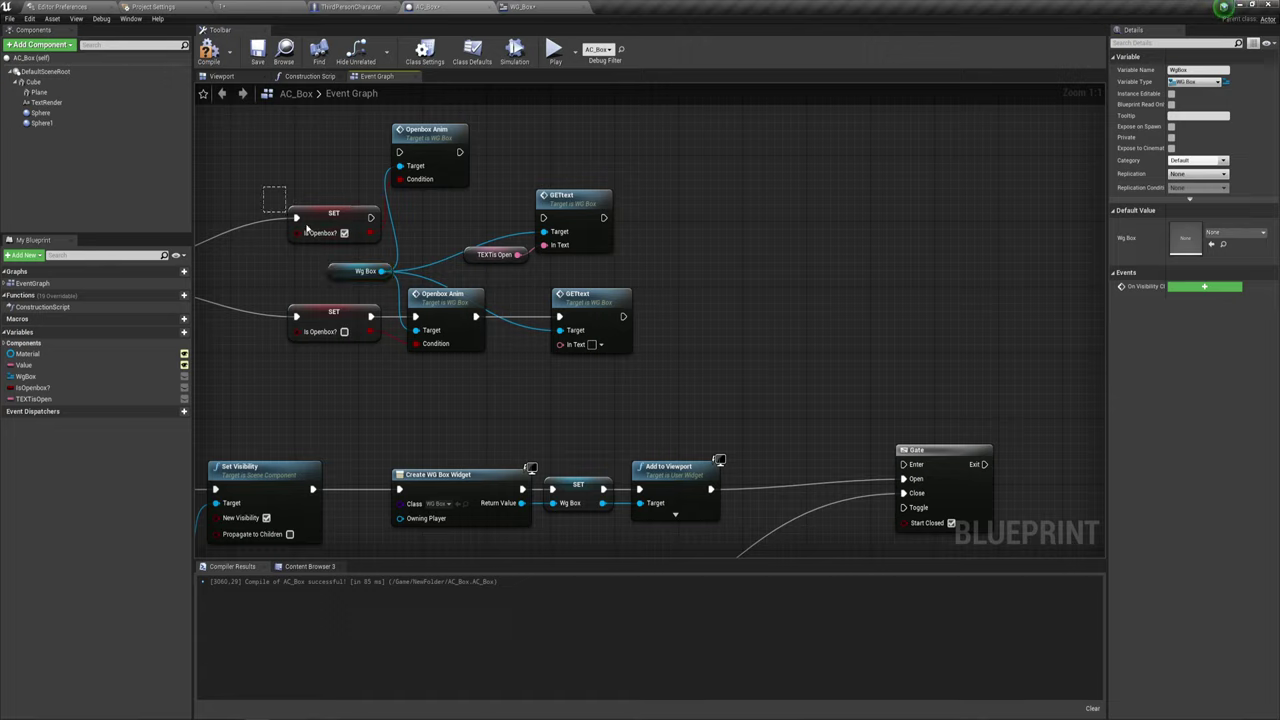
{"action": "left_click_drag", "start_coordinate": [262, 186], "coordinate": [298, 220]}
{"action": "mouse_move", "coordinate": [427, 145]}
{"action": "left_mouse_down"}
{"action": "mouse_move", "coordinate": [460, 195]}
{"action": "mouse_move", "coordinate": [544, 217]}
{"action": "mouse_move", "coordinate": [592, 196]}
{"action": "left_mouse_up"}
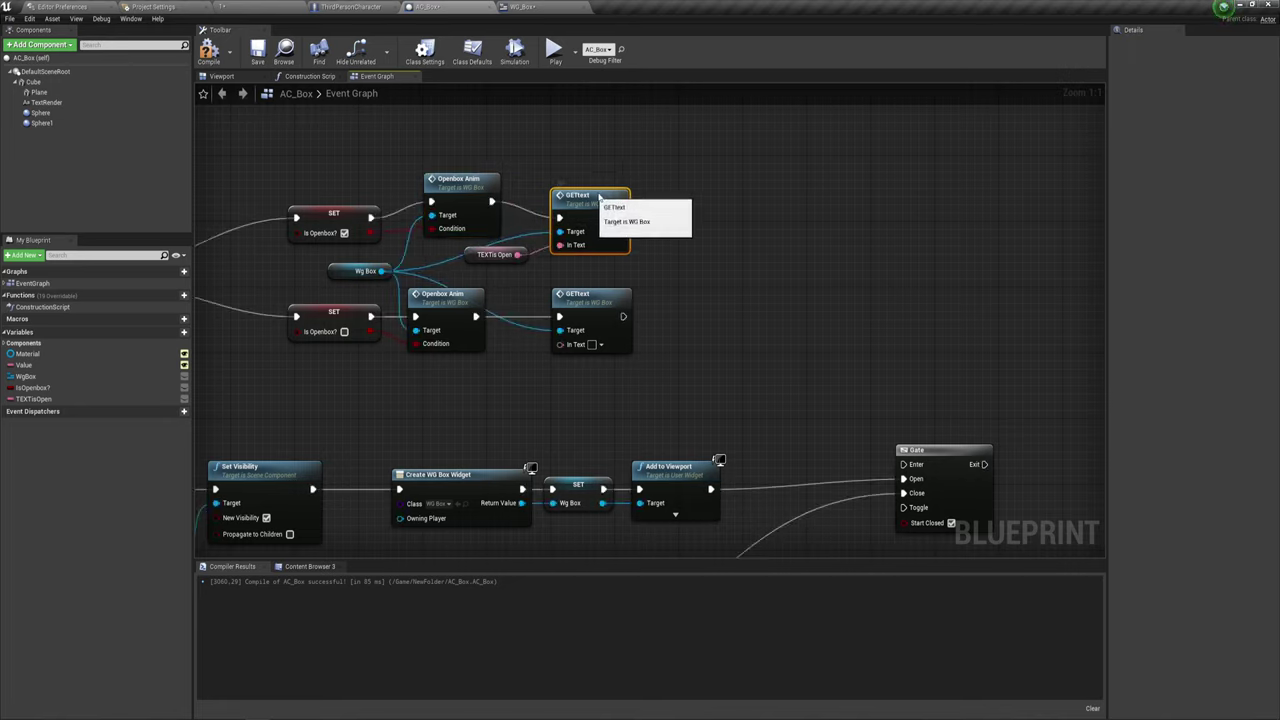
{"action": "left_click_drag", "start_coordinate": [475, 262], "coordinate": [508, 270]}
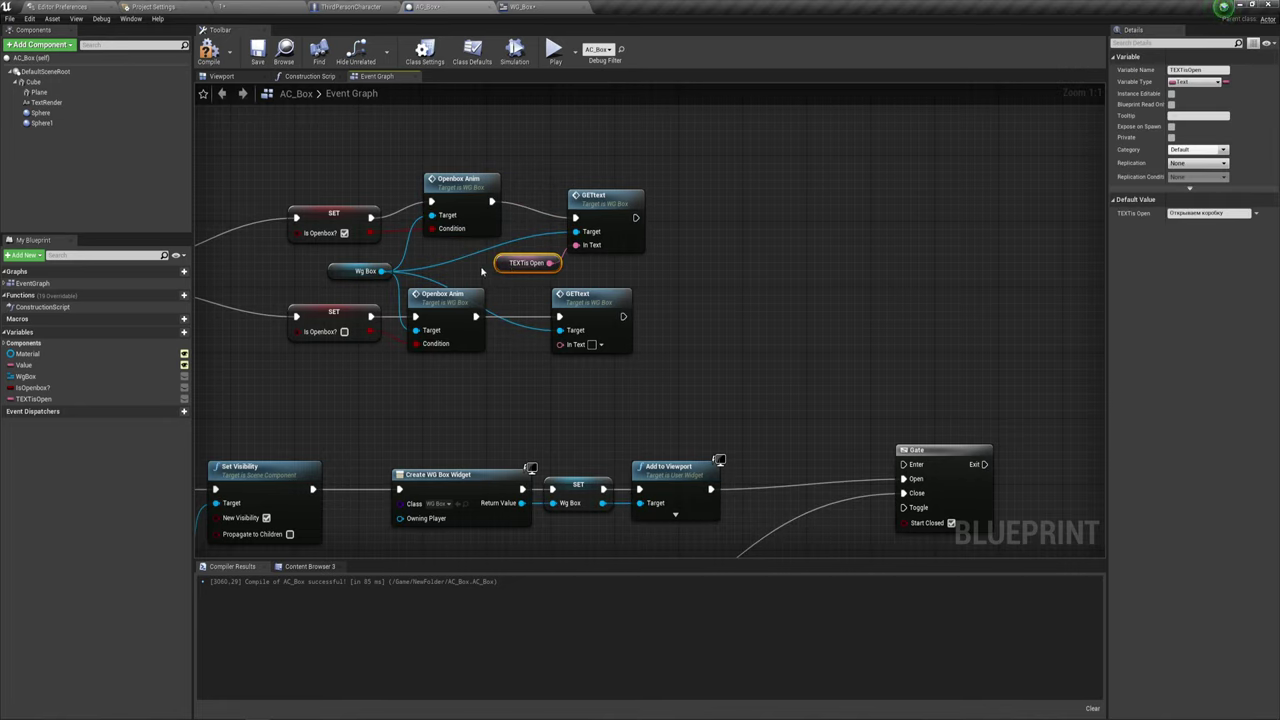
{"action": "left_click", "coordinate": [440, 229], "text": "alt"}
{"action": "left_click", "coordinate": [472, 230]}
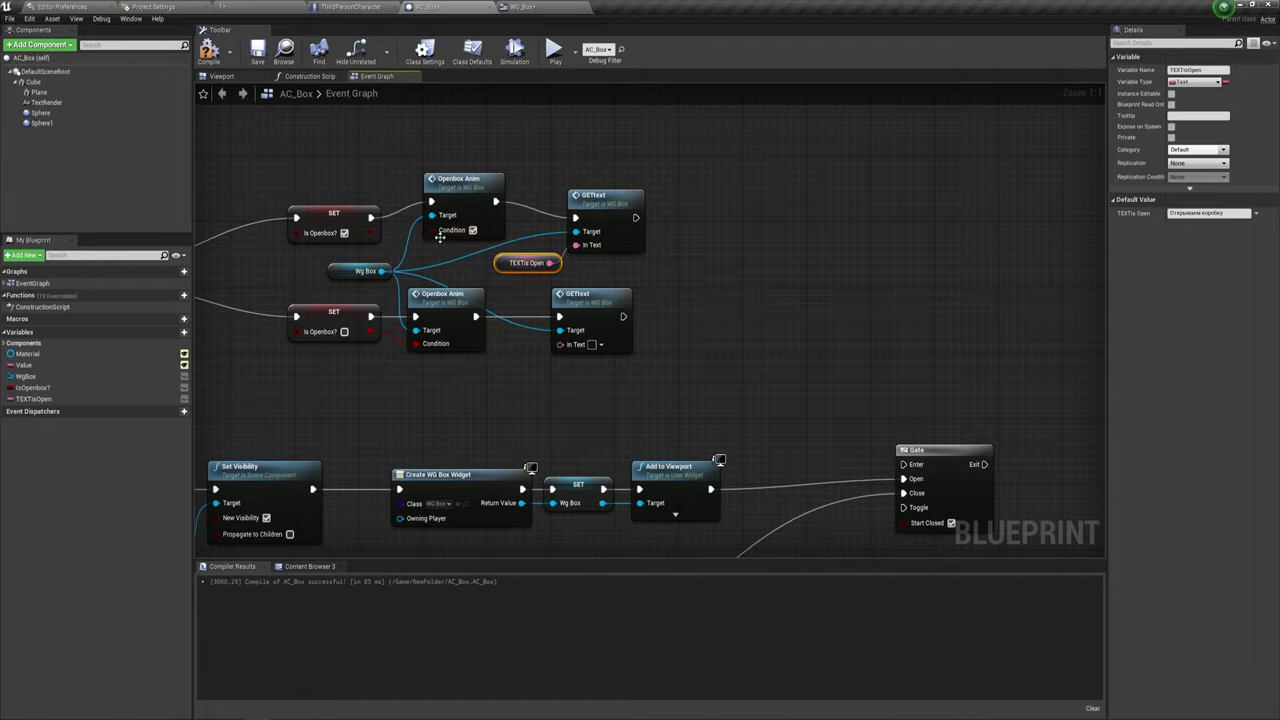
{"action": "left_click_drag", "start_coordinate": [440, 237], "coordinate": [375, 232]}
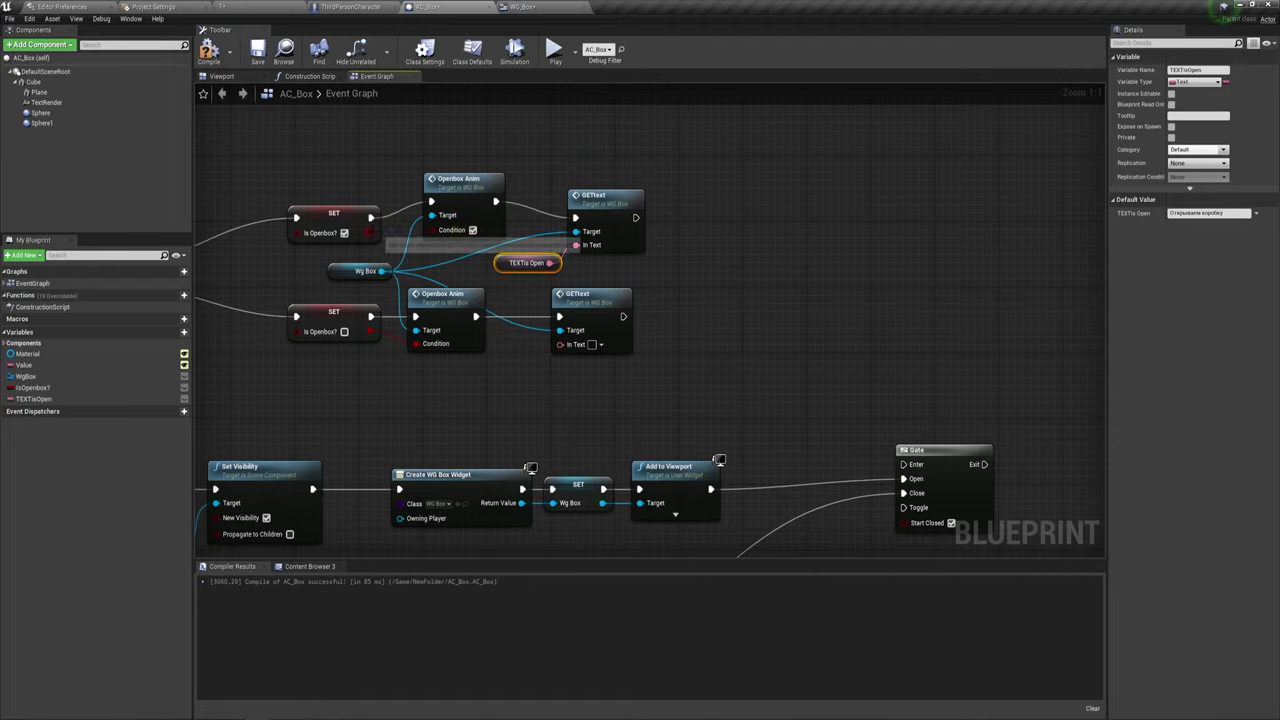
{"action": "left_click", "coordinate": [416, 209]}
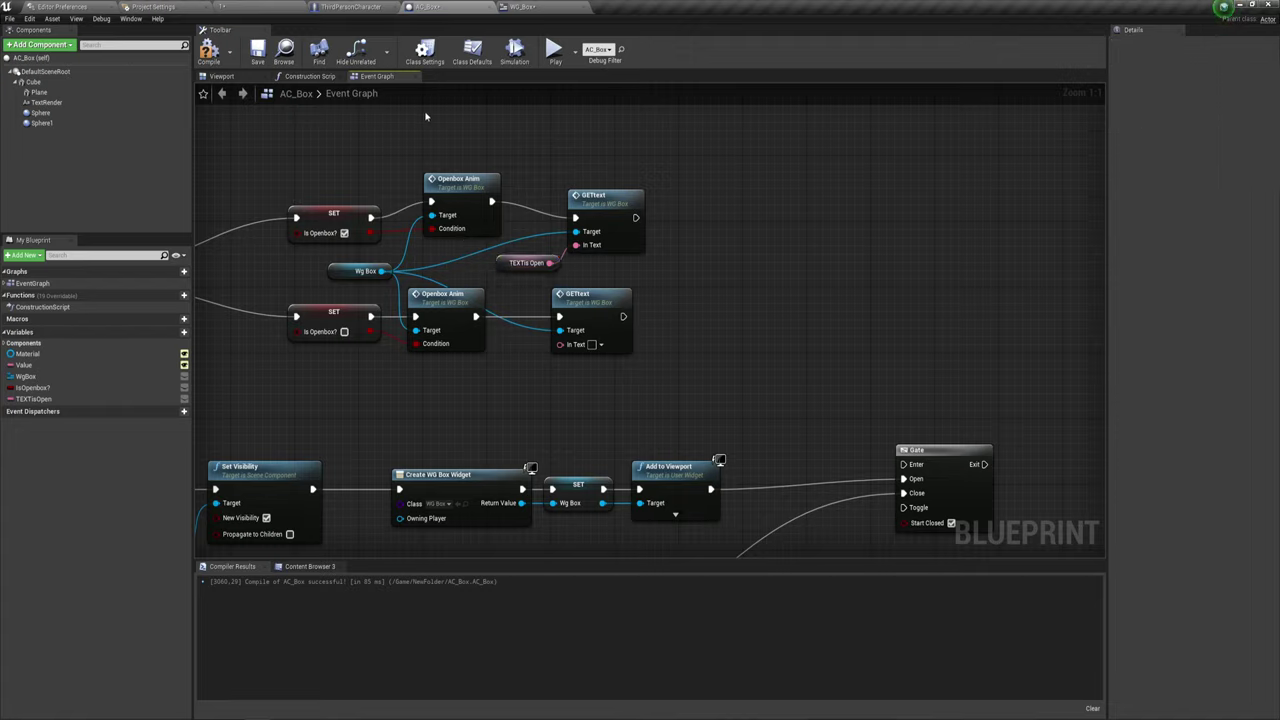
Connect the upper GETtext node's exec output to the Gate's Enter pin.
{"action": "left_click_drag", "start_coordinate": [422, 130], "coordinate": [423, 230]}
{"action": "right_click_drag", "start_coordinate": [655, 253], "coordinate": [651, 251]}
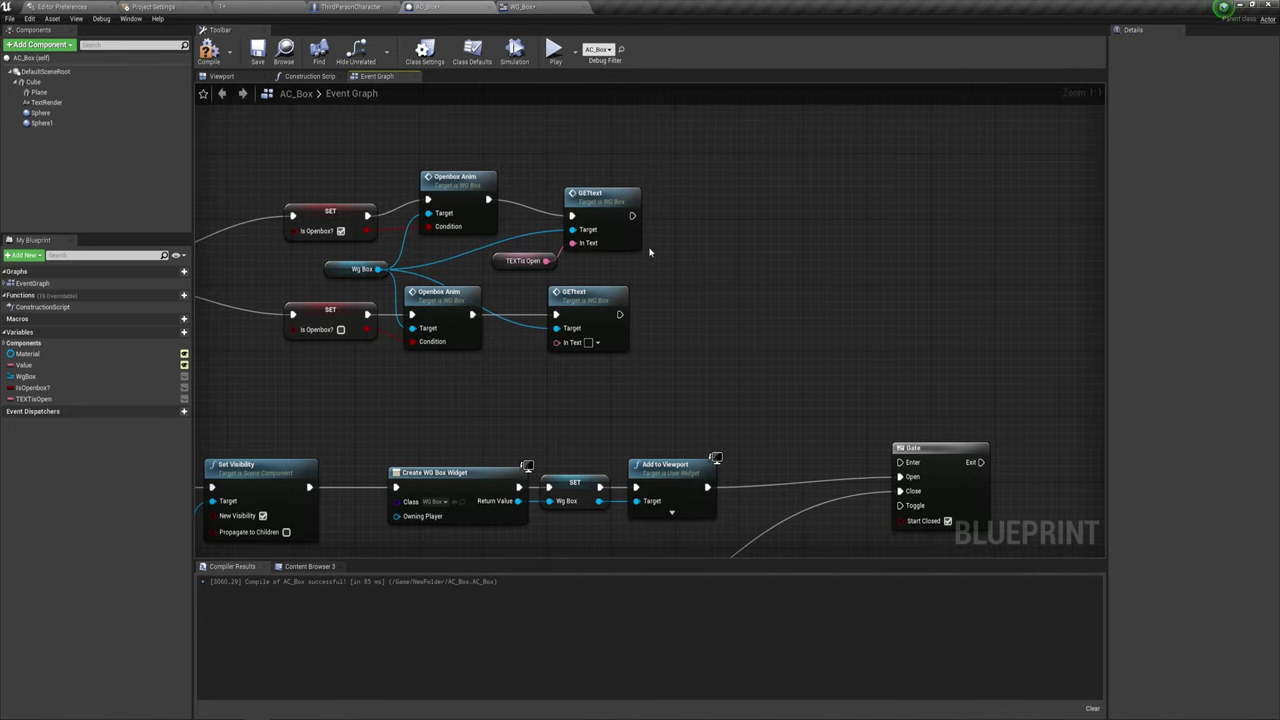
{"action": "left_click", "coordinate": [470, 193]}
{"action": "left_click", "coordinate": [747, 288]}
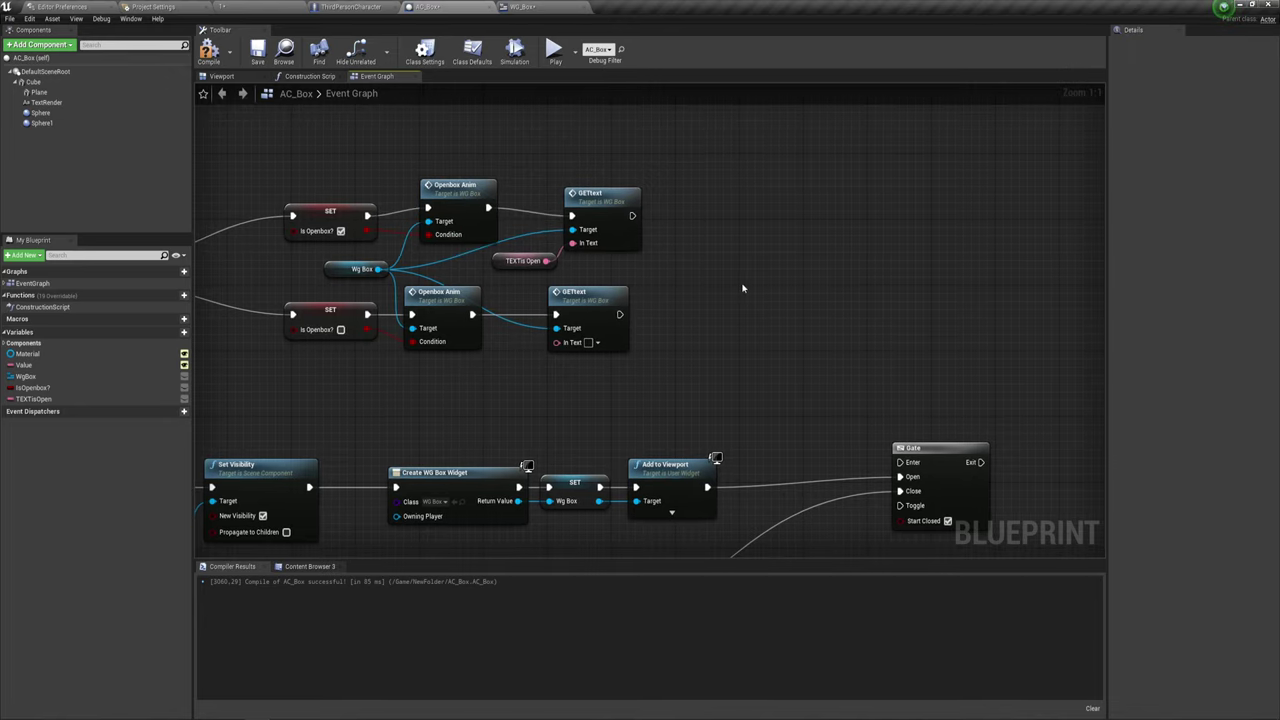
{"action": "right_click_drag", "start_coordinate": [749, 286], "coordinate": [690, 268]}
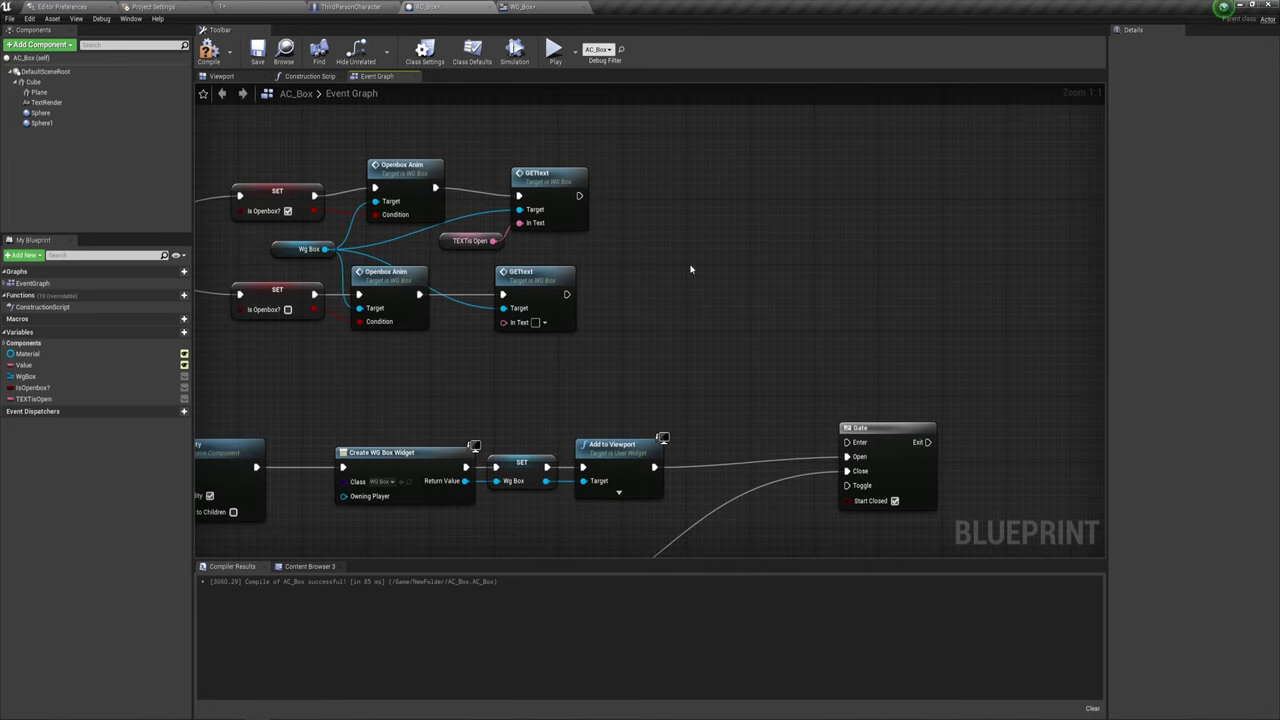
{"action": "left_click_drag", "start_coordinate": [579, 195], "coordinate": [848, 439]}
Shift the Gate node slightly left and bring it into close view.
{"action": "scroll", "coordinate": [756, 320], "scroll_direction": "down", "scroll_amount": 2}
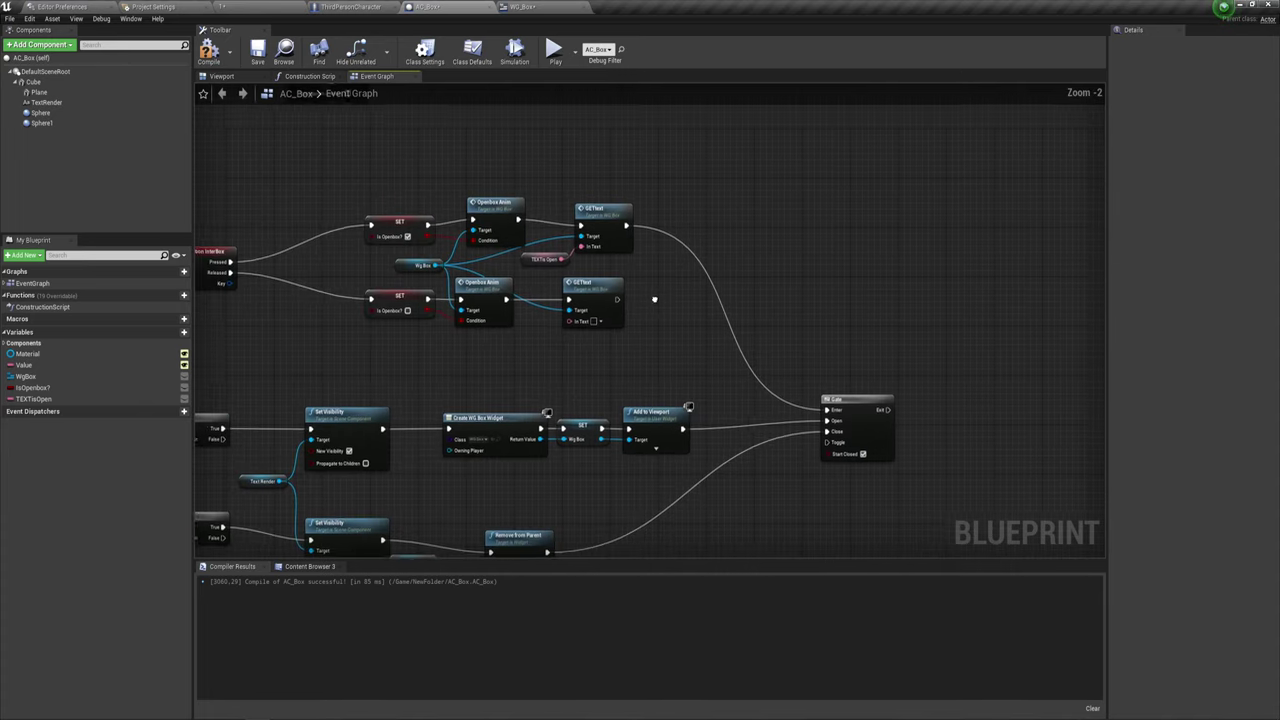
{"action": "right_click_drag", "start_coordinate": [654, 294], "coordinate": [749, 280]}
{"action": "mouse_move", "coordinate": [443, 242]}
{"action": "left_mouse_down"}
{"action": "mouse_move", "coordinate": [500, 162]}
{"action": "mouse_move", "coordinate": [645, 250]}
{"action": "mouse_move", "coordinate": [730, 245]}
{"action": "mouse_move", "coordinate": [880, 270]}
{"action": "left_mouse_up"}
{"action": "scroll", "coordinate": [491, 183], "scroll_direction": "up", "scroll_amount": 2}
{"action": "mouse_move", "coordinate": [880, 270]}
{"action": "right_mouse_down"}
{"action": "mouse_move", "coordinate": [649, 230]}
{"action": "mouse_move", "coordinate": [644, 260]}
{"action": "right_mouse_up"}
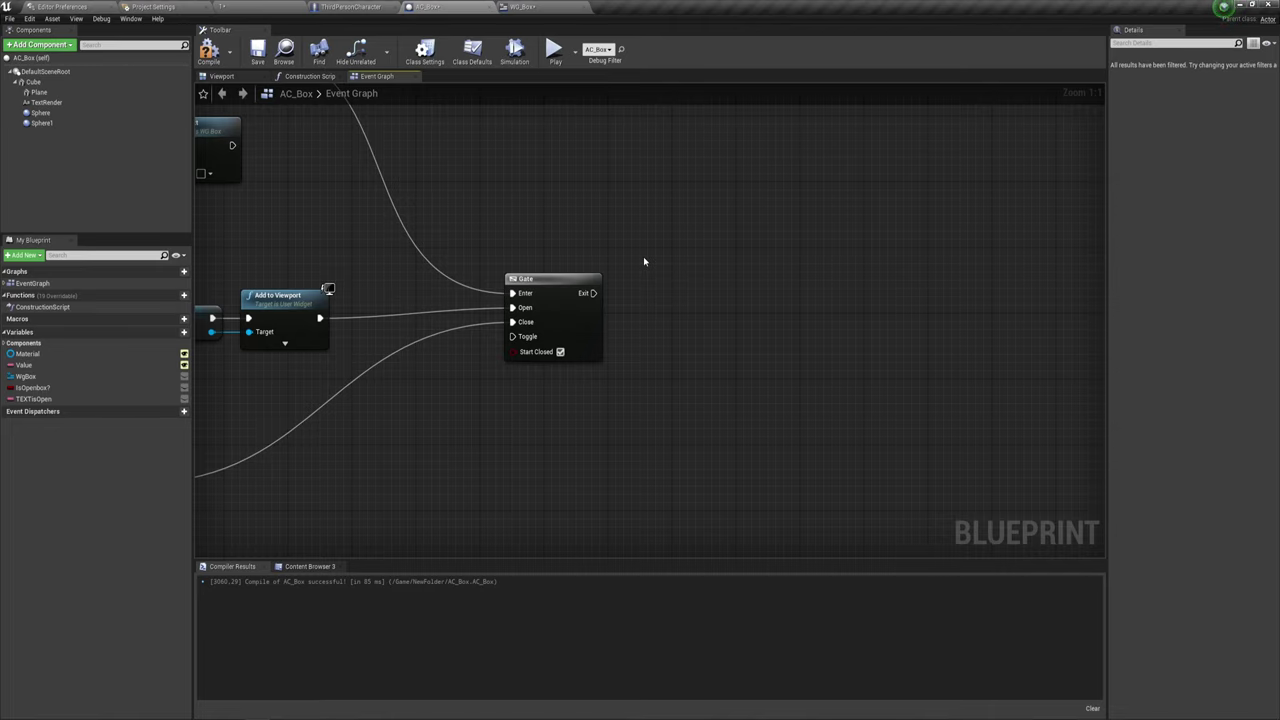
{"action": "scroll", "coordinate": [660, 323], "scroll_direction": "down", "scroll_amount": 1}
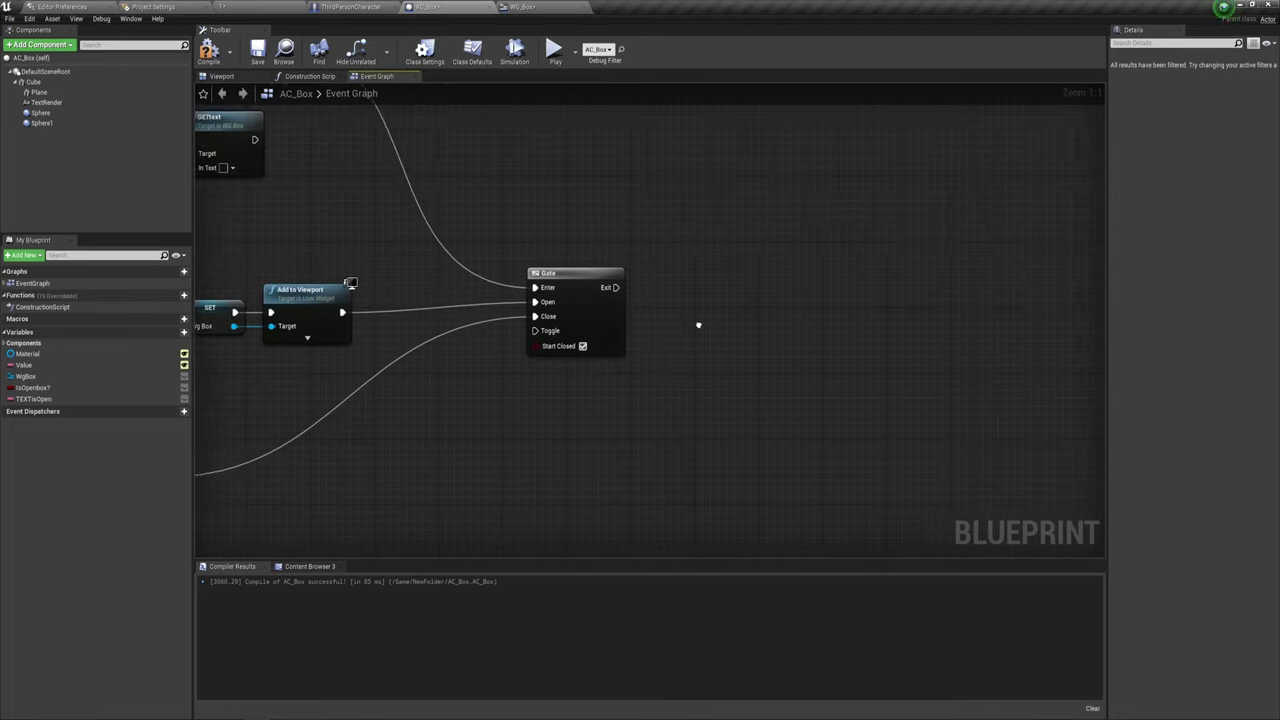
{"action": "scroll", "coordinate": [697, 323], "scroll_direction": "down", "scroll_amount": 1}
{"action": "scroll", "coordinate": [800, 320], "scroll_direction": "down", "scroll_amount": 1}
{"action": "right_click_drag", "start_coordinate": [781, 334], "coordinate": [654, 295]}
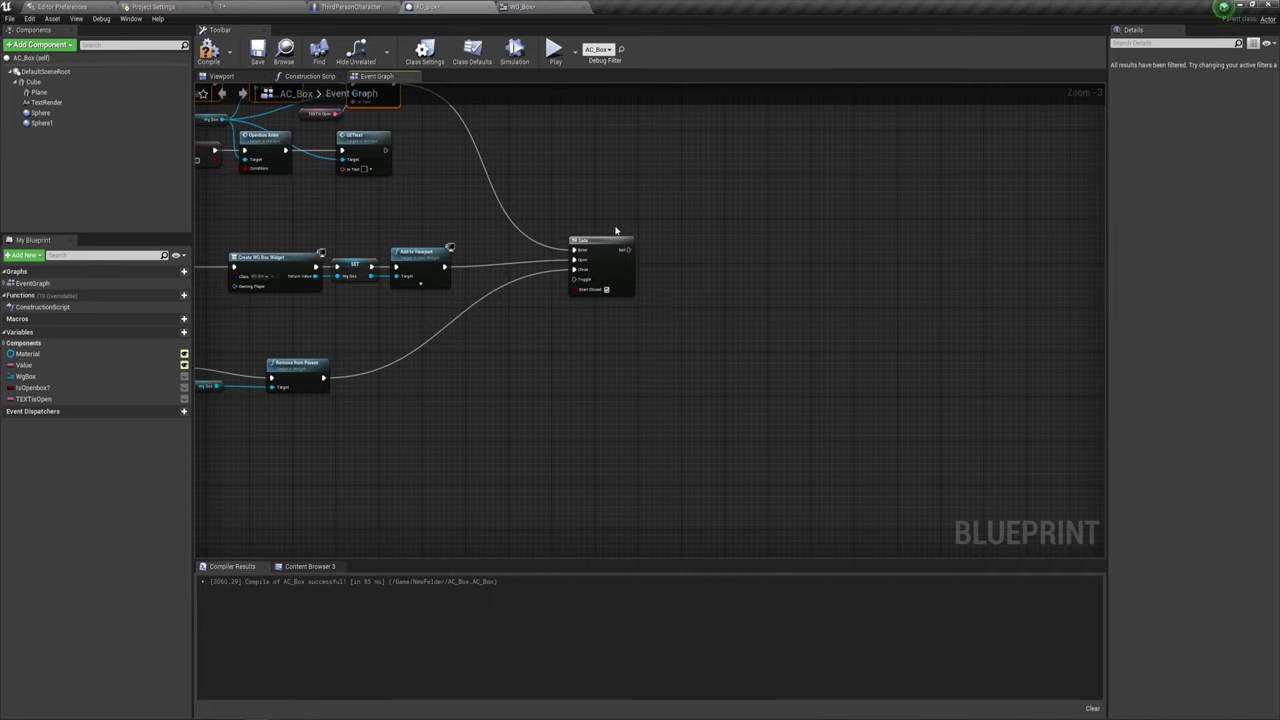
{"action": "left_click_drag", "start_coordinate": [620, 256], "coordinate": [572, 258]}
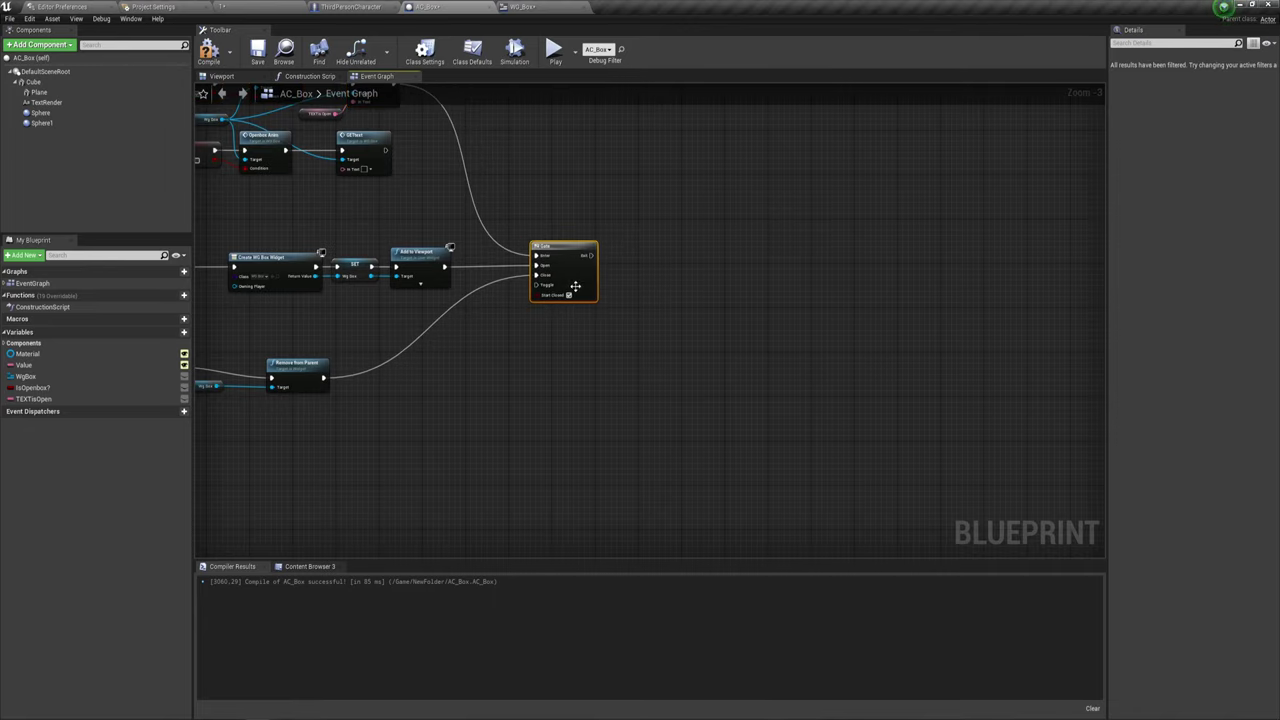
{"action": "scroll", "coordinate": [574, 286], "scroll_direction": "up", "scroll_amount": 3}
{"action": "right_click_drag", "start_coordinate": [677, 297], "coordinate": [587, 335]}
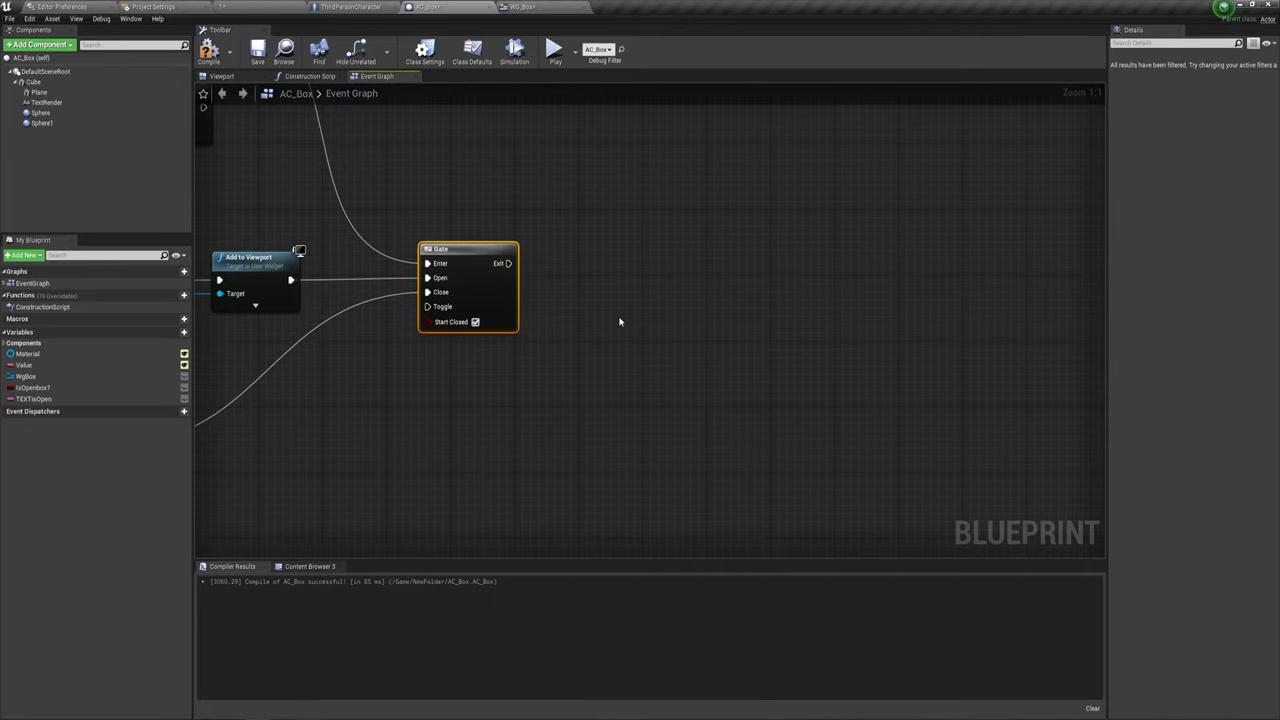
Add a Sequence node after the Gate's Exit output.
{"action": "left_click", "coordinate": [567, 256]}
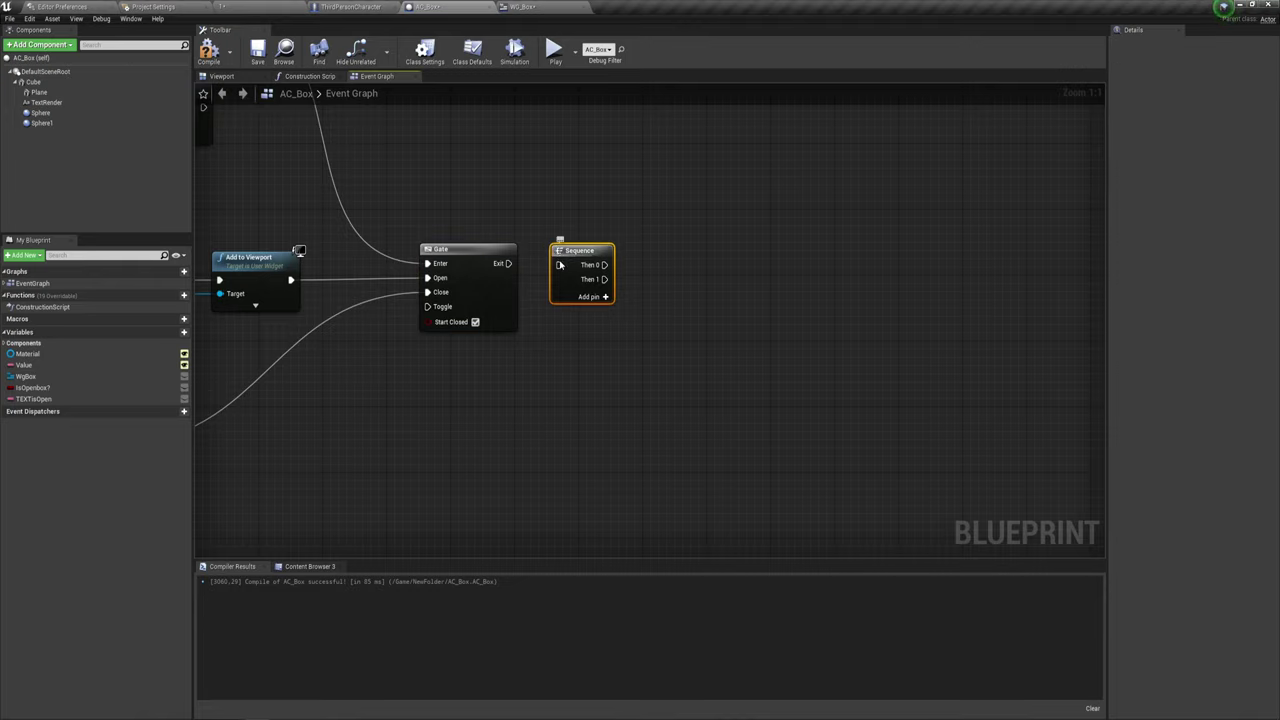
{"action": "left_click_drag", "start_coordinate": [560, 265], "coordinate": [513, 267]}
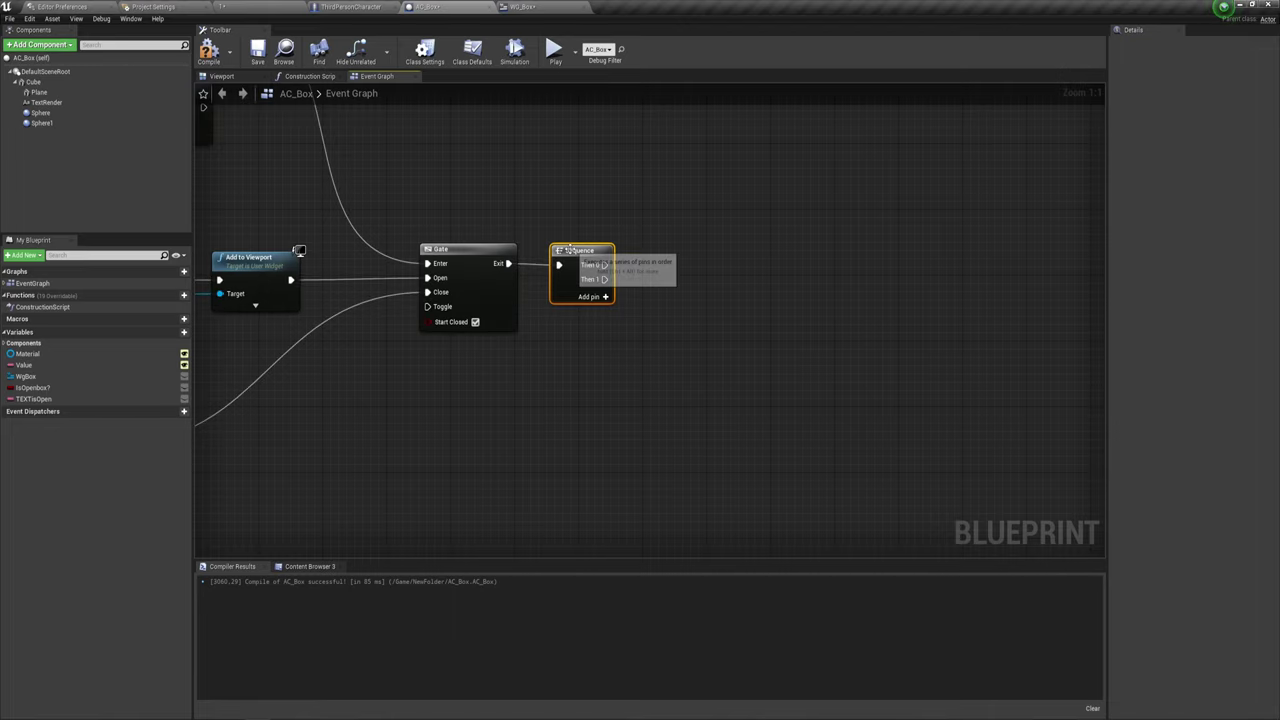
{"action": "right_click_drag", "start_coordinate": [737, 322], "coordinate": [713, 355]}
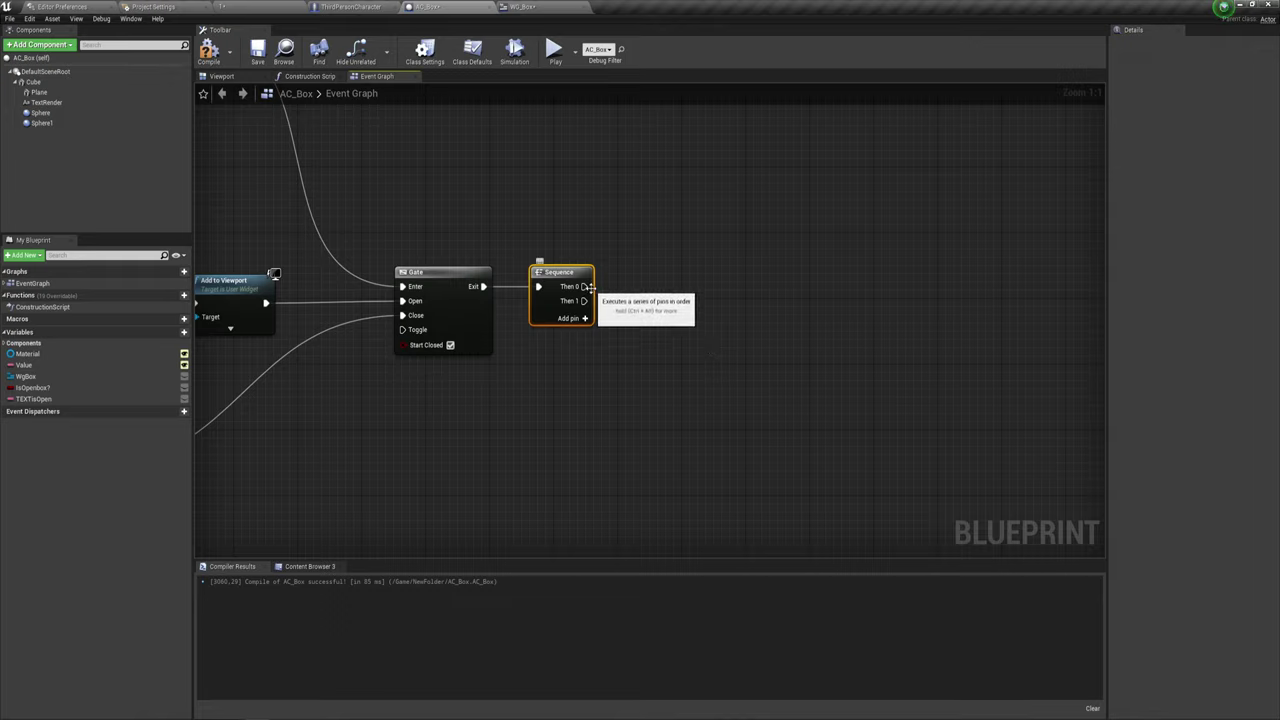
{"action": "mouse_move", "coordinate": [636, 282]}
{"action": "right_mouse_down"}
{"action": "mouse_move", "coordinate": [576, 263]}
{"action": "mouse_move", "coordinate": [527, 290]}
{"action": "right_mouse_up"}
{"action": "mouse_move", "coordinate": [520, 296]}
{"action": "left_mouse_down"}
{"action": "mouse_move", "coordinate": [851, 220]}
{"action": "mouse_move", "coordinate": [566, 238]}
{"action": "left_mouse_up"}
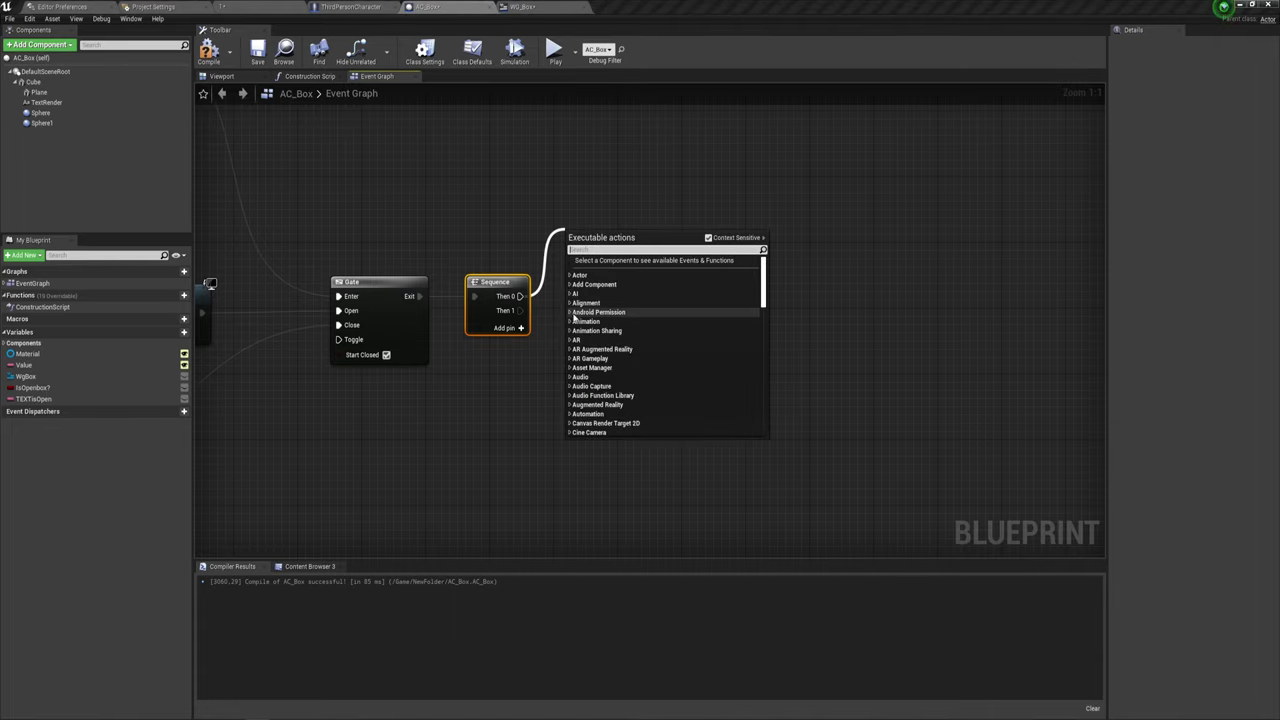
{"action": "left_click", "coordinate": [509, 423]}
{"action": "right_click_drag", "start_coordinate": [509, 423], "coordinate": [456, 378]}
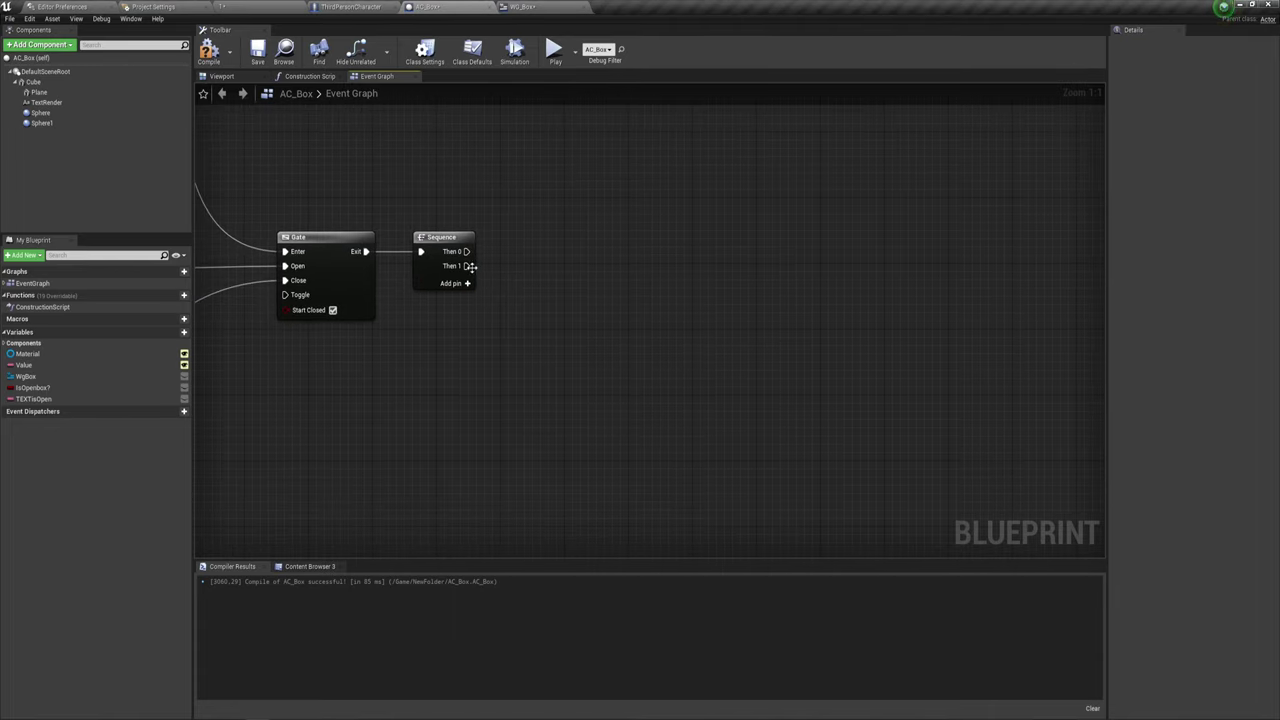
{"action": "left_click_drag", "start_coordinate": [469, 266], "coordinate": [655, 352]}
{"action": "left_click", "coordinate": [566, 214]}
{"action": "right_click_drag", "start_coordinate": [545, 215], "coordinate": [545, 247]}
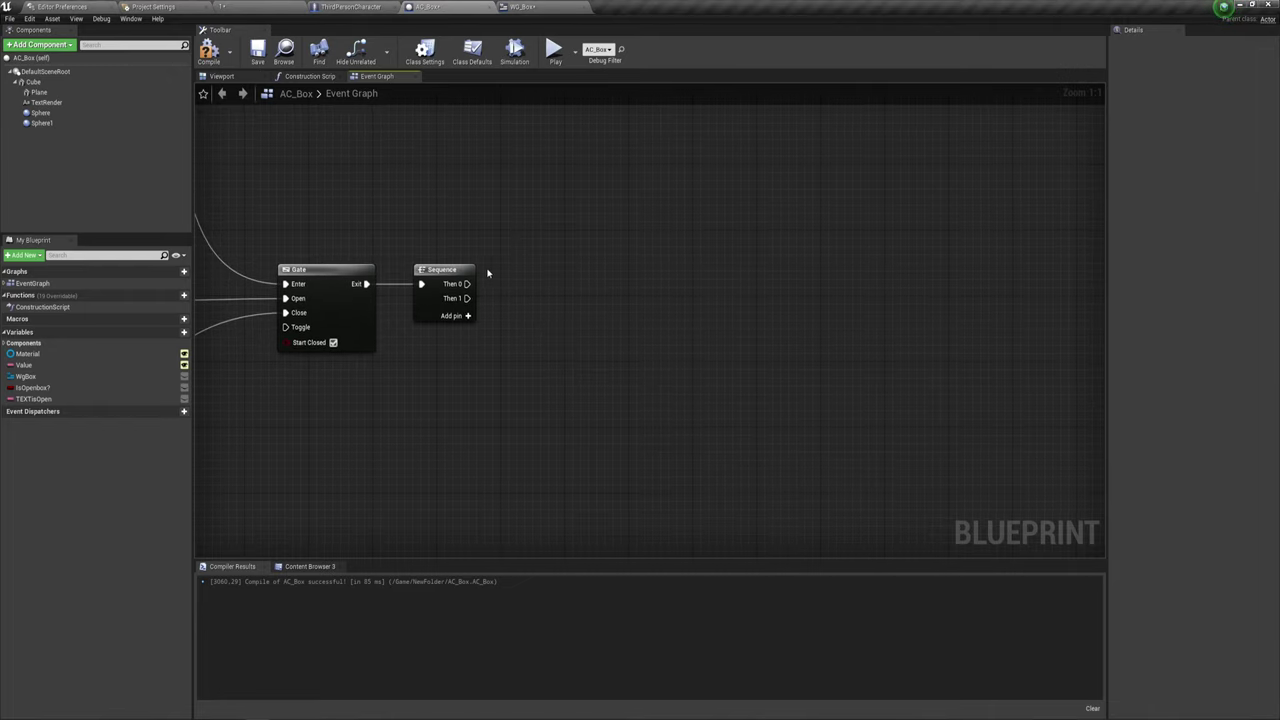
Add a Retriggerable Delay driven by the Sequence's Then 0 output.
{"action": "left_click_drag", "start_coordinate": [466, 284], "coordinate": [580, 200]}
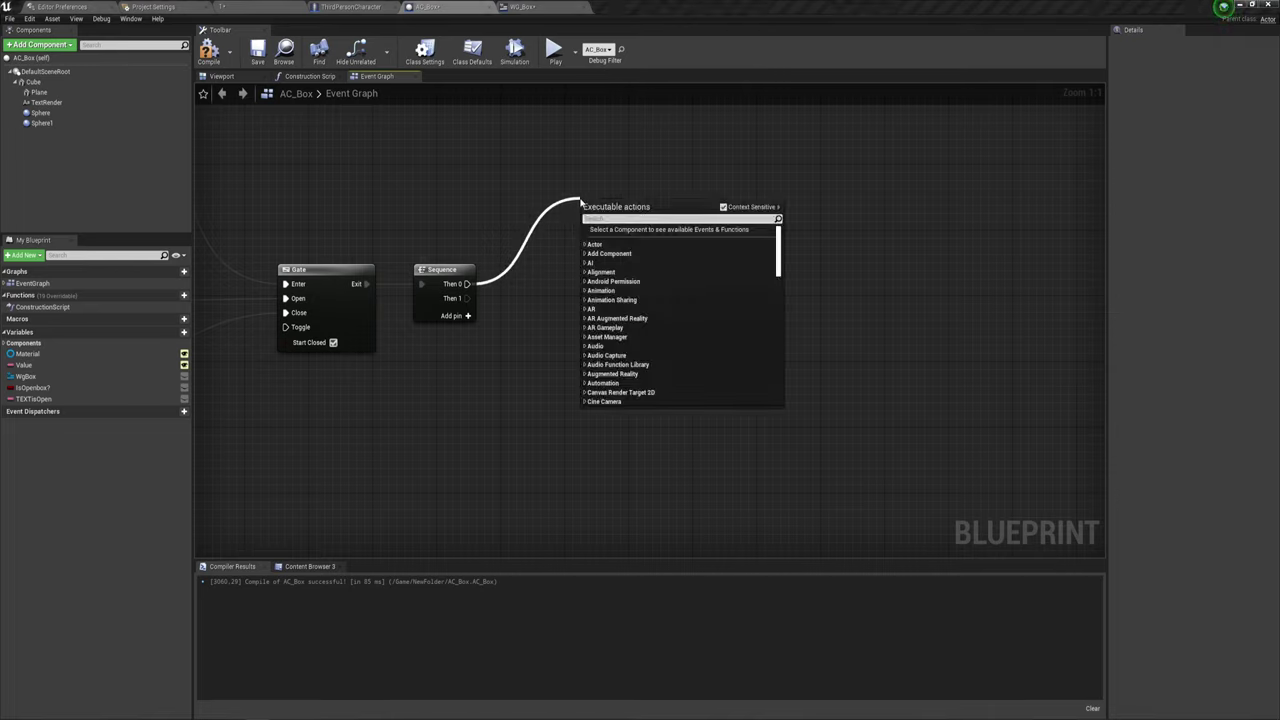
{"action": "type", "text": "re"}
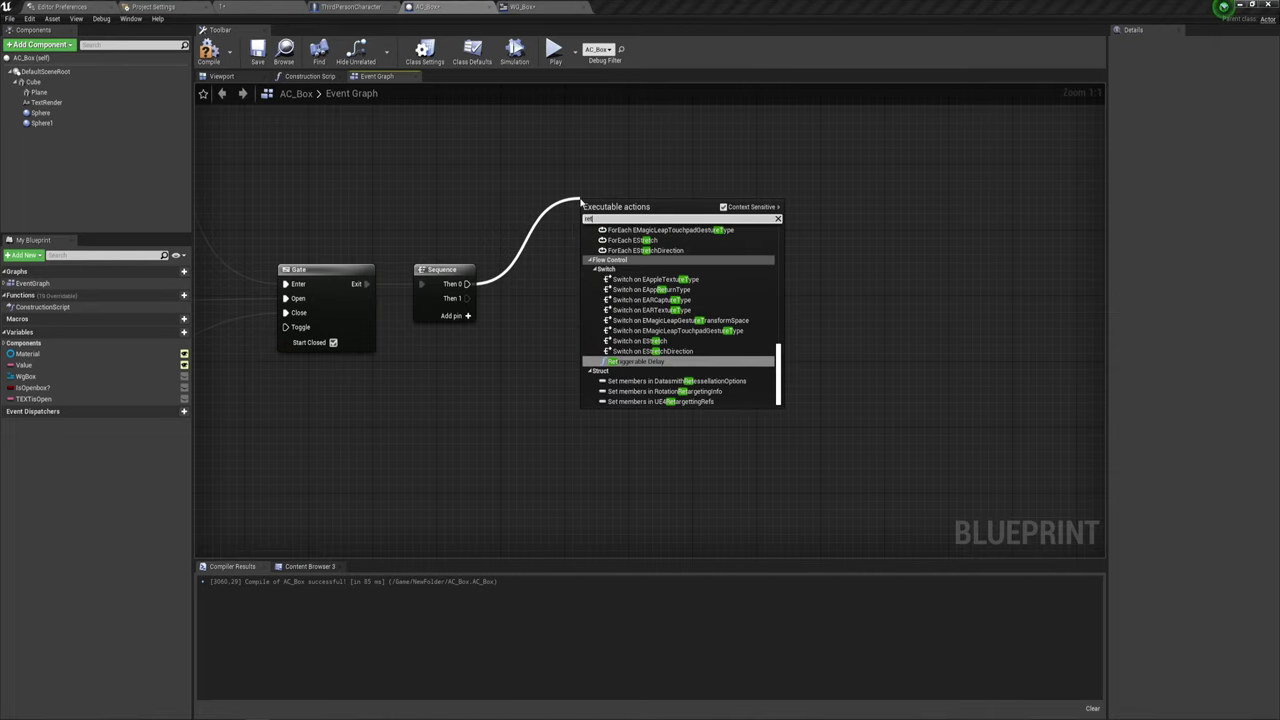
{"action": "type", "text": "t"}
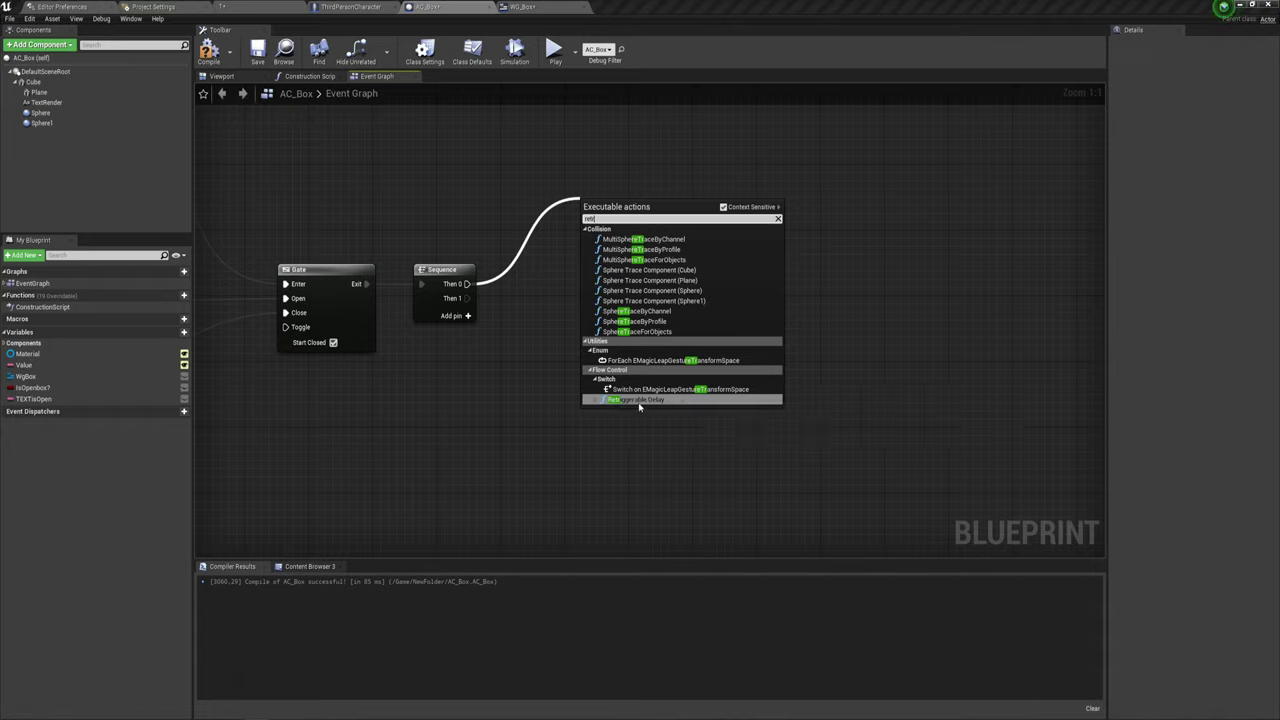
{"action": "left_click", "coordinate": [640, 400]}
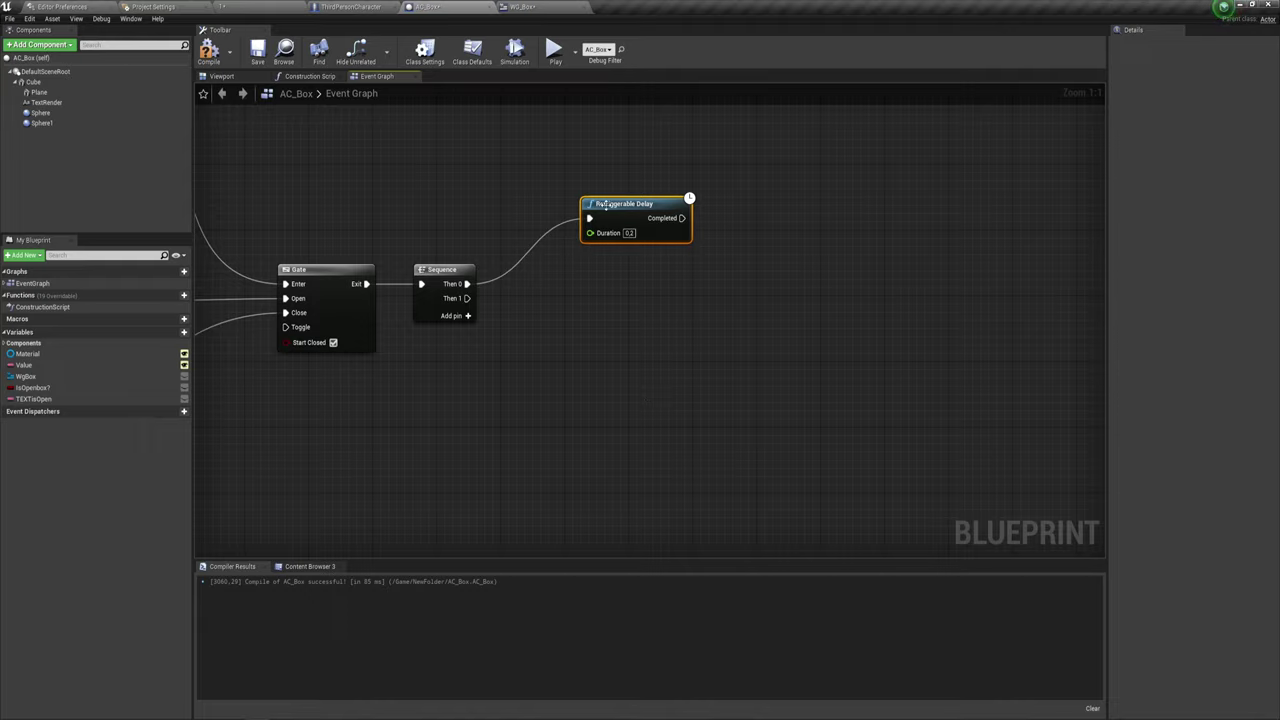
{"action": "left_click_drag", "start_coordinate": [605, 207], "coordinate": [573, 241]}
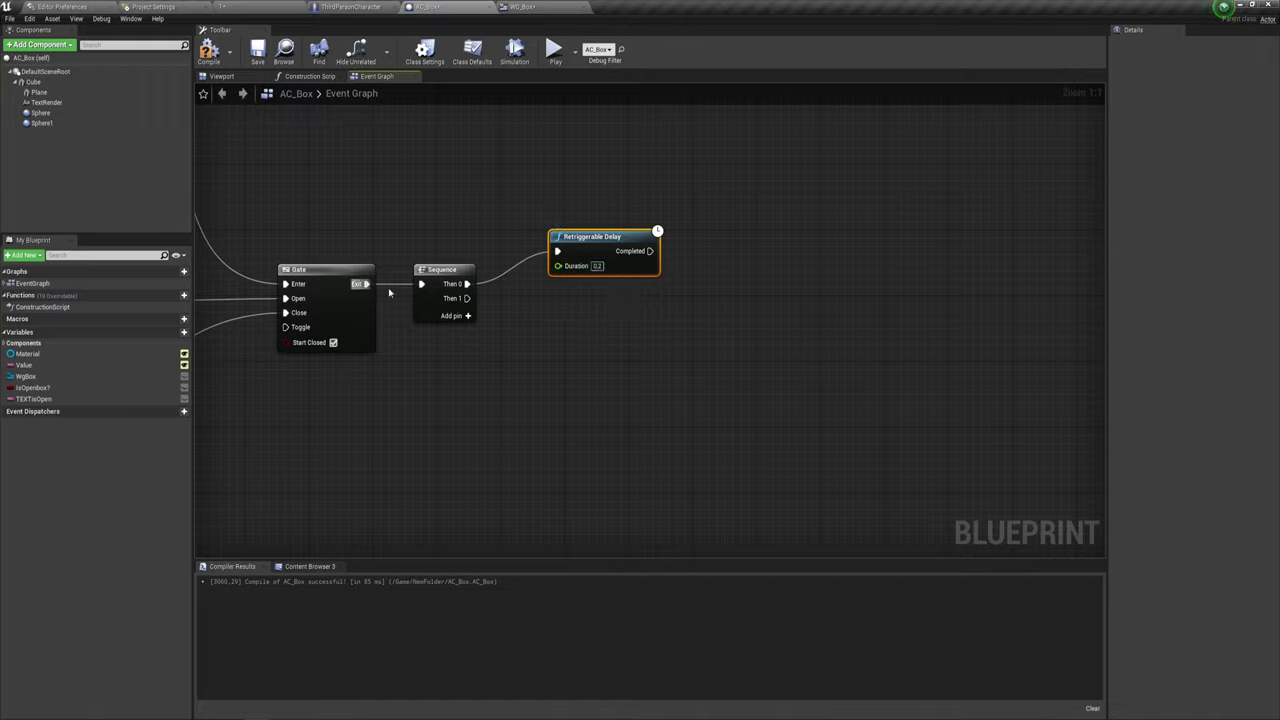
Promote the Retriggerable Delay's Duration input to a float variable.
{"action": "left_click_drag", "start_coordinate": [558, 266], "coordinate": [455, 227]}
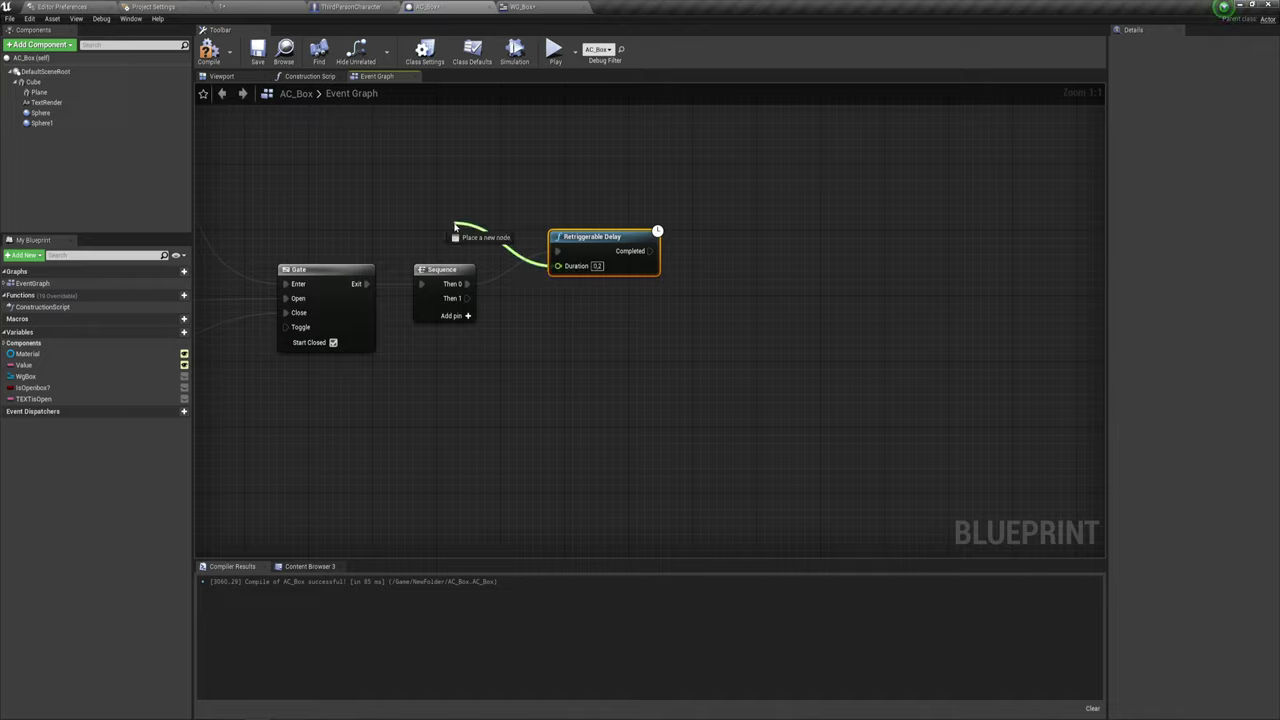
{"action": "left_click_drag", "start_coordinate": [455, 226], "coordinate": [457, 225]}
{"action": "left_click", "coordinate": [749, 257]}
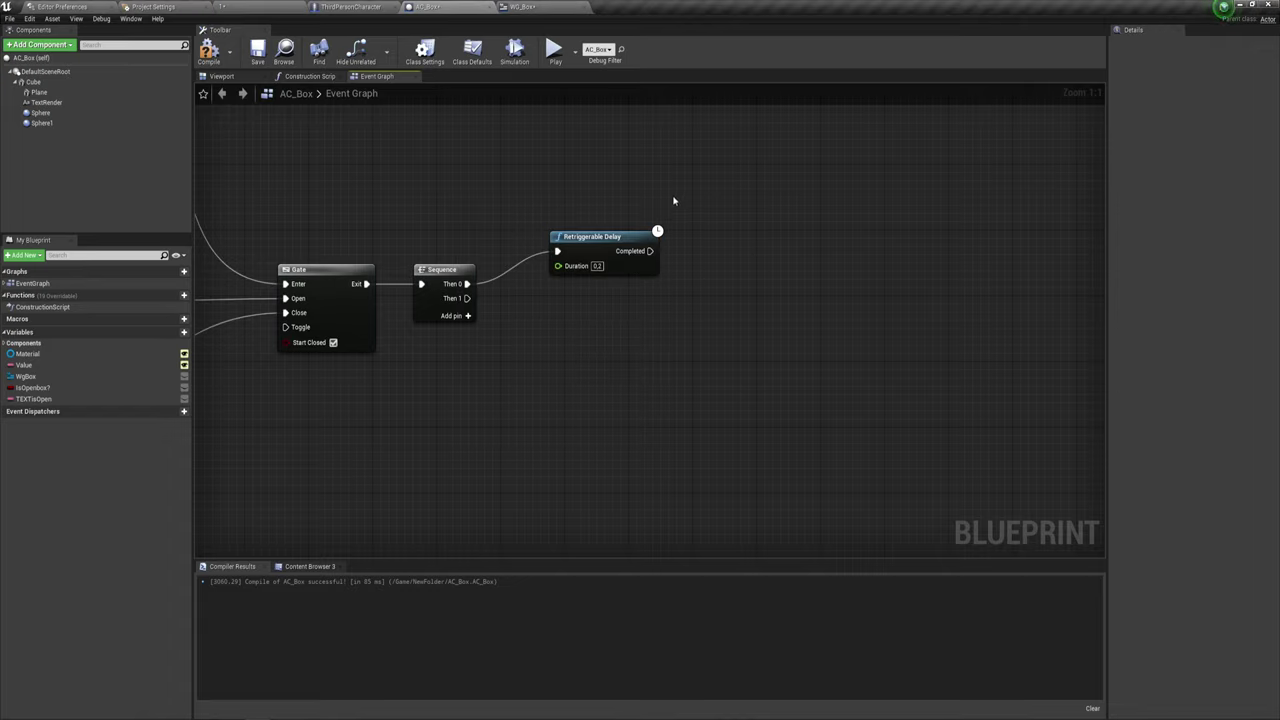
{"action": "left_click_drag", "start_coordinate": [675, 209], "coordinate": [981, 356]}
{"action": "right_click", "coordinate": [558, 266]}
Rename the Duration variable to MaxTIME and make it instance editable.
{"action": "left_click_drag", "start_coordinate": [558, 266], "coordinate": [455, 226]}
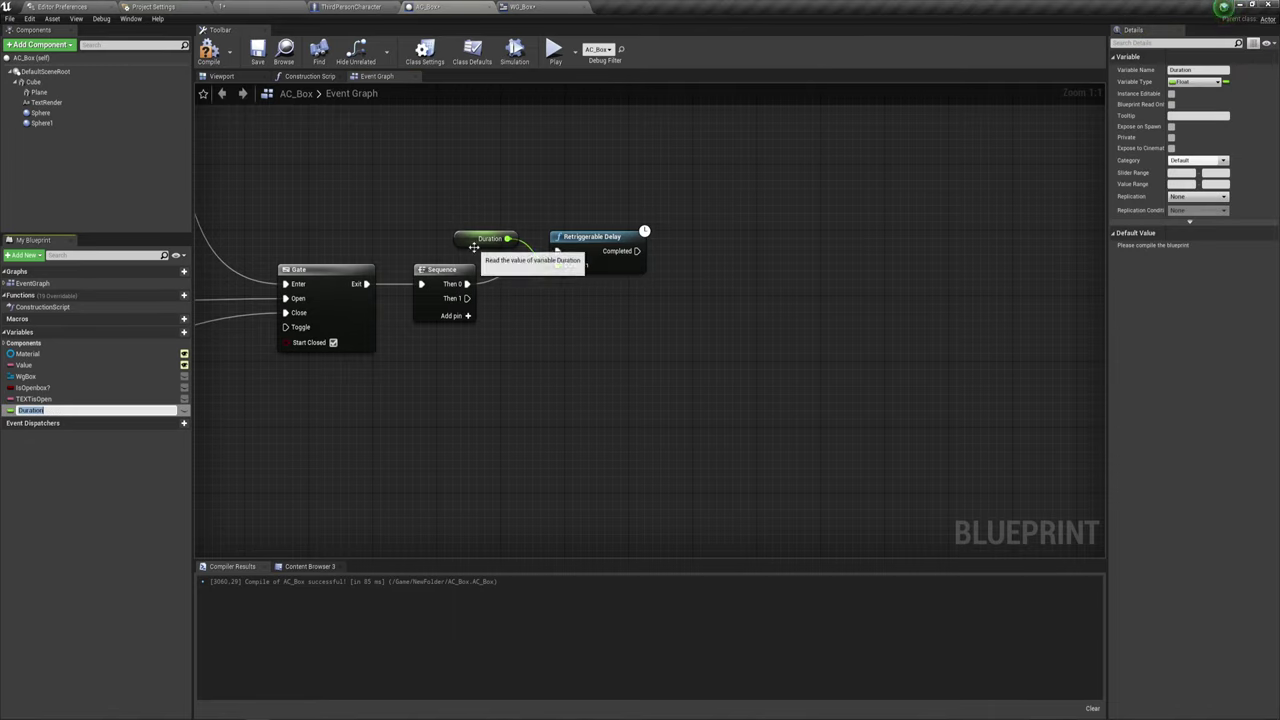
{"action": "left_click", "coordinate": [57, 410]}
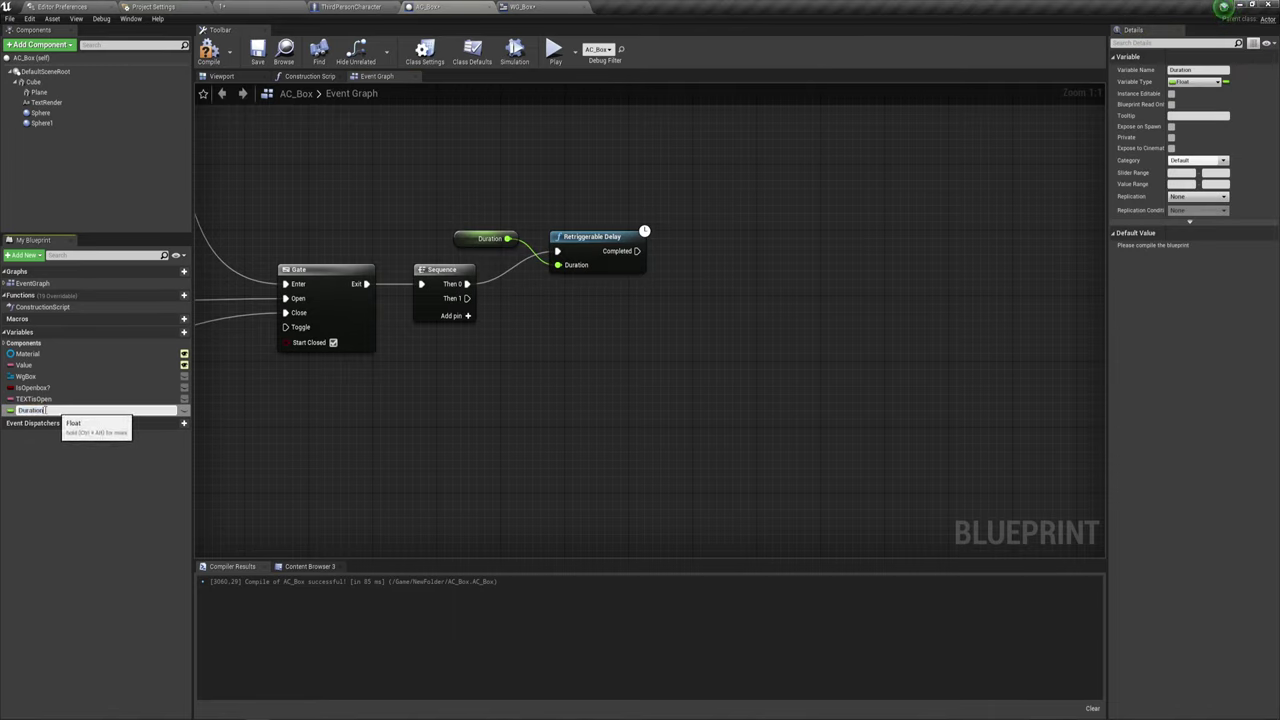
{"action": "left_click_drag", "start_coordinate": [57, 410], "coordinate": [18, 410]}
{"action": "key", "text": "BackSpace"}
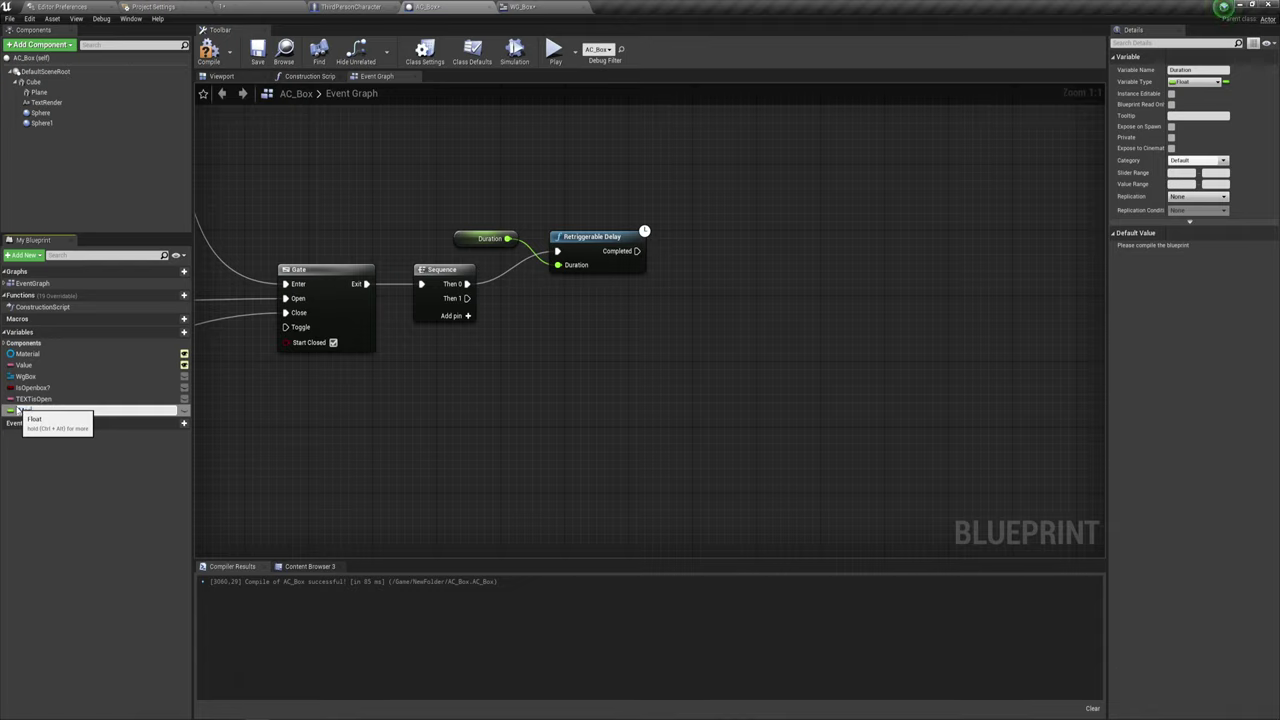
{"action": "type", "text": "MaxT"}
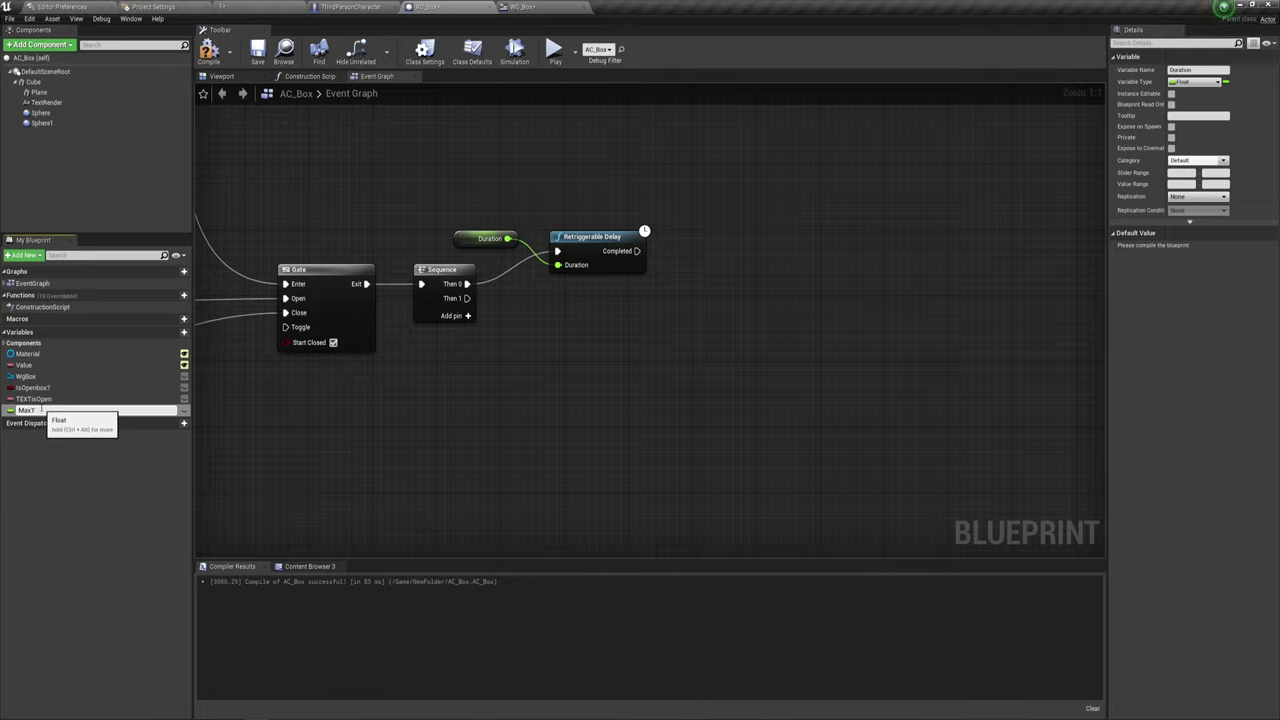
{"action": "type", "text": "im"}
{"action": "key", "text": "Return"}
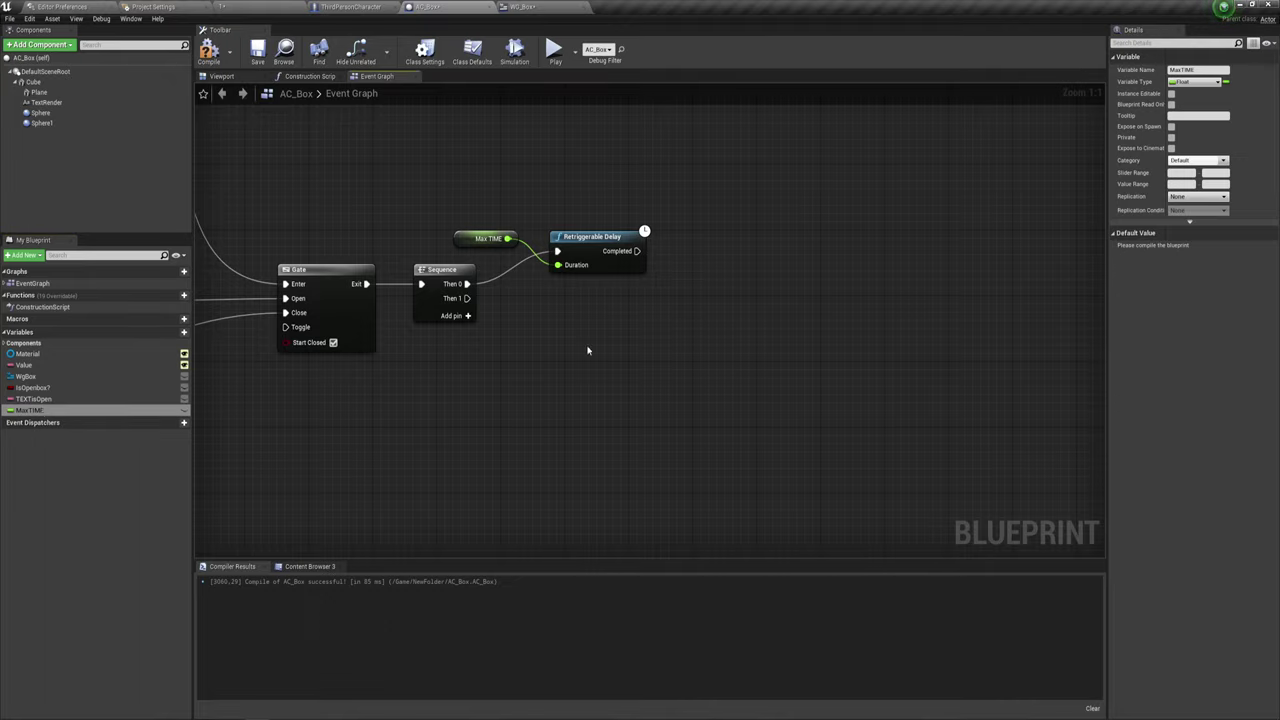
{"action": "left_click_drag", "start_coordinate": [440, 173], "coordinate": [460, 245]}
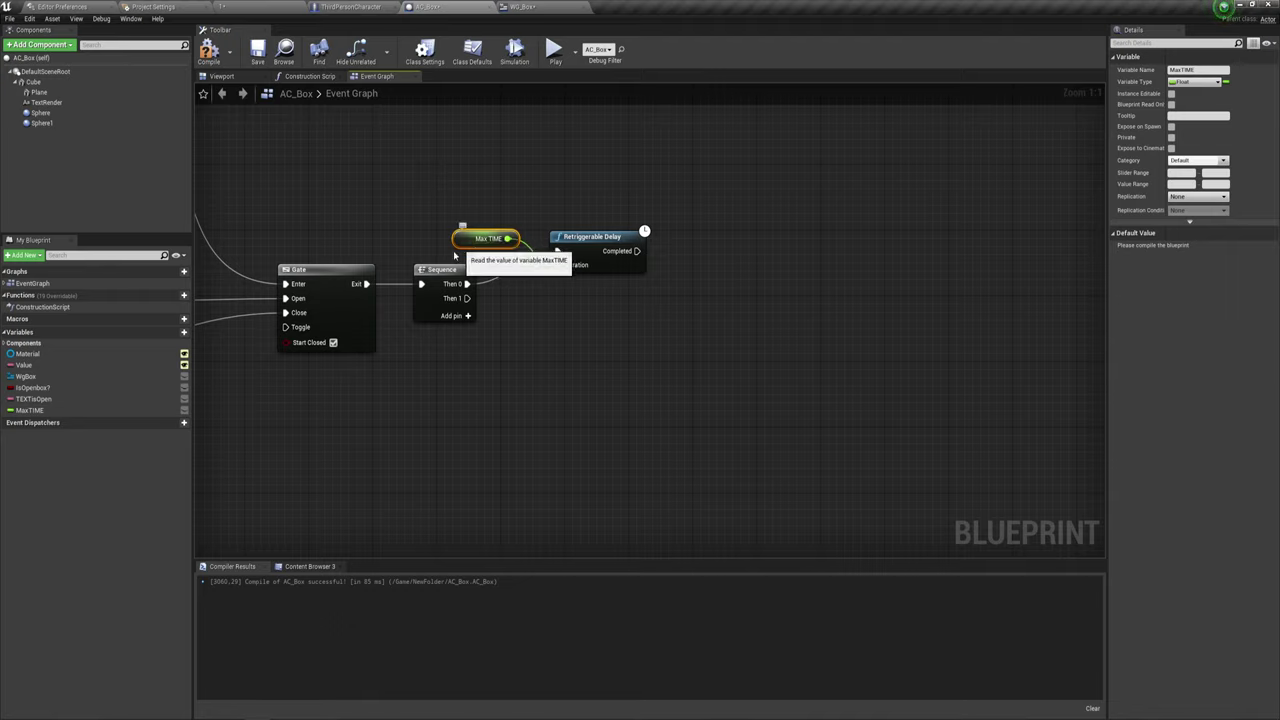
{"action": "left_click", "coordinate": [183, 410]}
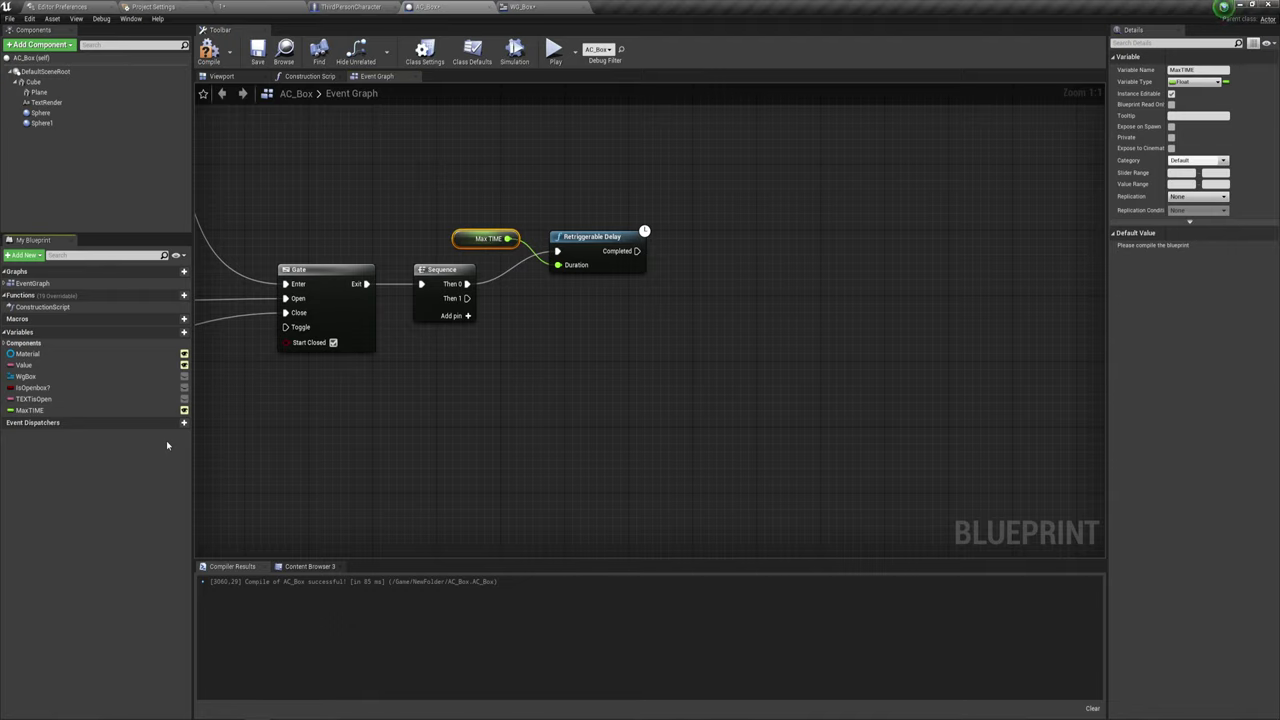
Compile AC_Box and set Max TIME's default value to 6.
{"action": "left_click", "coordinate": [210, 52]}
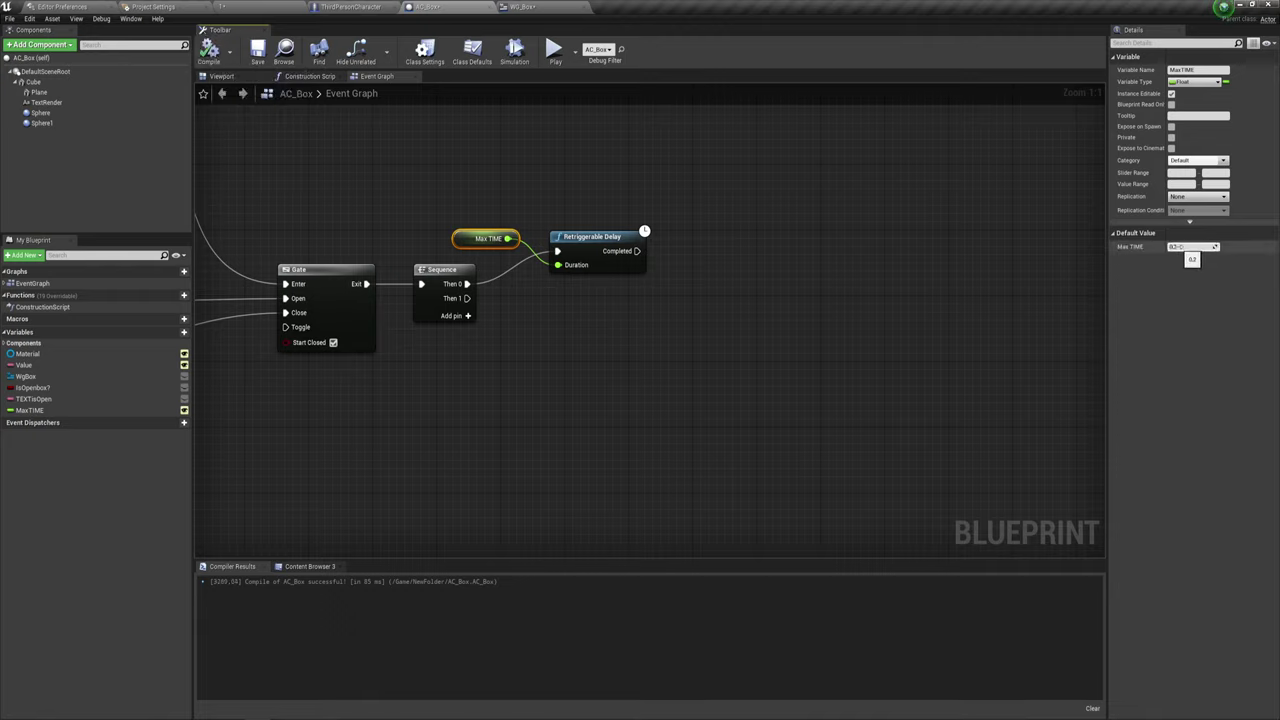
{"action": "left_click", "coordinate": [1180, 247]}
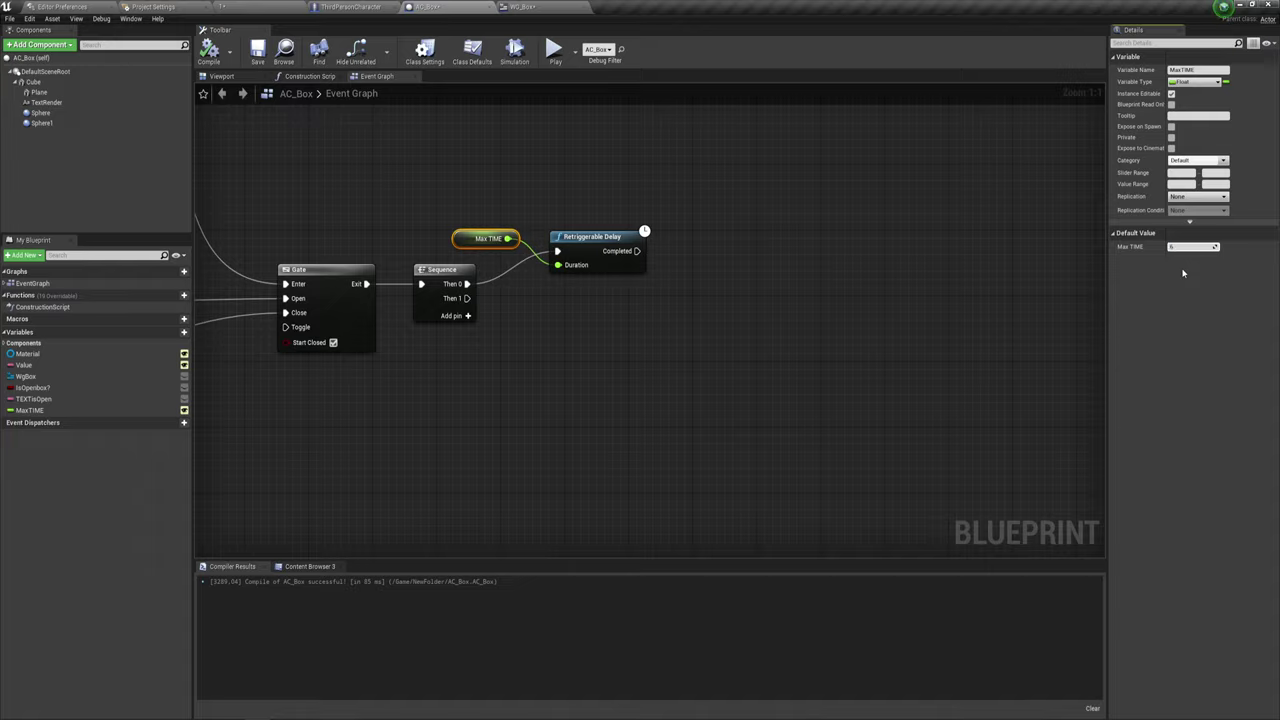
{"action": "key", "text": "Return"}
{"action": "left_click", "coordinate": [427, 212]}
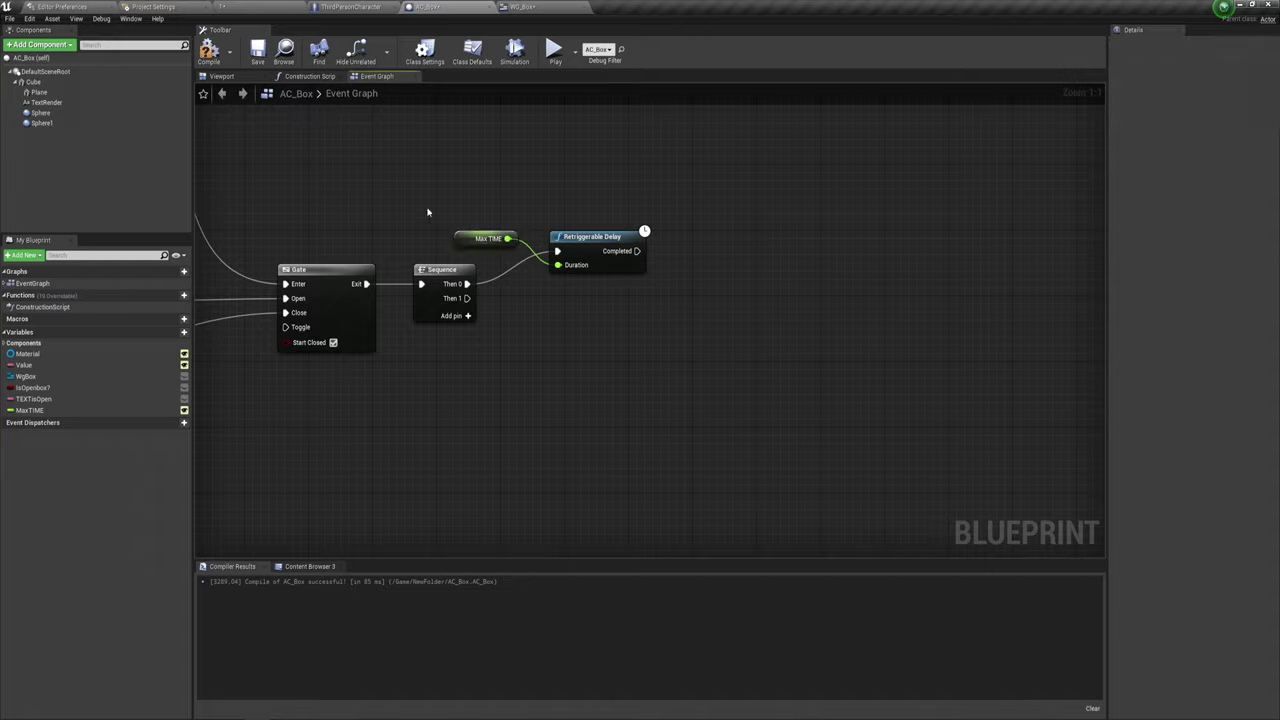
{"action": "left_click", "coordinate": [255, 8]}
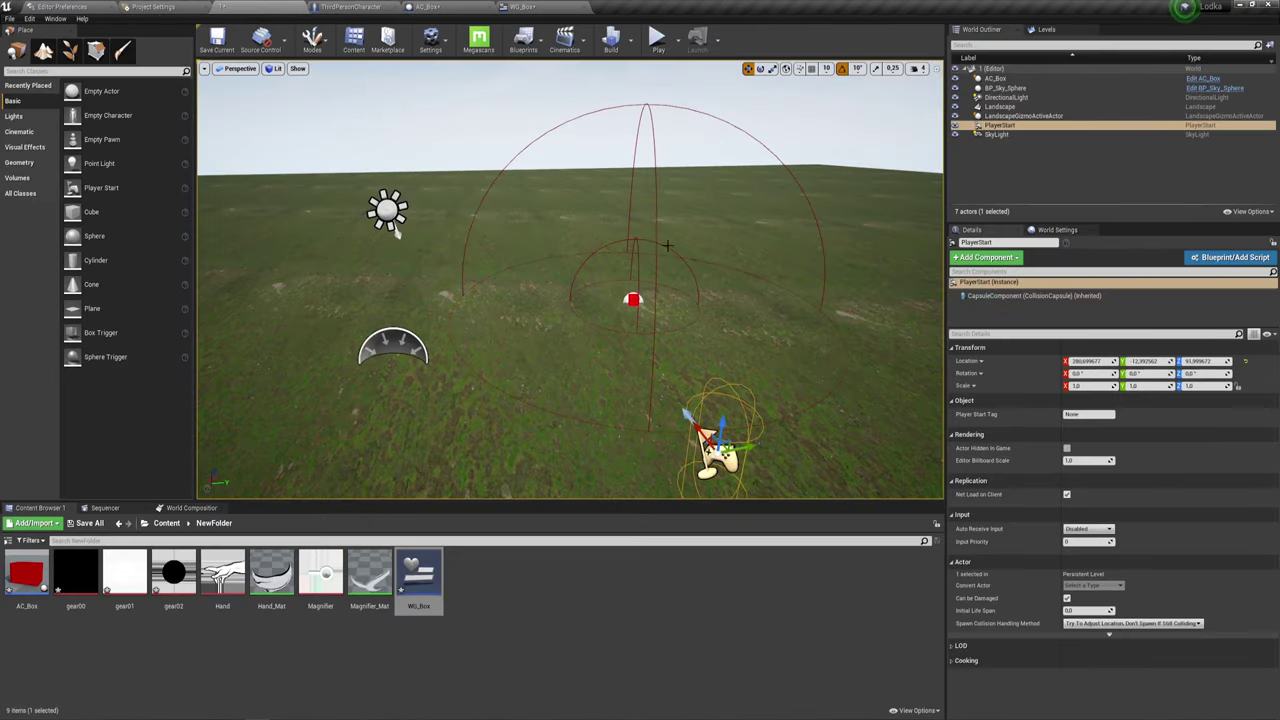
{"action": "left_click", "coordinate": [633, 299]}
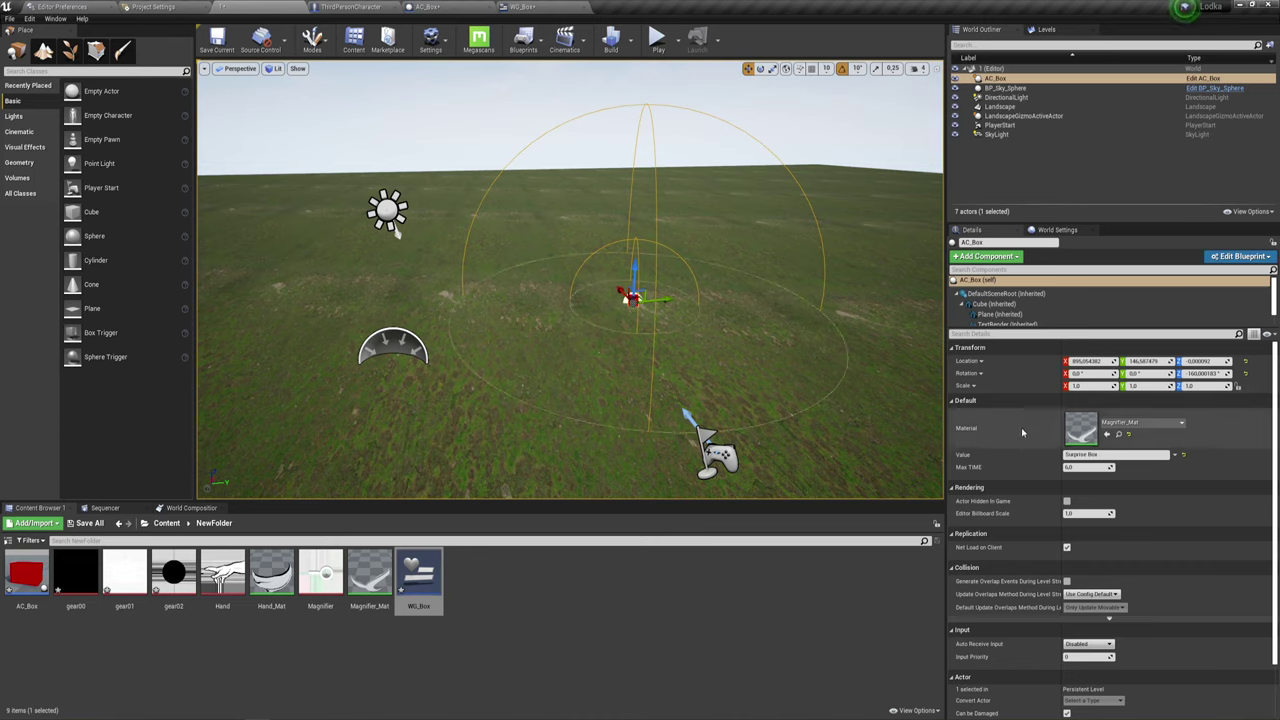
{"action": "left_click", "coordinate": [1068, 467]}
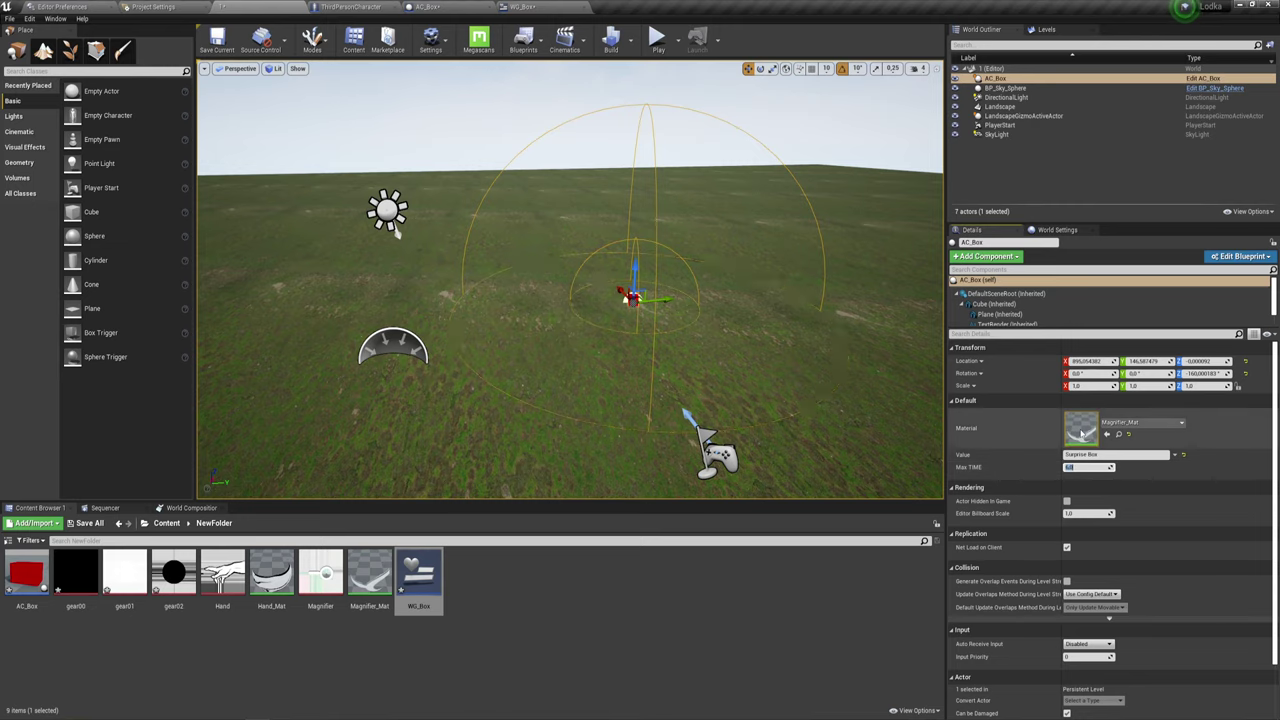
{"action": "left_click", "coordinate": [525, 7]}
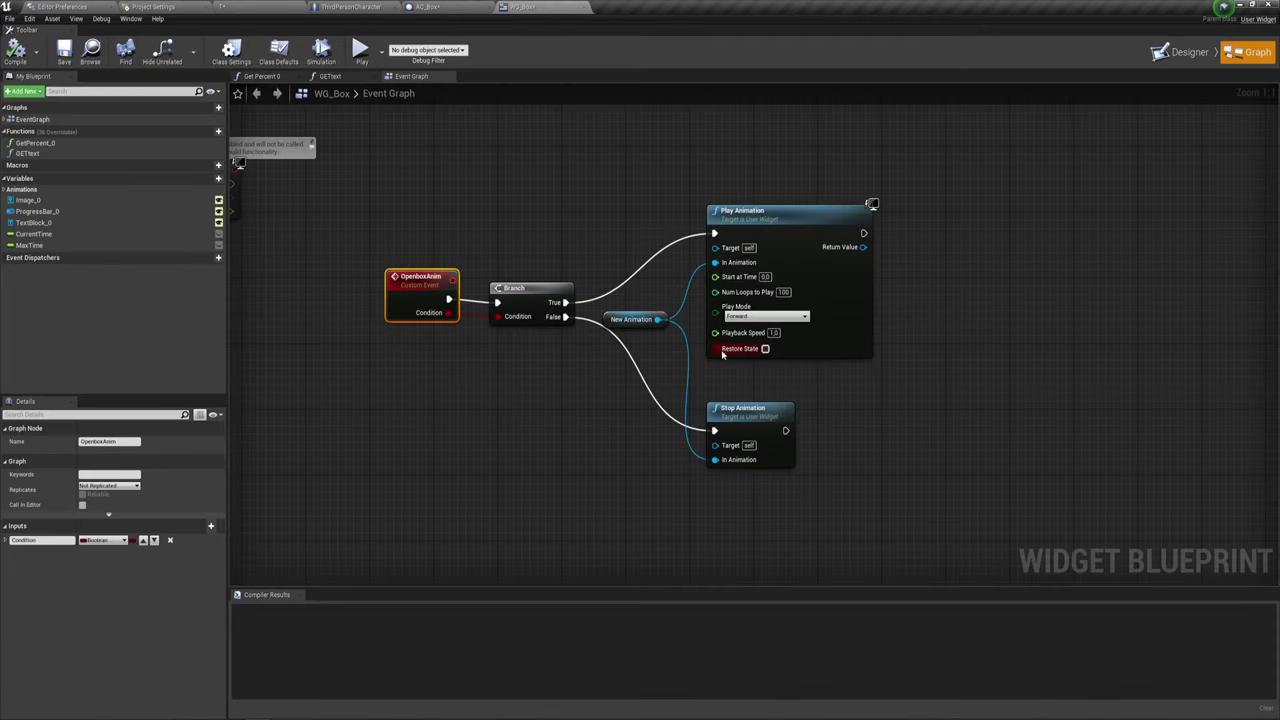
{"action": "left_click", "coordinate": [428, 7]}
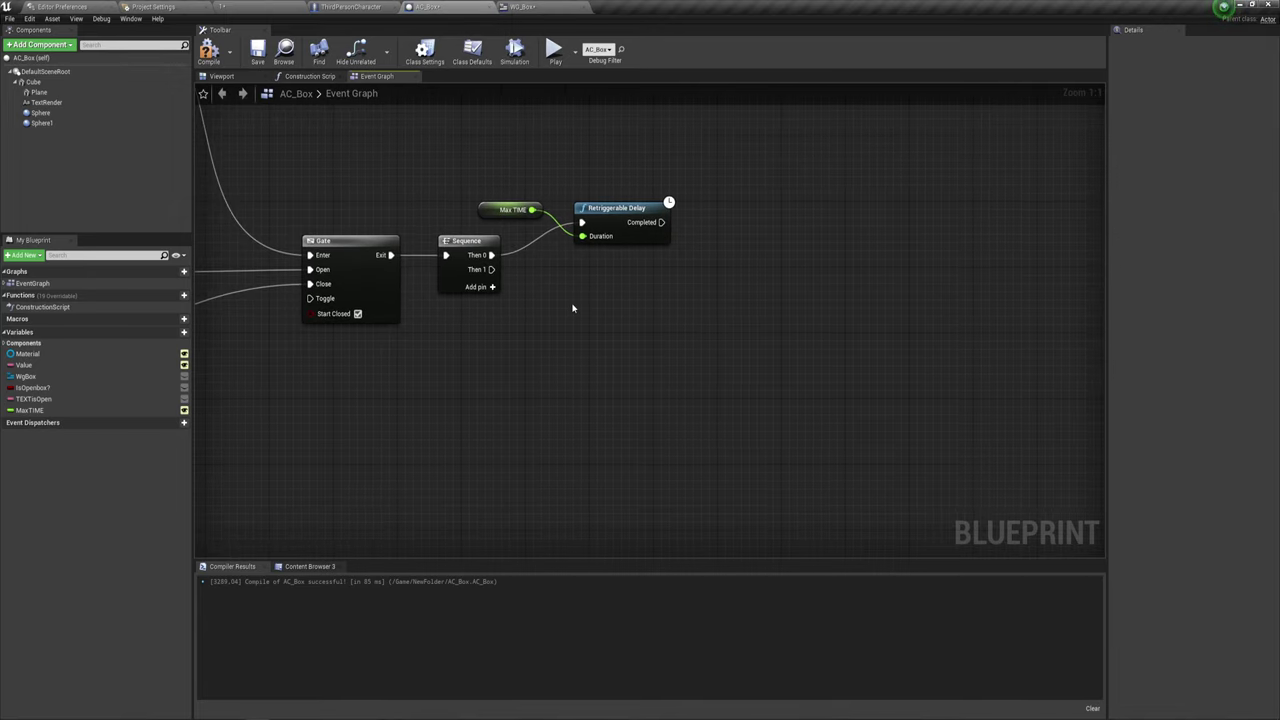
Add an Is Openbox? getter feeding a Branch, wired from the Retriggerable Delay's Completed output.
{"action": "right_click_drag", "start_coordinate": [665, 289], "coordinate": [583, 287]}
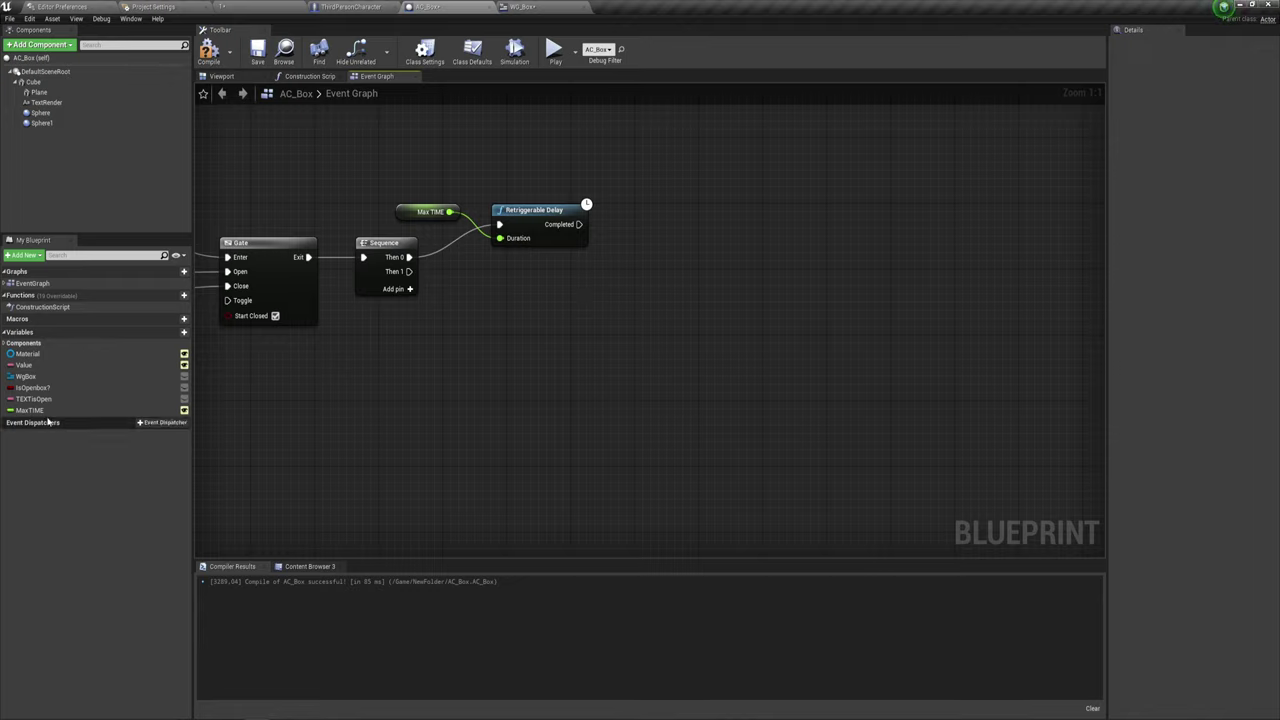
{"action": "mouse_move", "coordinate": [33, 387]}
{"action": "left_mouse_down"}
{"action": "mouse_move", "coordinate": [604, 262]}
{"action": "mouse_move", "coordinate": [690, 183]}
{"action": "left_mouse_up"}
{"action": "type", "text": "br"}
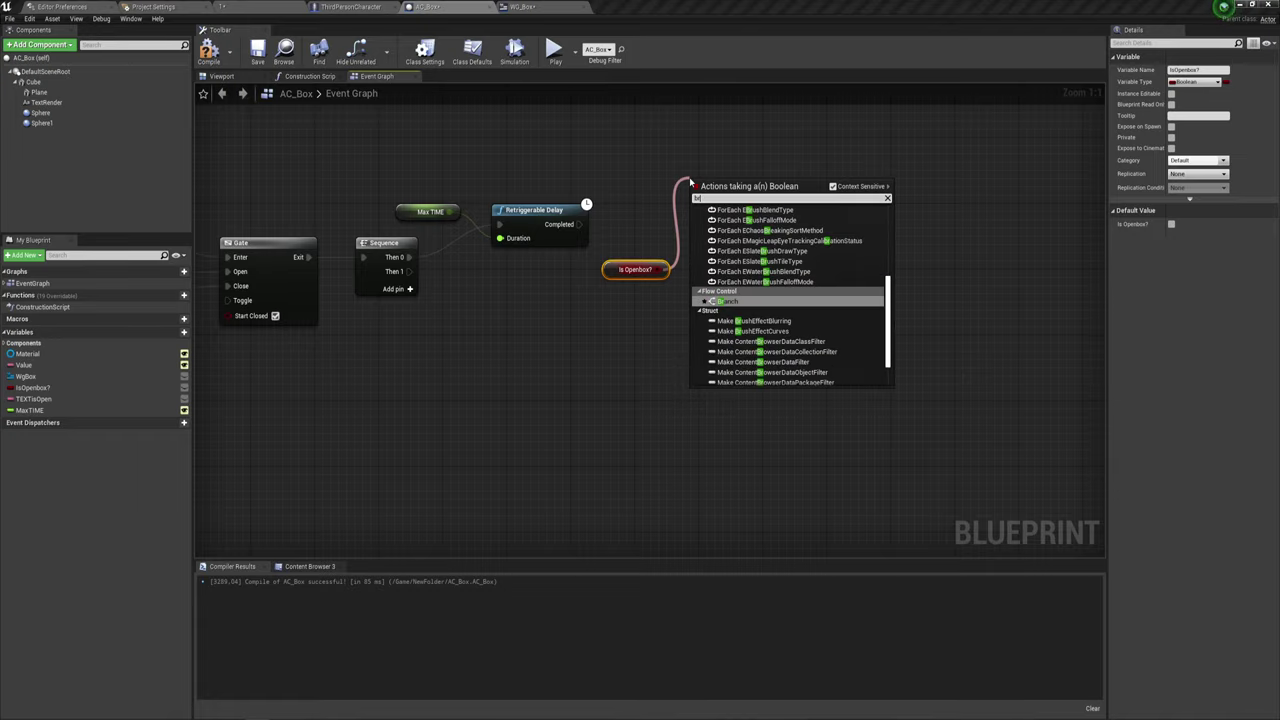
{"action": "type", "text": "a"}
{"action": "key", "text": "Return"}
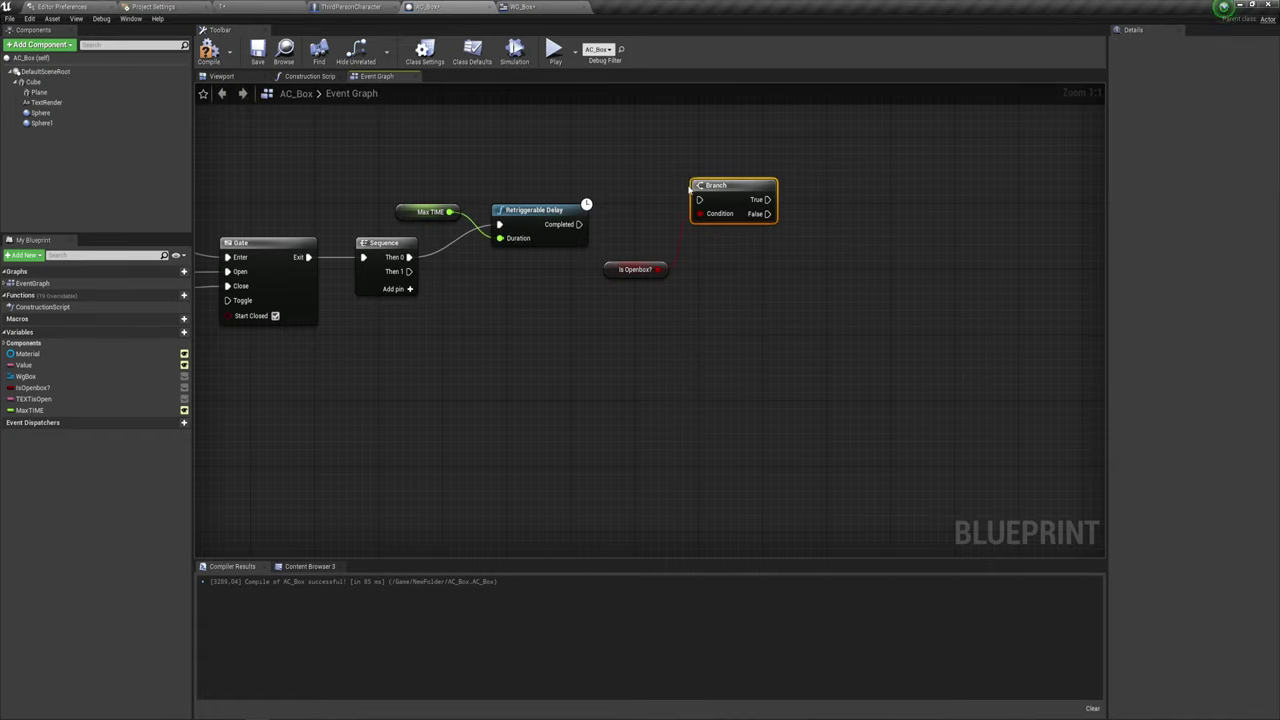
{"action": "left_click_drag", "start_coordinate": [698, 199], "coordinate": [576, 224]}
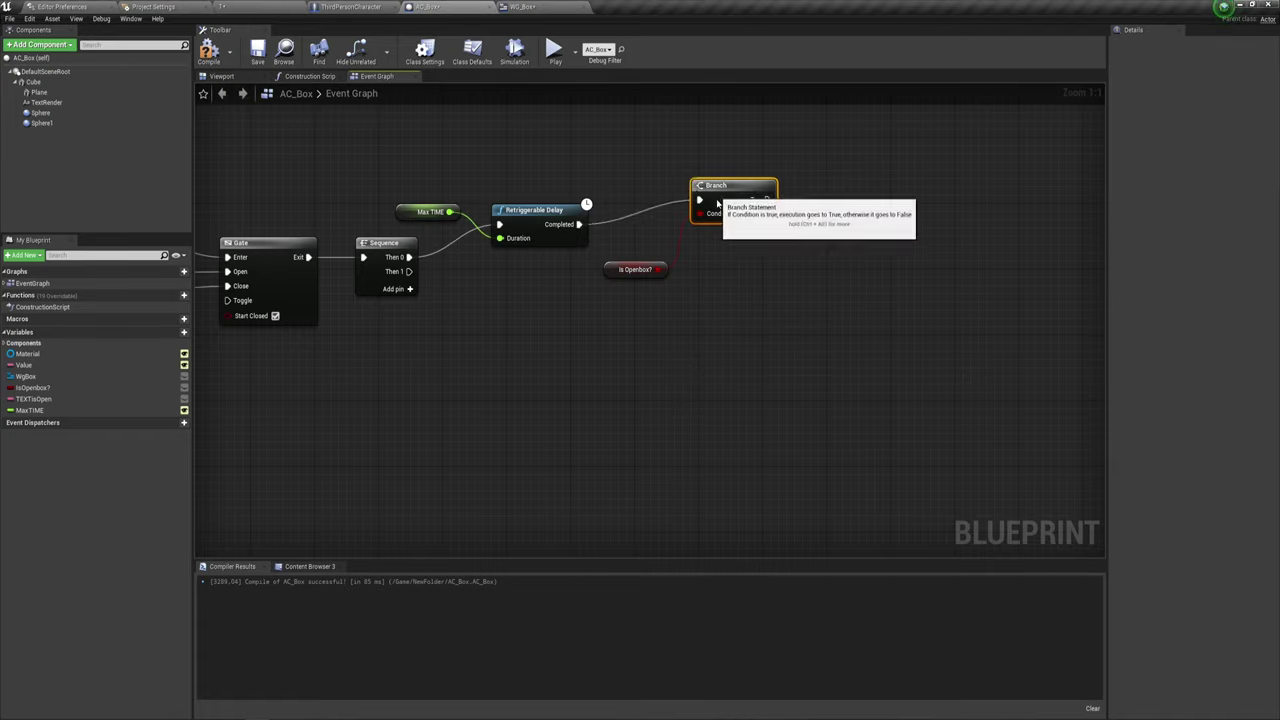
{"action": "left_click_drag", "start_coordinate": [716, 187], "coordinate": [709, 212]}
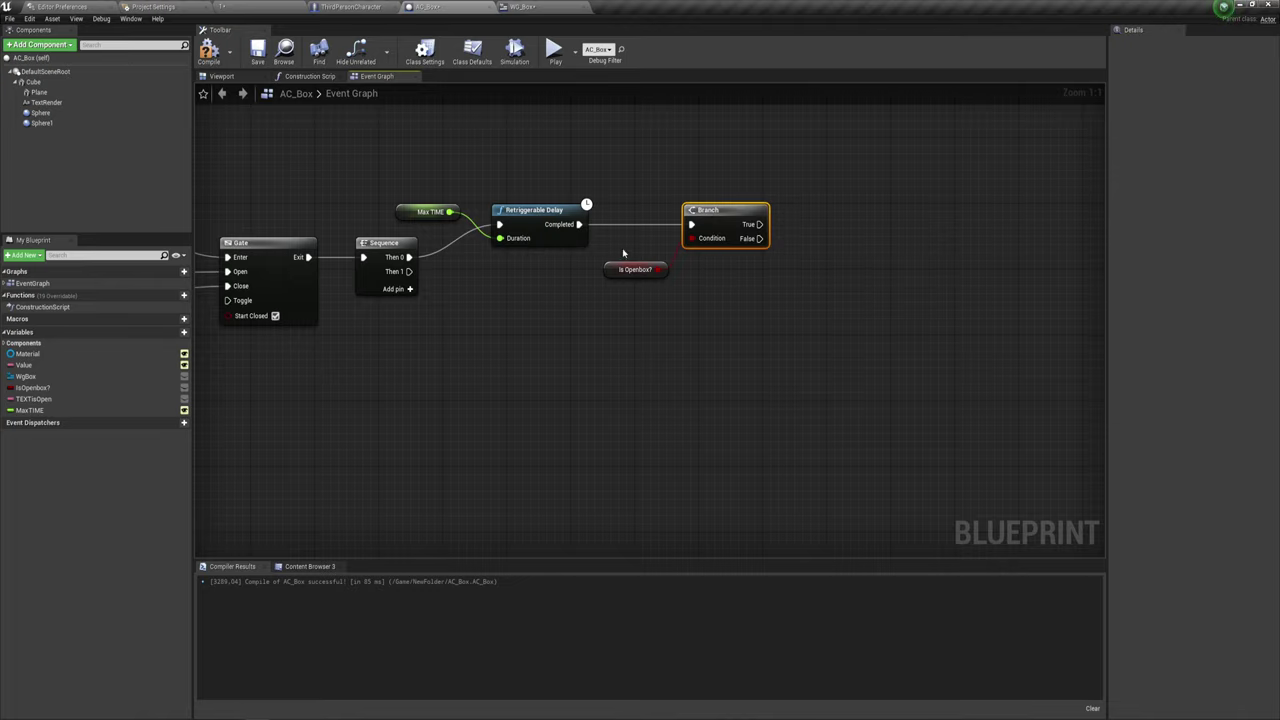
{"action": "right_click_drag", "start_coordinate": [780, 251], "coordinate": [681, 258]}
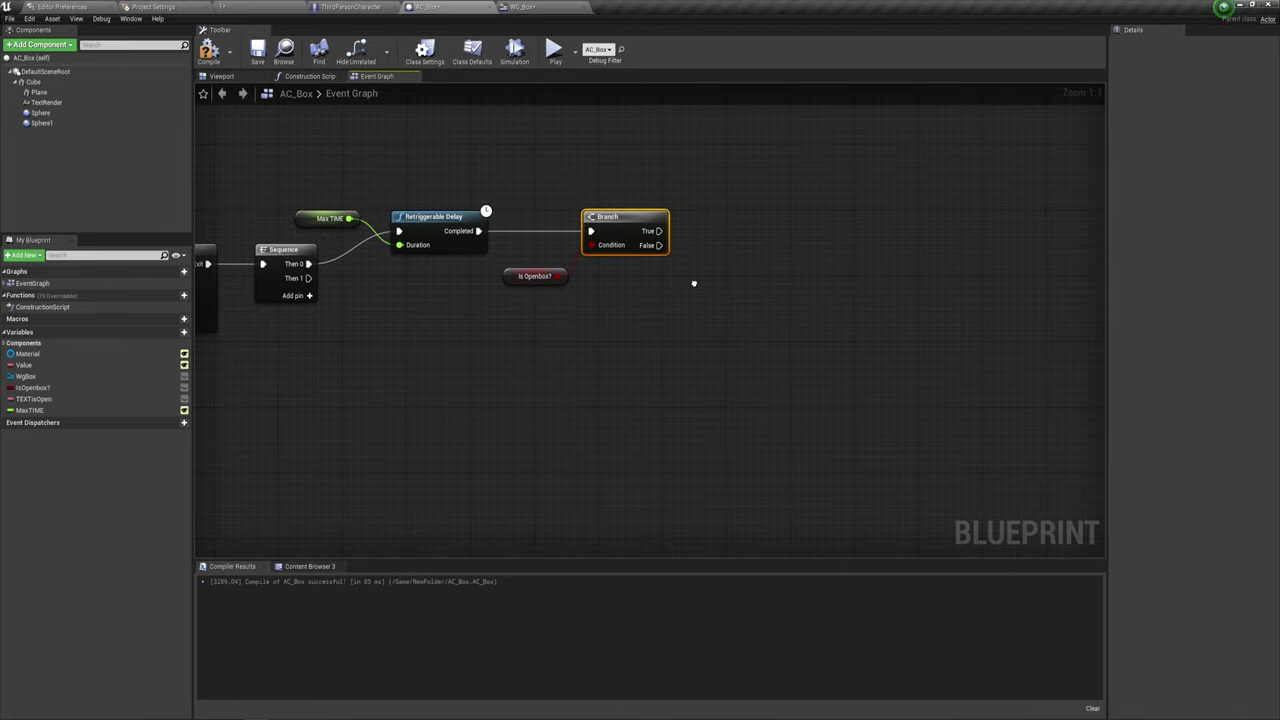
{"action": "left_click_drag", "start_coordinate": [659, 231], "coordinate": [740, 218]}
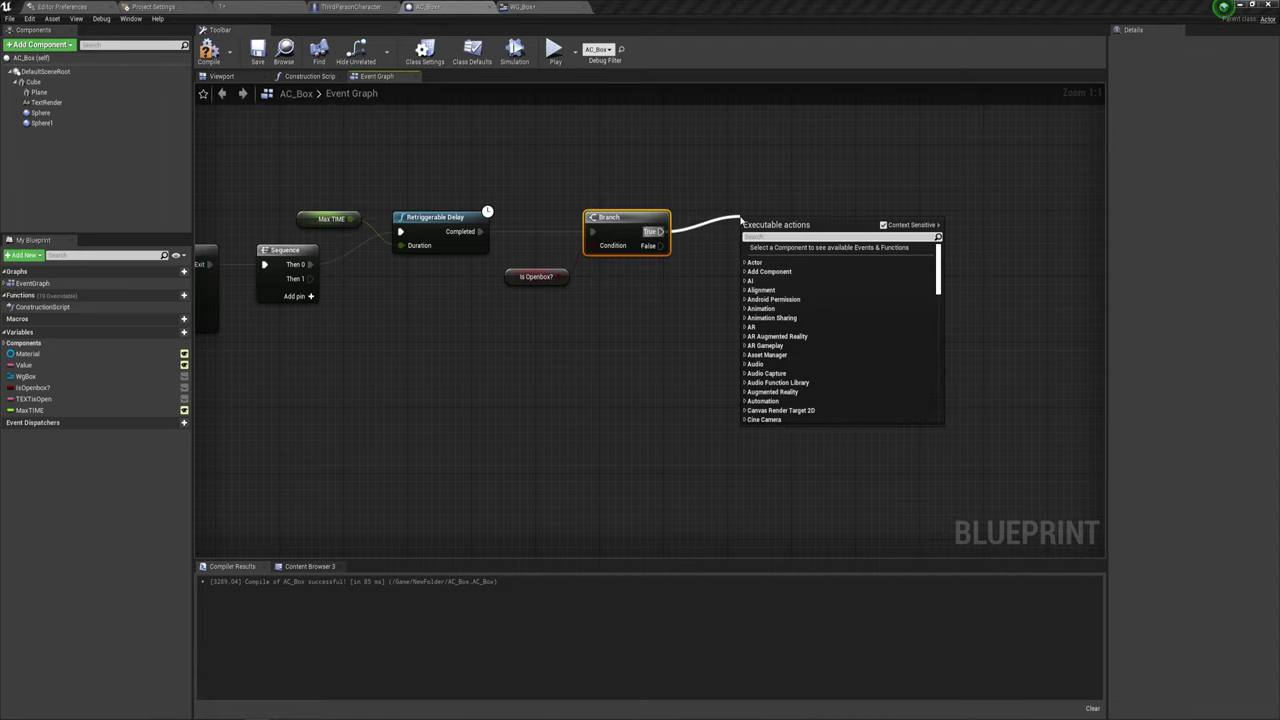
Add a comment box titled 'Выполняем' to the right of the Branch.
{"action": "left_click", "coordinate": [717, 157]}
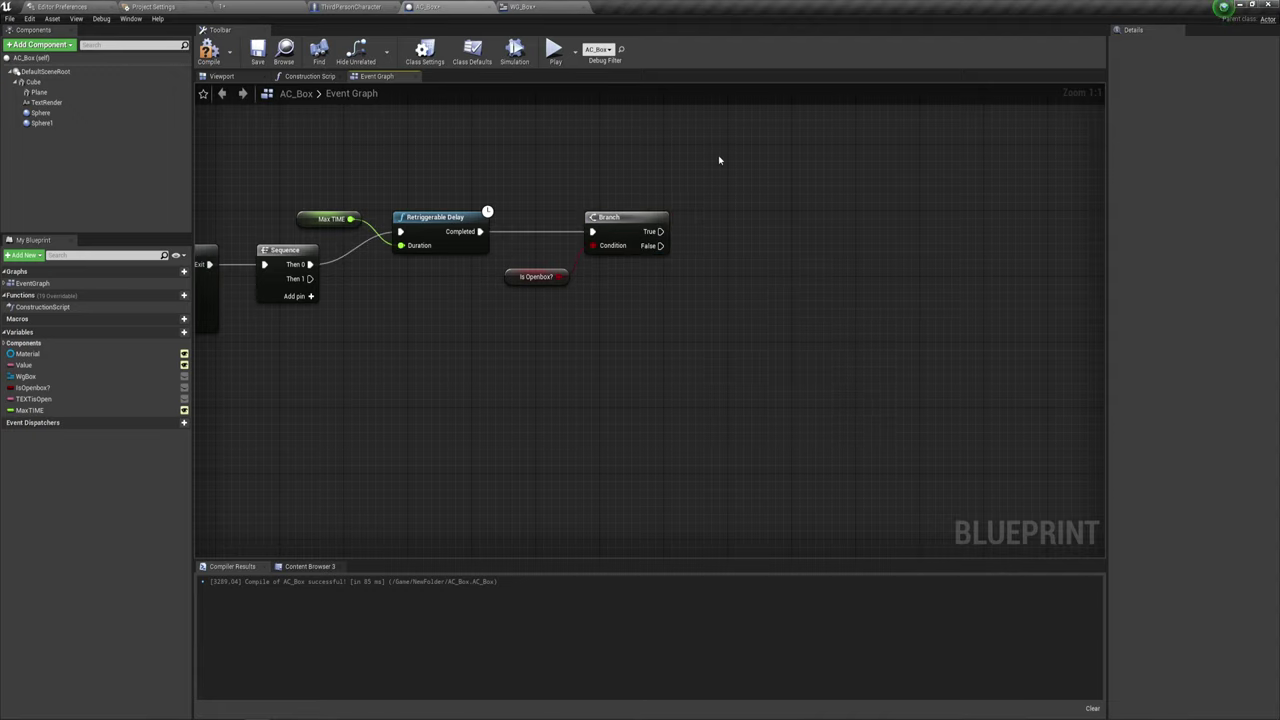
{"action": "key", "text": "c"}
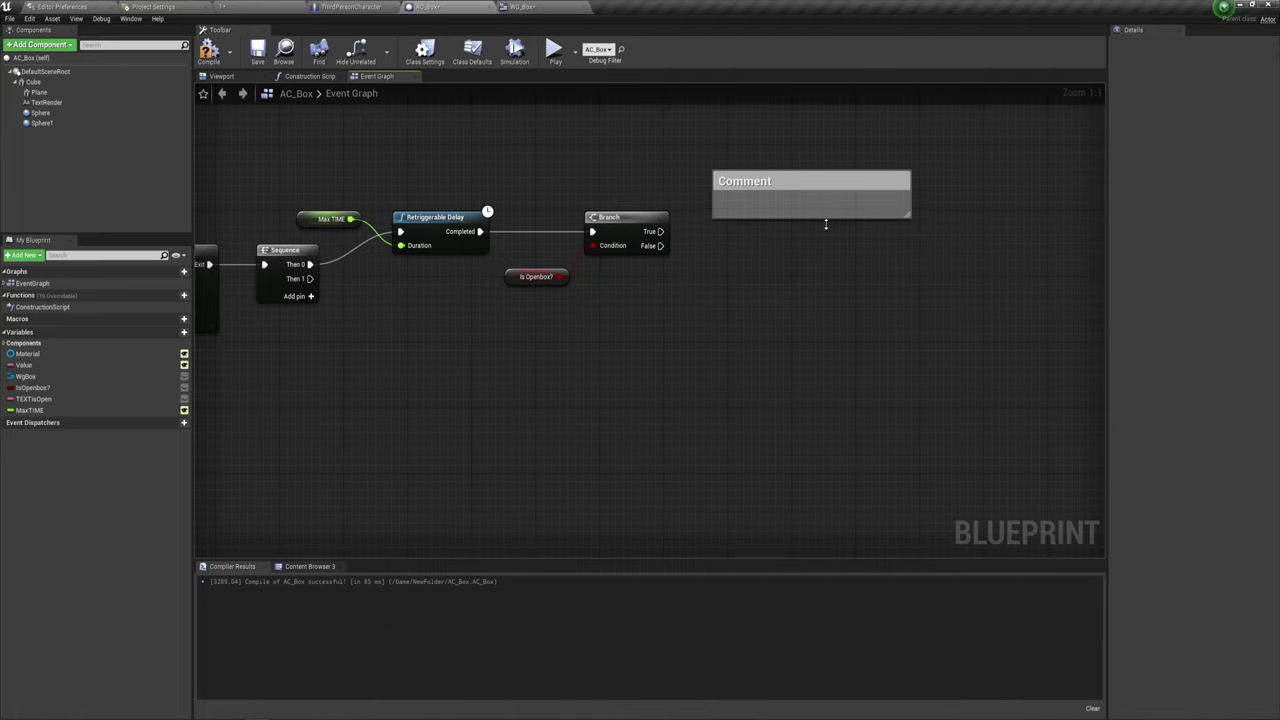
{"action": "double_click", "coordinate": [770, 181]}
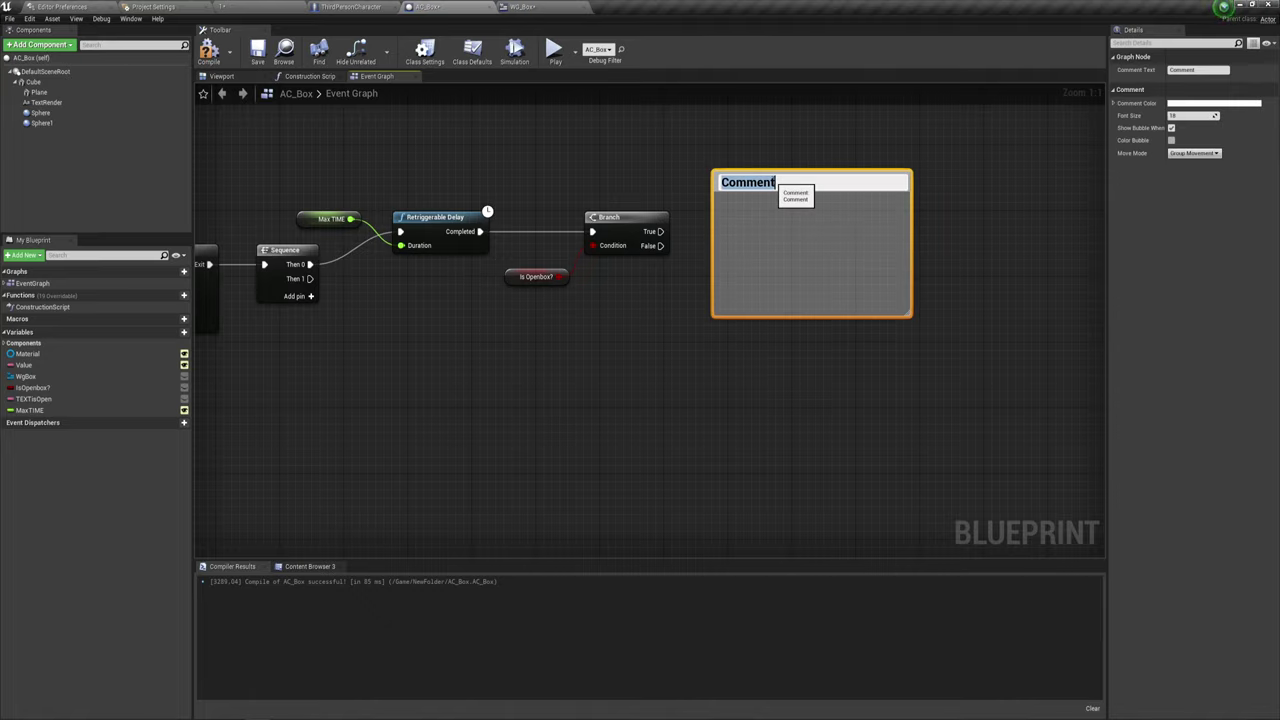
{"action": "type", "text": "Вып"}
{"action": "type", "text": "олняем"}
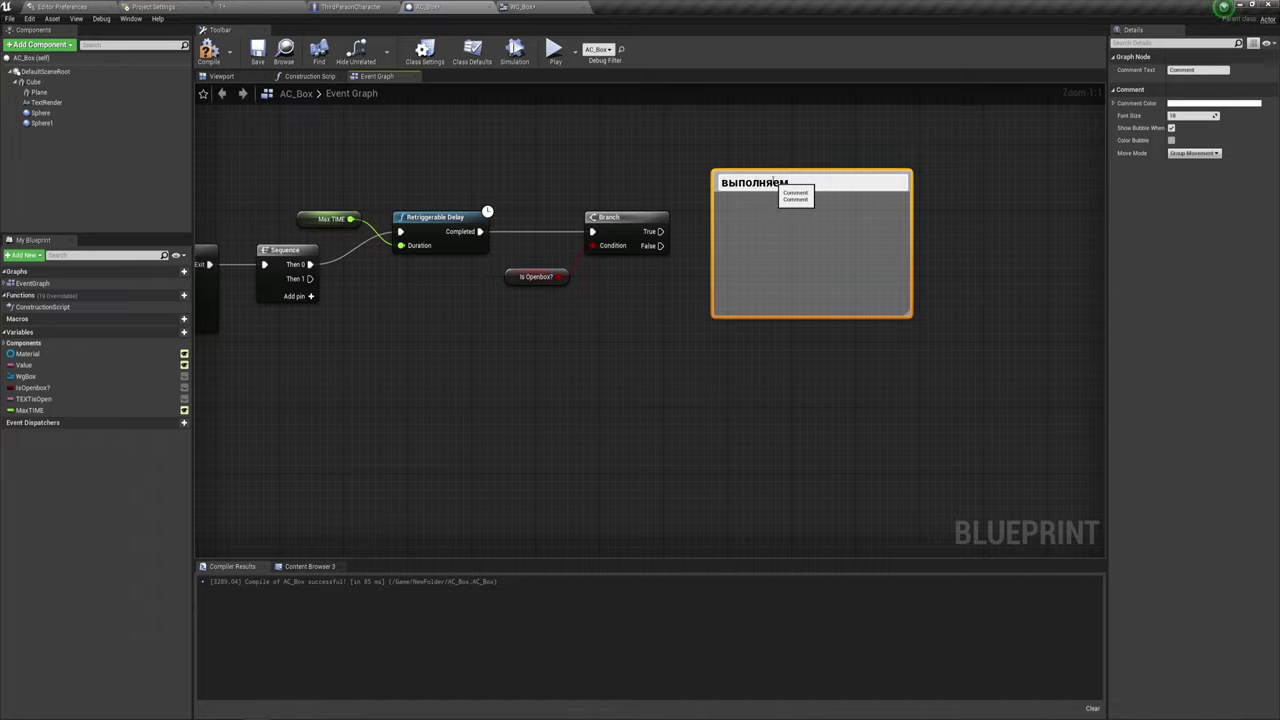
{"action": "left_click", "coordinate": [953, 219]}
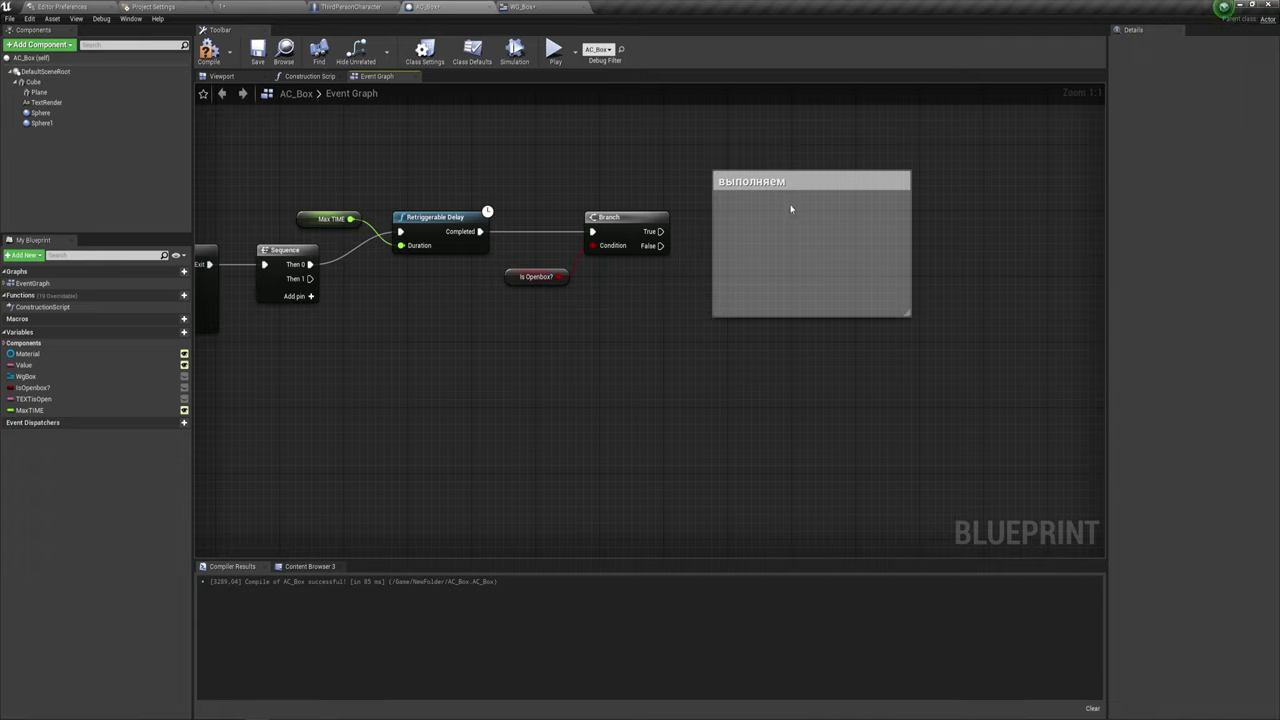
{"action": "left_click_drag", "start_coordinate": [784, 198], "coordinate": [801, 170]}
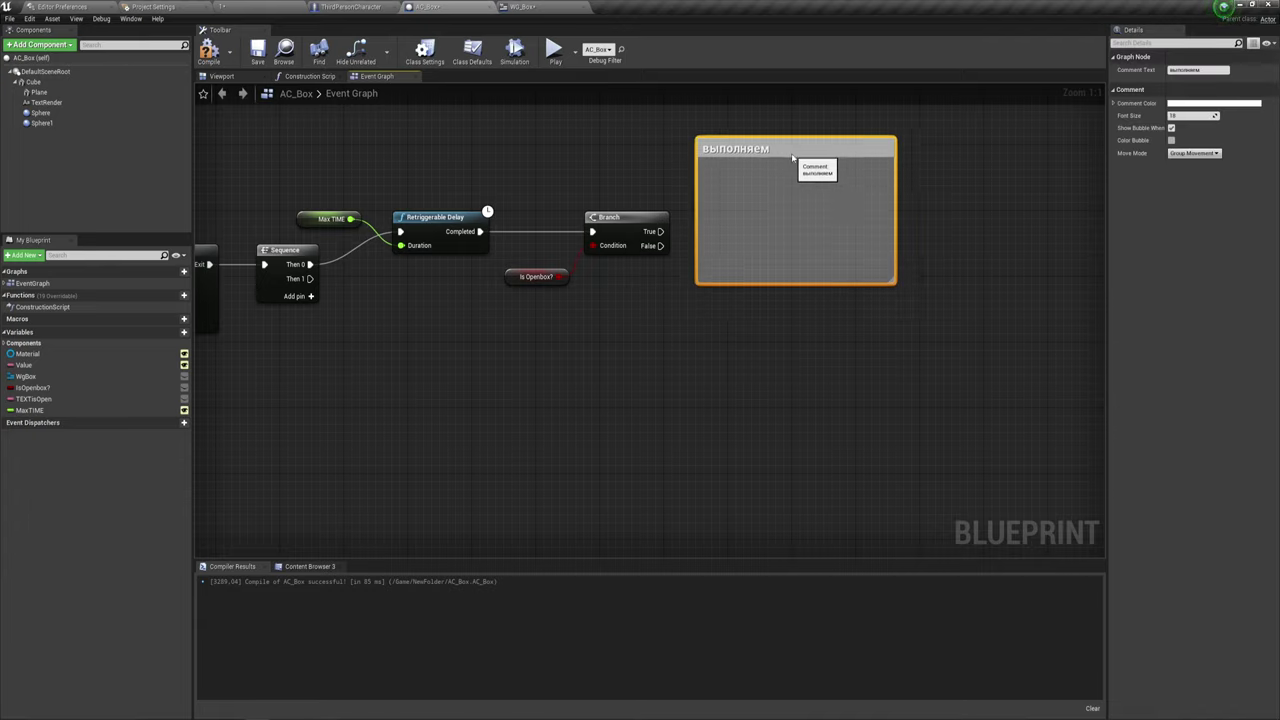
From the Branch's True output inside the comment, search the action list for 'dest'.
{"action": "left_click_drag", "start_coordinate": [660, 231], "coordinate": [775, 207]}
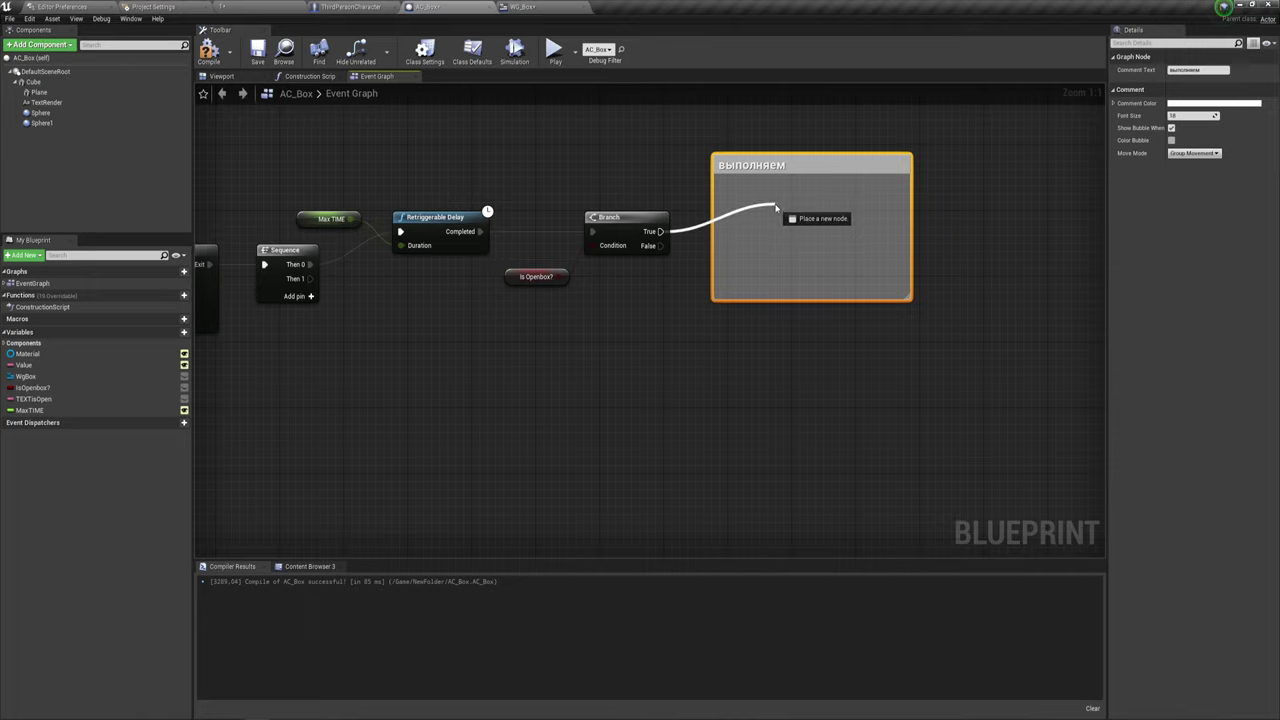
{"action": "type", "text": "wg"}
{"action": "key", "text": "BackSpace"}
{"action": "key", "text": "BackSpace"}
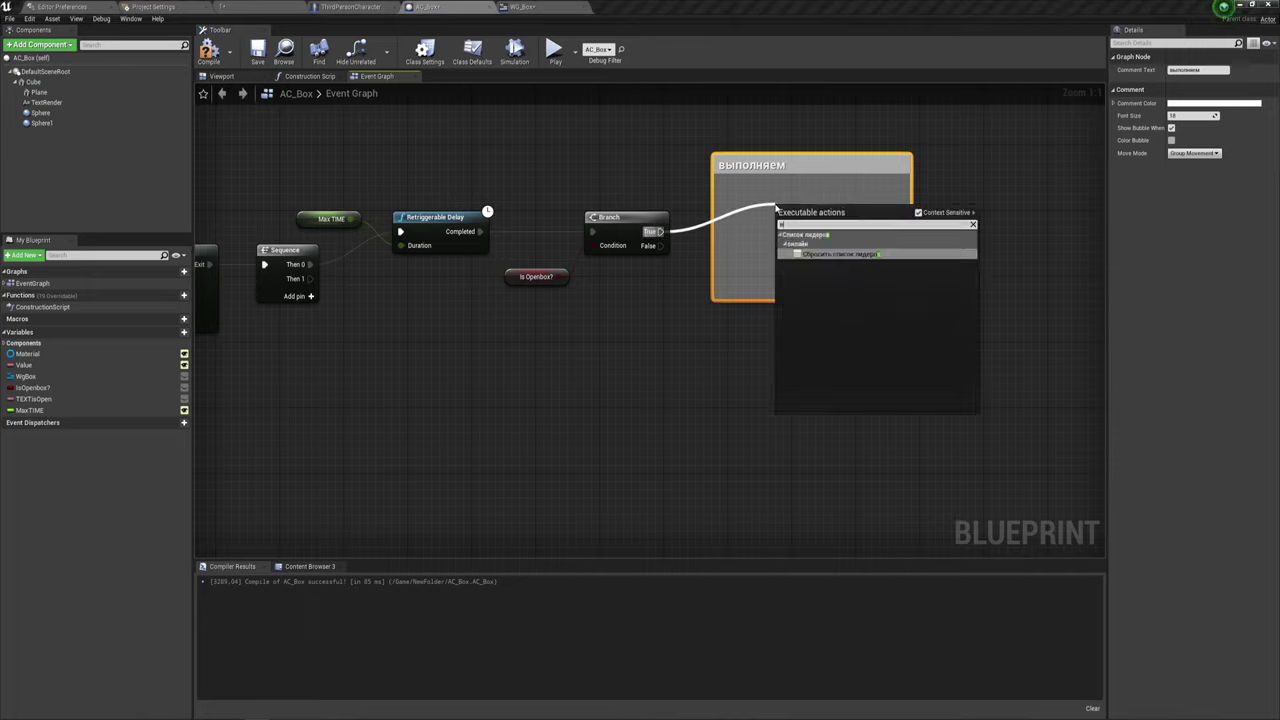
{"action": "type", "text": "add"}
{"action": "key", "text": "BackSpace"}
{"action": "key", "text": "BackSpace"}
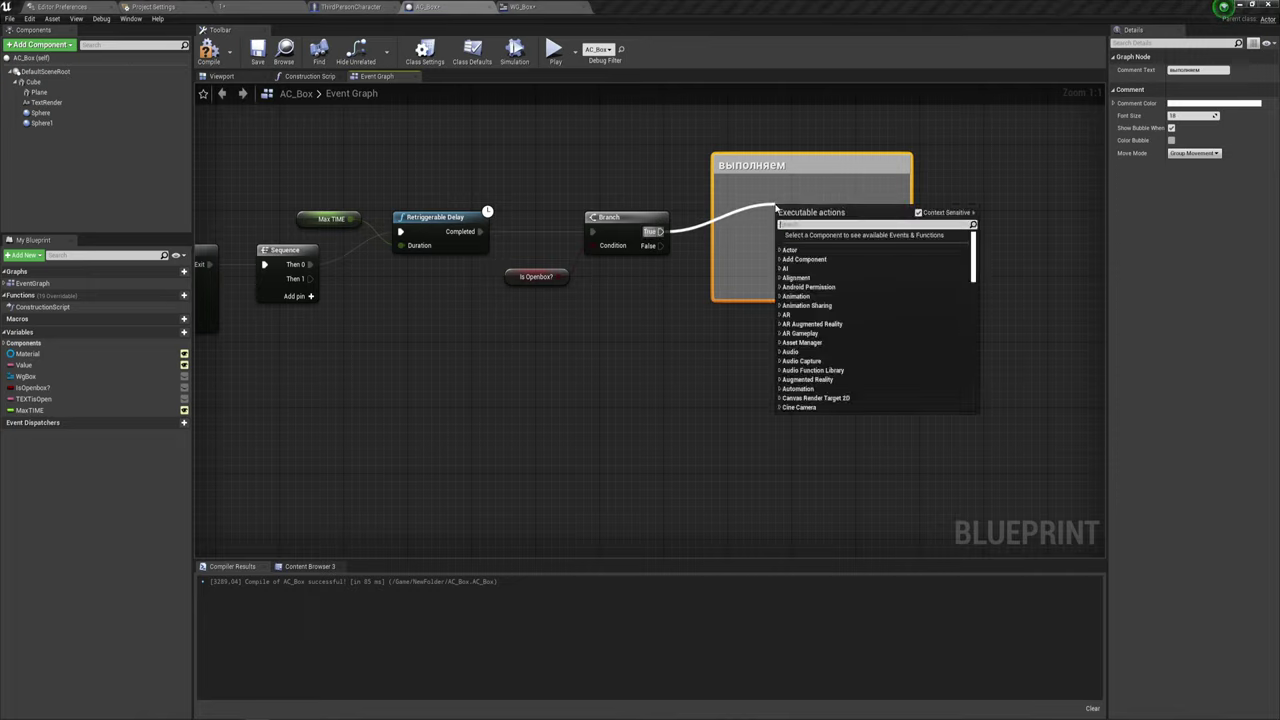
{"action": "type", "text": "destr"}
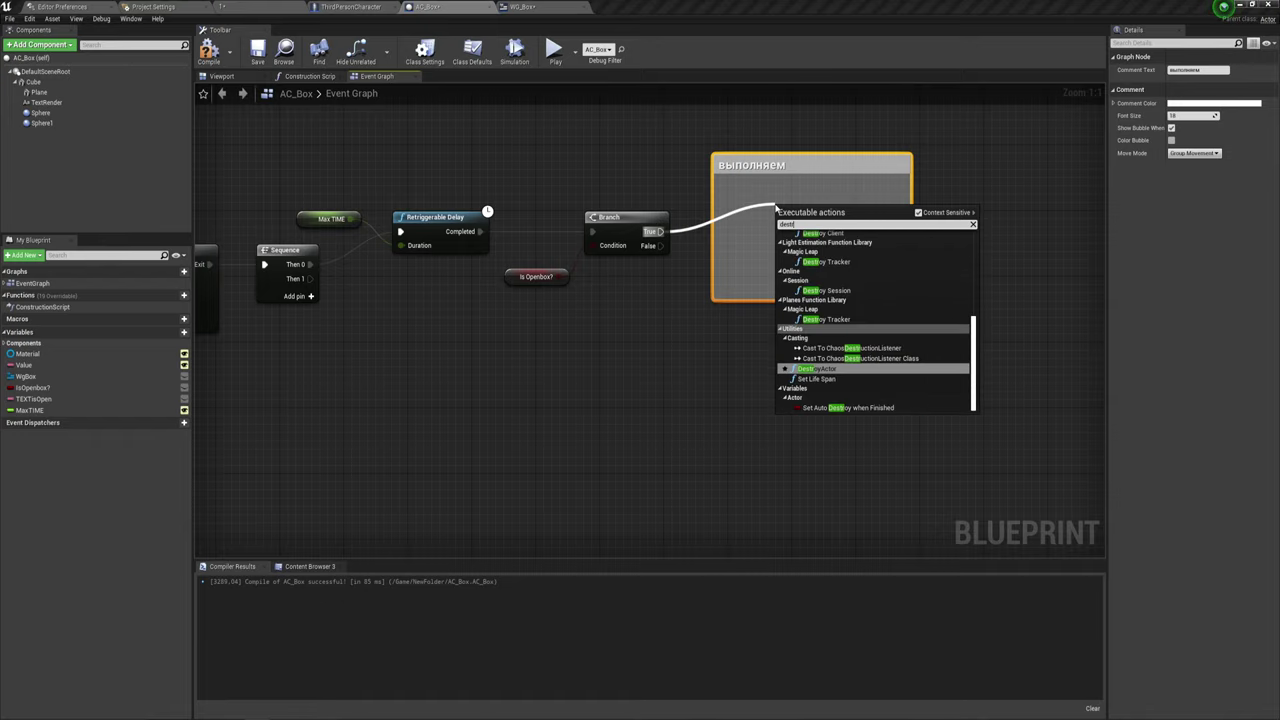
Add DestroyActor on the Branch's True path and widen the выполняем comment.
{"action": "left_click", "coordinate": [818, 368]}
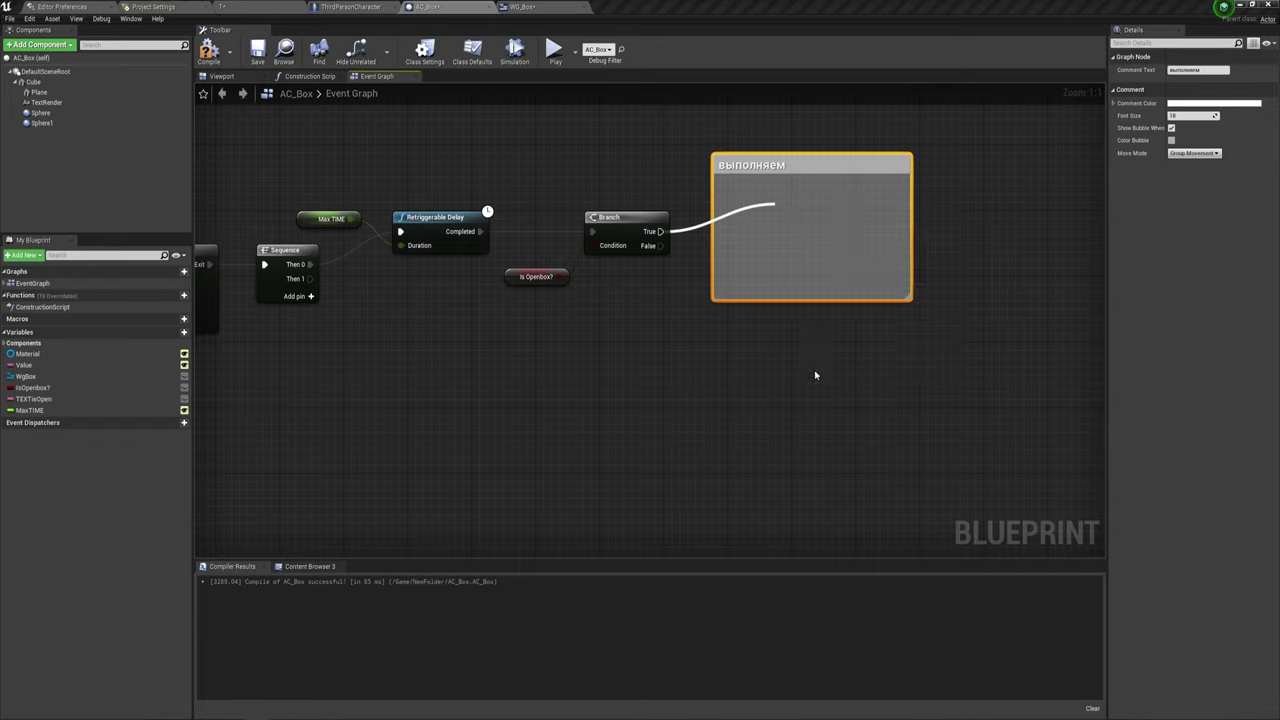
{"action": "right_click_drag", "start_coordinate": [893, 284], "coordinate": [677, 277]}
{"action": "left_click_drag", "start_coordinate": [639, 234], "coordinate": [724, 235]}
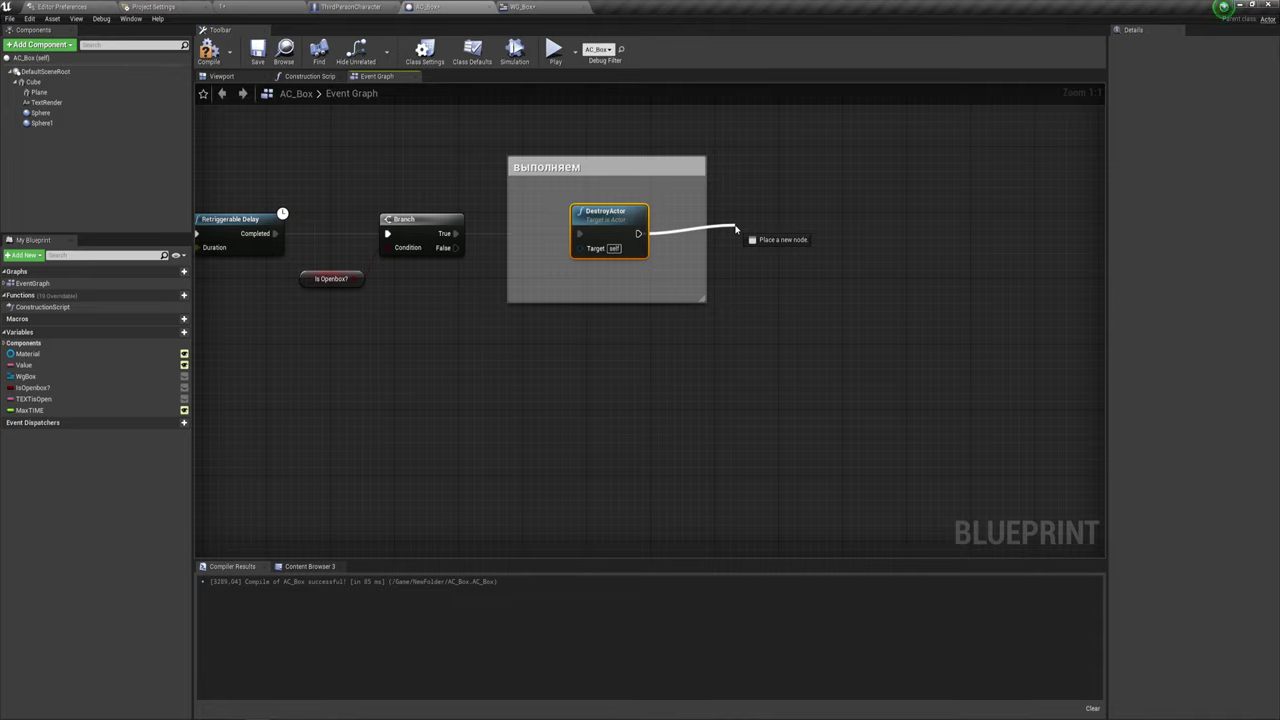
{"action": "left_click", "coordinate": [724, 235]}
{"action": "left_click_drag", "start_coordinate": [639, 234], "coordinate": [775, 235]}
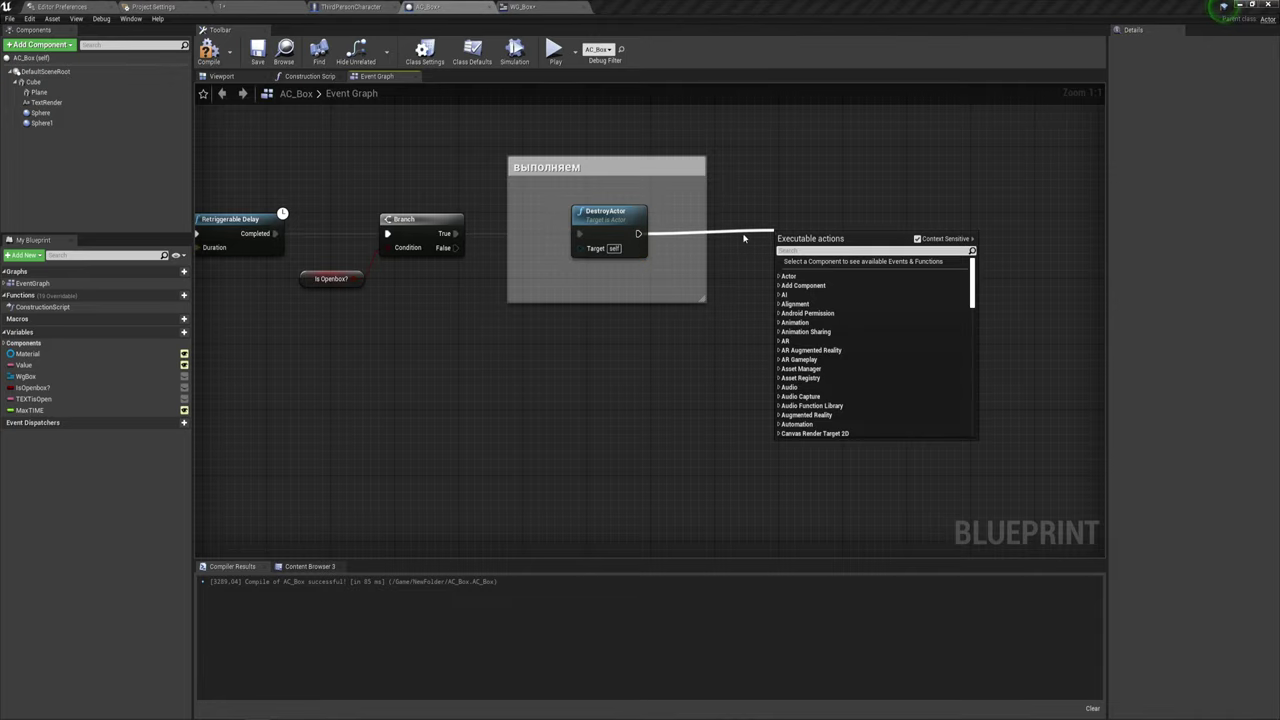
{"action": "left_click", "coordinate": [708, 195]}
{"action": "left_click_drag", "start_coordinate": [705, 190], "coordinate": [985, 190]}
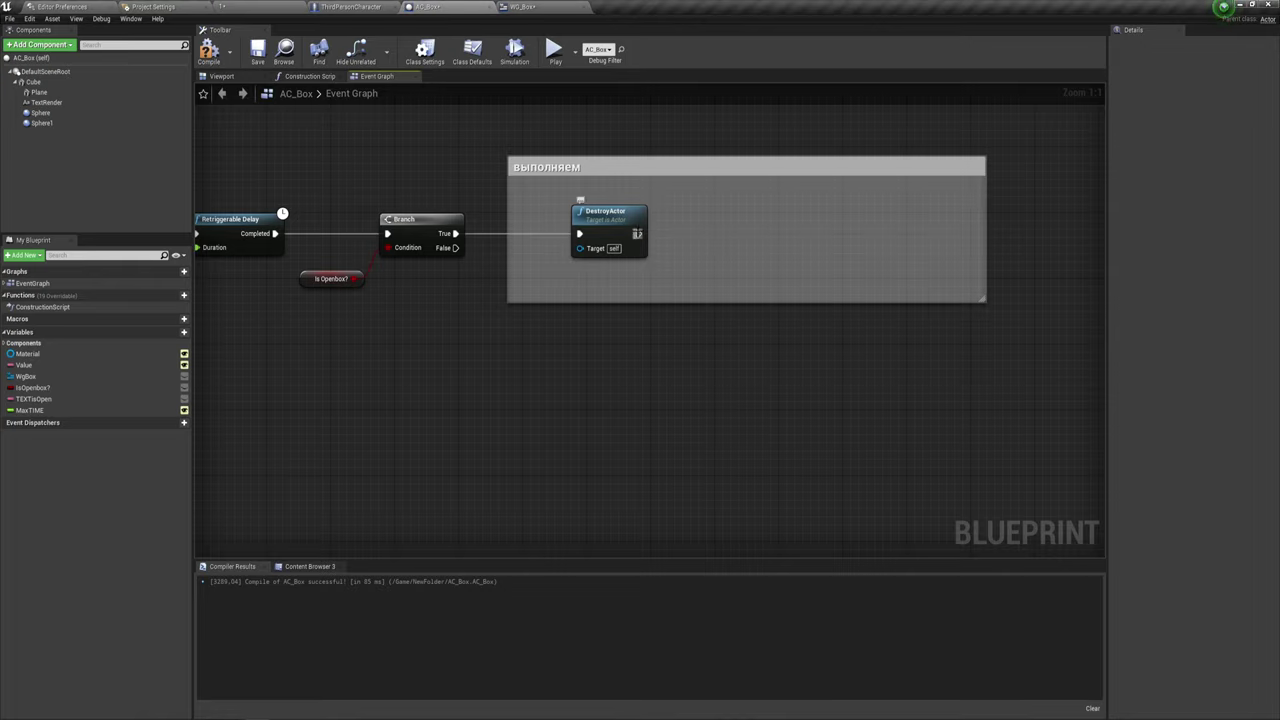
Add a Print String after DestroyActor with the message 'Забрал в инвентарь'.
{"action": "left_click_drag", "start_coordinate": [637, 233], "coordinate": [706, 218]}
{"action": "type", "text": "print"}
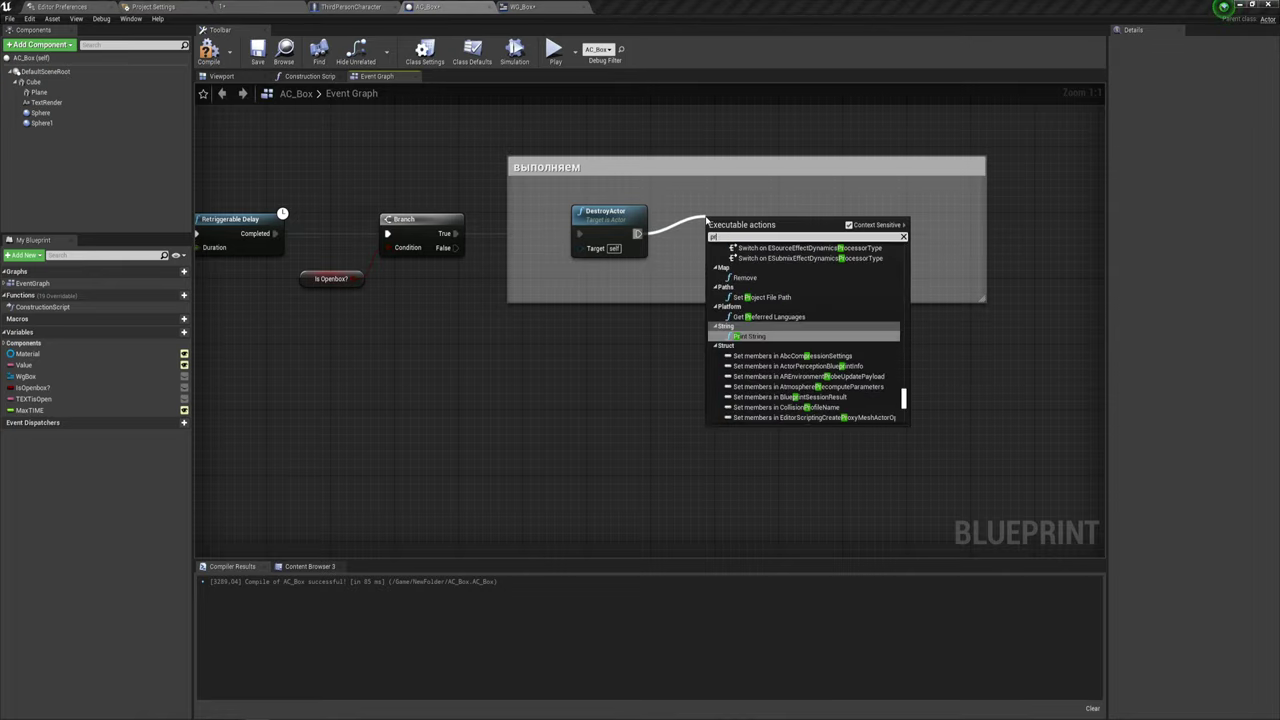
{"action": "key", "text": "Return"}
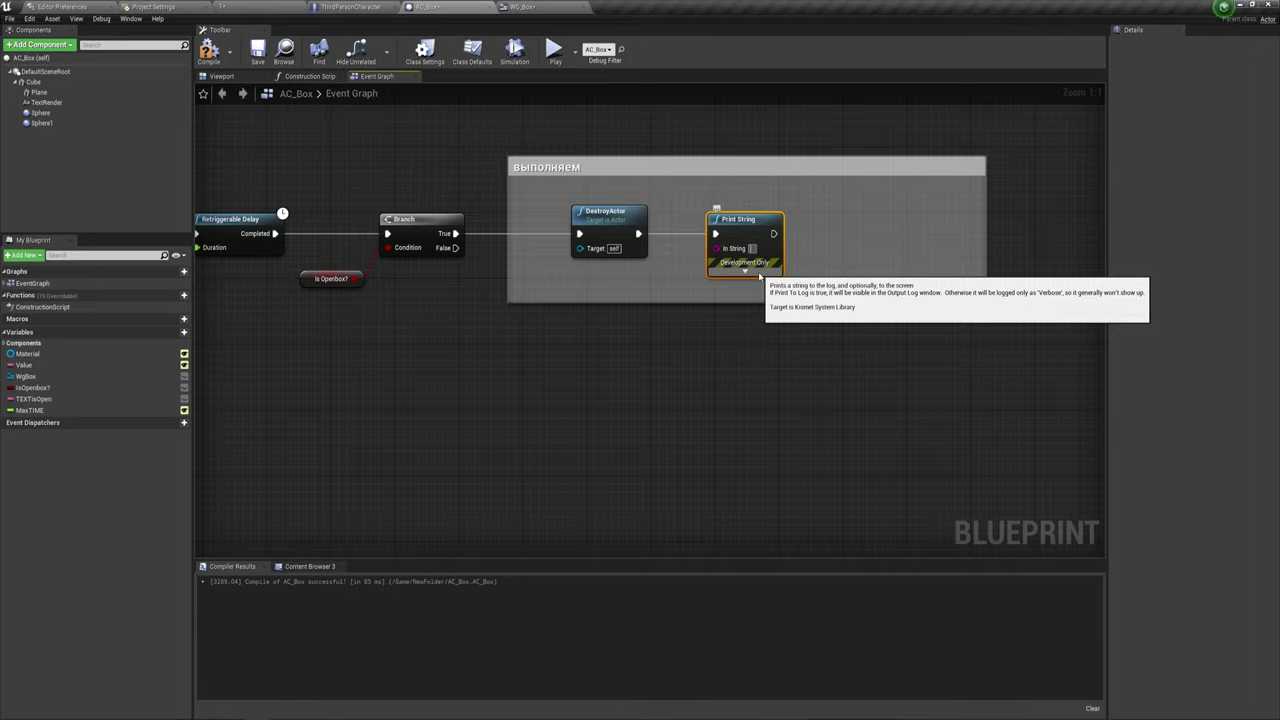
{"action": "type", "text": "PF"}
{"action": "type", "text": "hfk d by"}
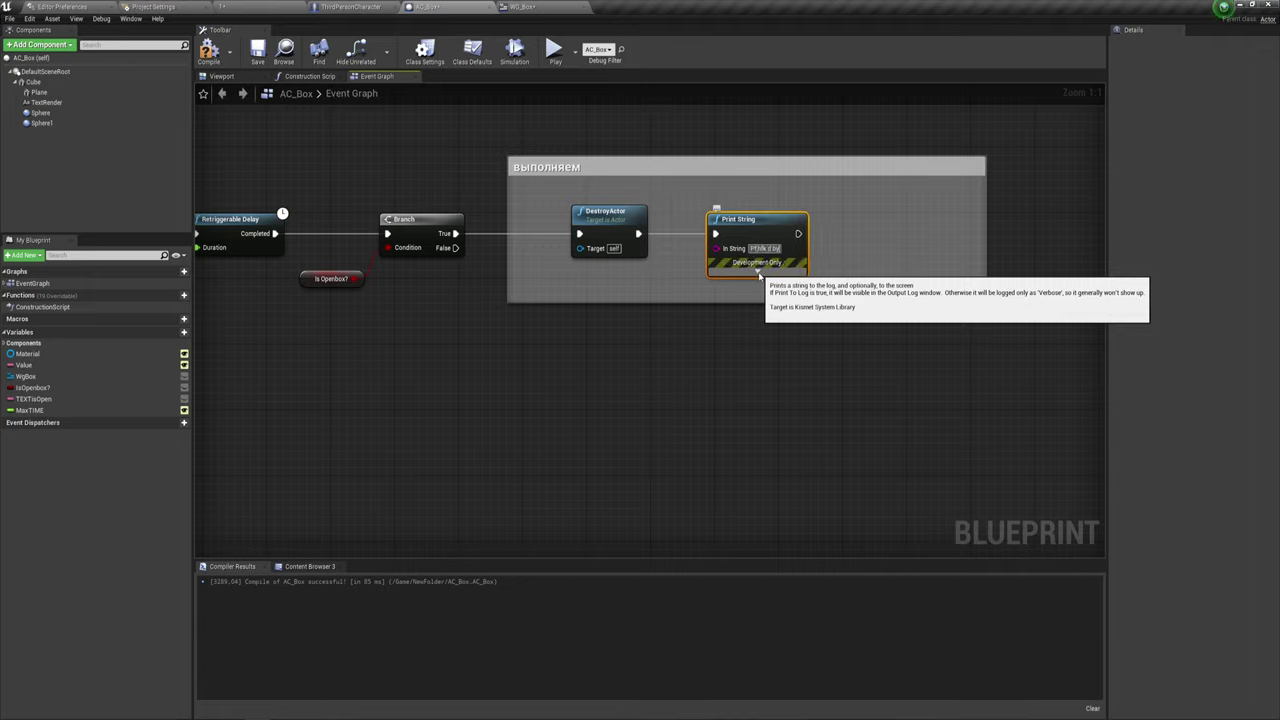
{"action": "key", "text": "BackSpace"}
{"action": "key", "text": "BackSpace"}
{"action": "key", "text": "BackSpace"}
{"action": "key", "text": "BackSpace"}
{"action": "key", "text": "BackSpace"}
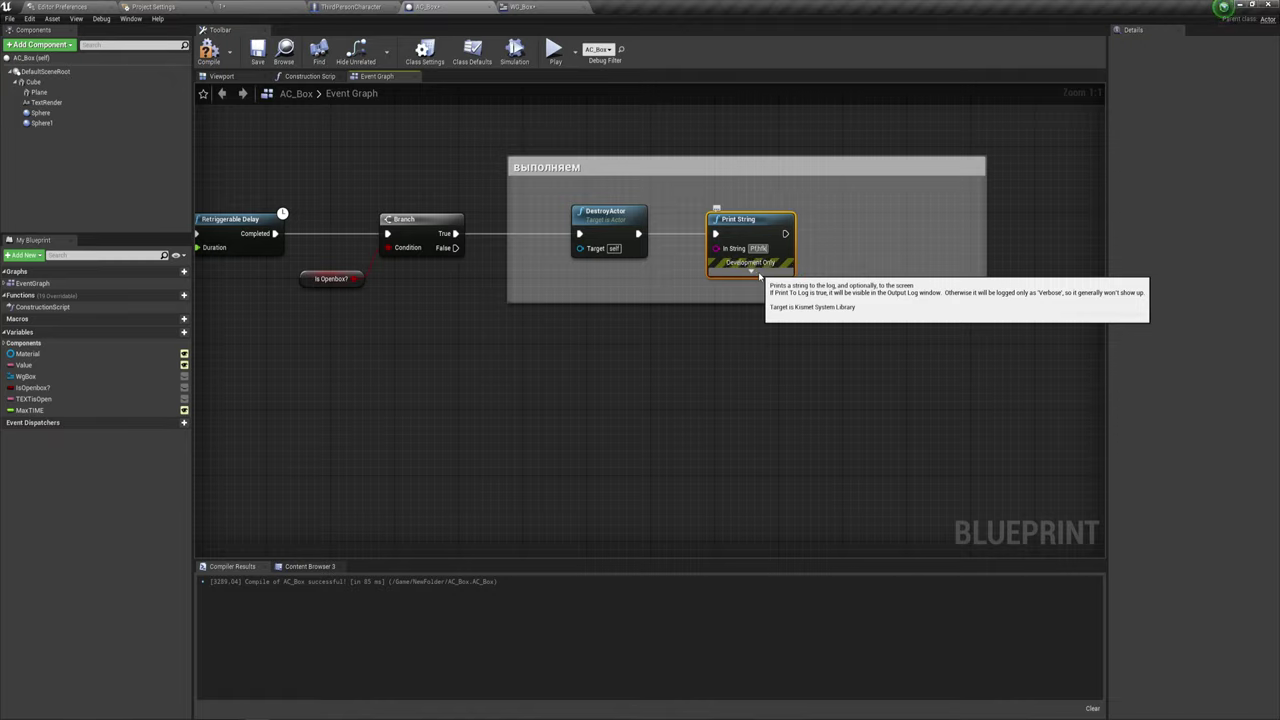
{"action": "key", "text": "BackSpace"}
{"action": "key", "text": "BackSpace"}
{"action": "key", "text": "BackSpace"}
{"action": "type", "text": "За"}
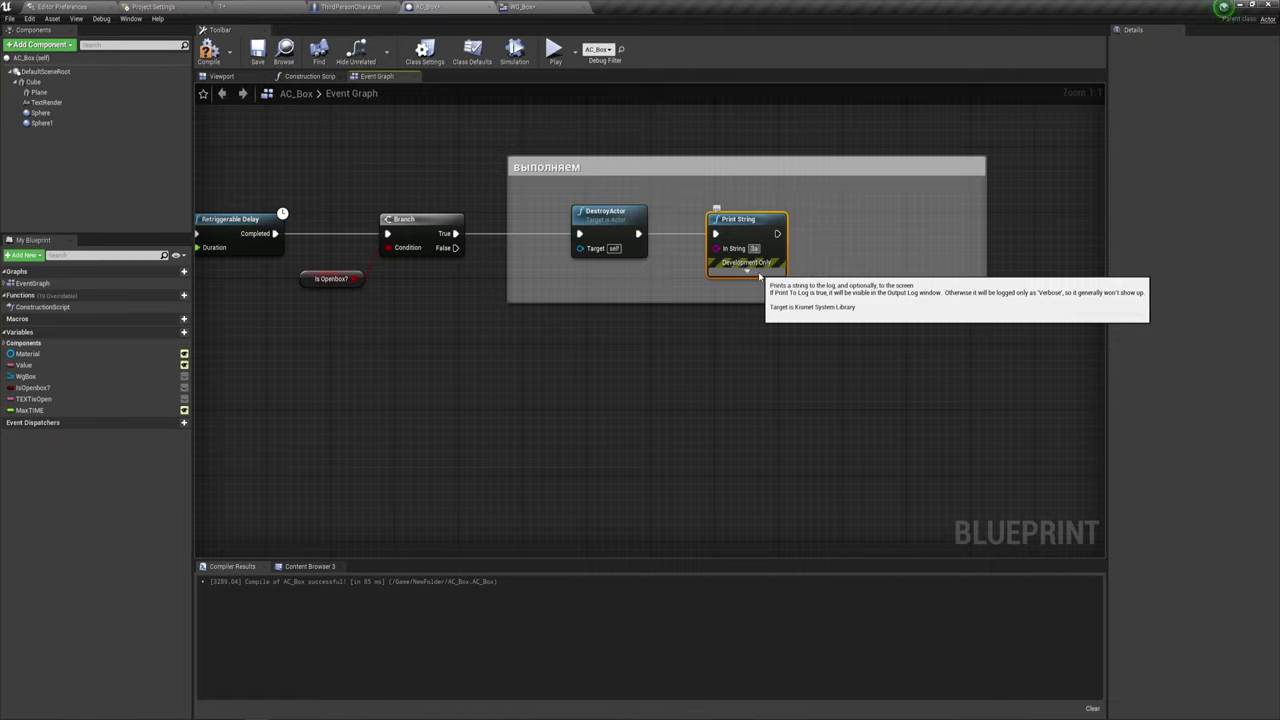
{"action": "type", "text": "брал"}
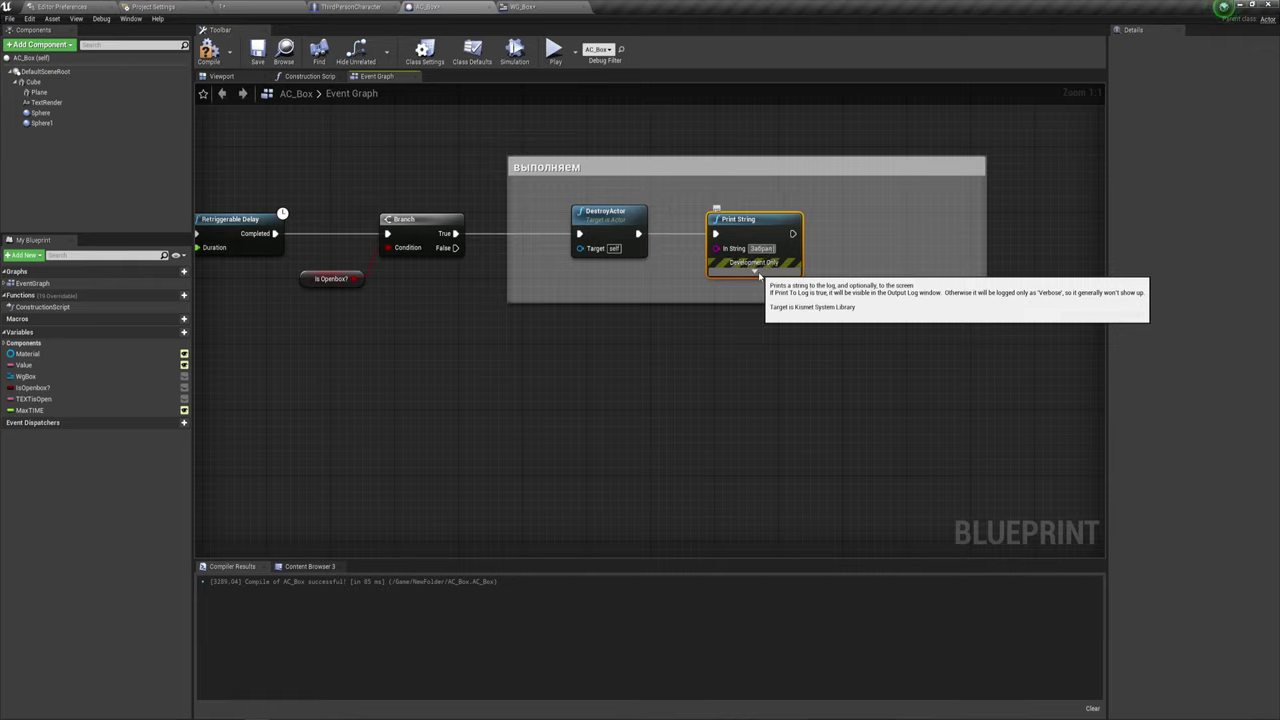
{"action": "type", "text": " в ир"}
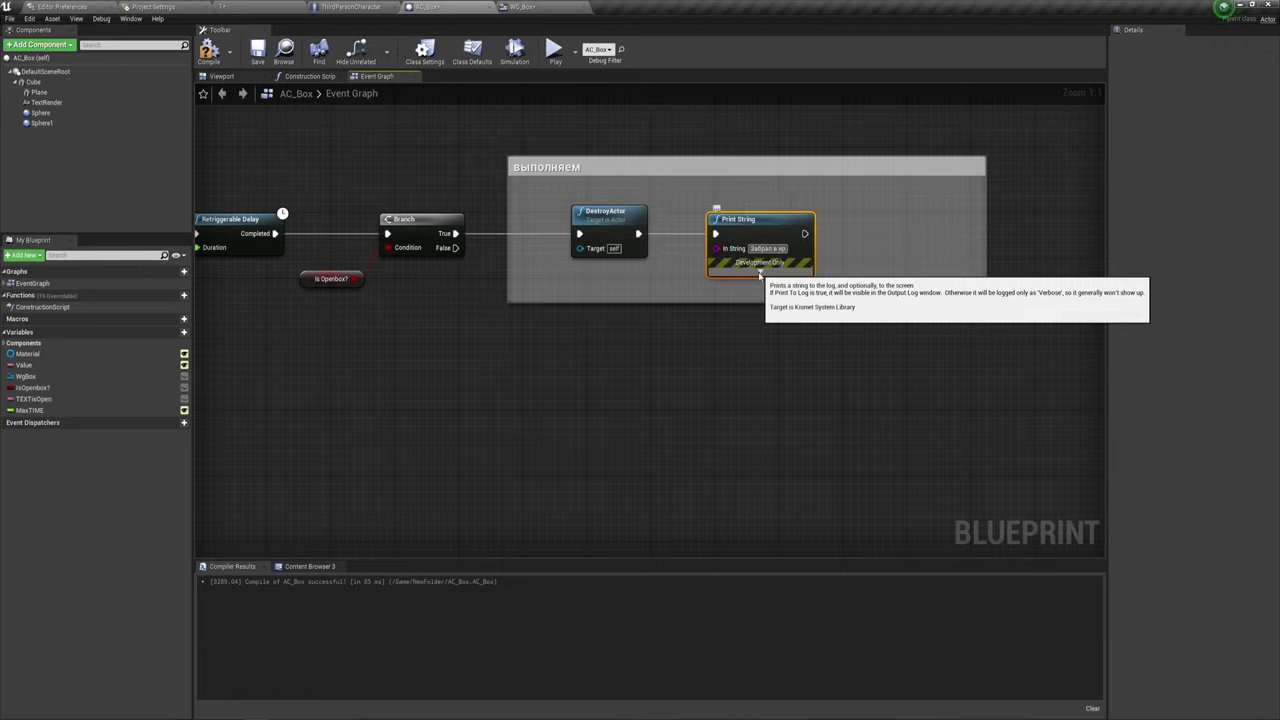
{"action": "key", "text": "BackSpace"}
{"action": "type", "text": "нвента"}
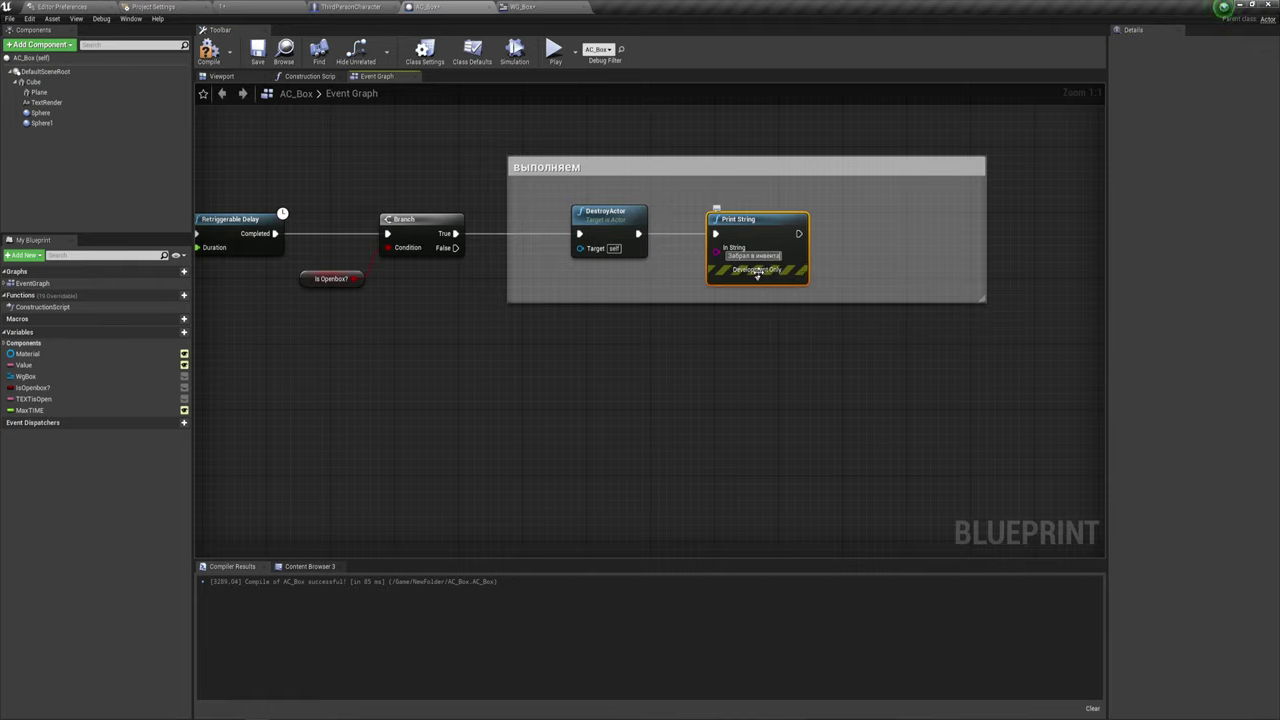
{"action": "type", "text": "рь"}
{"action": "left_click", "coordinate": [911, 257]}
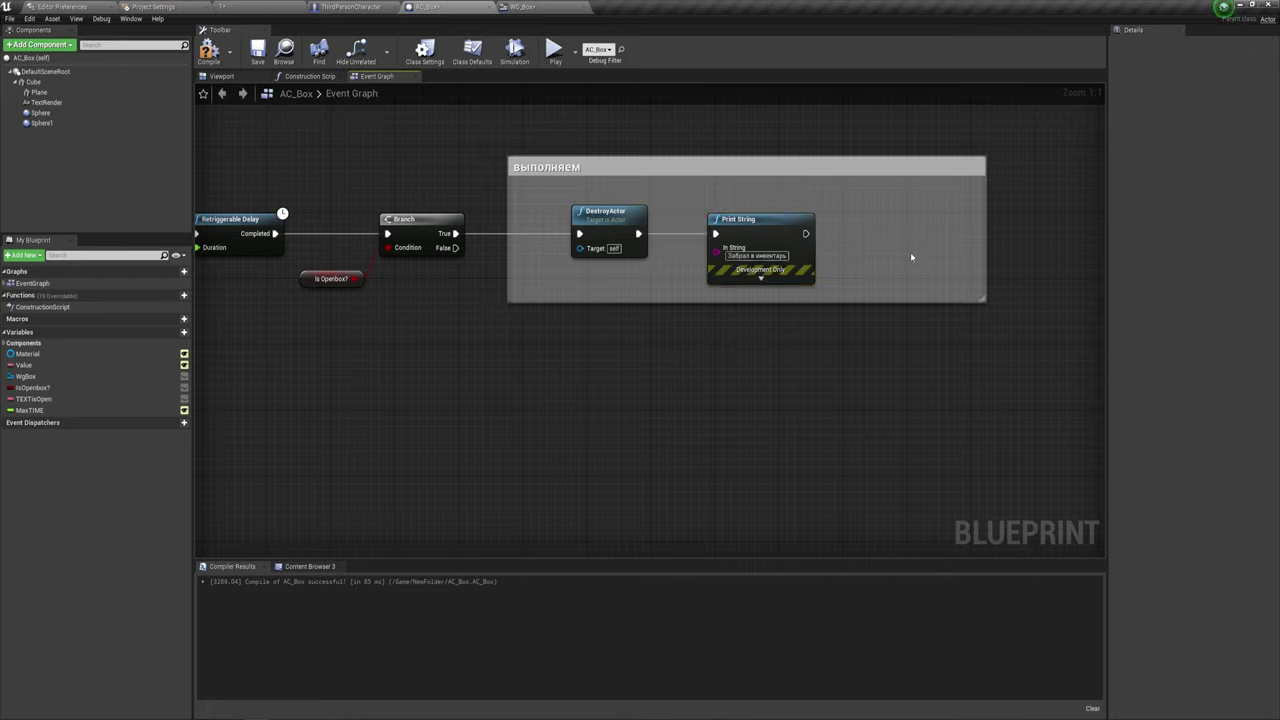
Set the Print String's text colour to red.
{"action": "left_click", "coordinate": [761, 278]}
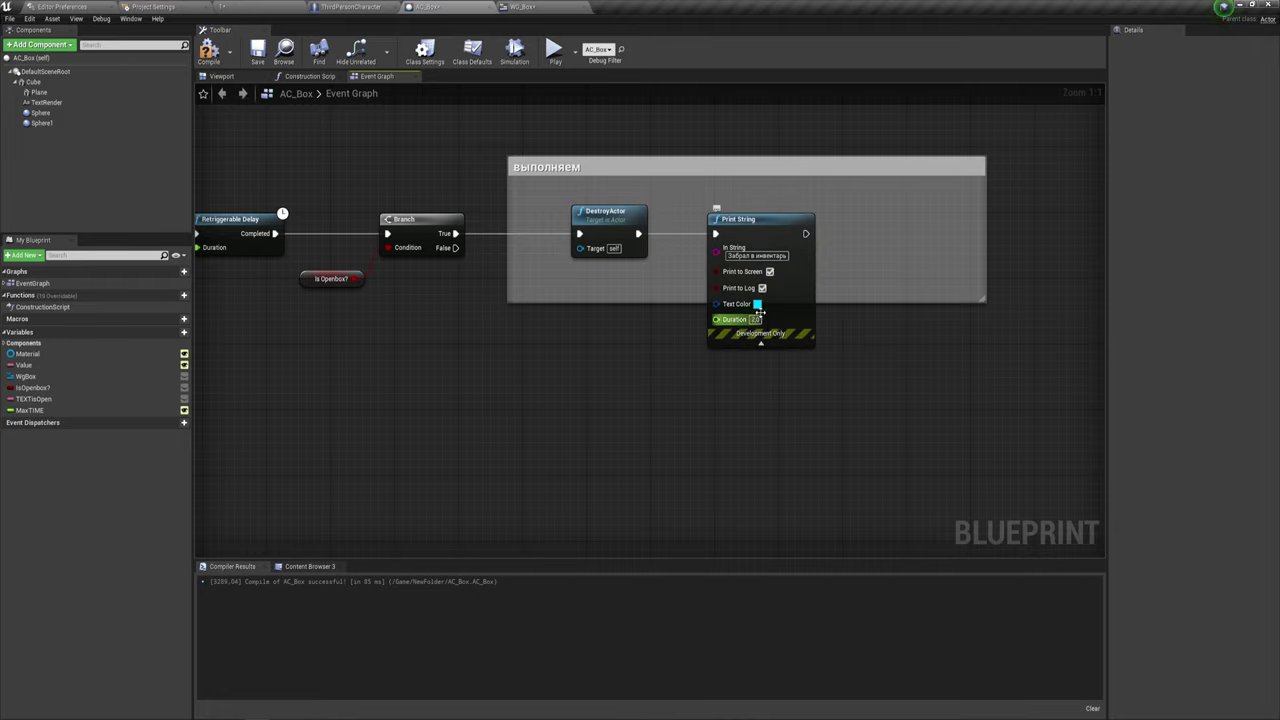
{"action": "left_click", "coordinate": [757, 304]}
{"action": "left_click", "coordinate": [869, 391]}
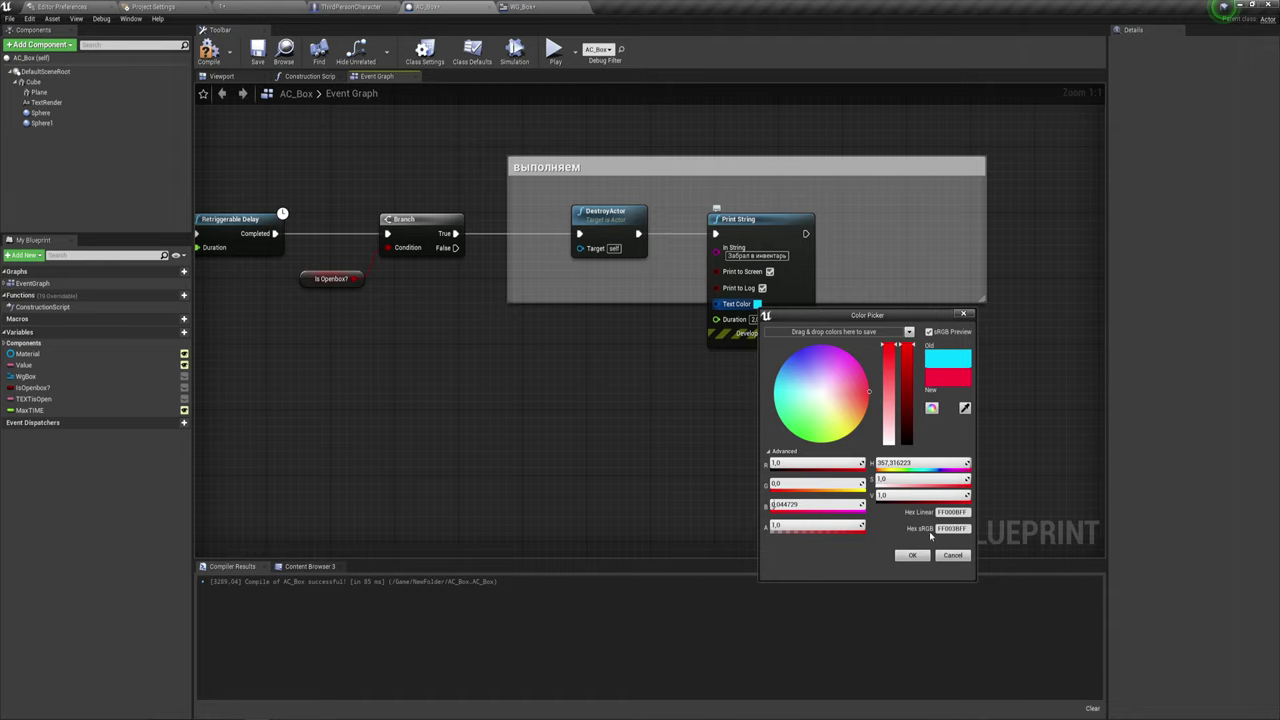
{"action": "left_click", "coordinate": [911, 555]}
{"action": "left_click", "coordinate": [761, 343]}
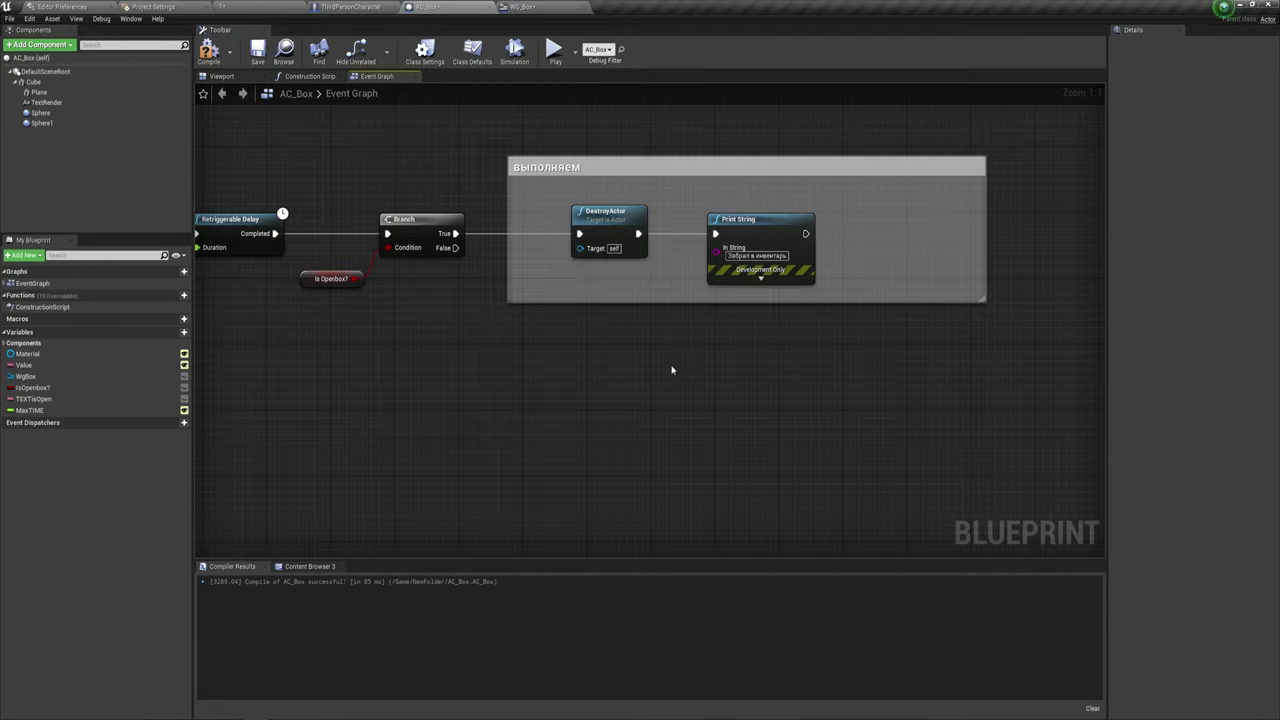
{"action": "mouse_move", "coordinate": [672, 370]}
{"action": "right_mouse_down"}
{"action": "mouse_move", "coordinate": [755, 317]}
{"action": "mouse_move", "coordinate": [641, 297]}
{"action": "right_mouse_up"}
{"action": "left_click_drag", "start_coordinate": [395, 187], "coordinate": [617, 367]}
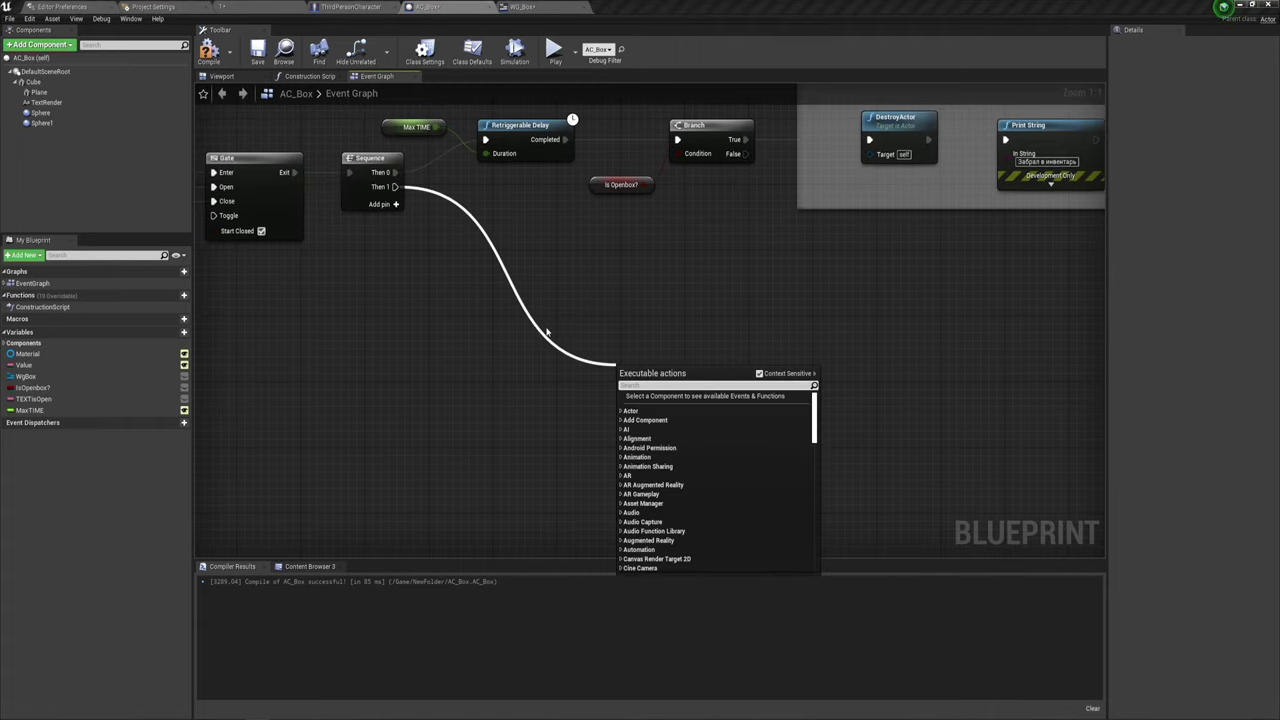
Cancel the pending node search after Sequence and pan to an empty area near the overlap nodes.
{"action": "left_click", "coordinate": [484, 340]}
{"action": "scroll", "coordinate": [537, 360], "scroll_direction": "down", "scroll_amount": 1}
{"action": "scroll", "coordinate": [489, 349], "scroll_direction": "down", "scroll_amount": 1}
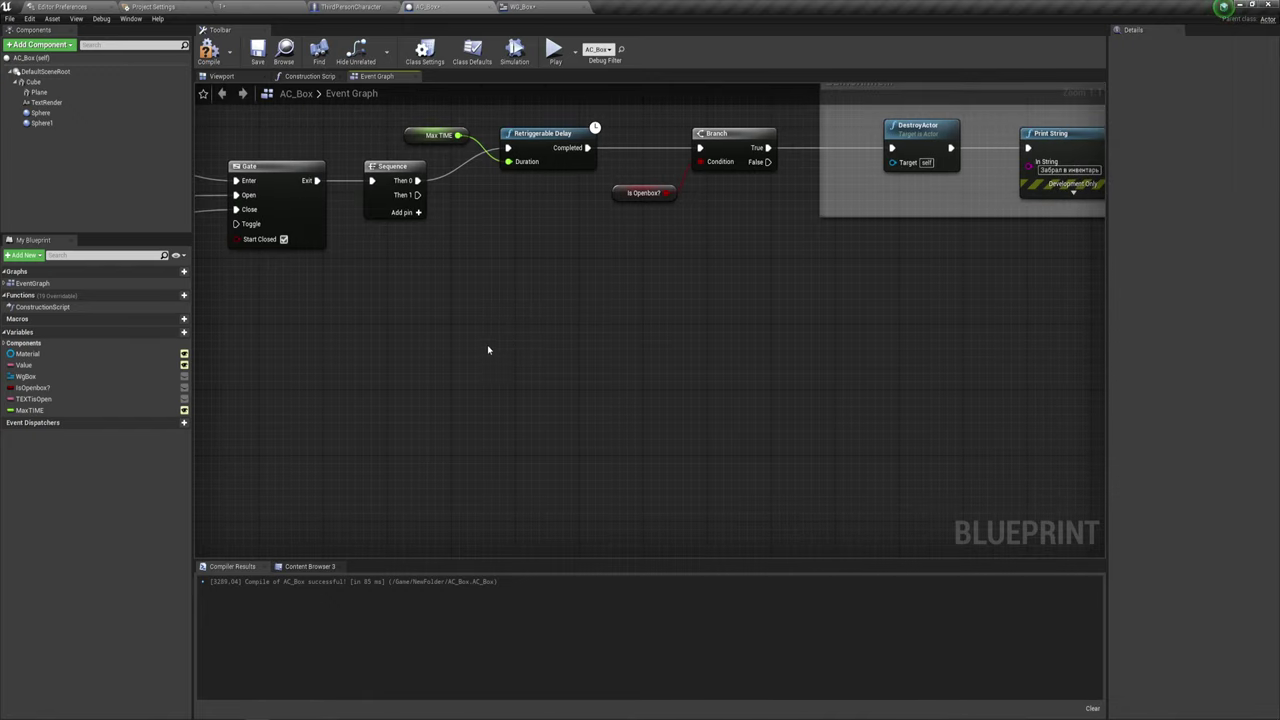
{"action": "scroll", "coordinate": [560, 290], "scroll_direction": "down", "scroll_amount": 2}
{"action": "mouse_move", "coordinate": [570, 278]}
{"action": "right_mouse_down"}
{"action": "mouse_move", "coordinate": [683, 286]}
{"action": "mouse_move", "coordinate": [609, 314]}
{"action": "mouse_move", "coordinate": [642, 249]}
{"action": "right_mouse_up"}
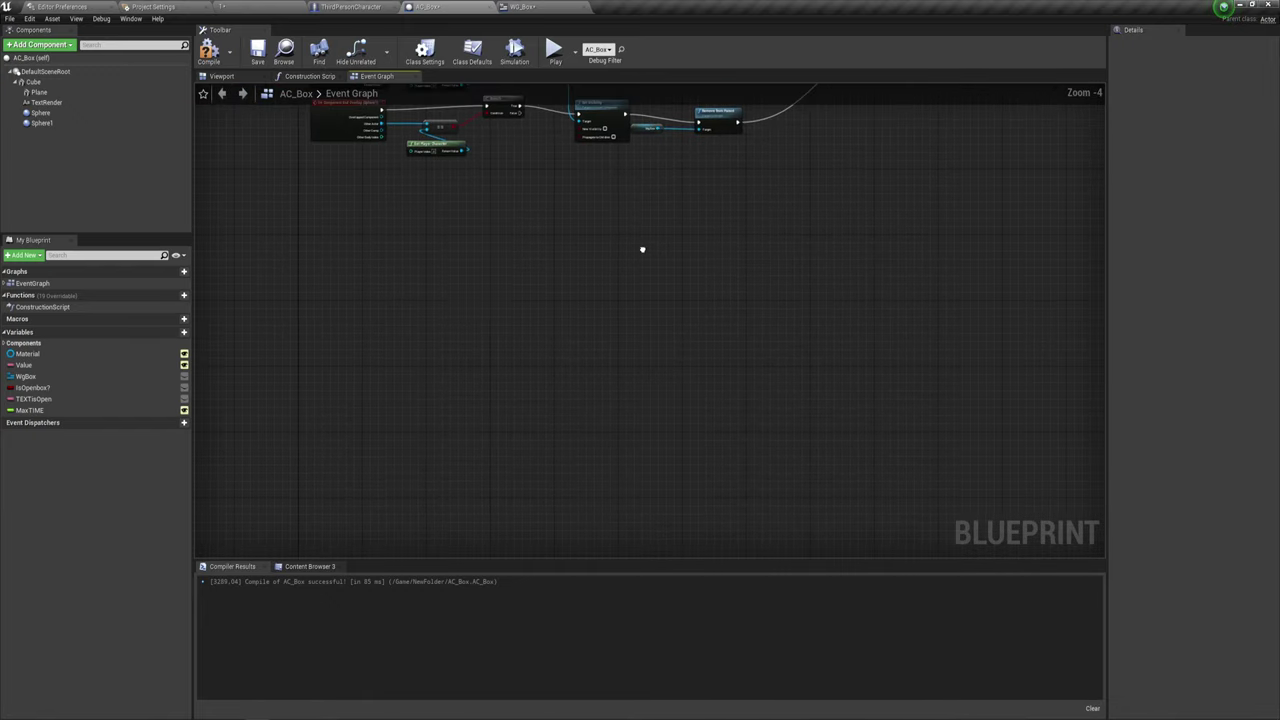
{"action": "right_click", "coordinate": [489, 263]}
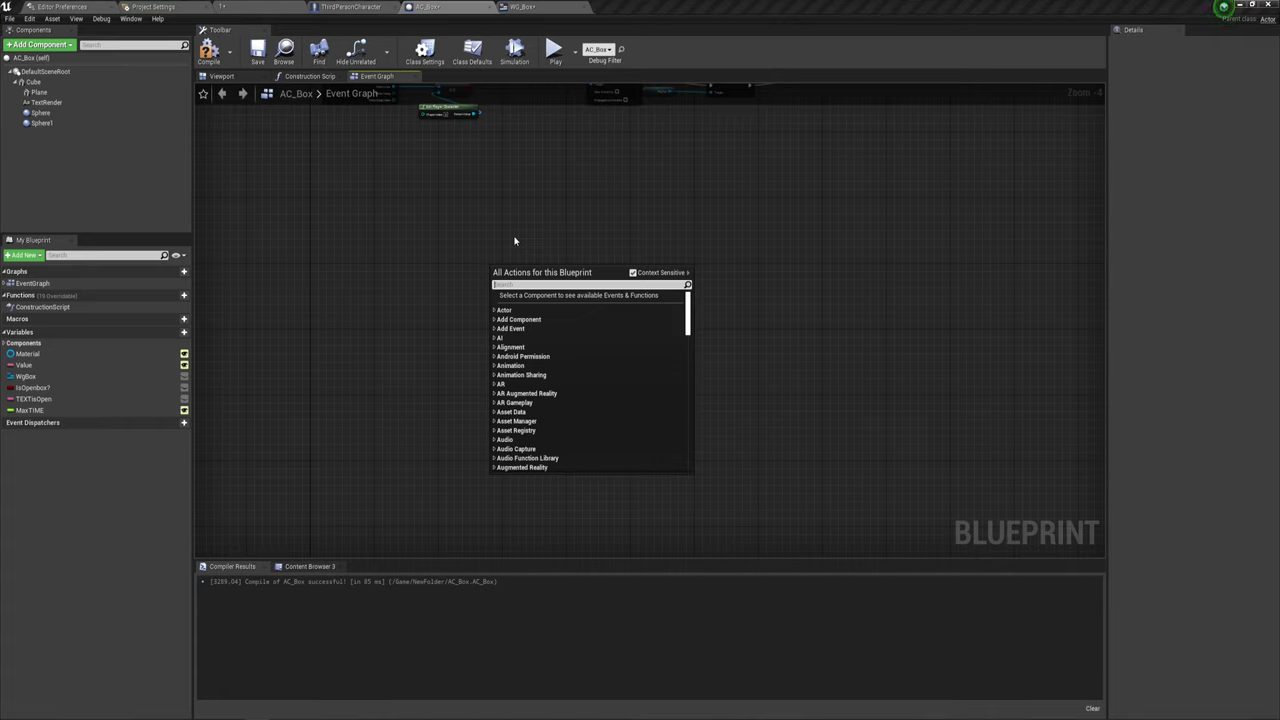
{"action": "left_click", "coordinate": [515, 240]}
{"action": "right_click_drag", "start_coordinate": [394, 194], "coordinate": [463, 257]}
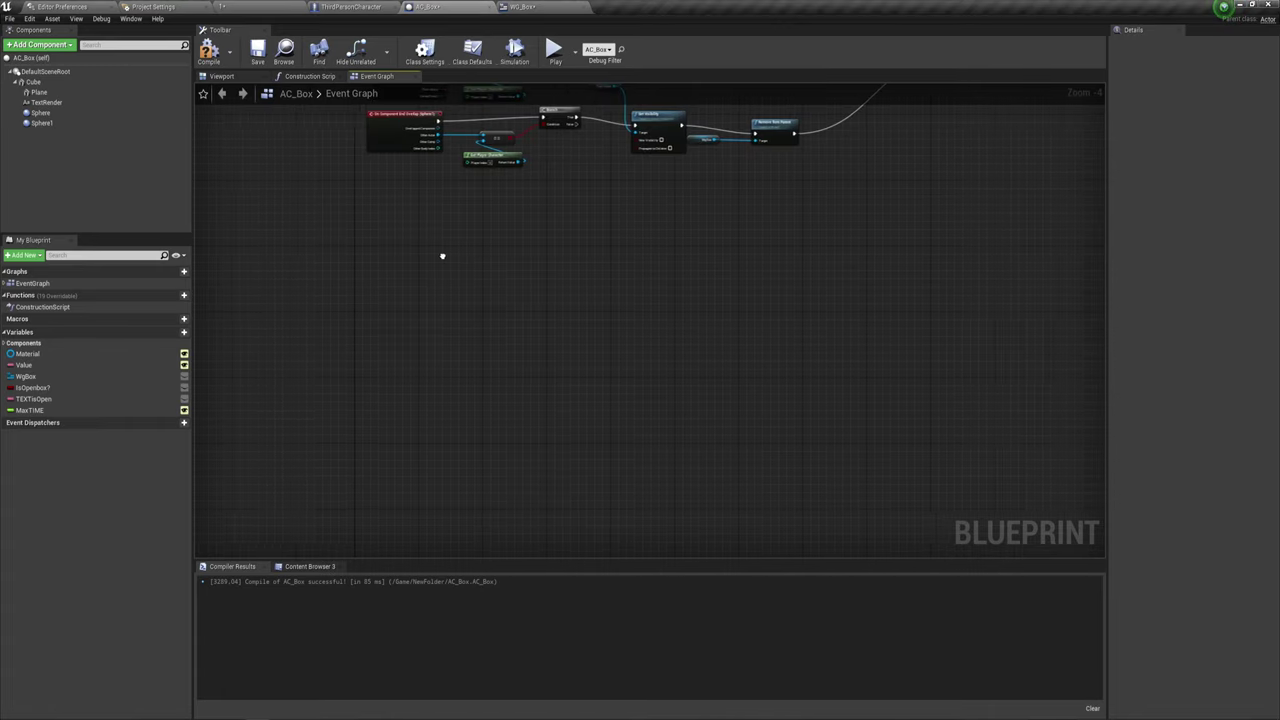
Add a custom event named Timer in empty graph space.
{"action": "right_click", "coordinate": [438, 304]}
{"action": "type", "text": "create"}
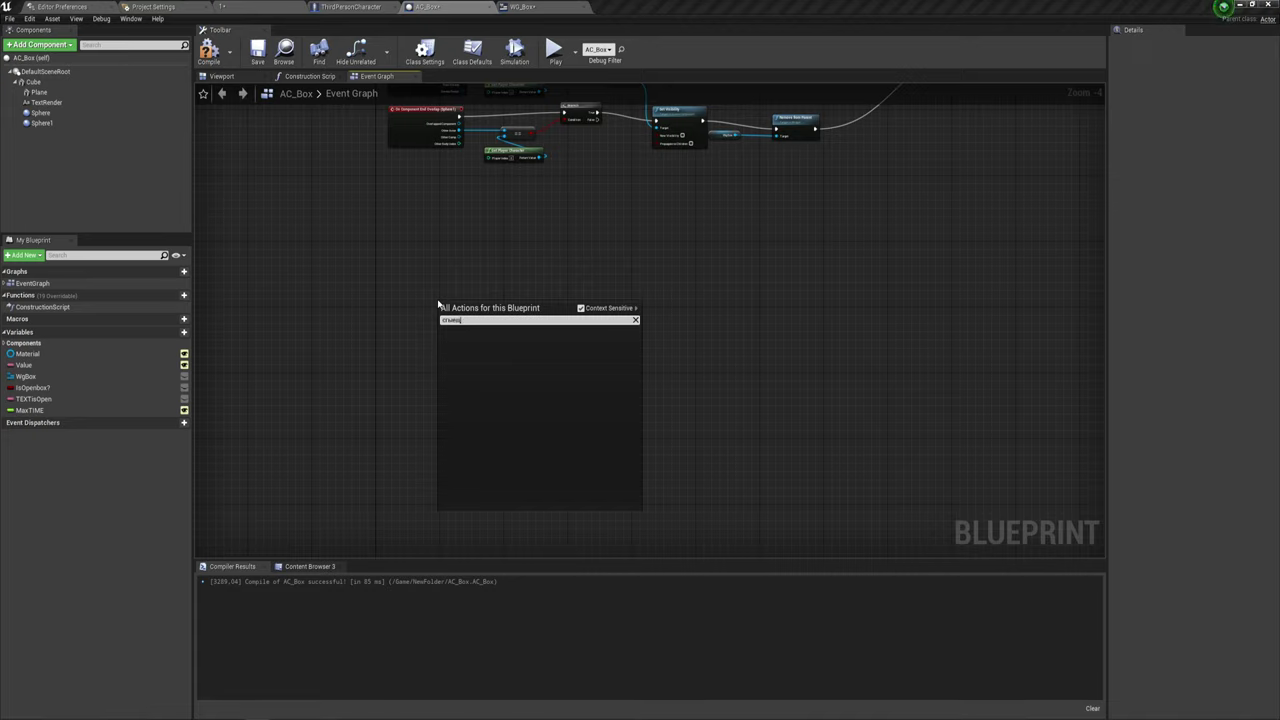
{"action": "key", "text": "BackSpace"}
{"action": "key", "text": "BackSpace"}
{"action": "type", "text": "ust"}
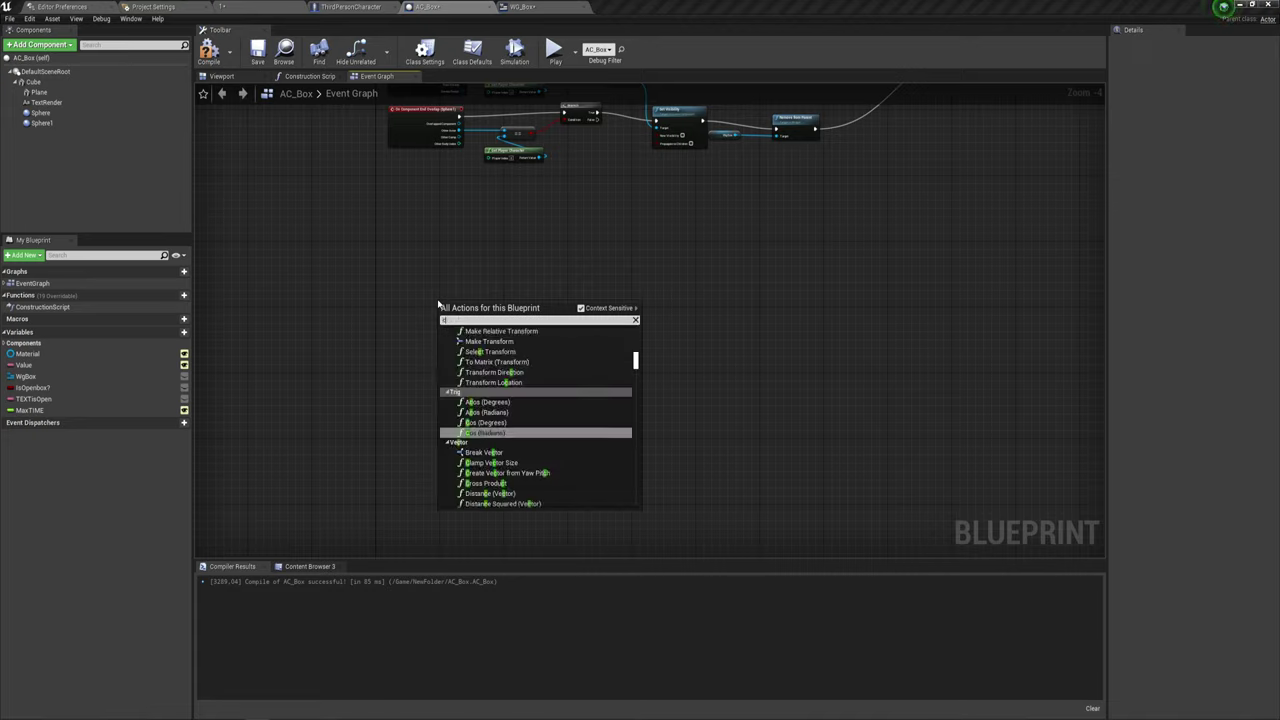
{"action": "type", "text": "o"}
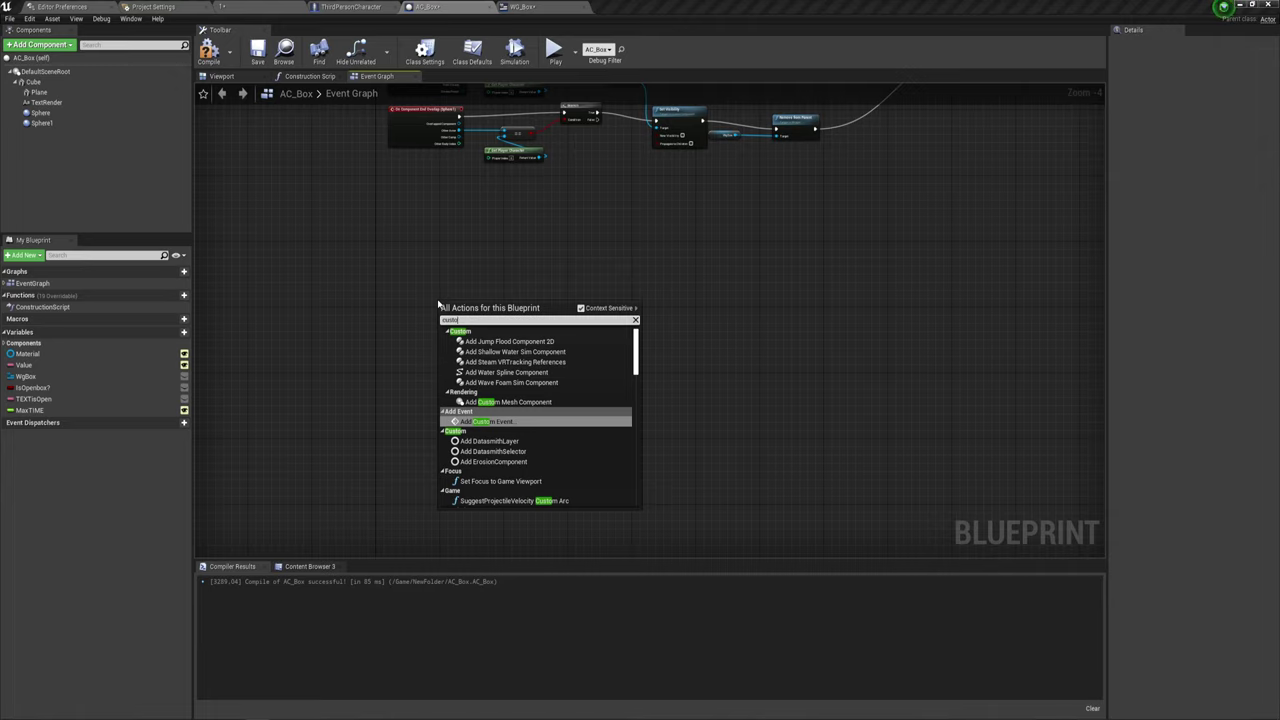
{"action": "type", "text": "m"}
{"action": "key", "text": "Return"}
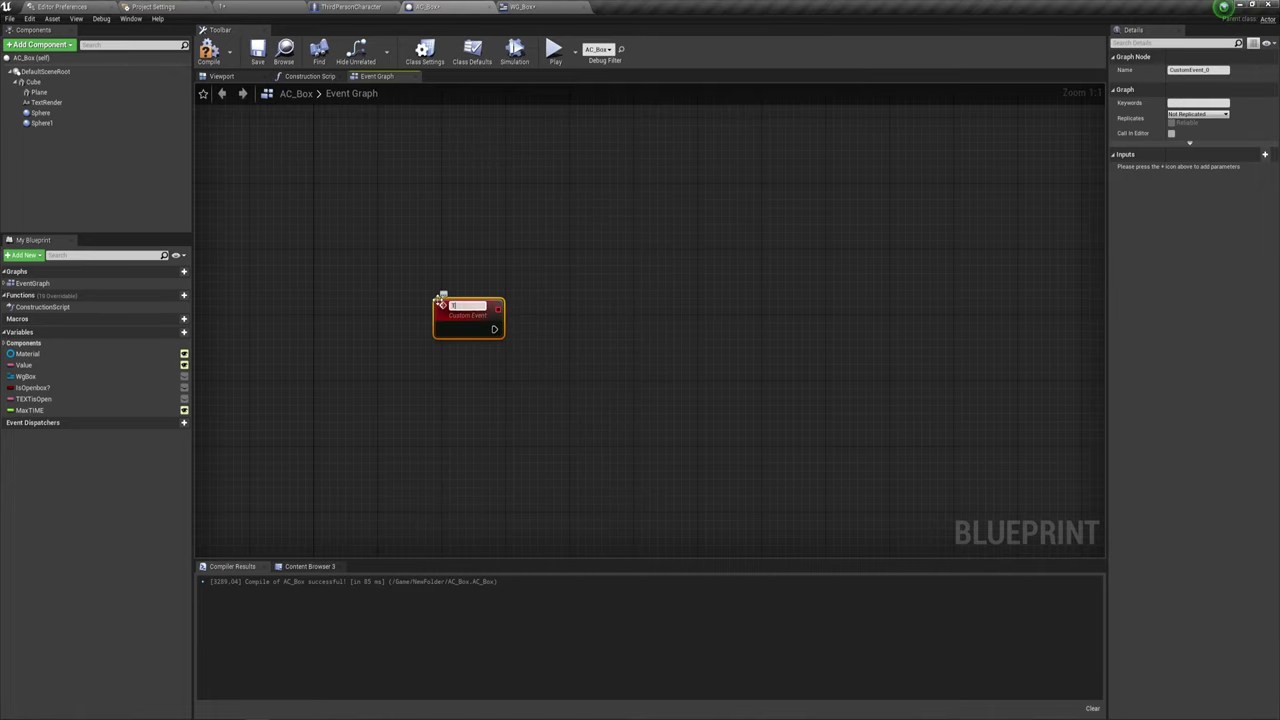
{"action": "type", "text": "Time"}
{"action": "type", "text": "r"}
{"action": "key", "text": "Return"}
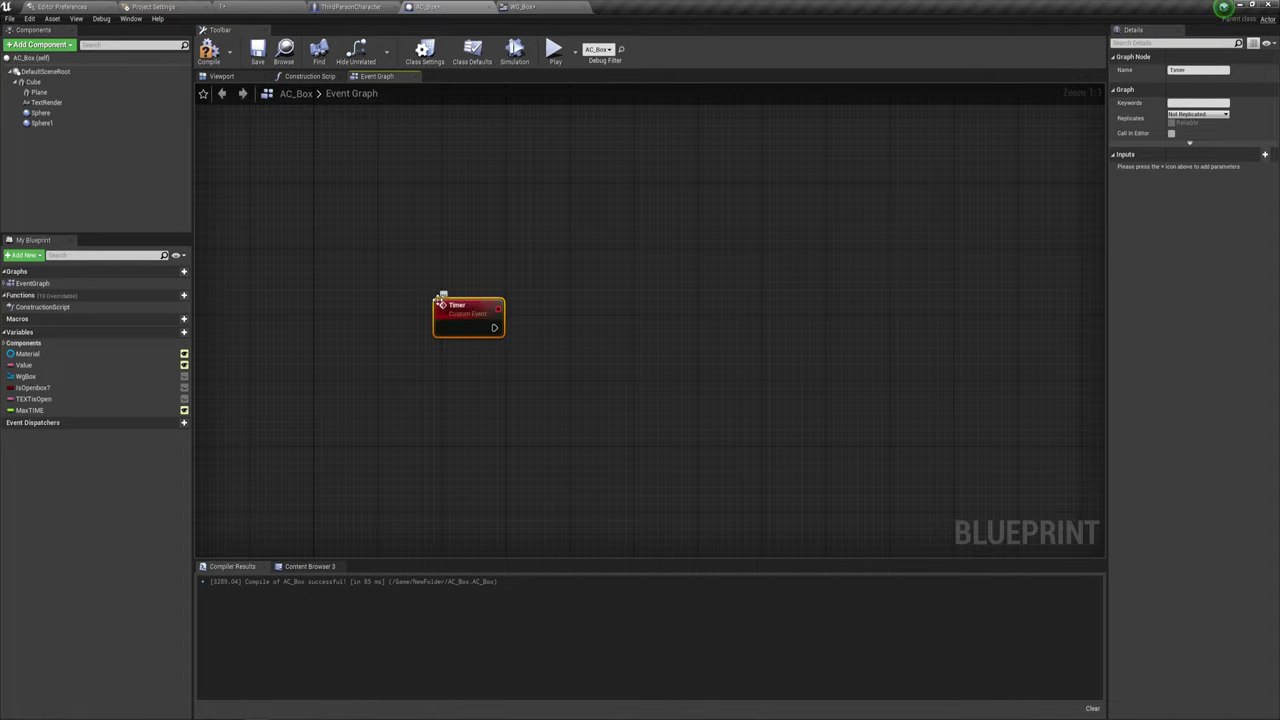
Center the Timer event, dismiss the antivirus notification, and drag a wire from Timer's output.
{"action": "scroll", "coordinate": [614, 305], "scroll_direction": "down", "scroll_amount": 1}
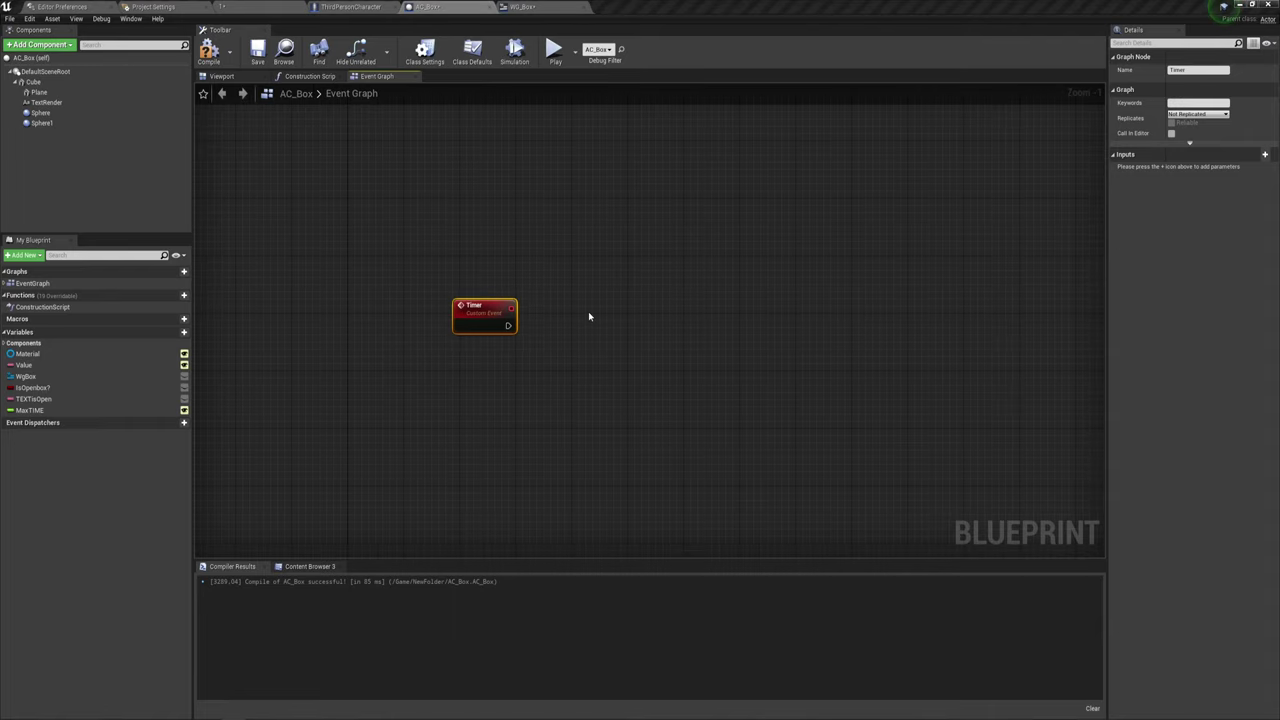
{"action": "mouse_move", "coordinate": [588, 311]}
{"action": "right_mouse_down"}
{"action": "mouse_move", "coordinate": [534, 310]}
{"action": "mouse_move", "coordinate": [524, 327]}
{"action": "right_mouse_up"}
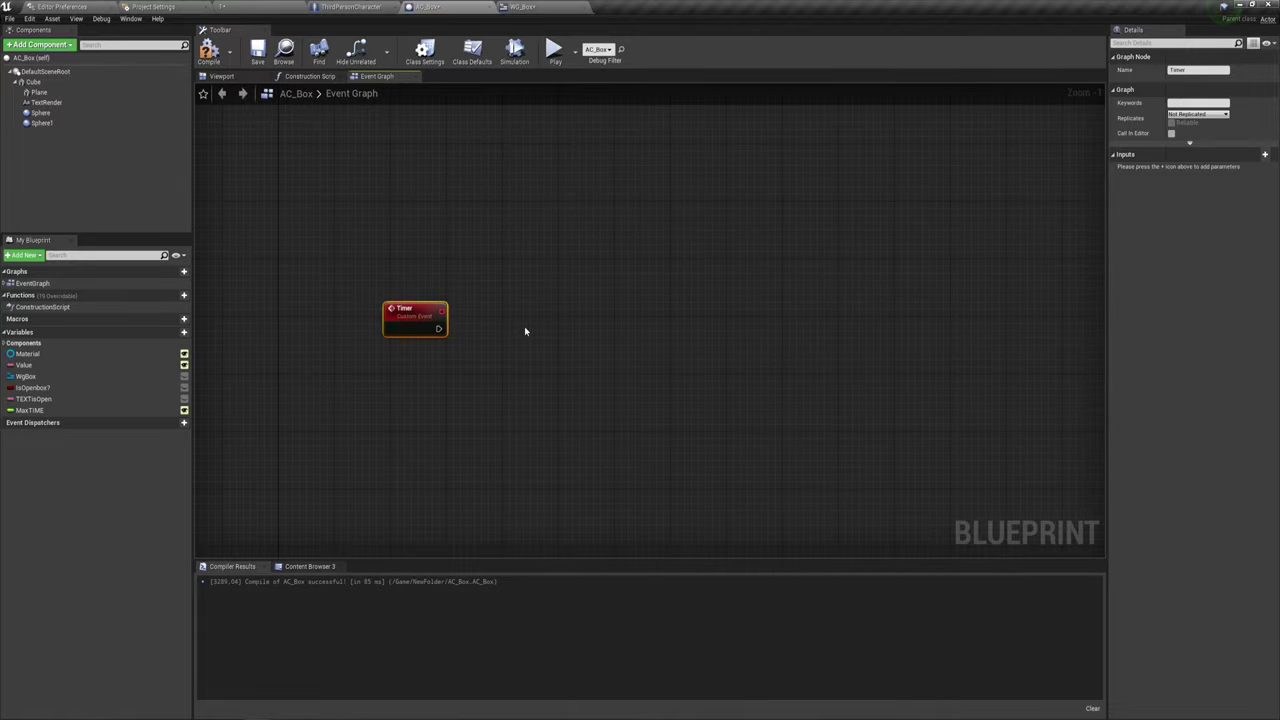
{"action": "scroll", "coordinate": [445, 327], "scroll_direction": "up", "scroll_amount": 1}
{"action": "mouse_move", "coordinate": [445, 327]}
{"action": "right_mouse_down"}
{"action": "mouse_move", "coordinate": [444, 288]}
{"action": "mouse_move", "coordinate": [427, 298]}
{"action": "right_mouse_up"}
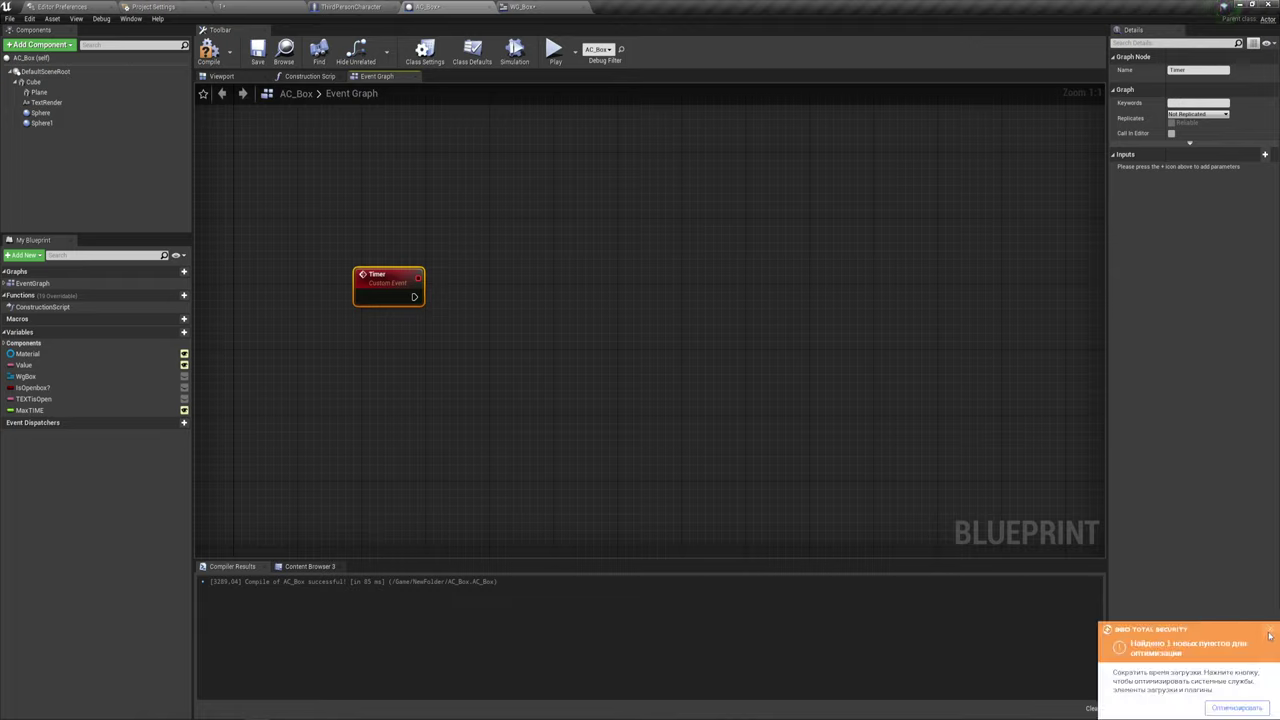
{"action": "left_click", "coordinate": [1270, 635]}
{"action": "left_click_drag", "start_coordinate": [414, 296], "coordinate": [545, 275]}
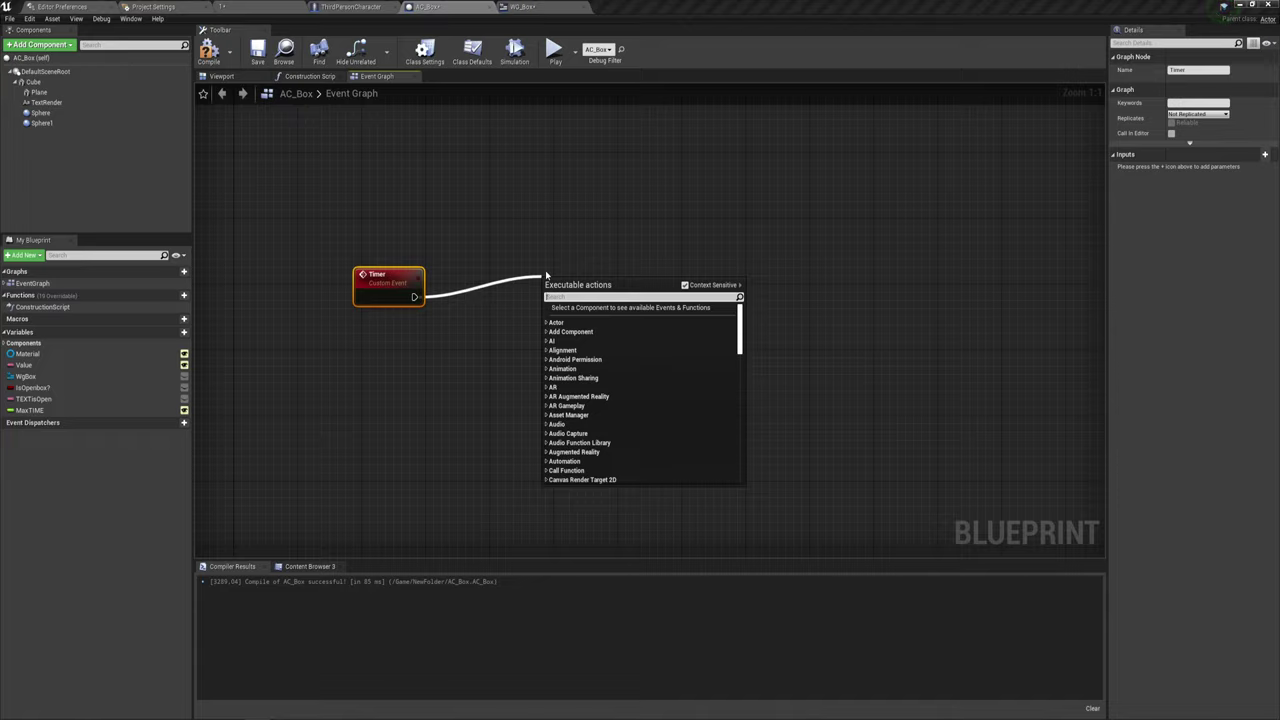
Add Set Timer by Event off Timer, wire Timer to its Event pin, and place a MaxTIME getter.
{"action": "type", "text": "dirt ti"}
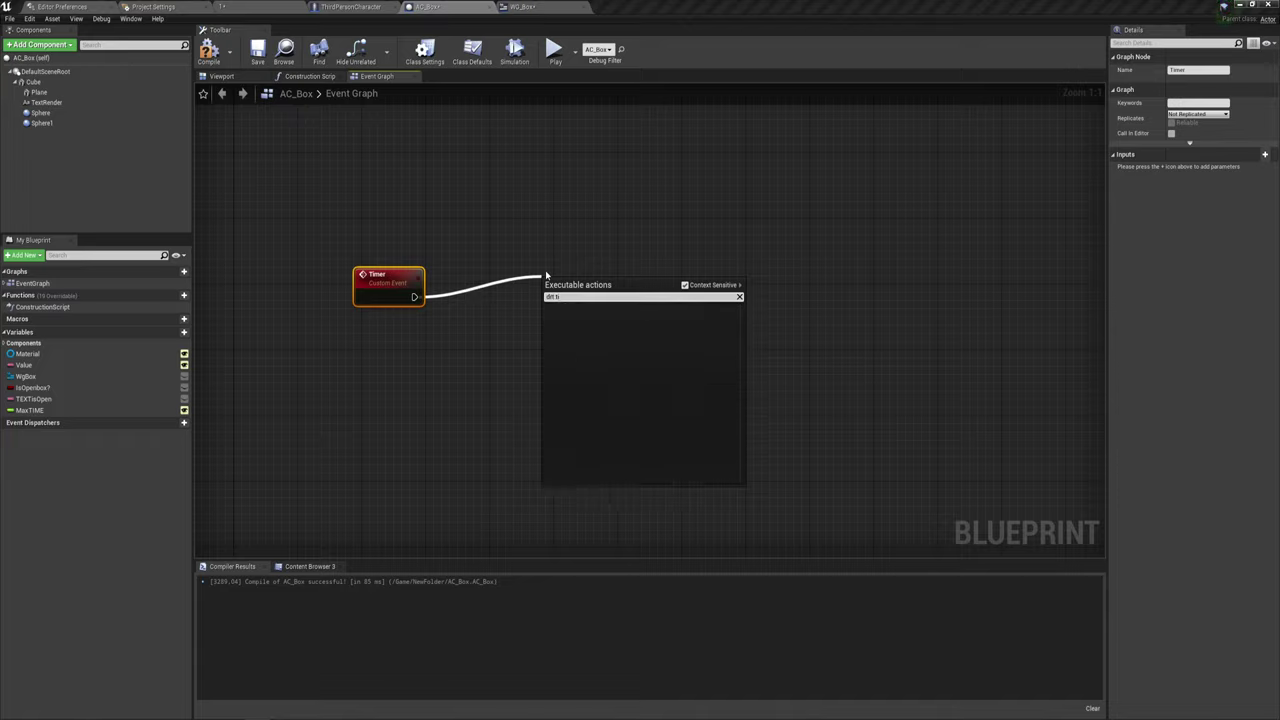
{"action": "key", "text": "BackSpace"}
{"action": "key", "text": "BackSpace"}
{"action": "key", "text": "BackSpace"}
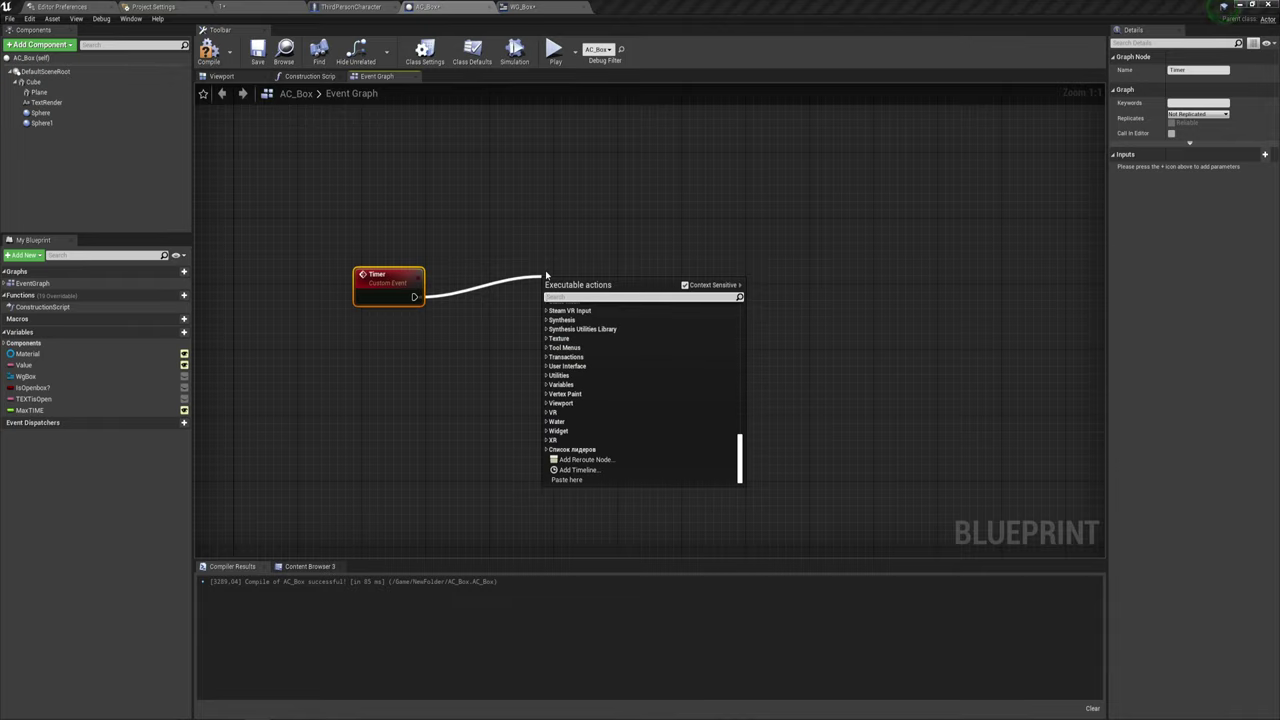
{"action": "type", "text": "set time"}
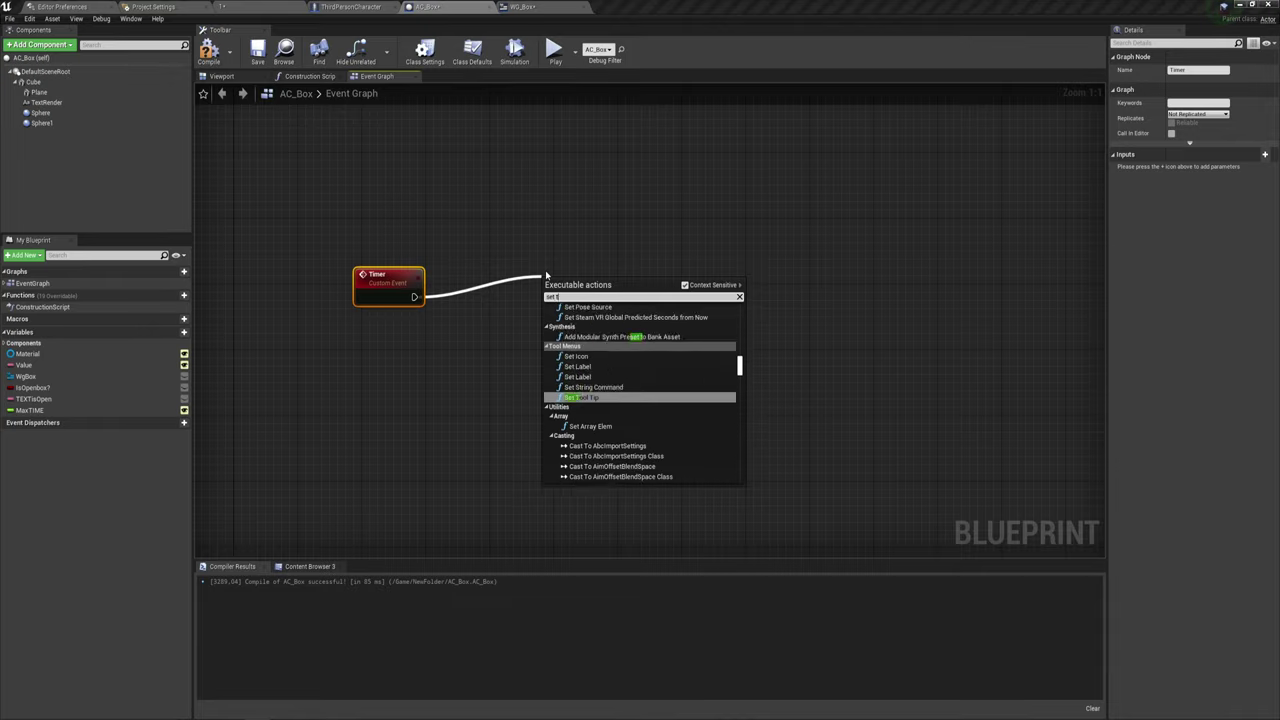
{"action": "type", "text": "r"}
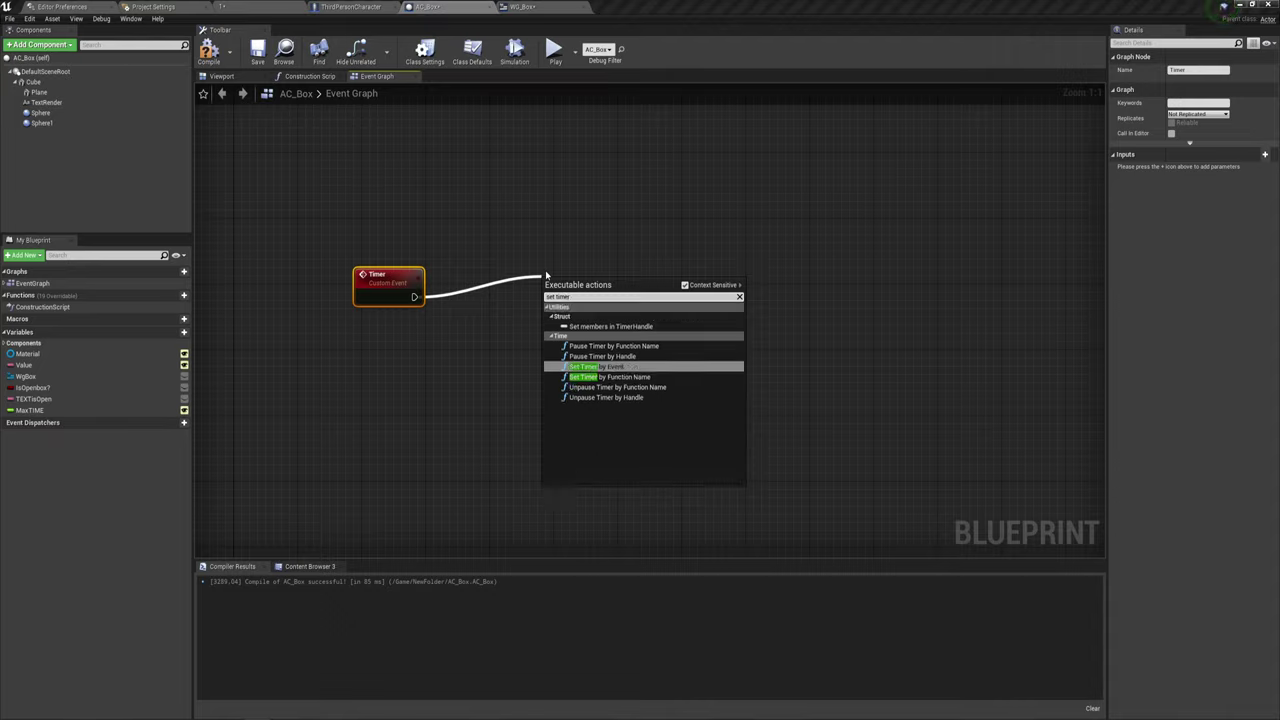
{"action": "left_click", "coordinate": [585, 367]}
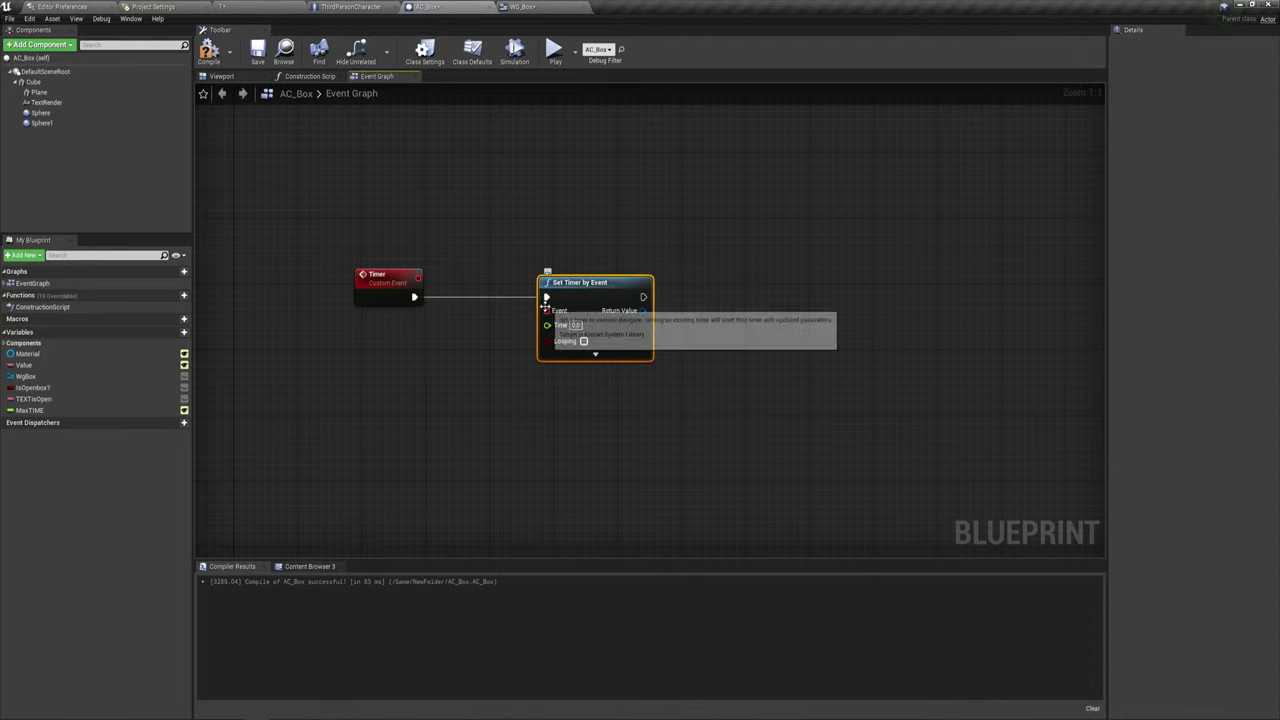
{"action": "left_click_drag", "start_coordinate": [548, 310], "coordinate": [418, 277]}
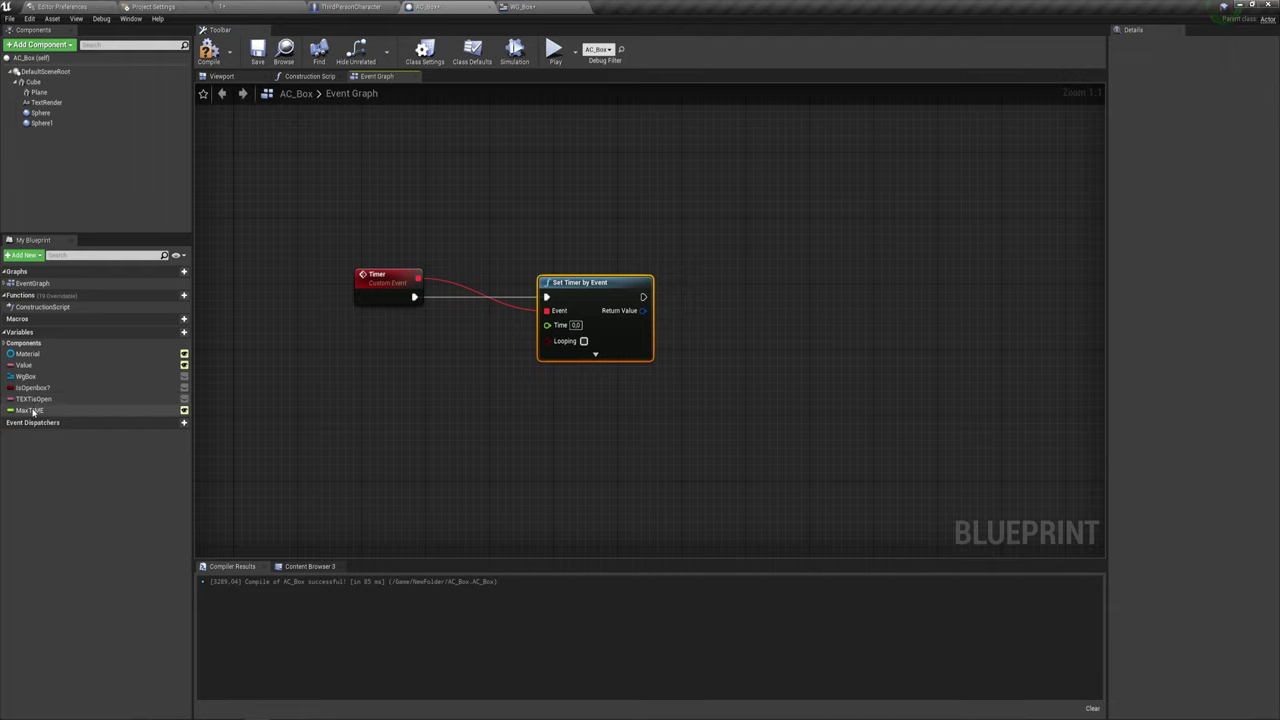
{"action": "mouse_move", "coordinate": [30, 410]}
{"action": "left_mouse_down"}
{"action": "mouse_move", "coordinate": [437, 336]}
{"action": "mouse_move", "coordinate": [491, 346]}
{"action": "mouse_move", "coordinate": [547, 325]}
{"action": "left_mouse_up"}
{"action": "left_click", "coordinate": [462, 346]}
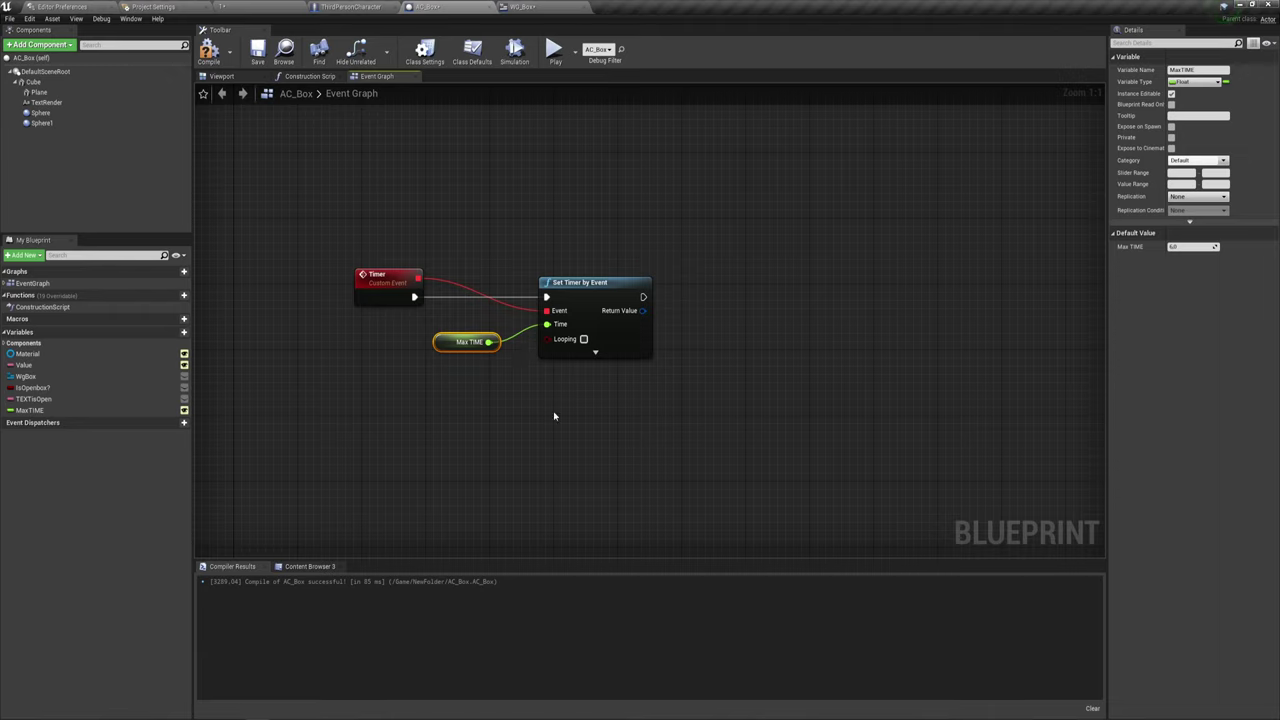
{"action": "right_click_drag", "start_coordinate": [626, 438], "coordinate": [631, 409]}
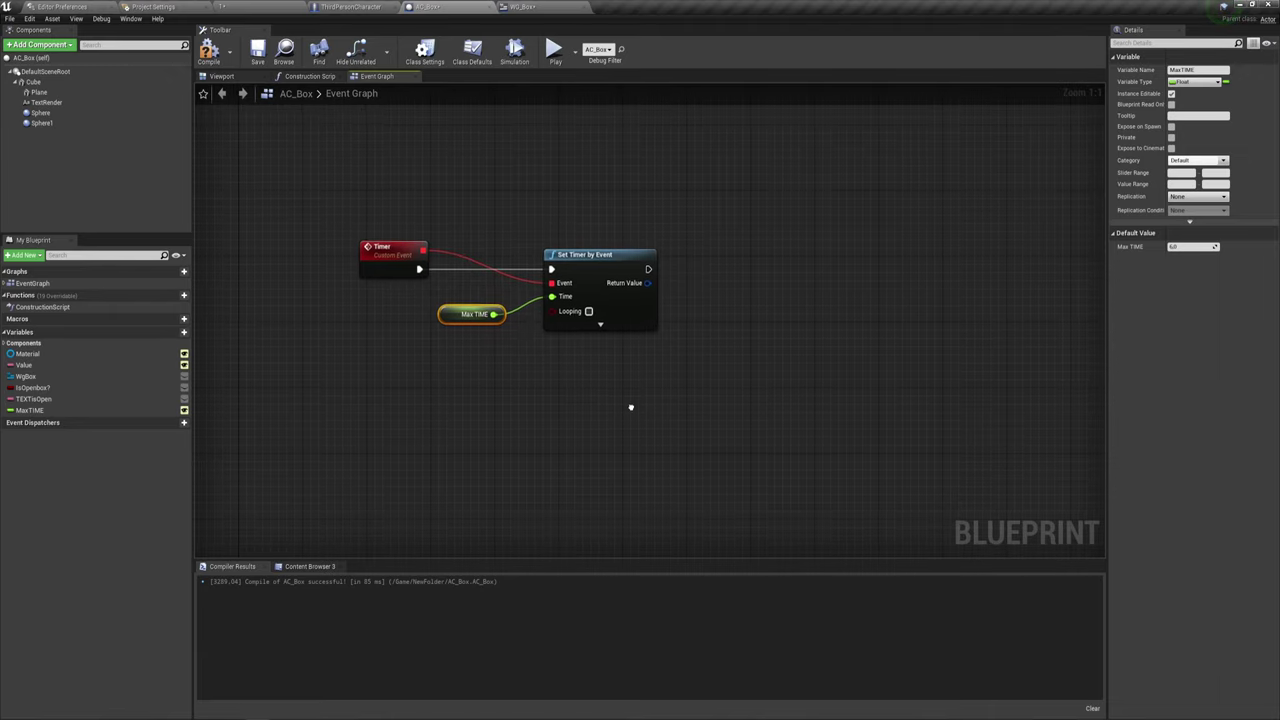
Add Get Timer Elapsed Time by Handle fed by Set Timer by Event's Return Value.
{"action": "mouse_move", "coordinate": [647, 282]}
{"action": "left_mouse_down"}
{"action": "mouse_move", "coordinate": [684, 376]}
{"action": "mouse_move", "coordinate": [716, 370]}
{"action": "left_mouse_up"}
{"action": "type", "text": "get"}
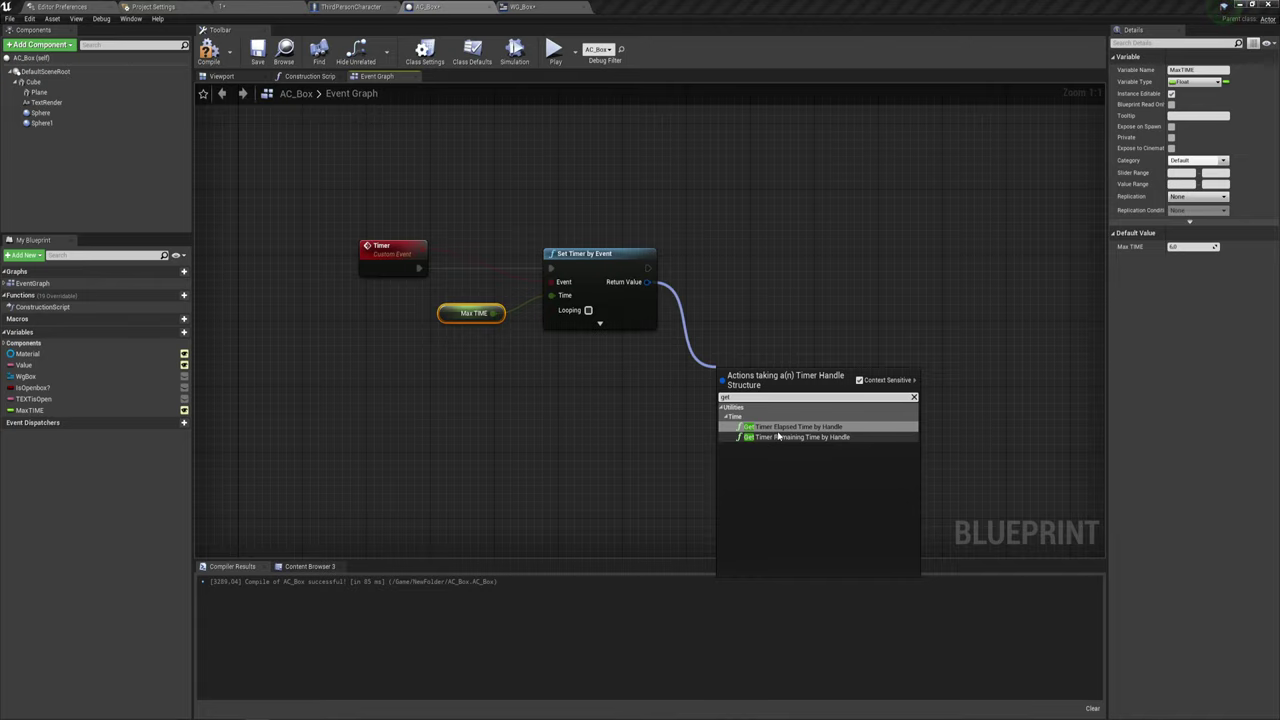
{"action": "left_click", "coordinate": [790, 428]}
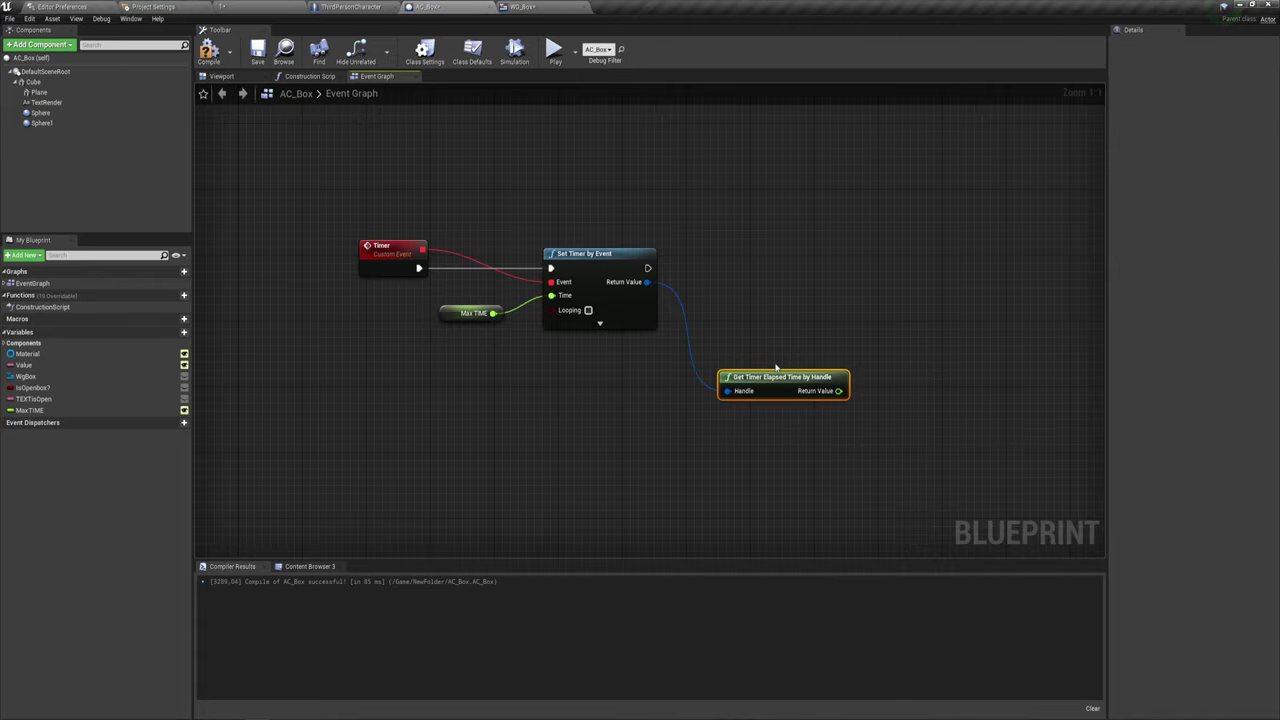
{"action": "right_click_drag", "start_coordinate": [806, 437], "coordinate": [771, 374]}
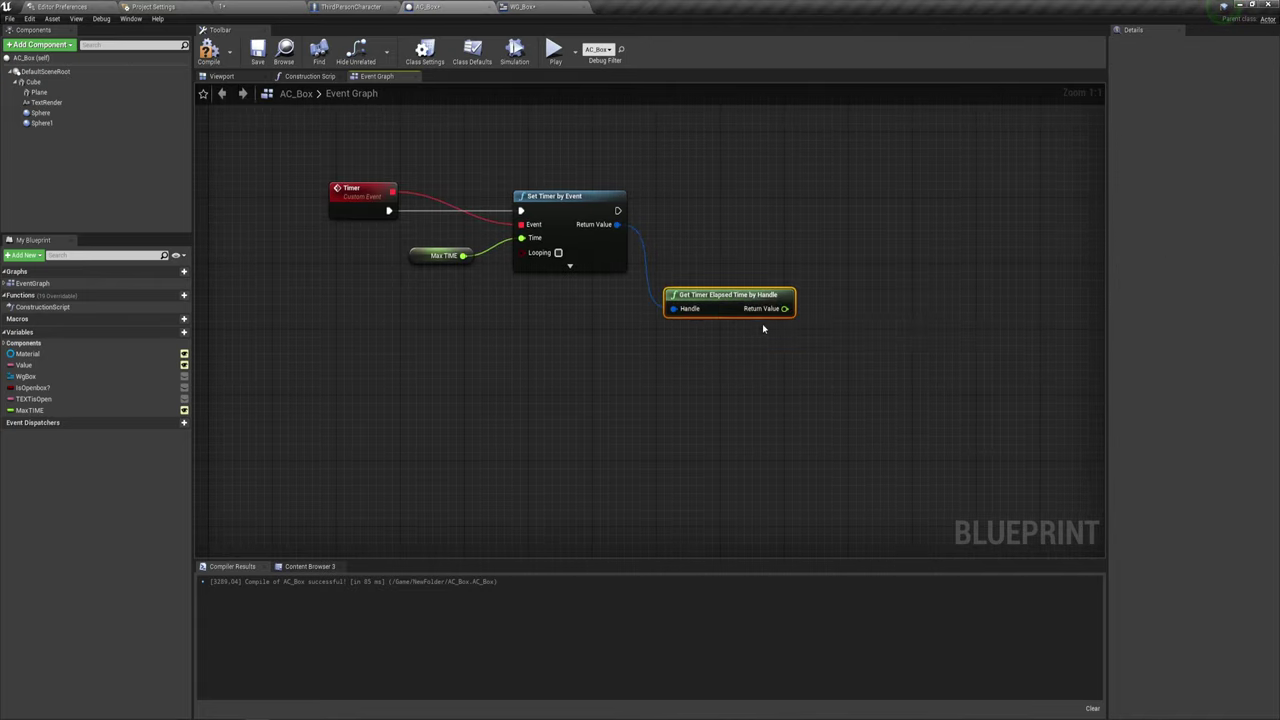
{"action": "mouse_move", "coordinate": [791, 340]}
{"action": "left_mouse_down"}
{"action": "mouse_move", "coordinate": [794, 265]}
{"action": "mouse_move", "coordinate": [817, 338]}
{"action": "left_mouse_up"}
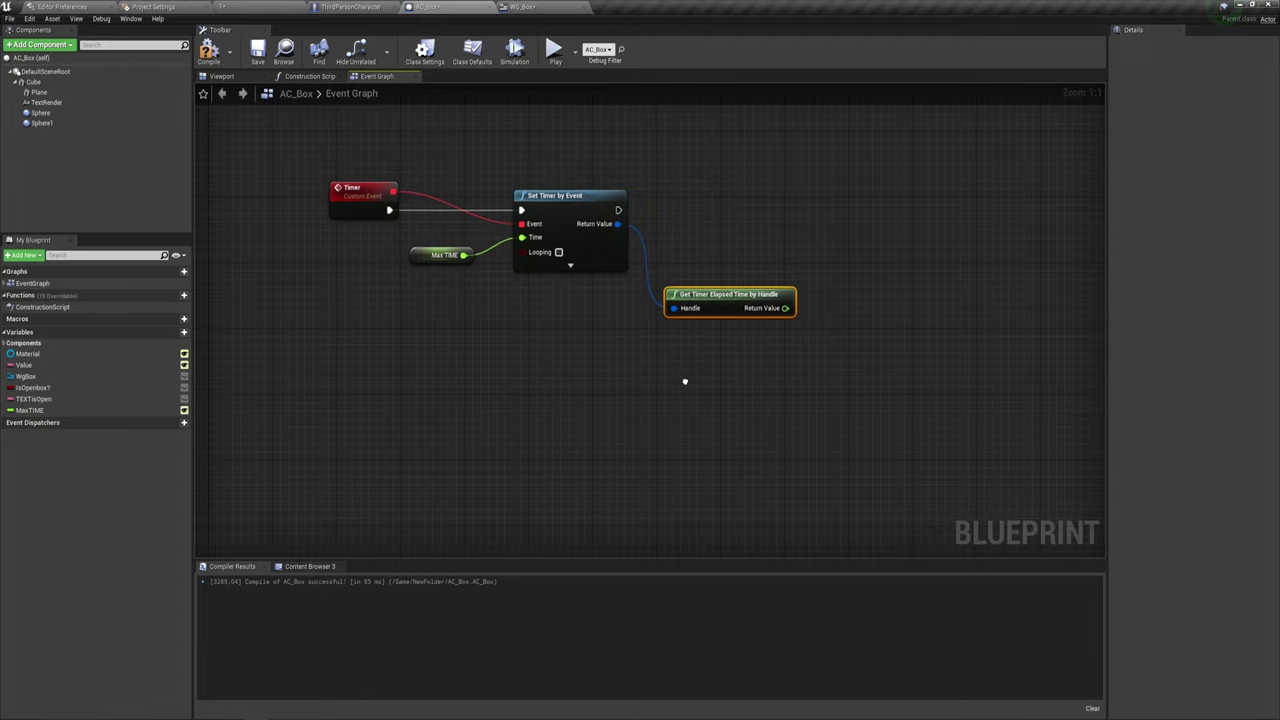
{"action": "mouse_move", "coordinate": [689, 381]}
{"action": "right_mouse_down"}
{"action": "mouse_move", "coordinate": [608, 386]}
{"action": "mouse_move", "coordinate": [622, 430]}
{"action": "right_mouse_up"}
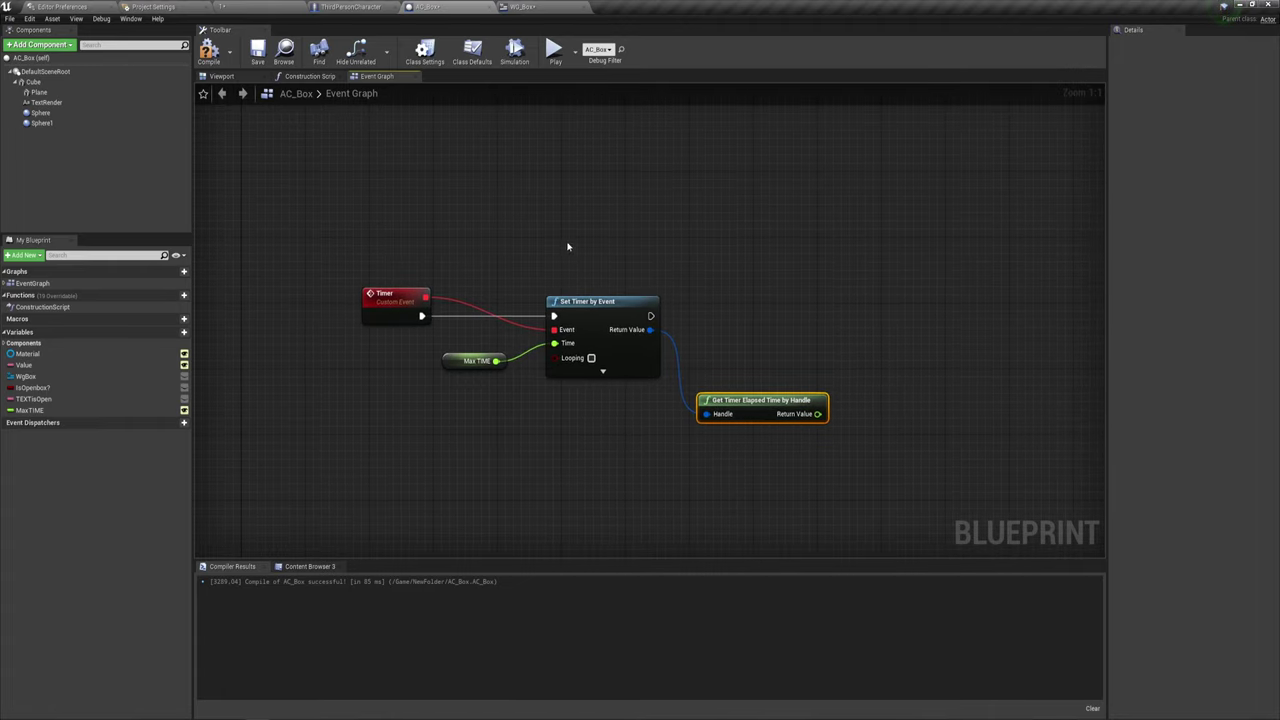
Add a custom event named StopTimer and shift it left.
{"action": "right_click", "coordinate": [515, 165]}
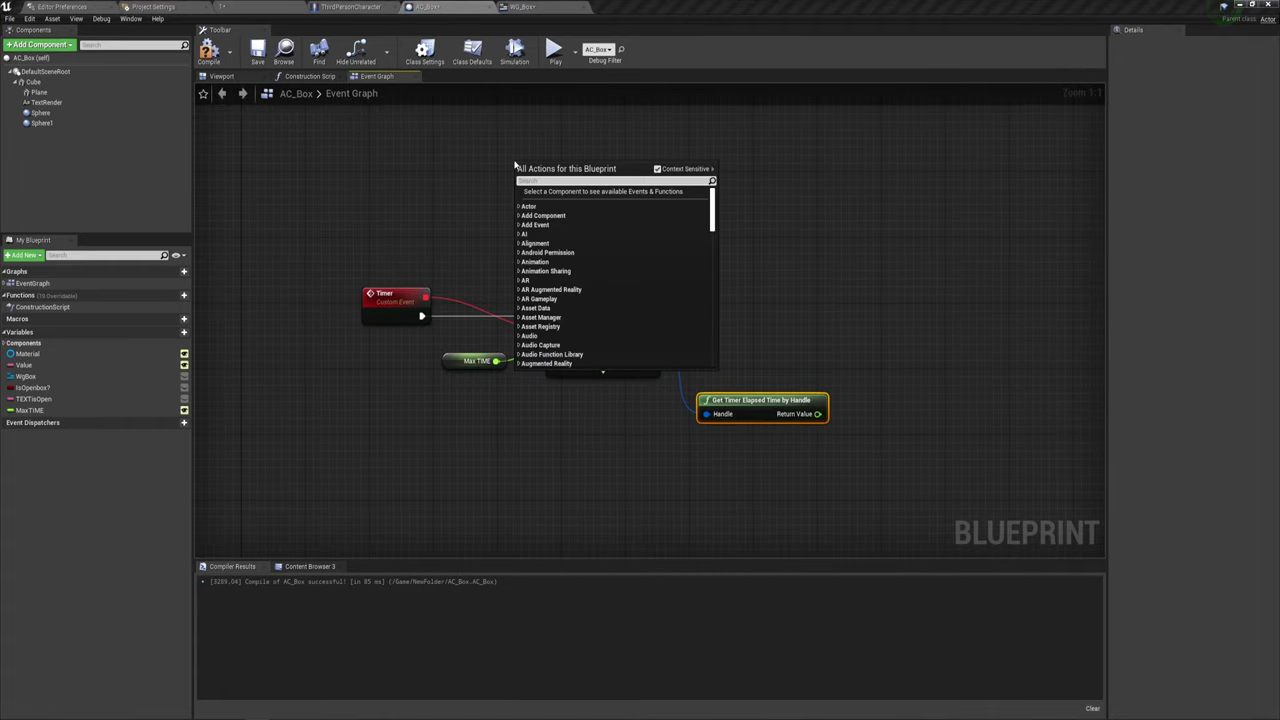
{"action": "type", "text": "cust"}
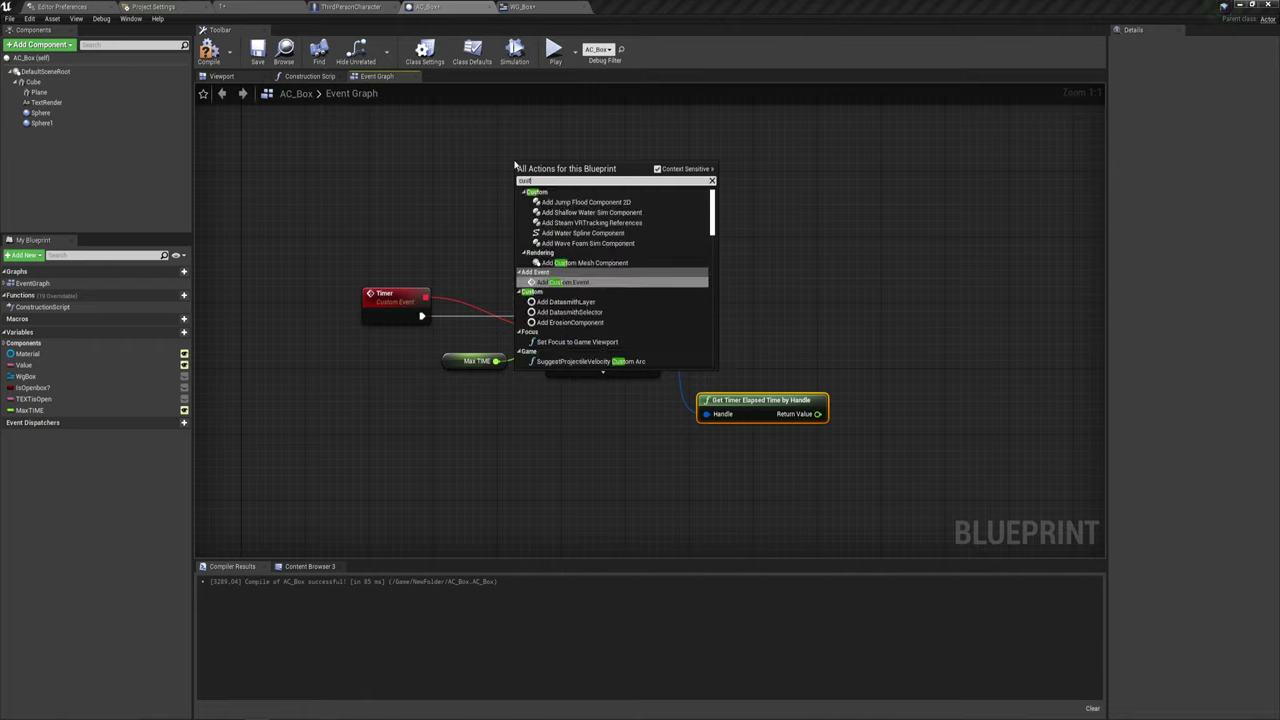
{"action": "key", "text": "Return"}
{"action": "type", "text": "S"}
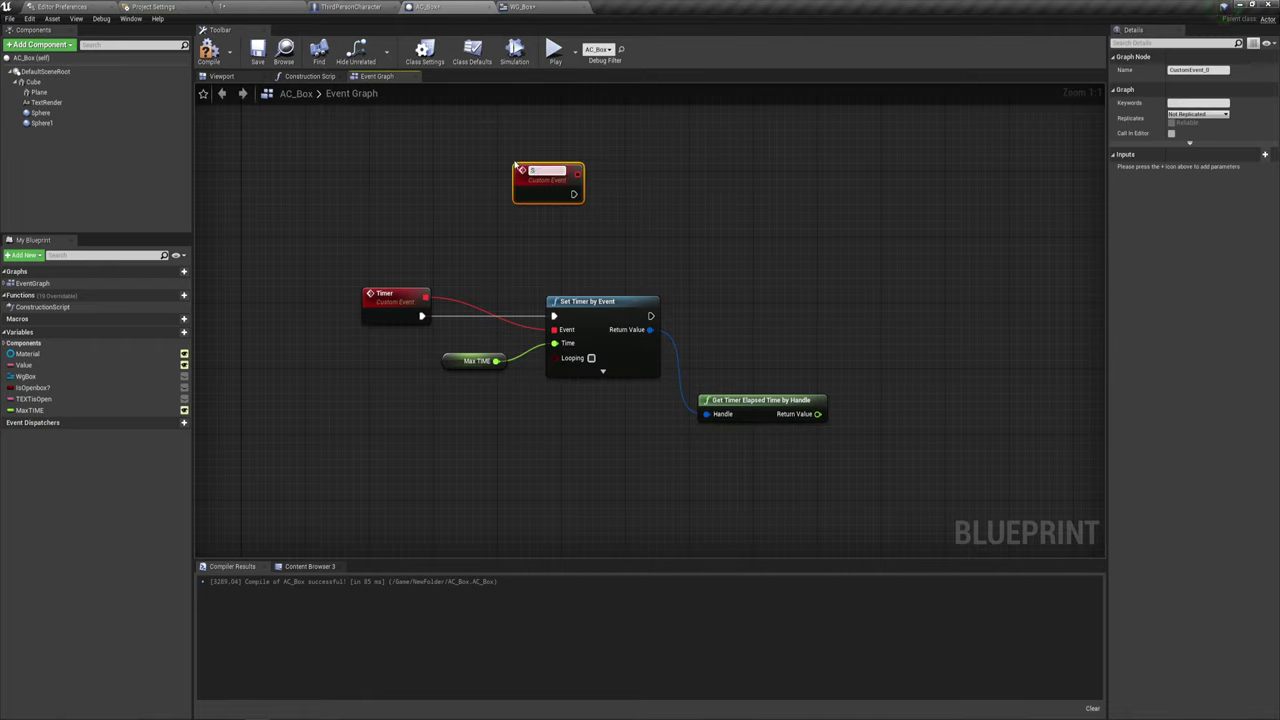
{"action": "type", "text": "topTi"}
{"action": "type", "text": "mer"}
{"action": "key", "text": "Return"}
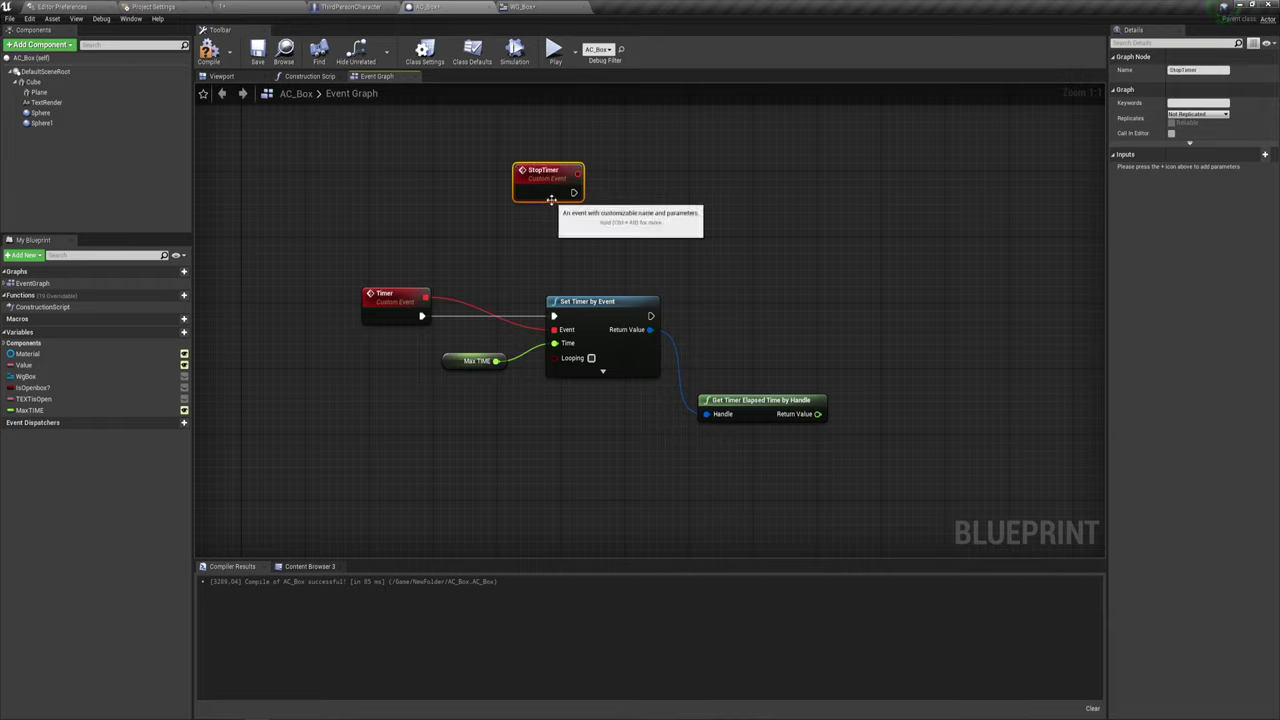
{"action": "left_click_drag", "start_coordinate": [539, 188], "coordinate": [462, 215]}
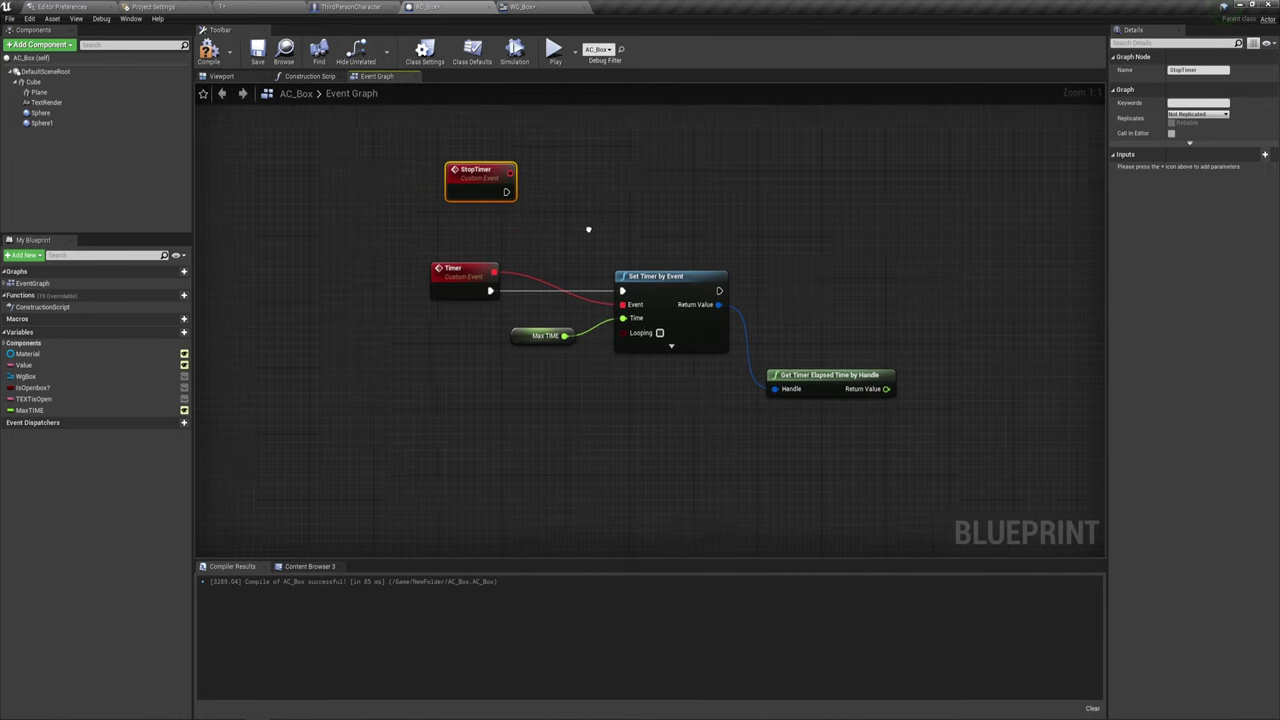
{"action": "right_click_drag", "start_coordinate": [516, 414], "coordinate": [500, 307]}
Add a second custom event named UpdateTimer below the timer nodes.
{"action": "right_click", "coordinate": [434, 406]}
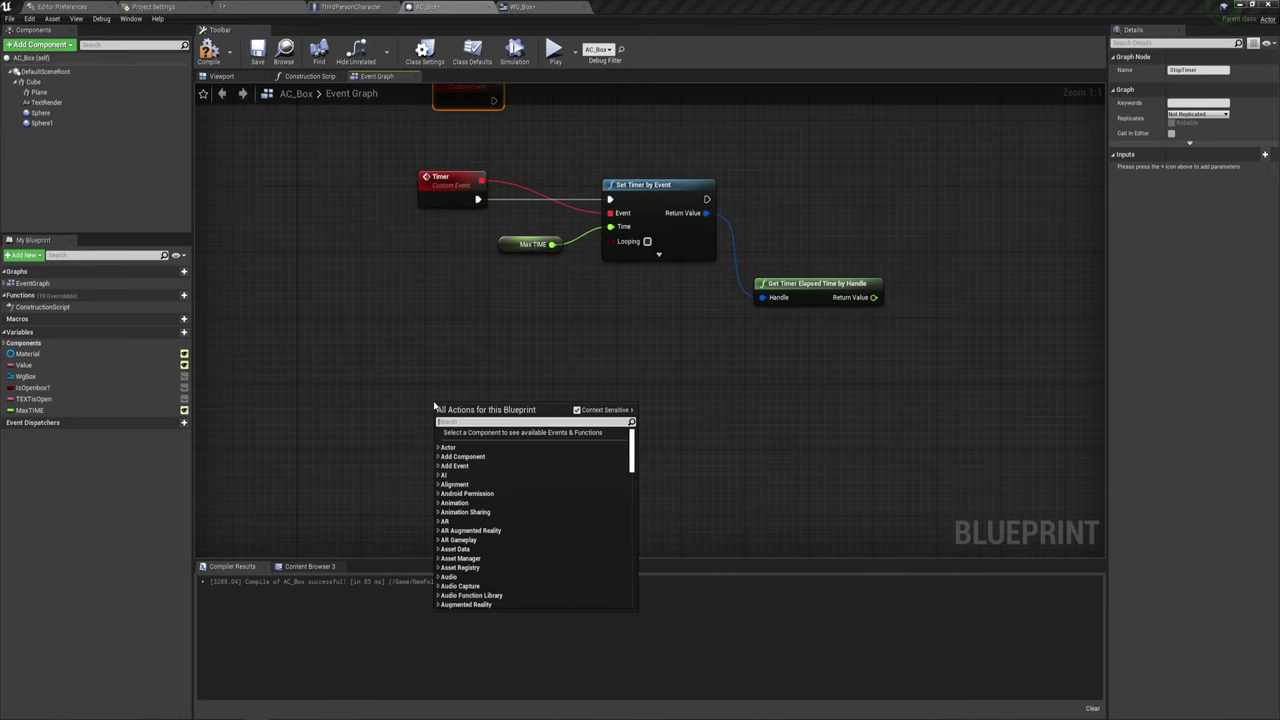
{"action": "type", "text": "u"}
{"action": "key", "text": "BackSpace"}
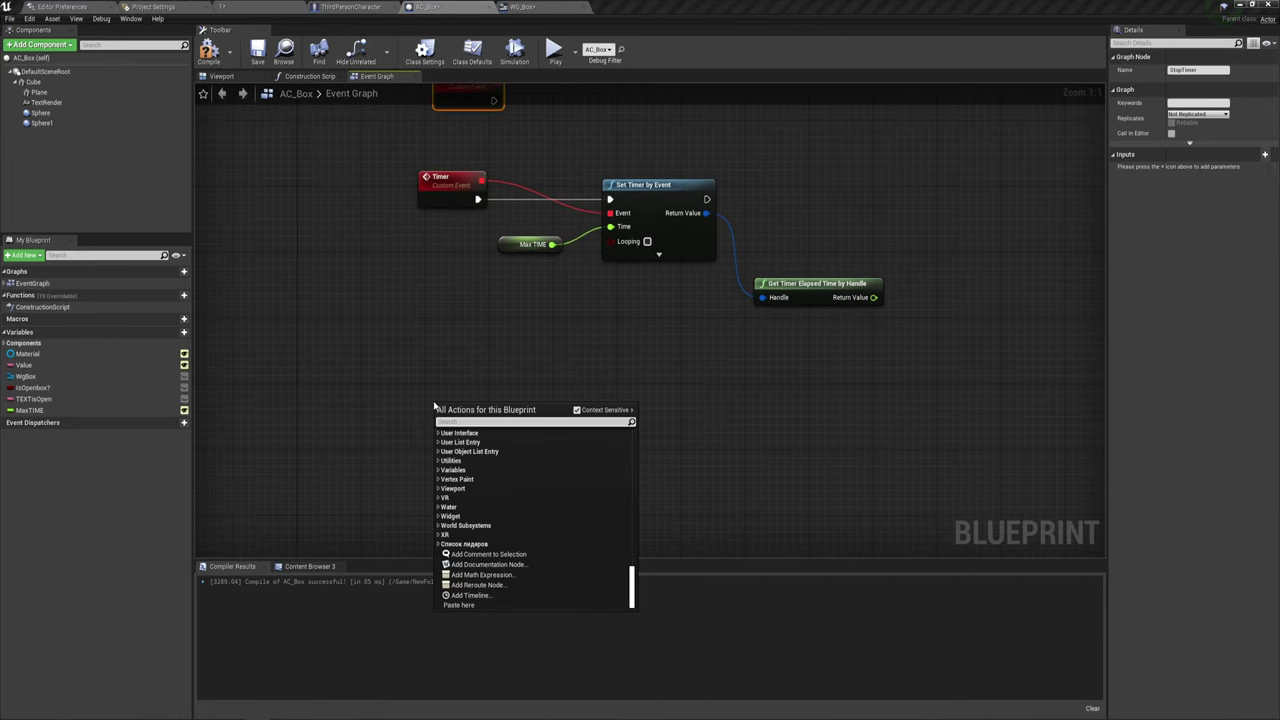
{"action": "type", "text": "cust"}
{"action": "key", "text": "Return"}
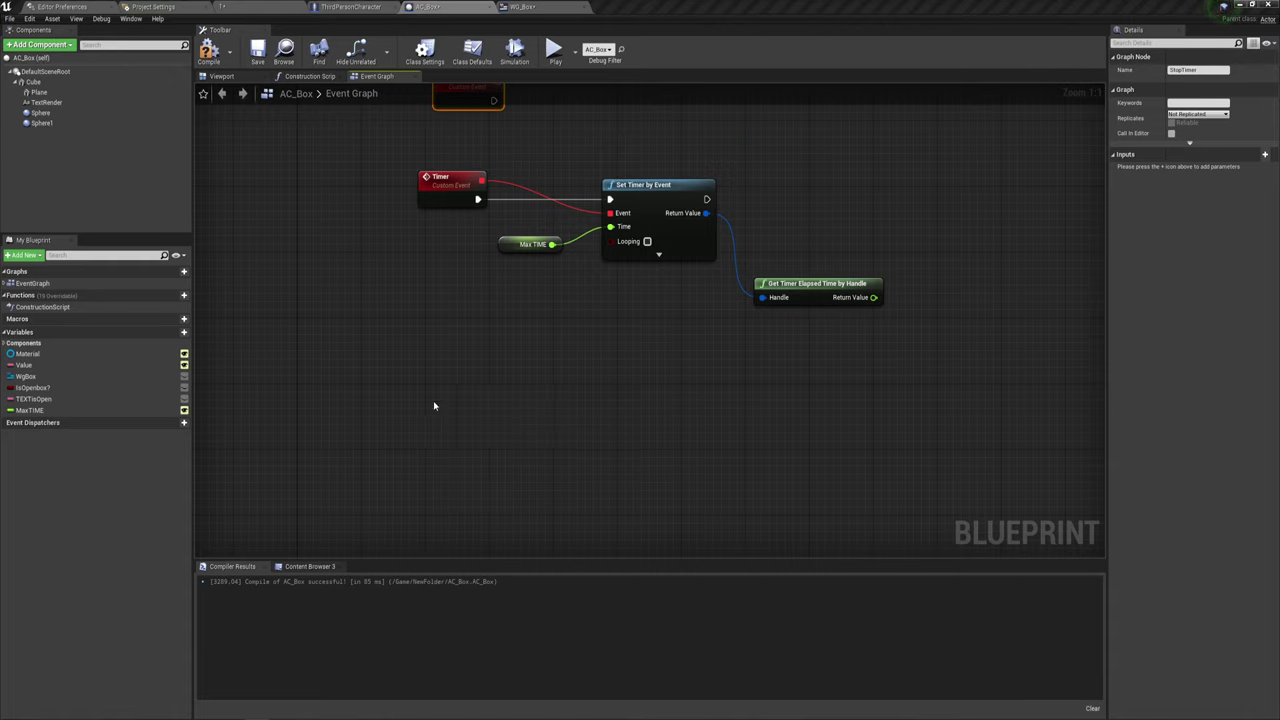
{"action": "type", "text": "Update"}
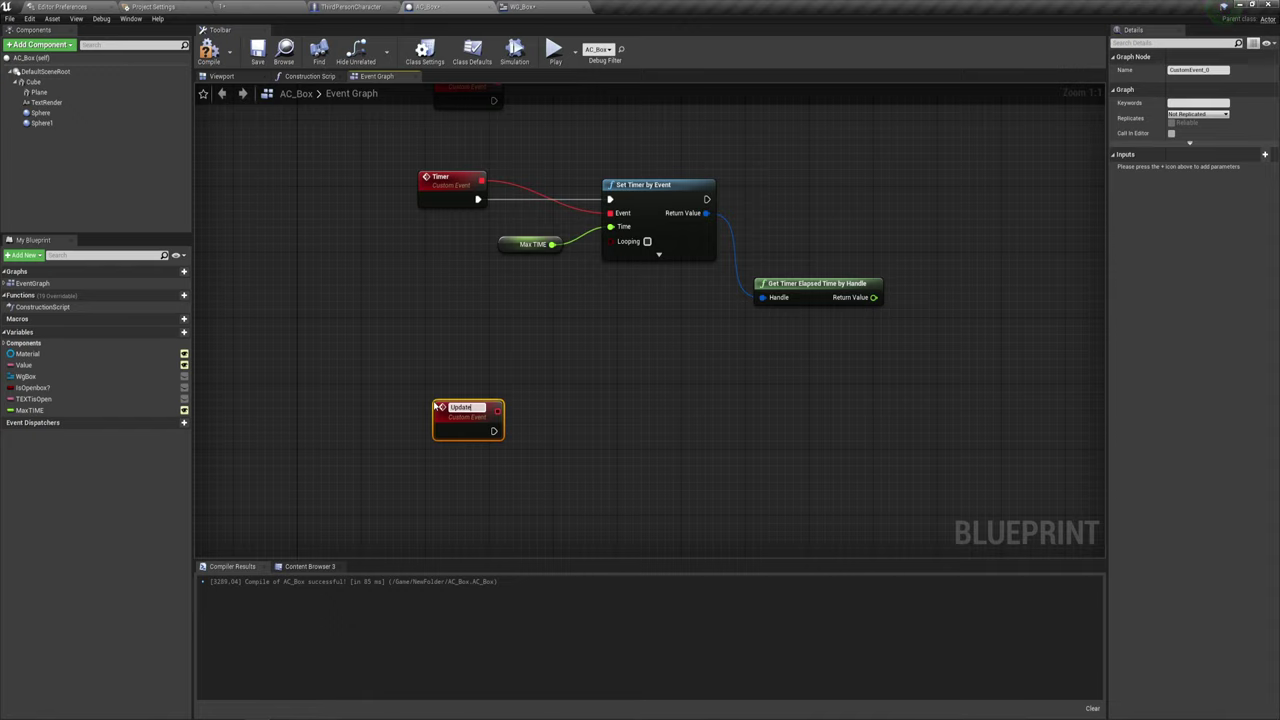
{"action": "type", "text": "Timer"}
{"action": "key", "text": "Return"}
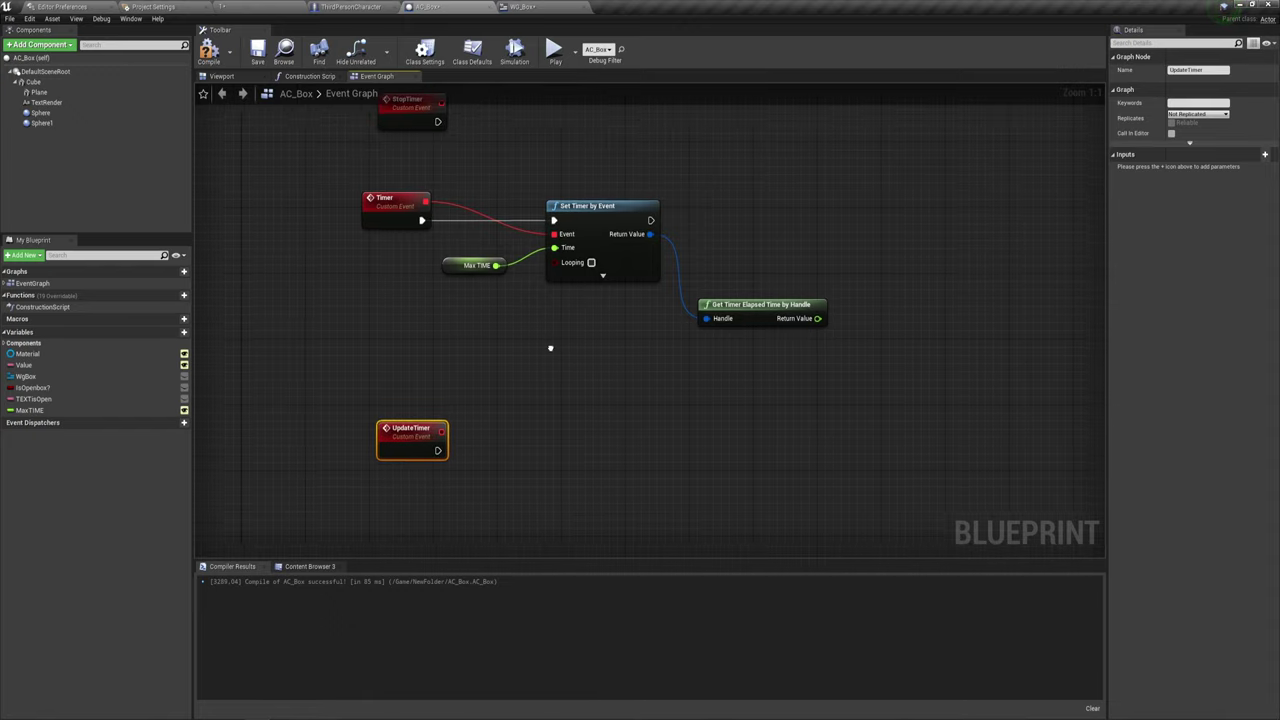
{"action": "right_click_drag", "start_coordinate": [551, 349], "coordinate": [554, 373]}
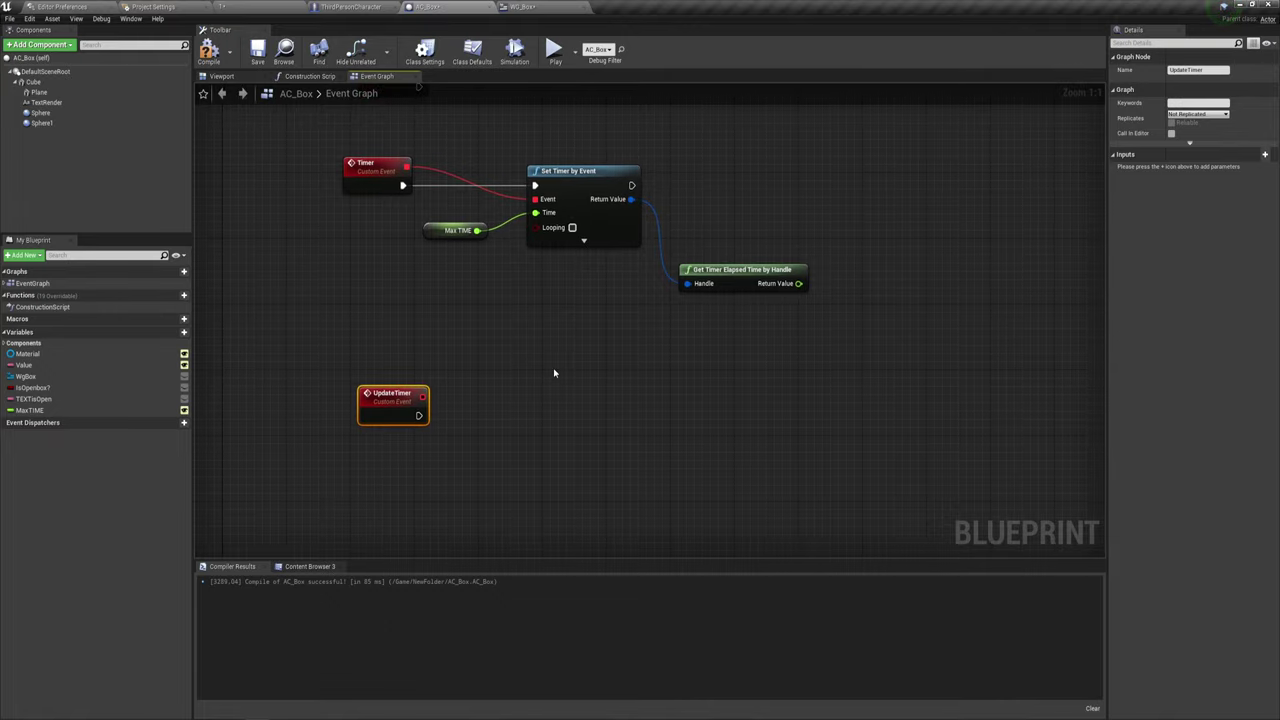
Place an IsOpenbox? getter driving a new Branch, and wire UpdateTimer into that Branch.
{"action": "right_click_drag", "start_coordinate": [540, 406], "coordinate": [557, 349]}
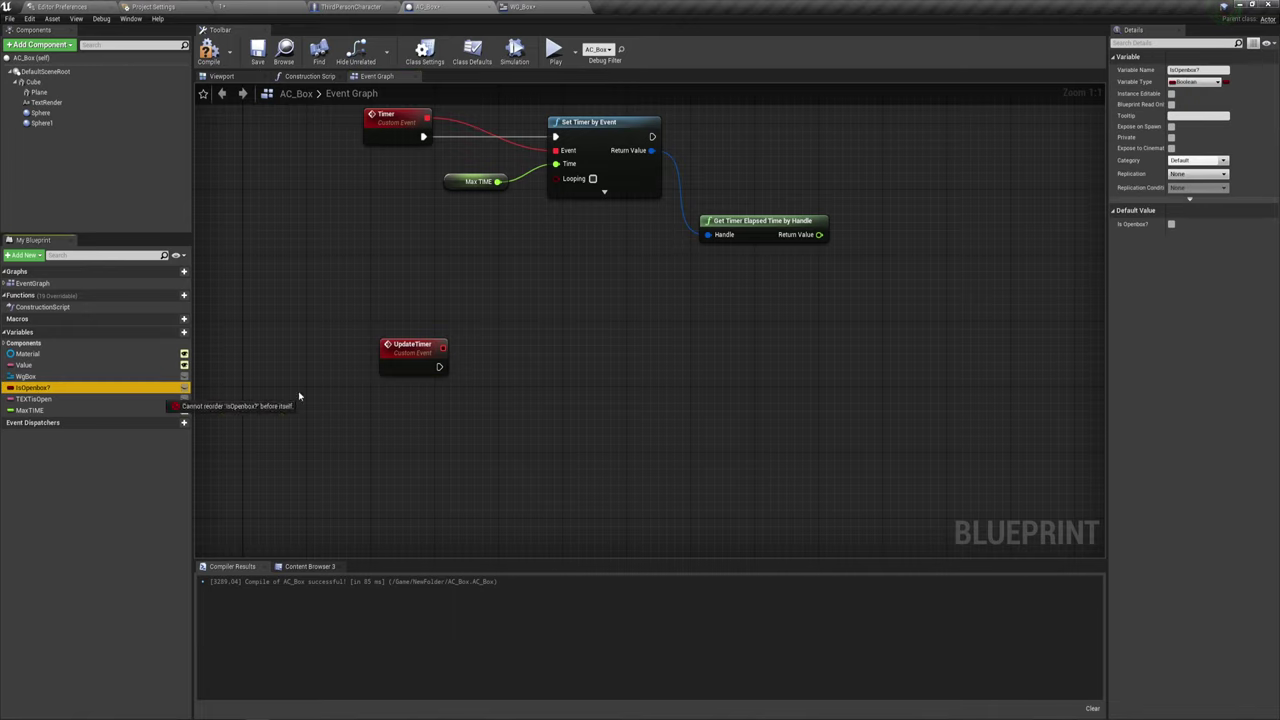
{"action": "mouse_move", "coordinate": [37, 386]}
{"action": "left_mouse_down"}
{"action": "mouse_move", "coordinate": [452, 388]}
{"action": "mouse_move", "coordinate": [522, 341]}
{"action": "left_mouse_up"}
{"action": "left_click", "coordinate": [476, 392]}
{"action": "type", "text": "br"}
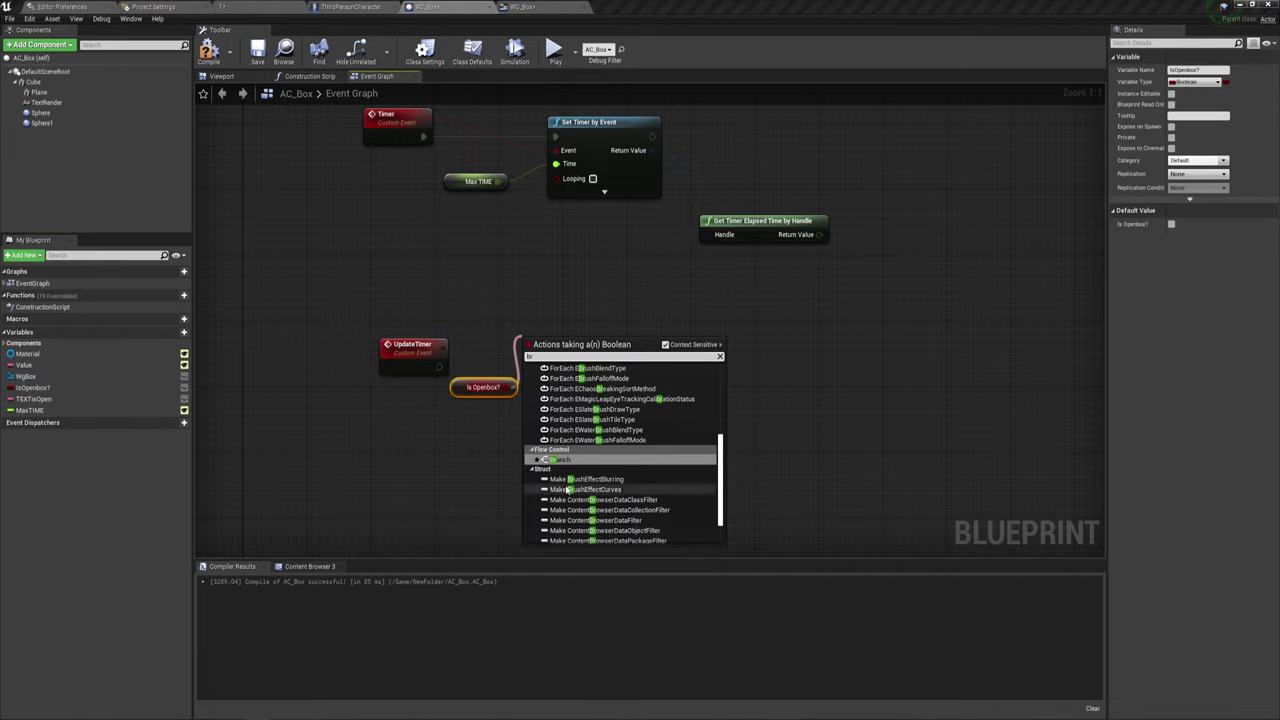
{"action": "left_click", "coordinate": [560, 459]}
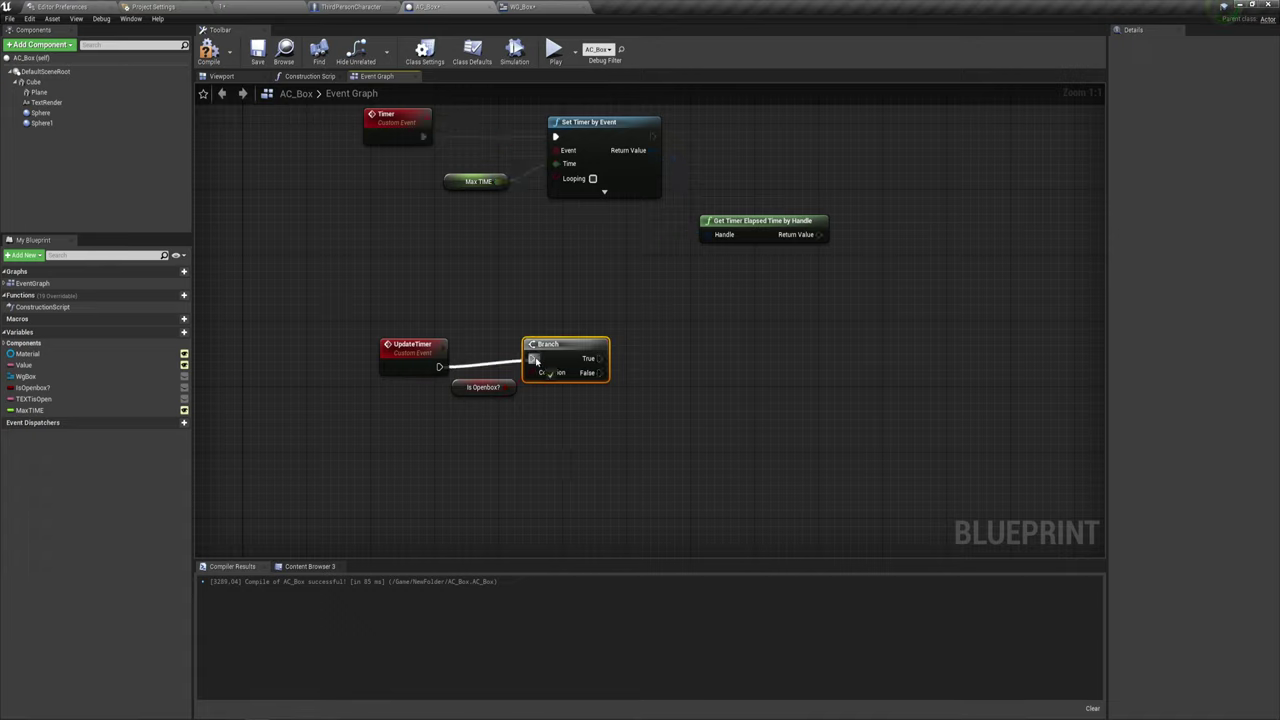
{"action": "left_click_drag", "start_coordinate": [439, 367], "coordinate": [532, 358]}
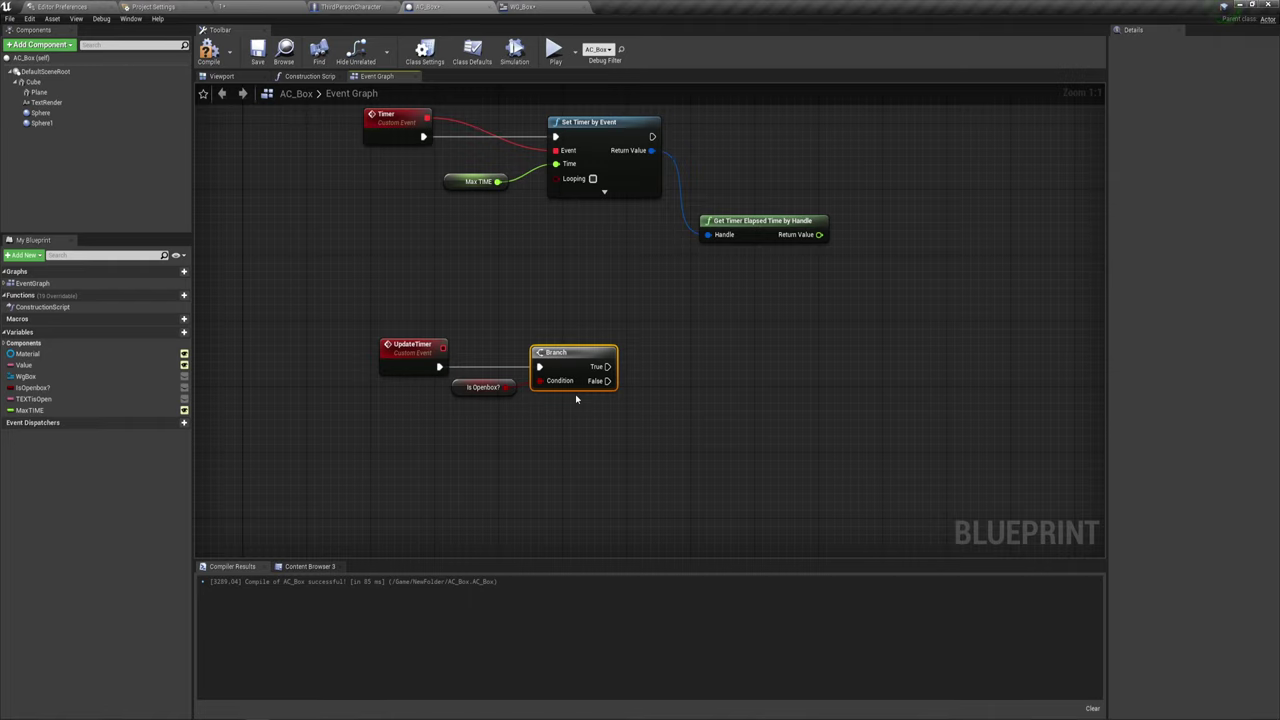
Drag the WgBox variable into the graph beside the Branch.
{"action": "right_click_drag", "start_coordinate": [771, 297], "coordinate": [720, 279]}
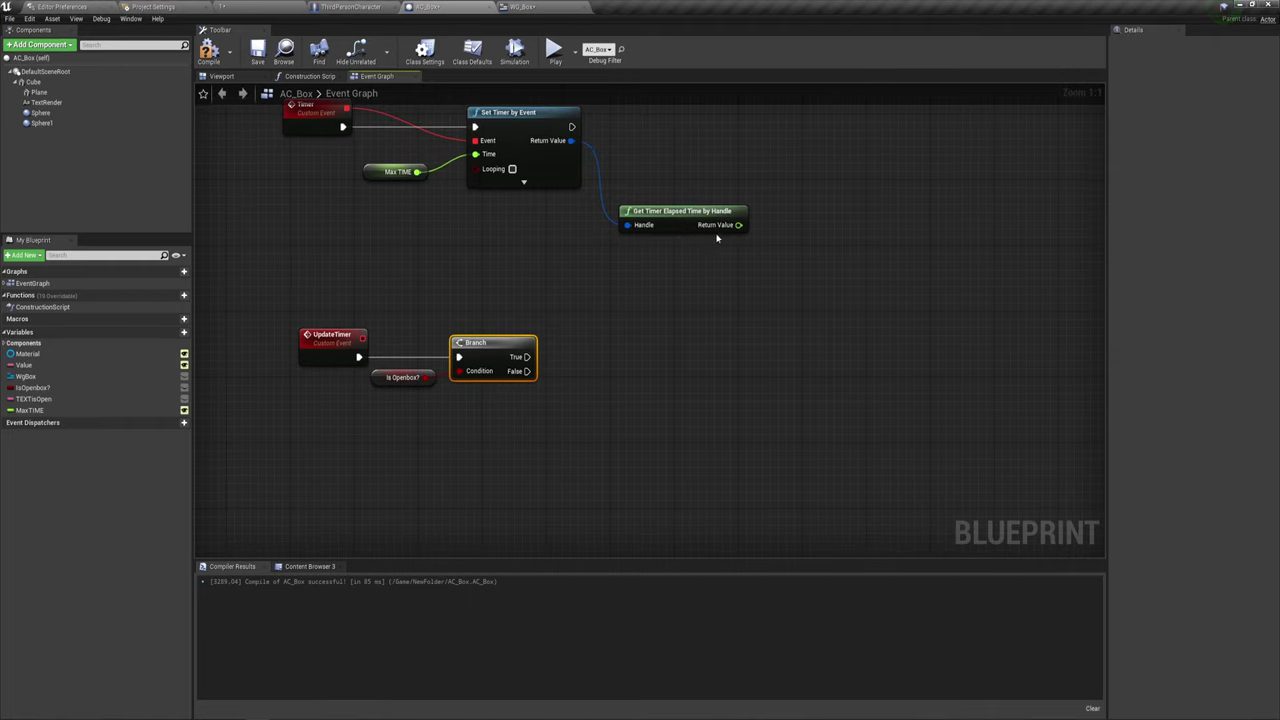
{"action": "right_click_drag", "start_coordinate": [601, 298], "coordinate": [580, 299]}
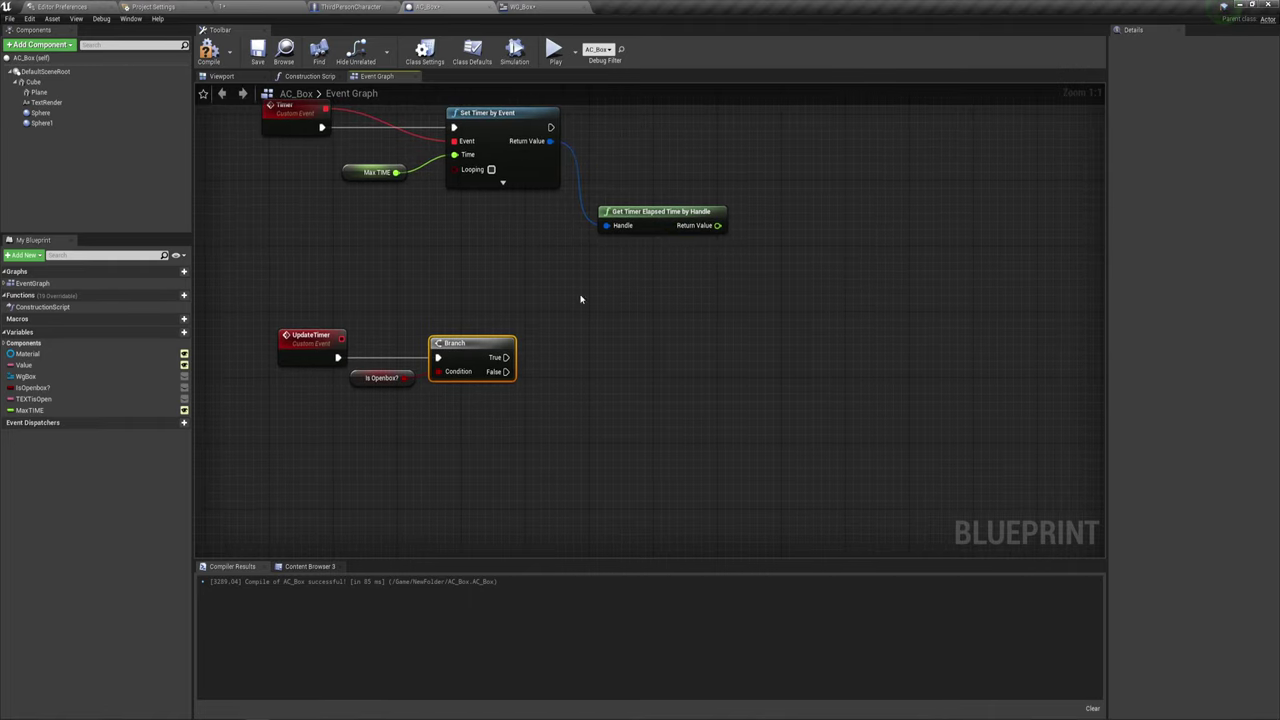
{"action": "mouse_move", "coordinate": [25, 376]}
{"action": "left_mouse_down"}
{"action": "mouse_move", "coordinate": [703, 243]}
{"action": "mouse_move", "coordinate": [558, 301]}
{"action": "left_mouse_up"}
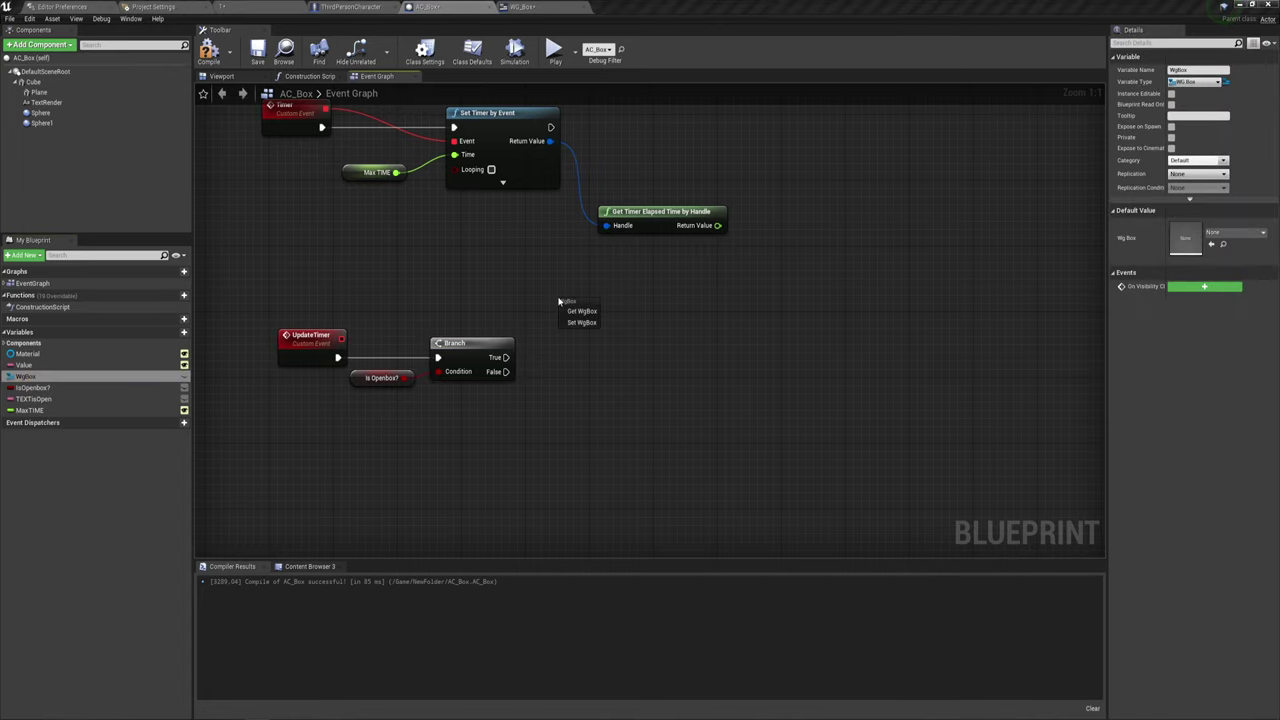
Add a SET Current Time node on Wg Box, run from the Branch's True output.
{"action": "left_click", "coordinate": [578, 305]}
{"action": "right_click_drag", "start_coordinate": [589, 357], "coordinate": [569, 345]}
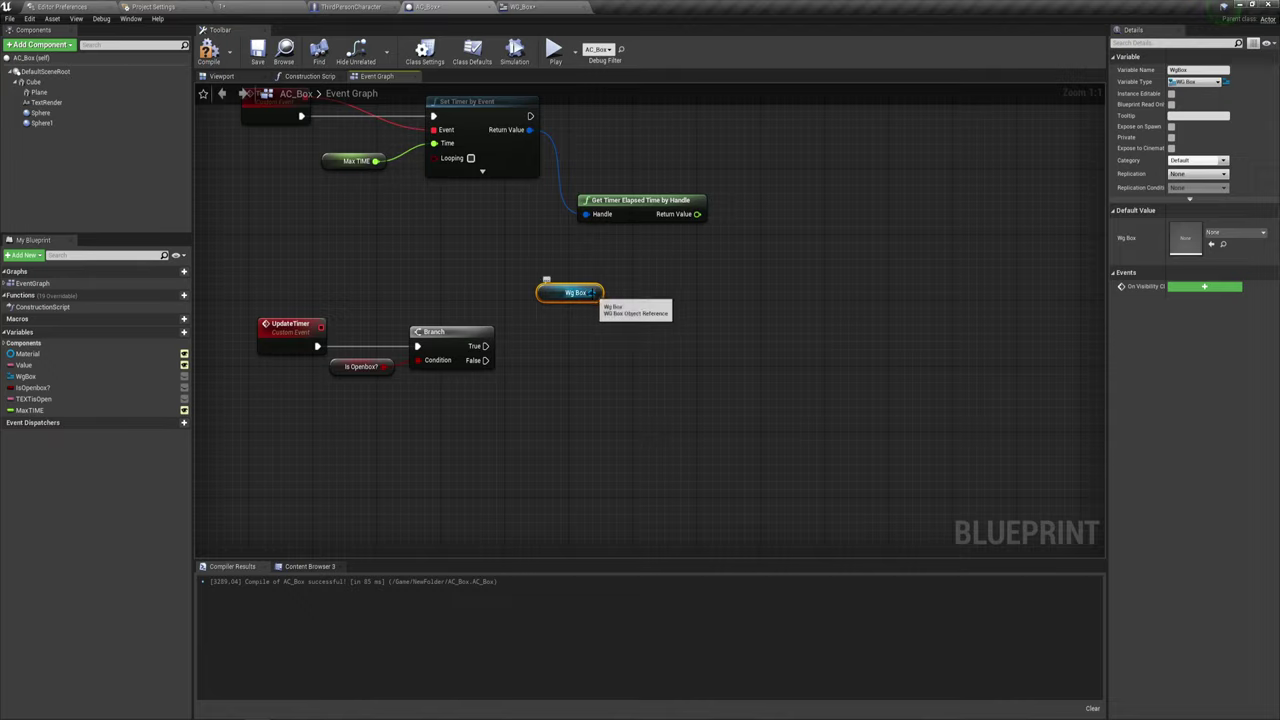
{"action": "left_click_drag", "start_coordinate": [591, 292], "coordinate": [618, 338]}
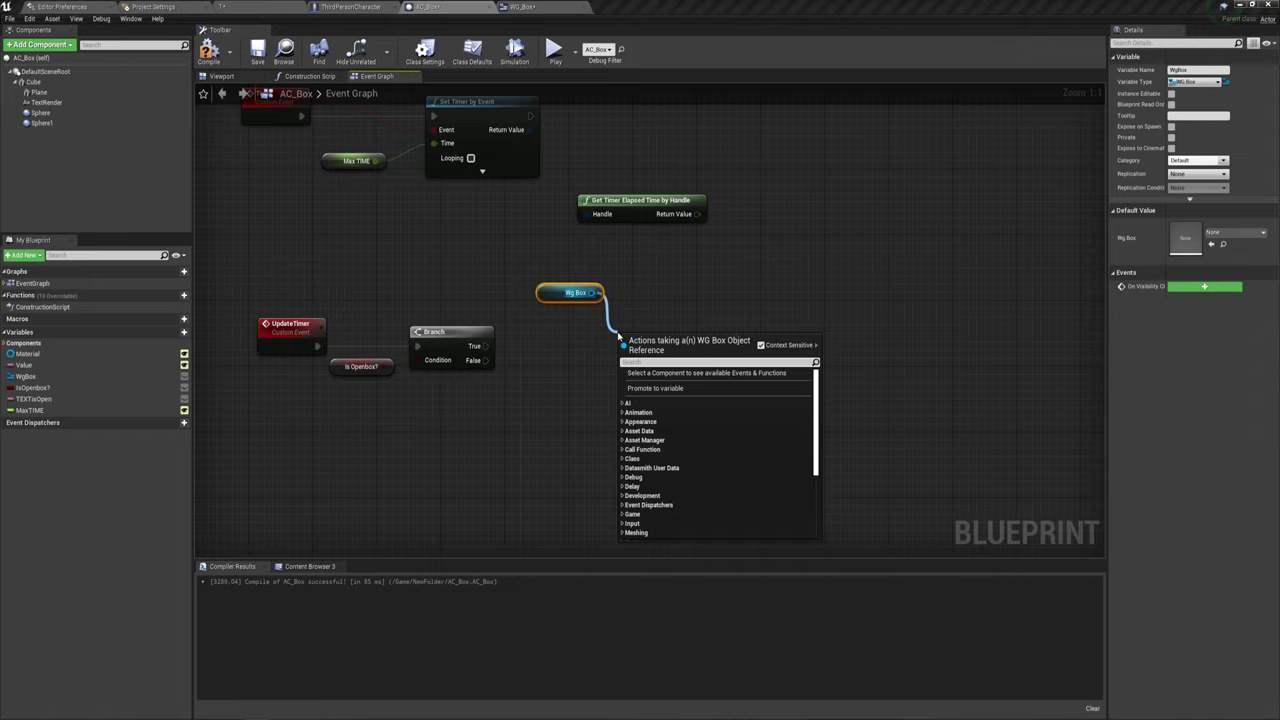
{"action": "type", "text": "se"}
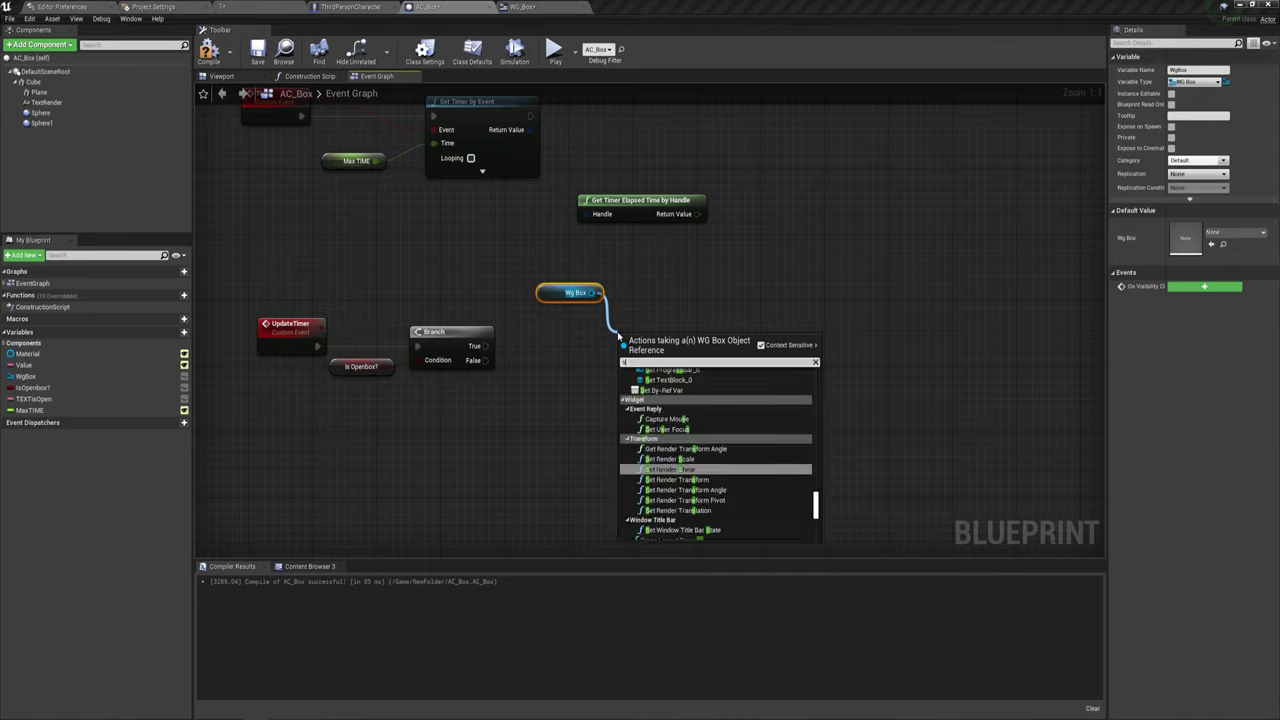
{"action": "type", "text": "t"}
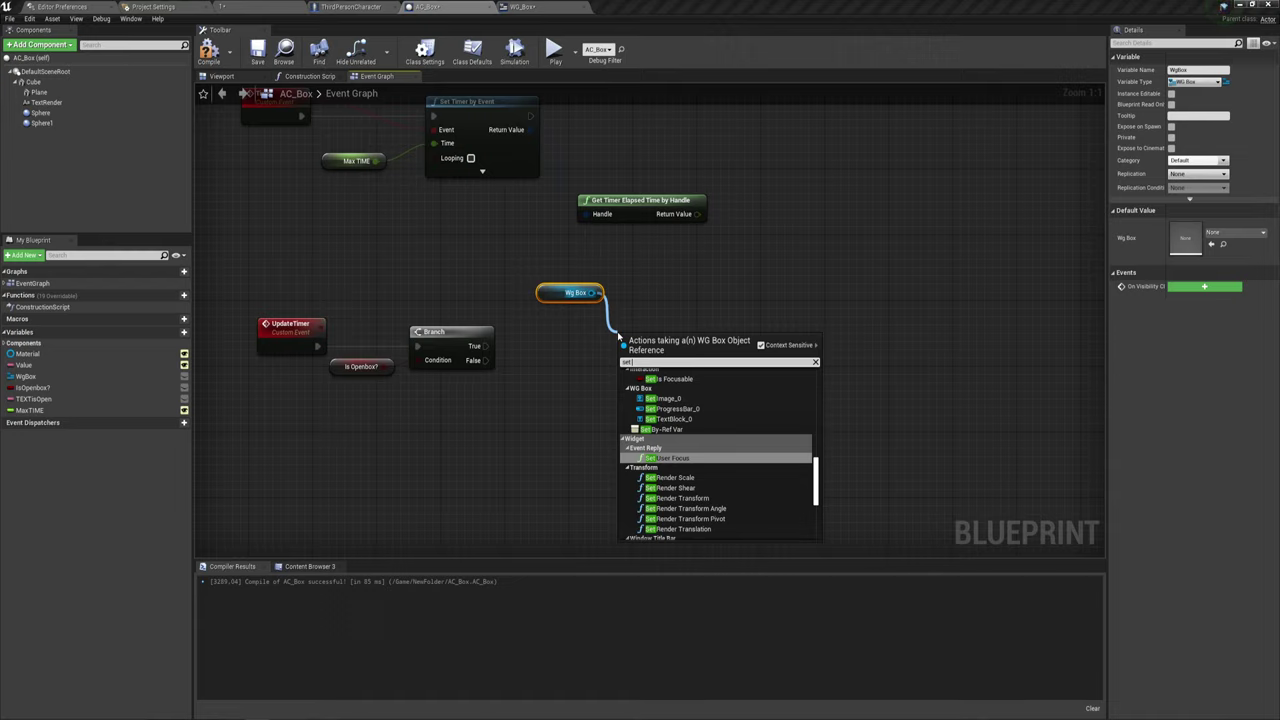
{"action": "type", "text": " cu"}
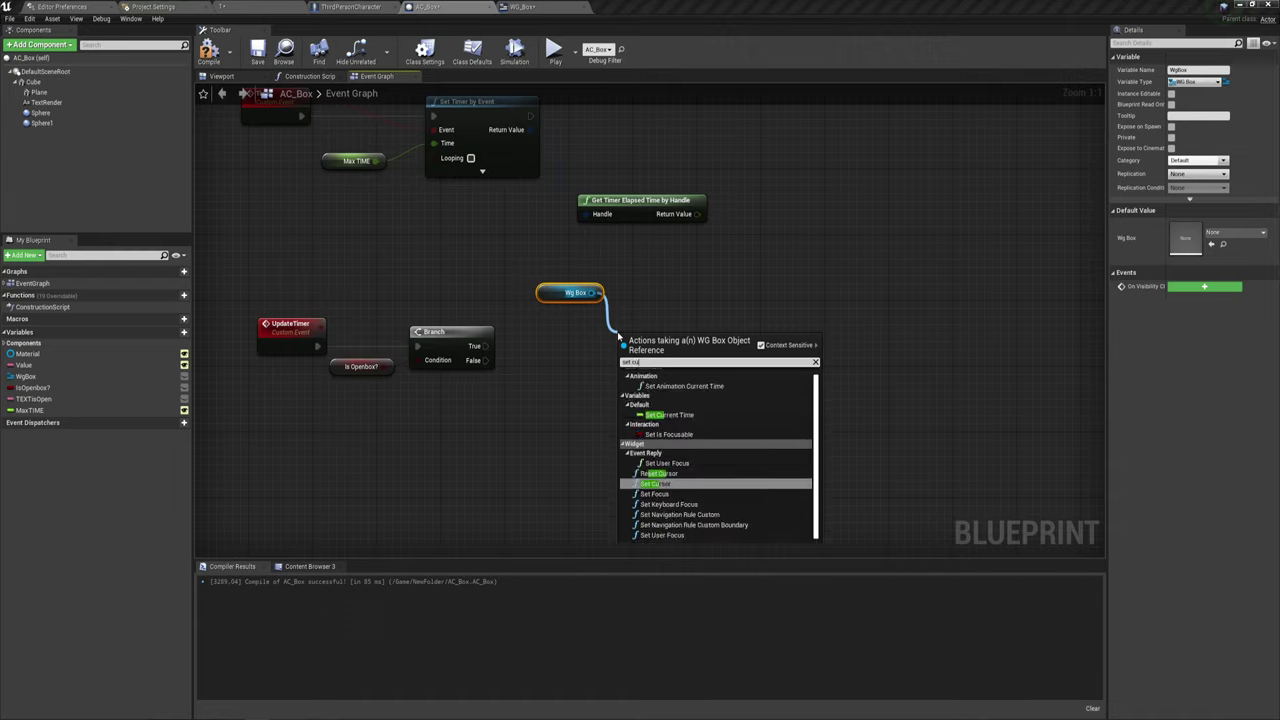
{"action": "type", "text": "rr"}
{"action": "key", "text": "Return"}
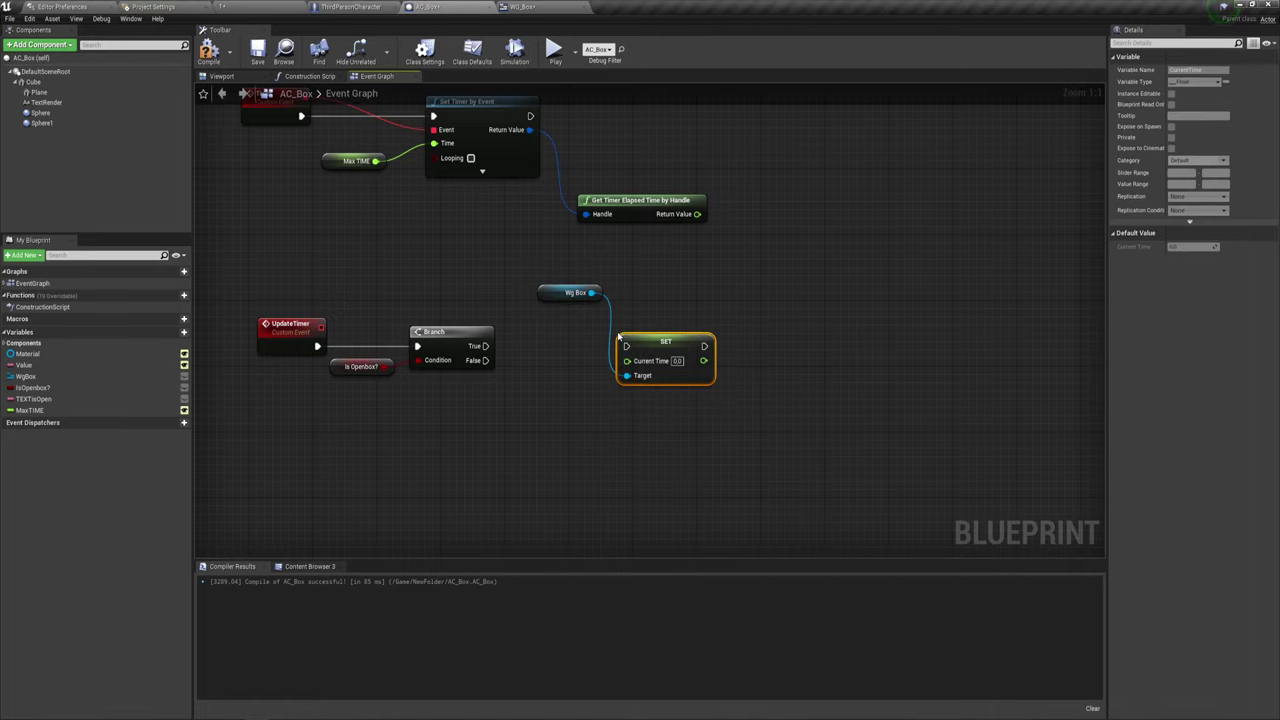
{"action": "mouse_move", "coordinate": [485, 346]}
{"action": "left_mouse_down"}
{"action": "mouse_move", "coordinate": [626, 346]}
{"action": "mouse_move", "coordinate": [655, 301]}
{"action": "left_mouse_up"}
Feed Get Timer Elapsed Time by Handle's Return Value into Current Time and drag a wire past the setter.
{"action": "mouse_move", "coordinate": [640, 200]}
{"action": "left_mouse_down"}
{"action": "mouse_move", "coordinate": [497, 233]}
{"action": "mouse_move", "coordinate": [553, 247]}
{"action": "mouse_move", "coordinate": [627, 319]}
{"action": "left_mouse_up"}
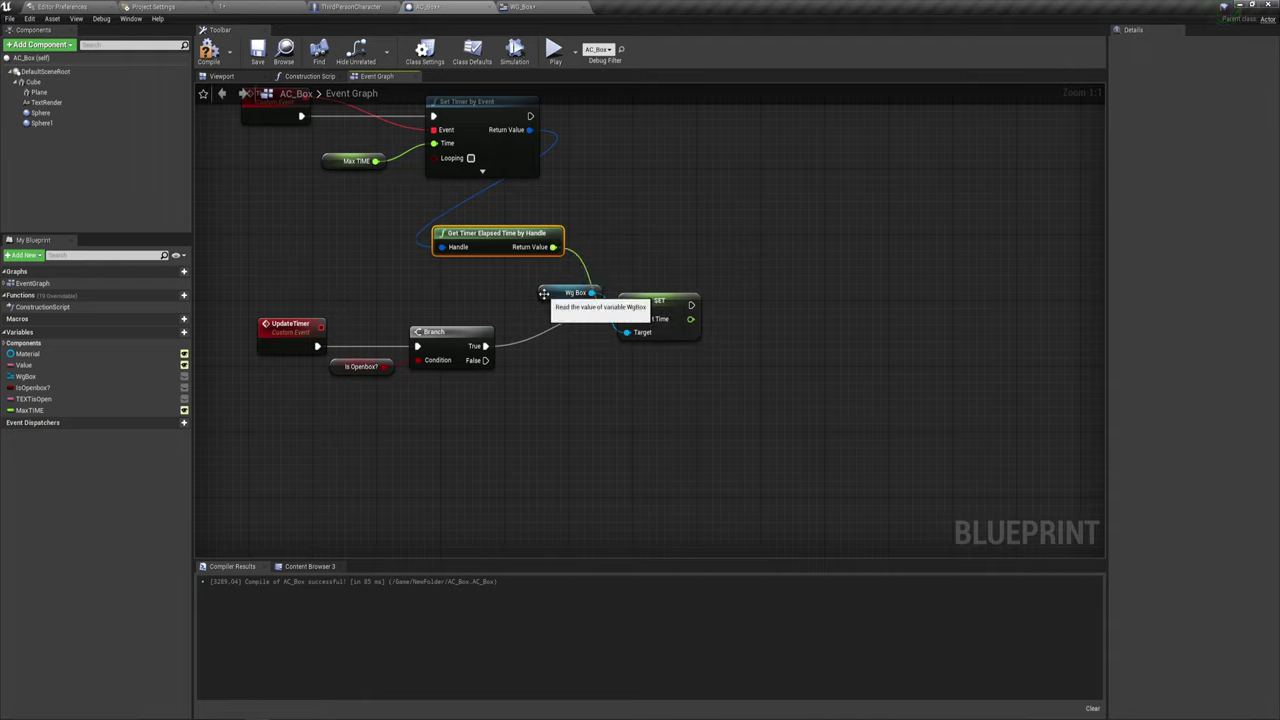
{"action": "left_click_drag", "start_coordinate": [545, 296], "coordinate": [648, 265]}
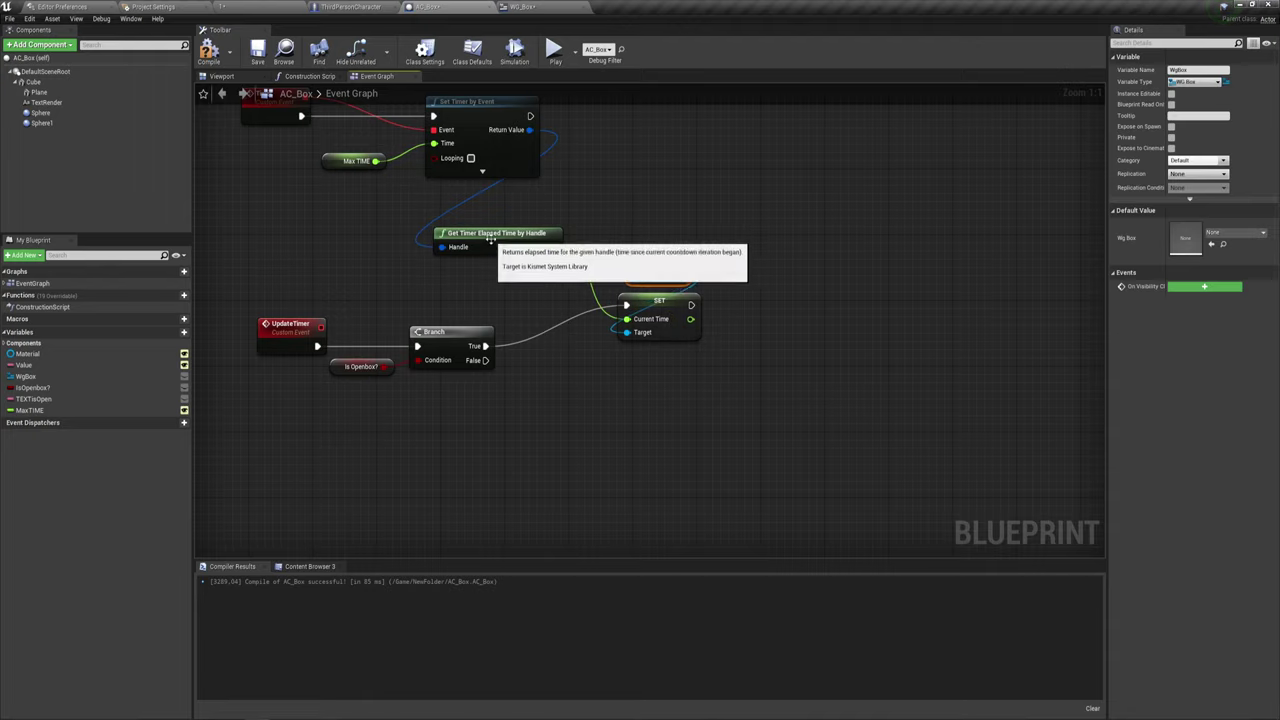
{"action": "left_click_drag", "start_coordinate": [497, 242], "coordinate": [502, 275]}
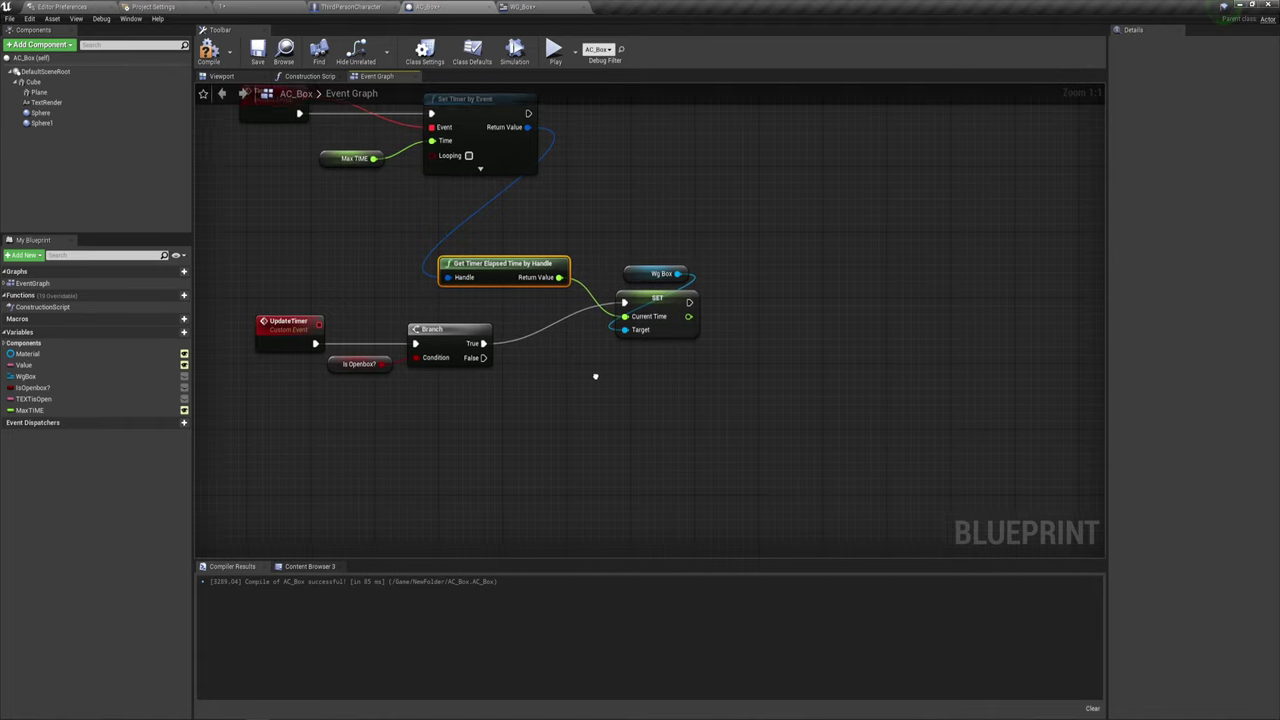
{"action": "right_click_drag", "start_coordinate": [598, 386], "coordinate": [592, 366]}
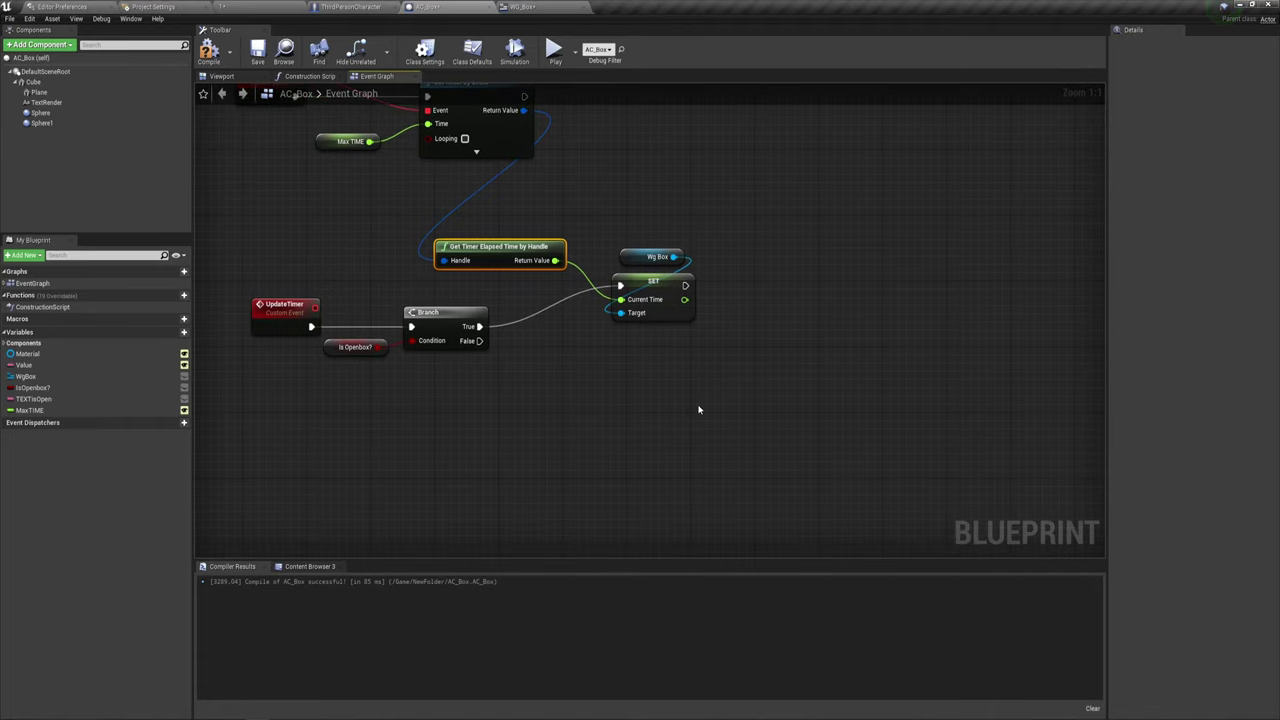
{"action": "left_click_drag", "start_coordinate": [685, 285], "coordinate": [741, 291]}
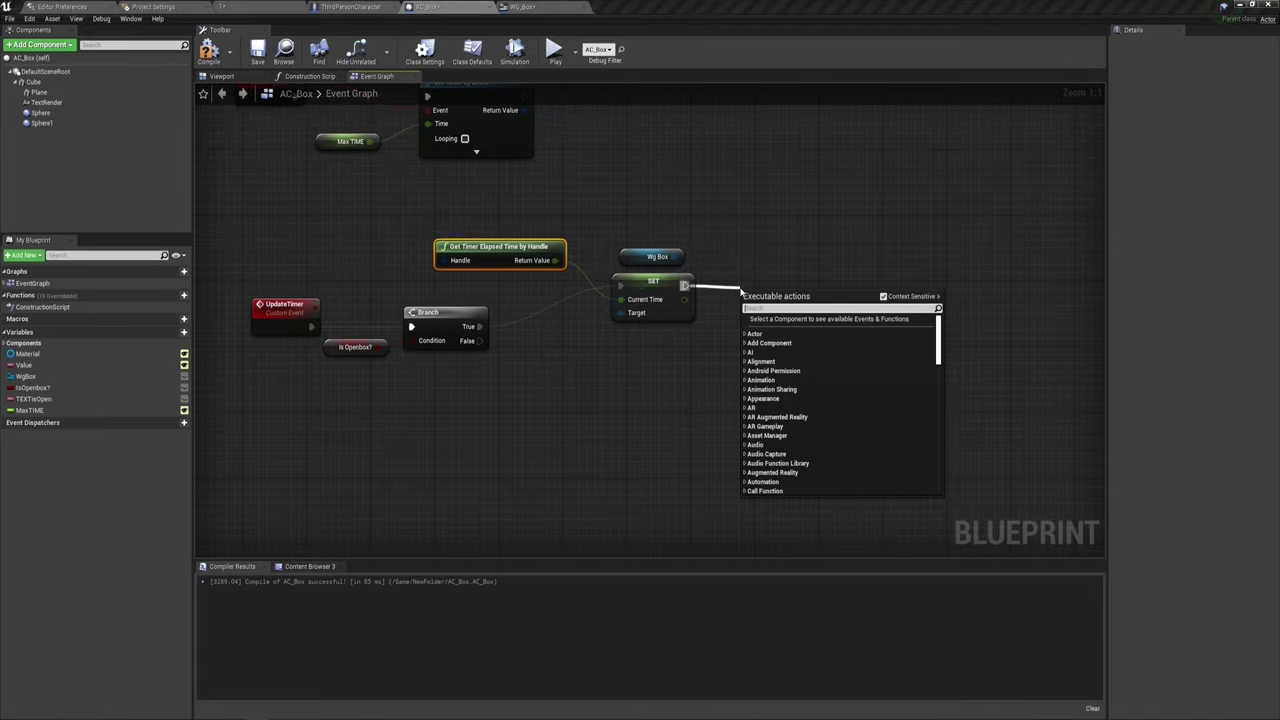
Add a Delay after SET Current Time with a Duration of 0.1.
{"action": "type", "text": "de"}
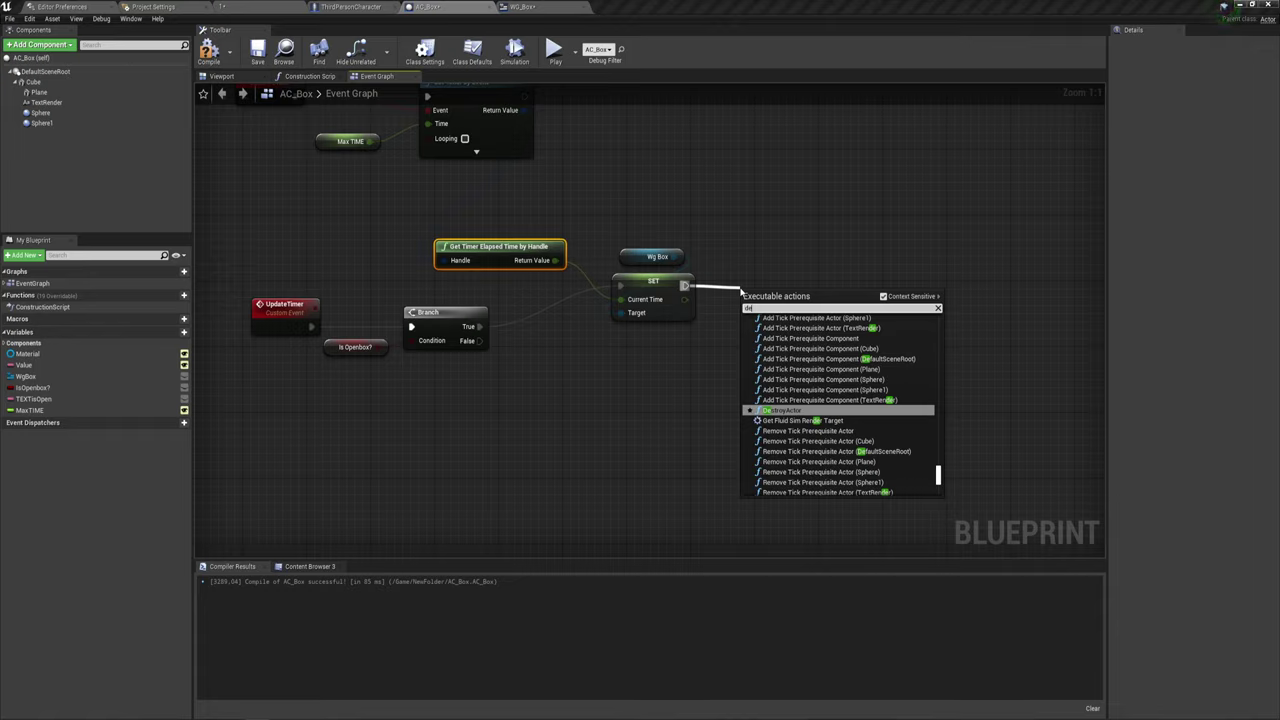
{"action": "type", "text": "la"}
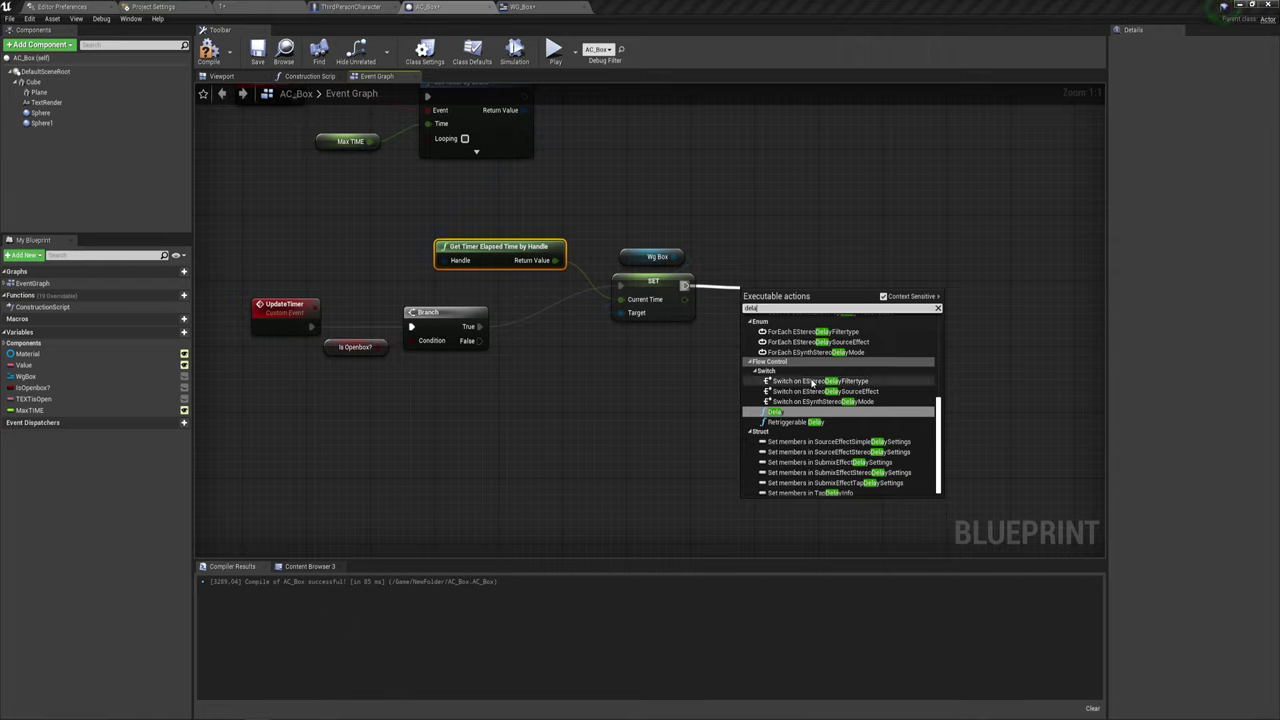
{"action": "left_click", "coordinate": [780, 412]}
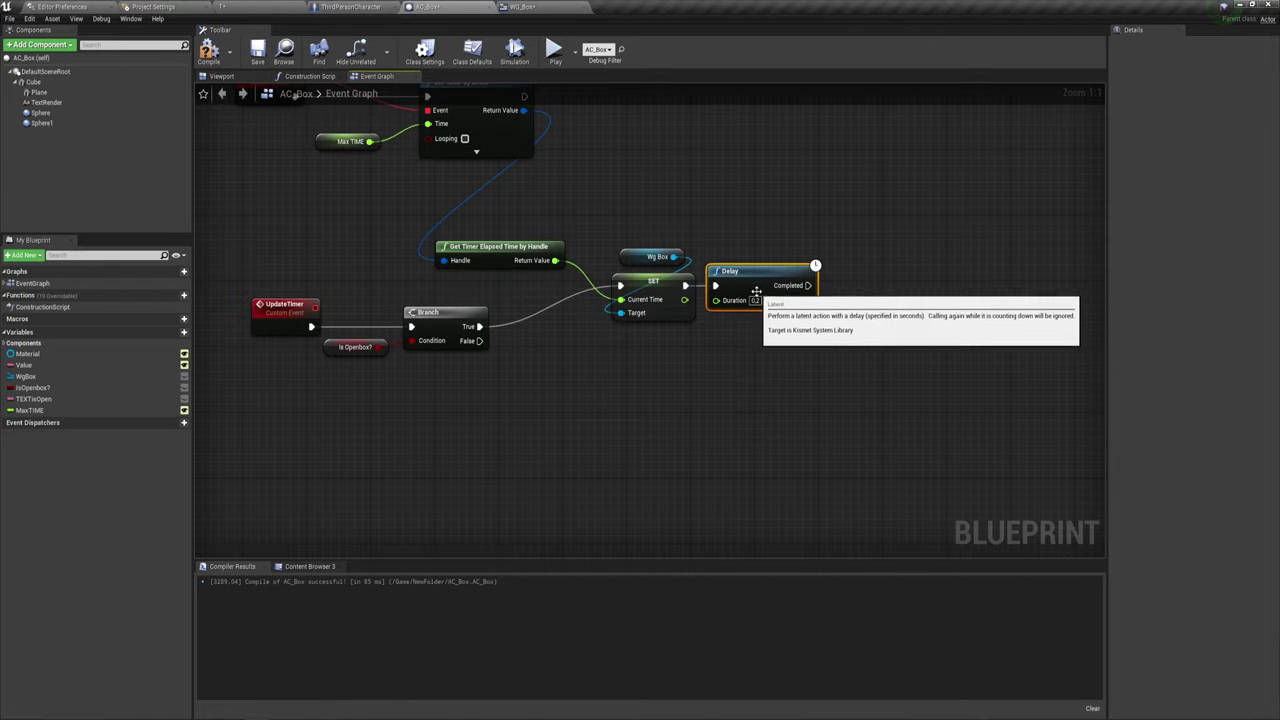
{"action": "left_click_drag", "start_coordinate": [750, 283], "coordinate": [743, 283]}
{"action": "left_click", "coordinate": [755, 300]}
{"action": "key", "text": "Return"}
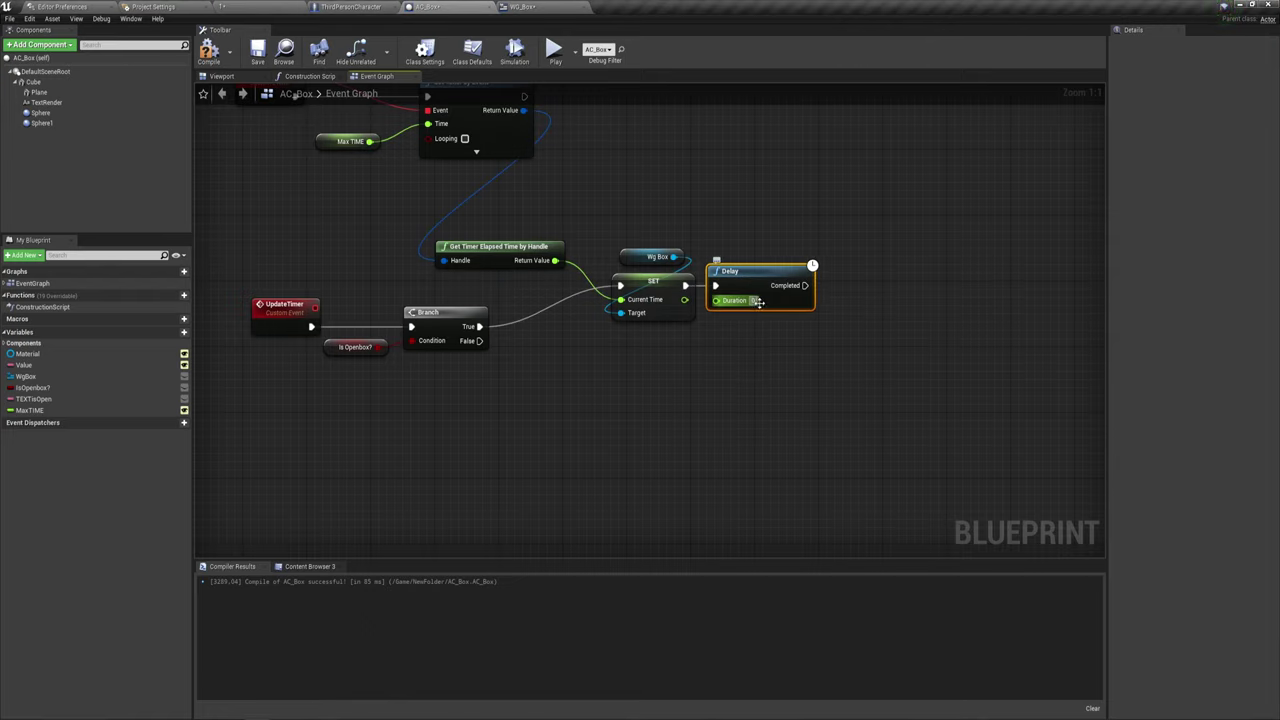
{"action": "left_click", "coordinate": [829, 349]}
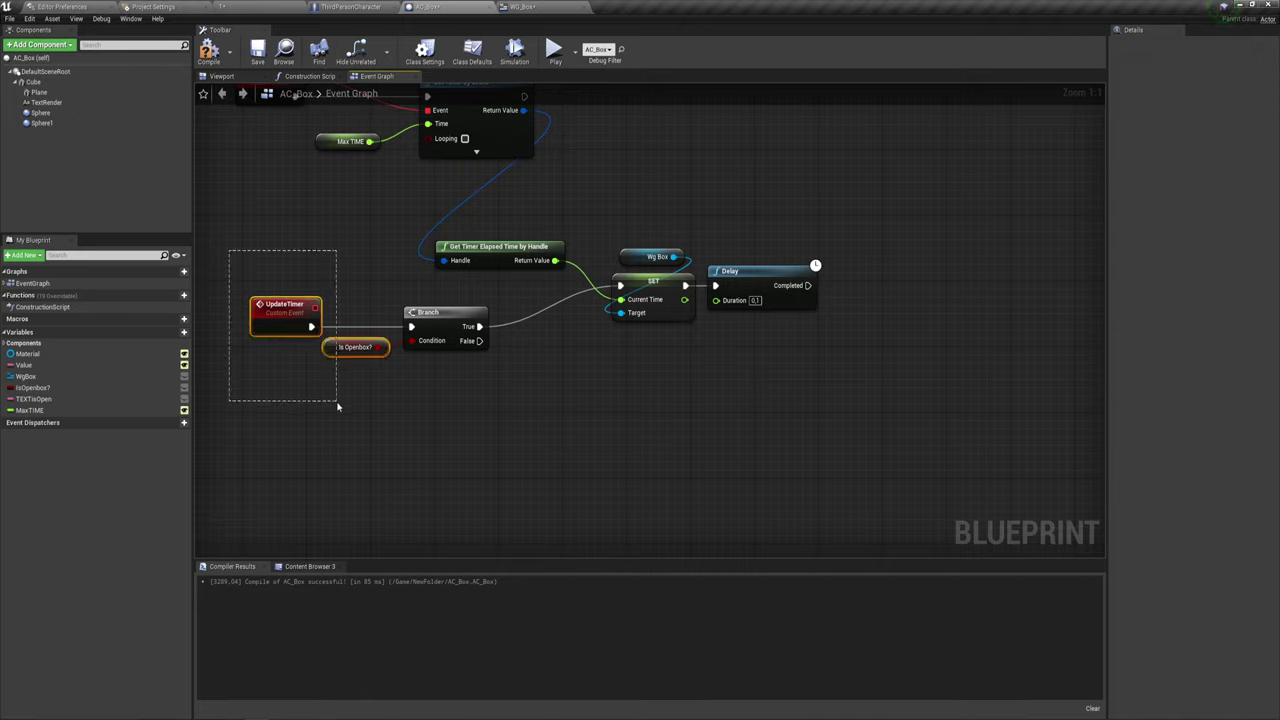
Call Update Timer on self from the Delay's Completed output to loop the event.
{"action": "left_click_drag", "start_coordinate": [229, 254], "coordinate": [338, 403]}
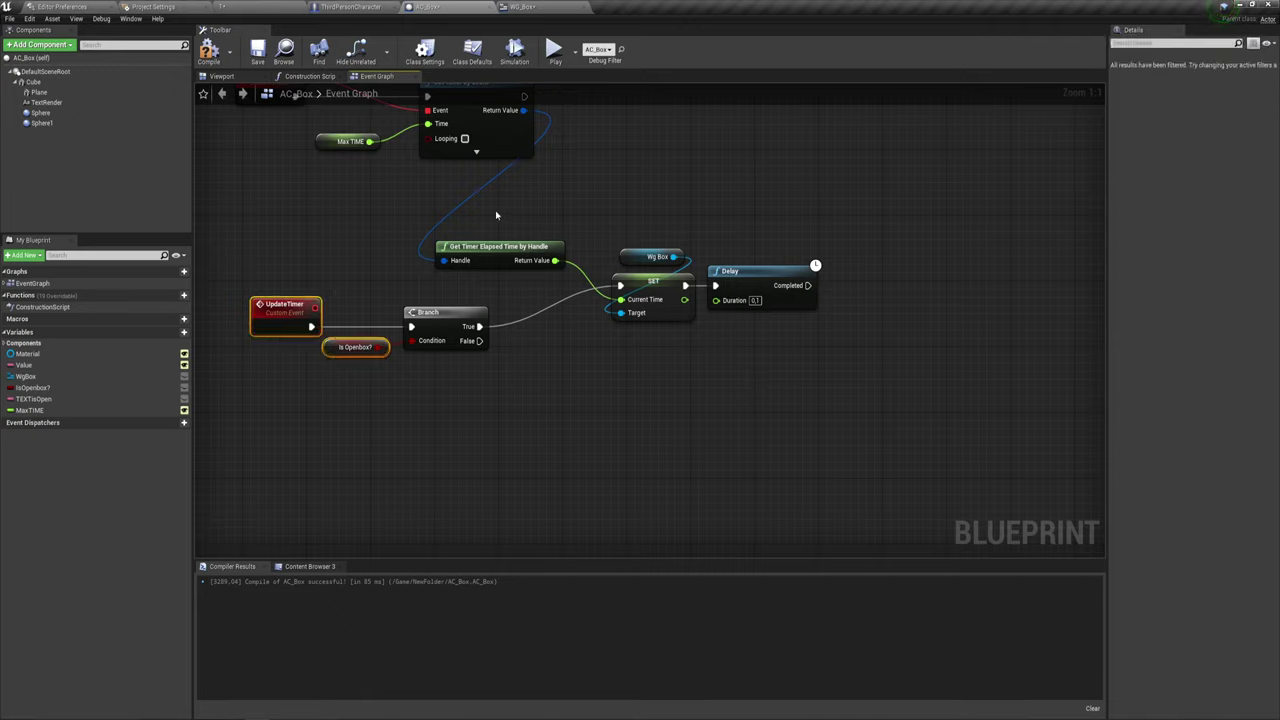
{"action": "left_click_drag", "start_coordinate": [495, 210], "coordinate": [560, 300]}
{"action": "right_click_drag", "start_coordinate": [589, 361], "coordinate": [569, 369]}
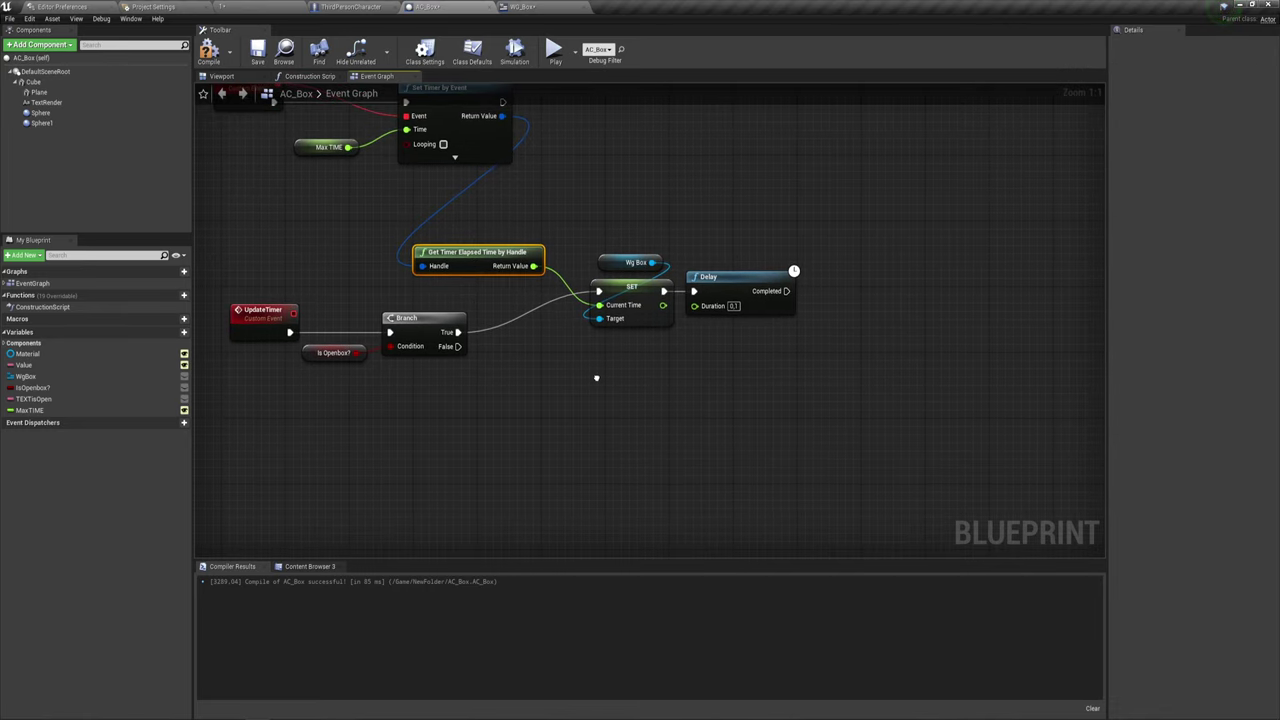
{"action": "left_click_drag", "start_coordinate": [788, 293], "coordinate": [833, 297]}
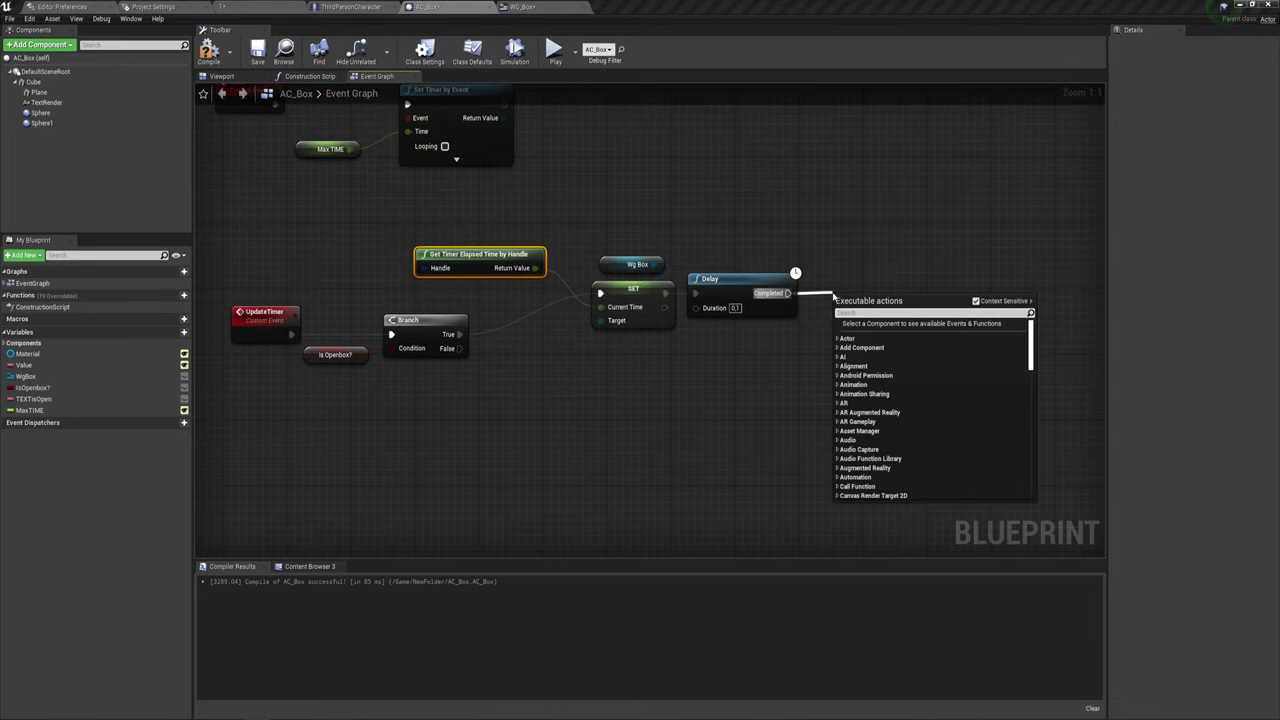
{"action": "type", "text": "tri"}
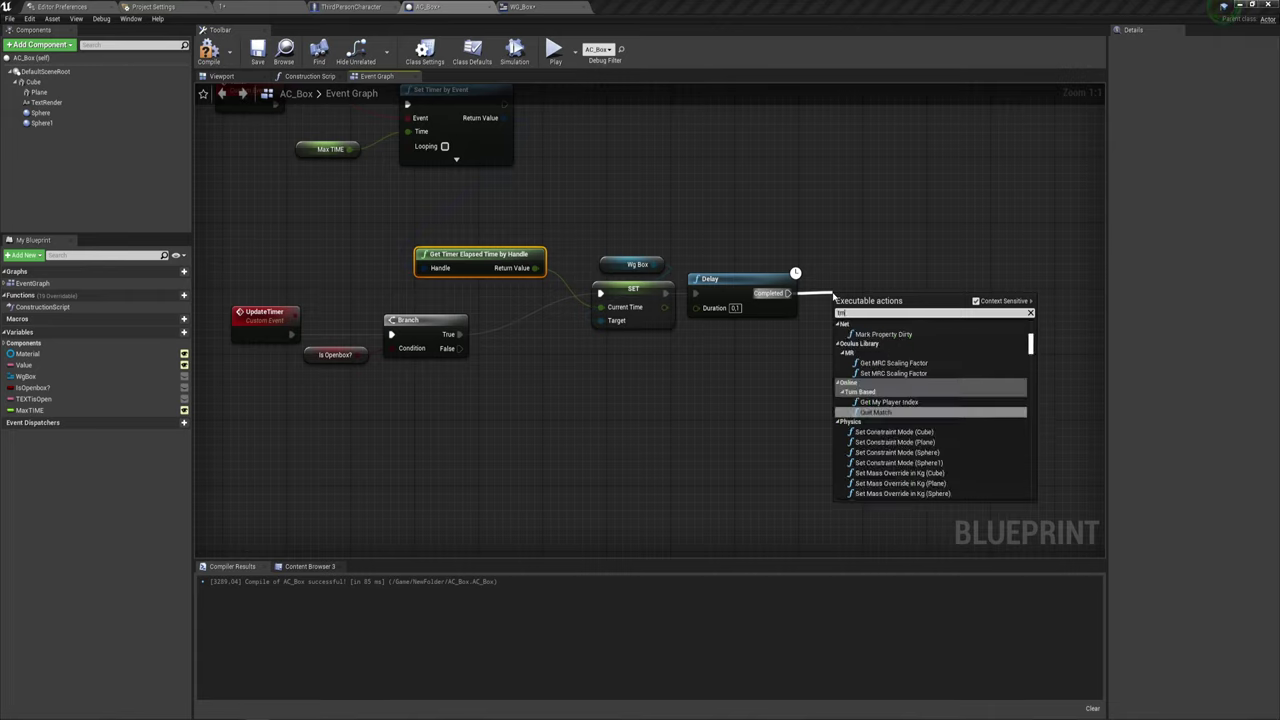
{"action": "key", "text": "BackSpace"}
{"action": "type", "text": "imer"}
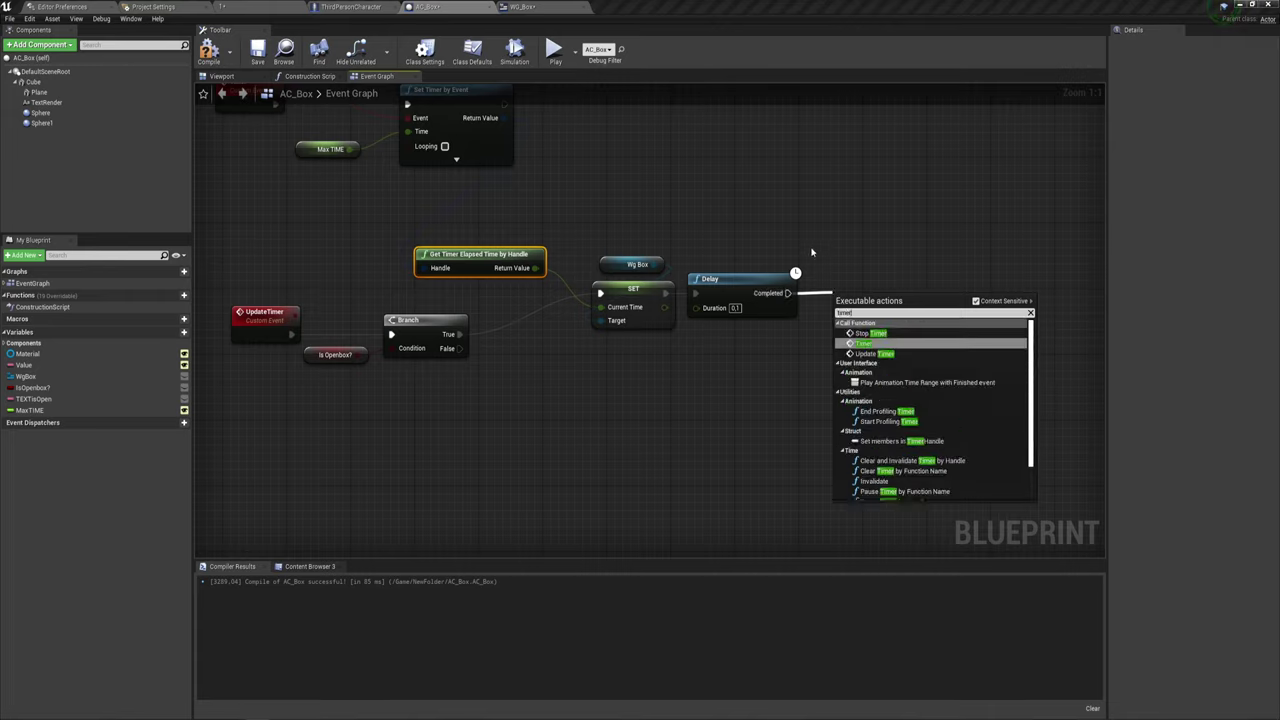
{"action": "left_click", "coordinate": [872, 353]}
{"action": "right_click", "coordinate": [870, 333]}
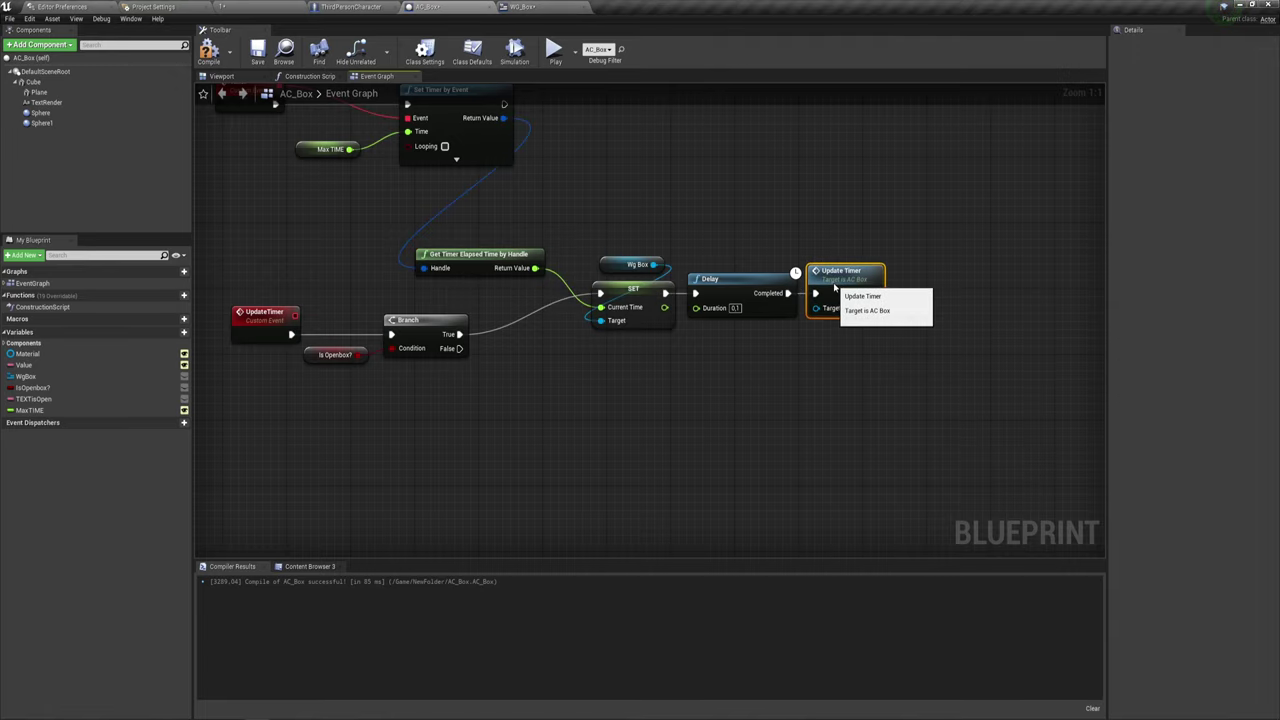
{"action": "mouse_move", "coordinate": [639, 406]}
{"action": "right_mouse_down"}
{"action": "mouse_move", "coordinate": [741, 386]}
{"action": "mouse_move", "coordinate": [758, 355]}
{"action": "mouse_move", "coordinate": [729, 318]}
{"action": "right_mouse_up"}
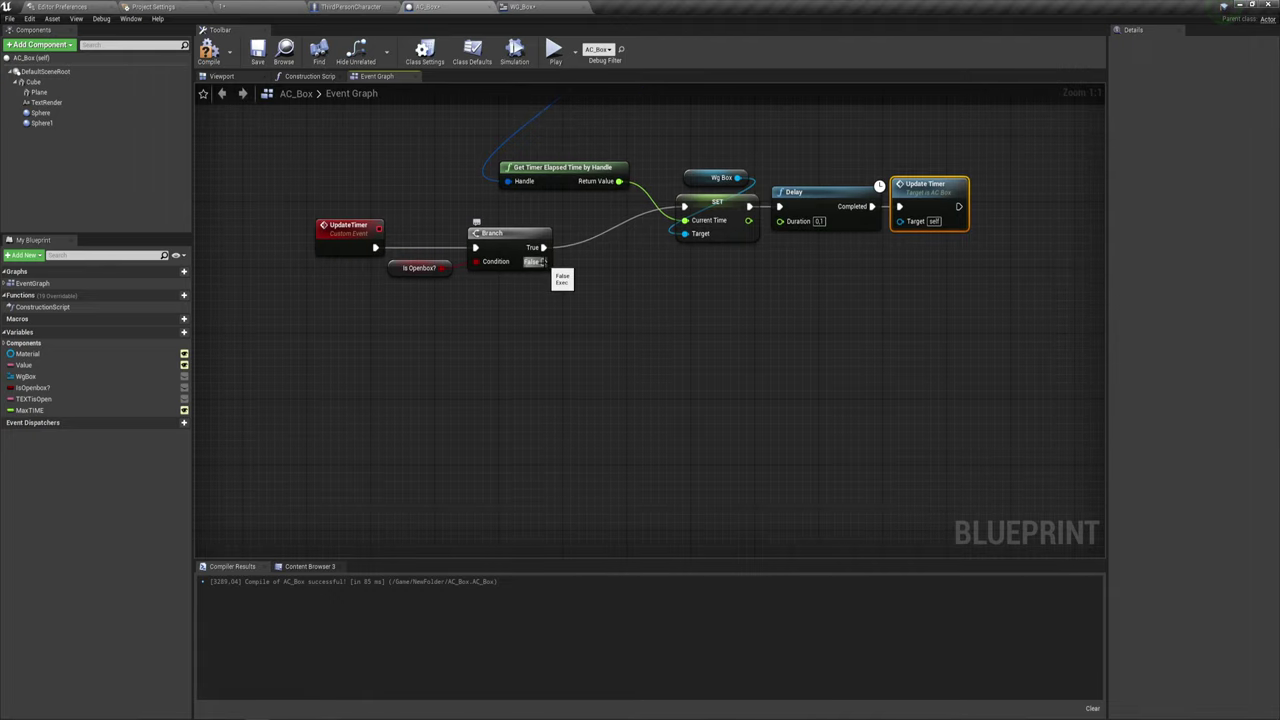
Add a Stop Timer call on the Branch's False output.
{"action": "mouse_move", "coordinate": [554, 274]}
{"action": "right_mouse_down"}
{"action": "mouse_move", "coordinate": [620, 420]}
{"action": "mouse_move", "coordinate": [600, 500]}
{"action": "right_mouse_up"}
{"action": "left_click_drag", "start_coordinate": [456, 166], "coordinate": [320, 118]}
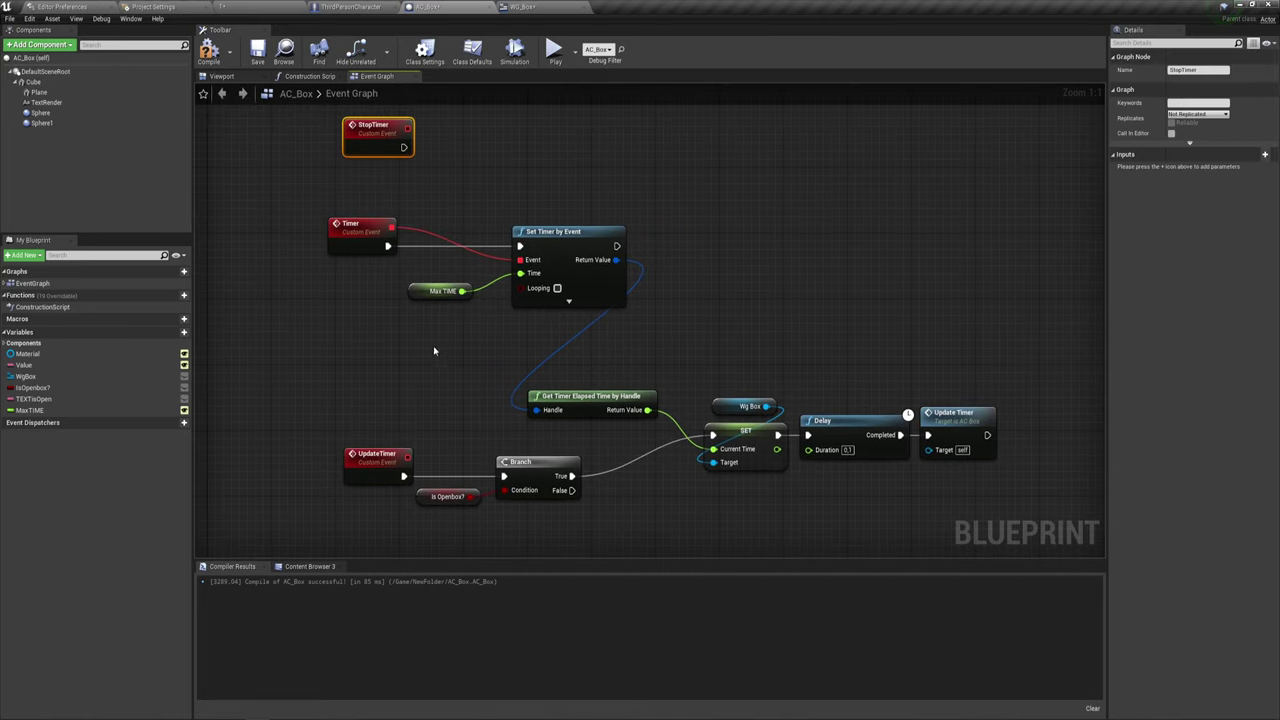
{"action": "mouse_move", "coordinate": [434, 351]}
{"action": "right_mouse_down"}
{"action": "mouse_move", "coordinate": [466, 337]}
{"action": "mouse_move", "coordinate": [524, 378]}
{"action": "right_mouse_up"}
{"action": "left_click_drag", "start_coordinate": [359, 357], "coordinate": [443, 318]}
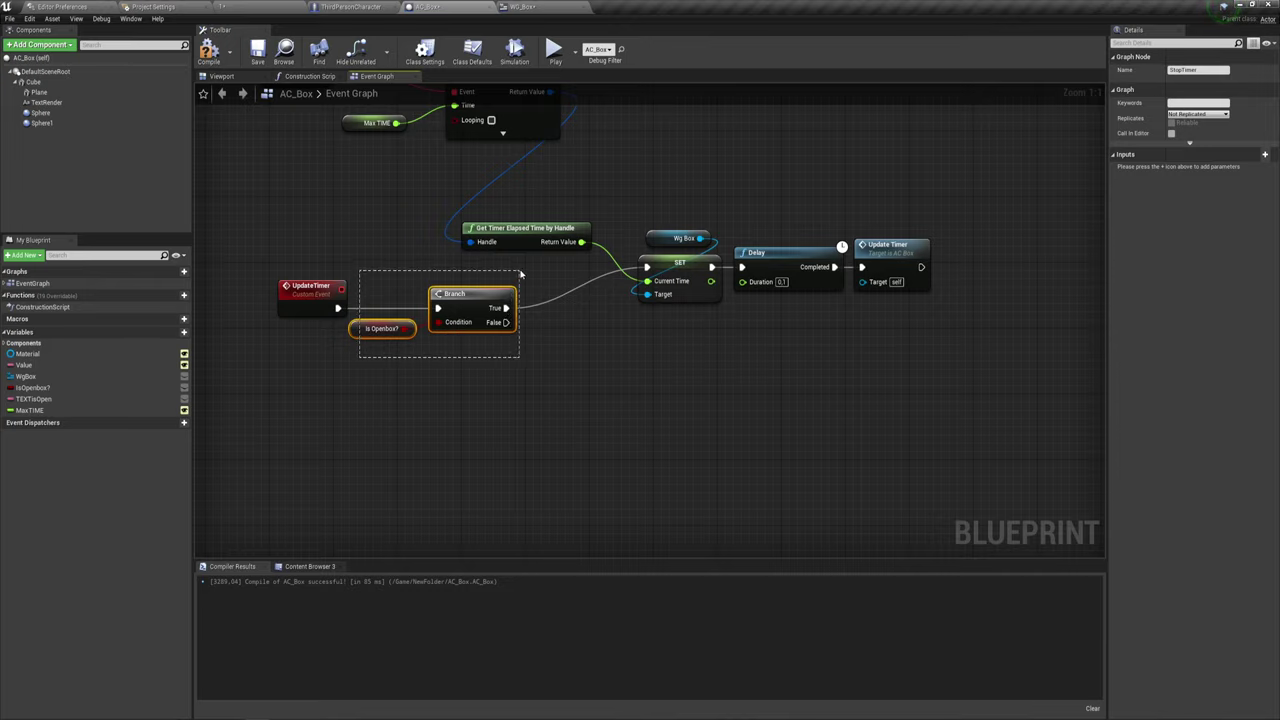
{"action": "left_click_drag", "start_coordinate": [492, 296], "coordinate": [505, 280]}
{"action": "mouse_move", "coordinate": [509, 380]}
{"action": "left_mouse_down"}
{"action": "mouse_move", "coordinate": [467, 289]}
{"action": "mouse_move", "coordinate": [587, 383]}
{"action": "left_mouse_up"}
{"action": "type", "text": "stop"}
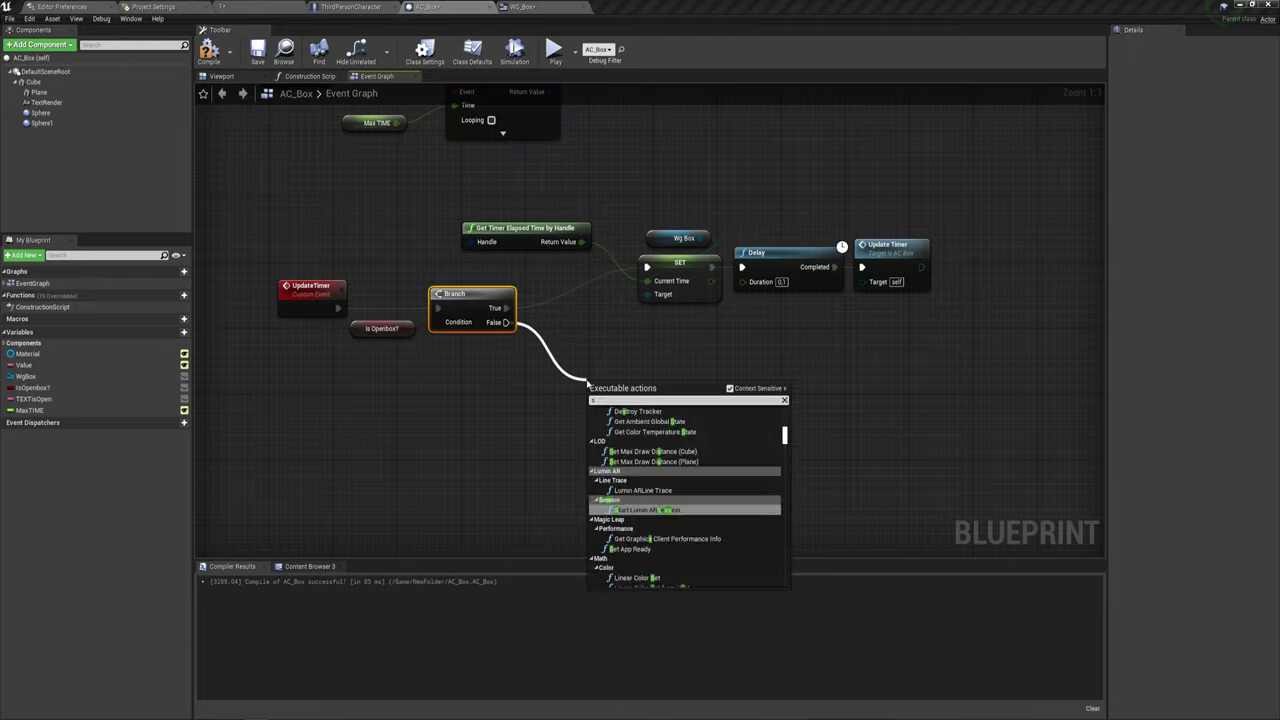
{"action": "key", "text": "Return"}
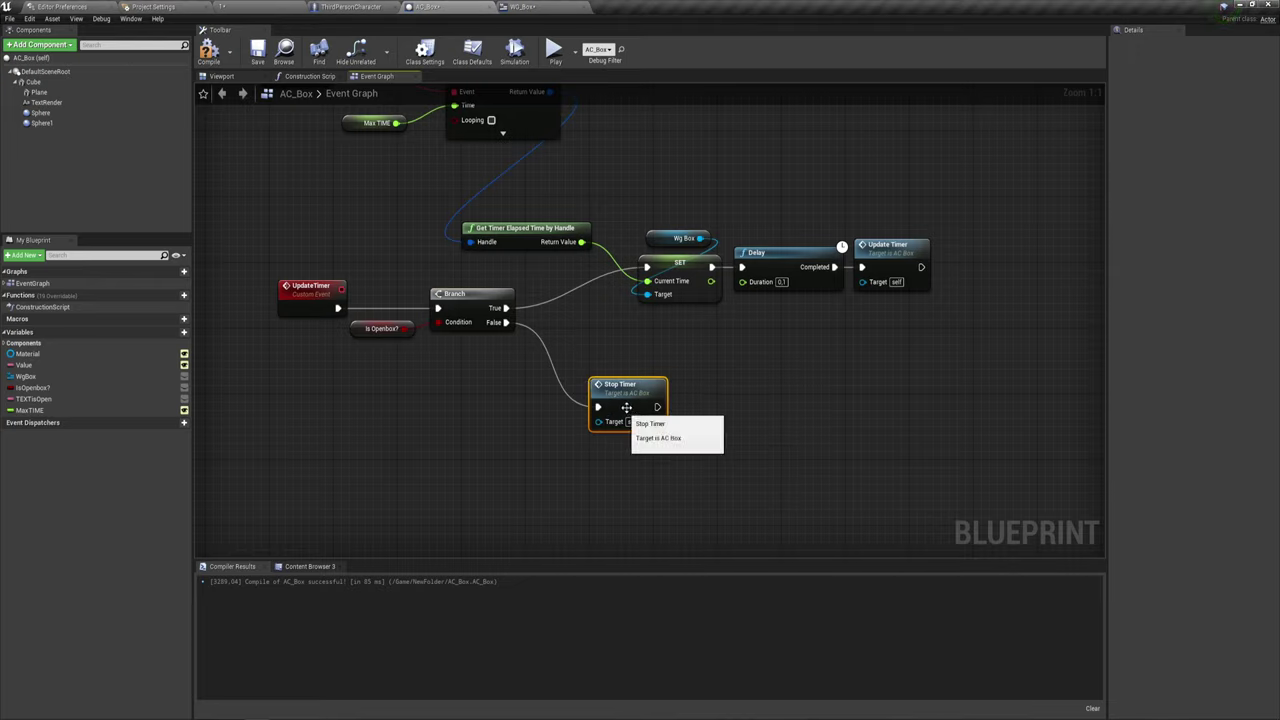
{"action": "mouse_move", "coordinate": [617, 389]}
{"action": "left_mouse_down"}
{"action": "mouse_move", "coordinate": [625, 381]}
{"action": "mouse_move", "coordinate": [578, 381]}
{"action": "left_mouse_up"}
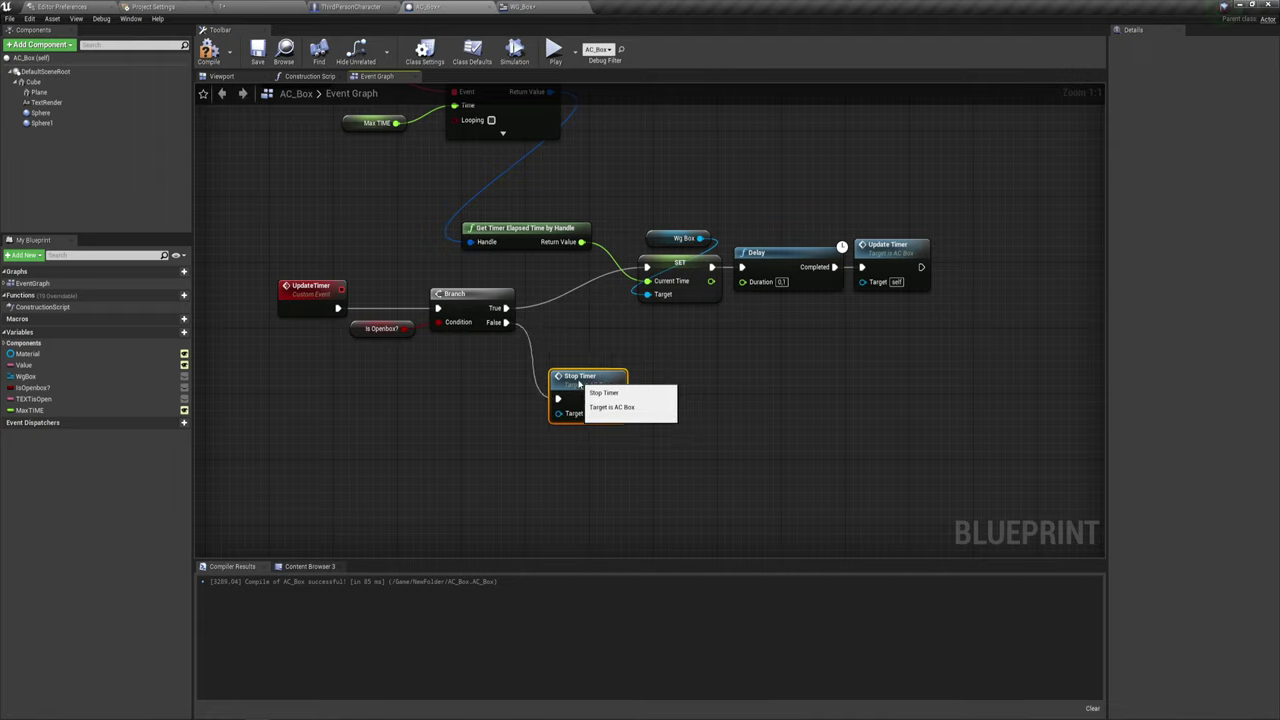
Duplicate SET Current Time beside Stop Timer and move the Wg Box getter down above it.
{"action": "left_click", "coordinate": [658, 262]}
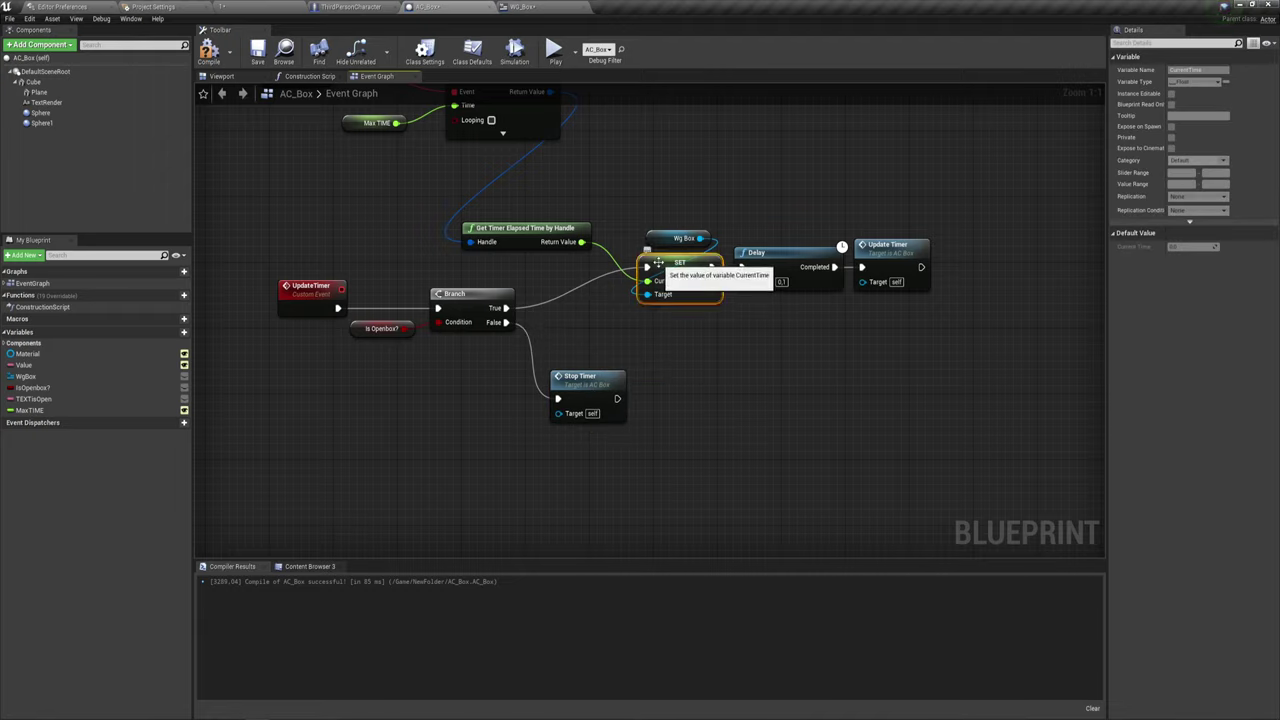
{"action": "key", "text": "ctrl+w"}
{"action": "mouse_move", "coordinate": [682, 328]}
{"action": "left_mouse_down"}
{"action": "mouse_move", "coordinate": [680, 390]}
{"action": "mouse_move", "coordinate": [655, 390]}
{"action": "left_mouse_up"}
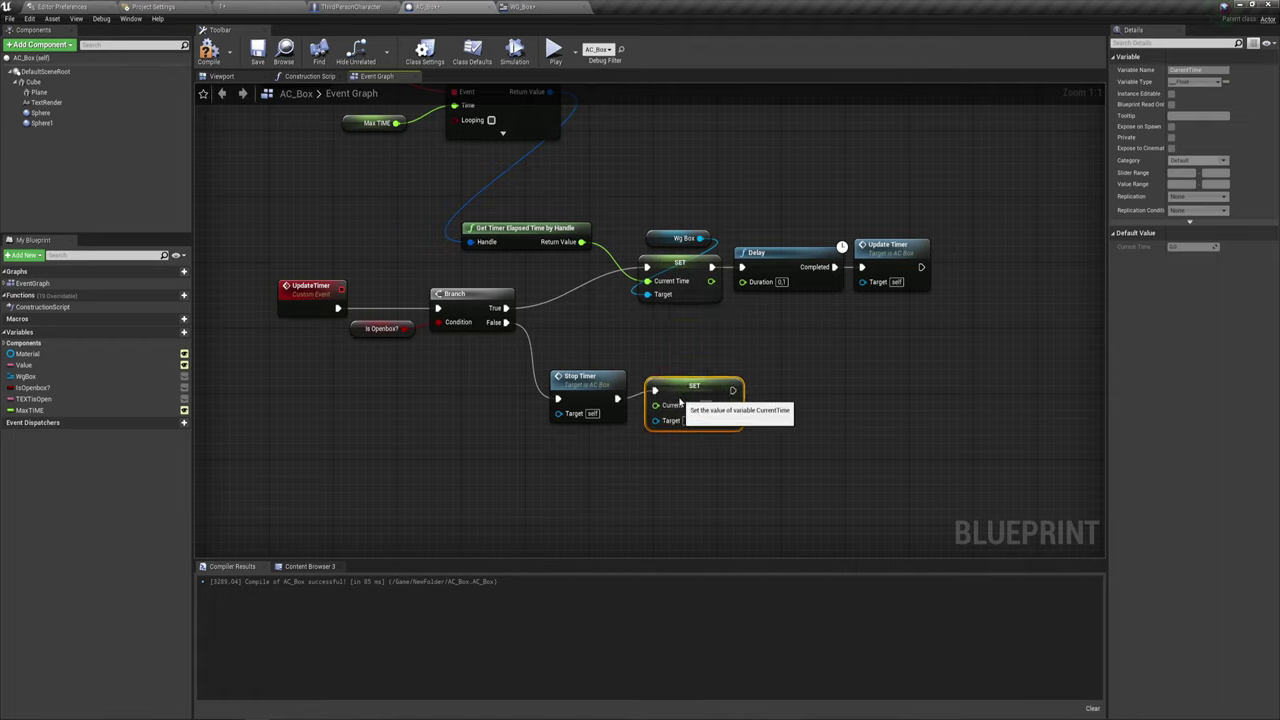
{"action": "mouse_move", "coordinate": [662, 240]}
{"action": "left_mouse_down"}
{"action": "mouse_move", "coordinate": [565, 345]}
{"action": "mouse_move", "coordinate": [656, 428]}
{"action": "left_mouse_up"}
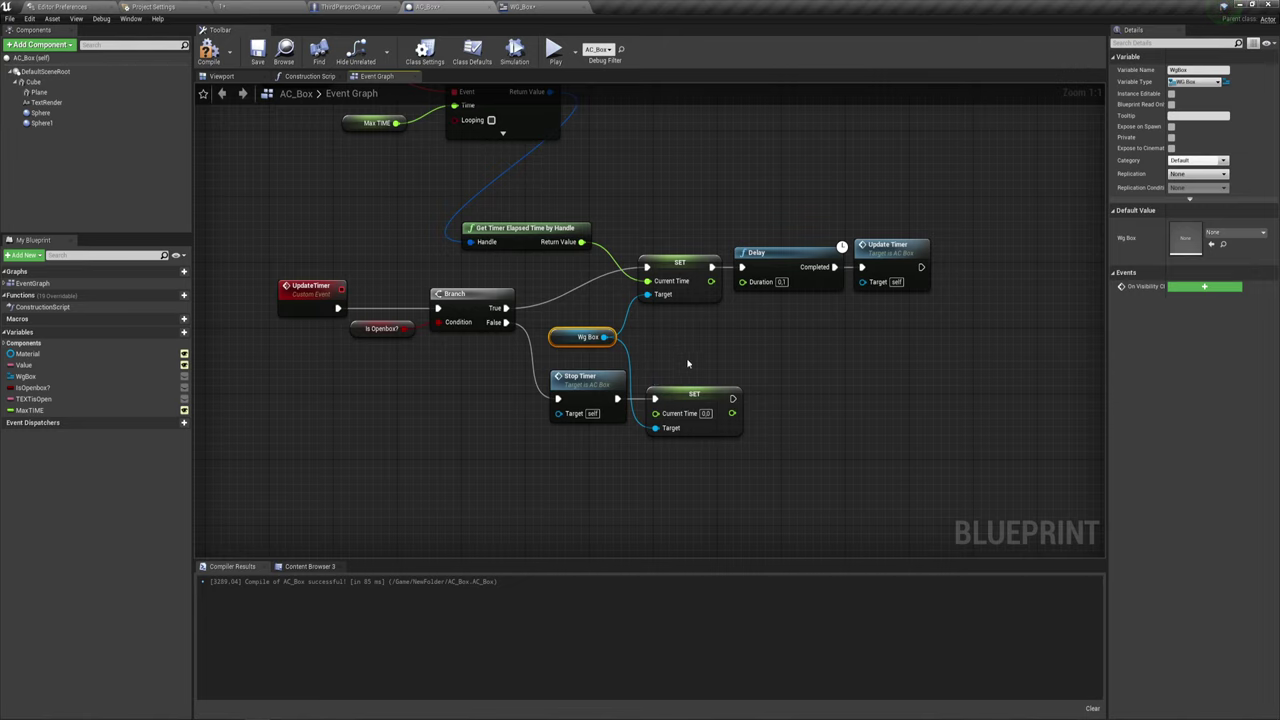
{"action": "right_click_drag", "start_coordinate": [687, 363], "coordinate": [701, 395]}
{"action": "right_click_drag", "start_coordinate": [566, 216], "coordinate": [572, 304]}
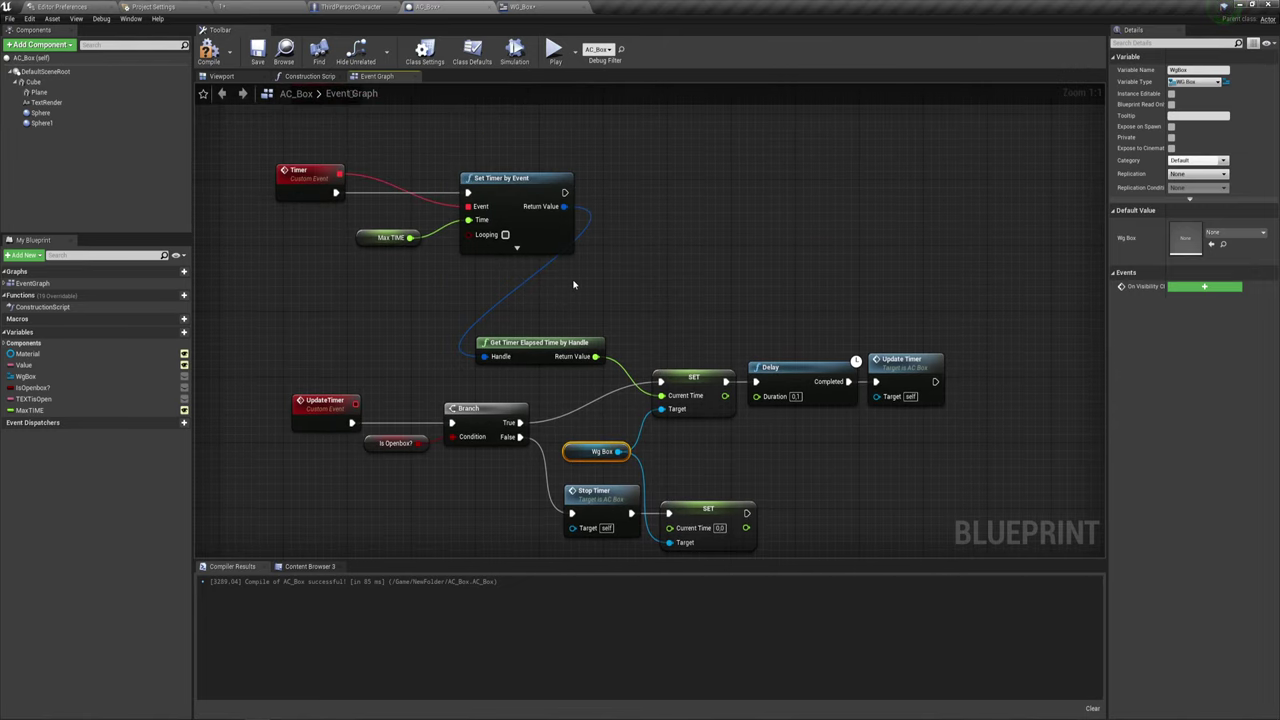
{"action": "mouse_move", "coordinate": [634, 200]}
{"action": "right_mouse_down"}
{"action": "mouse_move", "coordinate": [711, 389]}
{"action": "mouse_move", "coordinate": [602, 240]}
{"action": "right_mouse_up"}
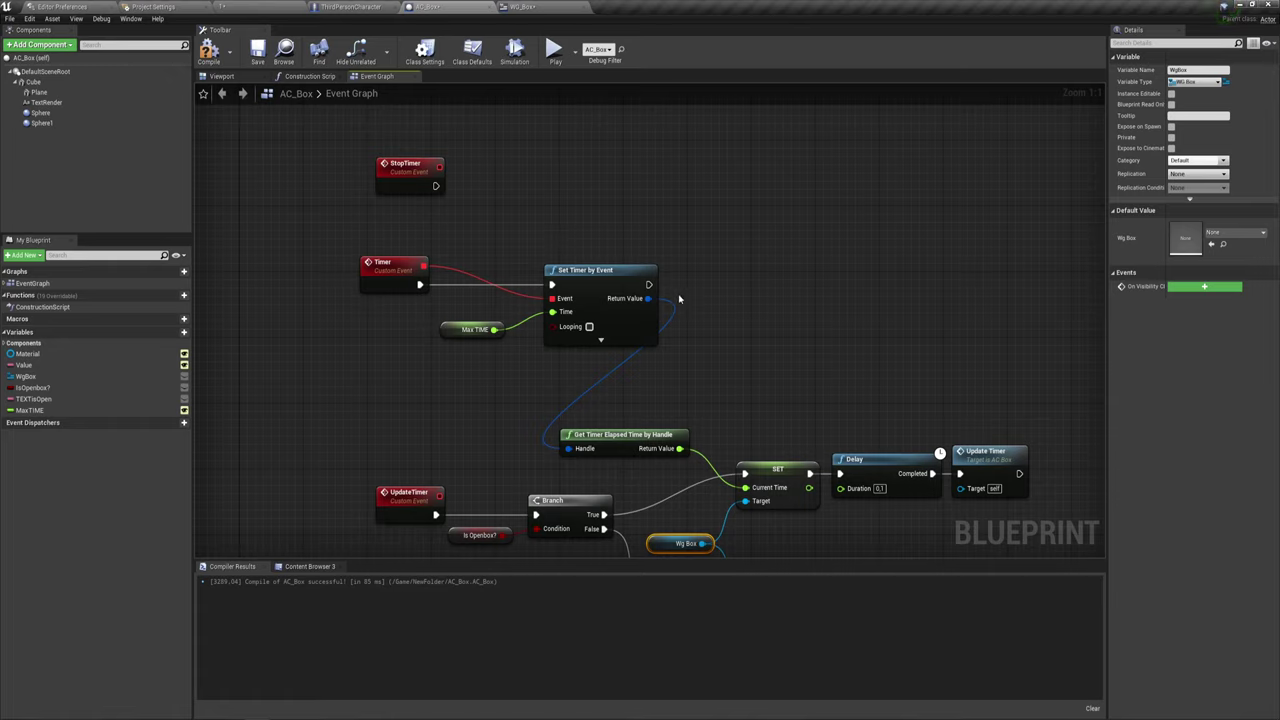
Add Pause Timer by Handle on Set Timer by Event's handle, executed by the StopTimer event.
{"action": "left_click_drag", "start_coordinate": [648, 298], "coordinate": [711, 196]}
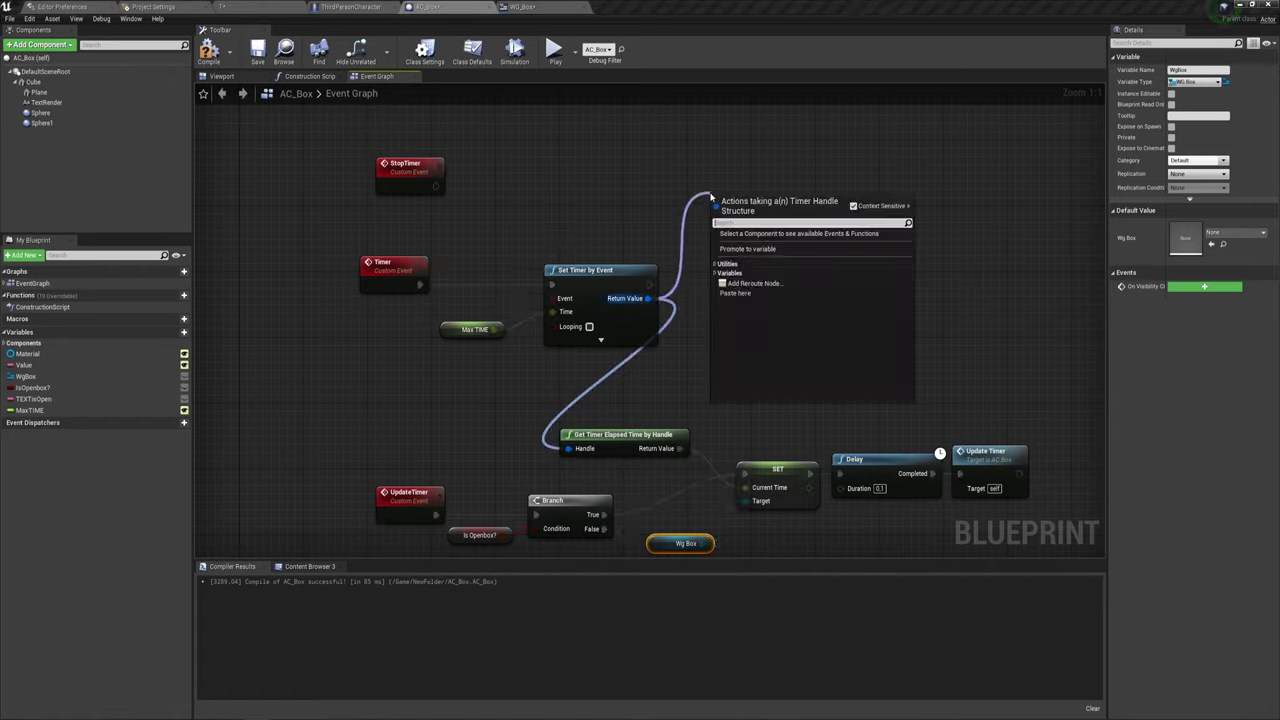
{"action": "type", "text": "pa"}
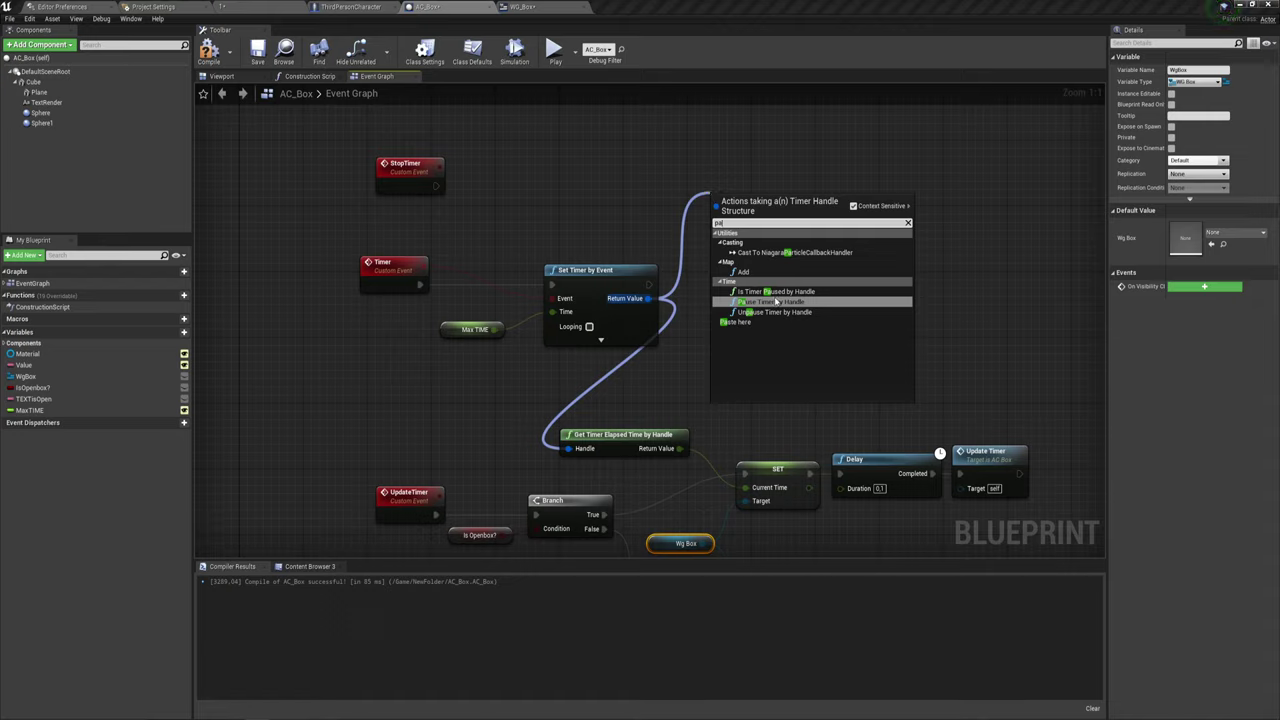
{"action": "left_click", "coordinate": [774, 302]}
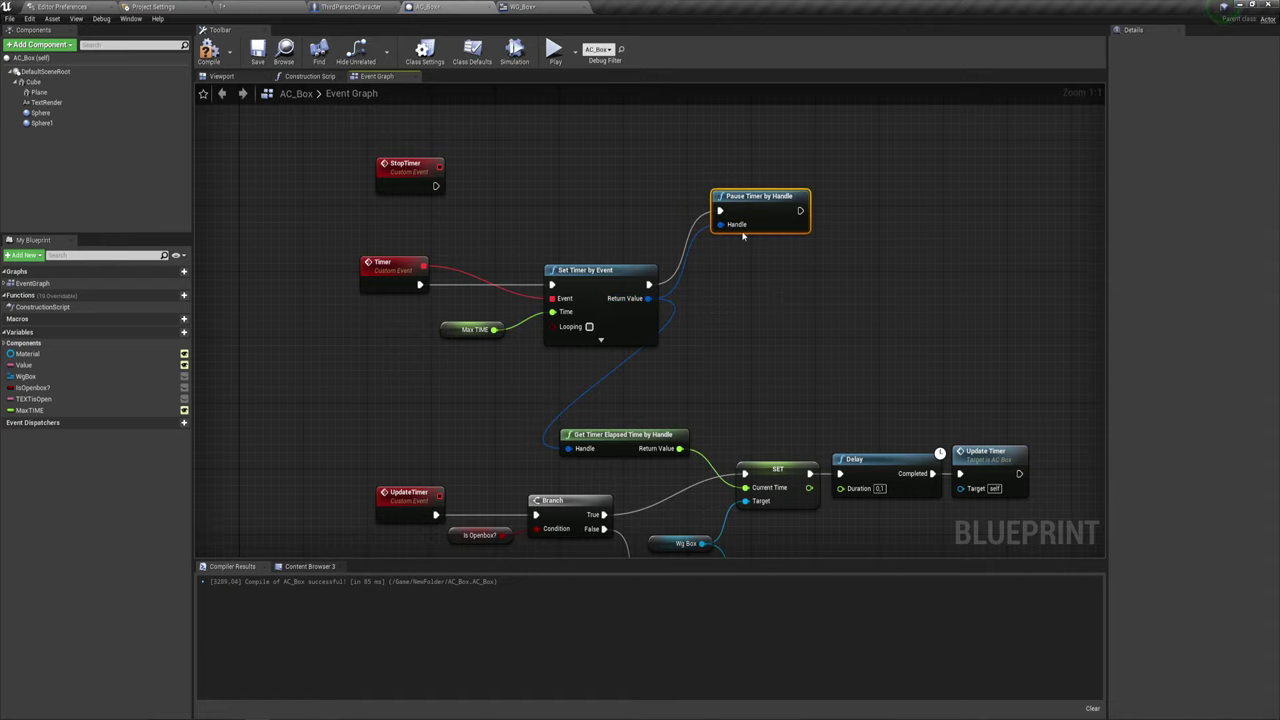
{"action": "mouse_move", "coordinate": [690, 234]}
{"action": "left_mouse_down"}
{"action": "mouse_move", "coordinate": [720, 210]}
{"action": "mouse_move", "coordinate": [682, 261]}
{"action": "left_mouse_up"}
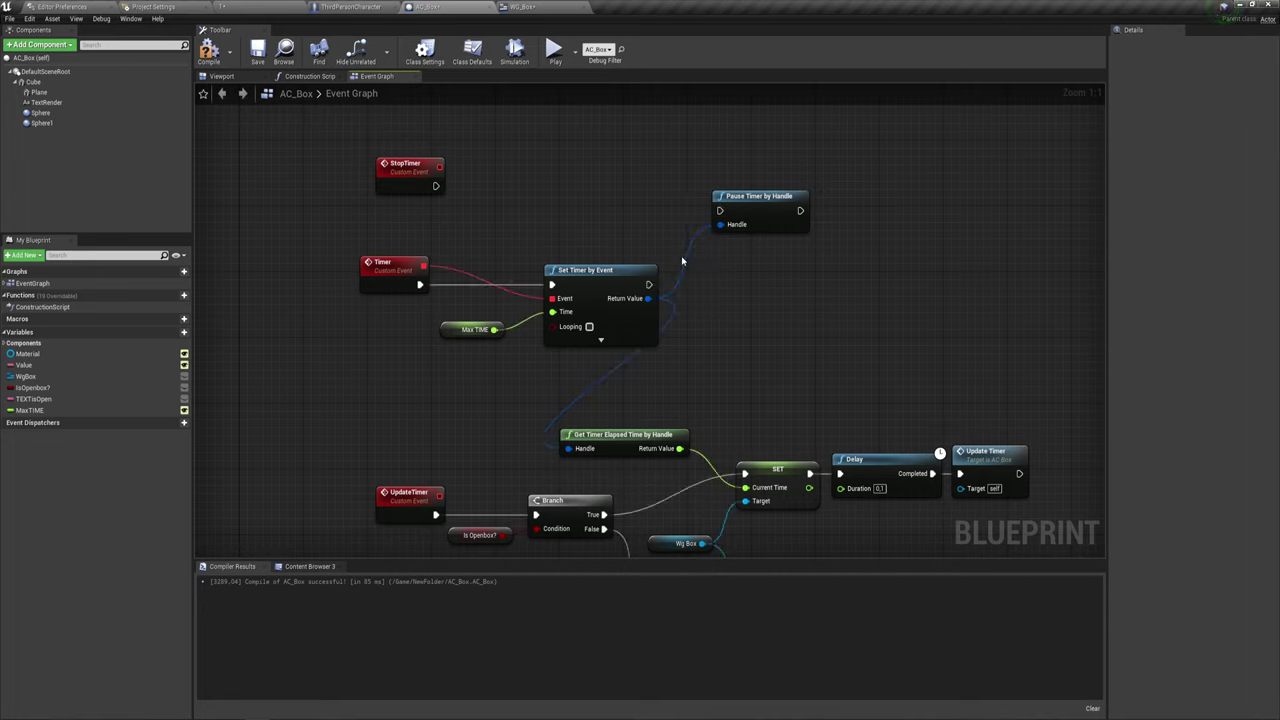
{"action": "left_click_drag", "start_coordinate": [720, 210], "coordinate": [395, 182]}
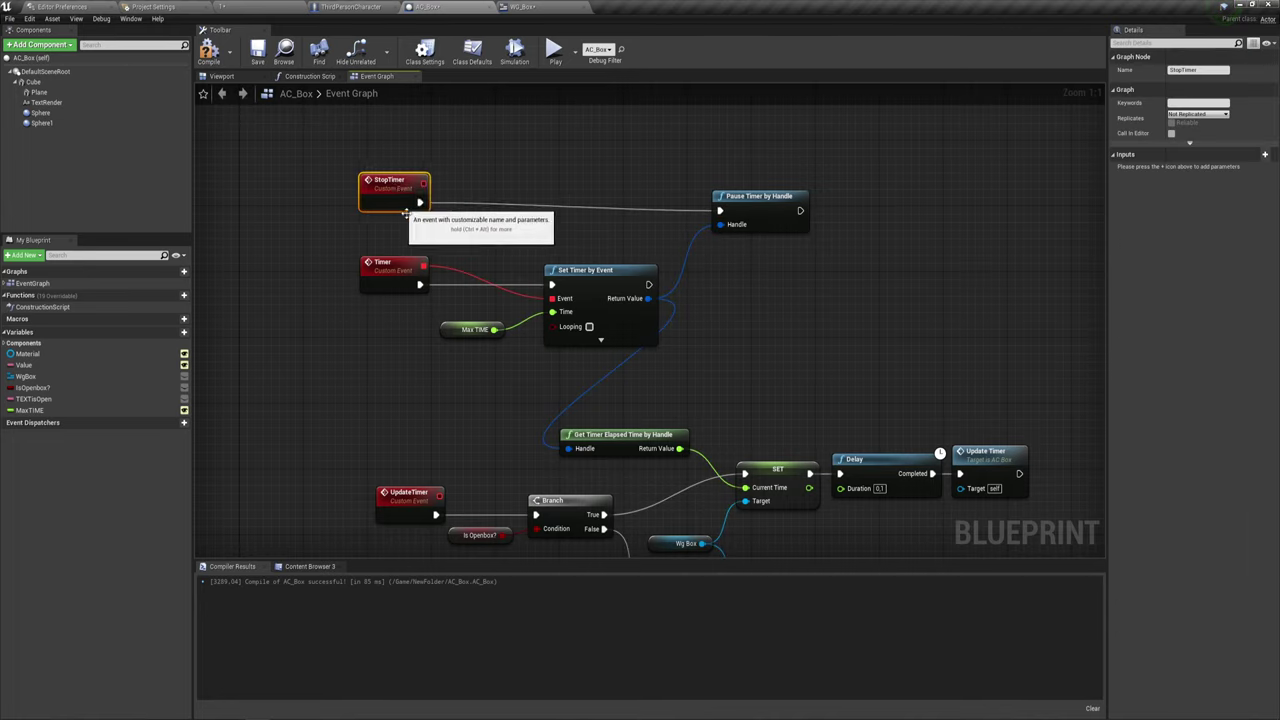
{"action": "left_click", "coordinate": [763, 202]}
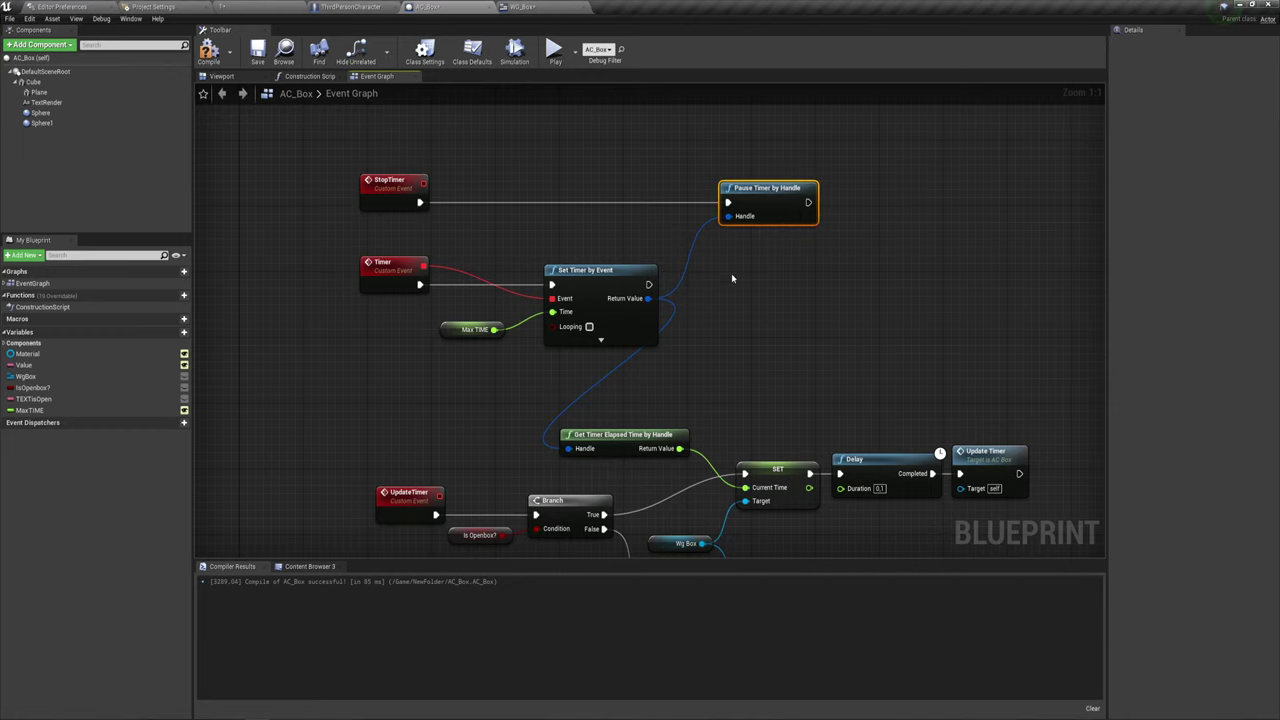
{"action": "scroll", "coordinate": [731, 273], "scroll_direction": "down", "scroll_amount": 1}
{"action": "mouse_move", "coordinate": [762, 320]}
{"action": "right_mouse_down"}
{"action": "mouse_move", "coordinate": [727, 205]}
{"action": "mouse_move", "coordinate": [686, 211]}
{"action": "mouse_move", "coordinate": [660, 249]}
{"action": "right_mouse_up"}
{"action": "scroll", "coordinate": [685, 217], "scroll_direction": "down", "scroll_amount": 1}
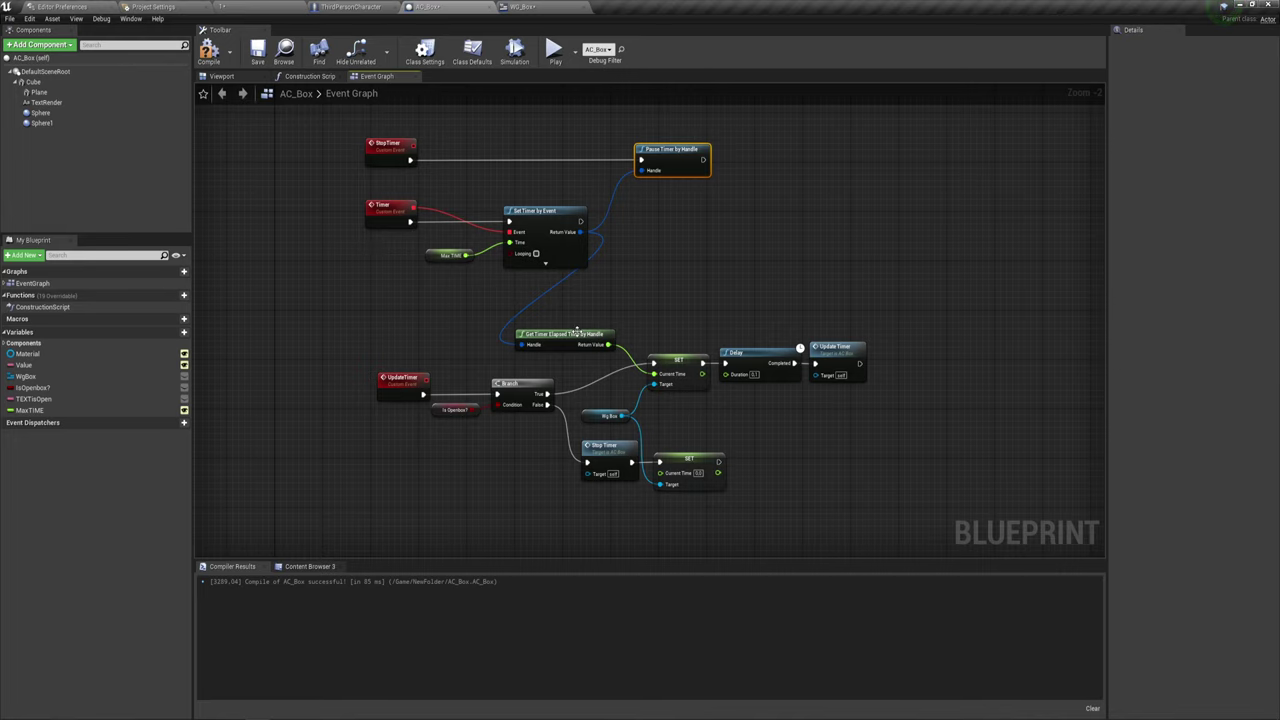
{"action": "right_click_drag", "start_coordinate": [778, 424], "coordinate": [665, 325]}
{"action": "mouse_move", "coordinate": [576, 240]}
{"action": "left_mouse_down"}
{"action": "mouse_move", "coordinate": [623, 313]}
{"action": "mouse_move", "coordinate": [818, 270]}
{"action": "left_mouse_up"}
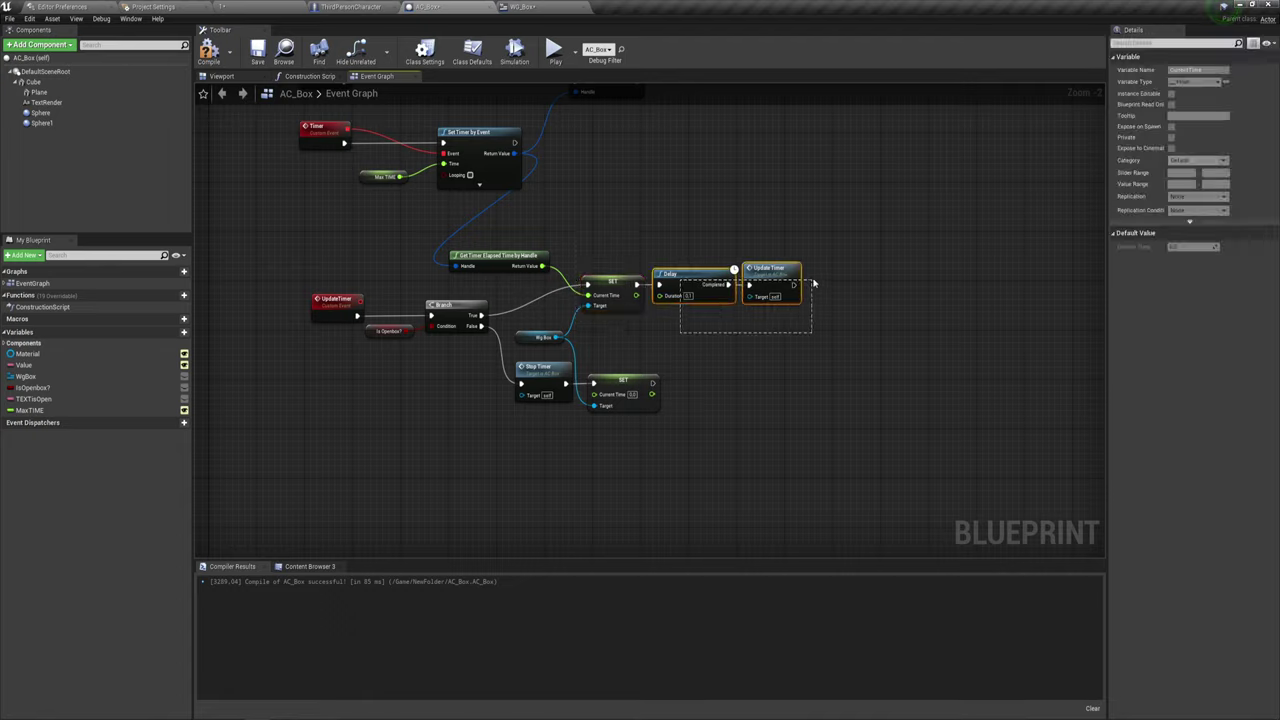
{"action": "left_click_drag", "start_coordinate": [678, 212], "coordinate": [830, 347]}
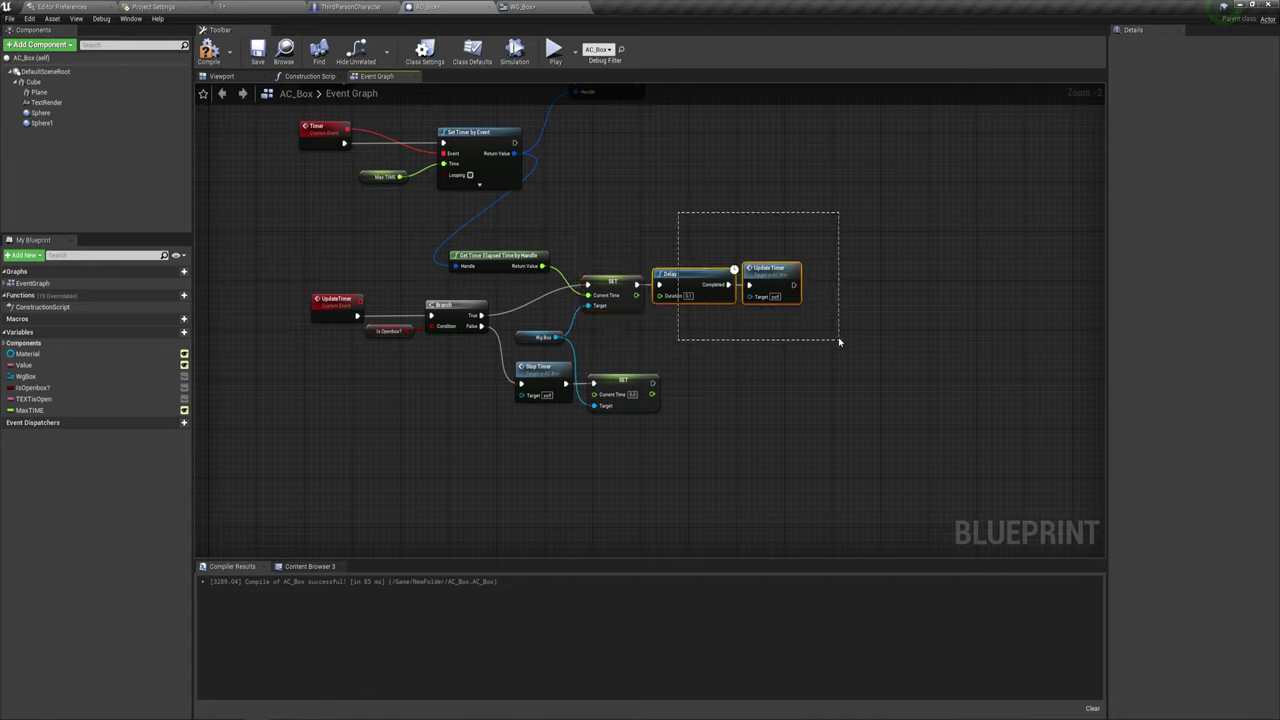
{"action": "mouse_move", "coordinate": [291, 246]}
{"action": "left_mouse_down"}
{"action": "mouse_move", "coordinate": [760, 429]}
{"action": "mouse_move", "coordinate": [816, 430]}
{"action": "left_mouse_up"}
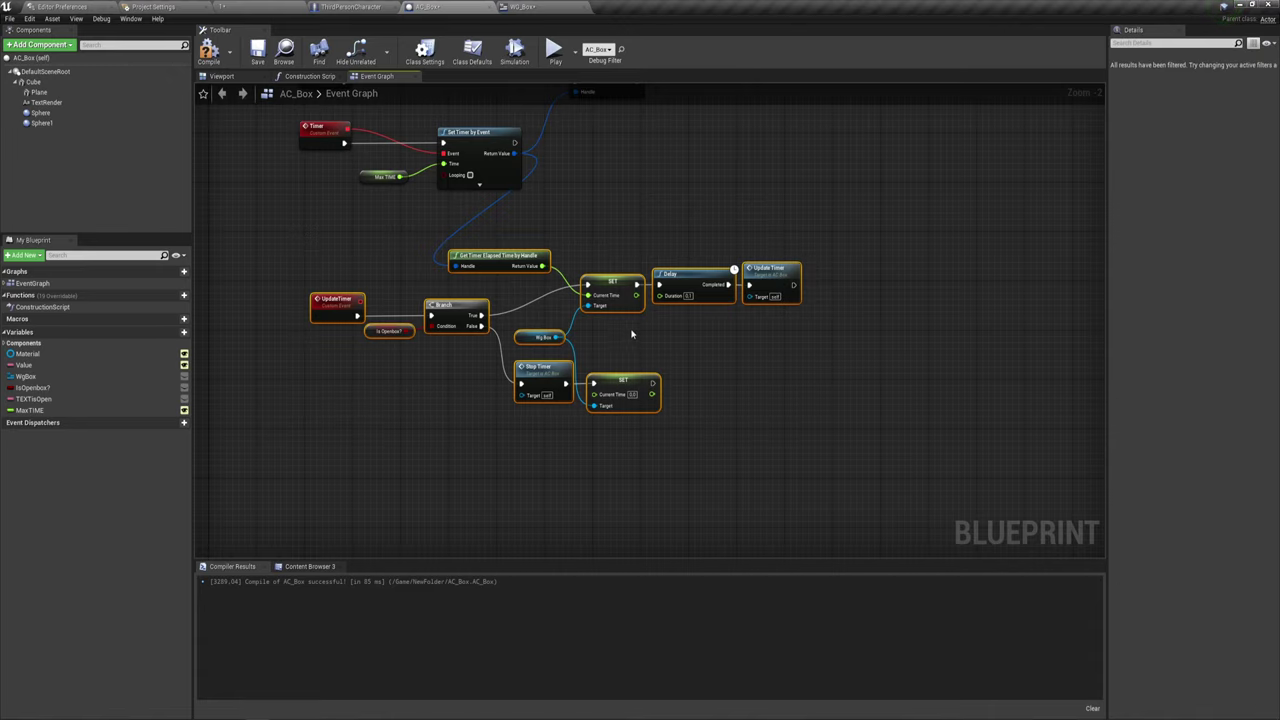
{"action": "mouse_move", "coordinate": [668, 349]}
{"action": "right_mouse_down"}
{"action": "mouse_move", "coordinate": [730, 405]}
{"action": "mouse_move", "coordinate": [739, 511]}
{"action": "right_mouse_up"}
{"action": "right_click_drag", "start_coordinate": [686, 350], "coordinate": [686, 369]}
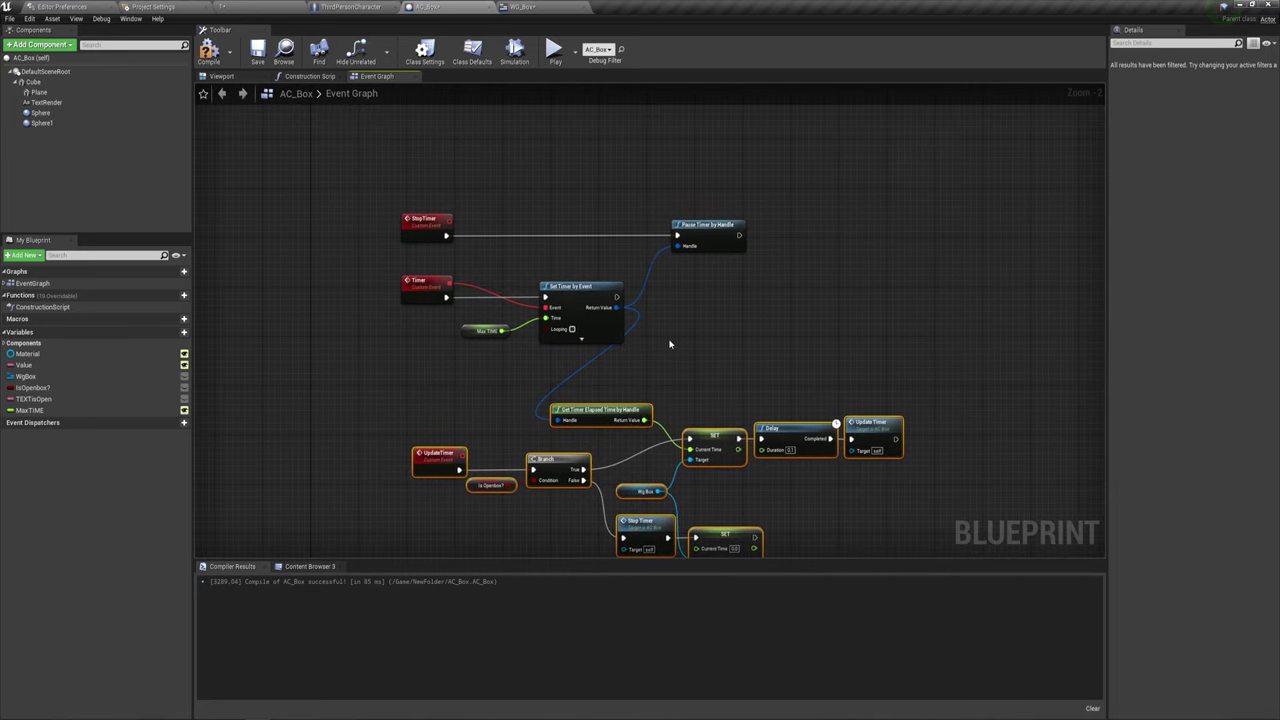
Pan and zoom back to the Gate, Sequence and Delay nodes beside the overlap event.
{"action": "right_click_drag", "start_coordinate": [574, 262], "coordinate": [604, 375]}
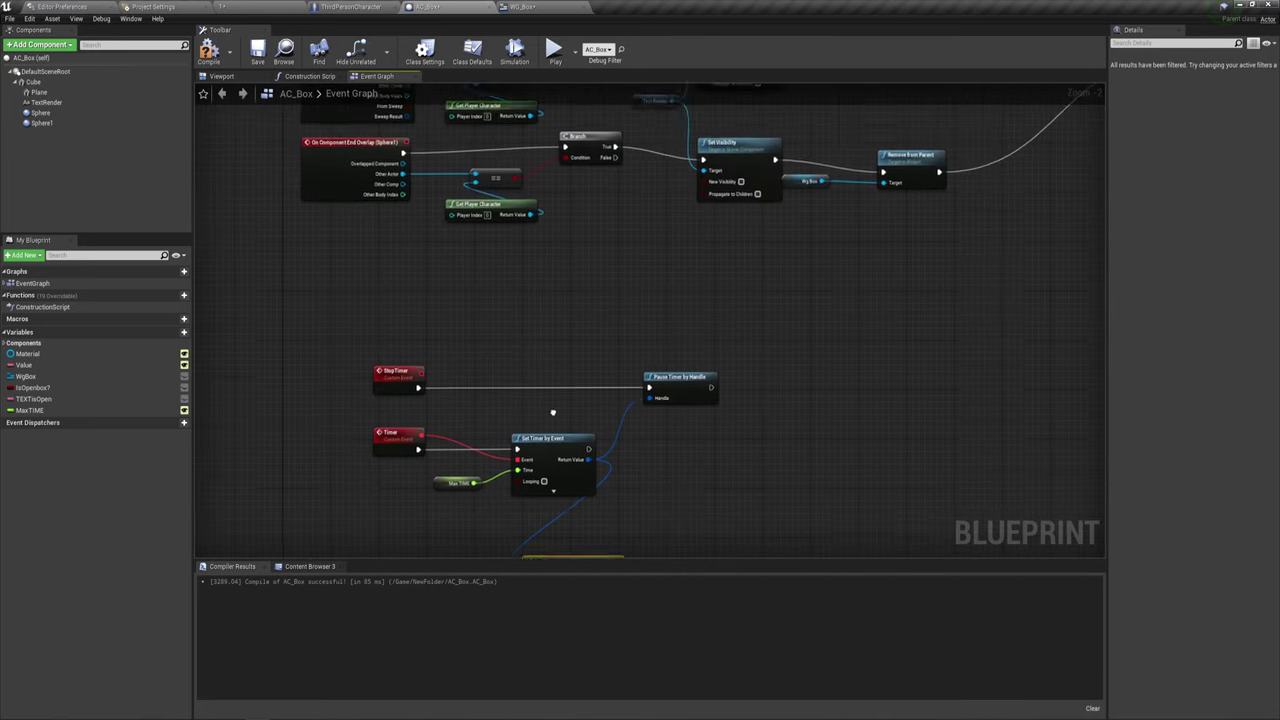
{"action": "scroll", "coordinate": [549, 457], "scroll_direction": "down", "scroll_amount": 2}
{"action": "scroll", "coordinate": [549, 440], "scroll_direction": "down", "scroll_amount": 2}
{"action": "scroll", "coordinate": [540, 330], "scroll_direction": "down", "scroll_amount": 1}
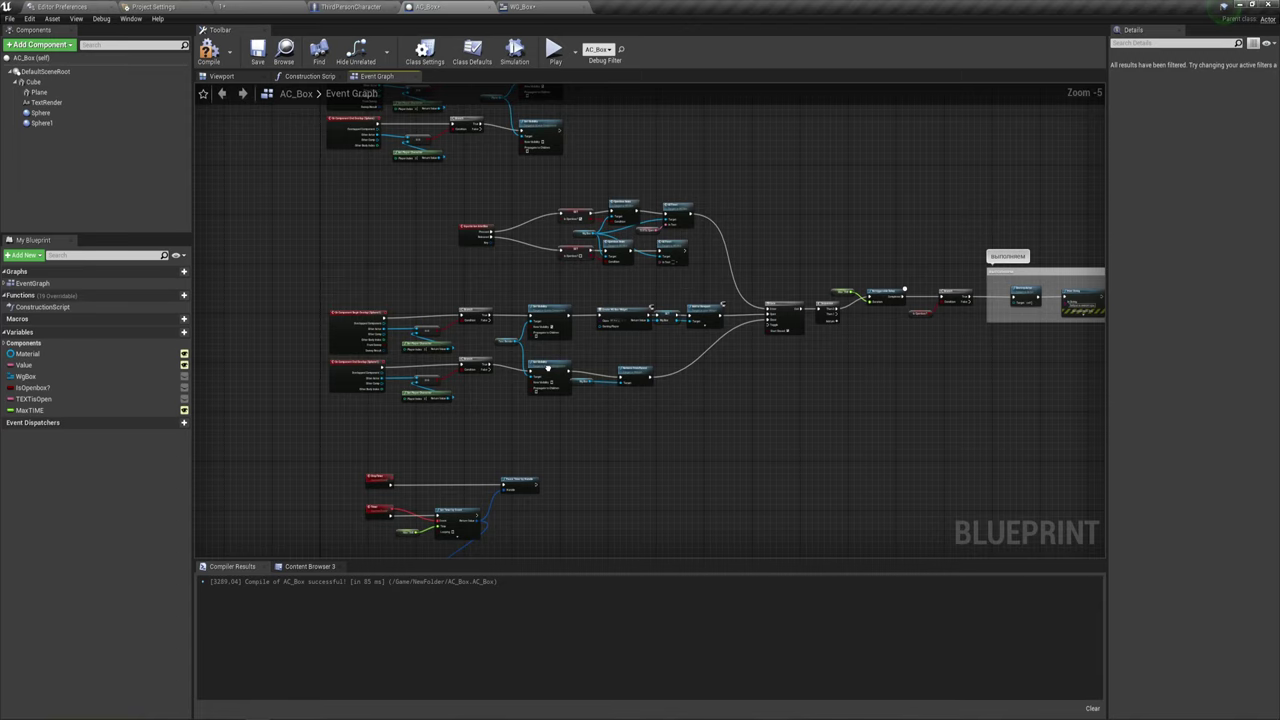
{"action": "mouse_move", "coordinate": [843, 330]}
{"action": "right_mouse_down"}
{"action": "mouse_move", "coordinate": [737, 354]}
{"action": "mouse_move", "coordinate": [651, 349]}
{"action": "right_mouse_up"}
{"action": "scroll", "coordinate": [849, 303], "scroll_direction": "up", "scroll_amount": 2}
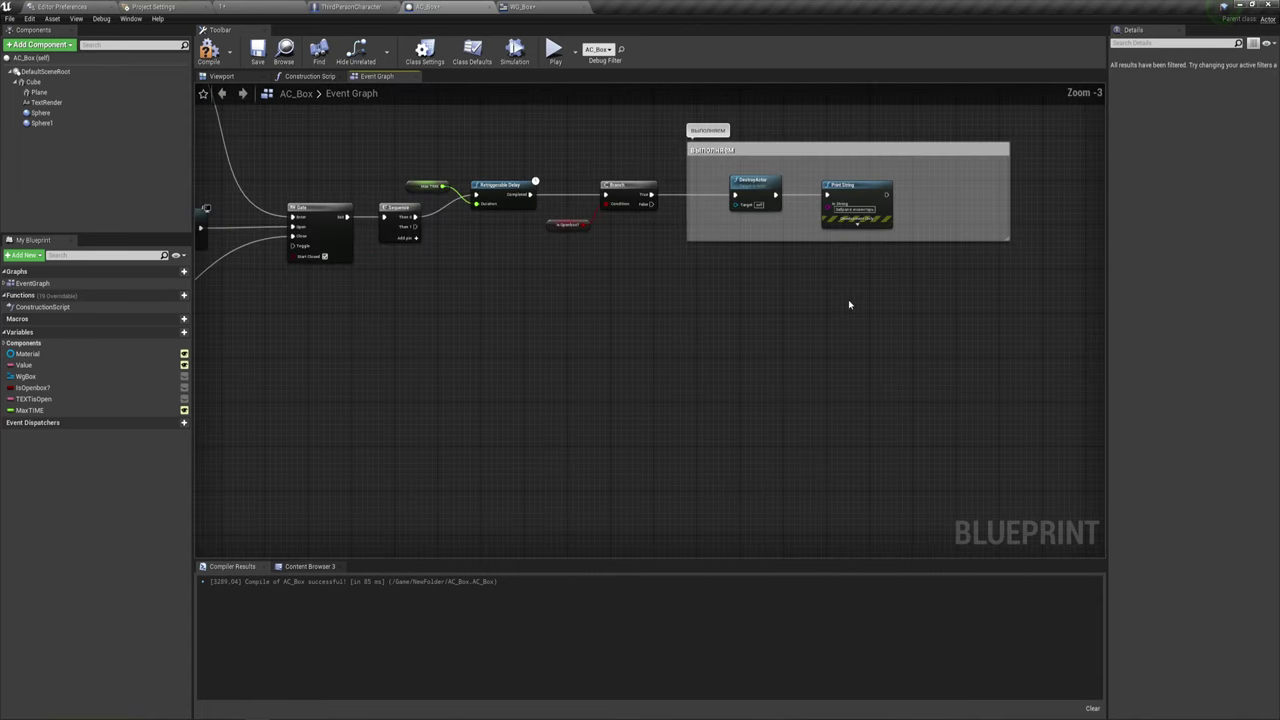
{"action": "scroll", "coordinate": [686, 303], "scroll_direction": "up", "scroll_amount": 1}
{"action": "scroll", "coordinate": [491, 317], "scroll_direction": "up", "scroll_amount": 2}
{"action": "right_click_drag", "start_coordinate": [491, 317], "coordinate": [636, 380]}
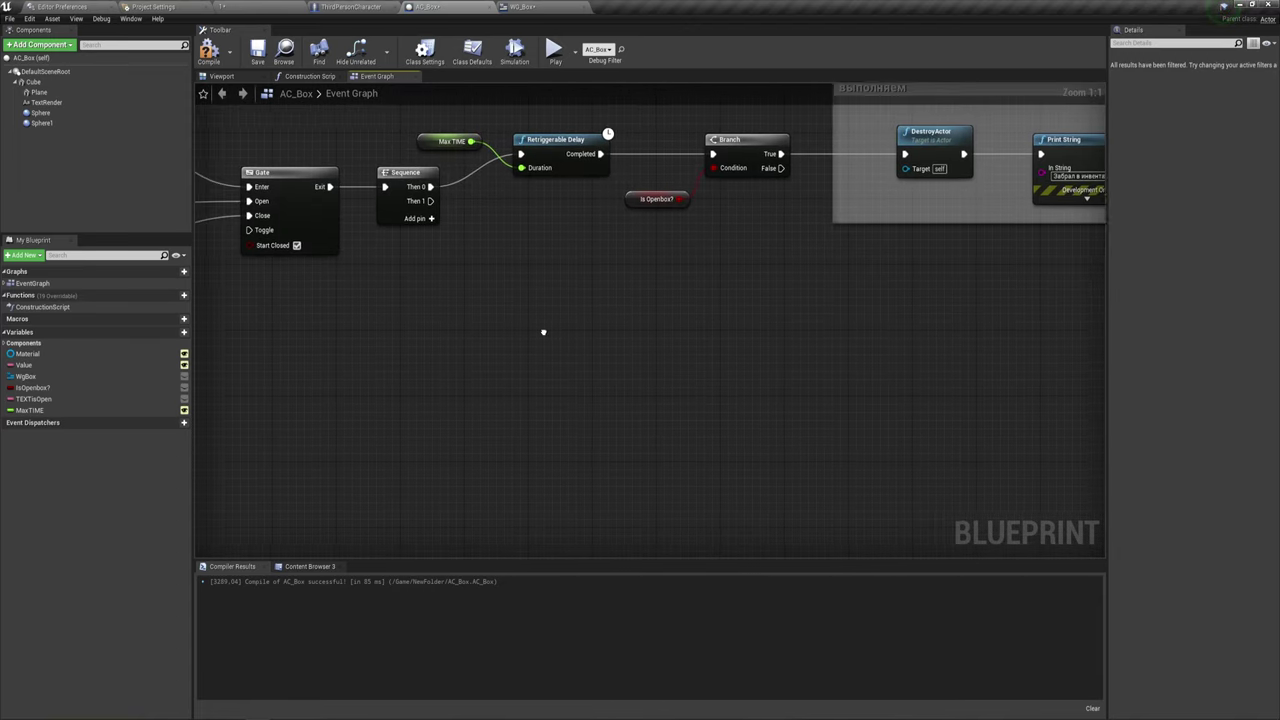
From Sequence's Then 1, call Timer and then Update Timer.
{"action": "left_click_drag", "start_coordinate": [521, 244], "coordinate": [624, 391]}
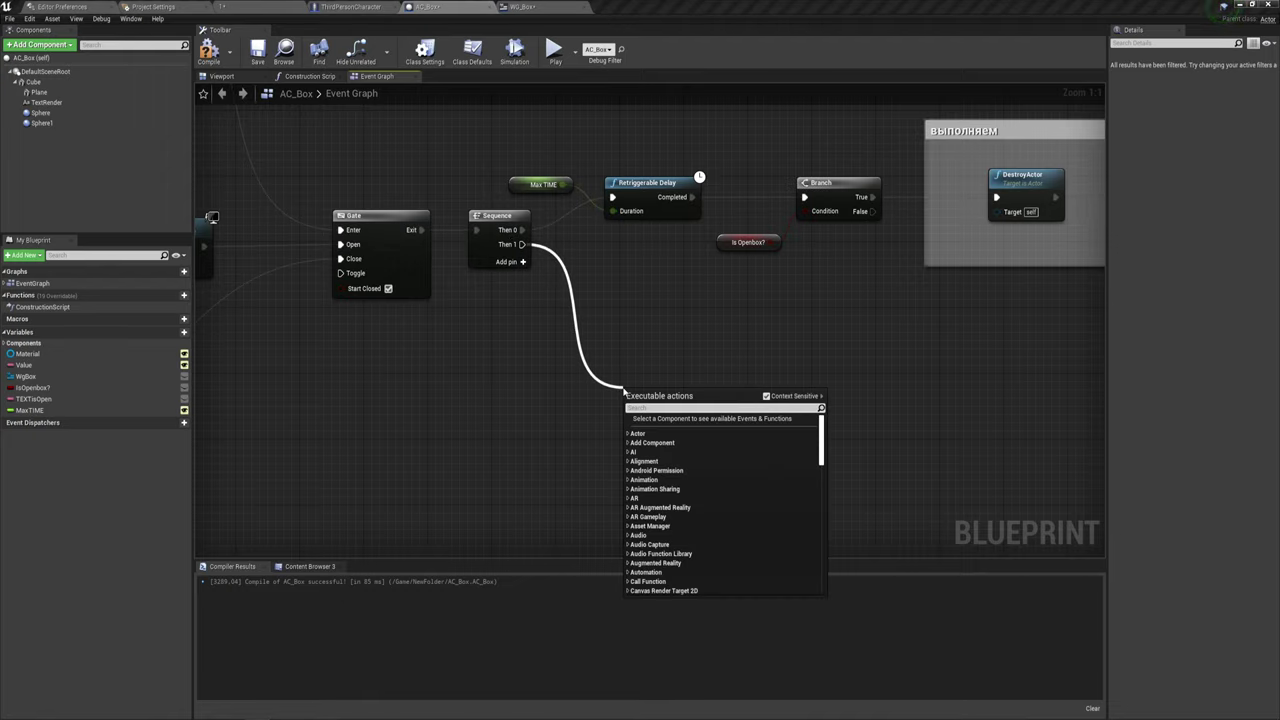
{"action": "type", "text": "timer"}
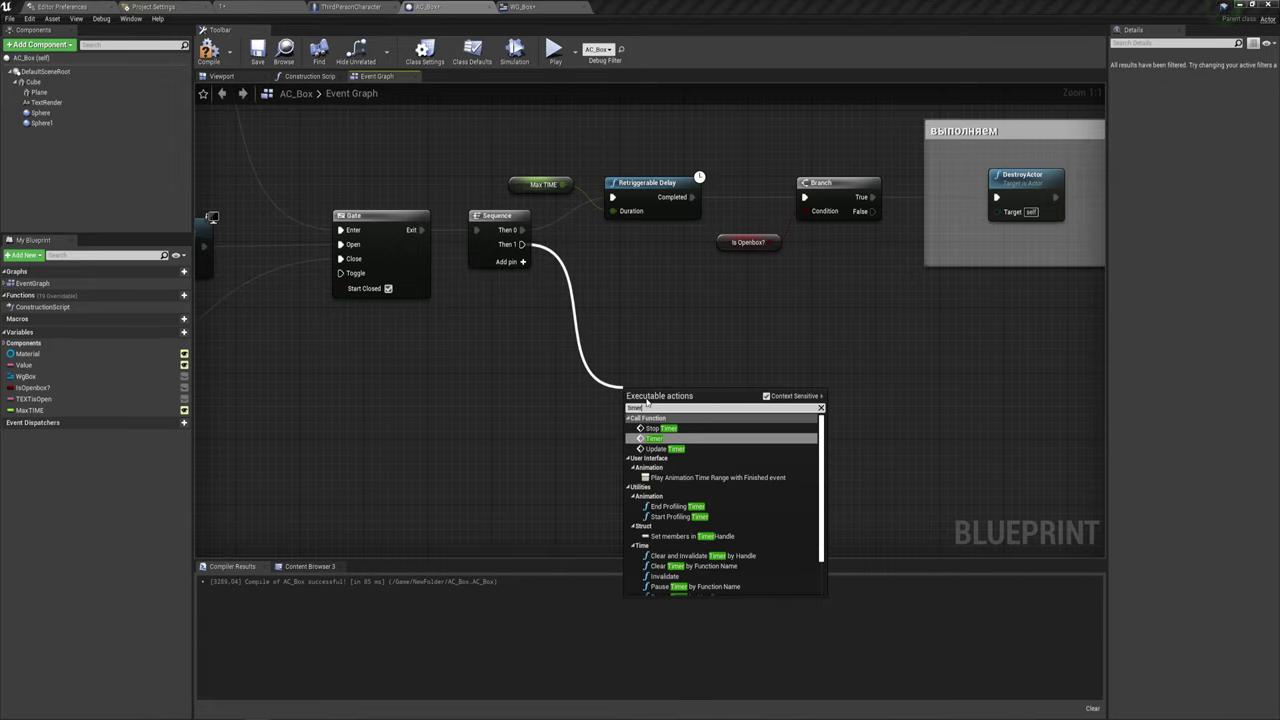
{"action": "left_click", "coordinate": [652, 438]}
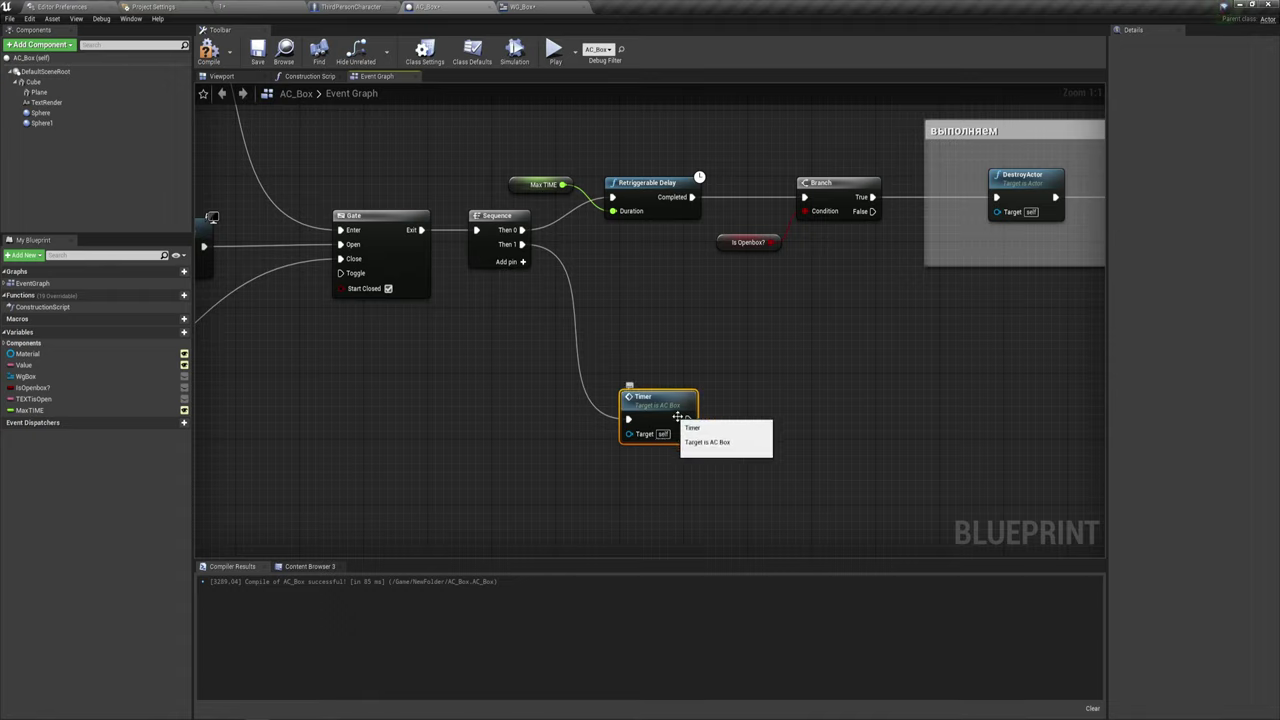
{"action": "left_click_drag", "start_coordinate": [686, 418], "coordinate": [783, 423]}
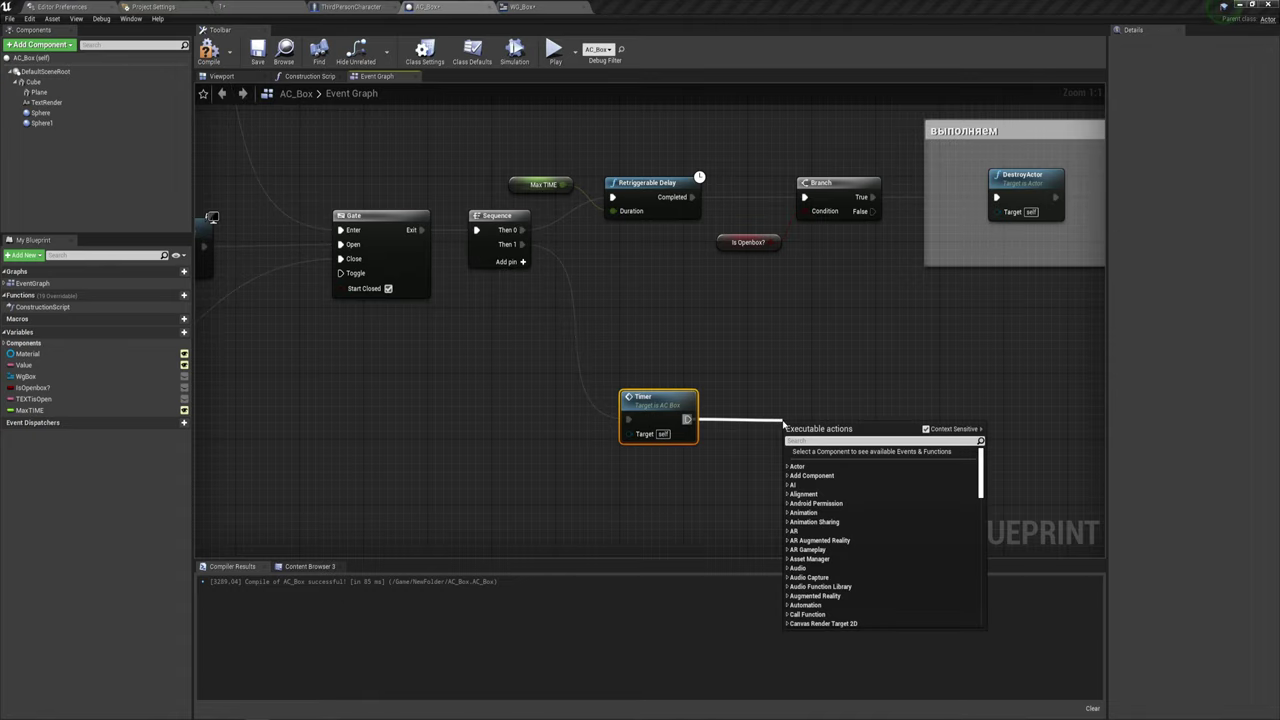
{"action": "type", "text": "update"}
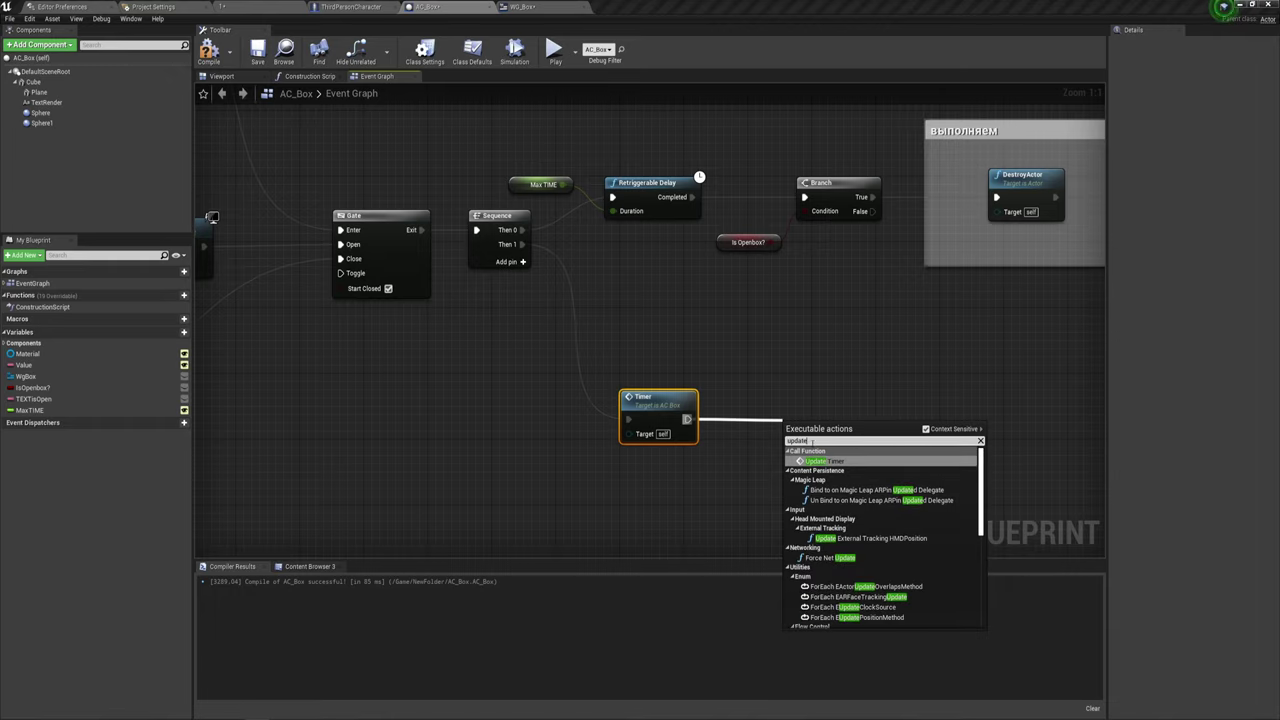
{"action": "left_click", "coordinate": [830, 461]}
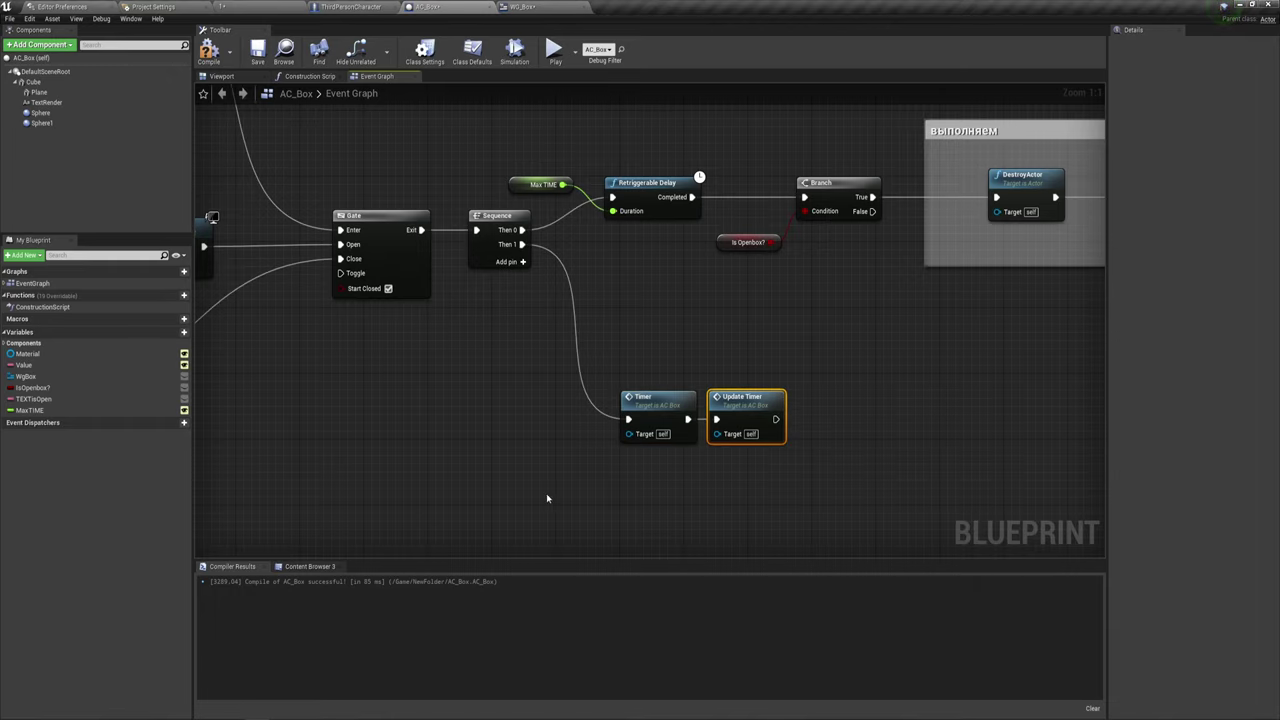
{"action": "scroll", "coordinate": [546, 493], "scroll_direction": "down", "scroll_amount": 3}
{"action": "mouse_move", "coordinate": [560, 349]}
{"action": "right_mouse_down"}
{"action": "mouse_move", "coordinate": [661, 323]}
{"action": "mouse_move", "coordinate": [866, 316]}
{"action": "right_mouse_up"}
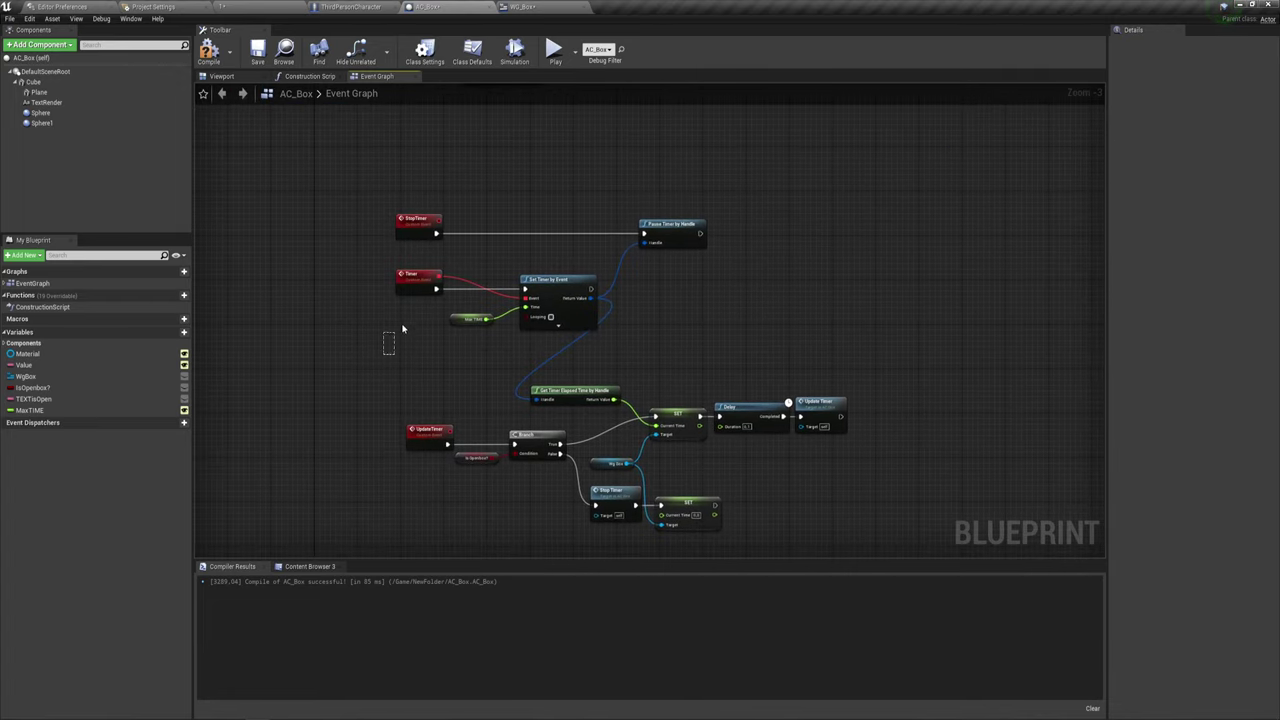
Check the new Timer and Update Timer calls, compile and save AC_Box, then return to the level editor.
{"action": "left_click_drag", "start_coordinate": [403, 328], "coordinate": [546, 268]}
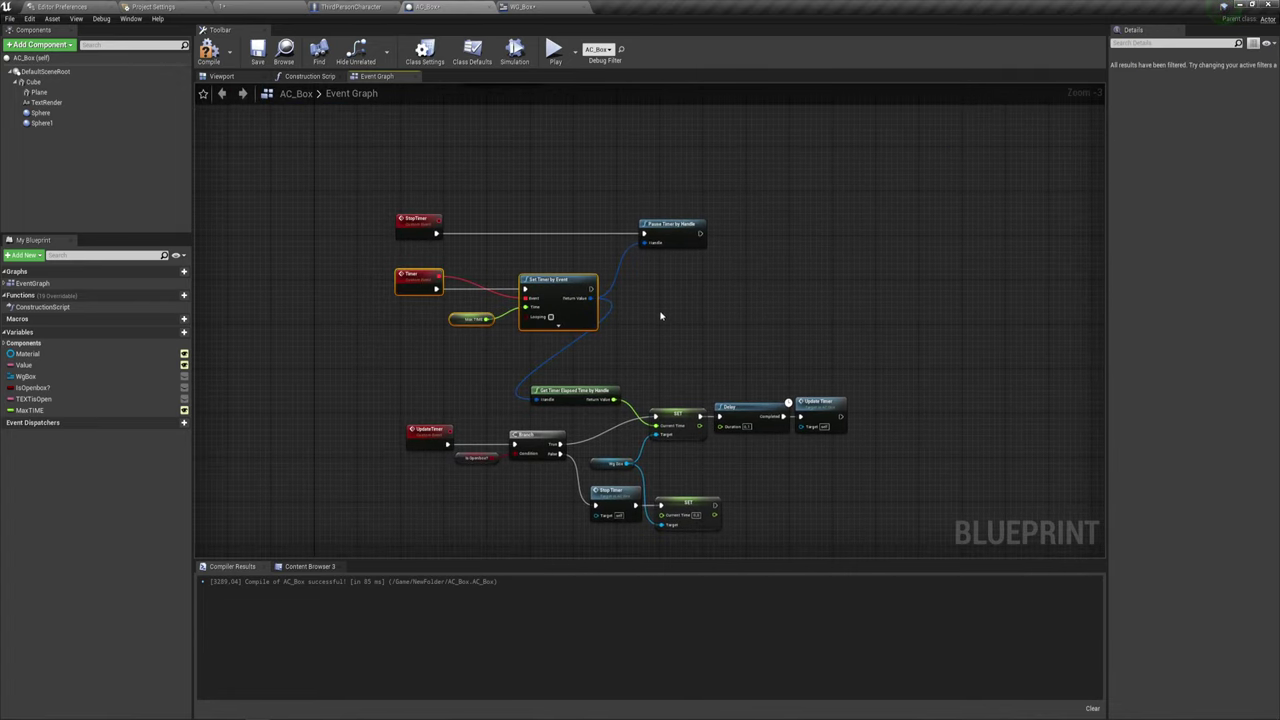
{"action": "right_click_drag", "start_coordinate": [660, 316], "coordinate": [662, 327]}
{"action": "right_click_drag", "start_coordinate": [575, 350], "coordinate": [663, 334]}
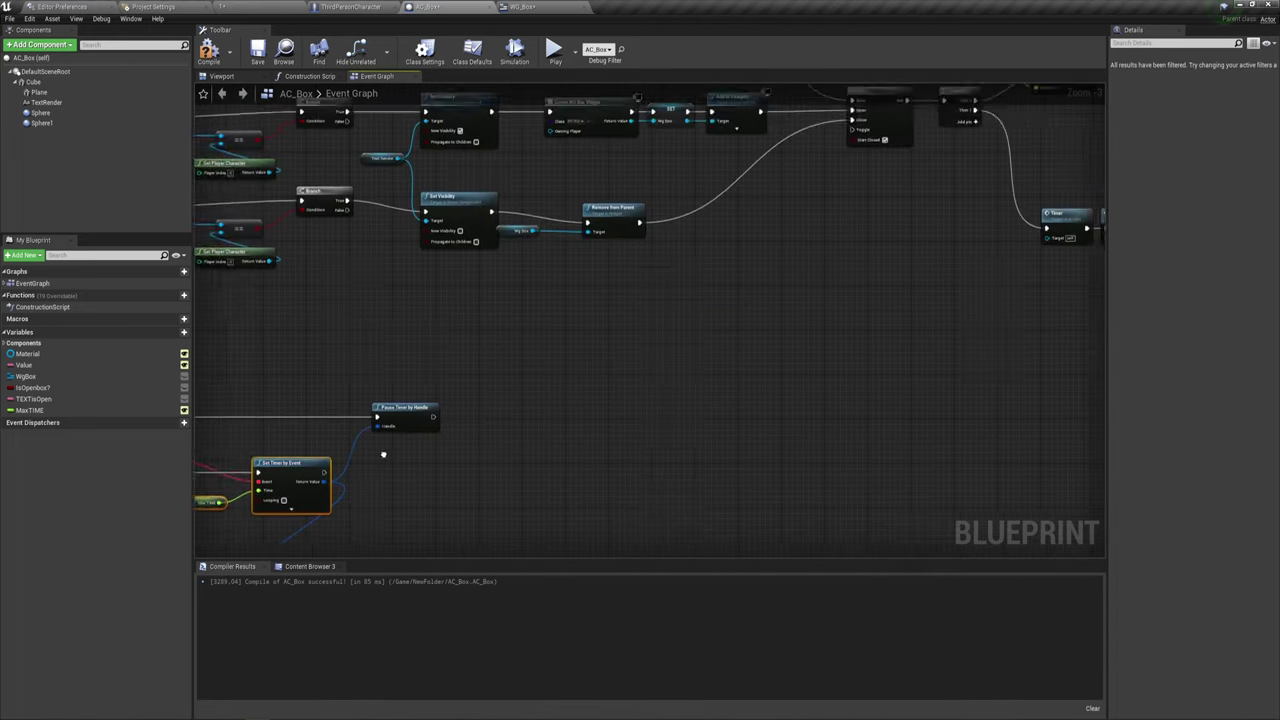
{"action": "mouse_move", "coordinate": [692, 319]}
{"action": "left_mouse_down"}
{"action": "mouse_move", "coordinate": [802, 244]}
{"action": "mouse_move", "coordinate": [784, 205]}
{"action": "left_mouse_up"}
{"action": "right_click_drag", "start_coordinate": [732, 313], "coordinate": [658, 395]}
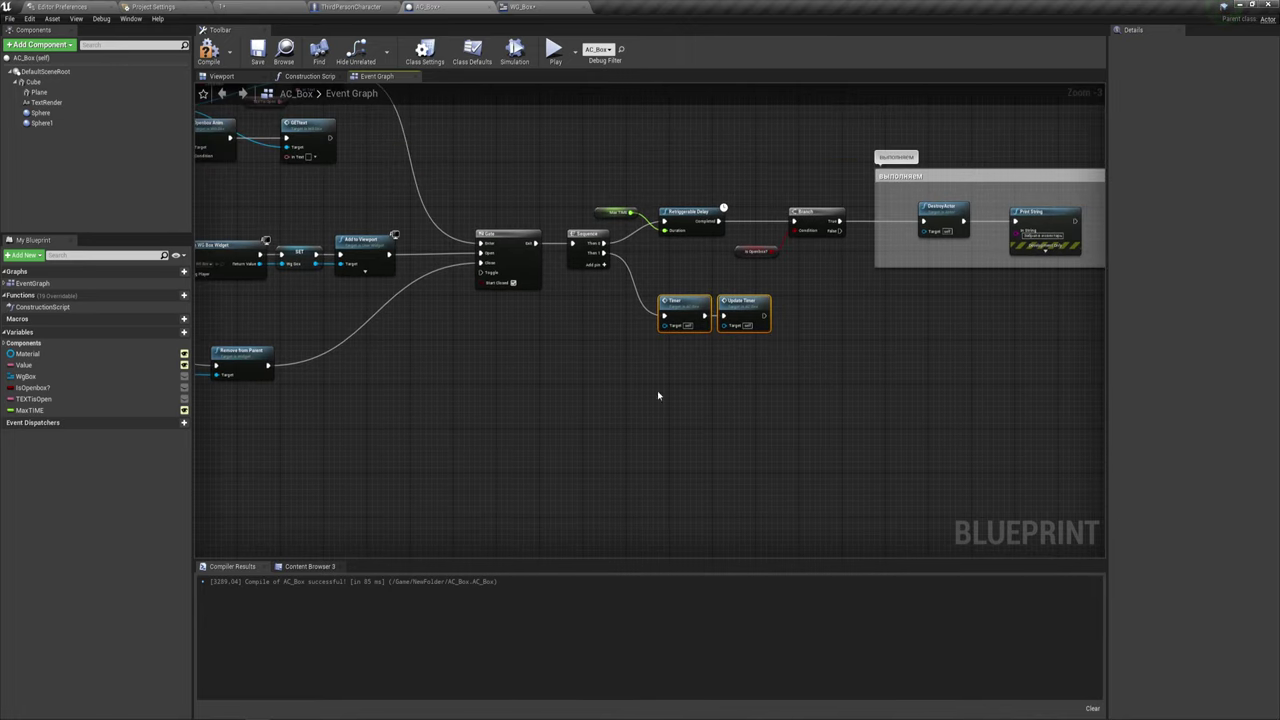
{"action": "left_click", "coordinate": [208, 52]}
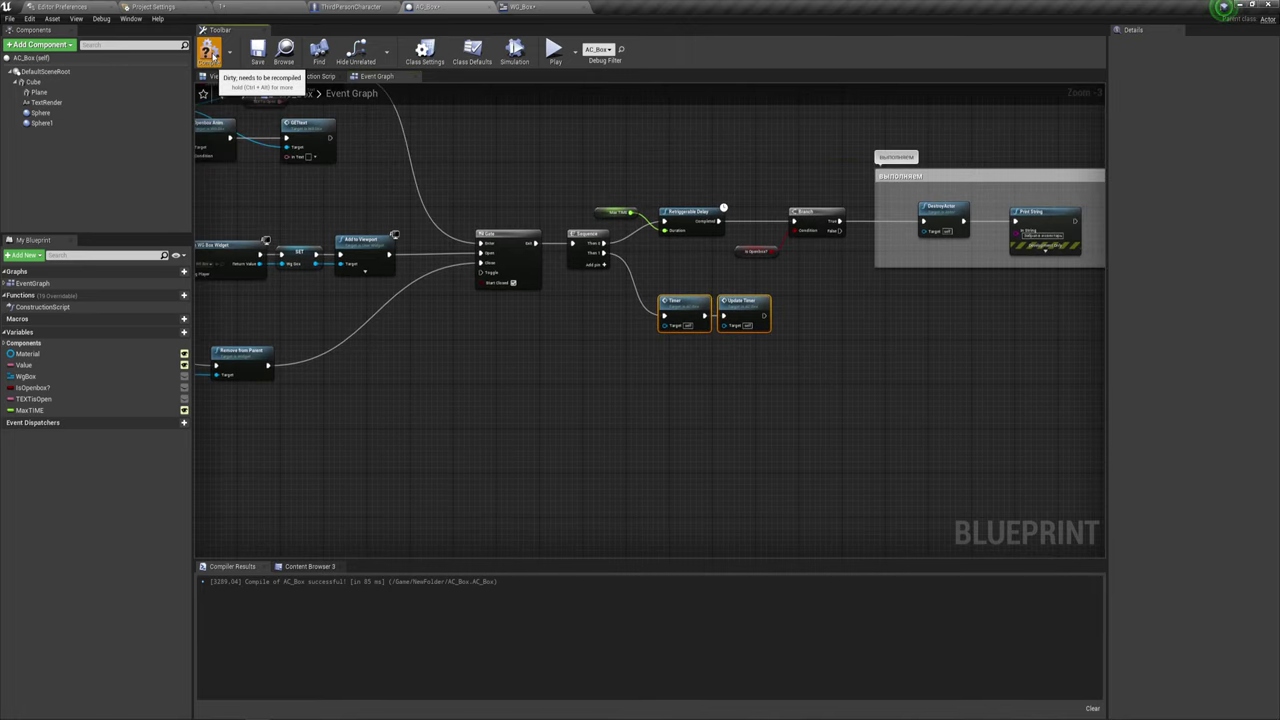
{"action": "left_click", "coordinate": [257, 50]}
{"action": "left_click", "coordinate": [222, 6]}
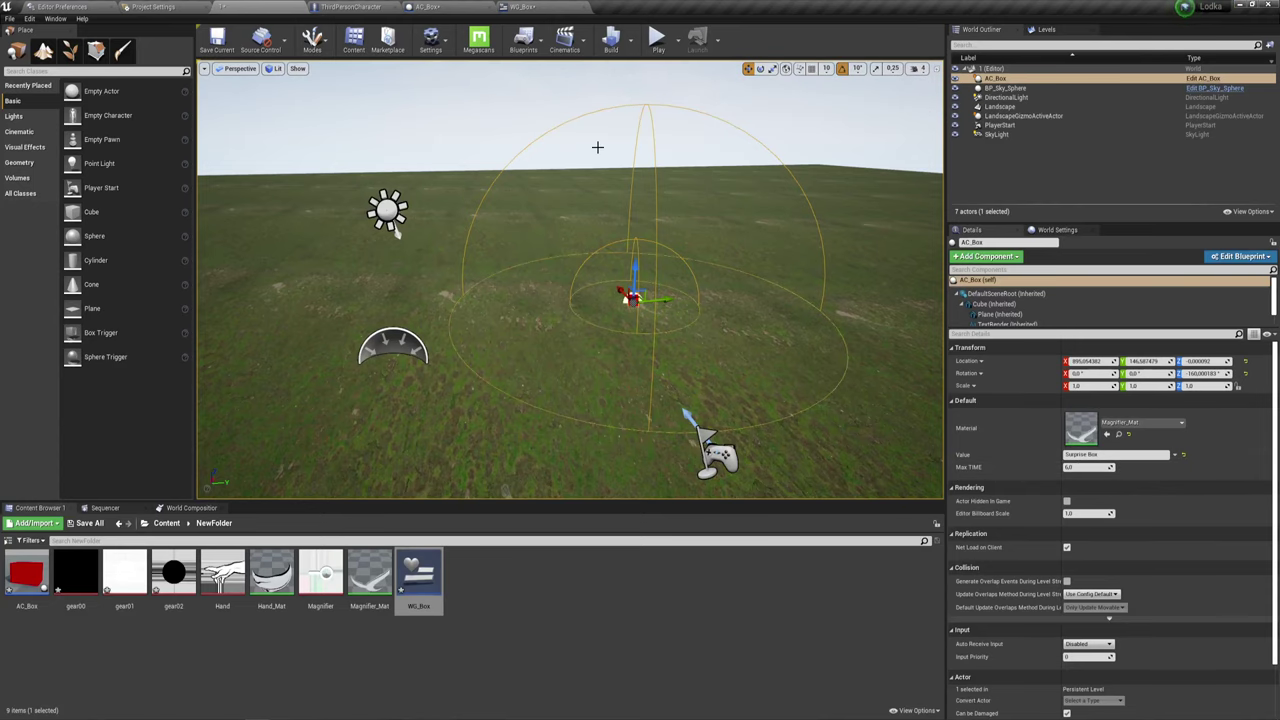
Play-test the level, walking the character into the red box to show its gear-and-bar widget, then stop.
{"action": "left_click", "coordinate": [657, 38]}
{"action": "key", "text": "w"}
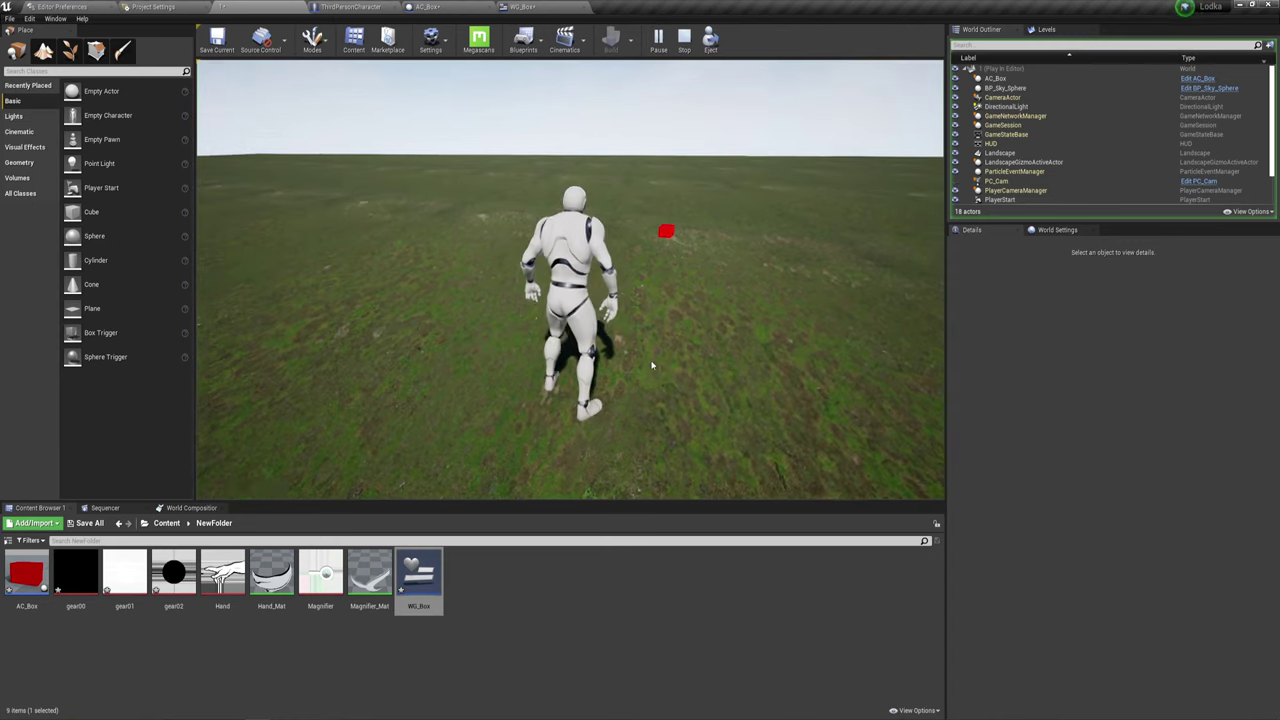
{"action": "key", "text": "d"}
{"action": "left_click", "coordinate": [676, 259]}
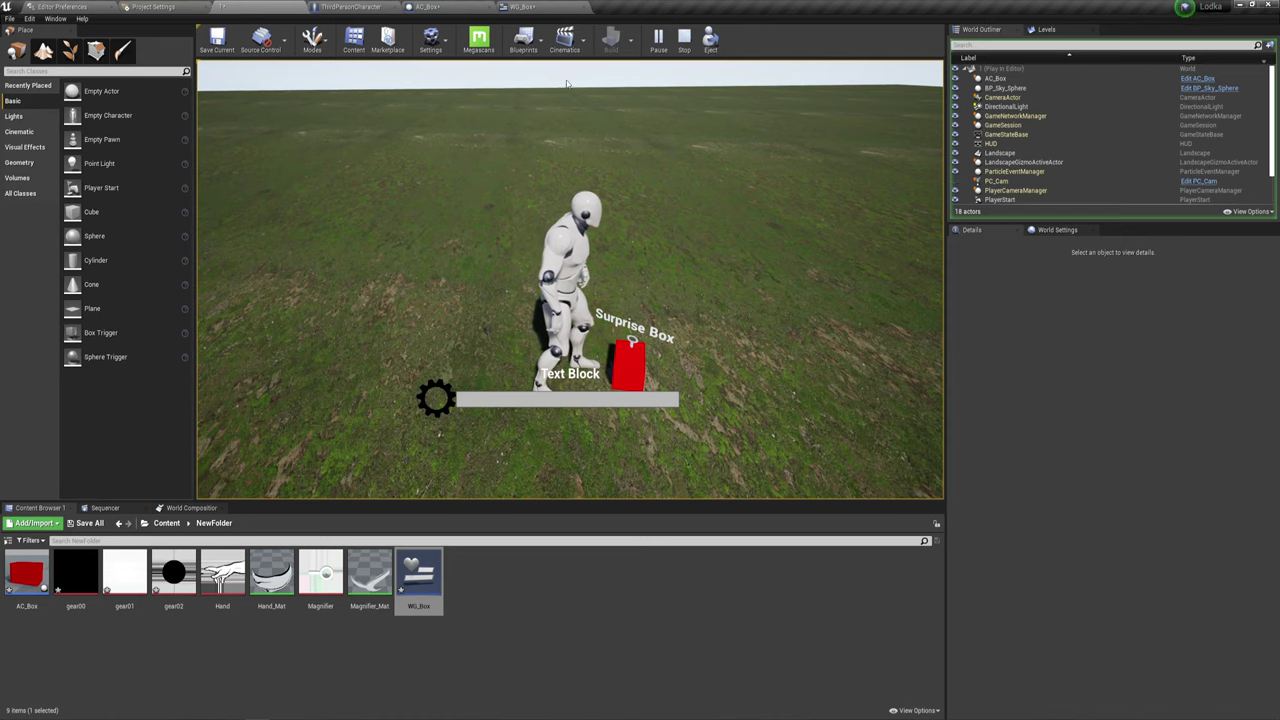
{"action": "key", "text": "shift+F1"}
{"action": "key", "text": "s"}
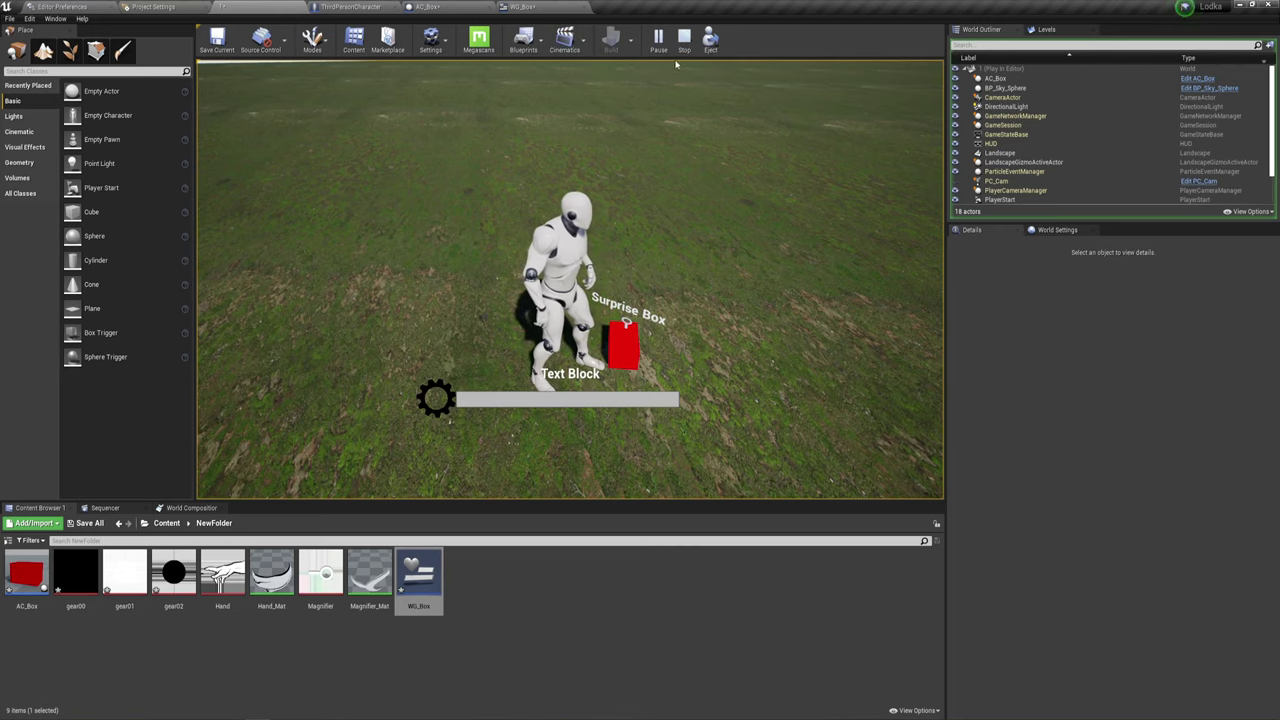
{"action": "left_click", "coordinate": [684, 37]}
Back in the AC_Box graph, shift the overlap, branch and Set Visibility nodes left to make room.
{"action": "left_click", "coordinate": [428, 7]}
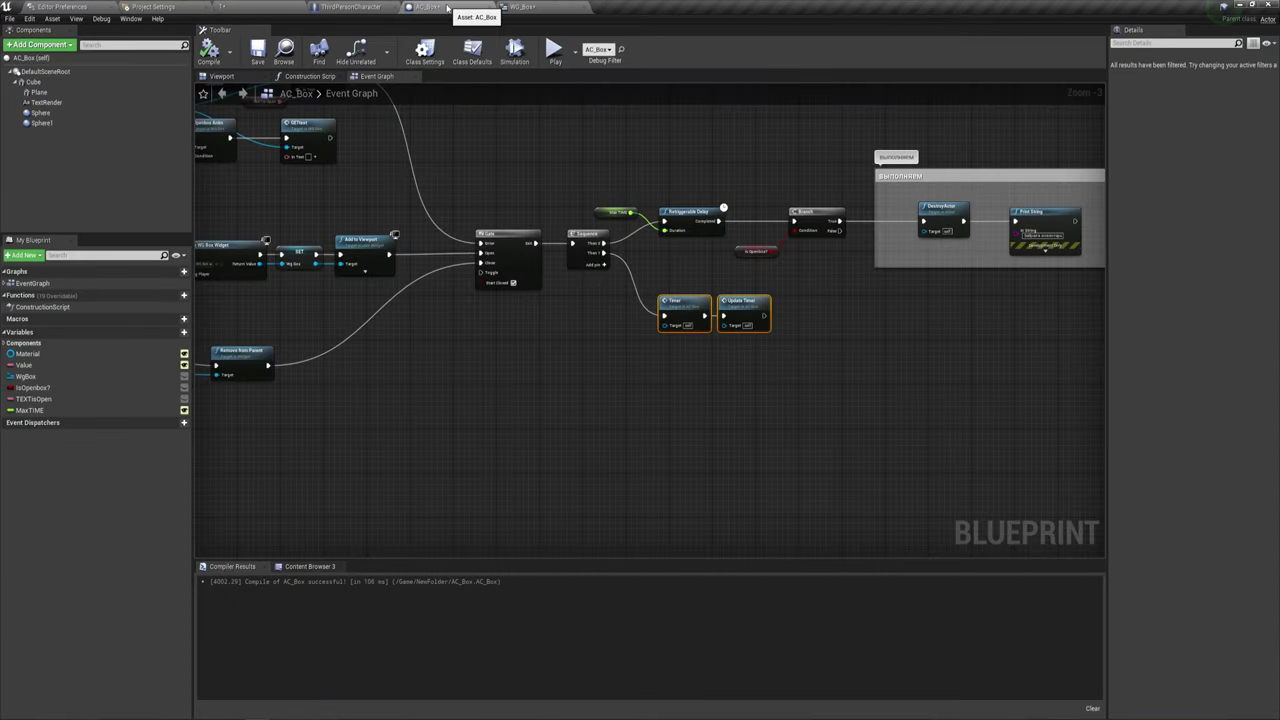
{"action": "mouse_move", "coordinate": [420, 333]}
{"action": "right_mouse_down"}
{"action": "mouse_move", "coordinate": [675, 282]}
{"action": "mouse_move", "coordinate": [579, 168]}
{"action": "right_mouse_up"}
{"action": "scroll", "coordinate": [574, 286], "scroll_direction": "down", "scroll_amount": 4}
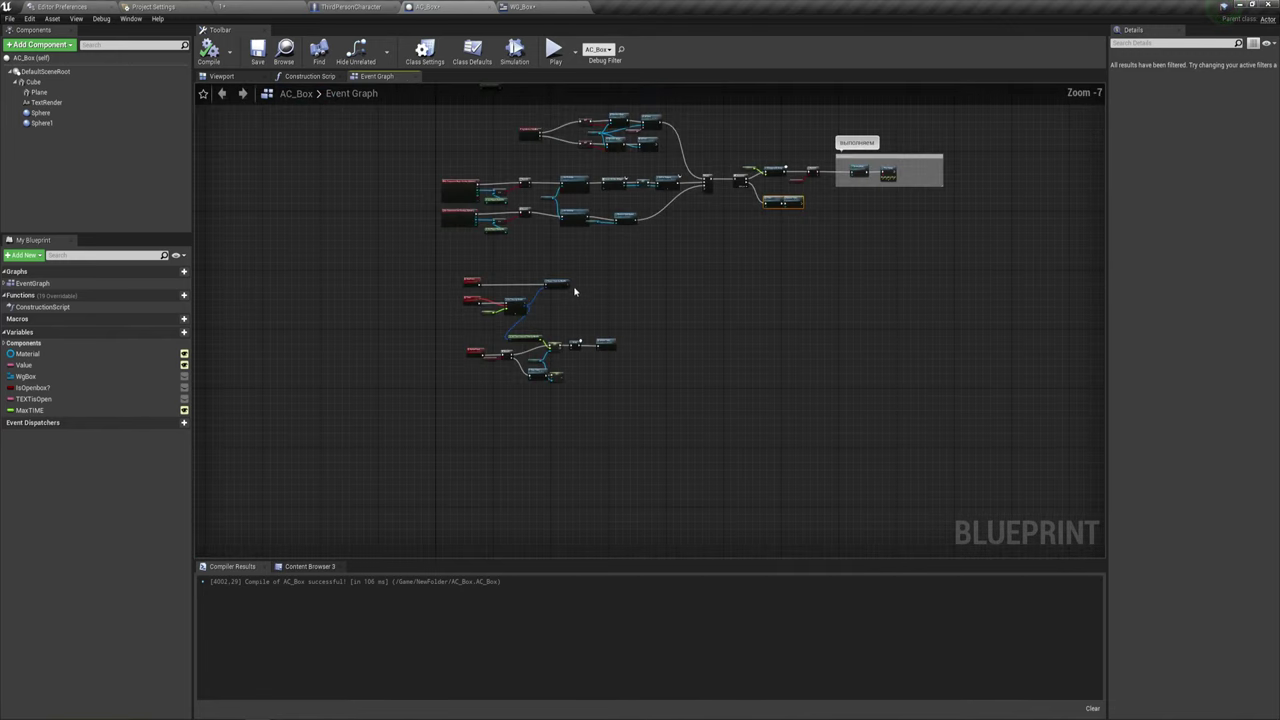
{"action": "right_click_drag", "start_coordinate": [574, 286], "coordinate": [540, 400]}
{"action": "scroll", "coordinate": [563, 303], "scroll_direction": "up", "scroll_amount": 4}
{"action": "mouse_move", "coordinate": [563, 303]}
{"action": "right_mouse_down"}
{"action": "mouse_move", "coordinate": [549, 349]}
{"action": "mouse_move", "coordinate": [780, 390]}
{"action": "right_mouse_up"}
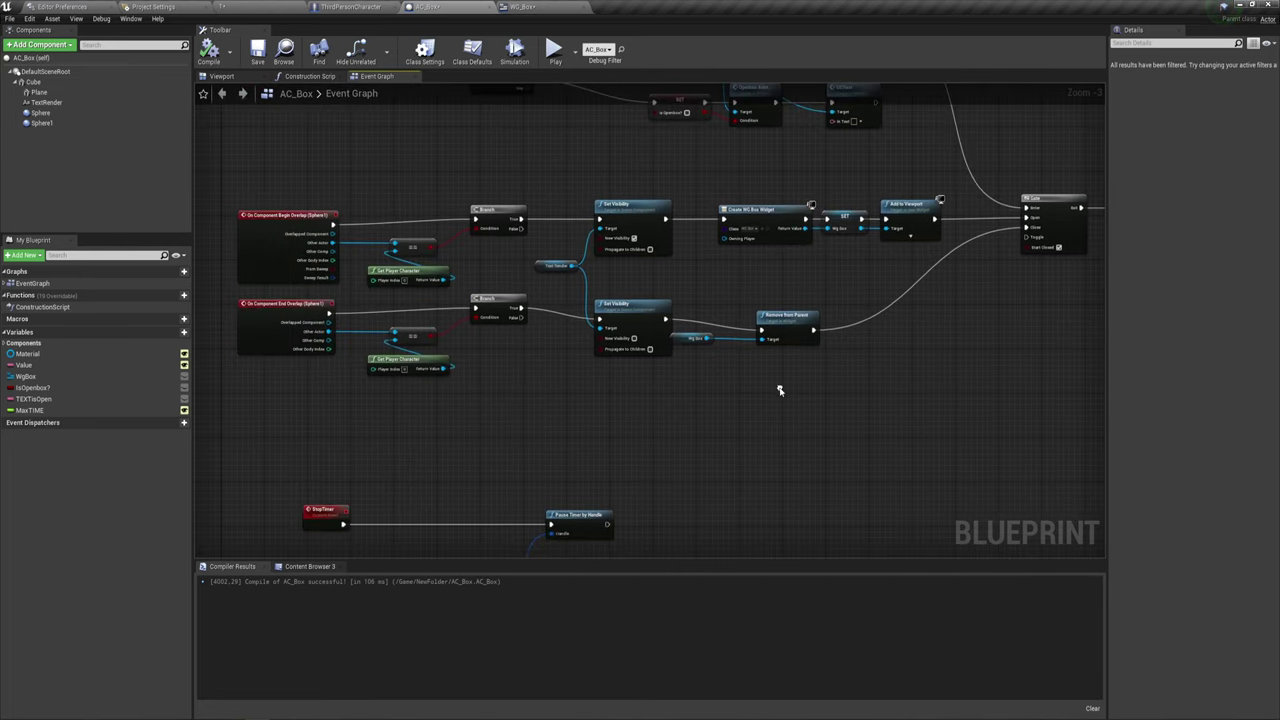
{"action": "left_click_drag", "start_coordinate": [627, 411], "coordinate": [230, 198]}
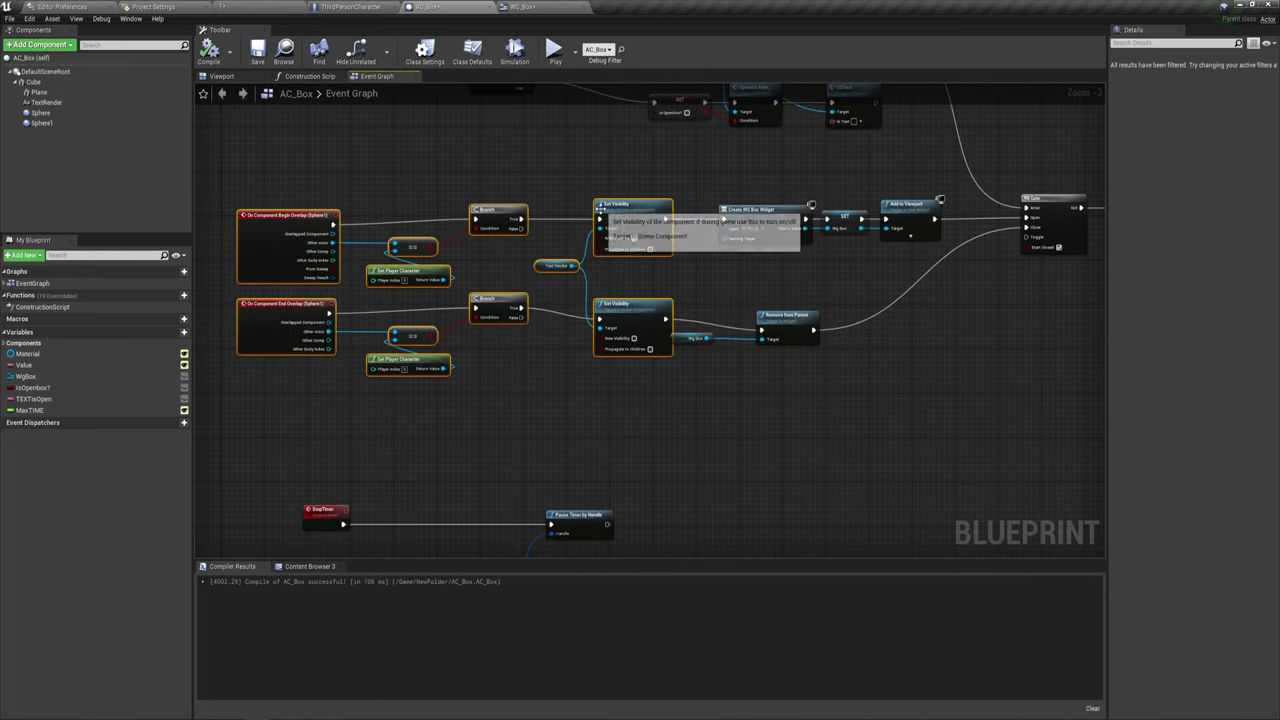
{"action": "left_click_drag", "start_coordinate": [601, 217], "coordinate": [578, 213]}
{"action": "scroll", "coordinate": [523, 283], "scroll_direction": "up", "scroll_amount": 3}
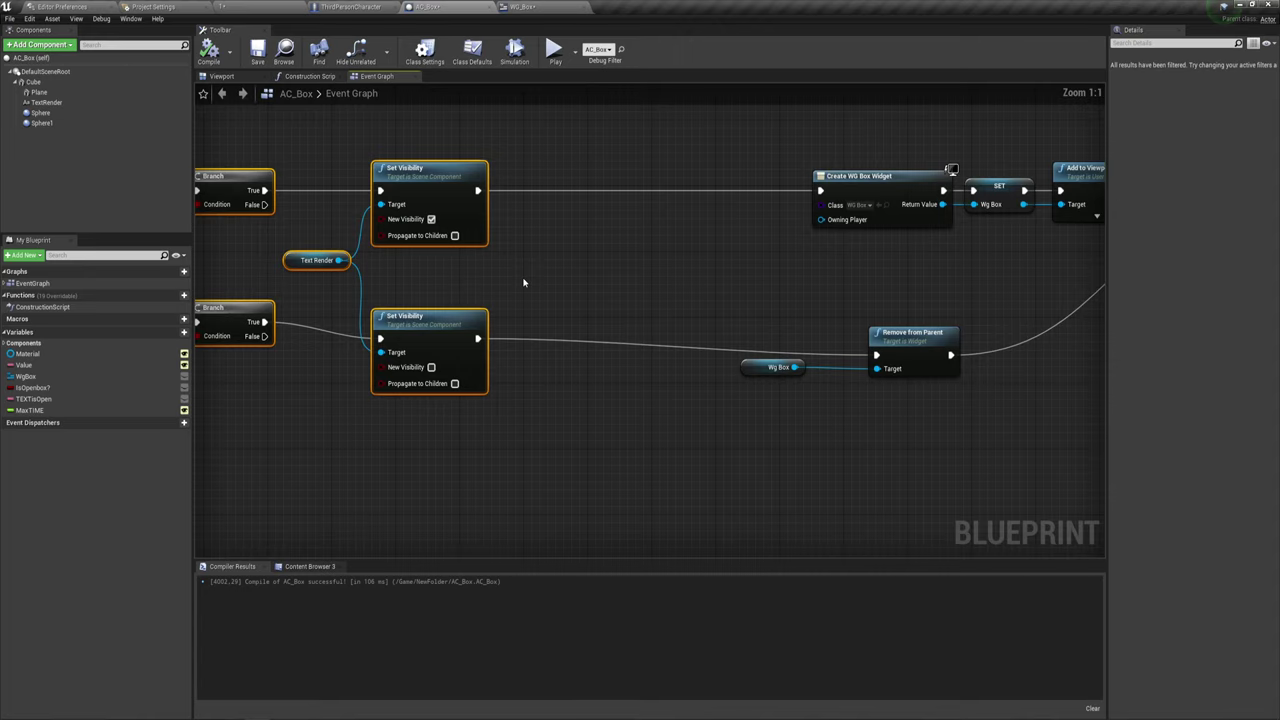
Add a Get Player Controller node with an Enable Input node placed in the overlap execution line.
{"action": "right_click", "coordinate": [523, 284]}
{"action": "type", "text": "get pla"}
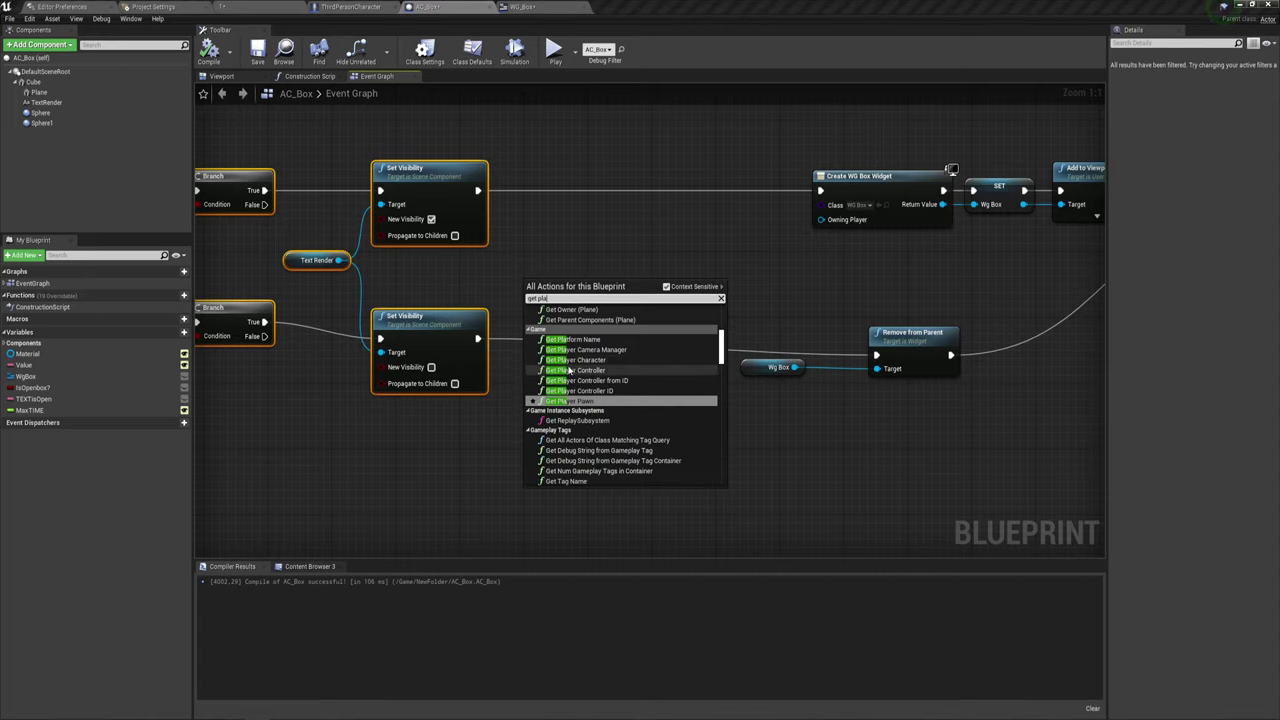
{"action": "left_click", "coordinate": [575, 370]}
{"action": "mouse_move", "coordinate": [618, 279]}
{"action": "left_mouse_down"}
{"action": "mouse_move", "coordinate": [522, 262]}
{"action": "mouse_move", "coordinate": [573, 224]}
{"action": "left_mouse_up"}
{"action": "type", "text": "i"}
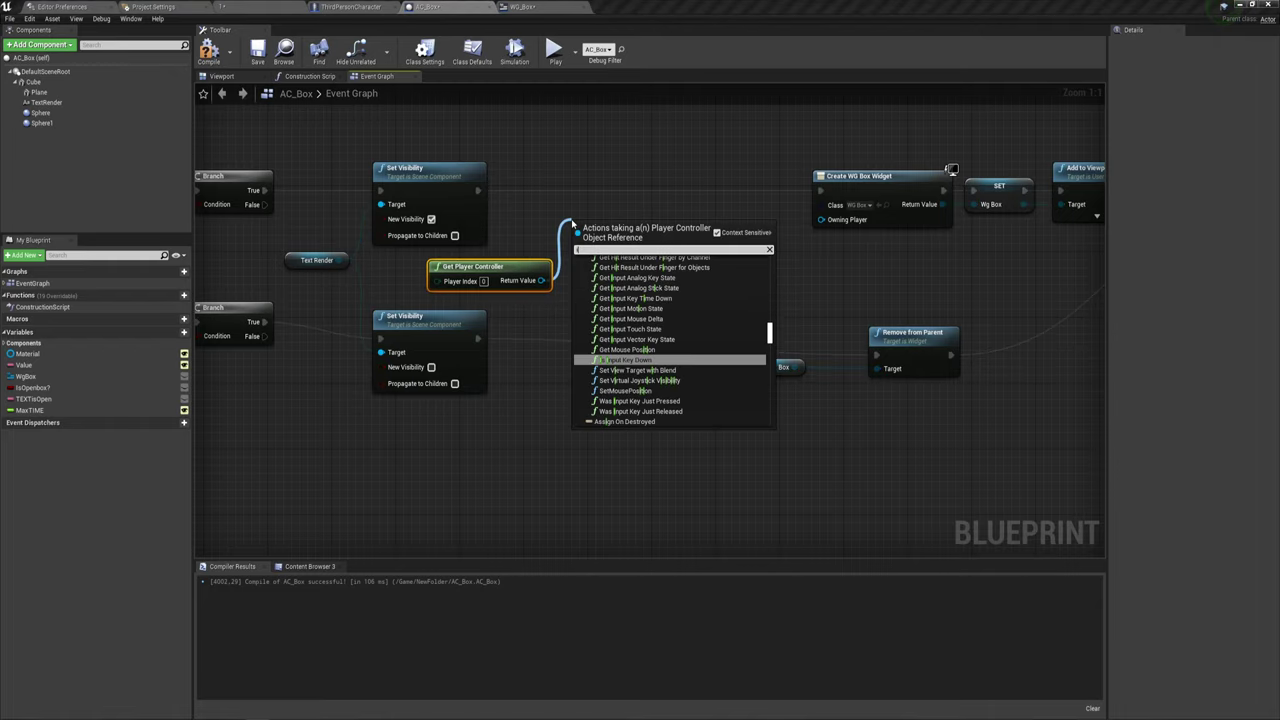
{"action": "type", "text": "nput"}
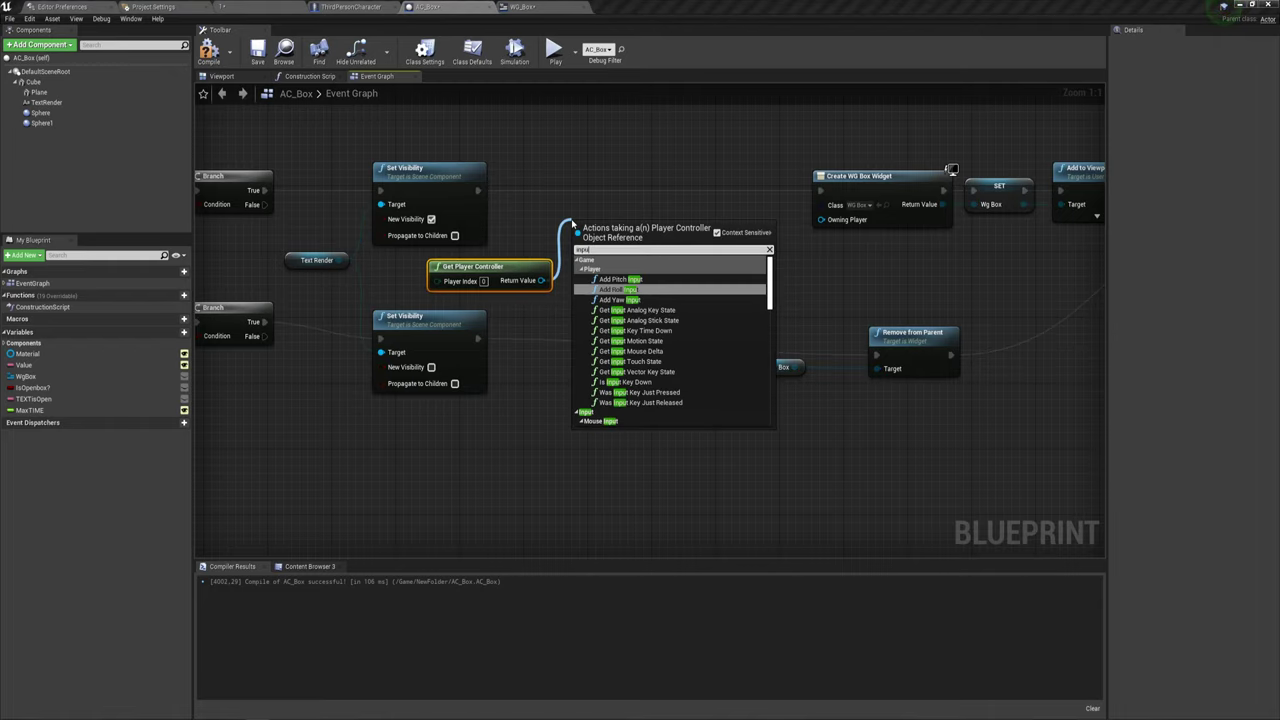
{"action": "scroll", "coordinate": [614, 336], "scroll_direction": "down", "scroll_amount": 3}
{"action": "scroll", "coordinate": [614, 336], "scroll_direction": "down", "scroll_amount": 2}
{"action": "scroll", "coordinate": [614, 336], "scroll_direction": "down", "scroll_amount": 3}
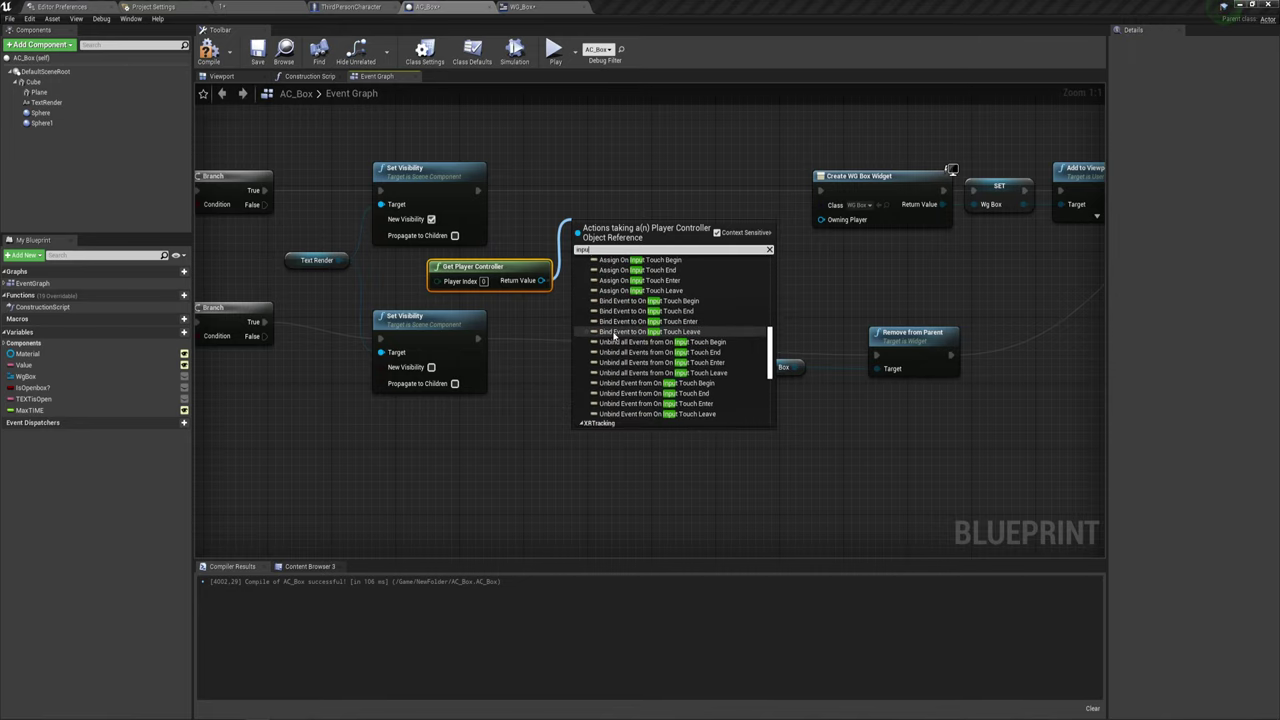
{"action": "scroll", "coordinate": [613, 336], "scroll_direction": "down", "scroll_amount": 3}
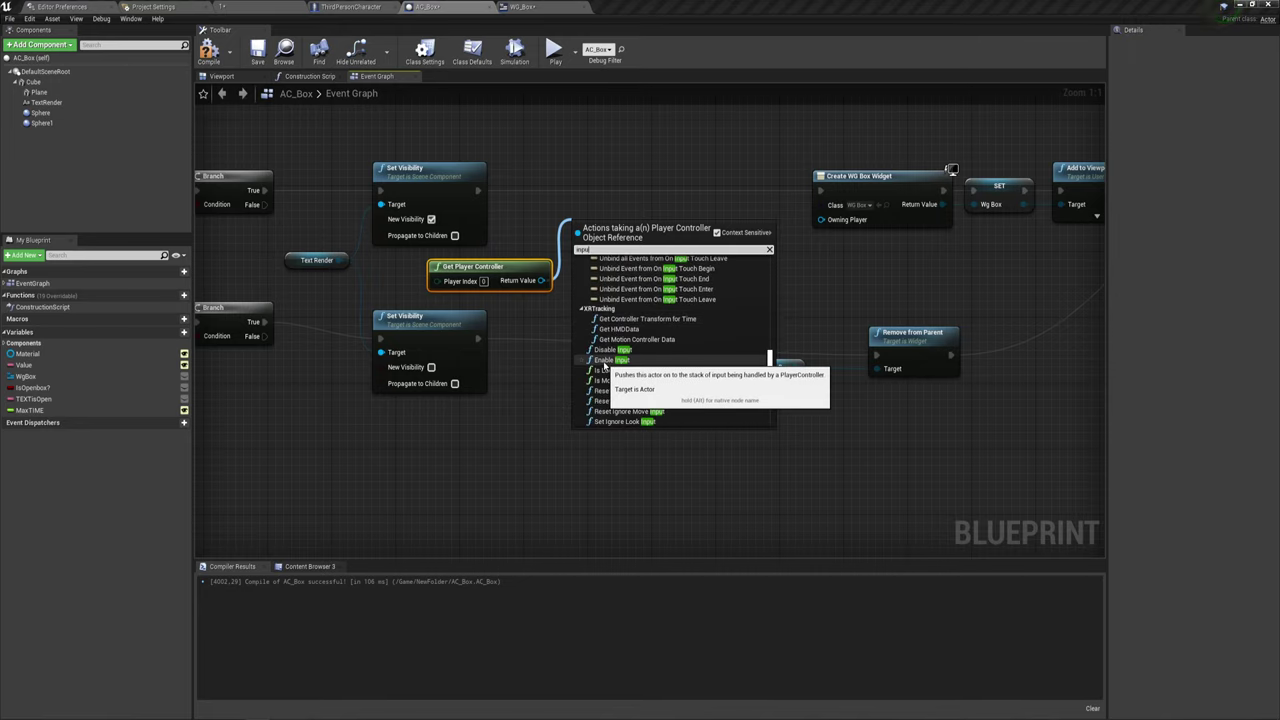
{"action": "left_click", "coordinate": [608, 360]}
{"action": "left_click_drag", "start_coordinate": [613, 232], "coordinate": [621, 184]}
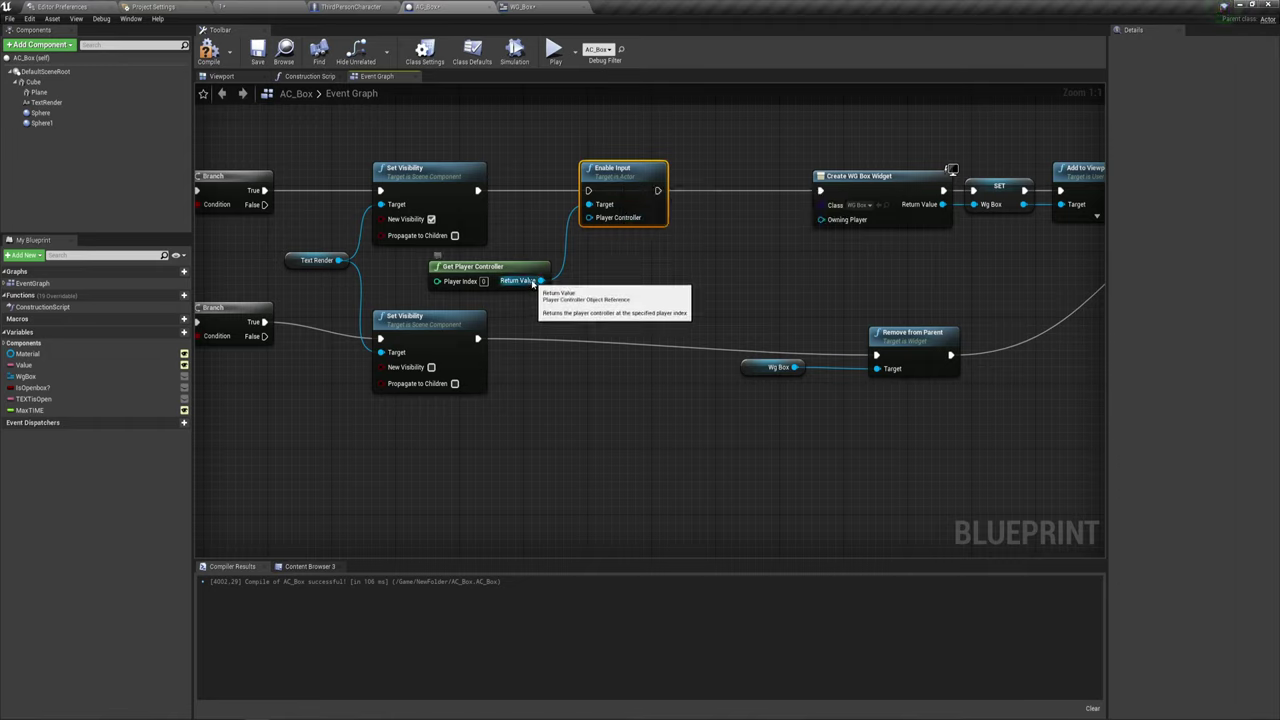
Add a Disable Input node from the player controller and wire it into Remove from Parent.
{"action": "left_click_drag", "start_coordinate": [541, 280], "coordinate": [575, 315]}
{"action": "type", "text": "di"}
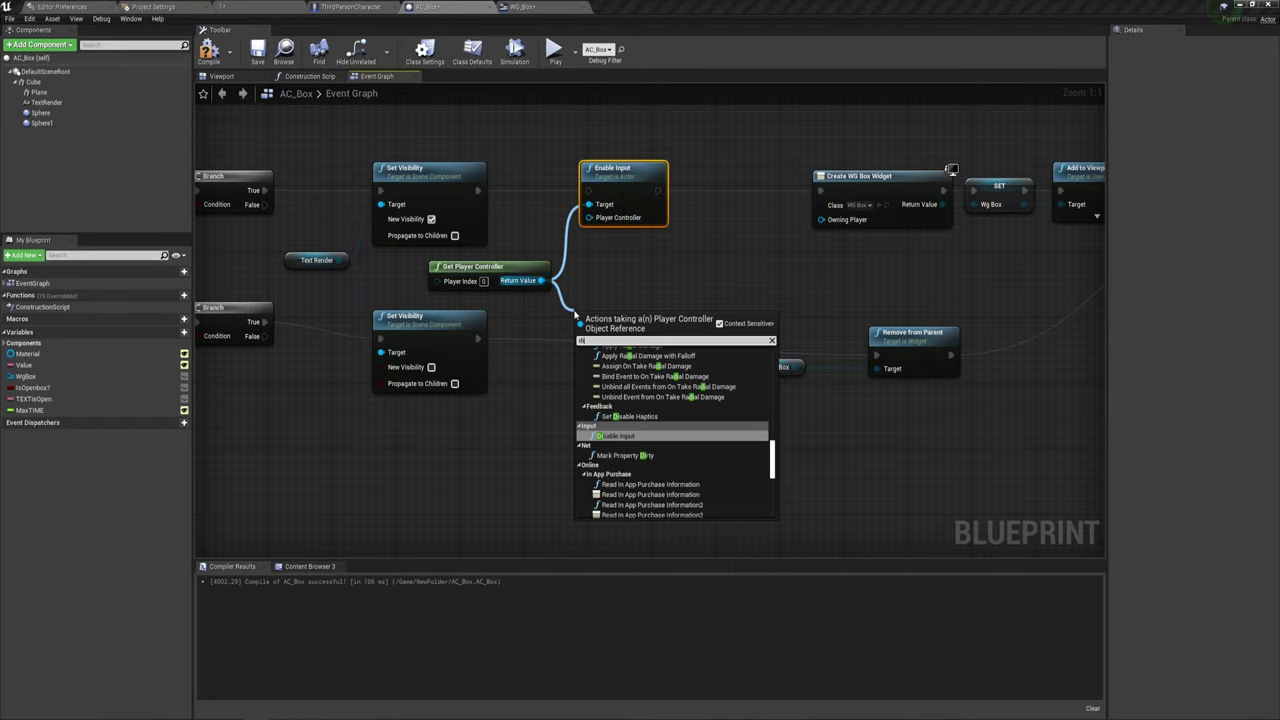
{"action": "type", "text": "sa"}
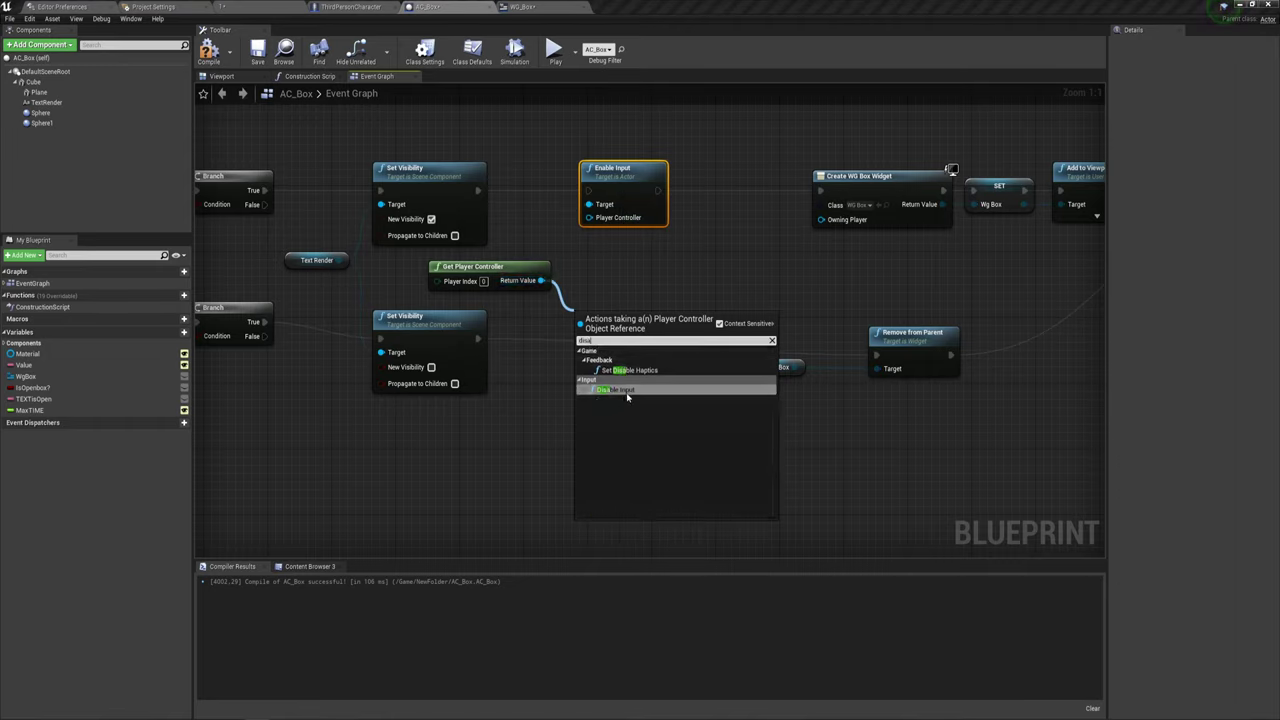
{"action": "left_click", "coordinate": [625, 390]}
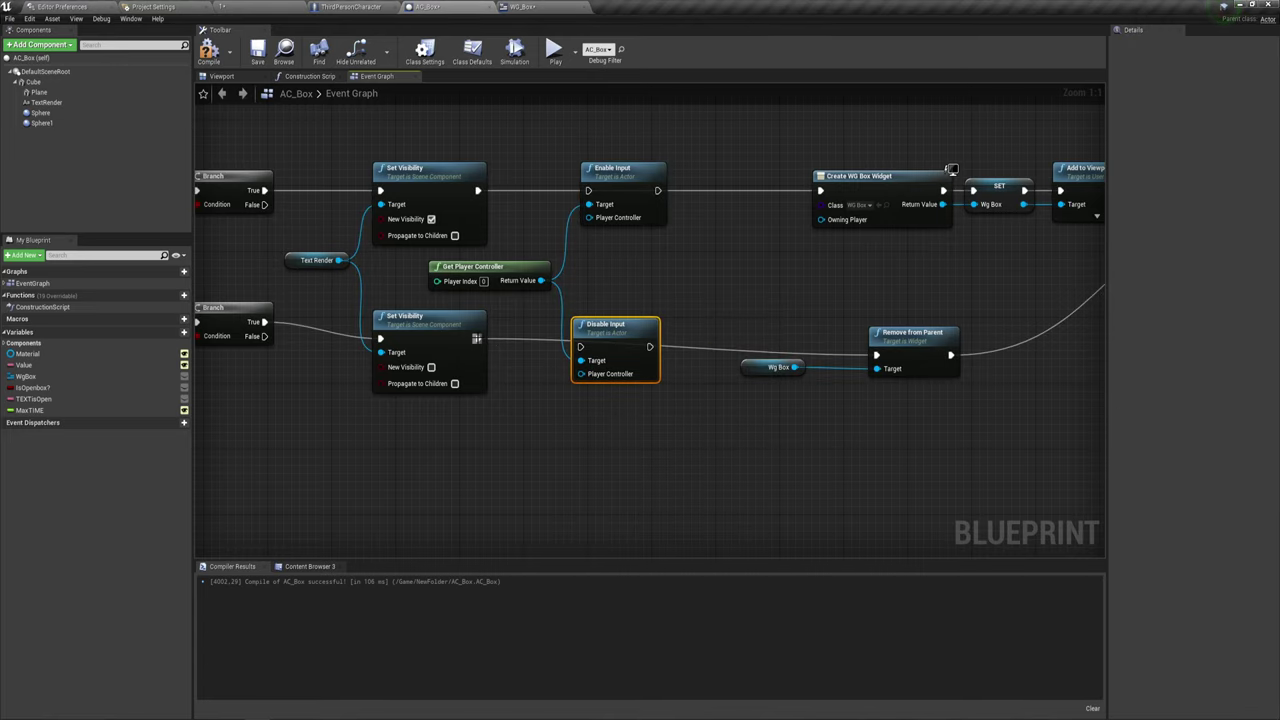
{"action": "left_click_drag", "start_coordinate": [648, 348], "coordinate": [876, 354]}
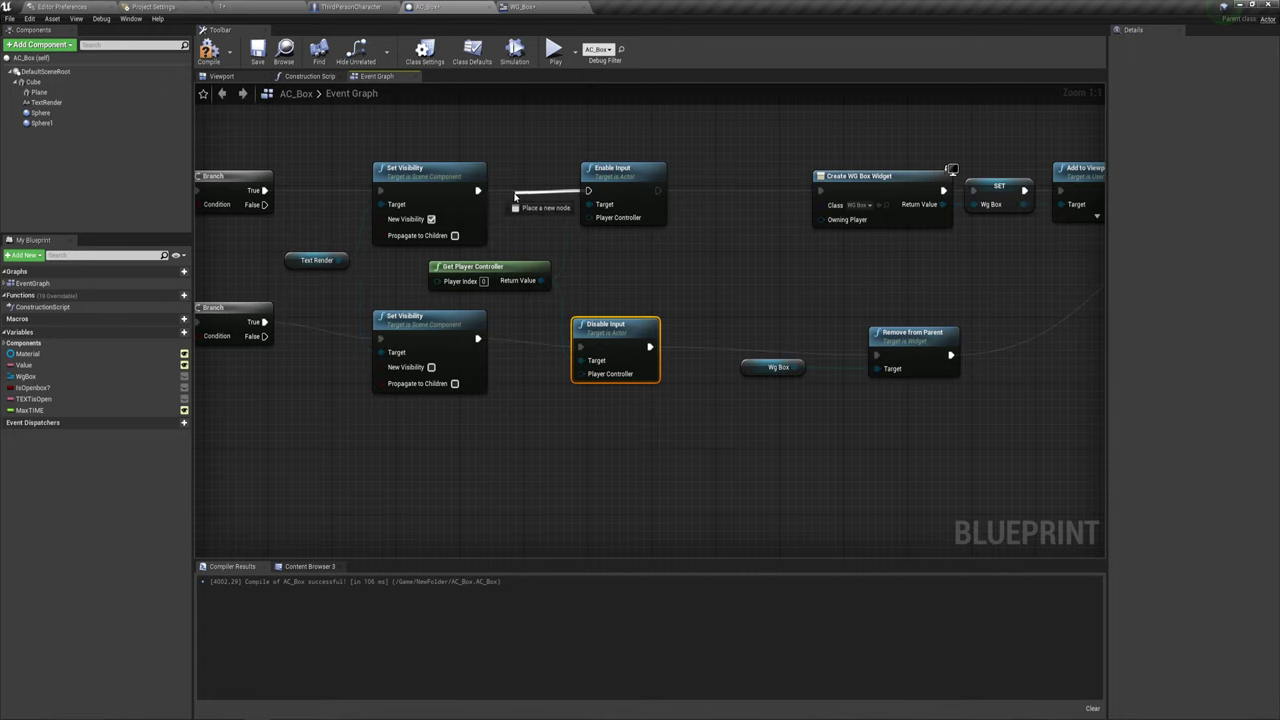
Rewire Enable Input to feed Create WG Box Widget and tidy the widget creation and Add to Viewport nodes.
{"action": "left_click", "coordinate": [657, 190], "text": "alt"}
{"action": "mouse_move", "coordinate": [657, 190]}
{"action": "left_mouse_down"}
{"action": "mouse_move", "coordinate": [852, 195]}
{"action": "mouse_move", "coordinate": [820, 191]}
{"action": "left_mouse_up"}
{"action": "right_click_drag", "start_coordinate": [908, 260], "coordinate": [648, 267]}
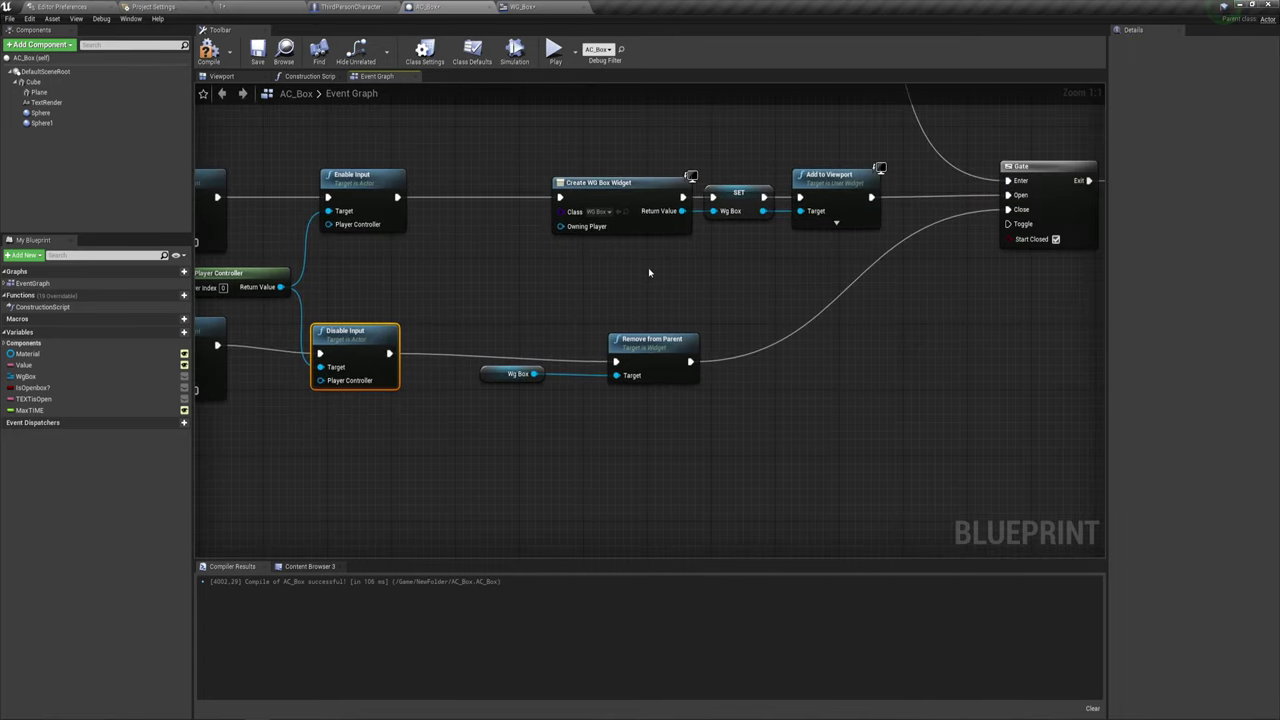
{"action": "mouse_move", "coordinate": [686, 244]}
{"action": "left_mouse_down"}
{"action": "mouse_move", "coordinate": [832, 180]}
{"action": "mouse_move", "coordinate": [698, 176]}
{"action": "left_mouse_up"}
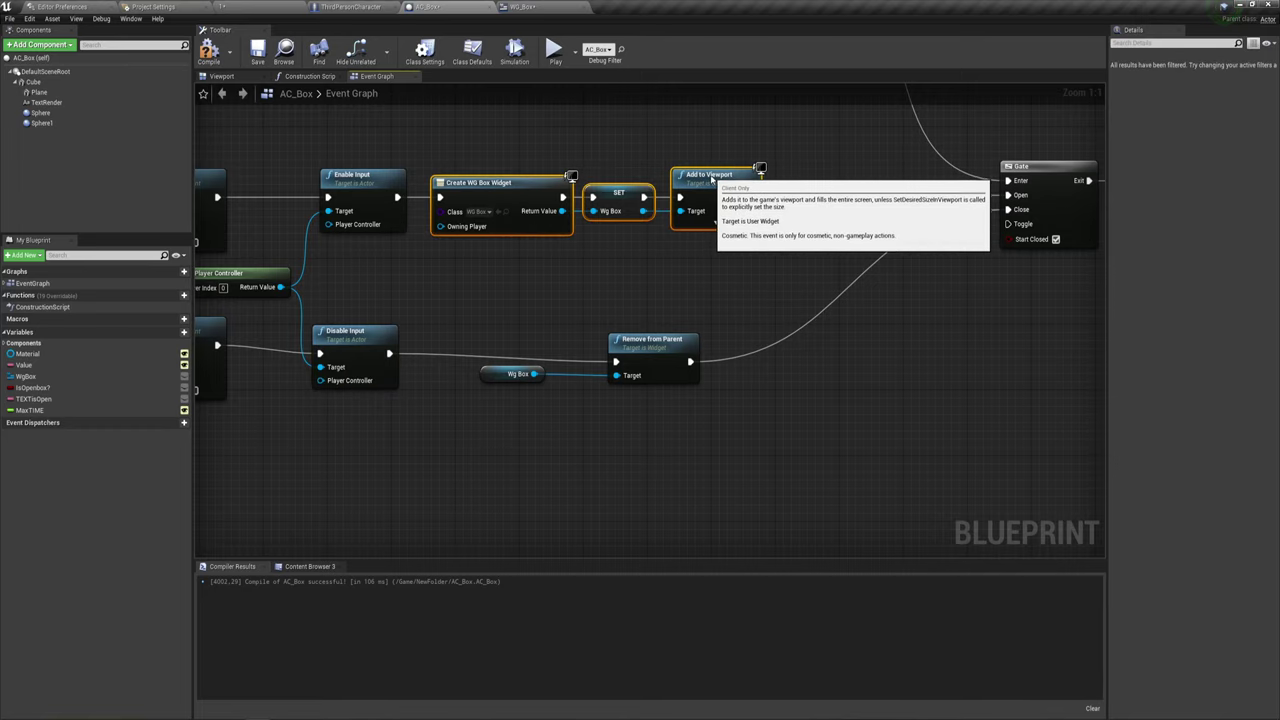
{"action": "mouse_move", "coordinate": [601, 253]}
{"action": "right_mouse_down"}
{"action": "mouse_move", "coordinate": [587, 260]}
{"action": "mouse_move", "coordinate": [642, 278]}
{"action": "right_mouse_up"}
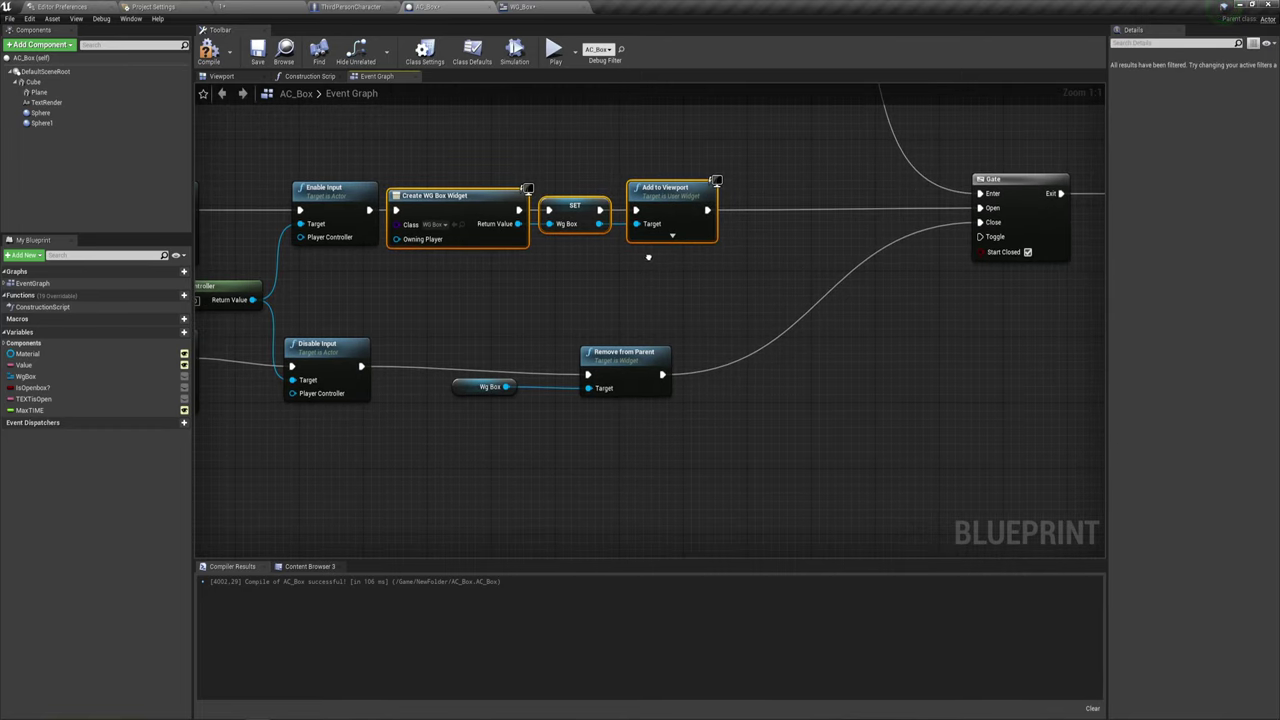
{"action": "left_click_drag", "start_coordinate": [660, 207], "coordinate": [785, 190]}
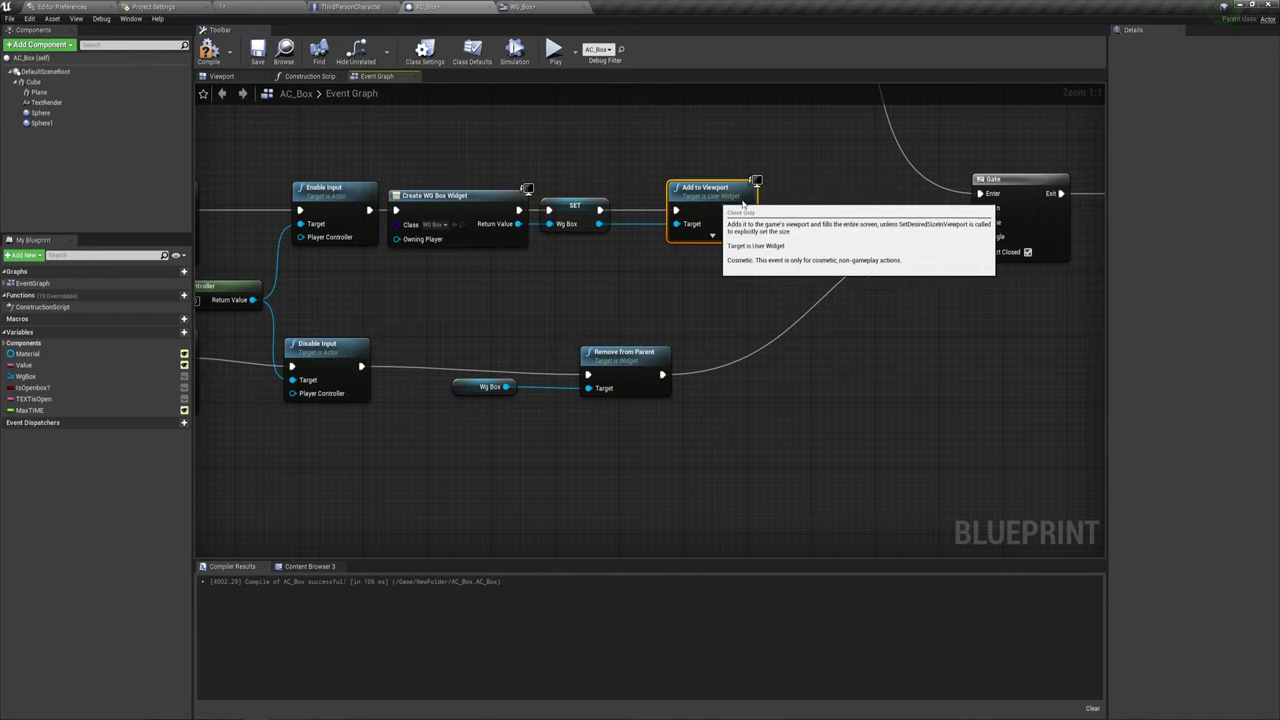
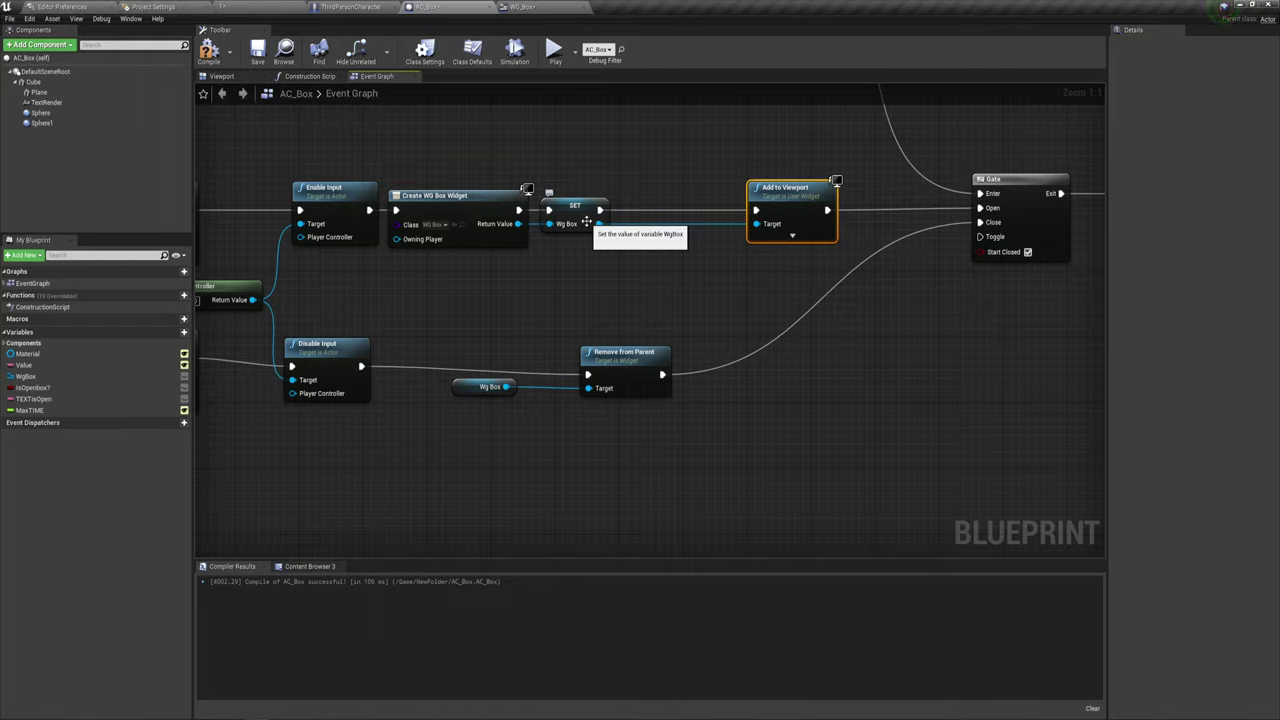
Add a Set Max Time node for the WG Box widget, wired between the SET and Add to Viewport.
{"action": "left_click_drag", "start_coordinate": [598, 223], "coordinate": [645, 268]}
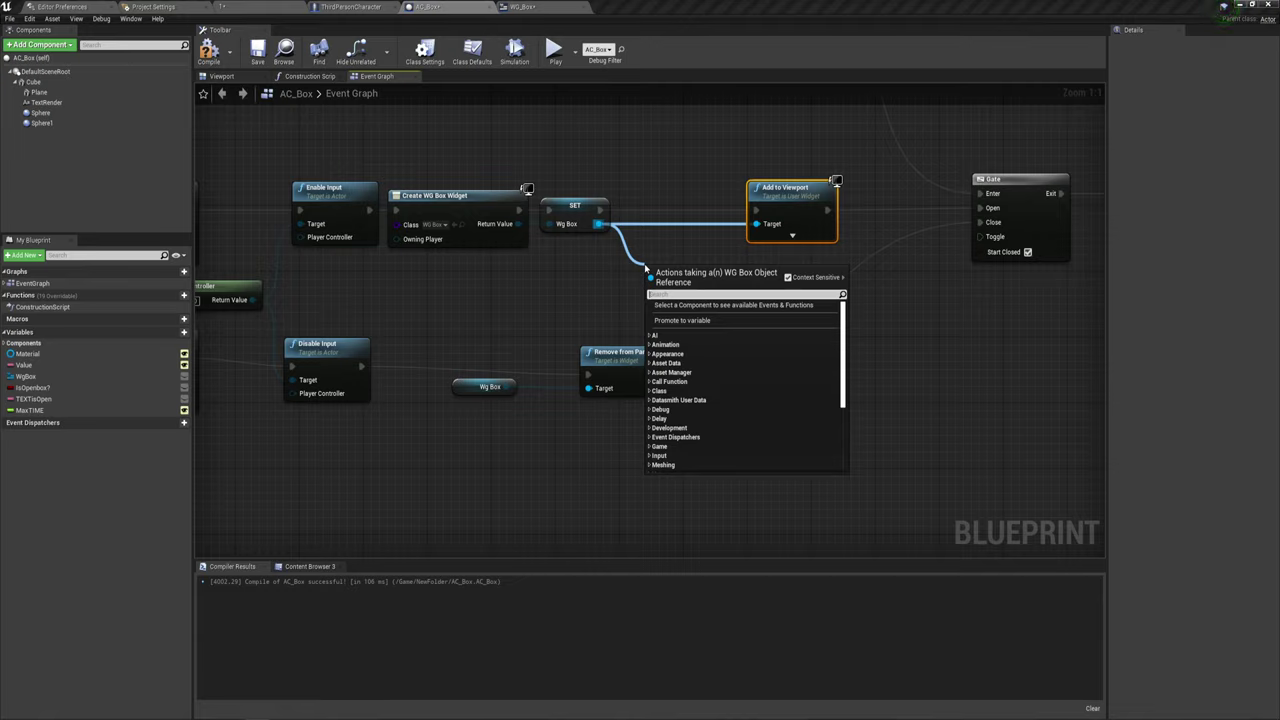
{"action": "type", "text": "set"}
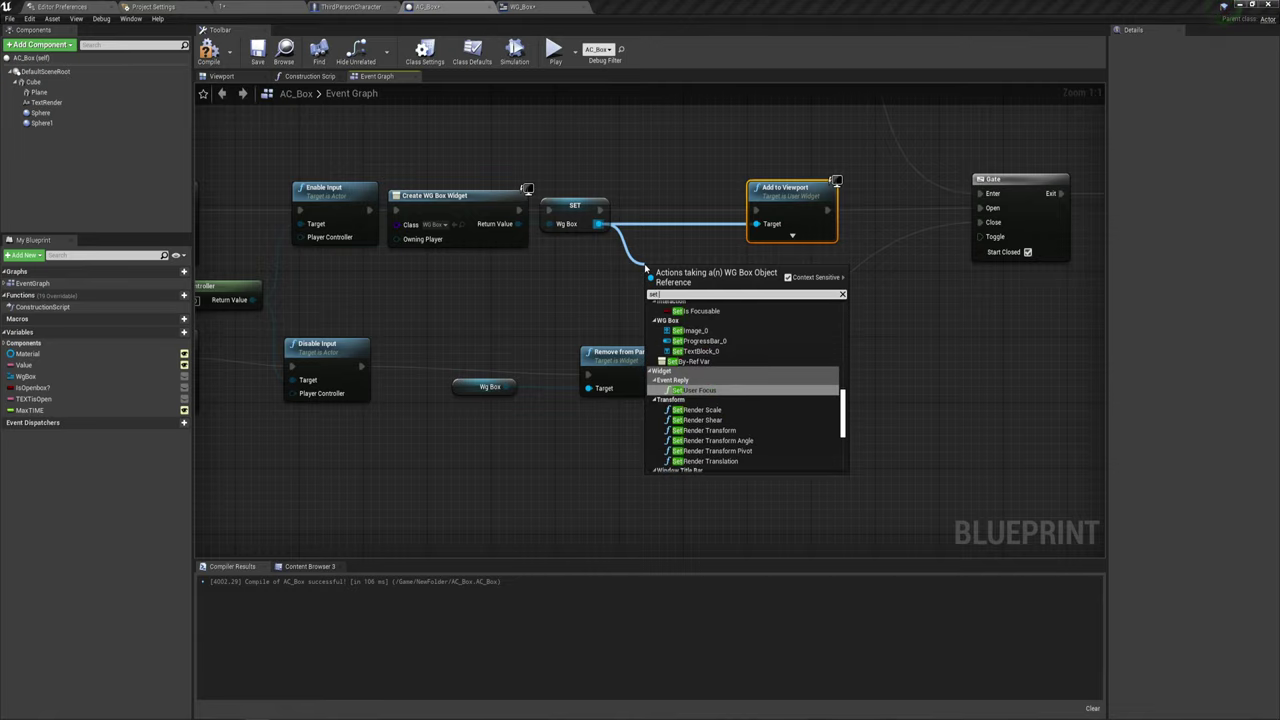
{"action": "type", "text": "ax"}
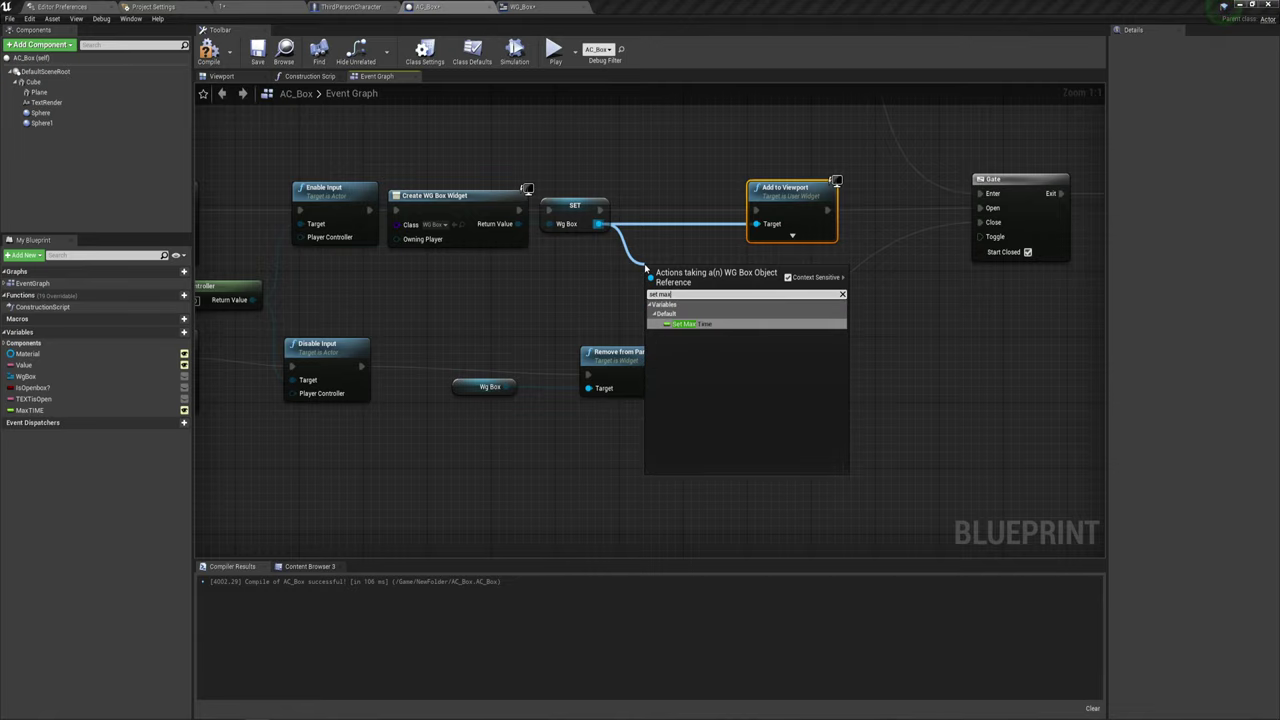
{"action": "left_click", "coordinate": [692, 322]}
{"action": "mouse_move", "coordinate": [660, 282]}
{"action": "left_mouse_down"}
{"action": "mouse_move", "coordinate": [637, 210]}
{"action": "mouse_move", "coordinate": [757, 210]}
{"action": "left_mouse_up"}
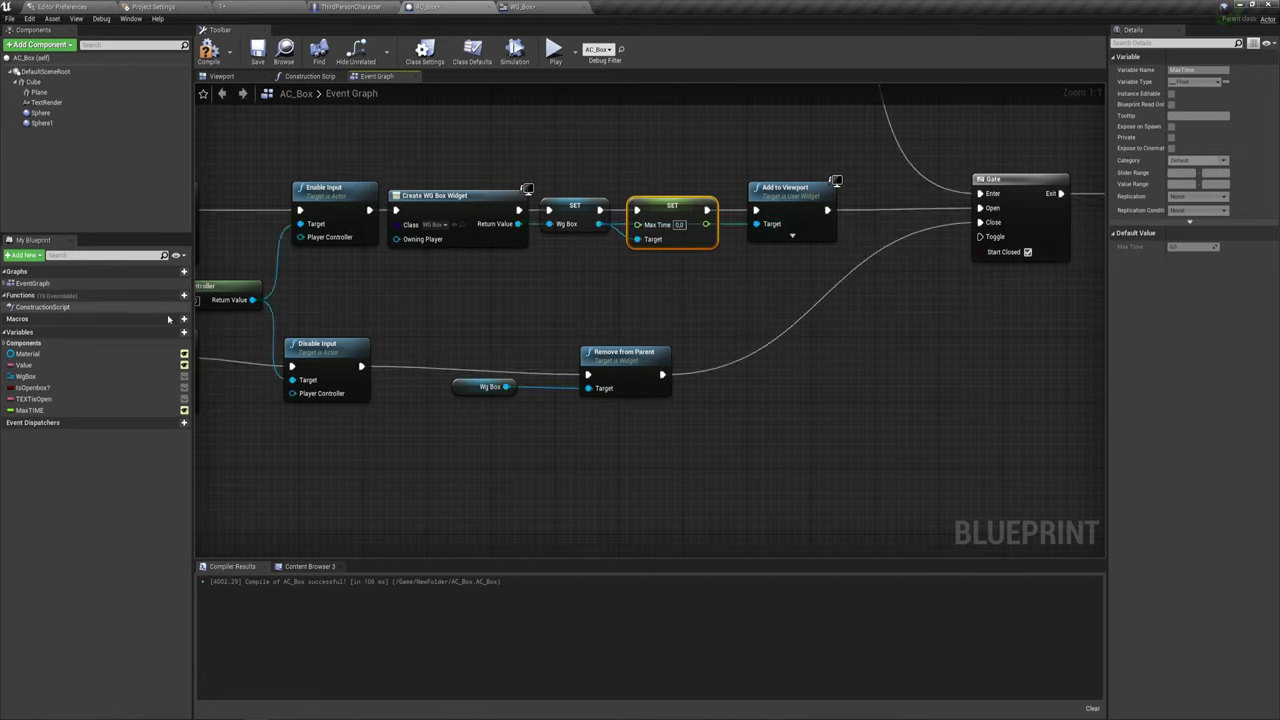
Drop a Get MaxTIME node and connect it to the Max Time input.
{"action": "left_click_drag", "start_coordinate": [13, 416], "coordinate": [471, 360]}
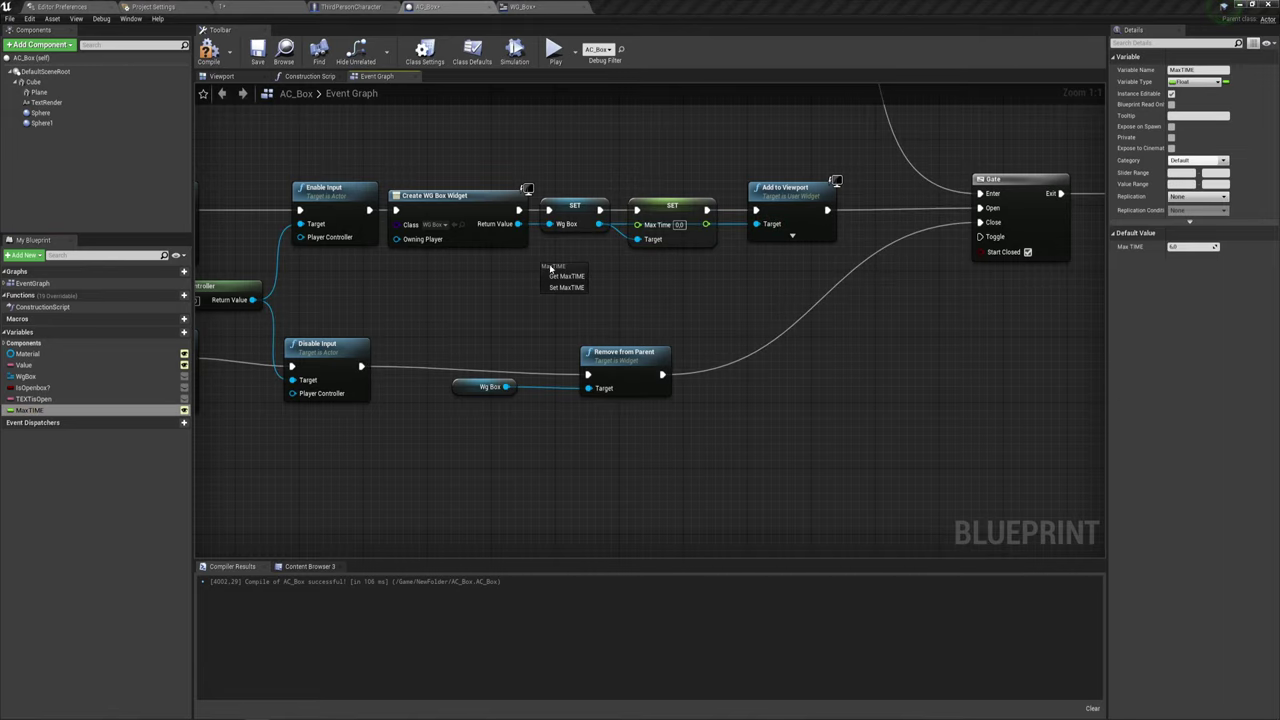
{"action": "mouse_move", "coordinate": [540, 266]}
{"action": "left_mouse_down"}
{"action": "mouse_move", "coordinate": [556, 272]}
{"action": "mouse_move", "coordinate": [640, 226]}
{"action": "mouse_move", "coordinate": [677, 248]}
{"action": "left_mouse_up"}
{"action": "left_click", "coordinate": [566, 278]}
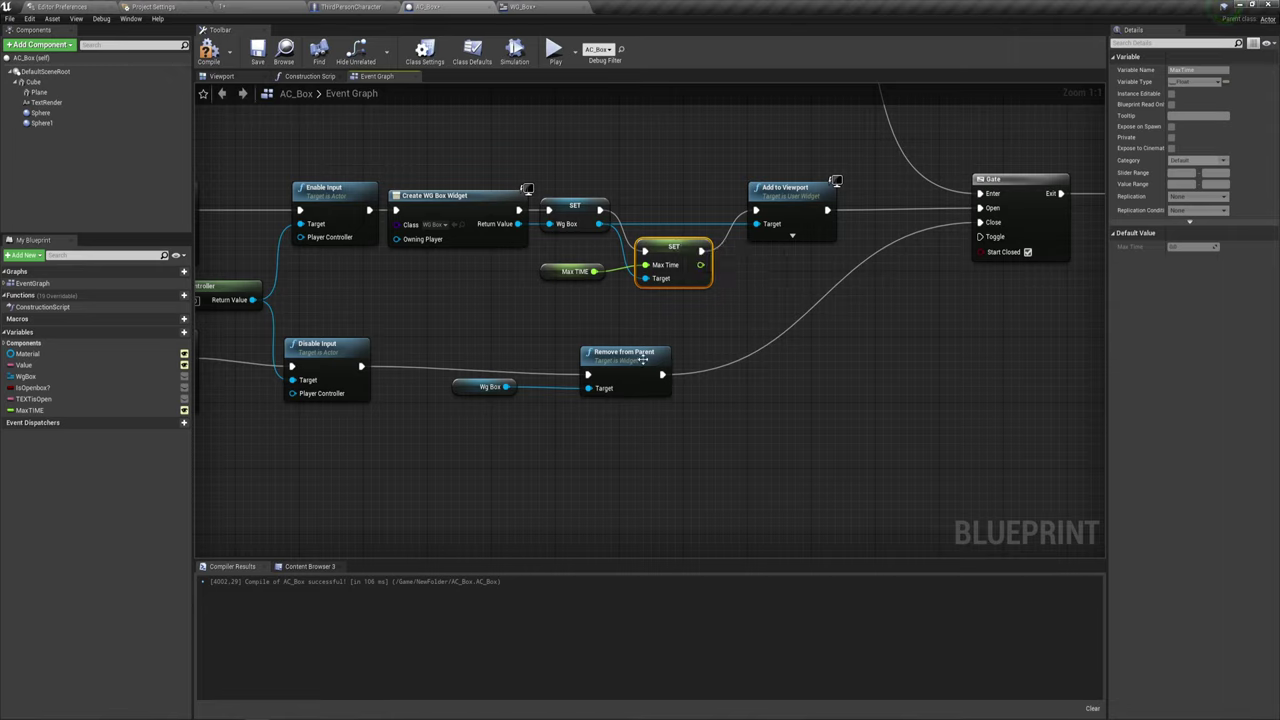
{"action": "left_click", "coordinate": [599, 297]}
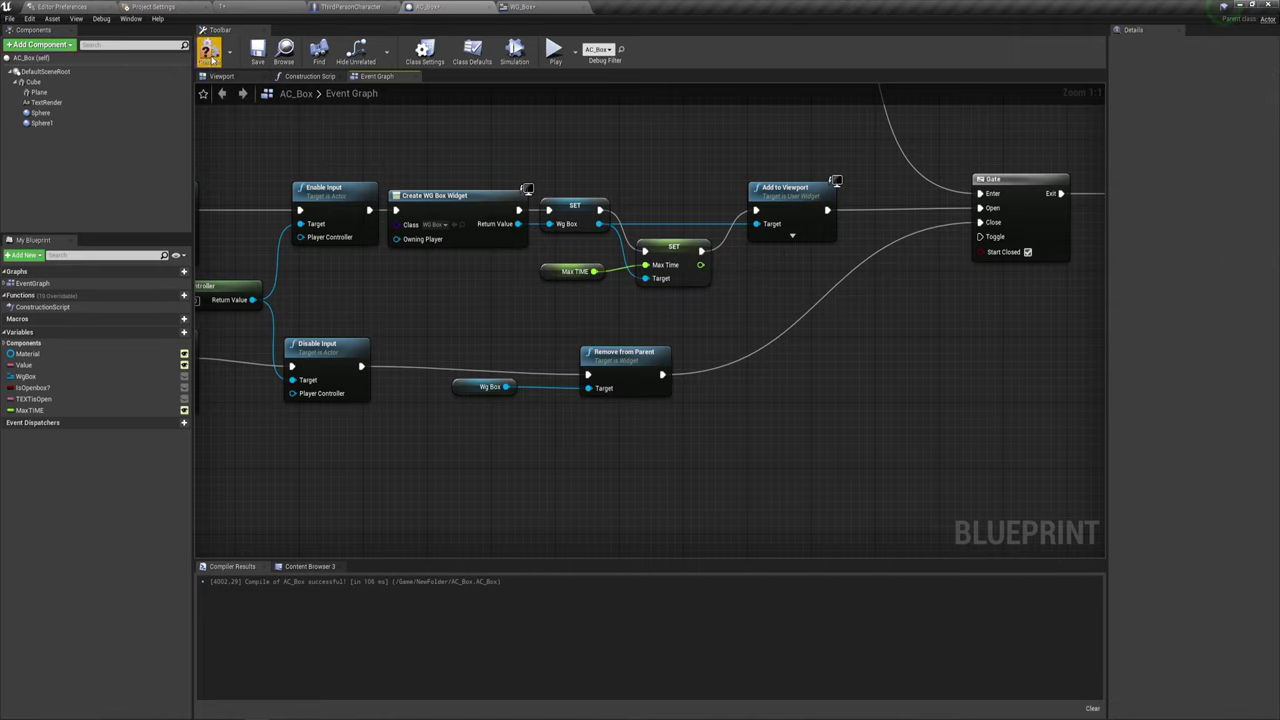
{"action": "left_click", "coordinate": [553, 50]}
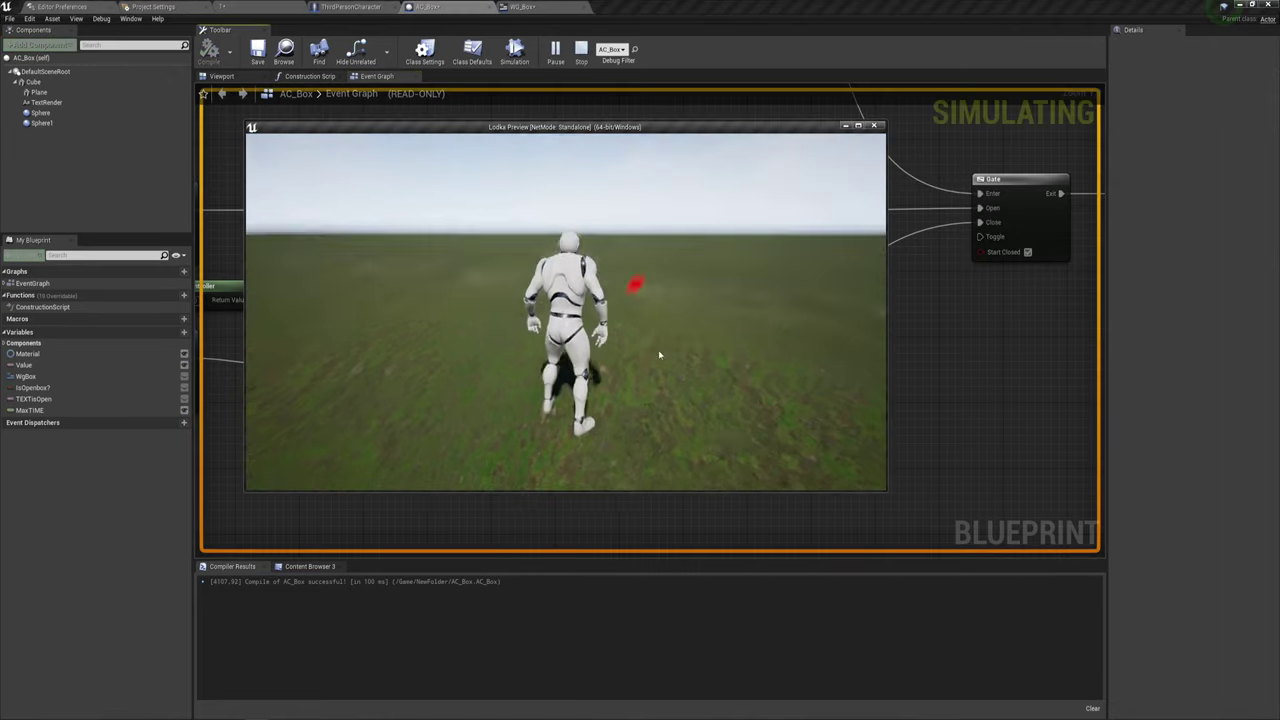
{"action": "key", "text": "w"}
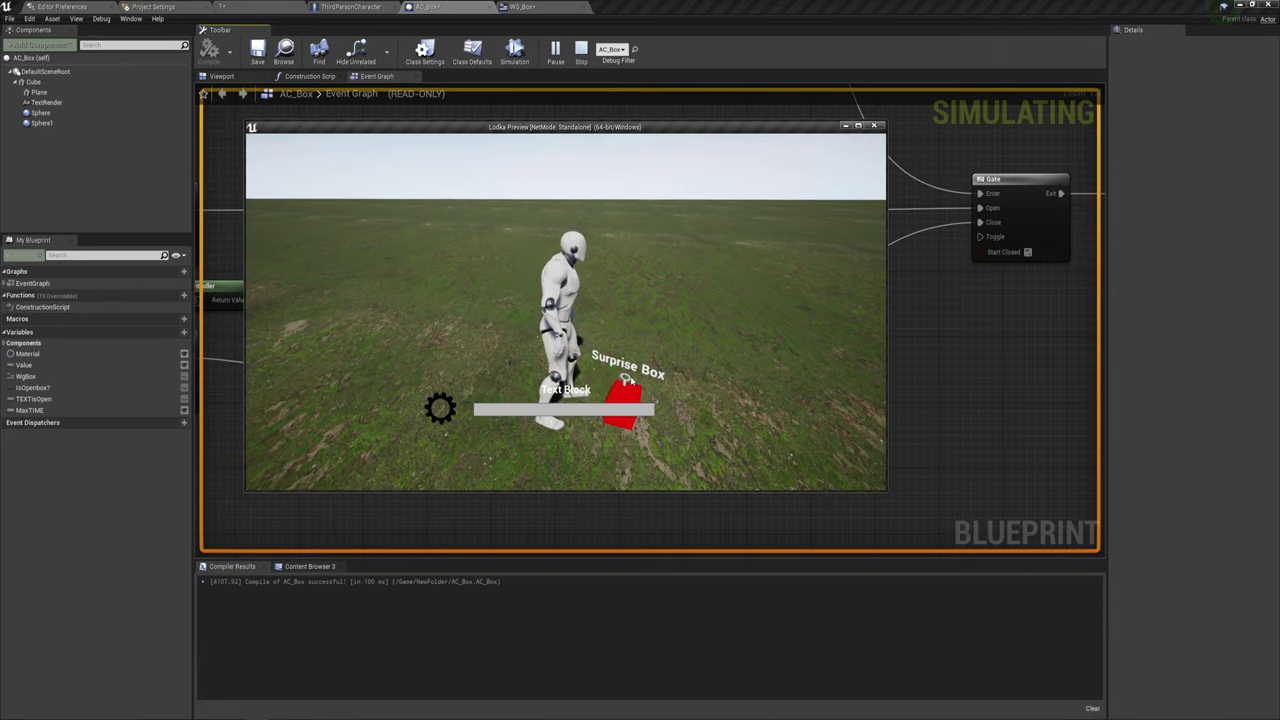
{"action": "key", "text": "Escape"}
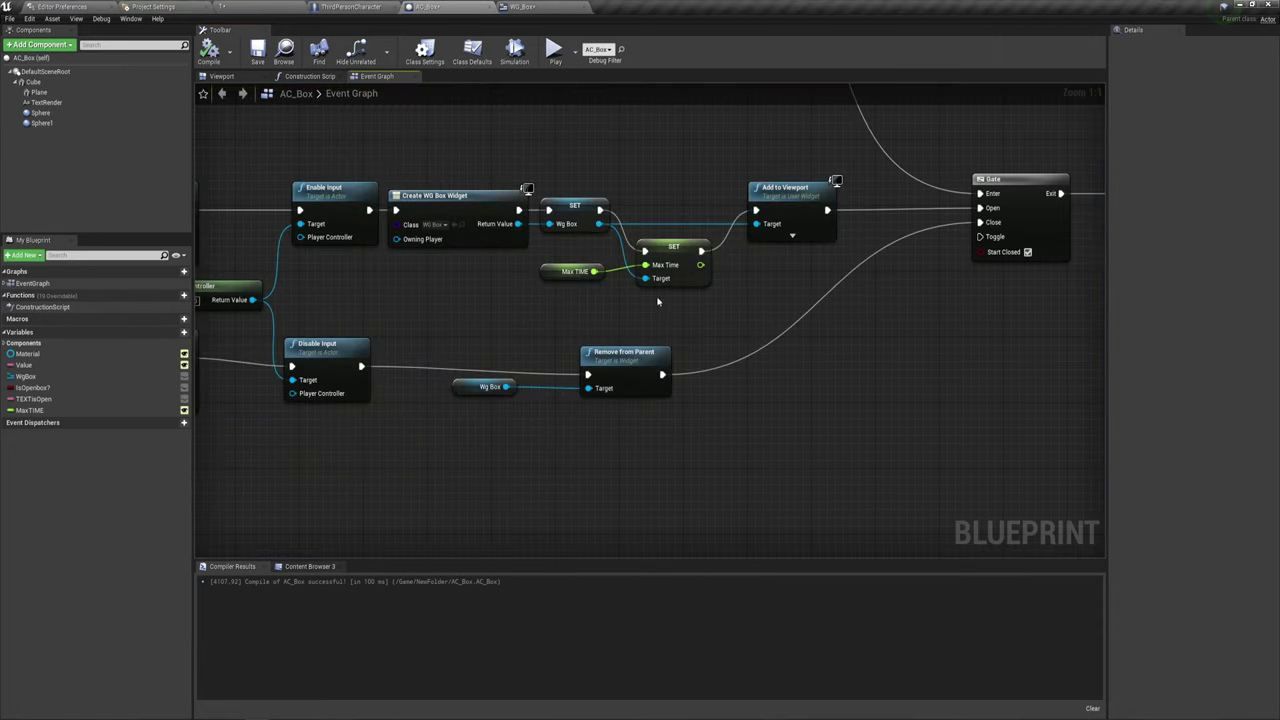
{"action": "scroll", "coordinate": [640, 288], "scroll_direction": "up", "scroll_amount": 1}
{"action": "scroll", "coordinate": [635, 310], "scroll_direction": "up", "scroll_amount": 2}
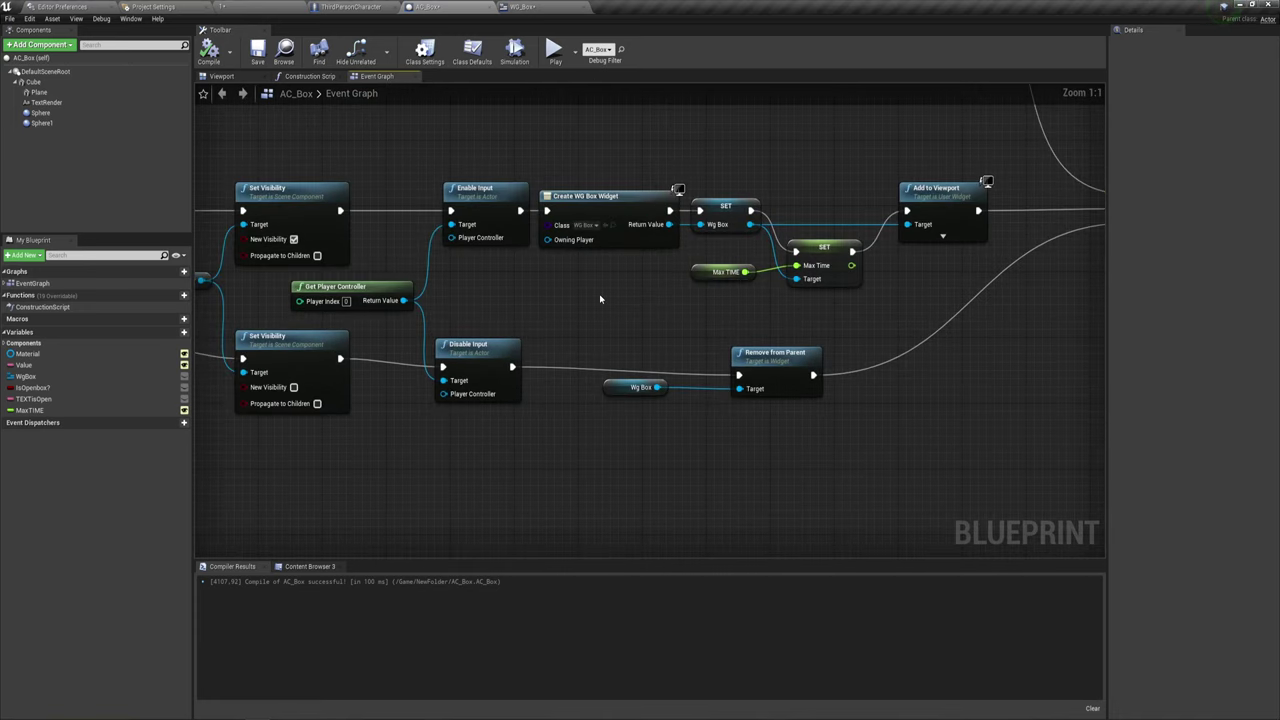
{"action": "right_click_drag", "start_coordinate": [600, 298], "coordinate": [717, 263]}
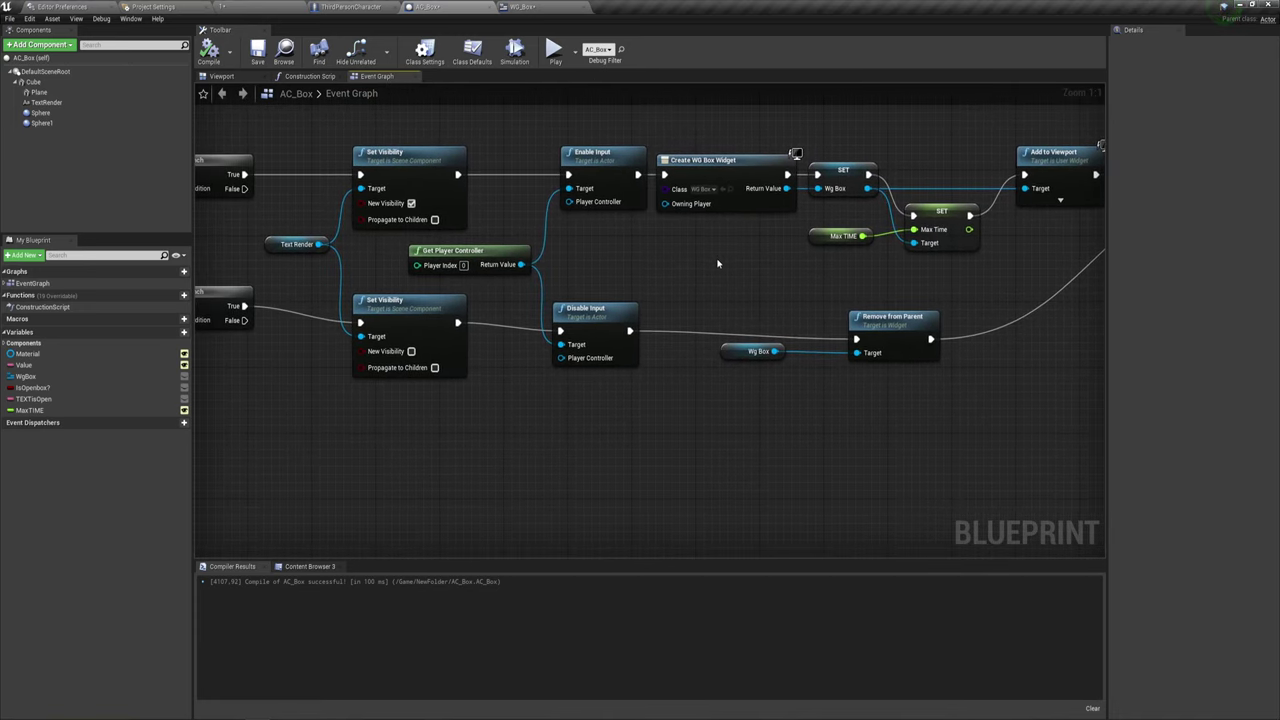
{"action": "right_click_drag", "start_coordinate": [600, 269], "coordinate": [761, 262]}
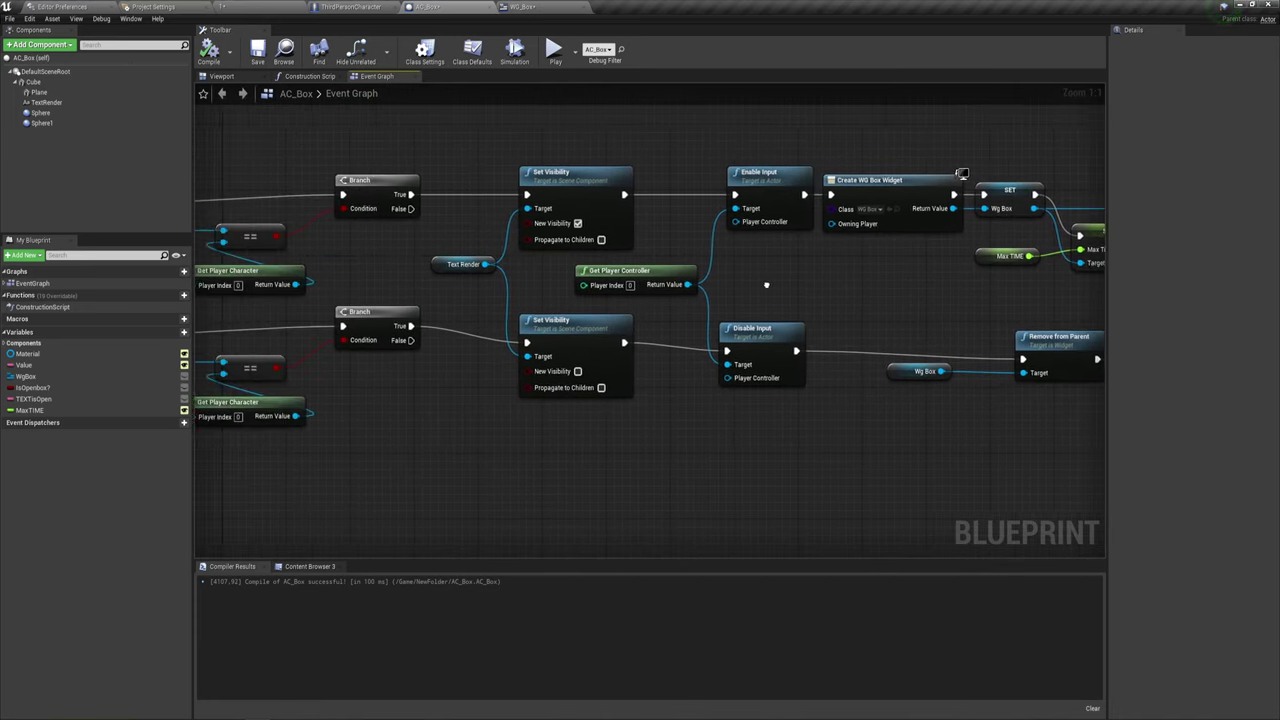
{"action": "mouse_move", "coordinate": [553, 250]}
{"action": "right_mouse_down"}
{"action": "mouse_move", "coordinate": [646, 234]}
{"action": "mouse_move", "coordinate": [763, 276]}
{"action": "right_mouse_up"}
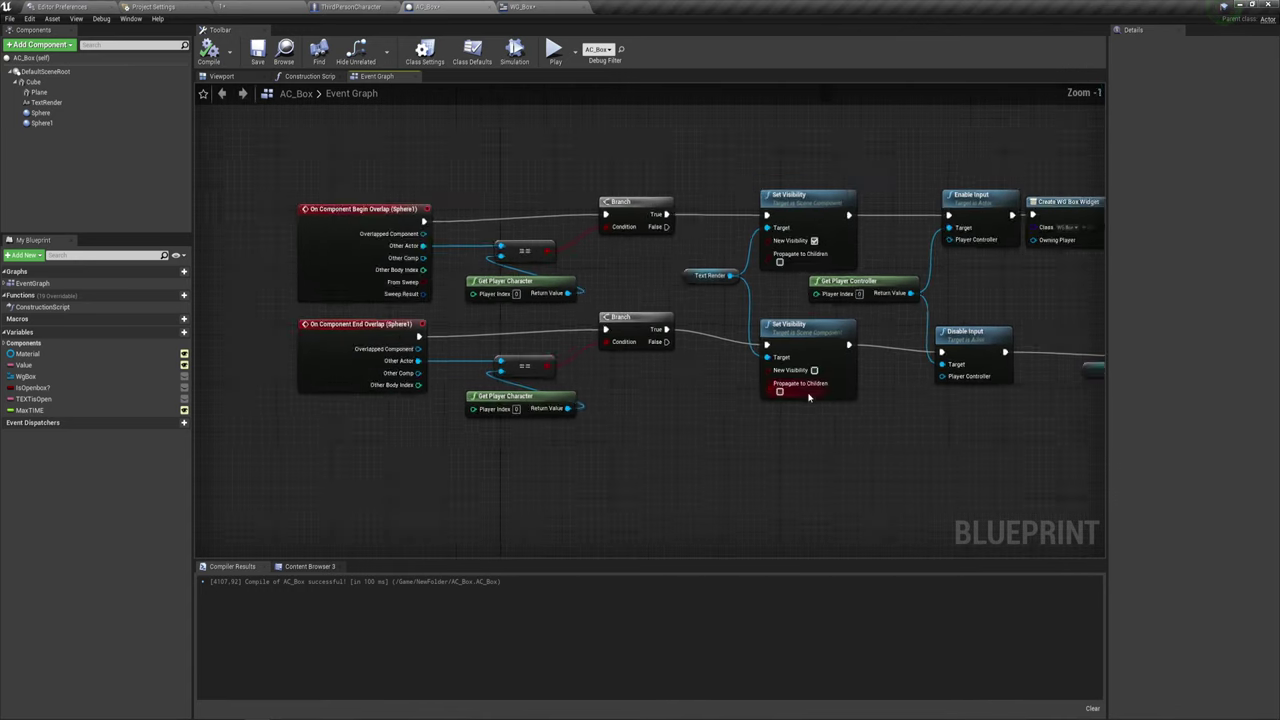
{"action": "scroll", "coordinate": [663, 340], "scroll_direction": "down", "scroll_amount": 2}
{"action": "right_click_drag", "start_coordinate": [900, 310], "coordinate": [650, 310]}
{"action": "right_click_drag", "start_coordinate": [765, 310], "coordinate": [655, 430]}
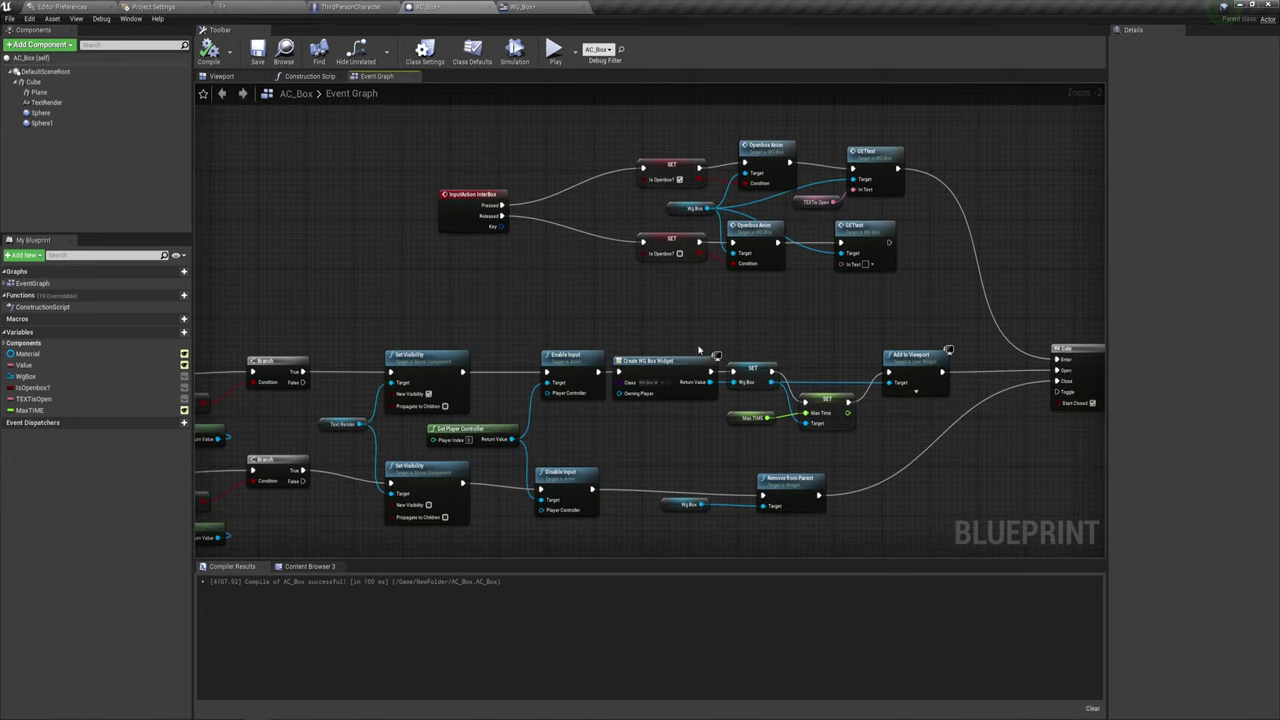
{"action": "scroll", "coordinate": [643, 371], "scroll_direction": "up", "scroll_amount": 1}
{"action": "right_click_drag", "start_coordinate": [629, 346], "coordinate": [491, 358]}
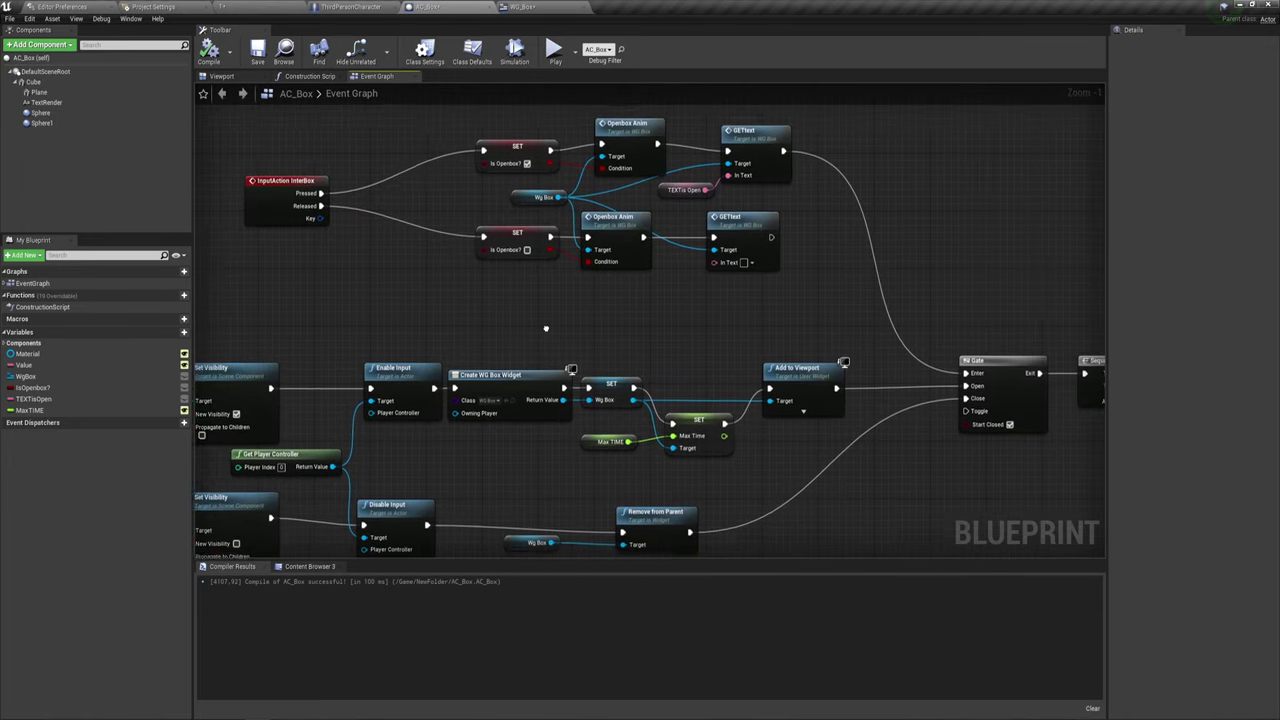
{"action": "right_click_drag", "start_coordinate": [461, 317], "coordinate": [323, 297]}
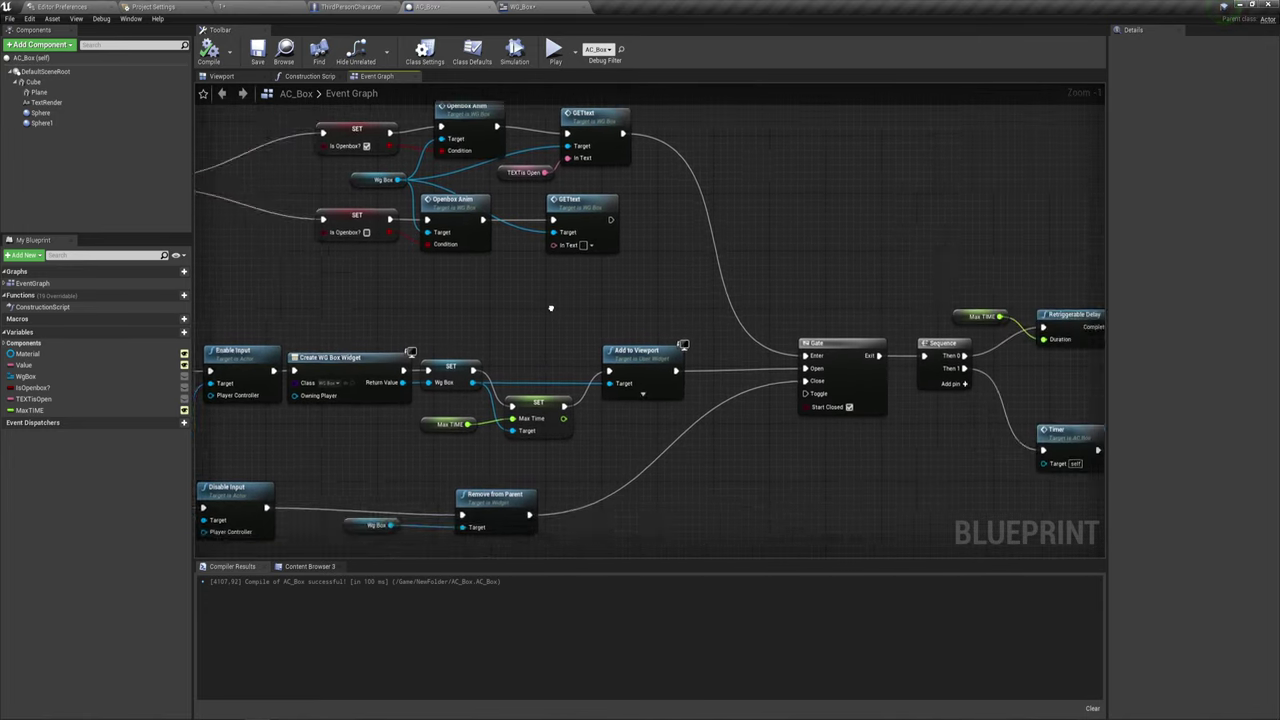
{"action": "mouse_move", "coordinate": [895, 515]}
{"action": "right_mouse_down"}
{"action": "mouse_move", "coordinate": [810, 434]}
{"action": "mouse_move", "coordinate": [553, 391]}
{"action": "right_mouse_up"}
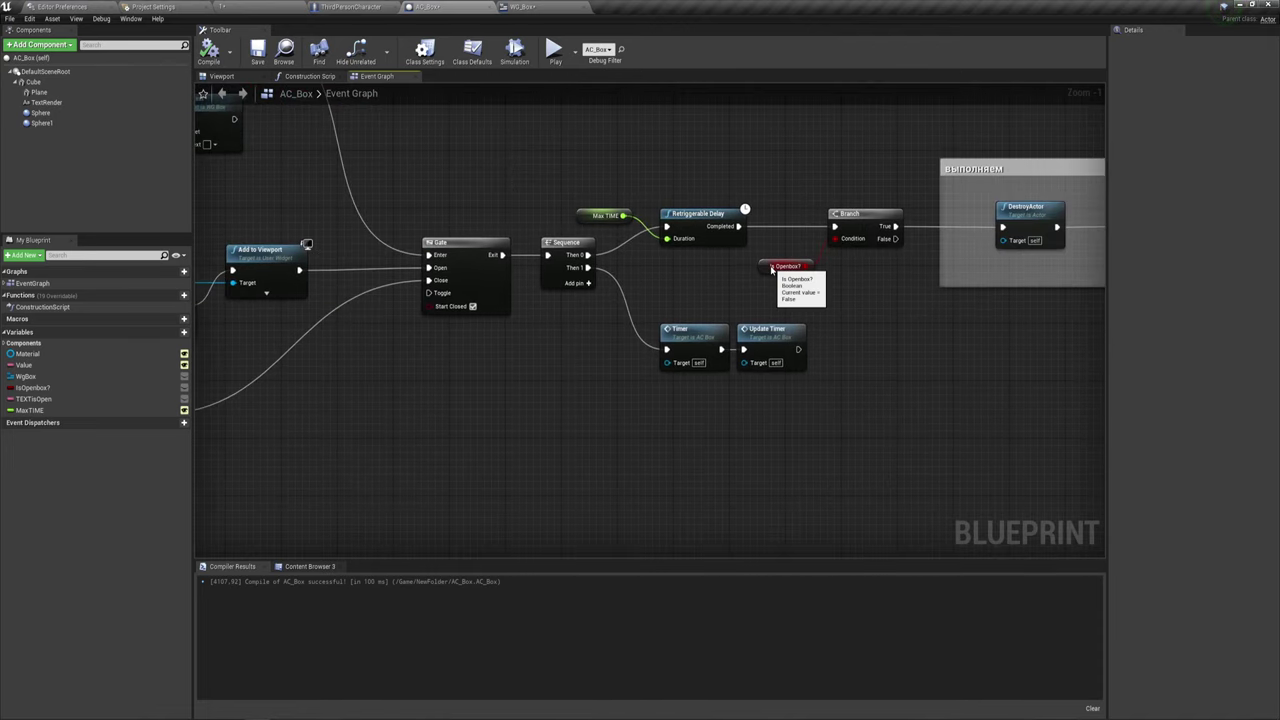
{"action": "left_click_drag", "start_coordinate": [782, 266], "coordinate": [782, 251]}
{"action": "mouse_move", "coordinate": [617, 395]}
{"action": "right_mouse_down"}
{"action": "mouse_move", "coordinate": [759, 381]}
{"action": "mouse_move", "coordinate": [751, 277]}
{"action": "mouse_move", "coordinate": [763, 295]}
{"action": "right_mouse_up"}
{"action": "scroll", "coordinate": [759, 381], "scroll_direction": "down", "scroll_amount": 1}
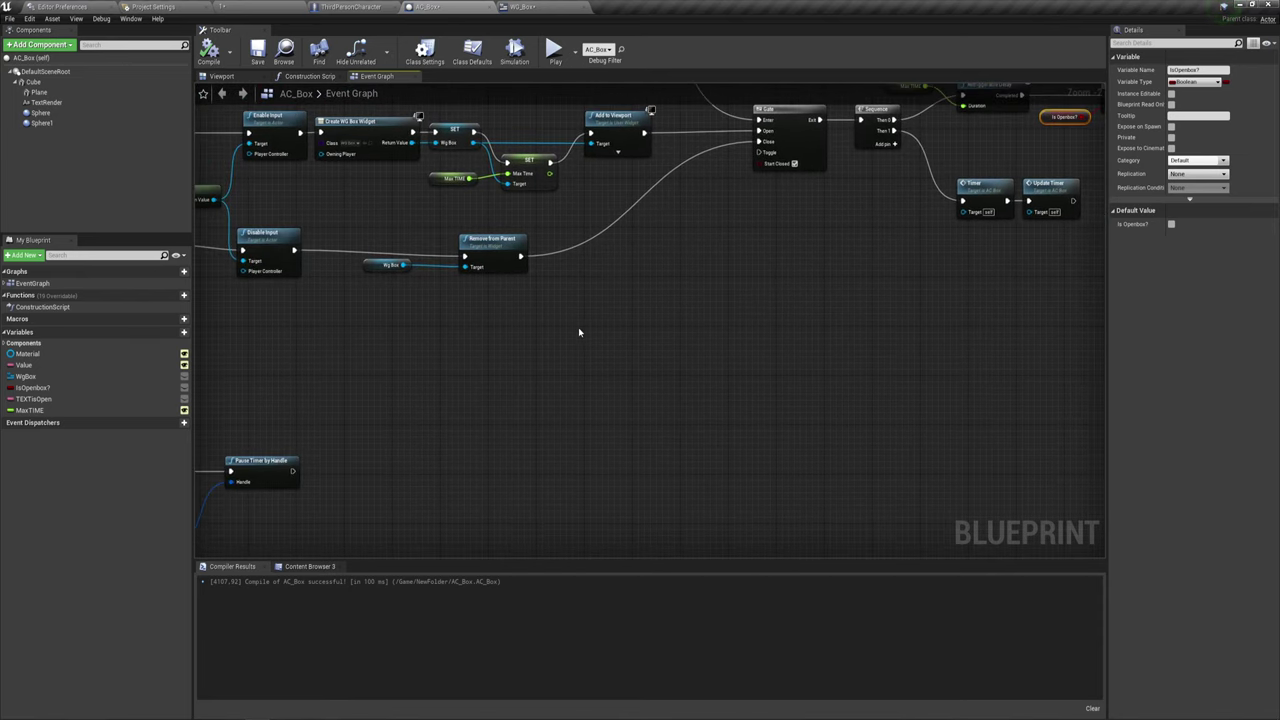
{"action": "mouse_move", "coordinate": [578, 332]}
{"action": "right_mouse_down"}
{"action": "mouse_move", "coordinate": [586, 323]}
{"action": "mouse_move", "coordinate": [743, 371]}
{"action": "mouse_move", "coordinate": [657, 371]}
{"action": "mouse_move", "coordinate": [668, 322]}
{"action": "mouse_move", "coordinate": [617, 260]}
{"action": "right_mouse_up"}
{"action": "scroll", "coordinate": [599, 274], "scroll_direction": "up", "scroll_amount": 4}
{"action": "scroll", "coordinate": [572, 249], "scroll_direction": "down", "scroll_amount": 3}
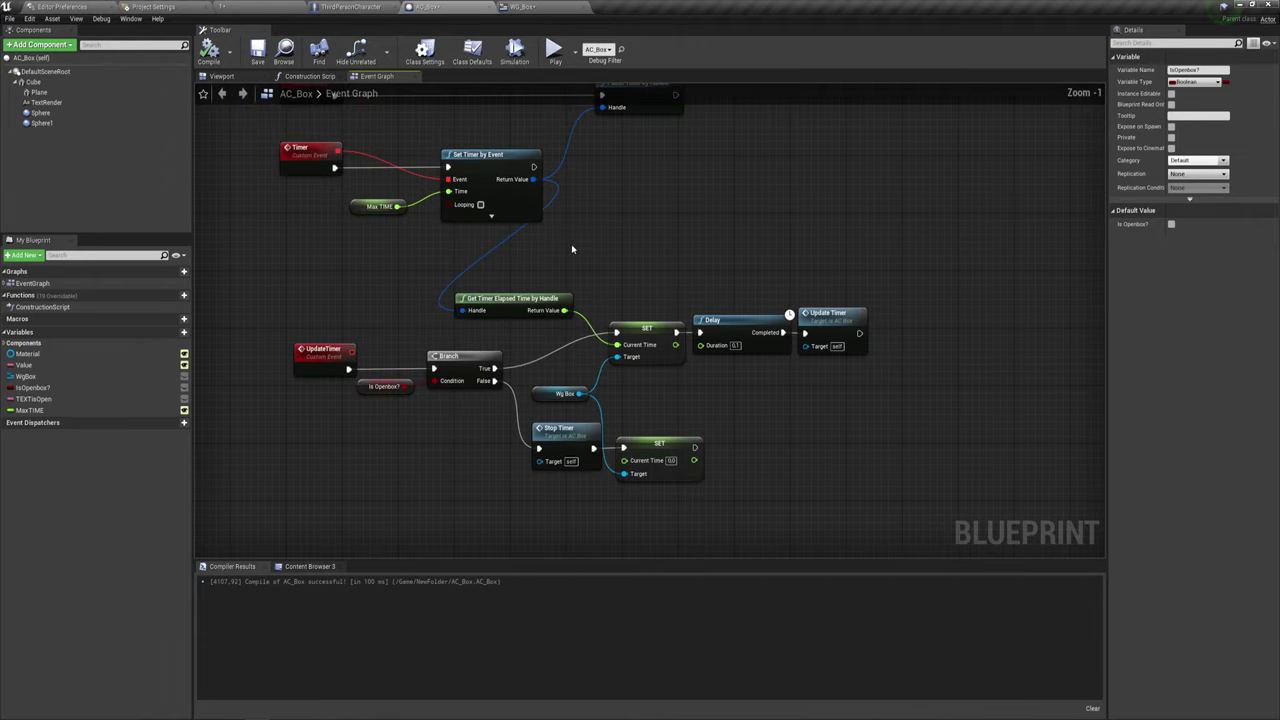
{"action": "right_click_drag", "start_coordinate": [682, 264], "coordinate": [617, 209]}
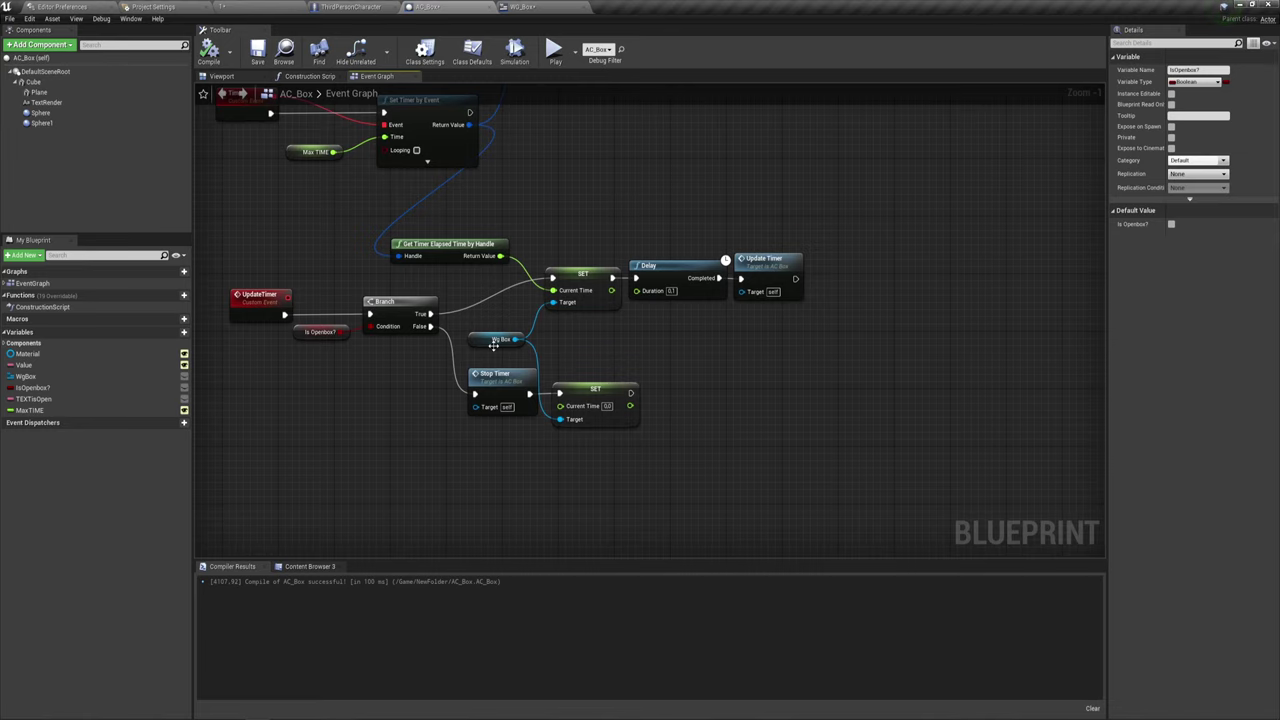
{"action": "right_click_drag", "start_coordinate": [493, 343], "coordinate": [575, 298]}
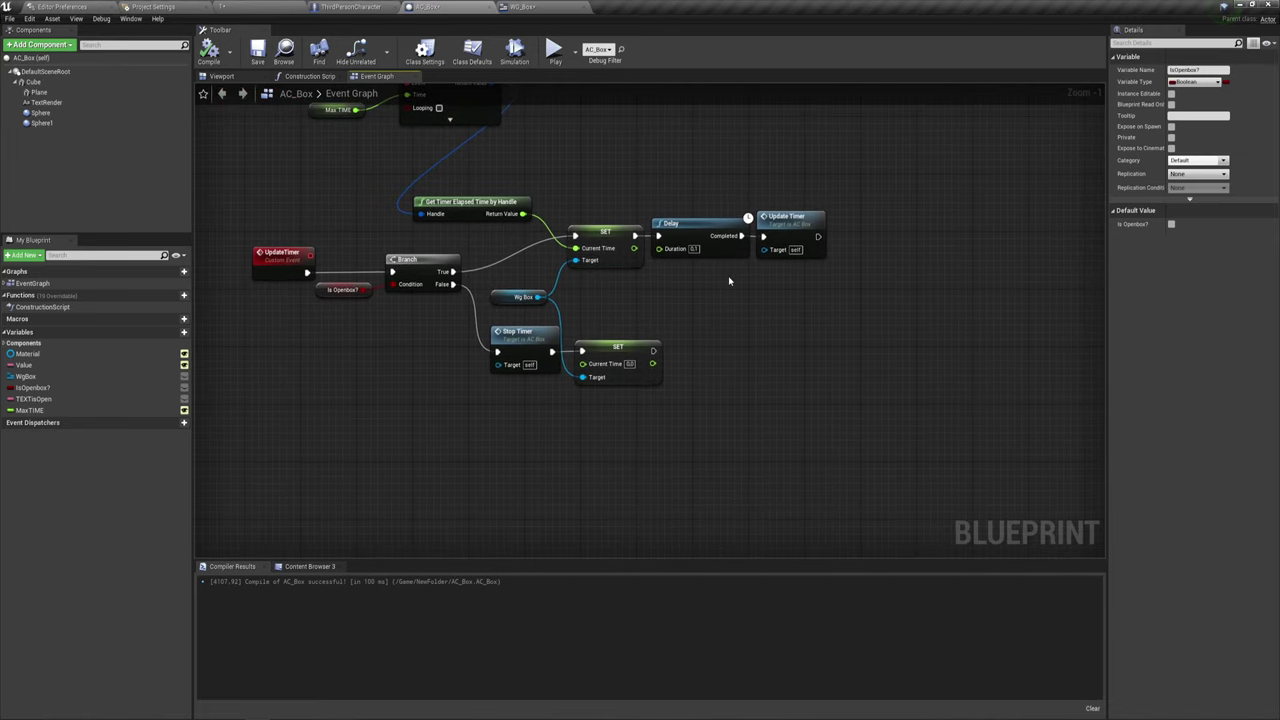
{"action": "mouse_move", "coordinate": [729, 281]}
{"action": "right_mouse_down"}
{"action": "mouse_move", "coordinate": [709, 286]}
{"action": "mouse_move", "coordinate": [737, 303]}
{"action": "mouse_move", "coordinate": [762, 391]}
{"action": "mouse_move", "coordinate": [754, 420]}
{"action": "mouse_move", "coordinate": [700, 344]}
{"action": "mouse_move", "coordinate": [654, 400]}
{"action": "right_mouse_up"}
{"action": "scroll", "coordinate": [657, 389], "scroll_direction": "down", "scroll_amount": 4}
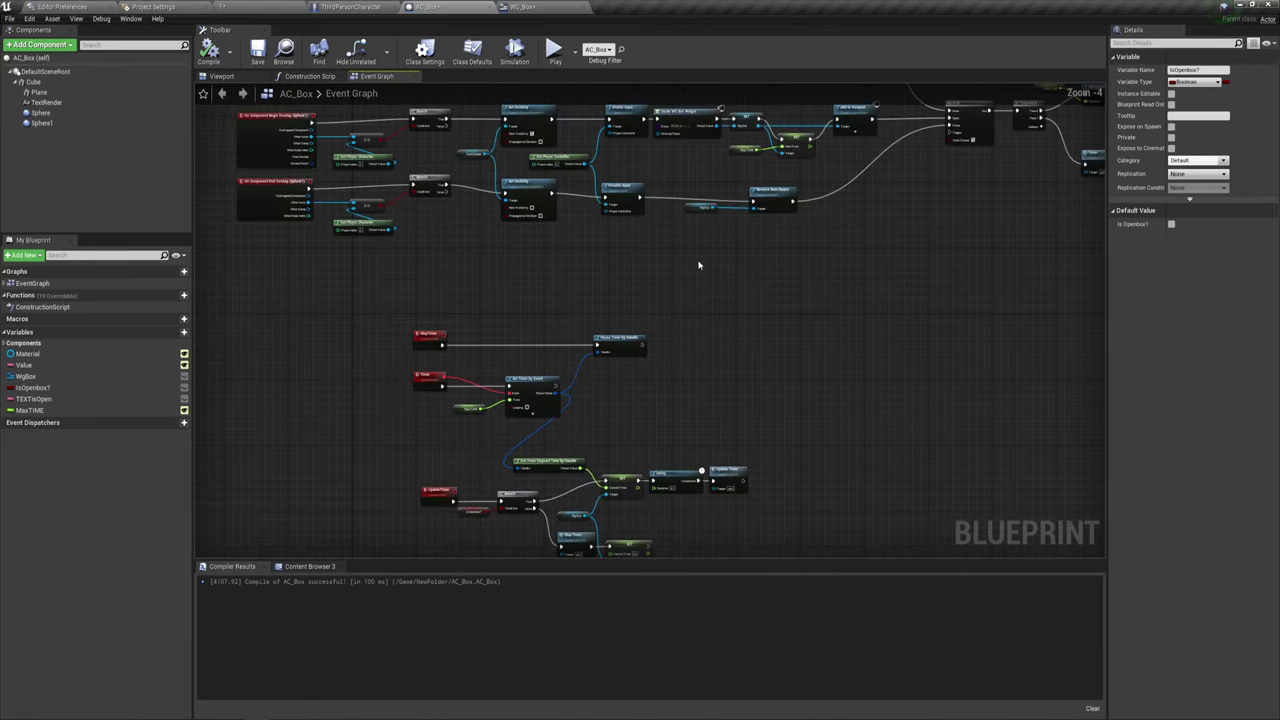
{"action": "mouse_move", "coordinate": [697, 266]}
{"action": "right_mouse_down"}
{"action": "mouse_move", "coordinate": [591, 377]}
{"action": "mouse_move", "coordinate": [351, 400]}
{"action": "right_mouse_up"}
{"action": "scroll", "coordinate": [826, 309], "scroll_direction": "up", "scroll_amount": 3}
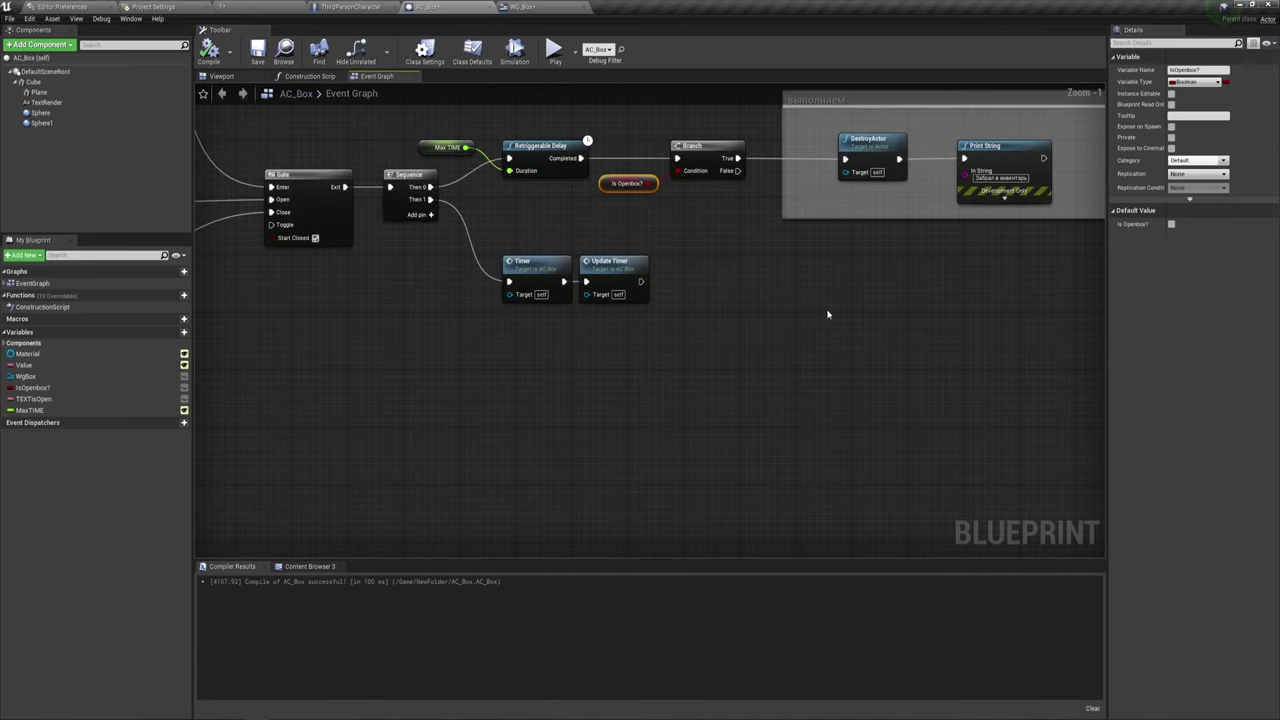
{"action": "right_click_drag", "start_coordinate": [760, 297], "coordinate": [774, 319]}
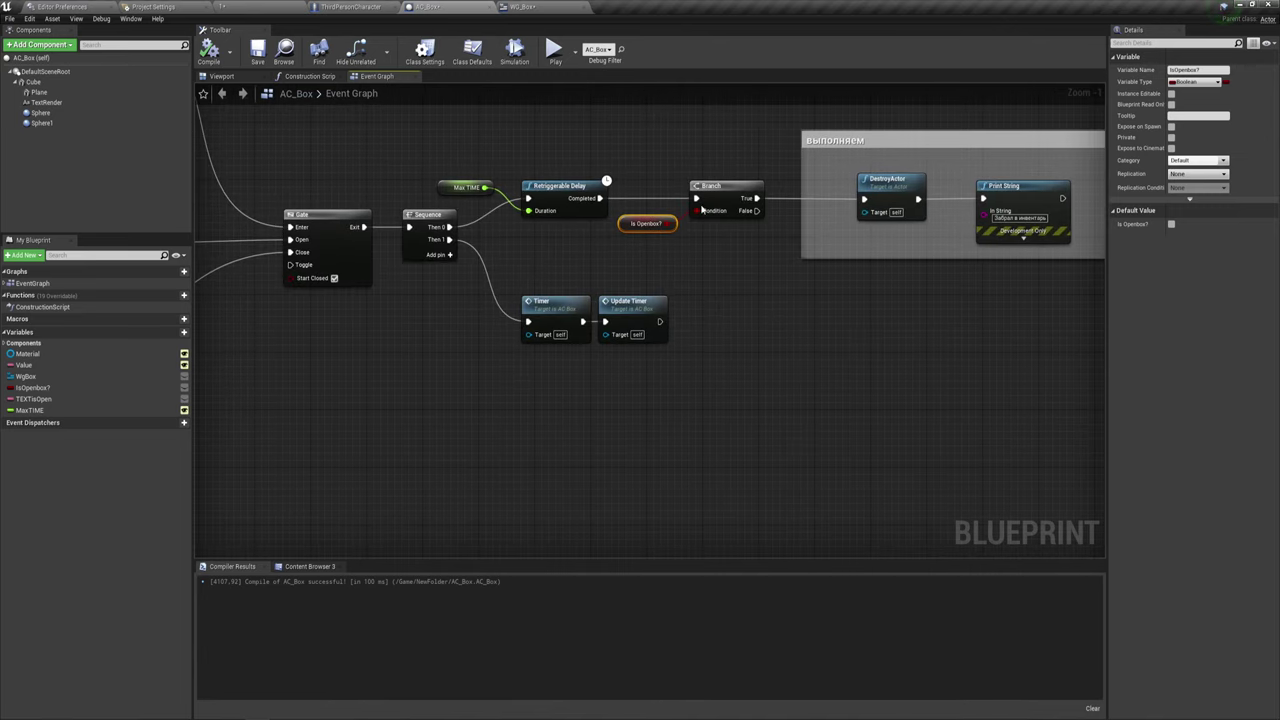
Compile WG_Box and clear the Text Block's text in the Designer.
{"action": "left_click", "coordinate": [548, 7]}
{"action": "left_click", "coordinate": [35, 42]}
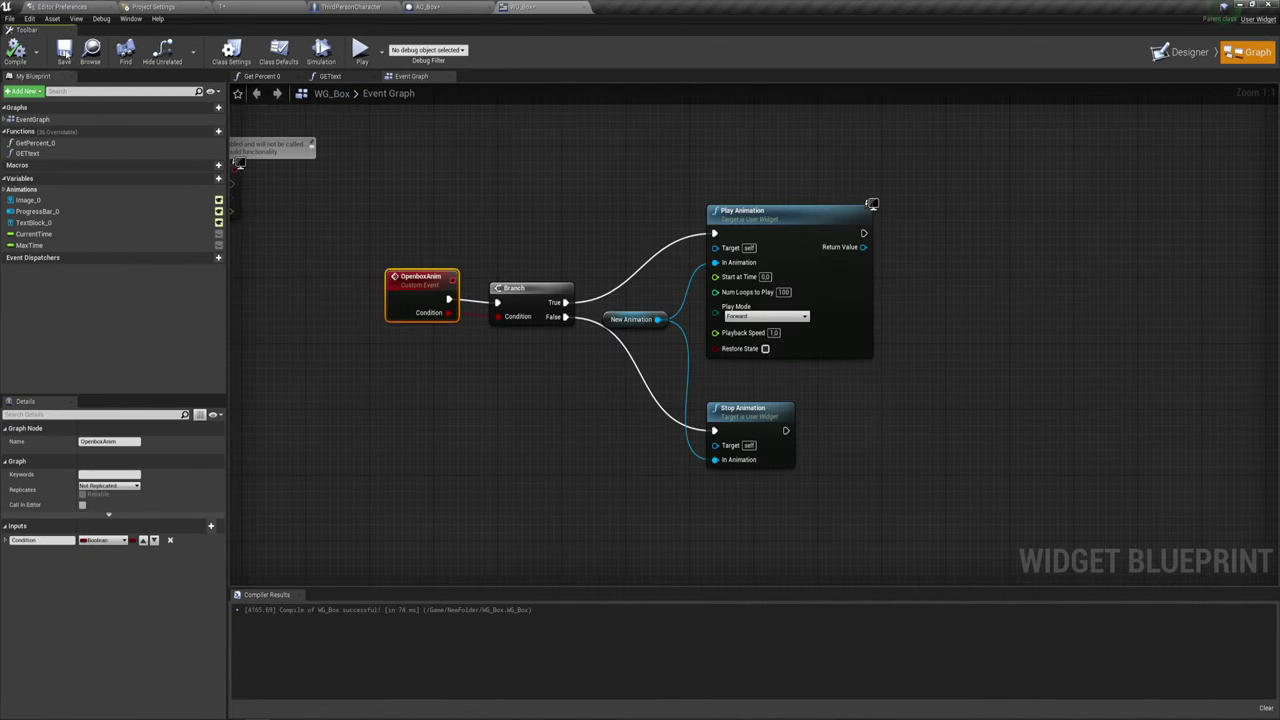
{"action": "left_click", "coordinate": [1185, 53]}
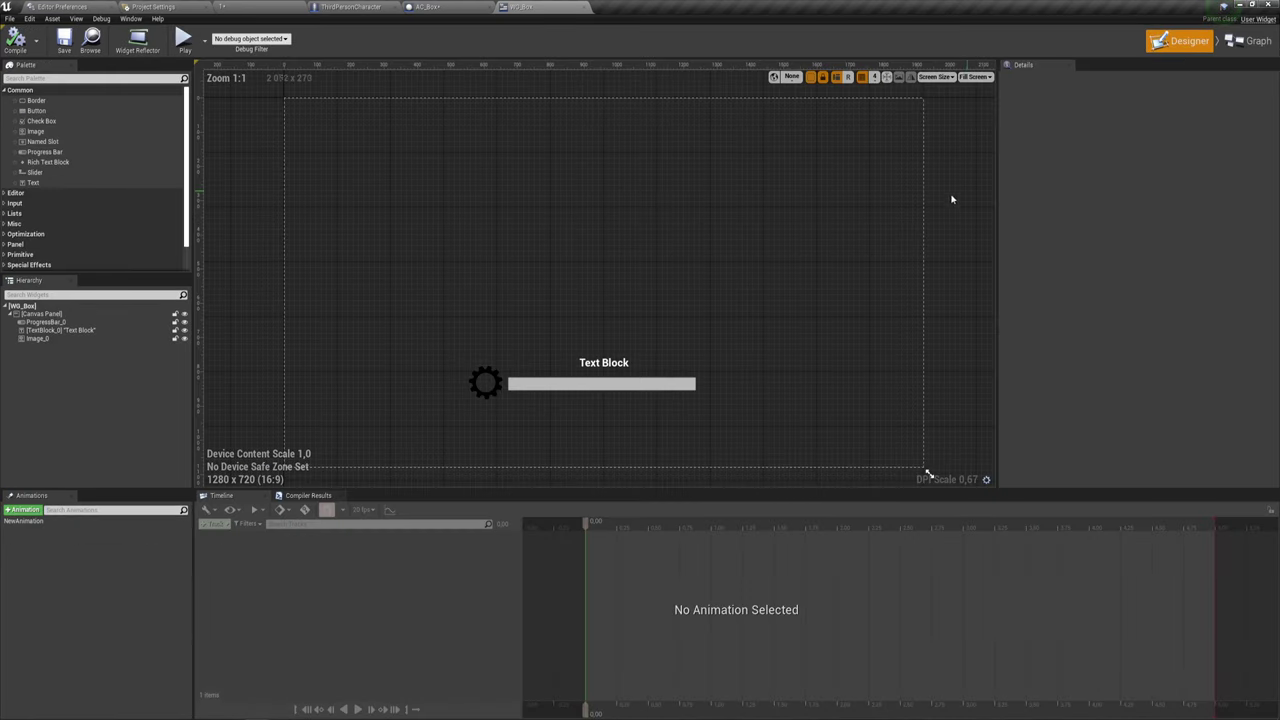
{"action": "left_click", "coordinate": [604, 365]}
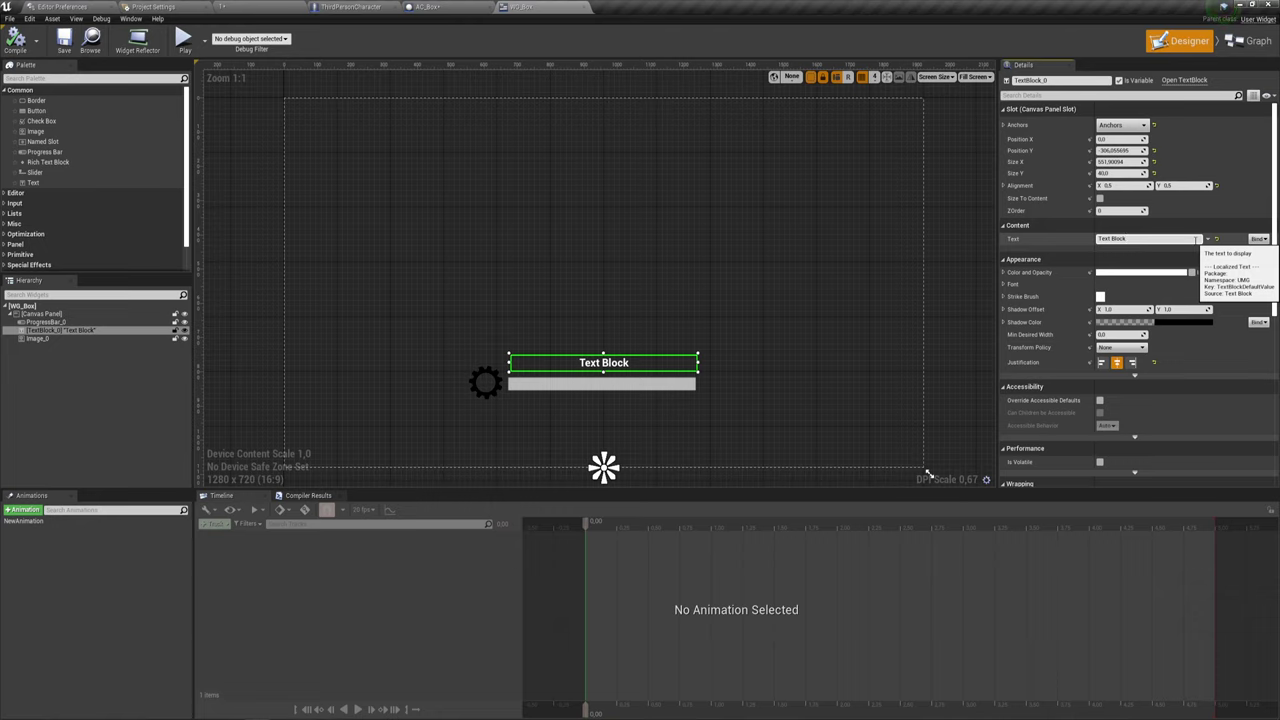
{"action": "left_click", "coordinate": [620, 272]}
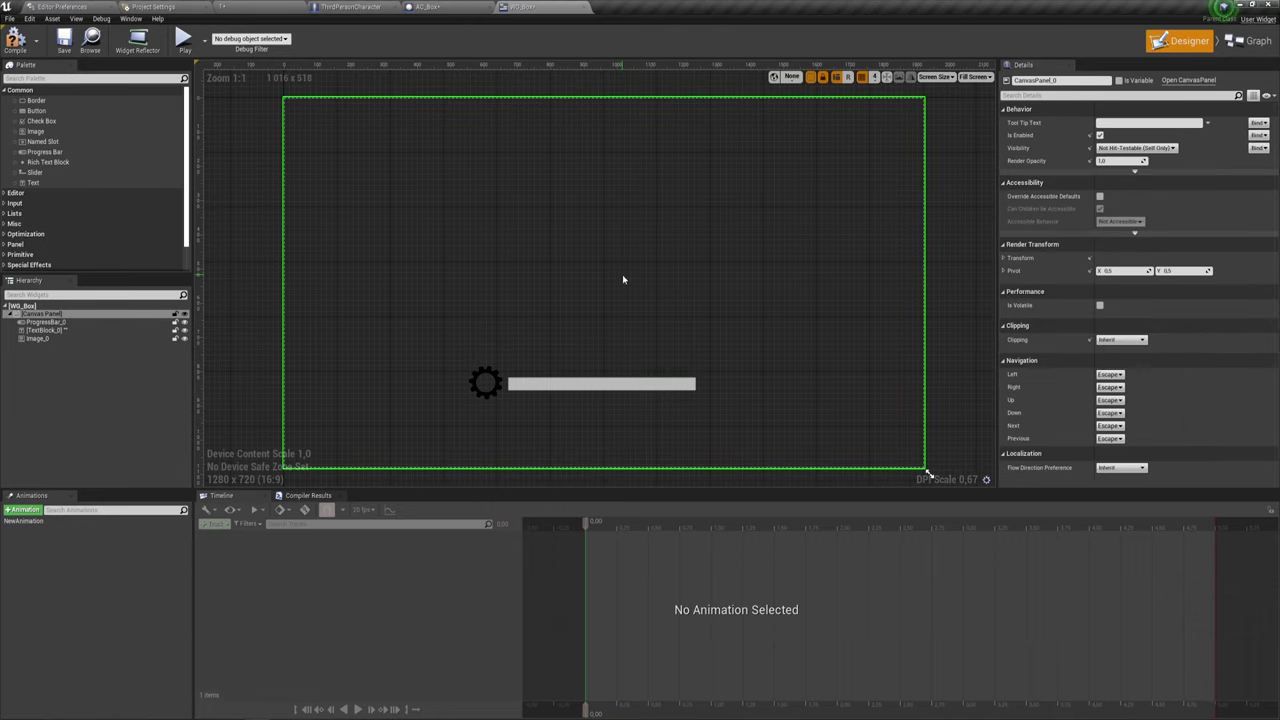
Test play the level, walking the character to the surprise box.
{"action": "left_click", "coordinate": [183, 40]}
{"action": "key", "text": "w"}
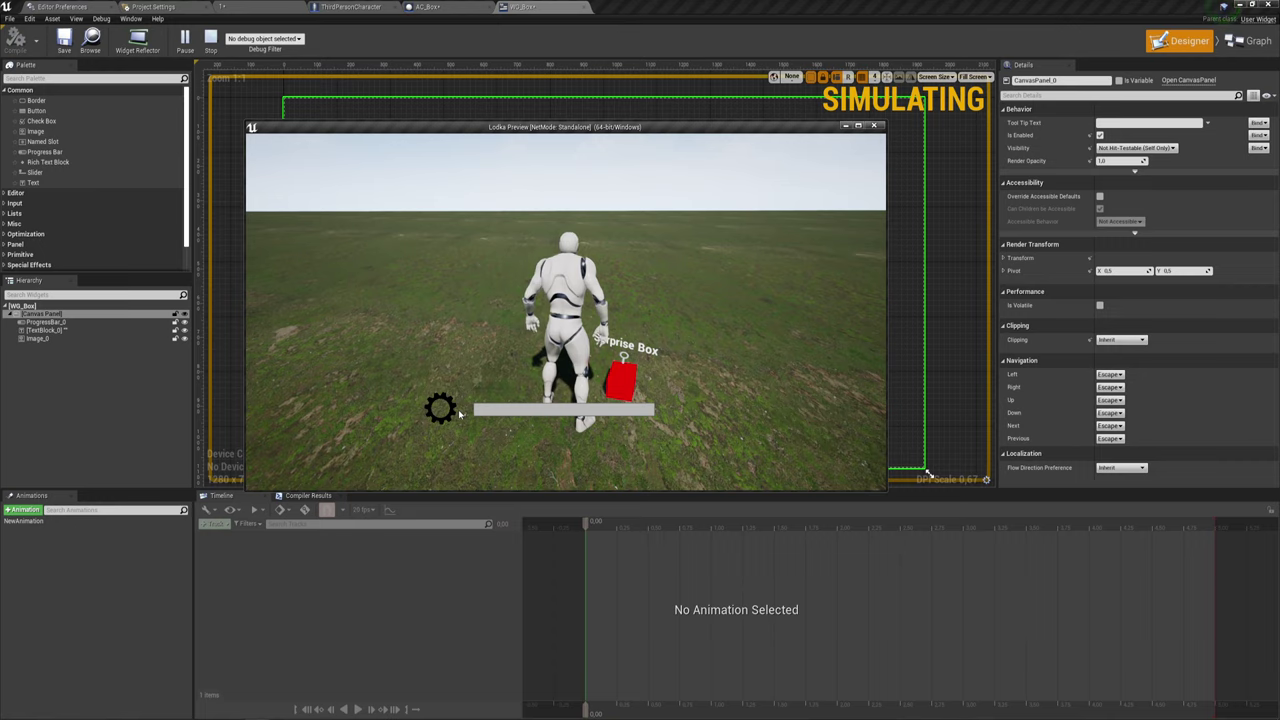
{"action": "key", "text": "Escape"}
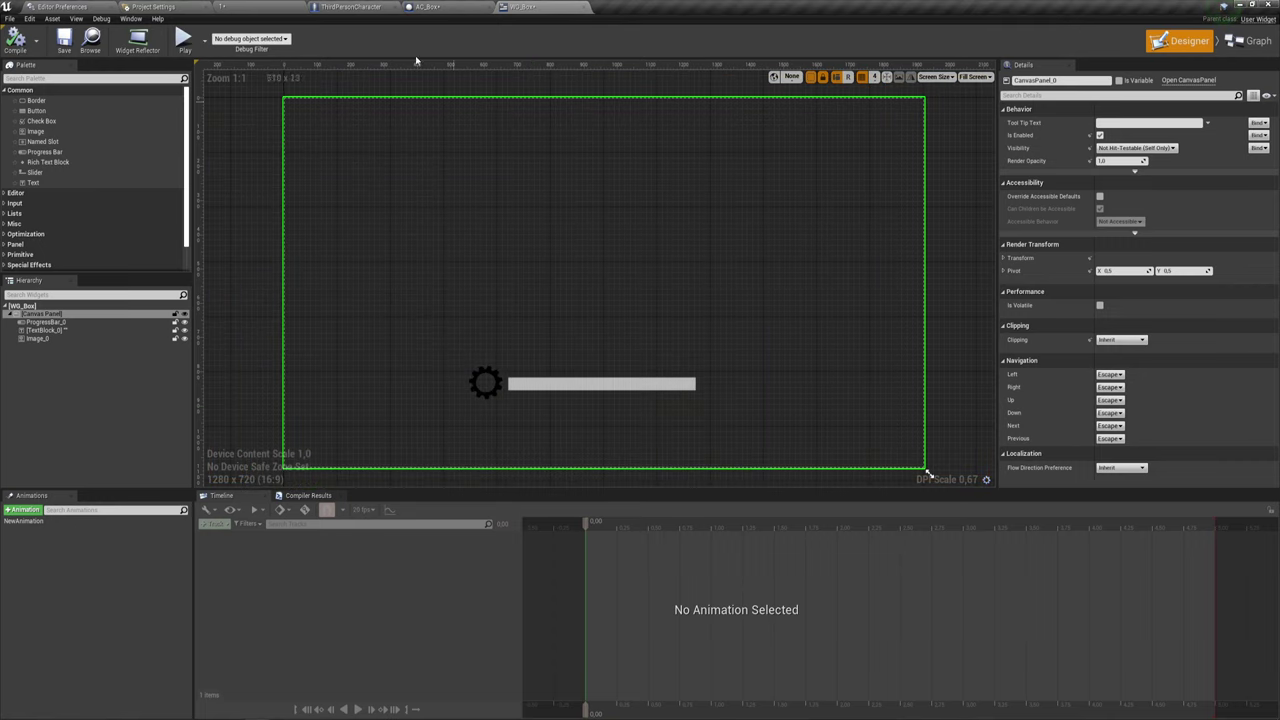
In AC_Box, add a Print String node after InputAction InterBox's Pressed pin.
{"action": "left_click", "coordinate": [455, 6]}
{"action": "scroll", "coordinate": [489, 263], "scroll_direction": "down", "scroll_amount": 3}
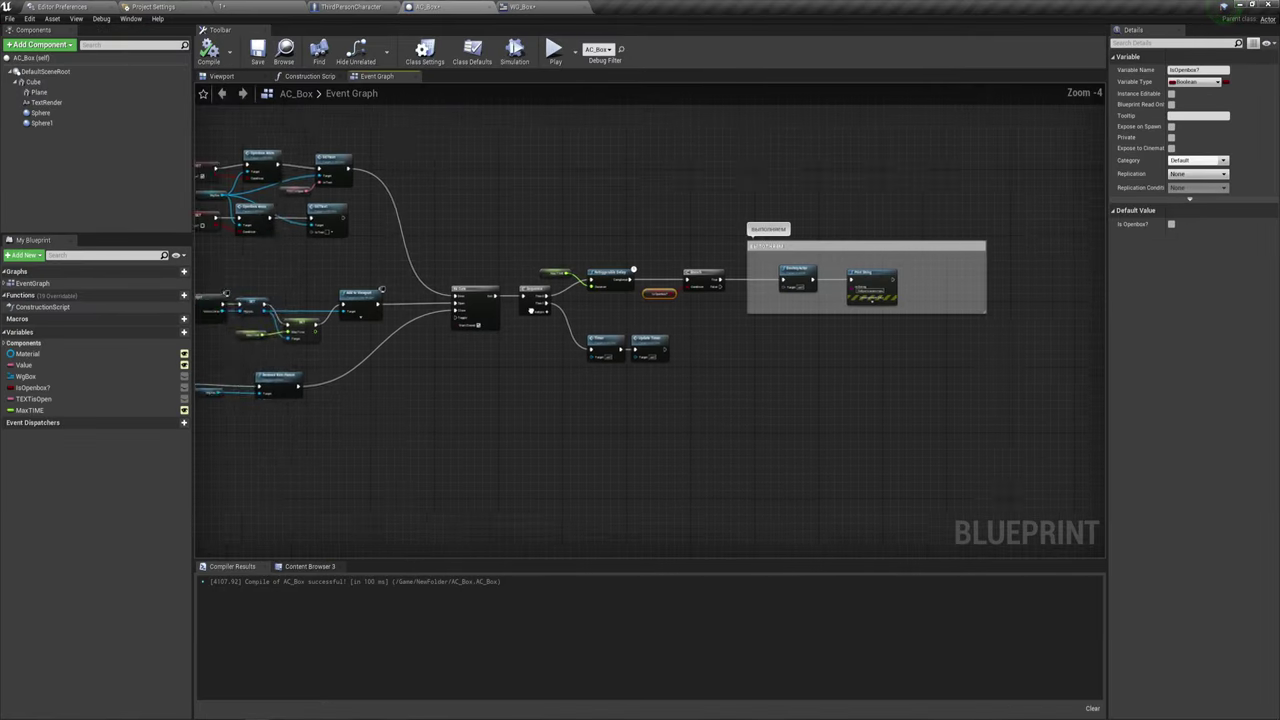
{"action": "right_click_drag", "start_coordinate": [489, 263], "coordinate": [600, 300]}
{"action": "scroll", "coordinate": [600, 300], "scroll_direction": "up", "scroll_amount": 2}
{"action": "scroll", "coordinate": [619, 306], "scroll_direction": "up", "scroll_amount": 1}
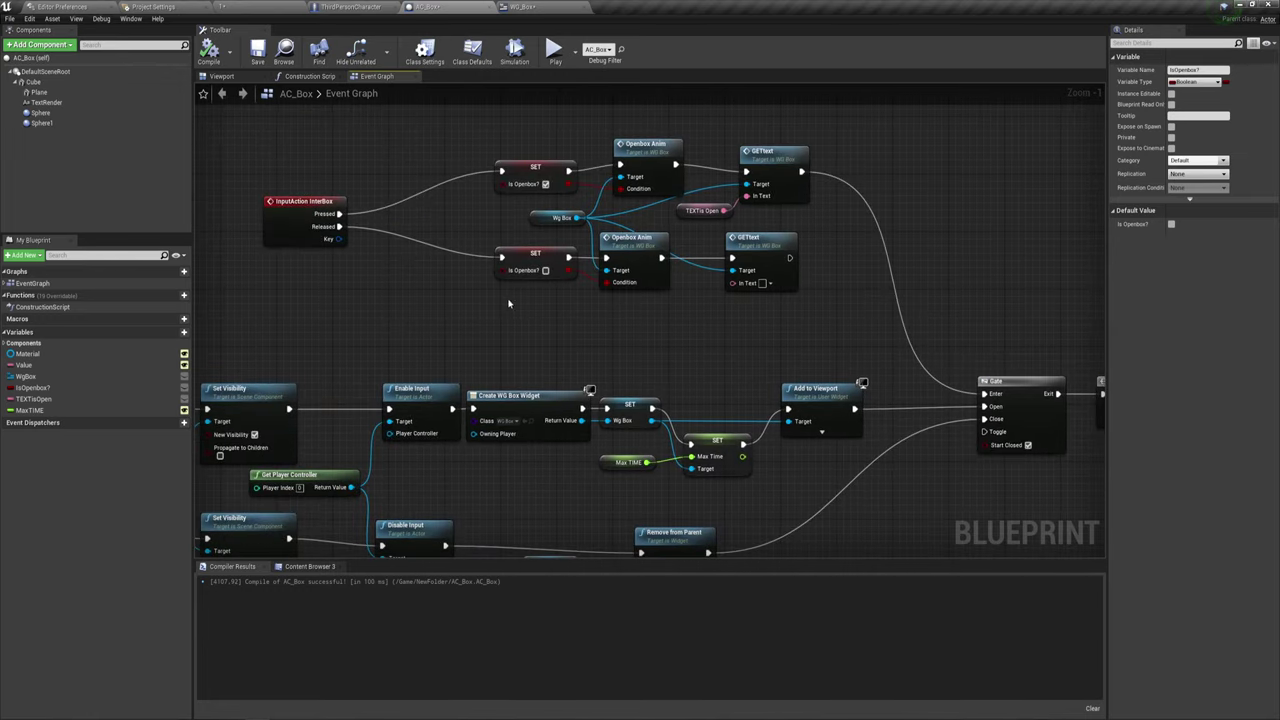
{"action": "right_click_drag", "start_coordinate": [508, 303], "coordinate": [585, 347]}
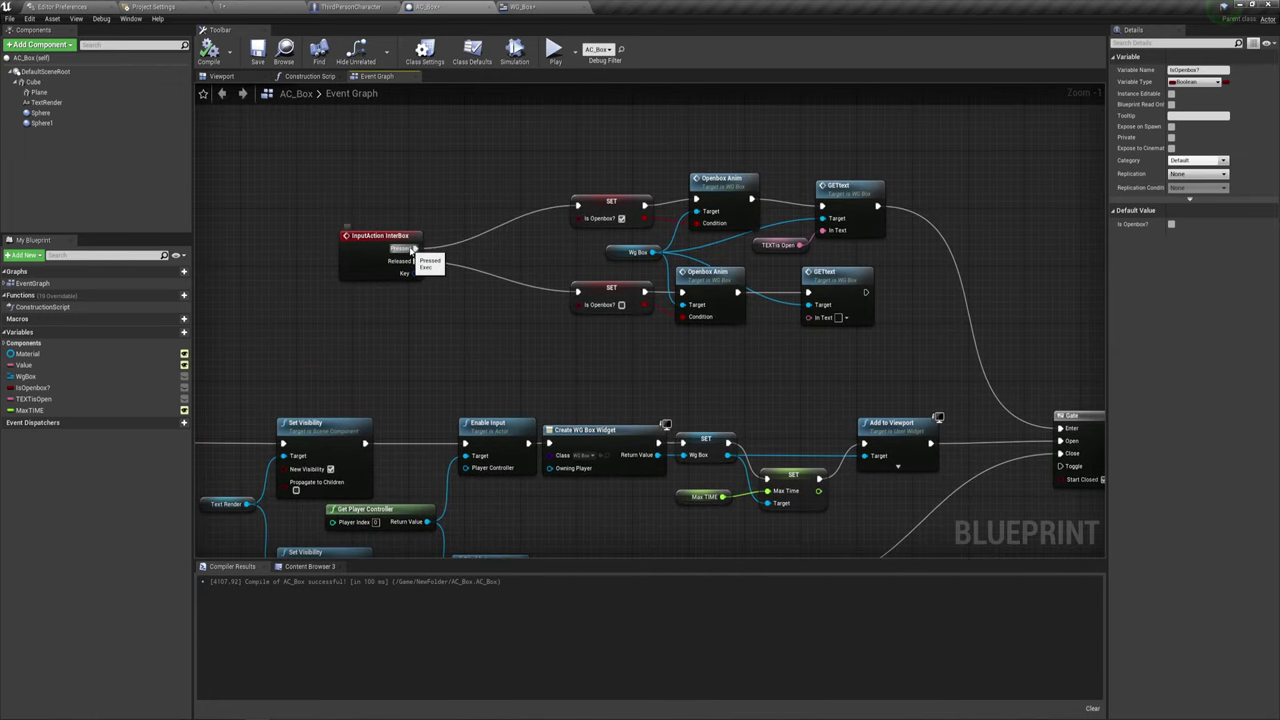
{"action": "left_click_drag", "start_coordinate": [412, 248], "coordinate": [449, 170]}
{"action": "type", "text": "pri"}
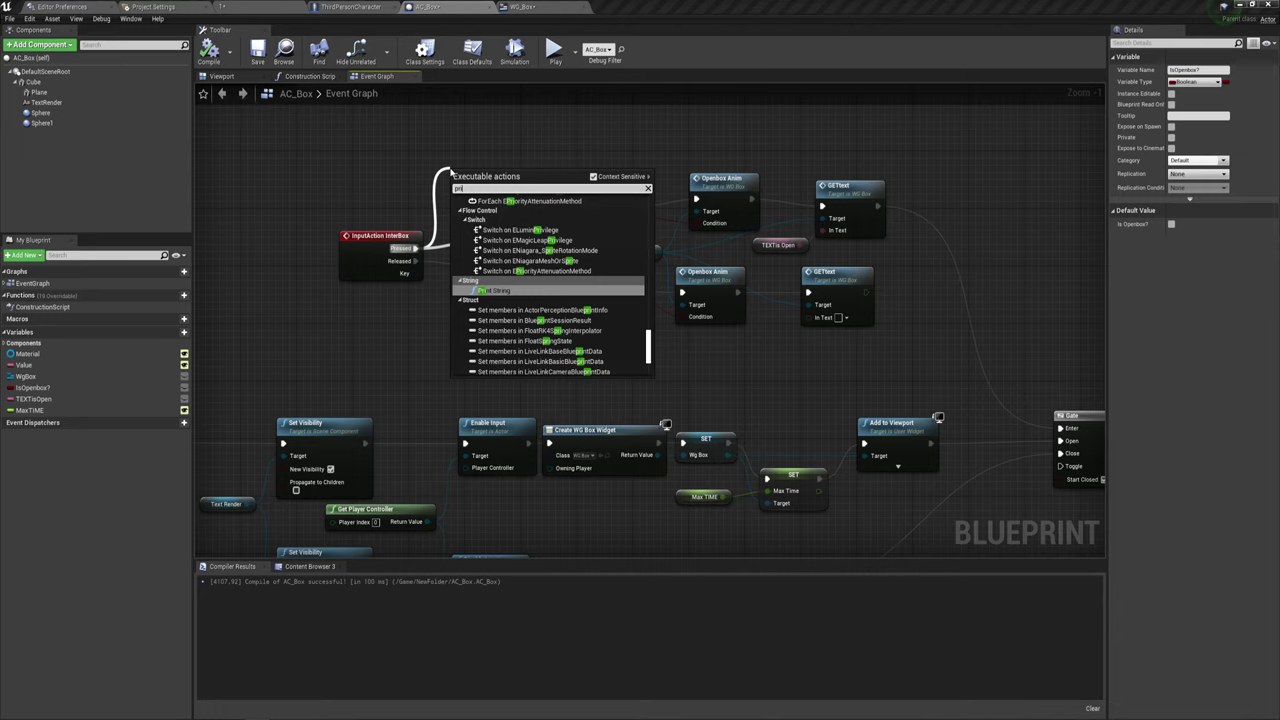
{"action": "type", "text": "nt"}
{"action": "key", "text": "Return"}
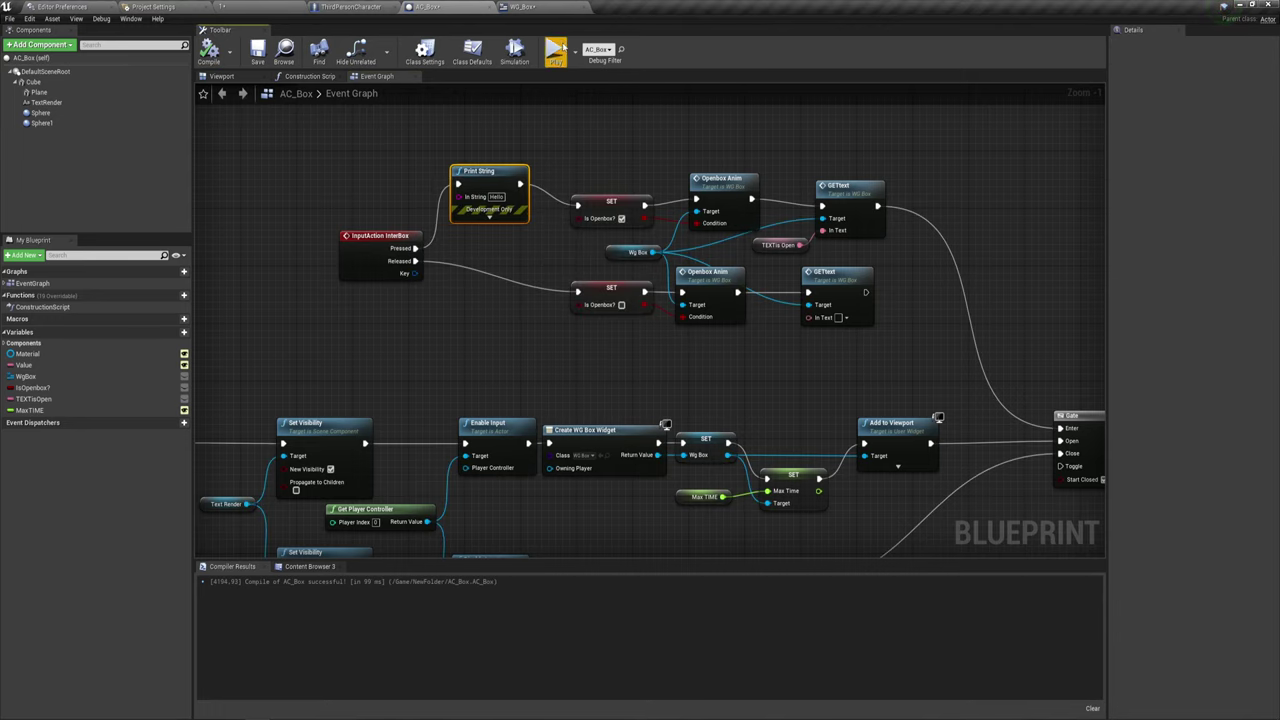
Test play the level, walking to the box to check the Hello message.
{"action": "left_click", "coordinate": [555, 50]}
{"action": "key", "text": "w"}
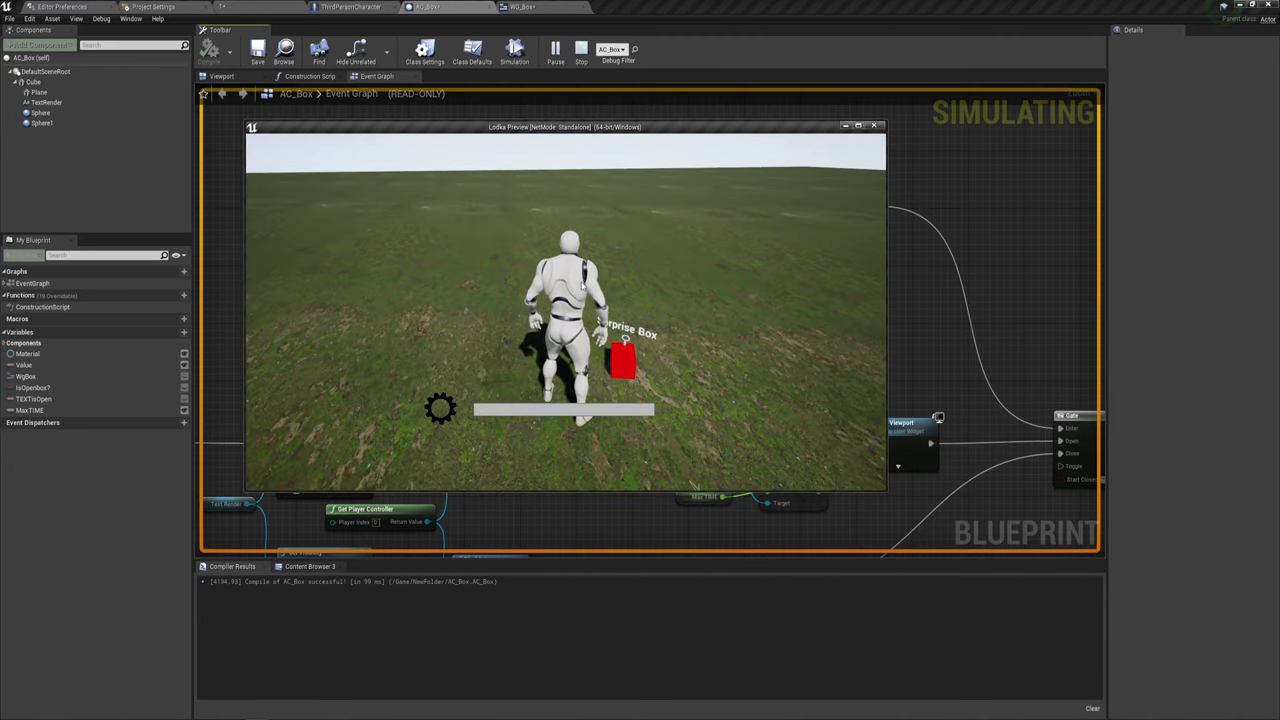
{"action": "key", "text": "Escape"}
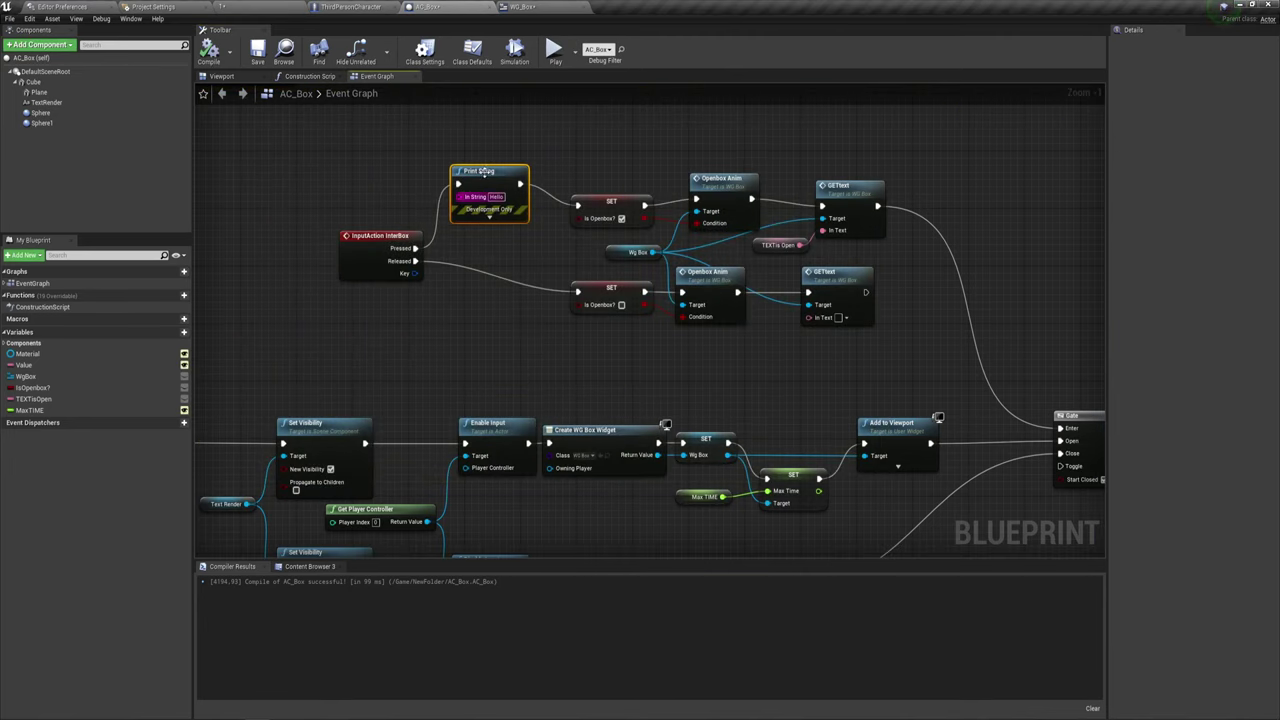
{"action": "scroll", "coordinate": [373, 214], "scroll_direction": "down", "scroll_amount": 2}
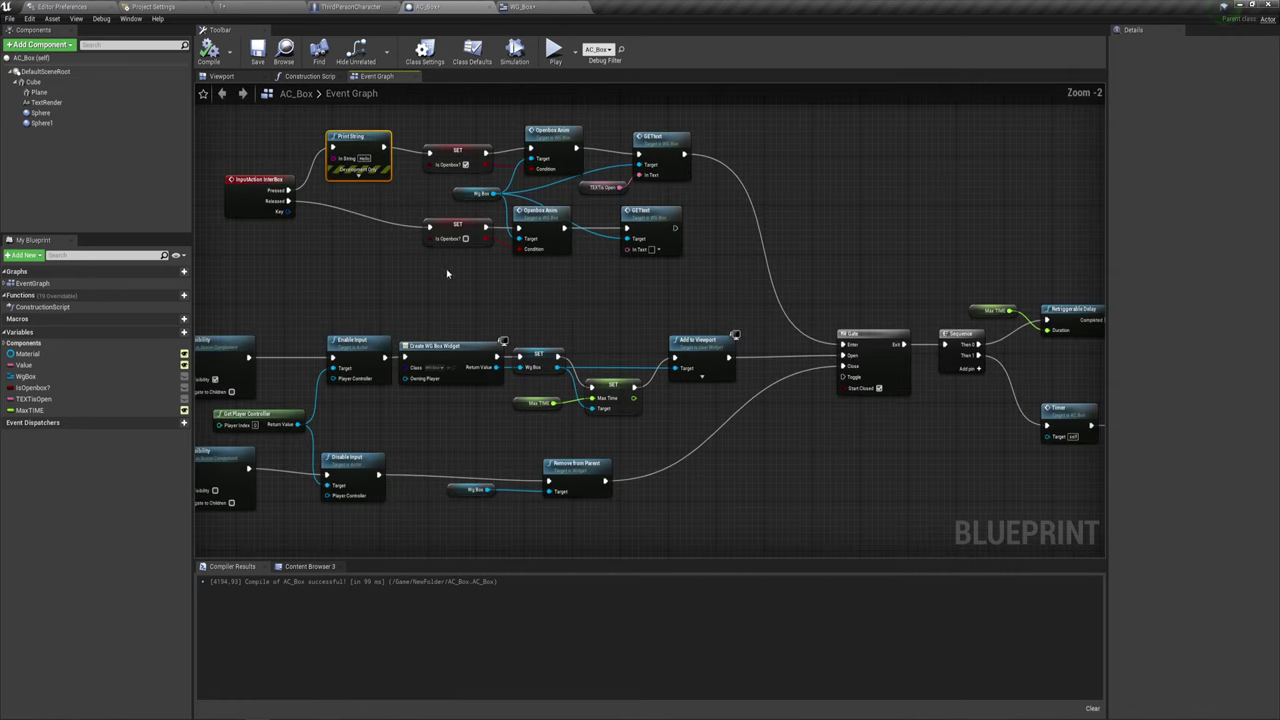
Wire Get Player Controller's Return Value into Enable Input's Player Controller pin.
{"action": "right_click_drag", "start_coordinate": [447, 272], "coordinate": [546, 268]}
{"action": "mouse_move", "coordinate": [695, 325]}
{"action": "right_mouse_down"}
{"action": "mouse_move", "coordinate": [704, 259]}
{"action": "mouse_move", "coordinate": [716, 287]}
{"action": "right_mouse_up"}
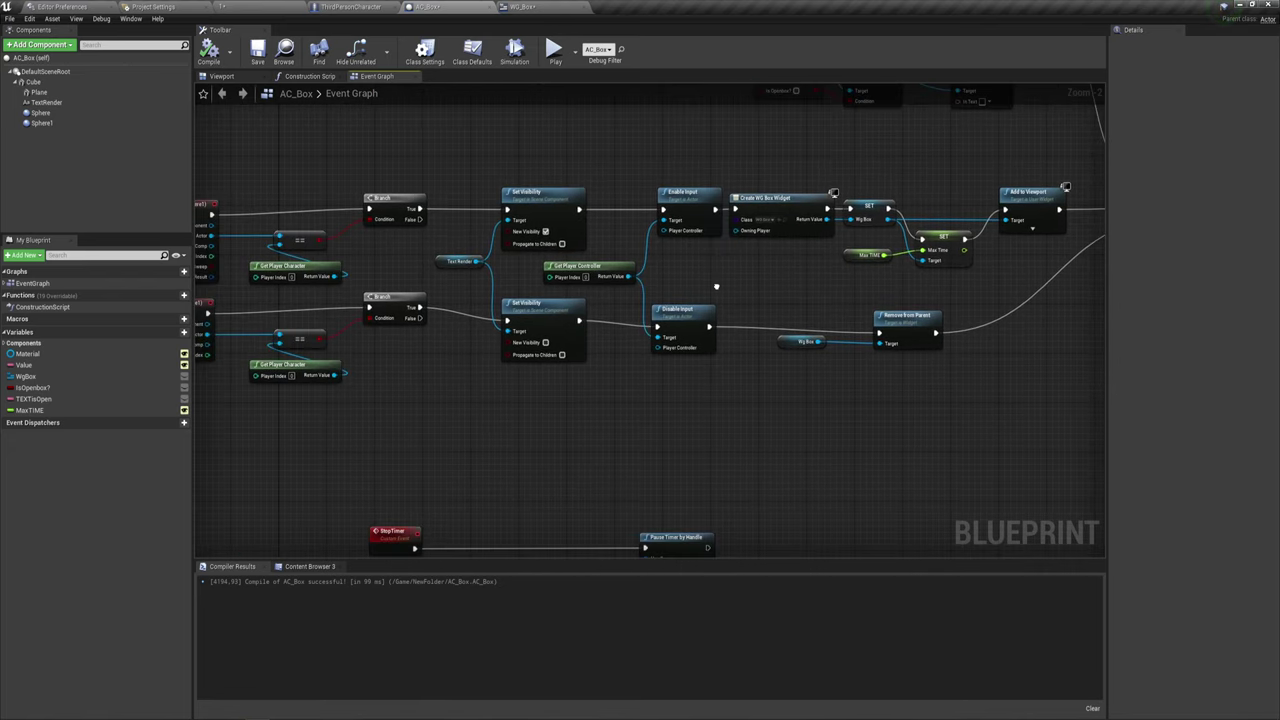
{"action": "scroll", "coordinate": [620, 281], "scroll_direction": "up", "scroll_amount": 1}
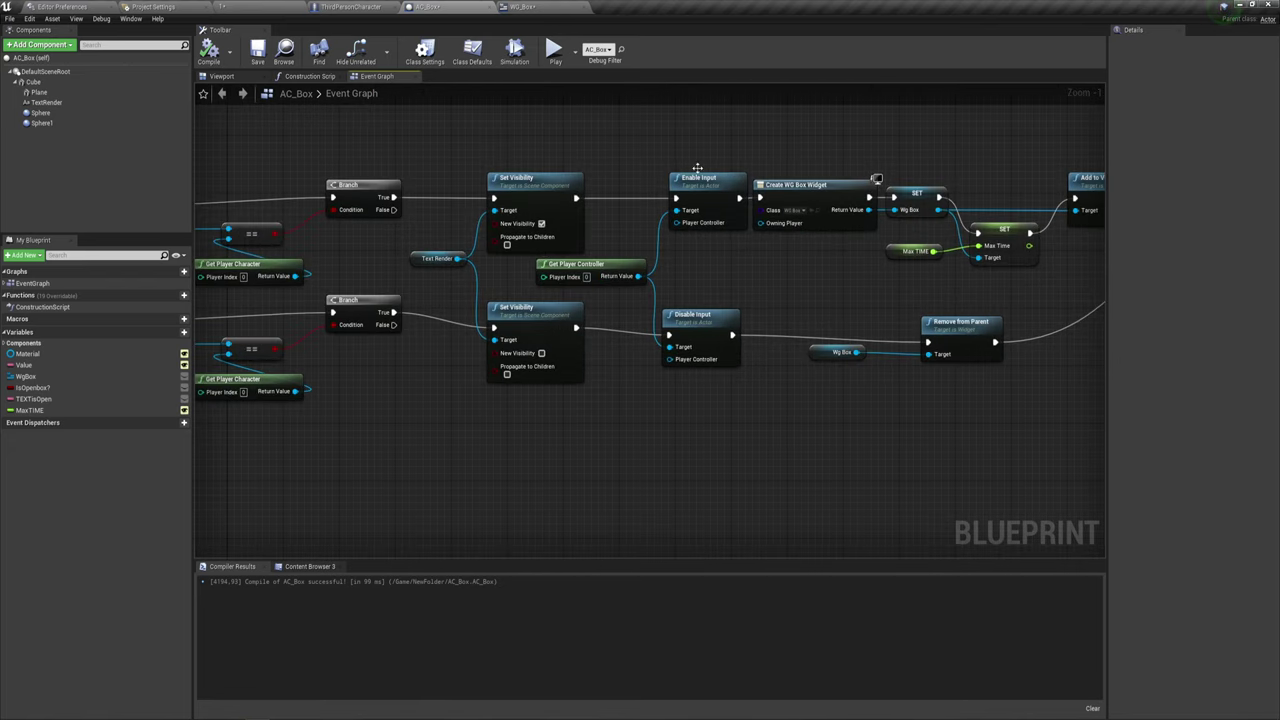
{"action": "left_click_drag", "start_coordinate": [676, 222], "coordinate": [712, 262]}
{"action": "left_click_drag", "start_coordinate": [638, 276], "coordinate": [643, 270]}
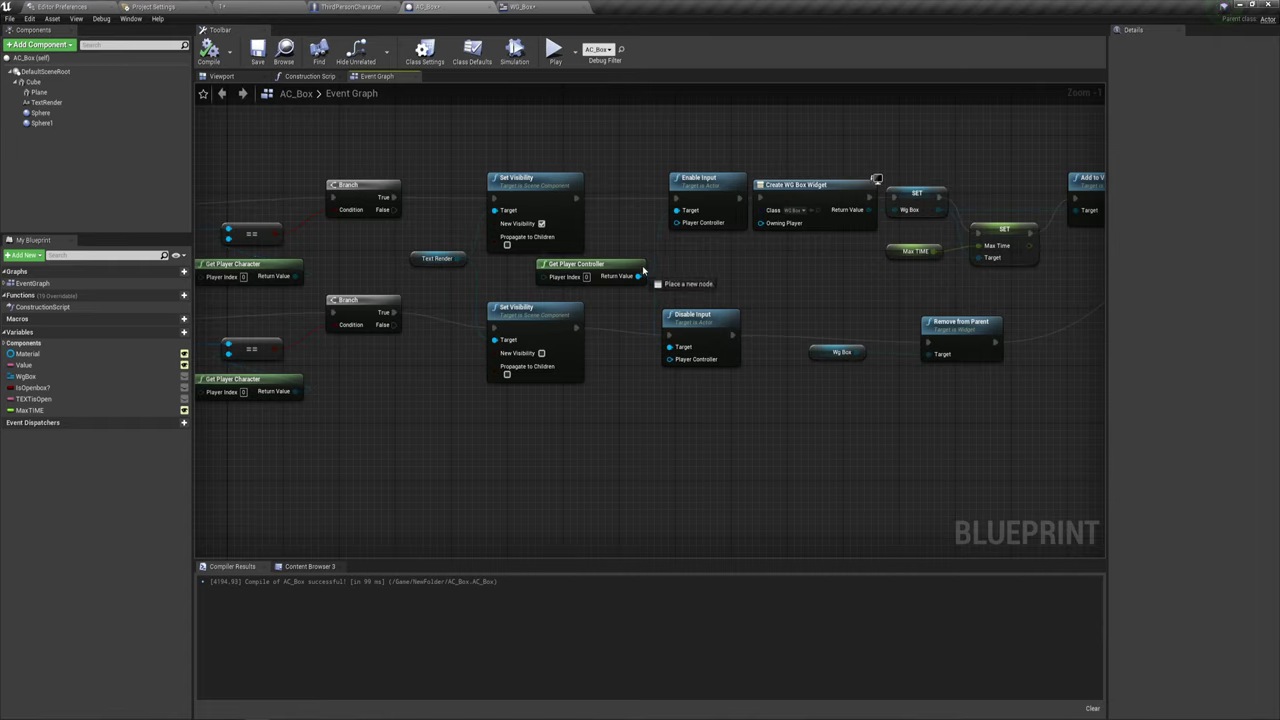
{"action": "left_click_drag", "start_coordinate": [679, 225], "coordinate": [677, 223]}
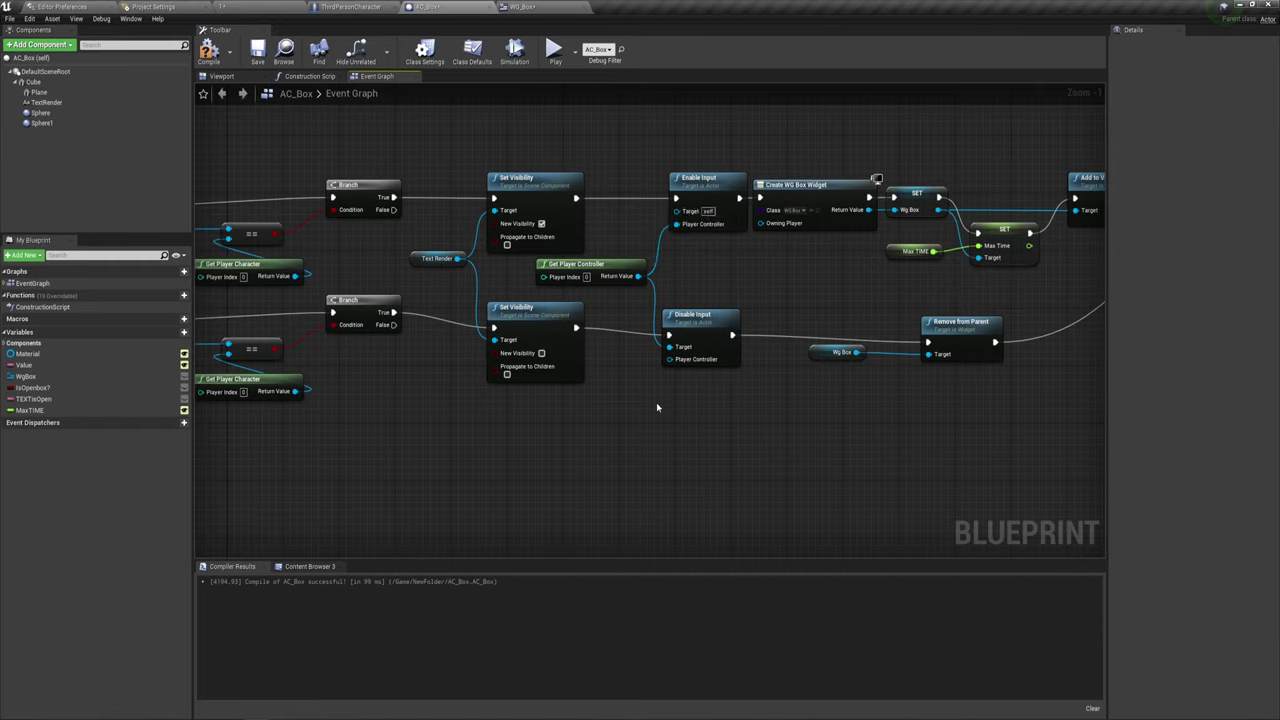
Connect the same Return Value to Disable Input's Player Controller pin and compile AC_Box.
{"action": "left_click_drag", "start_coordinate": [657, 337], "coordinate": [669, 347]}
{"action": "left_click_drag", "start_coordinate": [638, 276], "coordinate": [641, 289]}
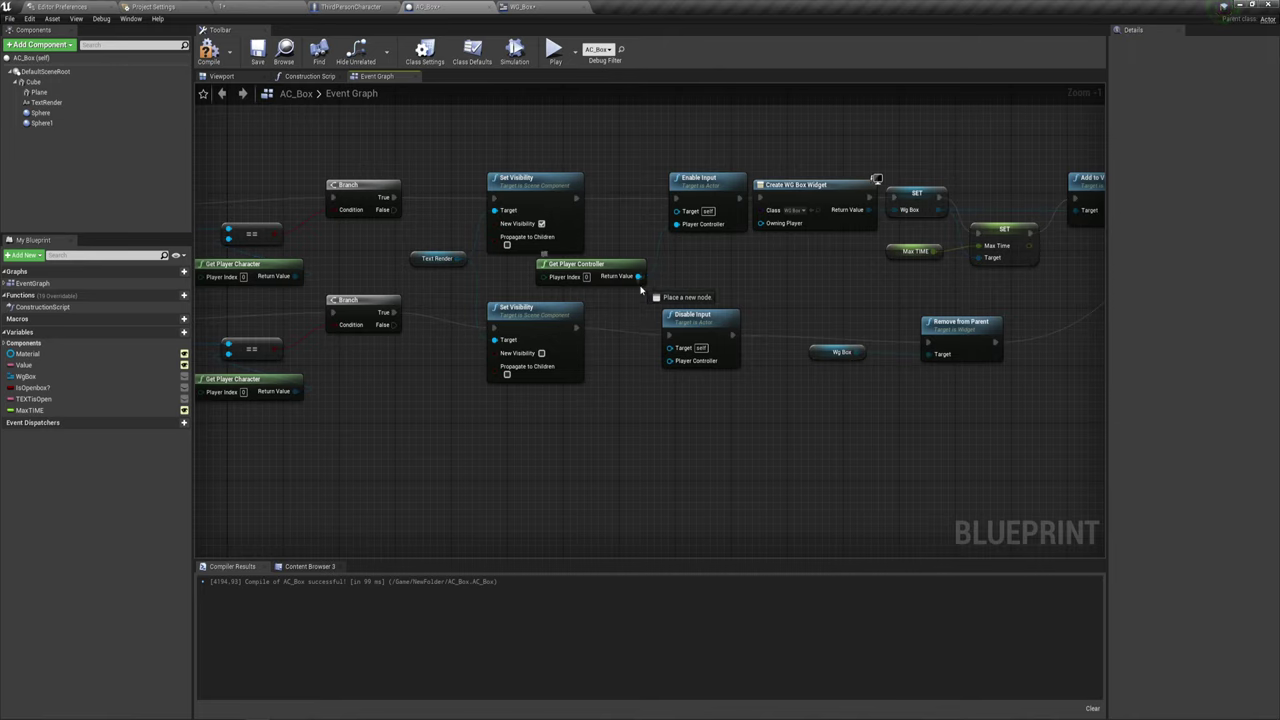
{"action": "left_click_drag", "start_coordinate": [662, 360], "coordinate": [668, 360]}
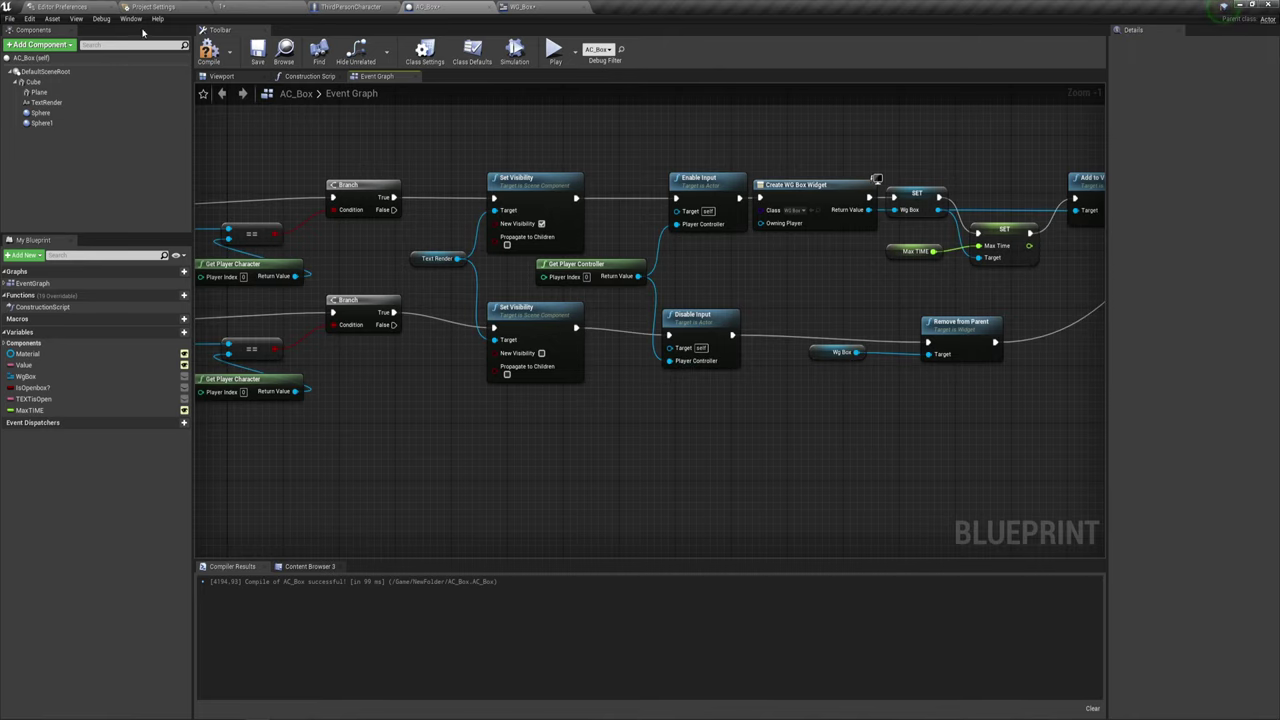
{"action": "left_click", "coordinate": [209, 48]}
{"action": "left_click", "coordinate": [565, 52]}
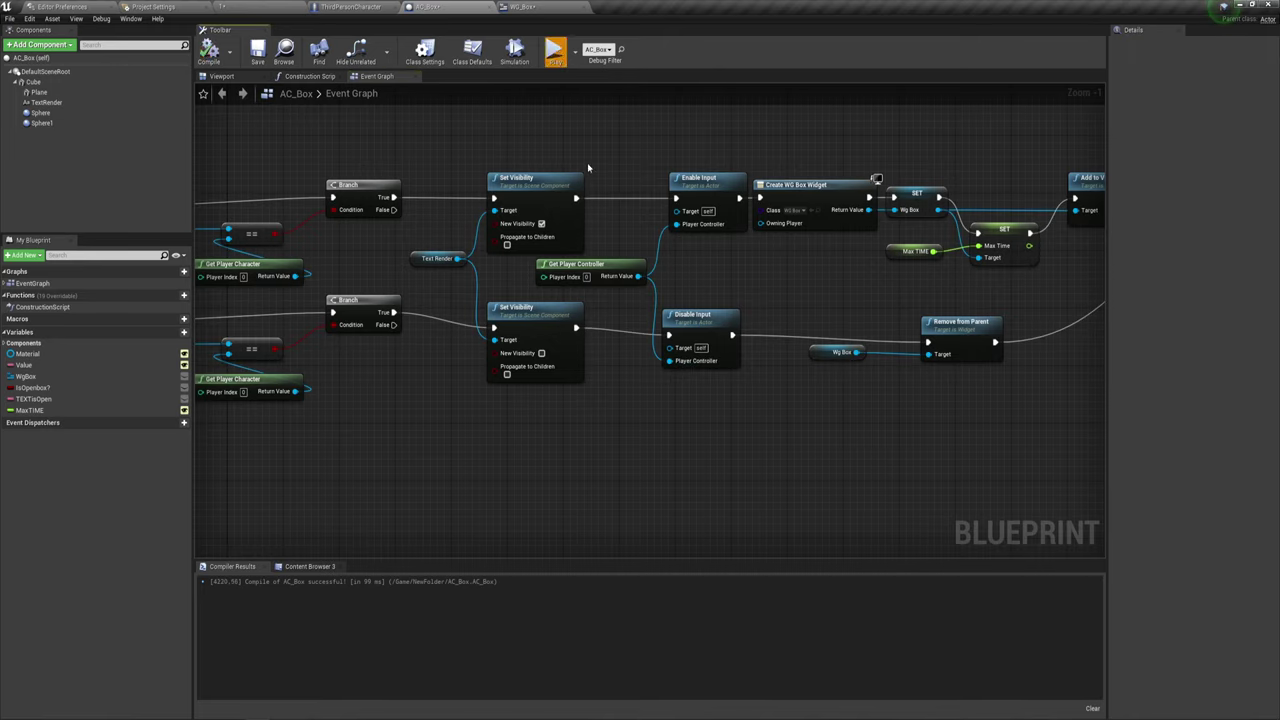
{"action": "key", "text": "w"}
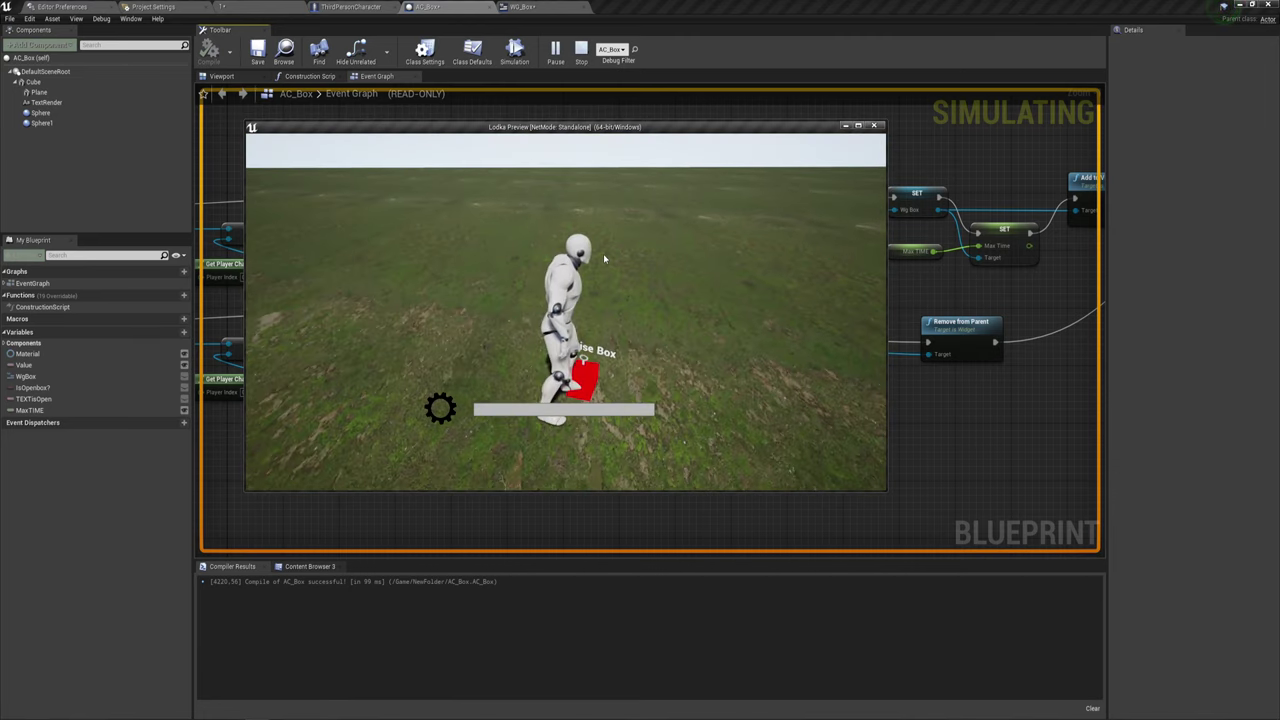
{"action": "key", "text": "e"}
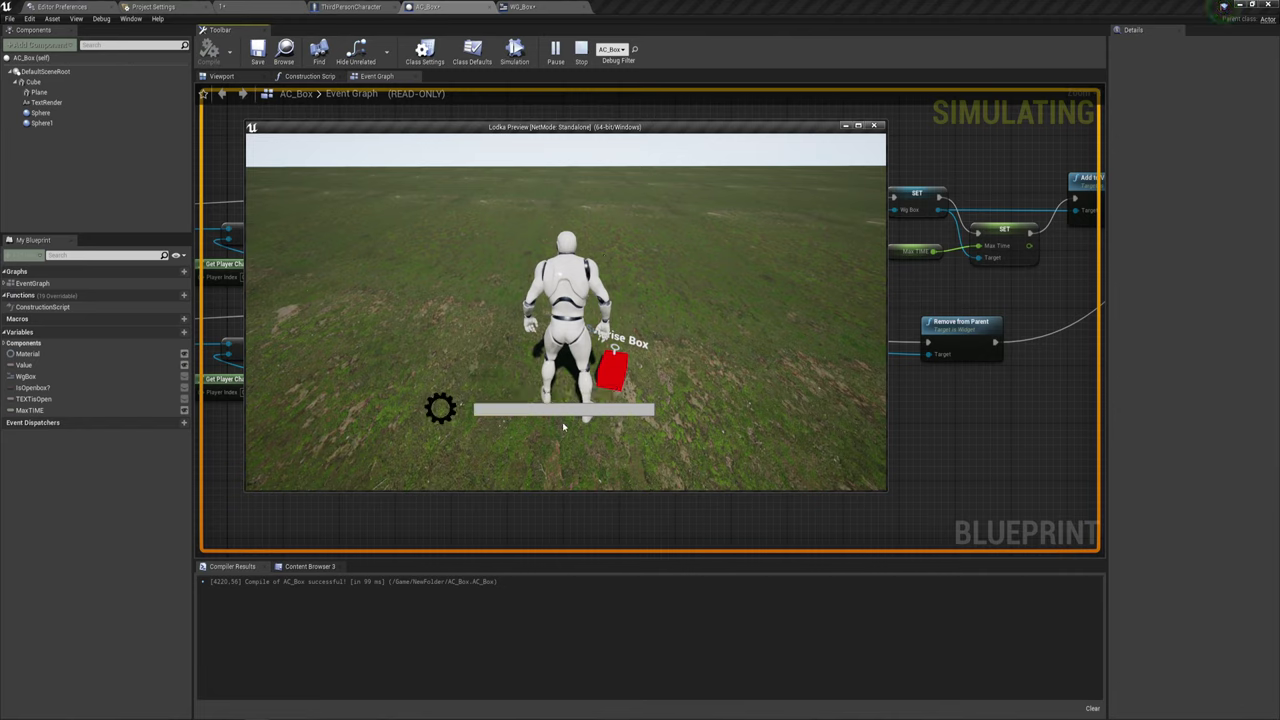
{"action": "key", "text": "e"}
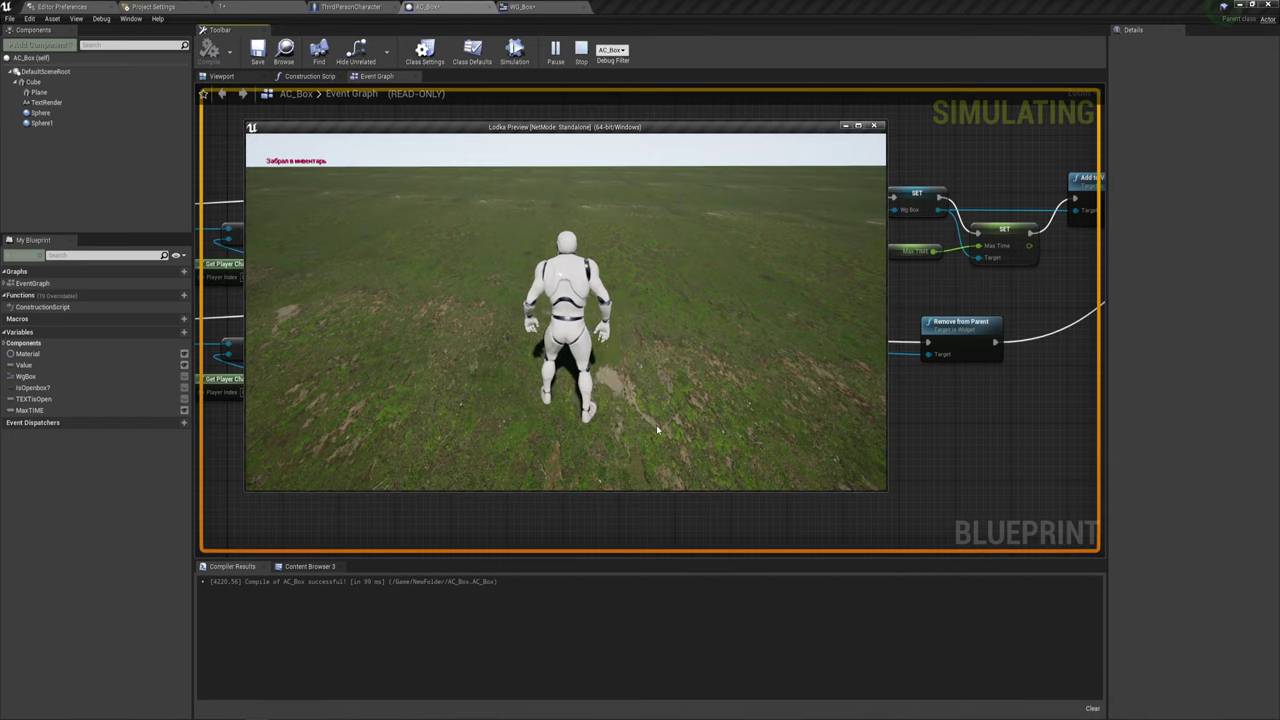
{"action": "key", "text": "a"}
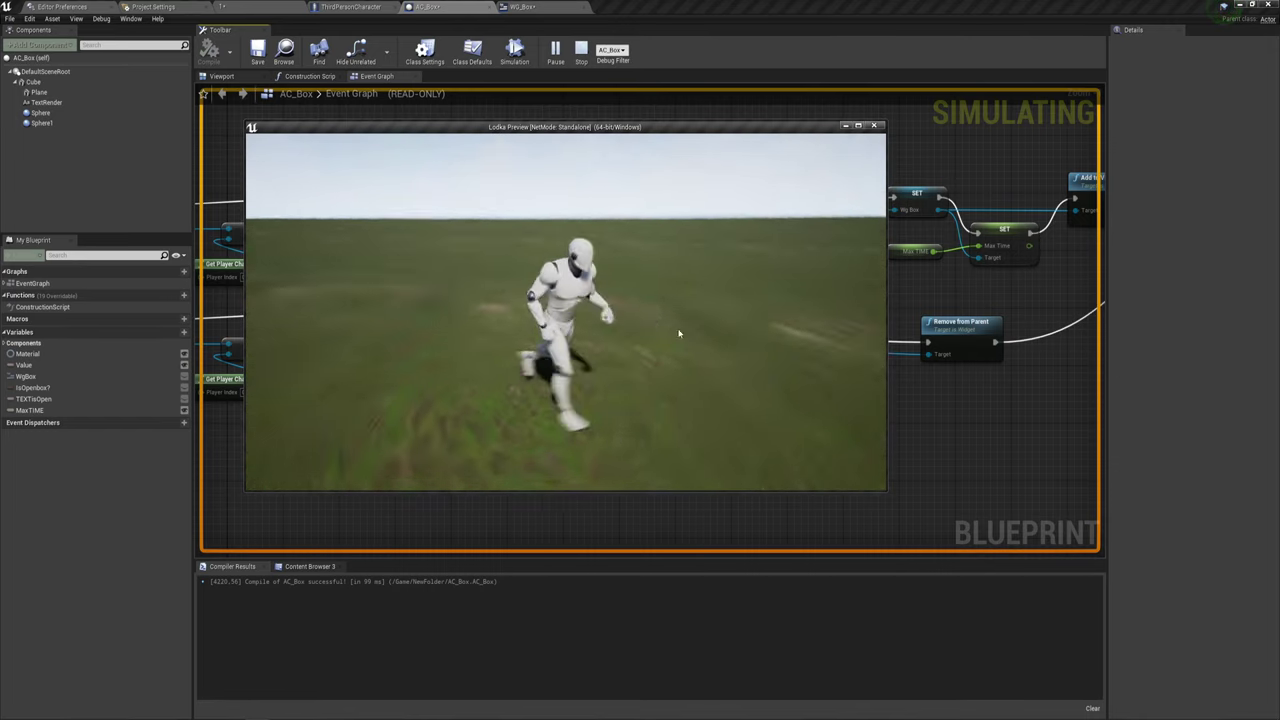
{"action": "key", "text": "Escape"}
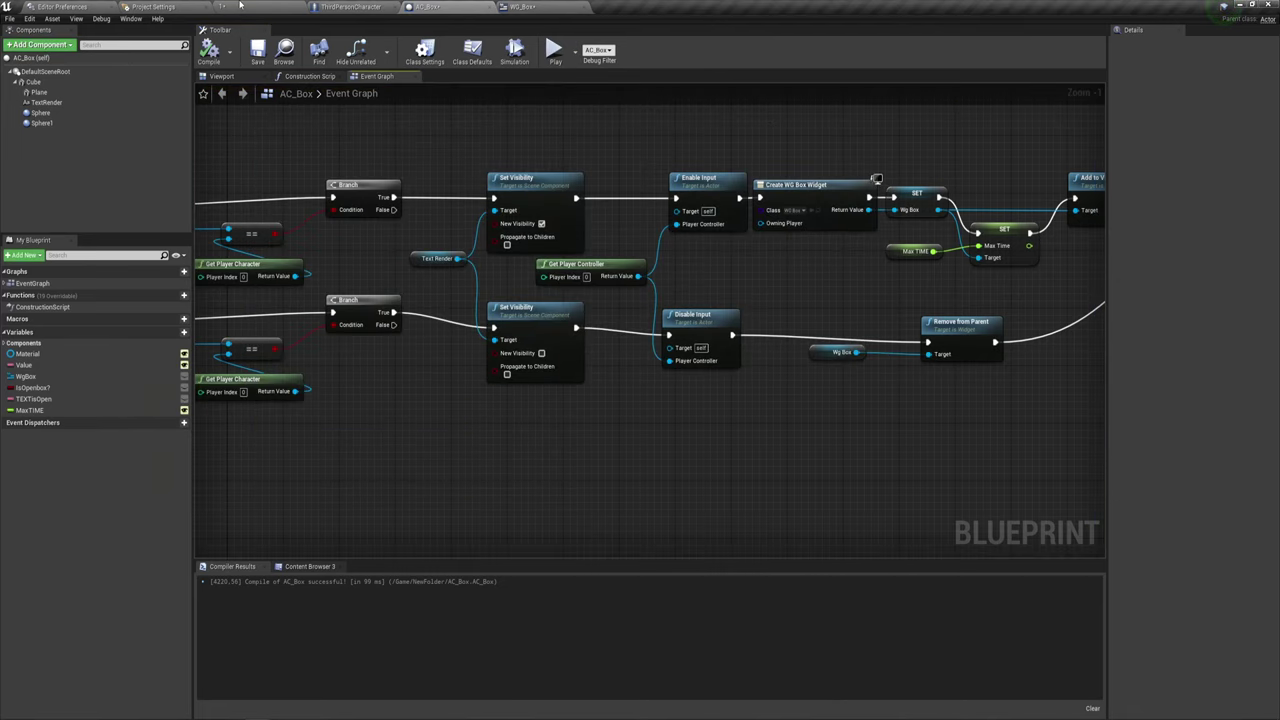
{"action": "left_click", "coordinate": [240, 5]}
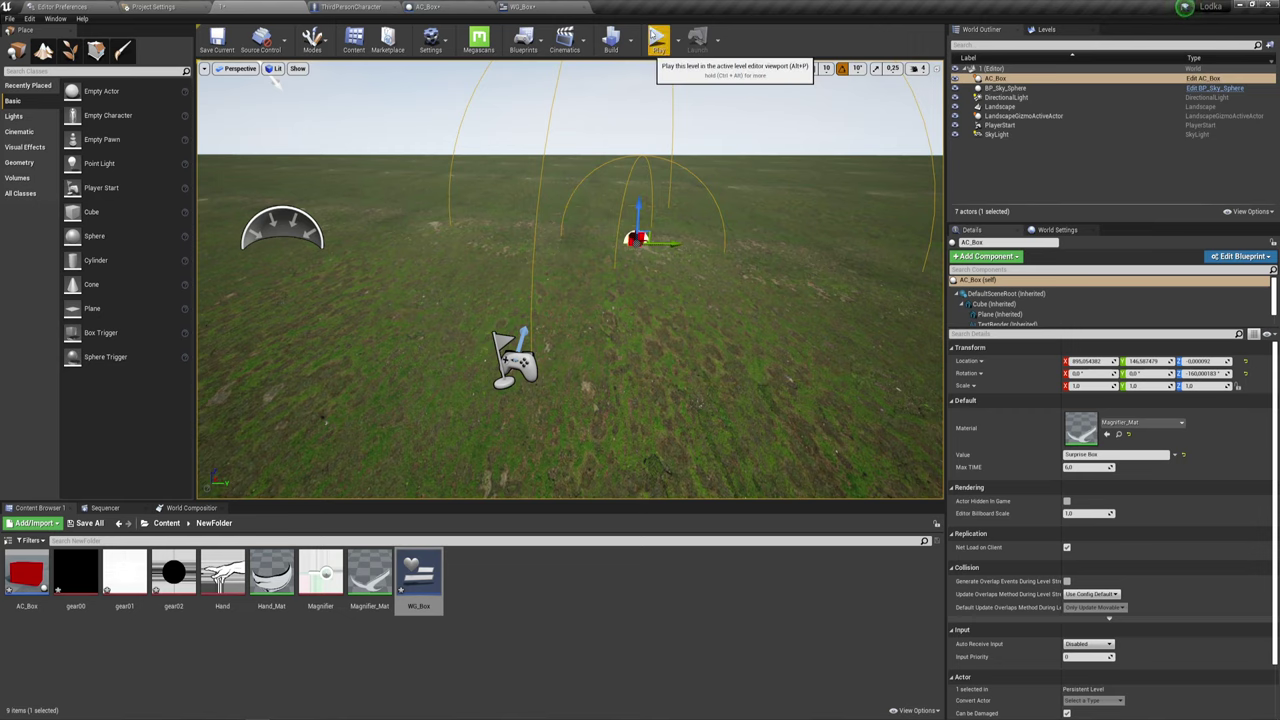
{"action": "left_click", "coordinate": [655, 37]}
{"action": "key", "text": "w"}
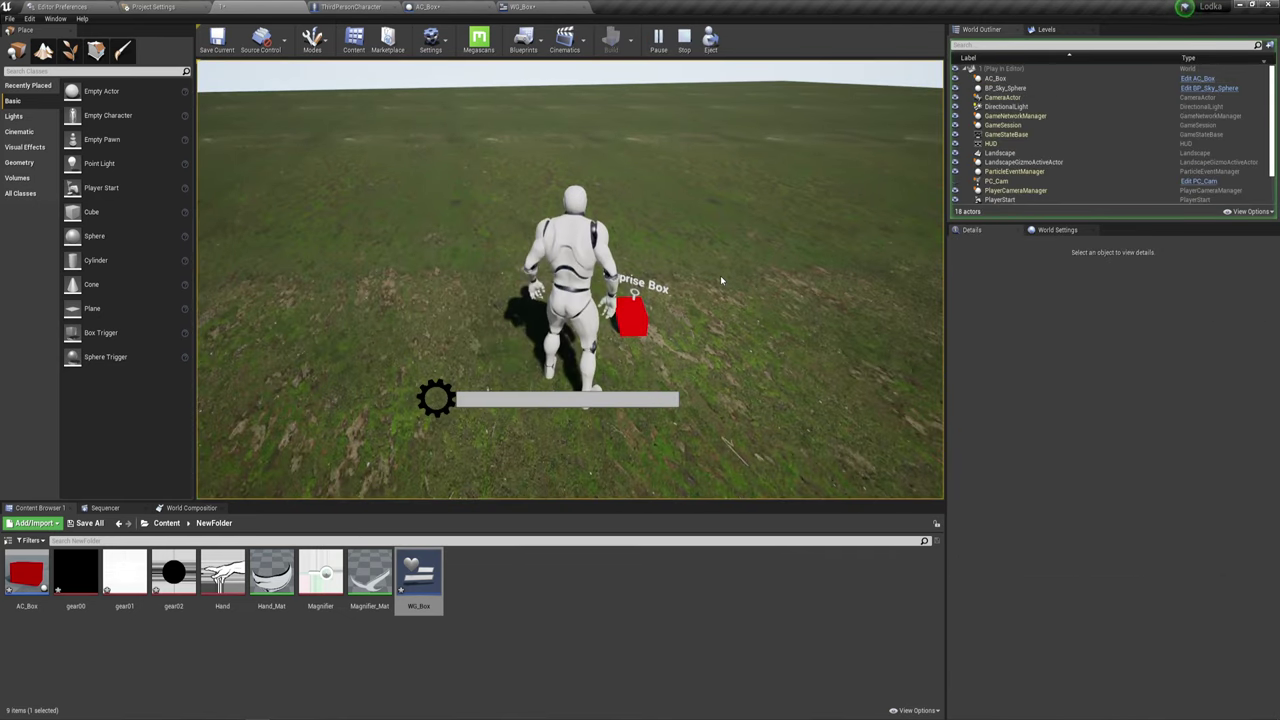
{"action": "left_click", "coordinate": [723, 280]}
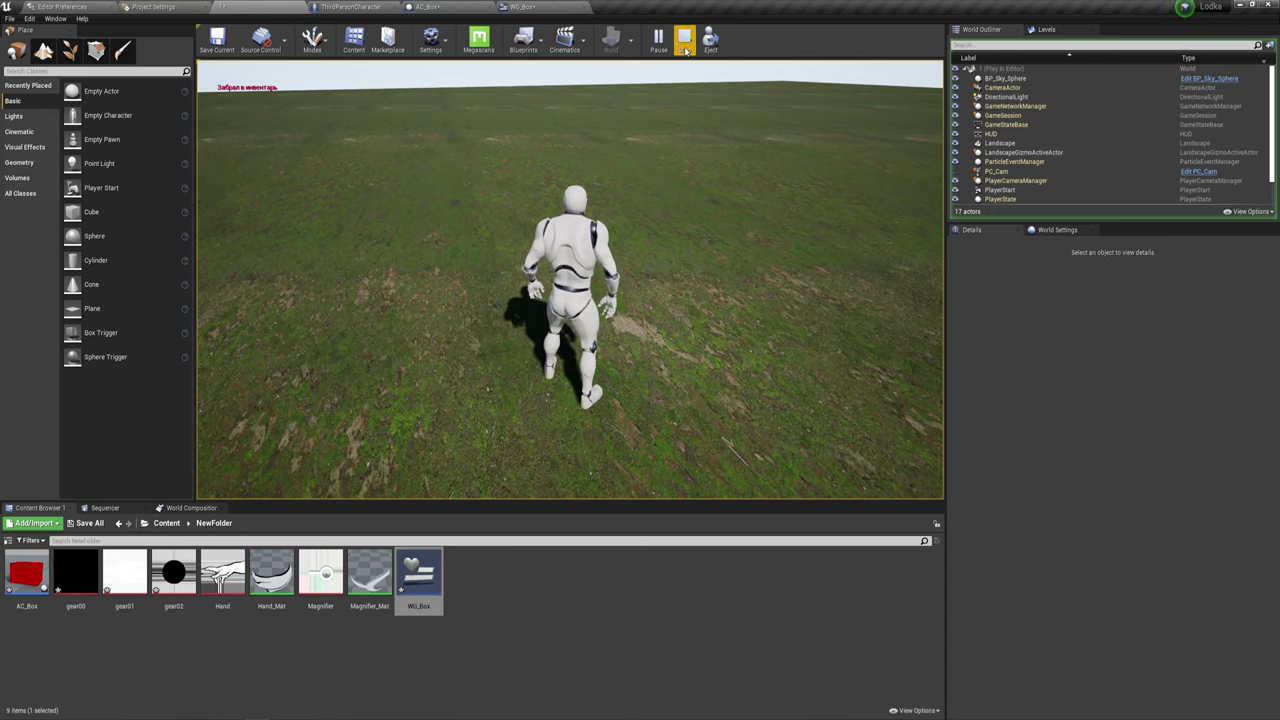
{"action": "left_click", "coordinate": [685, 46]}
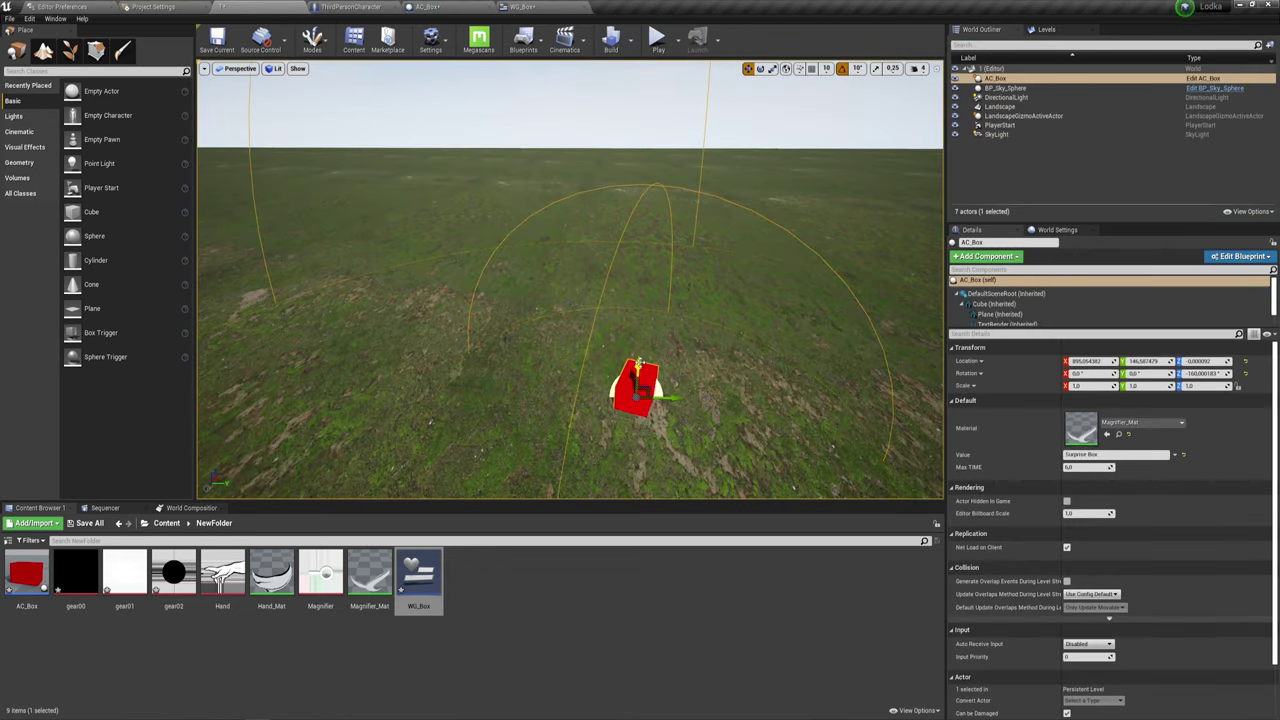
Set the placed box's Max TIME to 3 and test play, driving the character with WASD.
{"action": "left_click", "coordinate": [1089, 466]}
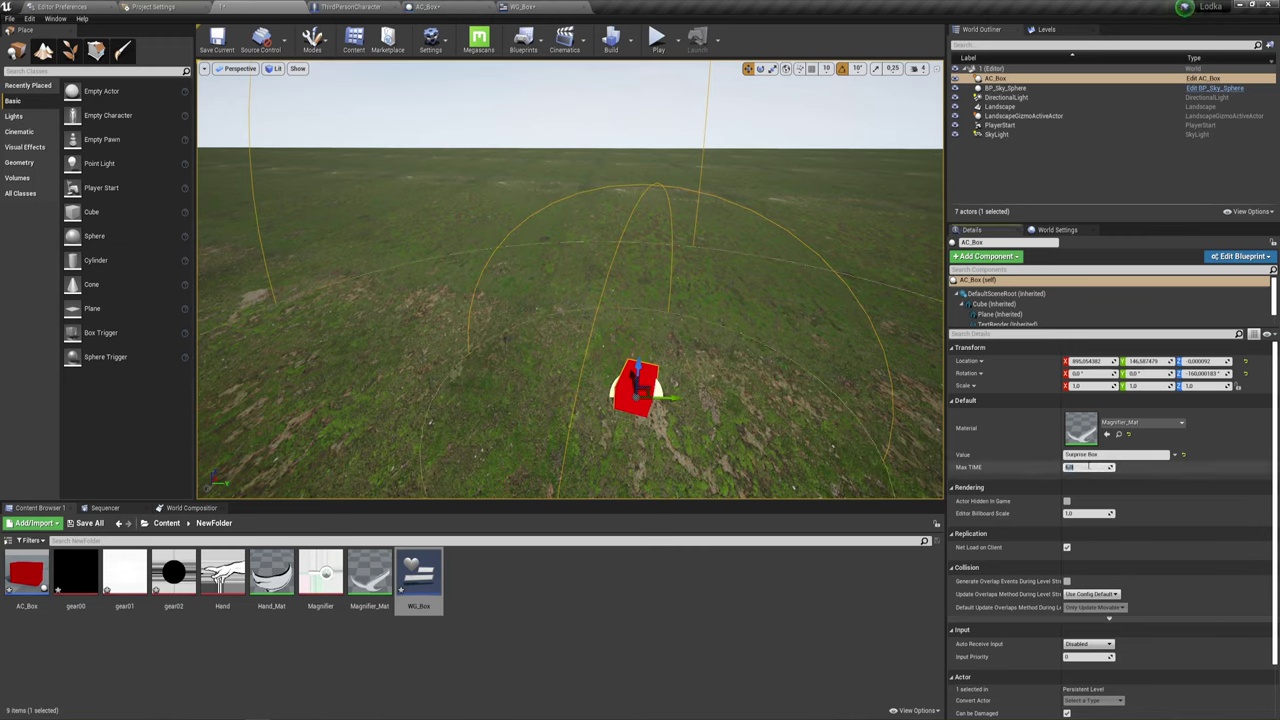
{"action": "type", "text": "3"}
{"action": "key", "text": "Return"}
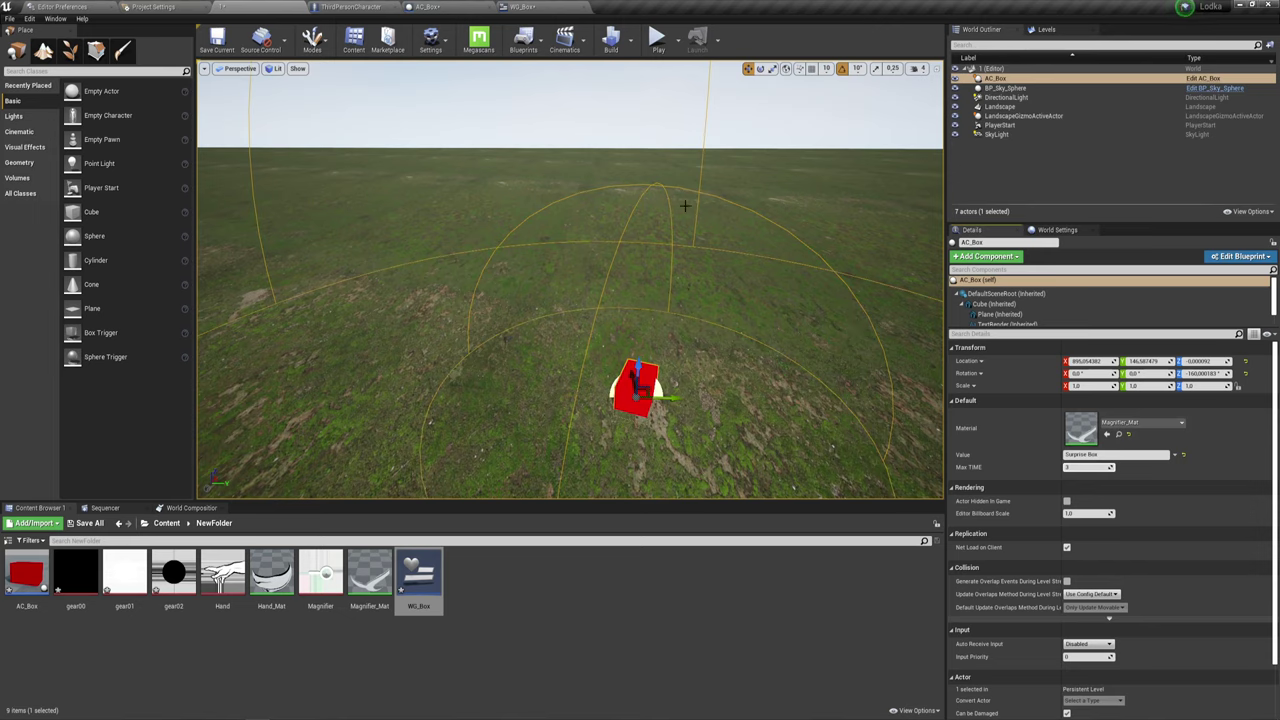
{"action": "left_click", "coordinate": [657, 38]}
{"action": "key", "text": "w"}
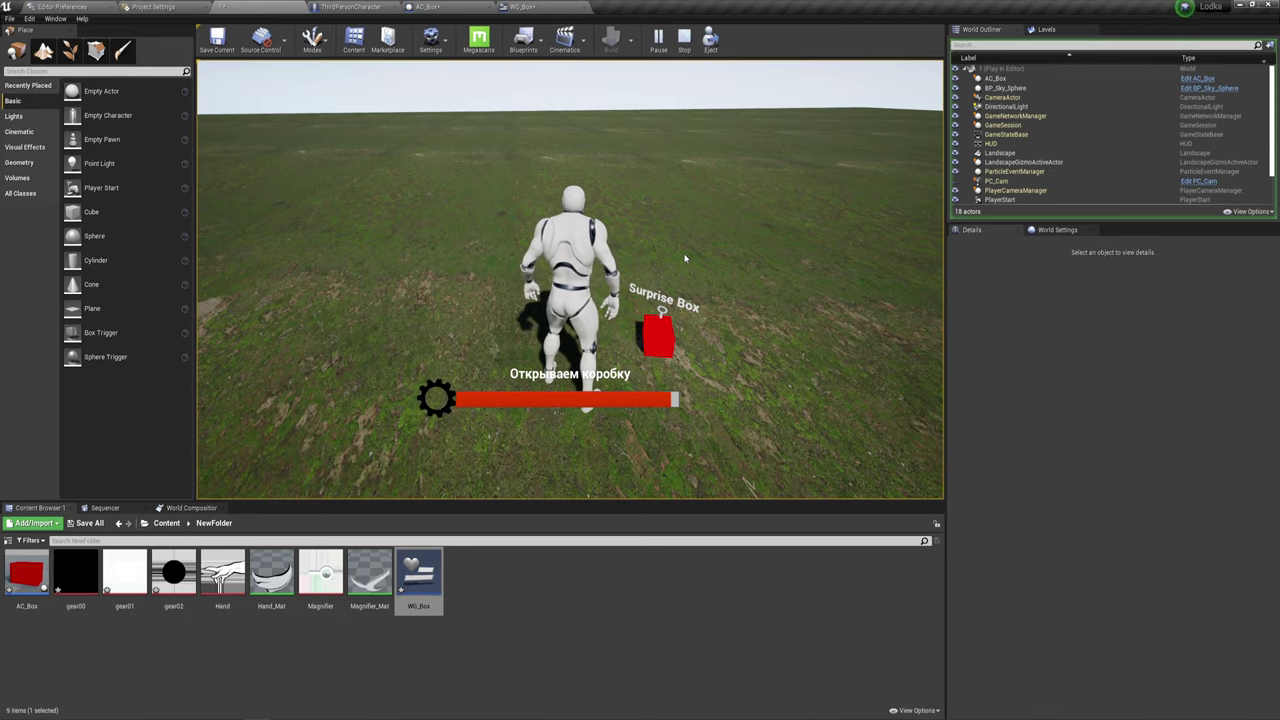
{"action": "key", "text": "s"}
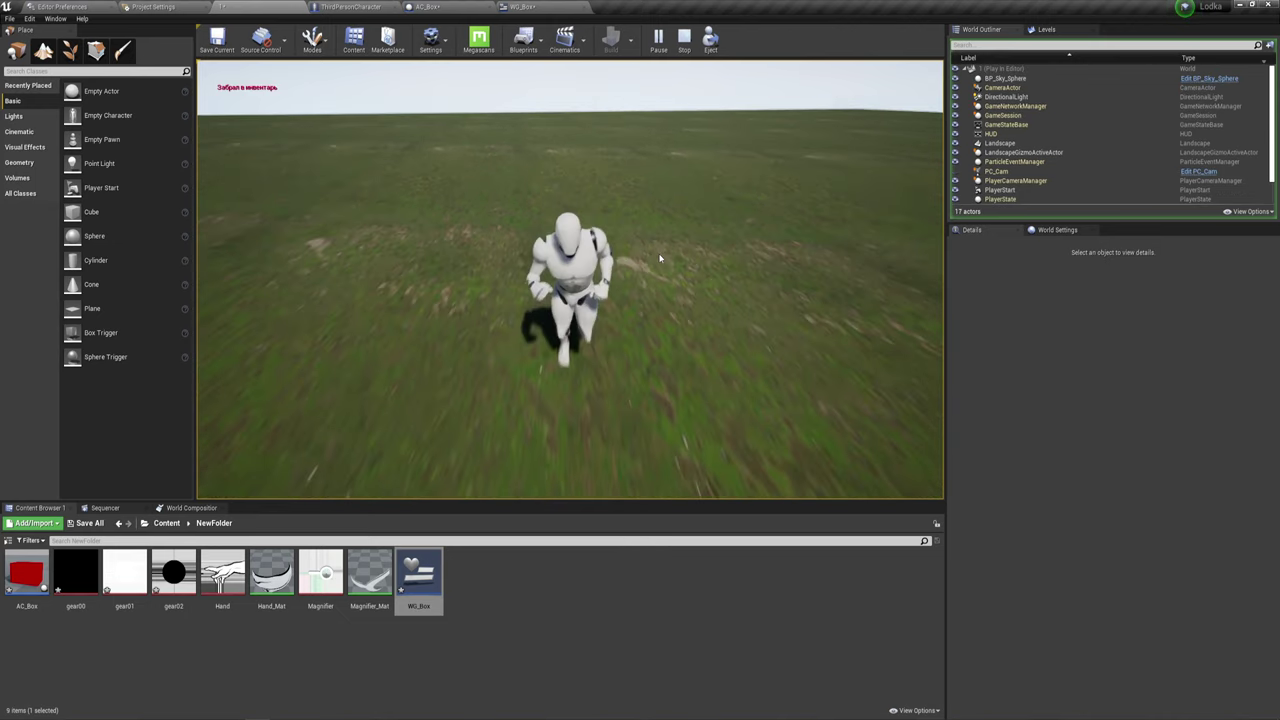
{"action": "key", "text": "w"}
{"action": "key", "text": "a"}
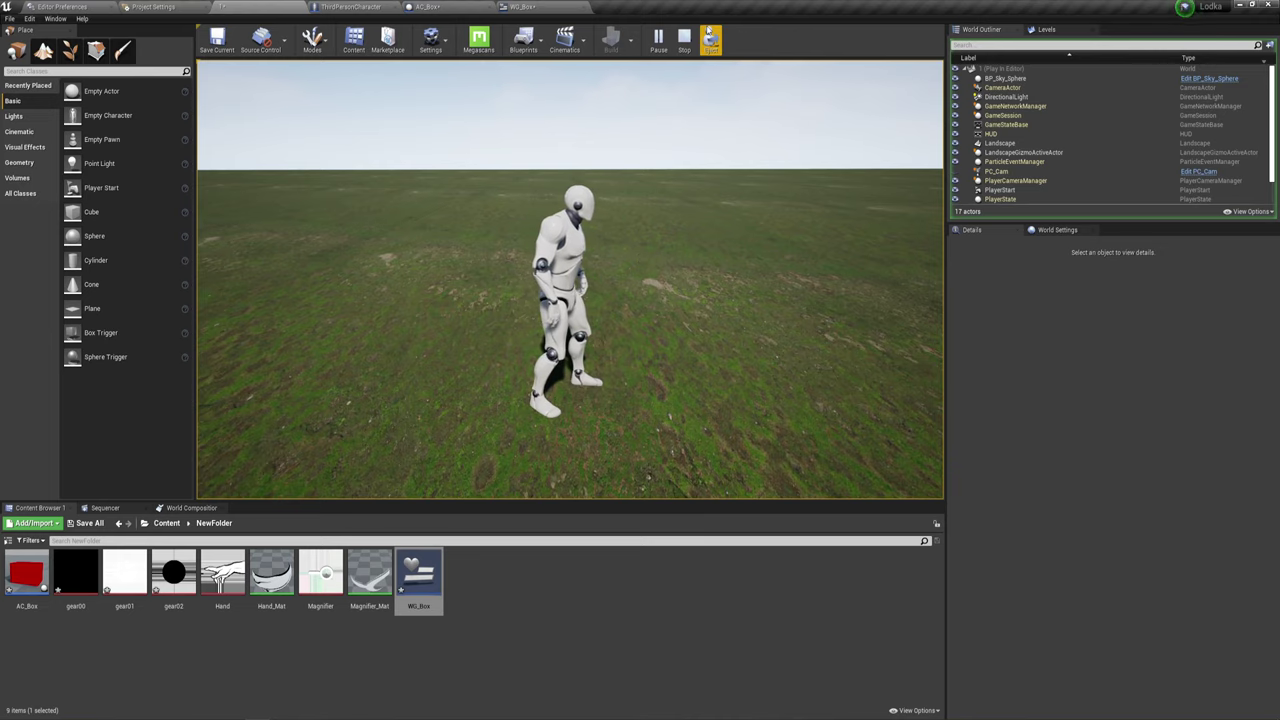
Restart the play session, walk to the Surprise Box and press E repeatedly to test the timer.
{"action": "left_click", "coordinate": [682, 44]}
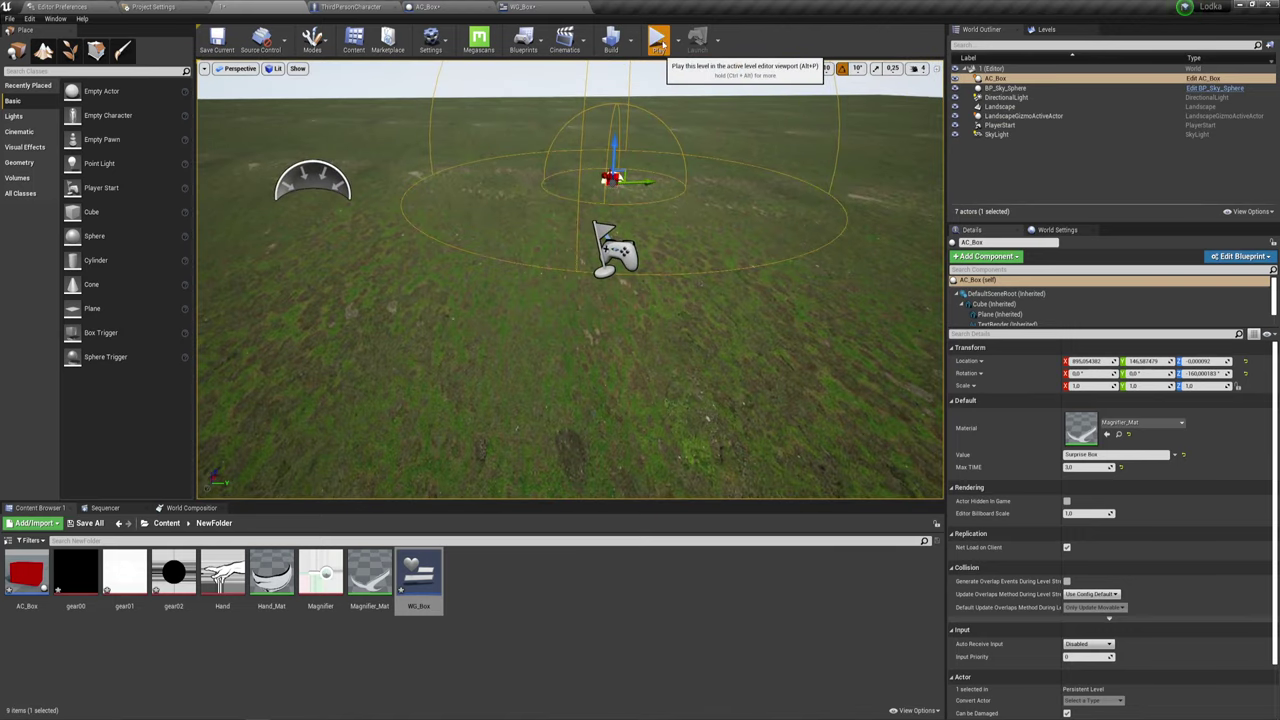
{"action": "left_click", "coordinate": [660, 42]}
{"action": "key", "text": "w"}
{"action": "key", "text": "w"}
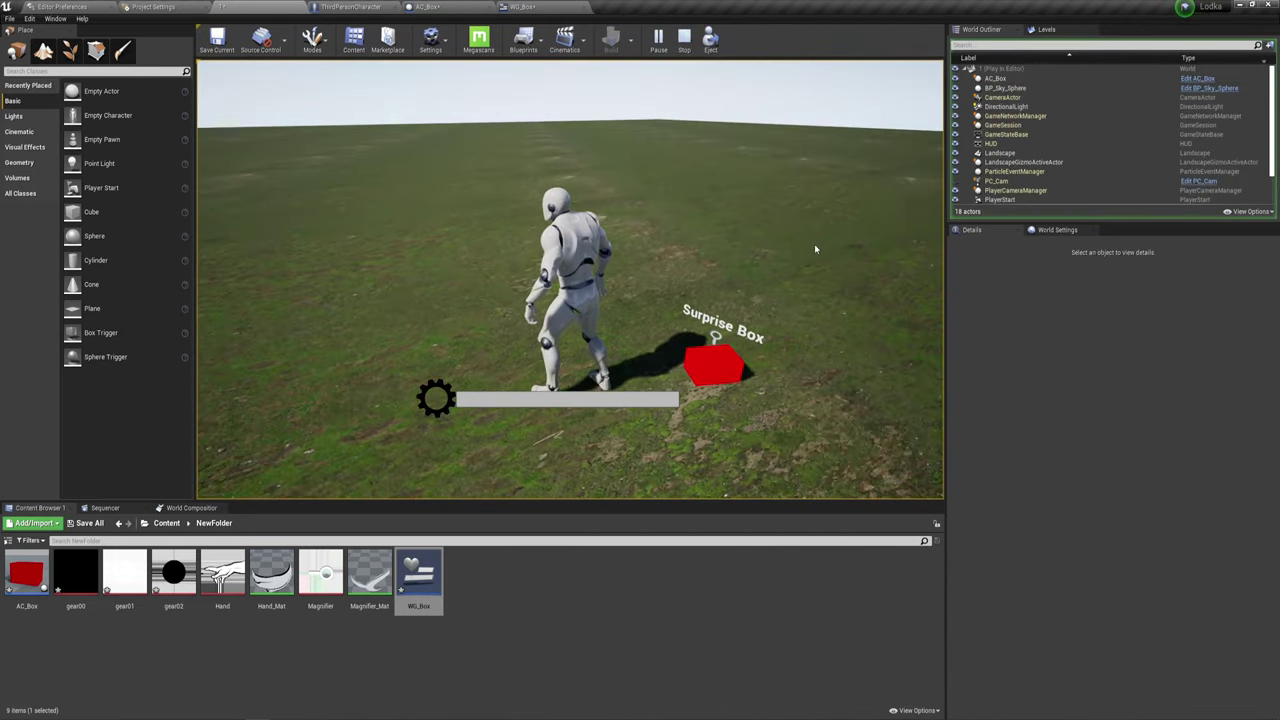
{"action": "key", "text": "e"}
{"action": "key", "text": "e"}
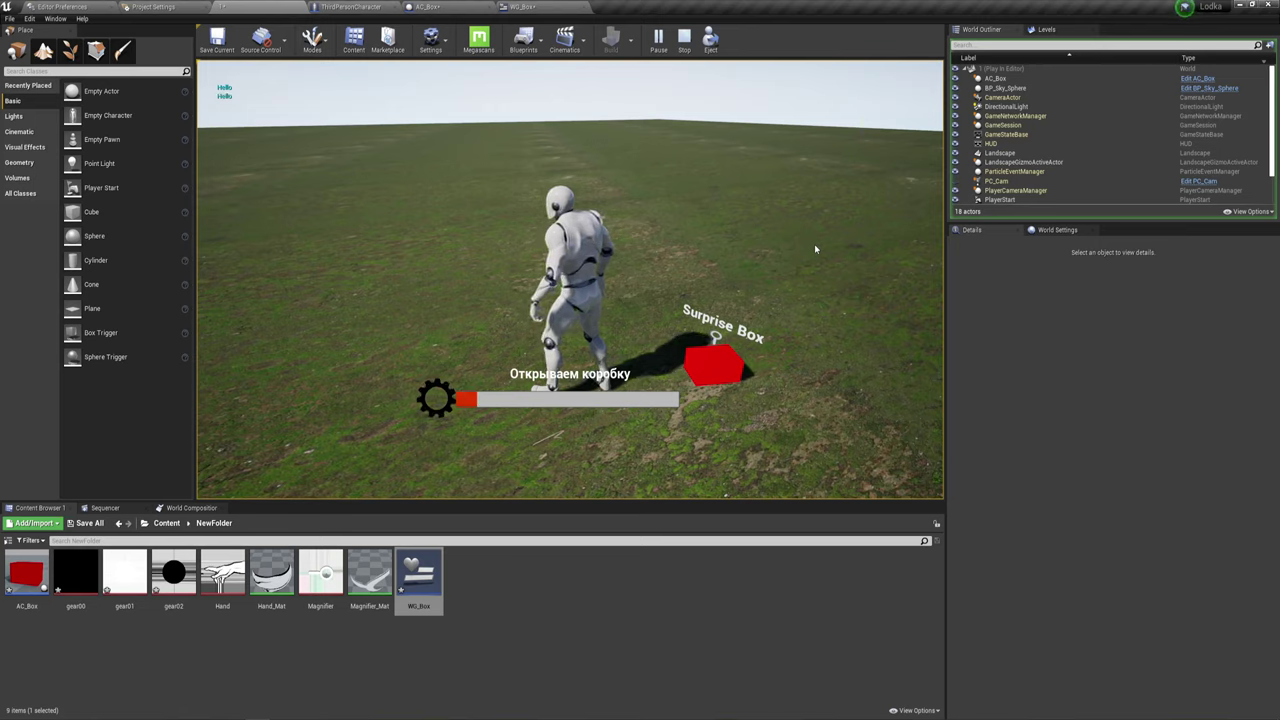
{"action": "key", "text": "e"}
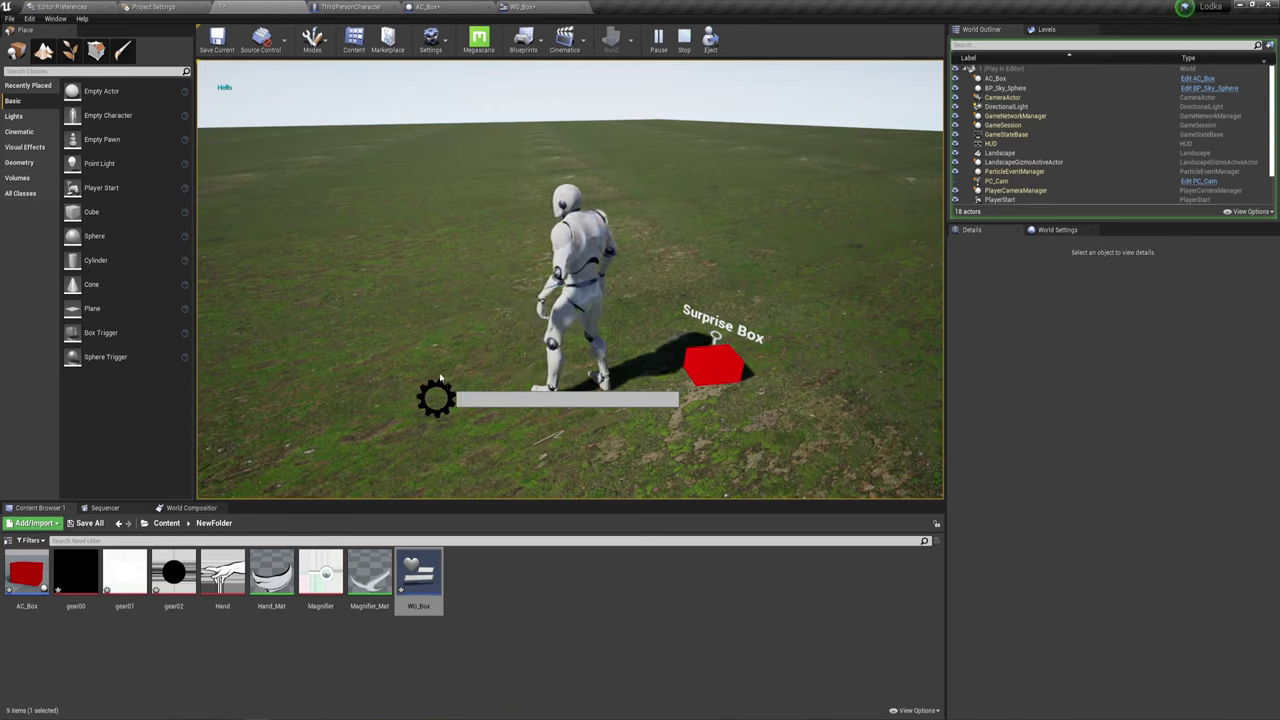
{"action": "key", "text": "e"}
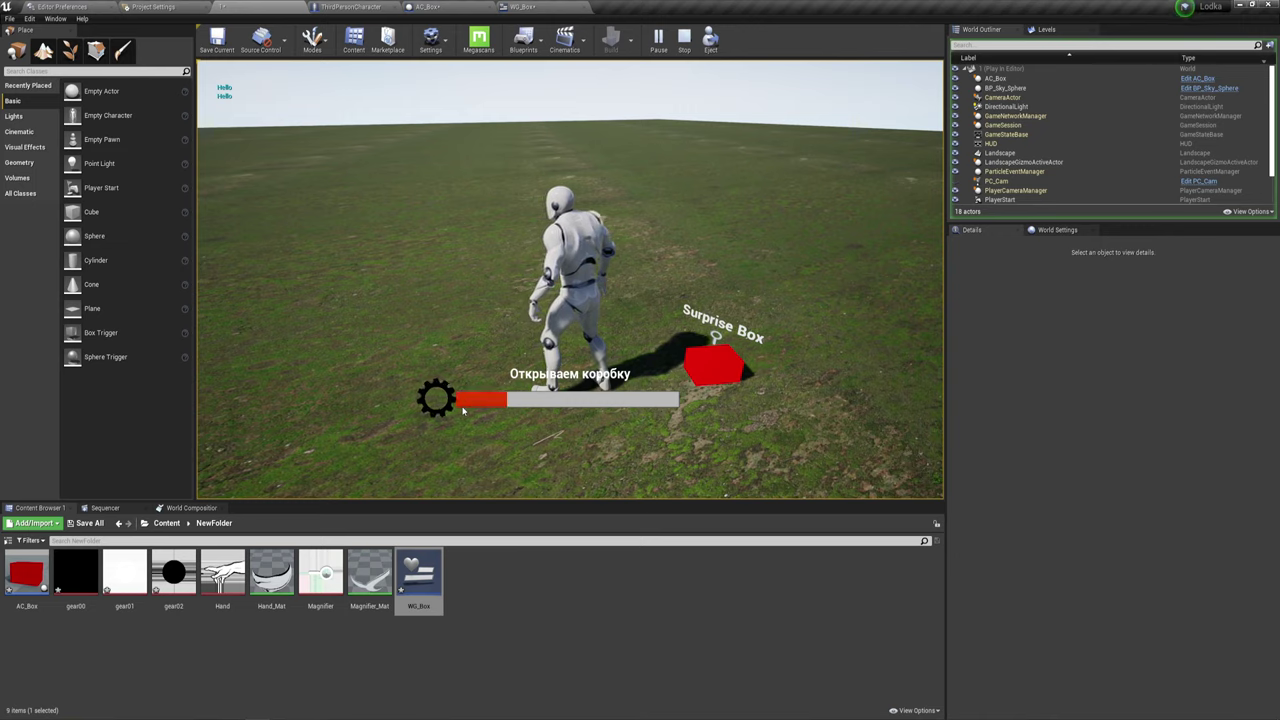
{"action": "key", "text": "e"}
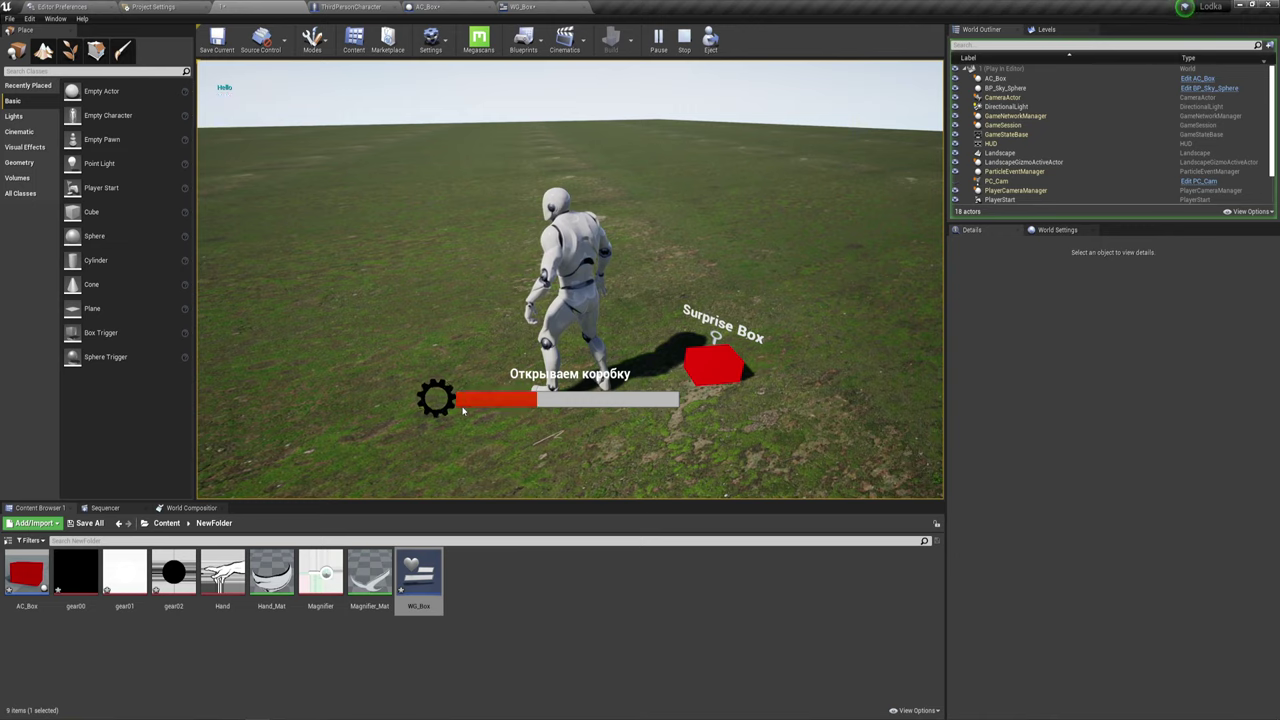
{"action": "key", "text": "e"}
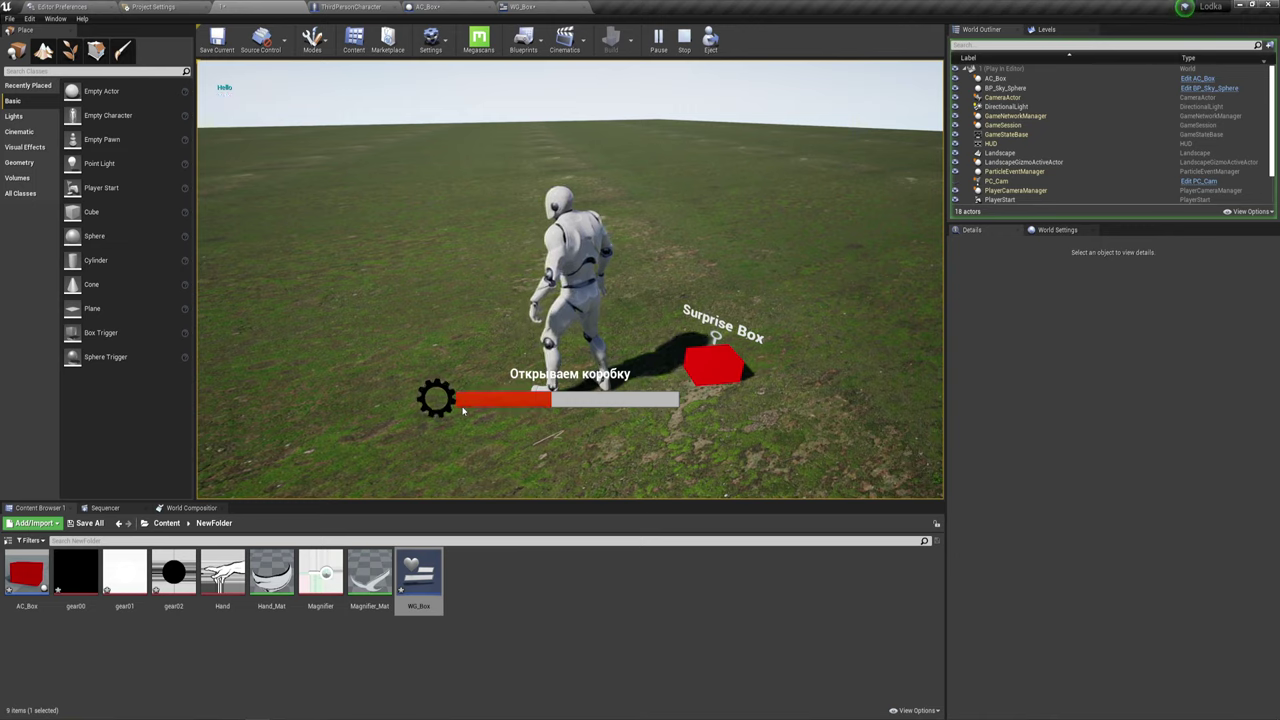
{"action": "key", "text": "e"}
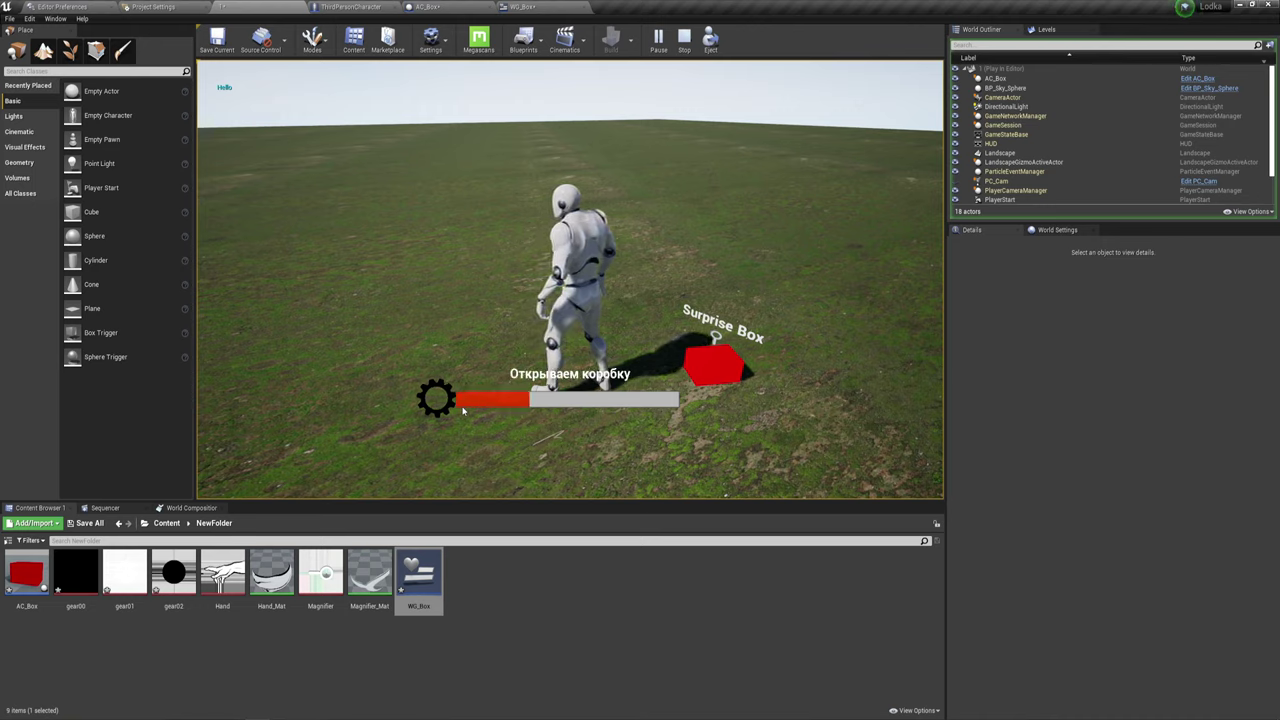
{"action": "key", "text": "e"}
{"action": "key", "text": "e"}
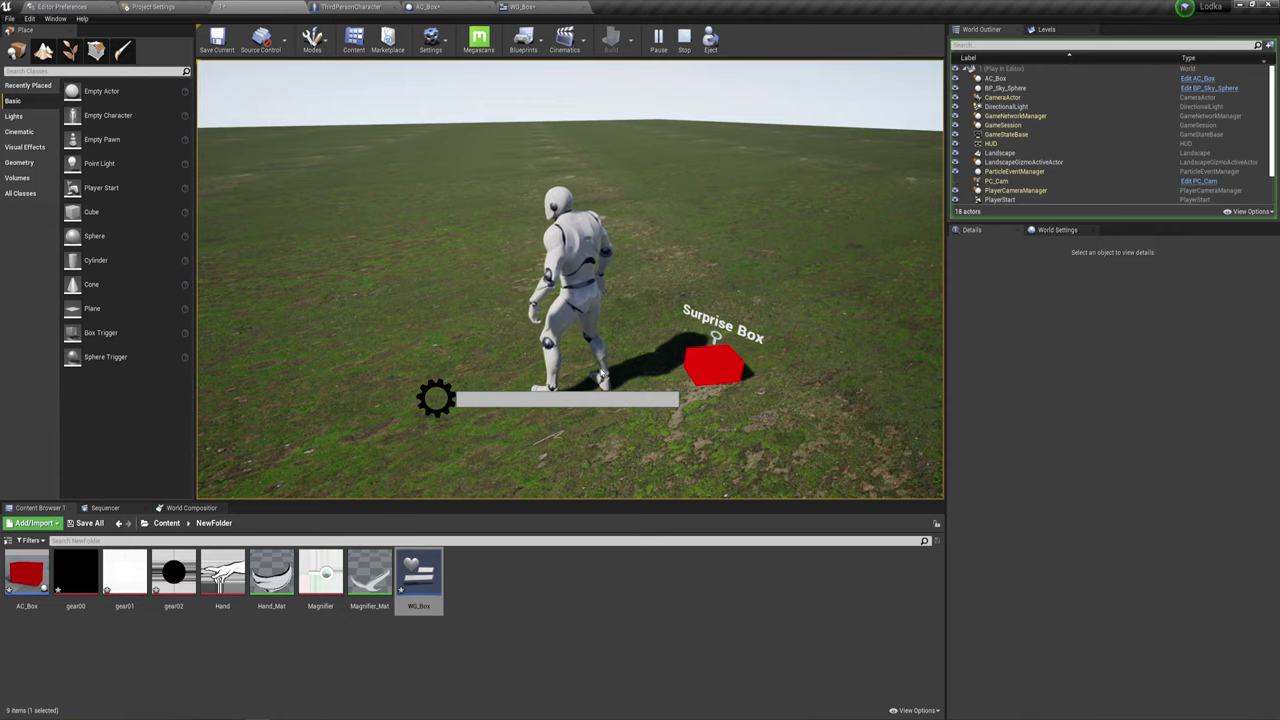
Walk away and back to the red box, pressing E again to watch the progress bar.
{"action": "key", "text": "a"}
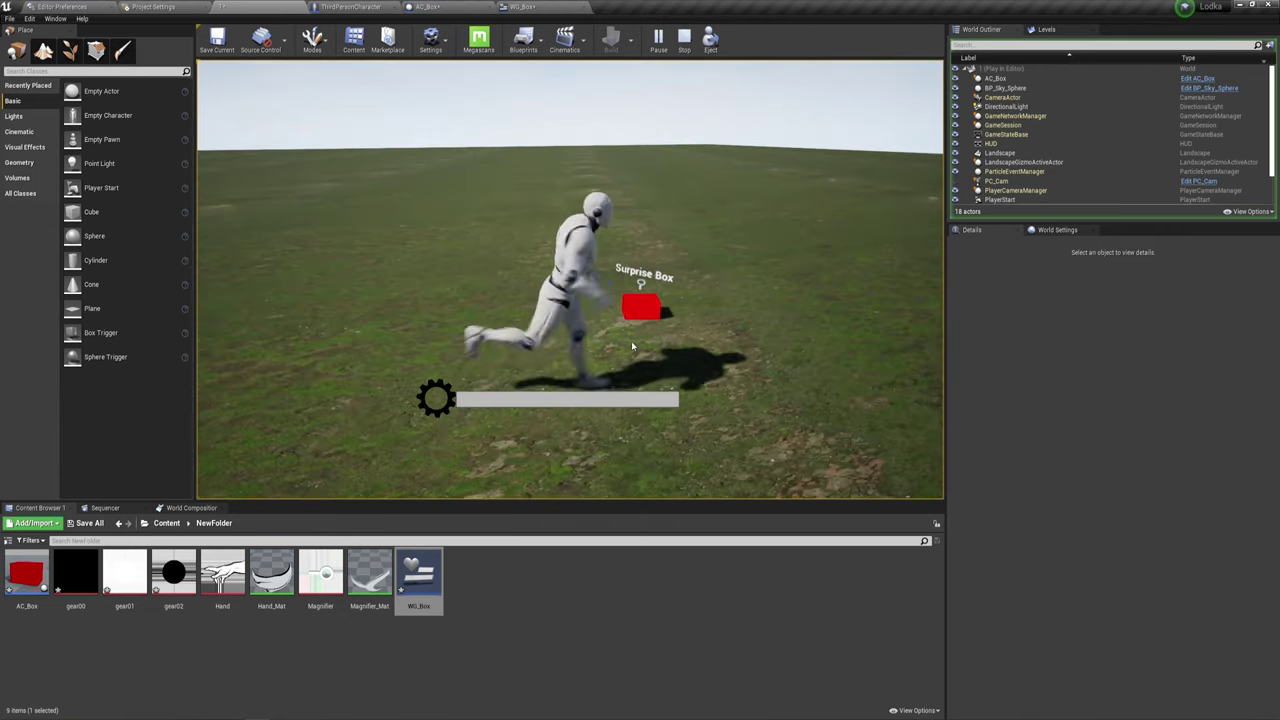
{"action": "key", "text": "w"}
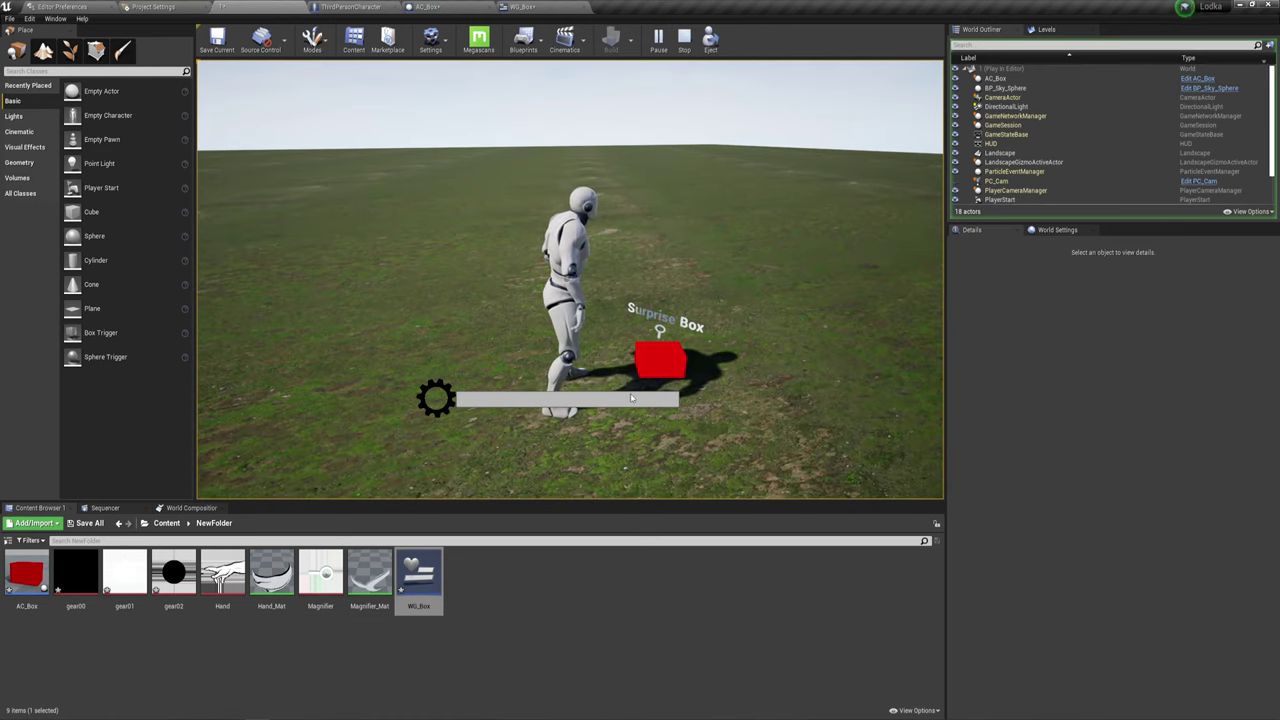
{"action": "key", "text": "e"}
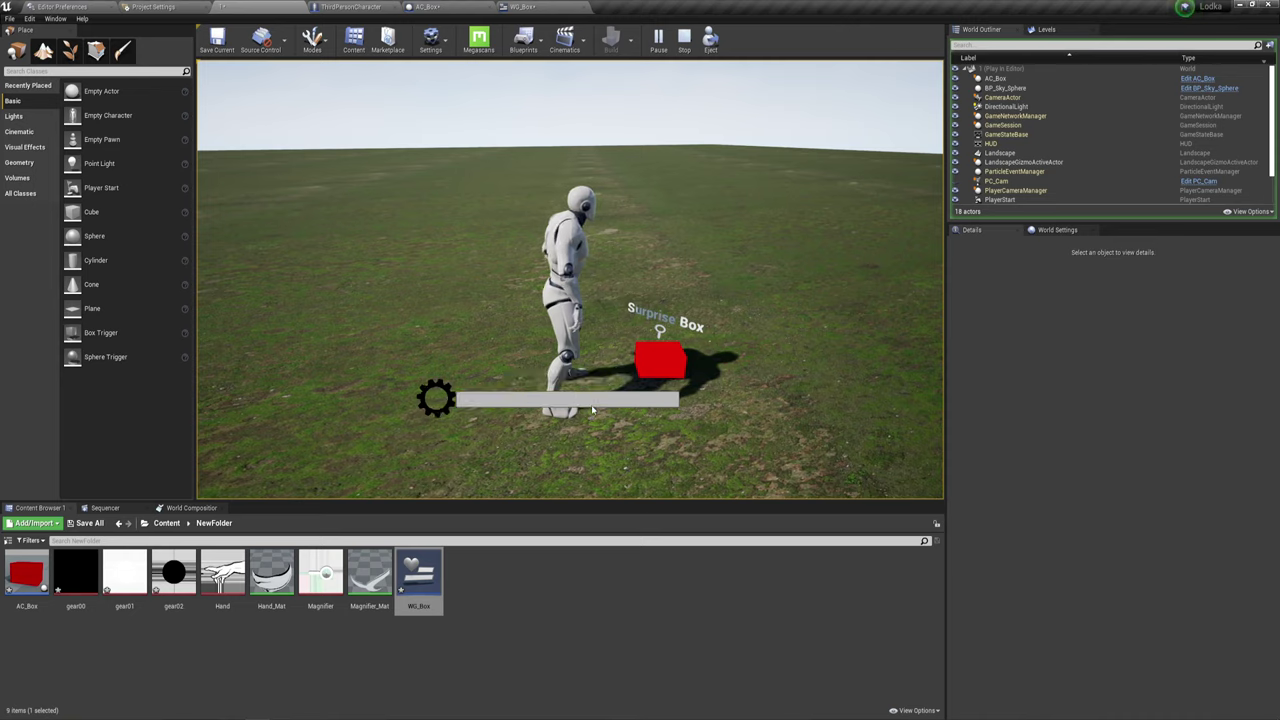
{"action": "key", "text": "e"}
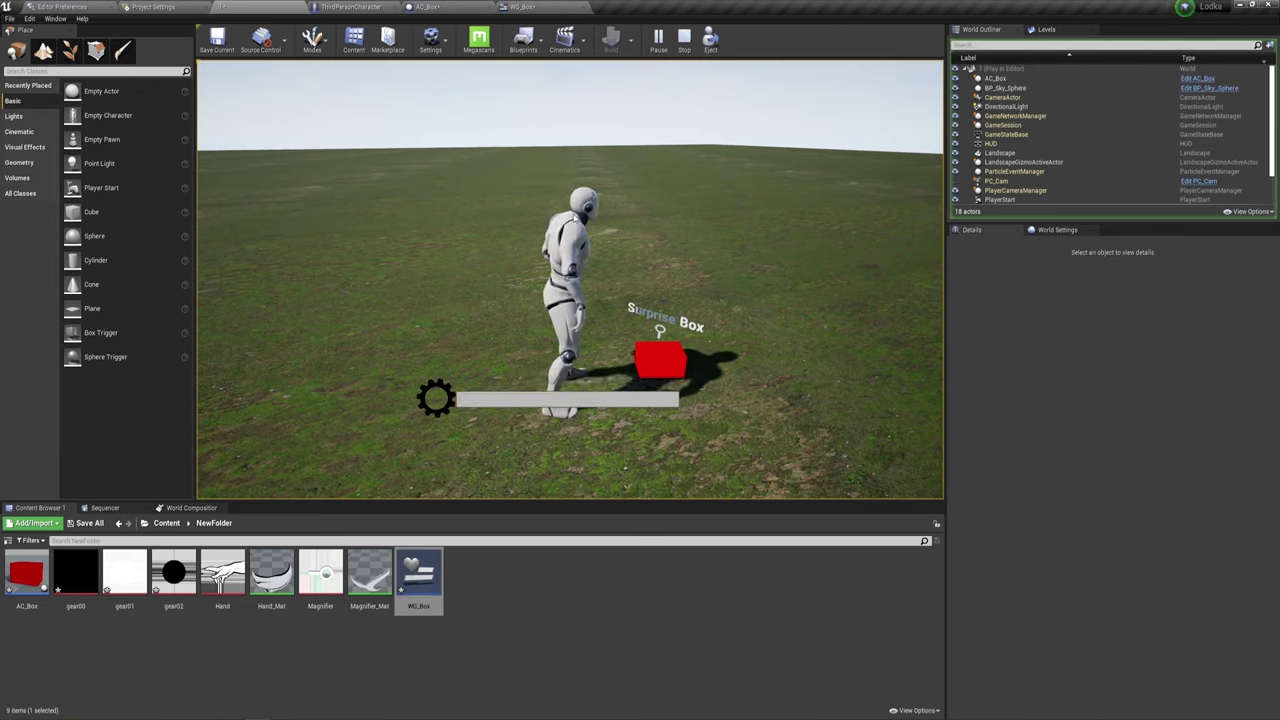
Go from the WG_Box tab to AC_Box's Event Graph and zoom out to show all node clusters.
{"action": "left_click", "coordinate": [555, 7]}
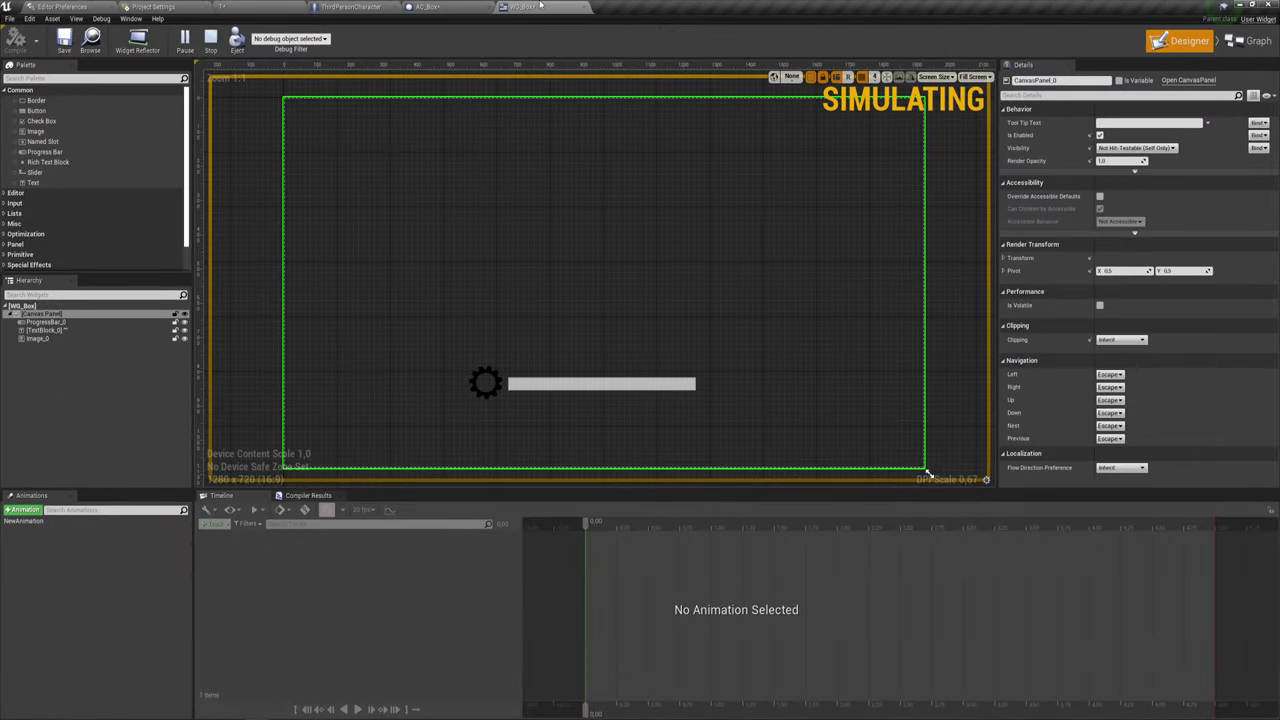
{"action": "left_click", "coordinate": [430, 7]}
{"action": "scroll", "coordinate": [729, 434], "scroll_direction": "down", "scroll_amount": 1}
{"action": "scroll", "coordinate": [757, 449], "scroll_direction": "down", "scroll_amount": 3}
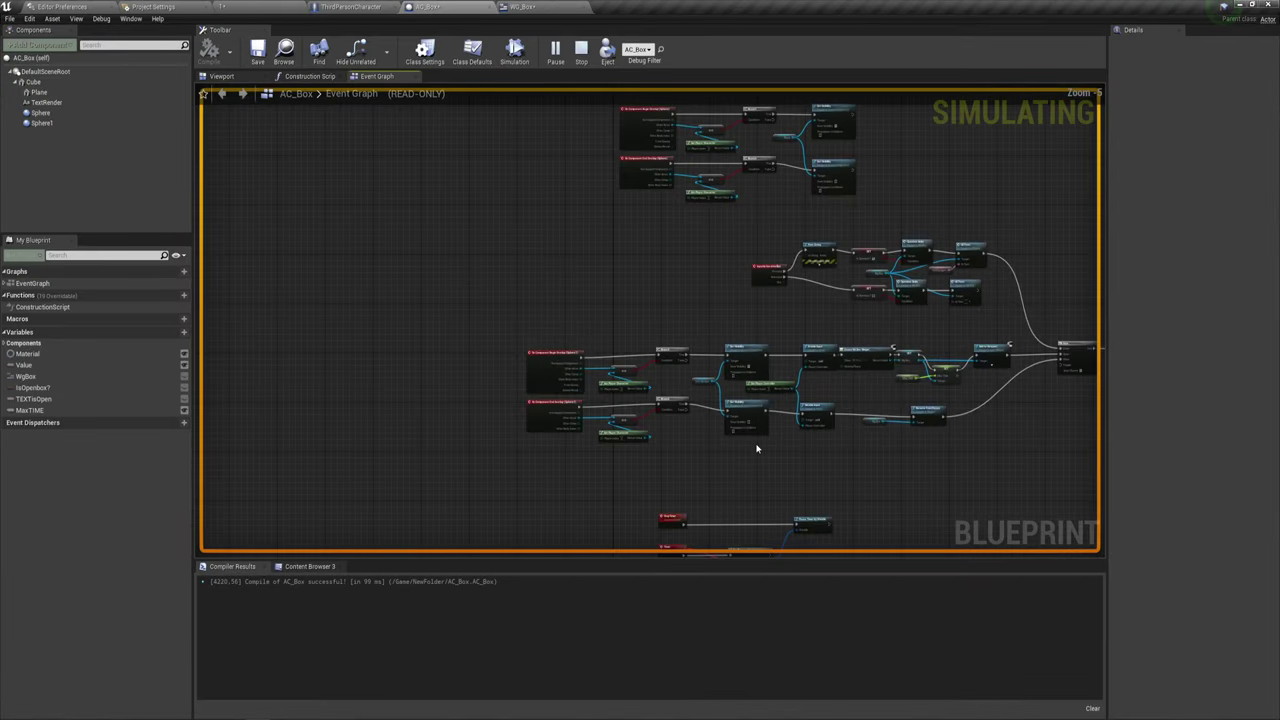
{"action": "right_click_drag", "start_coordinate": [626, 323], "coordinate": [543, 286]}
{"action": "scroll", "coordinate": [671, 394], "scroll_direction": "down", "scroll_amount": 2}
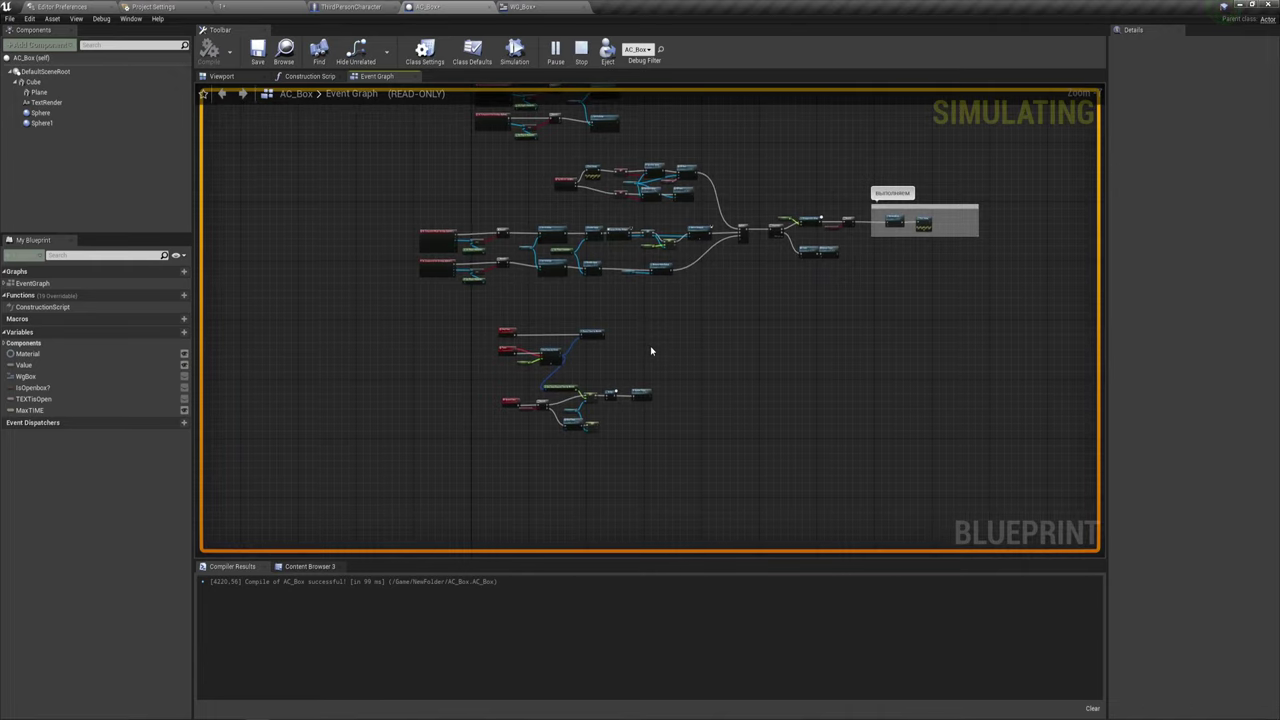